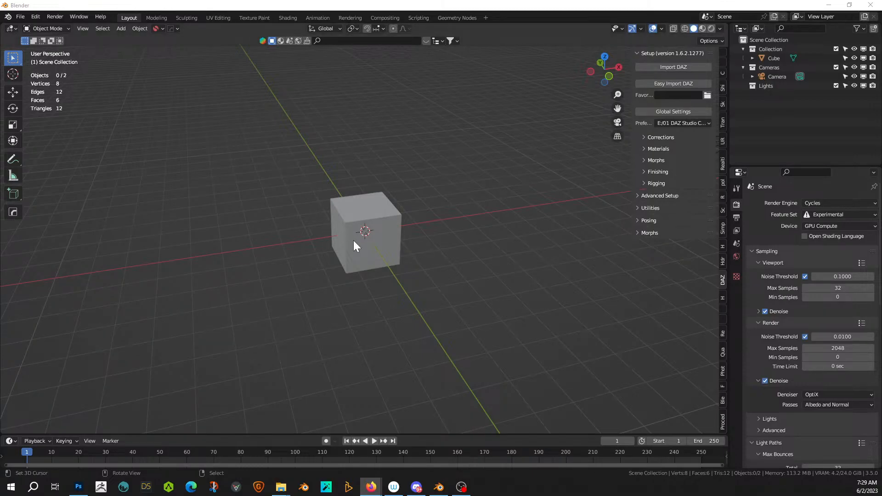
- Delete the default cube from the scene
{"action": "middle_click_drag", "start_coordinate": [320, 259], "coordinate": [355, 248]}
{"action": "scroll", "coordinate": [353, 236], "scroll_direction": "up", "scroll_amount": 2}
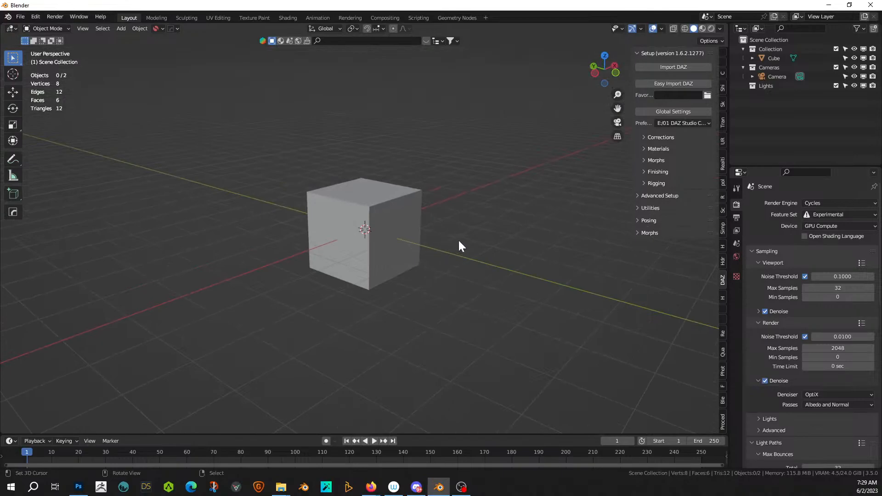
{"action": "middle_click_drag", "start_coordinate": [460, 240], "coordinate": [445, 261]}
{"action": "scroll", "coordinate": [419, 262], "scroll_direction": "down", "scroll_amount": 2}
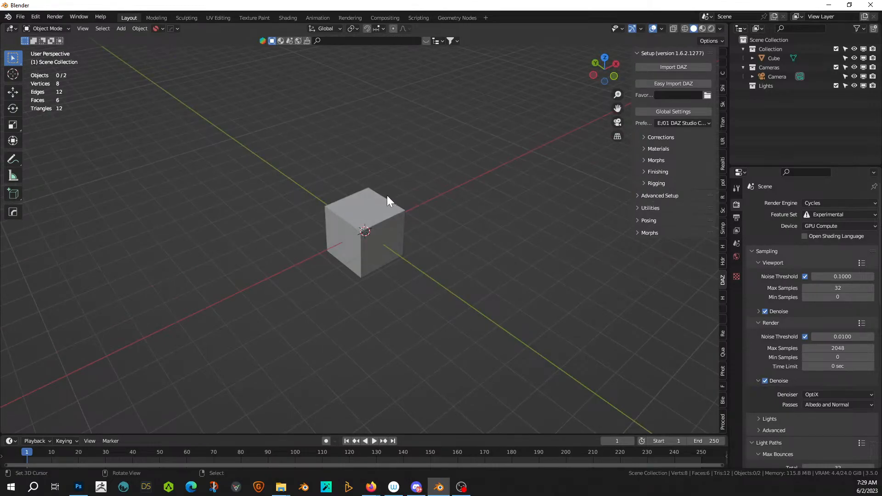
{"action": "left_click", "coordinate": [368, 200]}
{"action": "key", "text": "x"}
{"action": "left_click", "coordinate": [367, 200]}
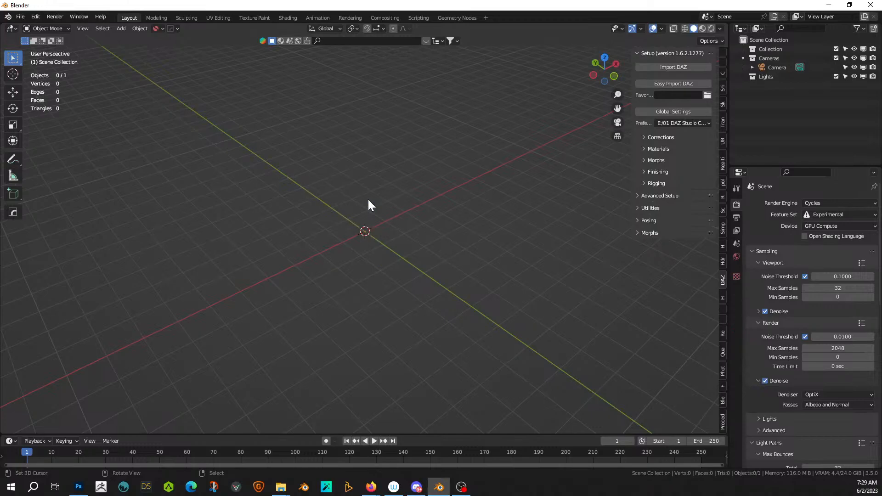
- Add a Random Starship mesh to the empty scene and move its settings popup clear of the origin
{"action": "scroll", "coordinate": [340, 236], "scroll_direction": "up", "scroll_amount": 2}
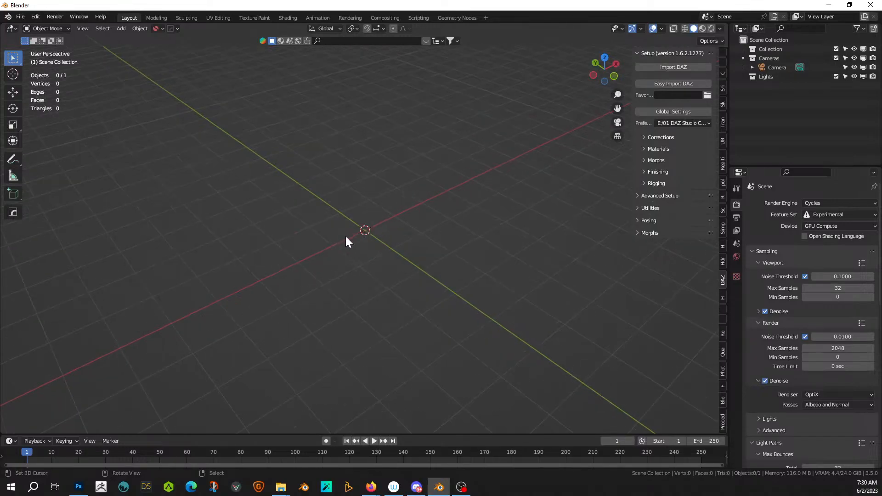
{"action": "middle_click_drag", "start_coordinate": [349, 252], "coordinate": [372, 274]}
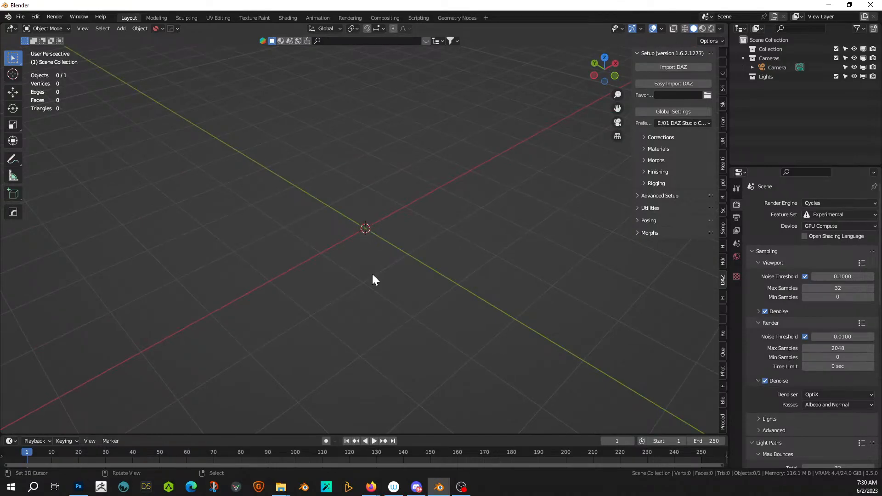
{"action": "scroll", "coordinate": [367, 265], "scroll_direction": "up", "scroll_amount": 2}
{"action": "scroll", "coordinate": [366, 265], "scroll_direction": "down", "scroll_amount": 3}
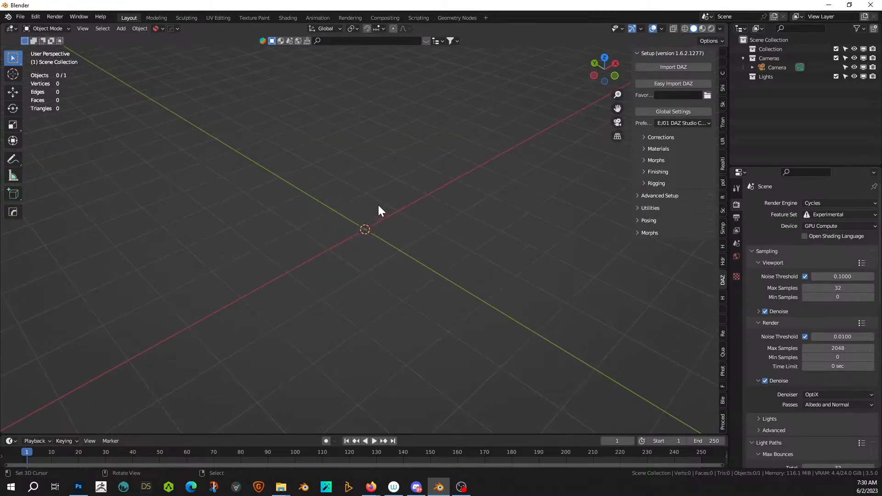
{"action": "key", "text": "shift+a"}
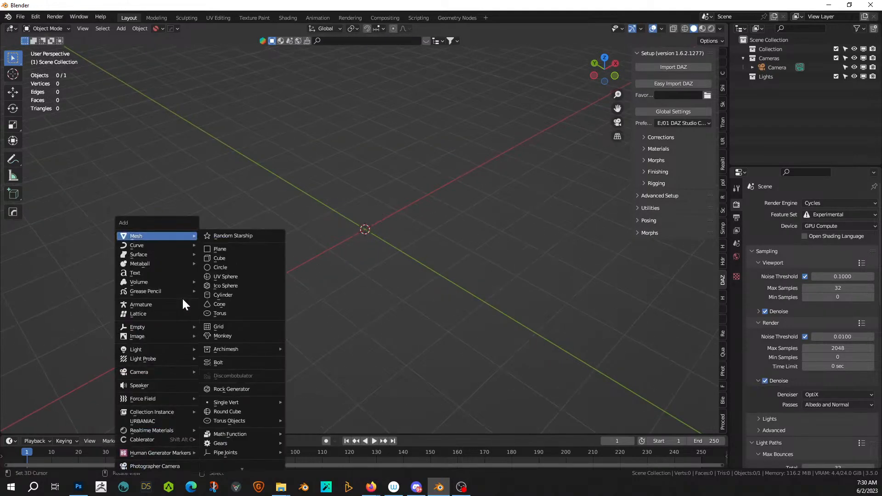
{"action": "mouse_move", "coordinate": [162, 236]}
{"action": "left_click", "coordinate": [263, 235]}
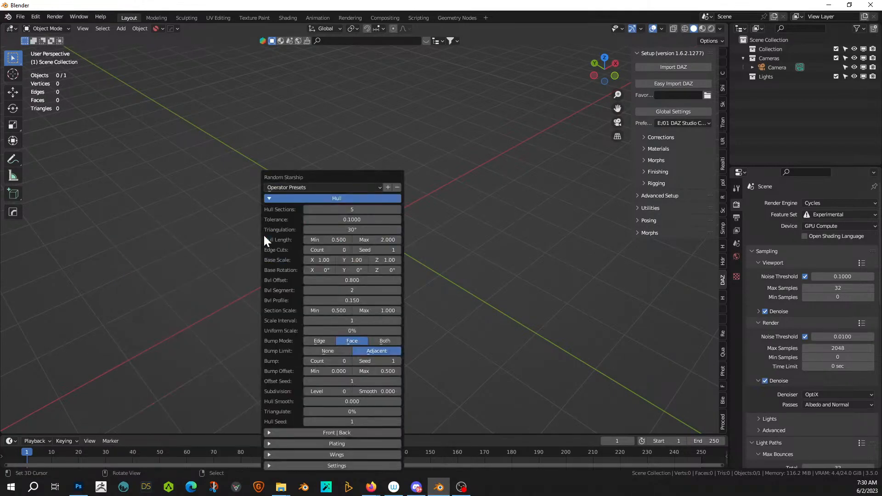
{"action": "left_click_drag", "start_coordinate": [317, 179], "coordinate": [141, 100]}
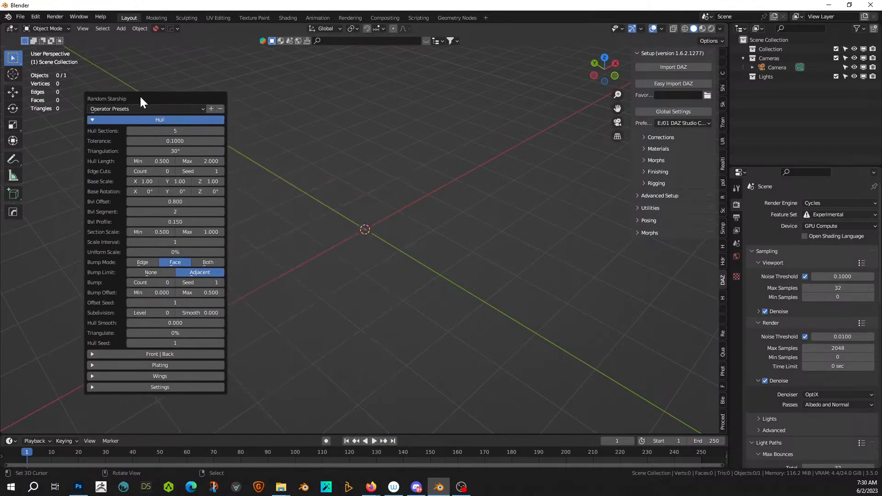
- Try hull seed 4 and the simple preset on the random starship
{"action": "left_click", "coordinate": [221, 343]}
{"action": "left_click", "coordinate": [221, 343]}
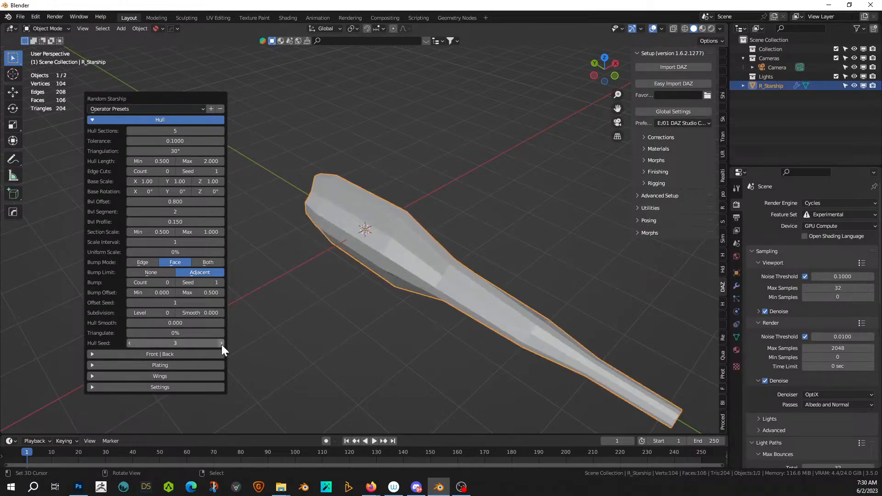
{"action": "left_click", "coordinate": [221, 343]}
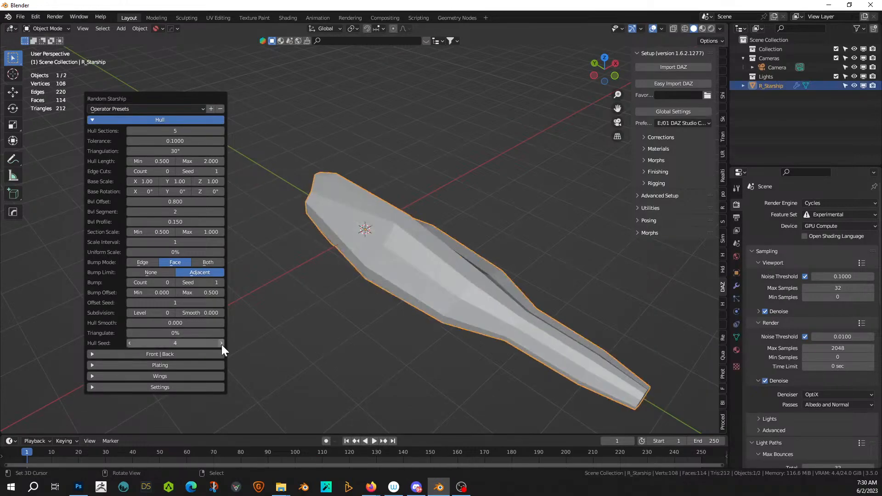
{"action": "left_click", "coordinate": [168, 109]}
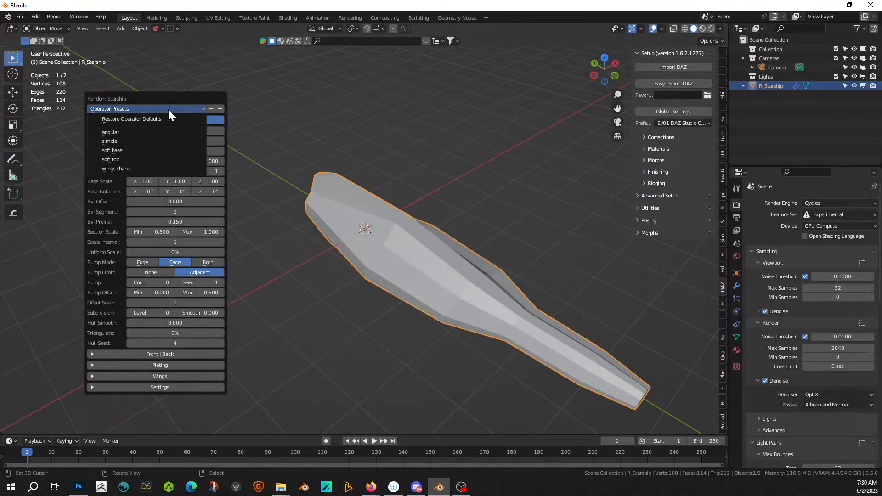
{"action": "left_click", "coordinate": [128, 143]}
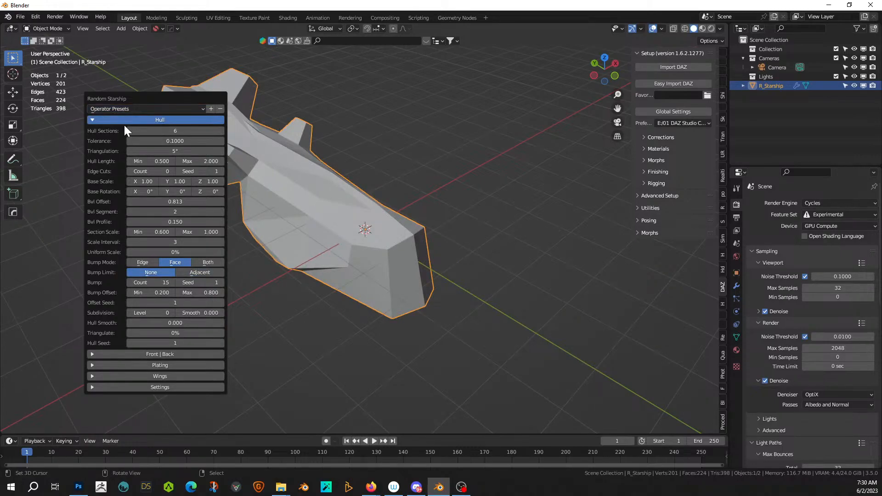
- Apply the wings sharp preset to the starship and expand the generator's Settings section
{"action": "left_click", "coordinate": [129, 109]}
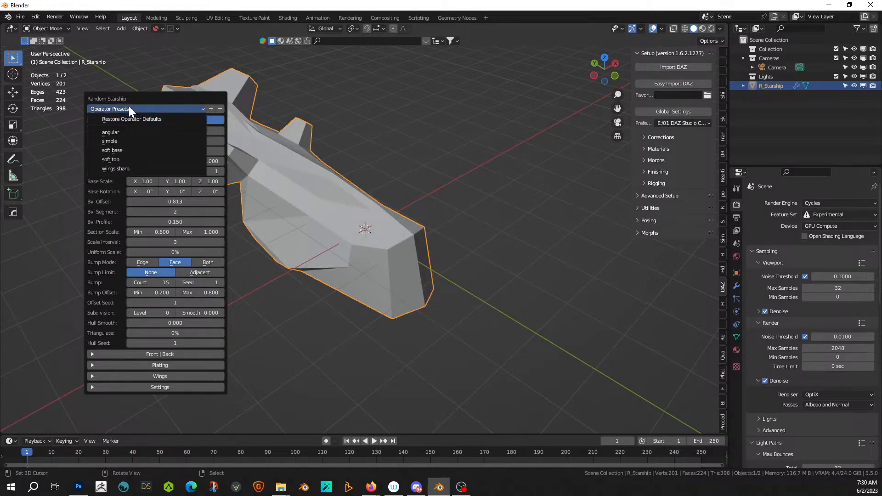
{"action": "left_click", "coordinate": [127, 168]}
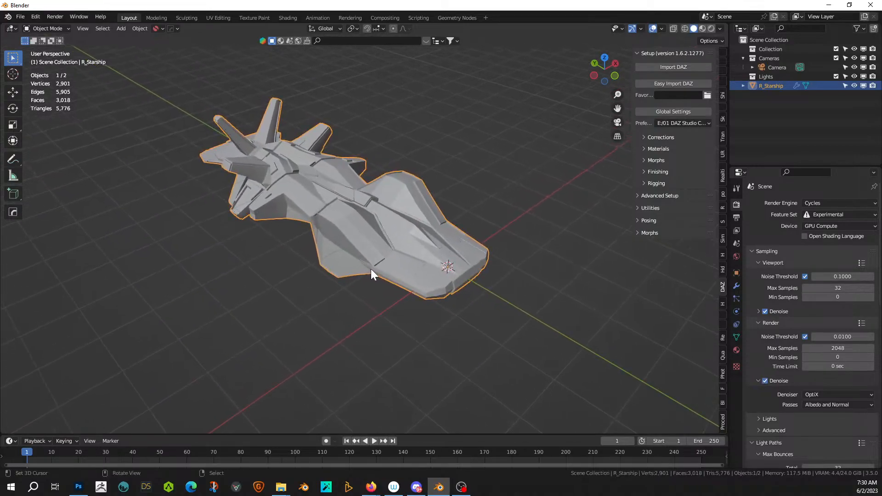
{"action": "key", "text": "F9"}
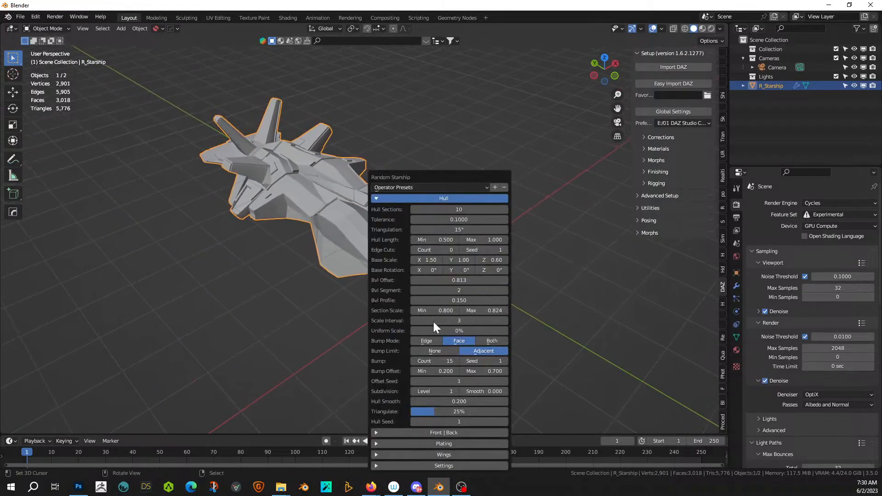
{"action": "left_click", "coordinate": [376, 465]}
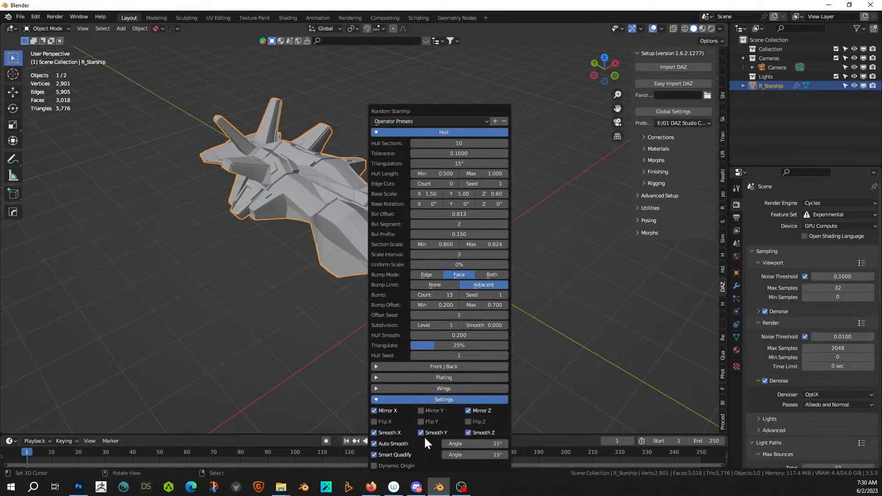
- Toggle Dynamic Origin on and back off, and set the starship's hull sections to 11
{"action": "left_click", "coordinate": [374, 466]}
{"action": "left_click", "coordinate": [374, 466]}
{"action": "left_click_drag", "start_coordinate": [453, 110], "coordinate": [146, 96]}
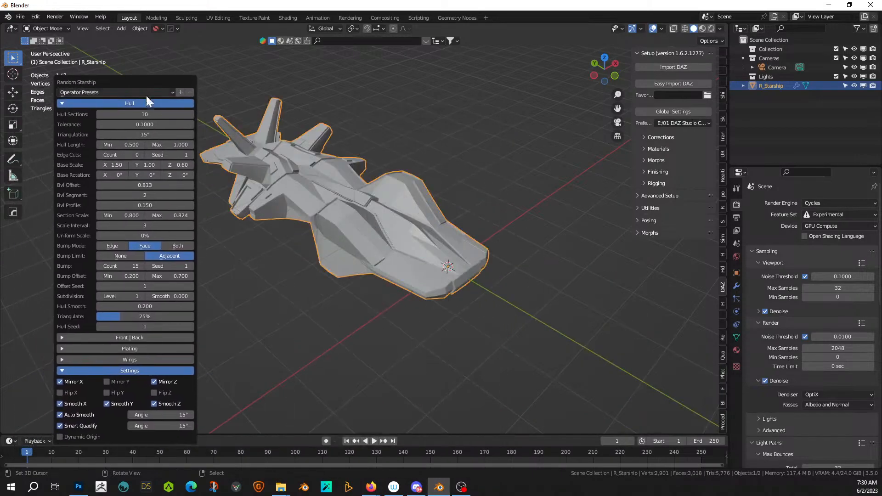
{"action": "left_click", "coordinate": [190, 115]}
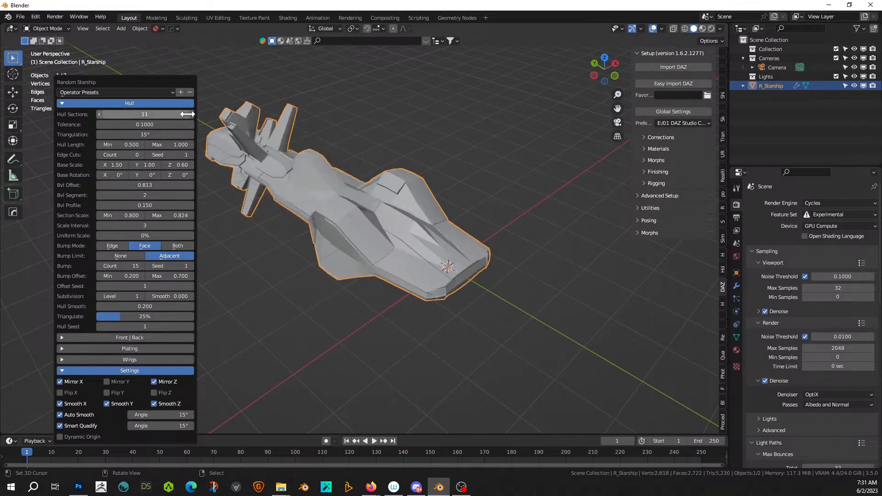
{"action": "middle_click_drag", "start_coordinate": [231, 263], "coordinate": [328, 273]}
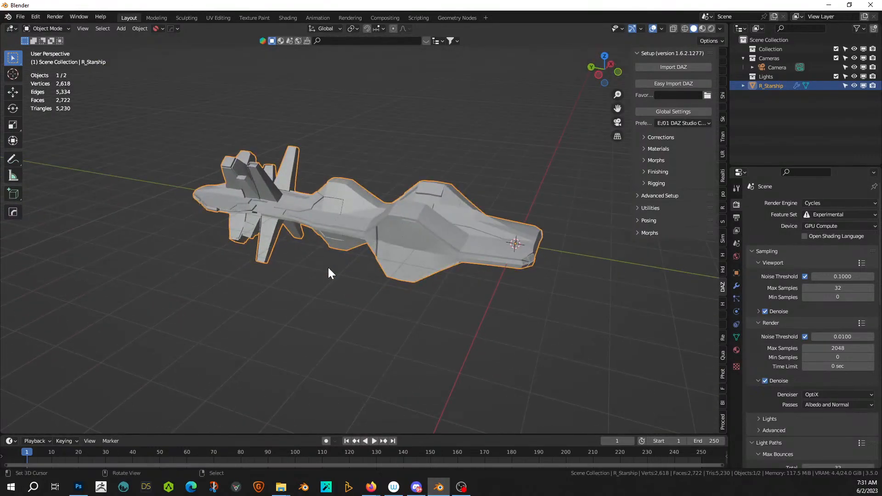
- Widen the starship by setting its base scale X to 3.24
{"action": "key", "text": "F9"}
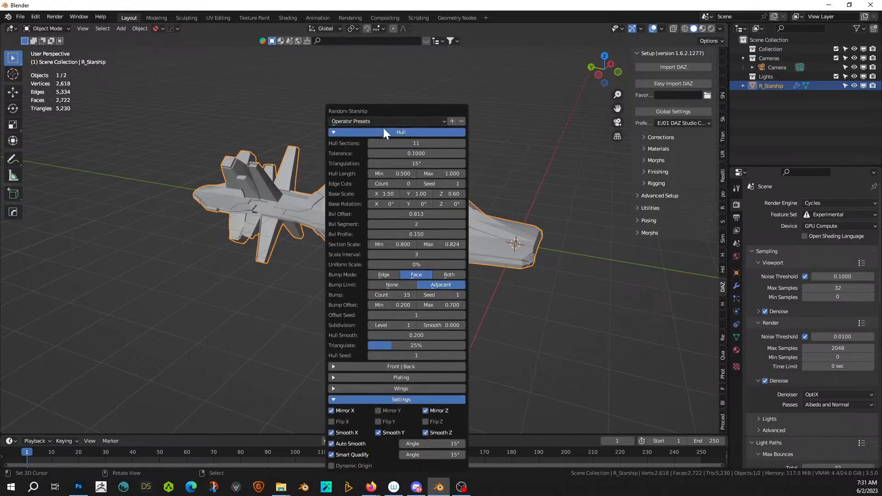
{"action": "left_click_drag", "start_coordinate": [384, 110], "coordinate": [85, 77]}
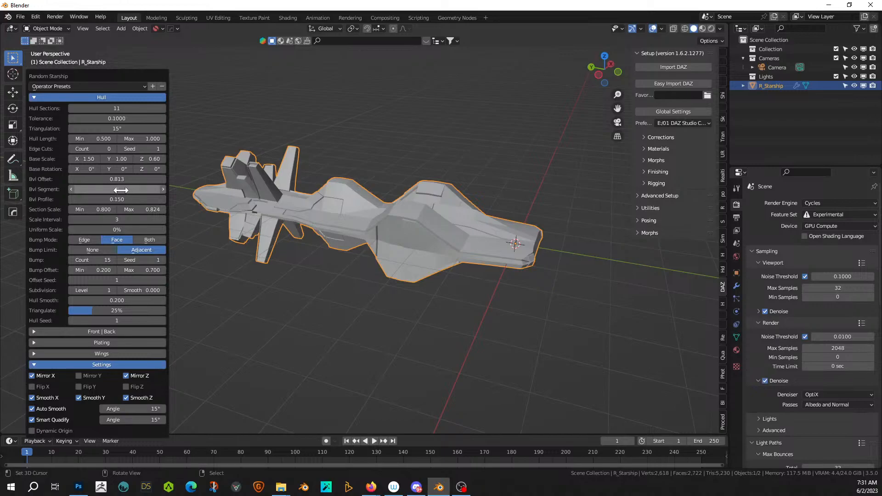
{"action": "left_click_drag", "start_coordinate": [85, 159], "coordinate": [388, 276]}
{"action": "middle_click_drag", "start_coordinate": [388, 277], "coordinate": [257, 200]}
- Increase the starship's height by setting its base scale Z to 1.36
{"action": "key", "text": "F9"}
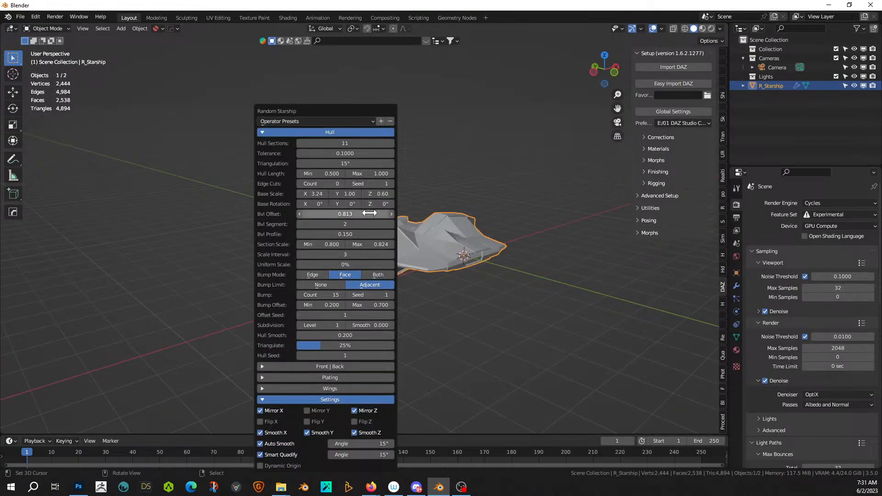
{"action": "left_click_drag", "start_coordinate": [381, 193], "coordinate": [414, 194]}
{"action": "left_click_drag", "start_coordinate": [349, 112], "coordinate": [157, 110]}
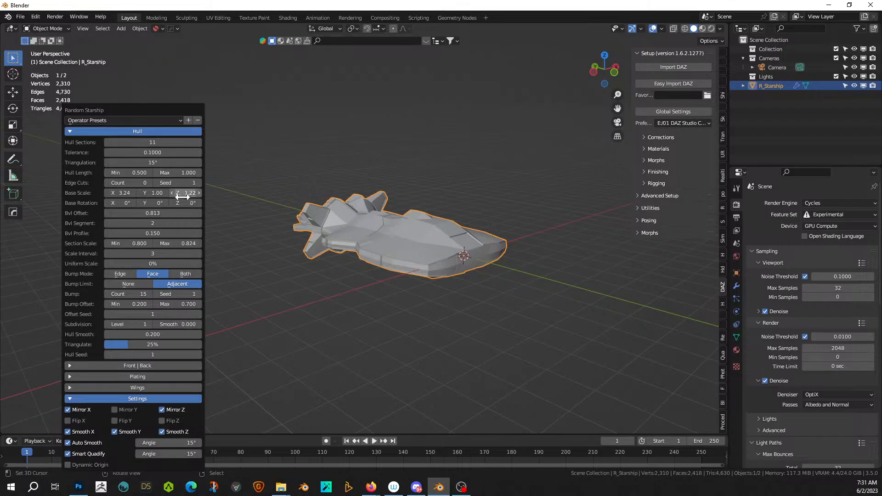
{"action": "left_click_drag", "start_coordinate": [183, 194], "coordinate": [406, 193]}
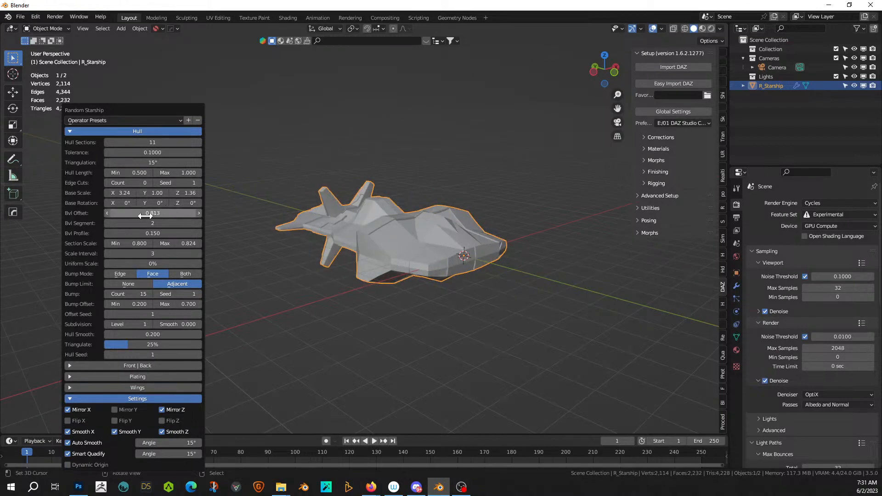
- Set the starship's hull seed to 3 and its base scale X to 2
{"action": "left_click", "coordinate": [200, 354]}
{"action": "left_click", "coordinate": [200, 354]}
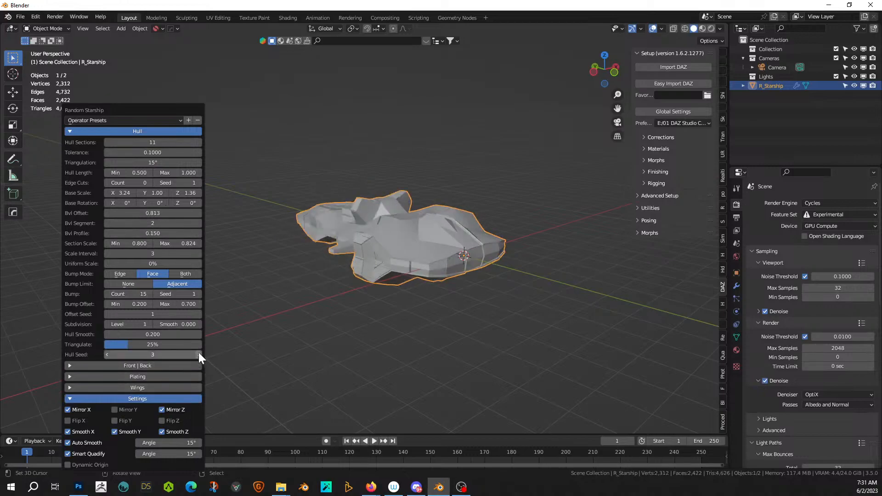
{"action": "left_click", "coordinate": [115, 193]}
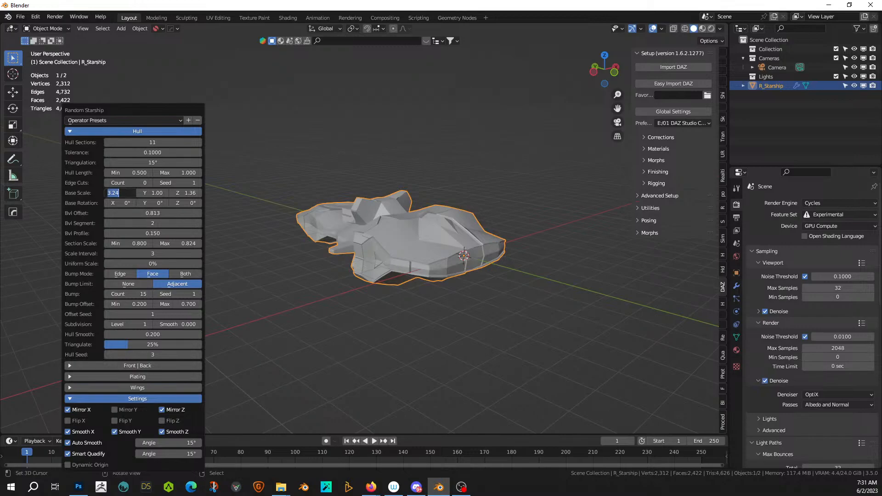
{"action": "type", "text": "2"}
{"action": "key", "text": "Return"}
- Examine the generated starship's hull and wings from several sides
{"action": "middle_click_drag", "start_coordinate": [346, 202], "coordinate": [483, 312]}
{"action": "scroll", "coordinate": [349, 224], "scroll_direction": "down", "scroll_amount": 1}
{"action": "scroll", "coordinate": [478, 224], "scroll_direction": "up", "scroll_amount": 2}
{"action": "middle_click_drag", "start_coordinate": [548, 283], "coordinate": [364, 286]}
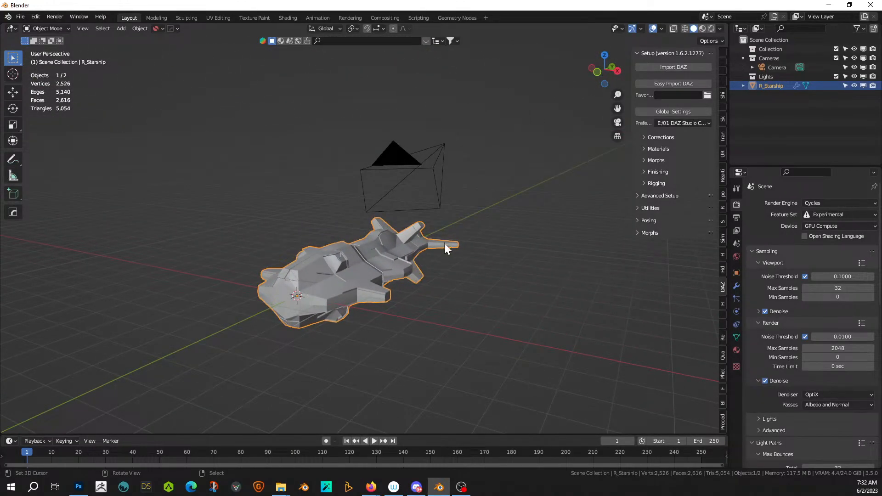
{"action": "mouse_move", "coordinate": [377, 291]}
{"action": "middle_mouse_down"}
{"action": "mouse_move", "coordinate": [371, 296]}
{"action": "mouse_move", "coordinate": [459, 292]}
{"action": "mouse_move", "coordinate": [325, 290]}
{"action": "mouse_move", "coordinate": [359, 291]}
{"action": "middle_mouse_up"}
{"action": "scroll", "coordinate": [458, 287], "scroll_direction": "up", "scroll_amount": 3}
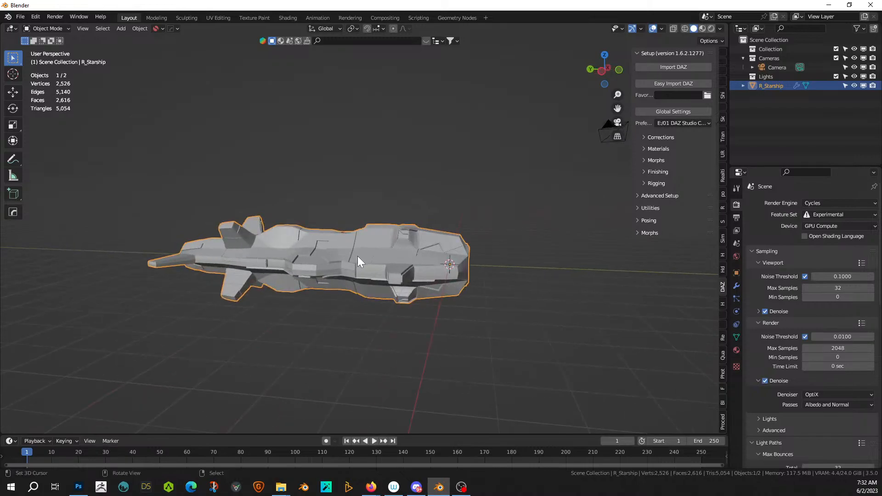
{"action": "scroll", "coordinate": [320, 262], "scroll_direction": "down", "scroll_amount": 2}
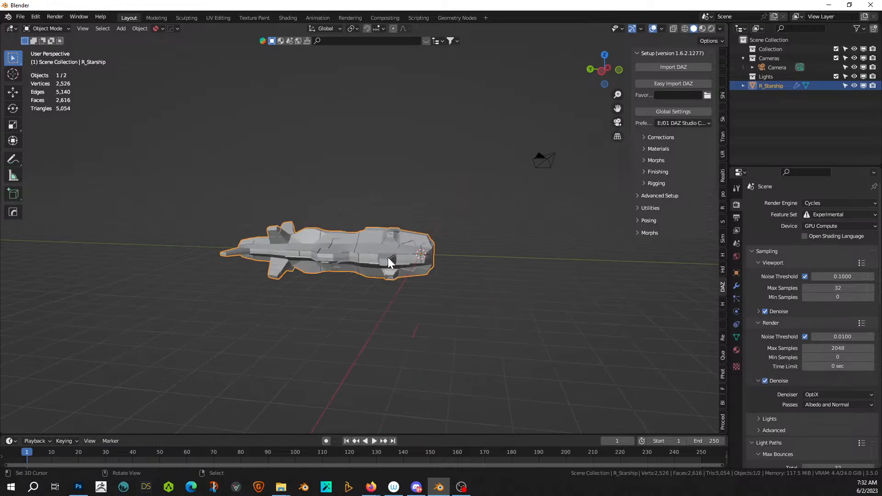
{"action": "scroll", "coordinate": [388, 257], "scroll_direction": "up", "scroll_amount": 2}
{"action": "middle_click_drag", "start_coordinate": [437, 262], "coordinate": [410, 273]}
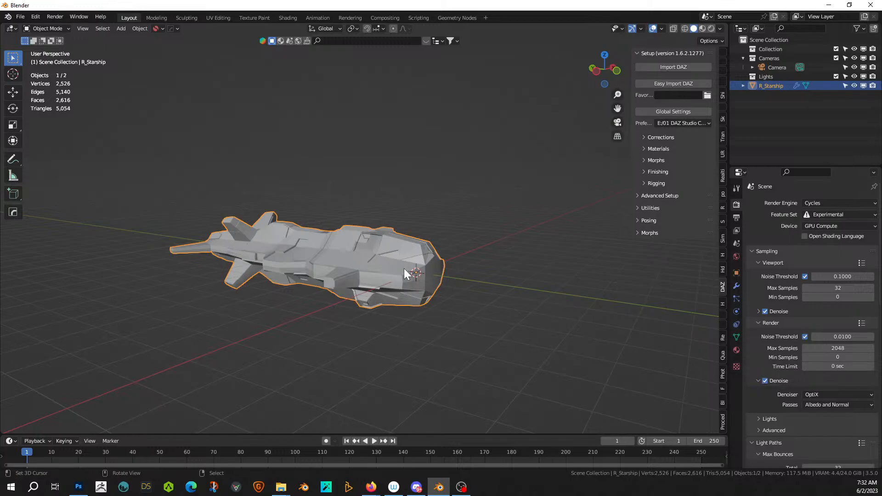
- Reopen the starship generator's settings and set the hull sections to 2
{"action": "key", "text": "F9"}
{"action": "left_click", "coordinate": [347, 143]}
{"action": "type", "text": "3"}
{"action": "key", "text": "Return"}
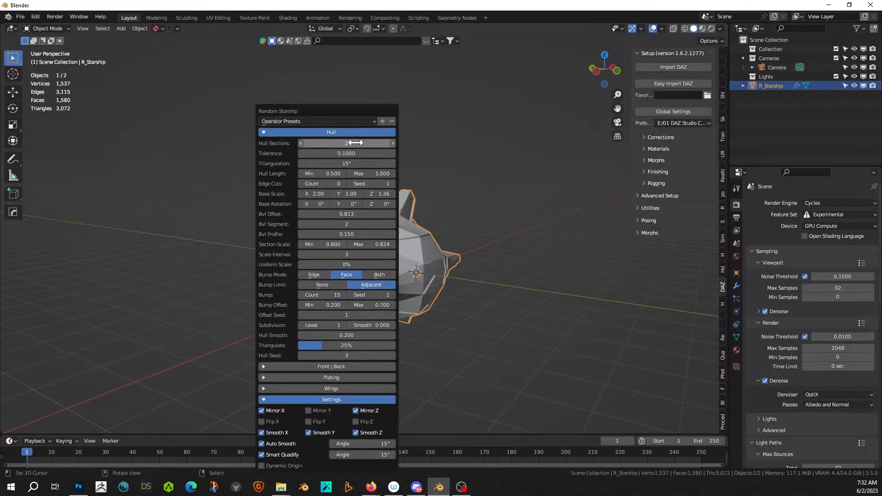
- Turn on Mirror Y for the starship so the hull is mirrored along its length
{"action": "middle_click_drag", "start_coordinate": [502, 237], "coordinate": [480, 243]}
{"action": "key", "text": "F9"}
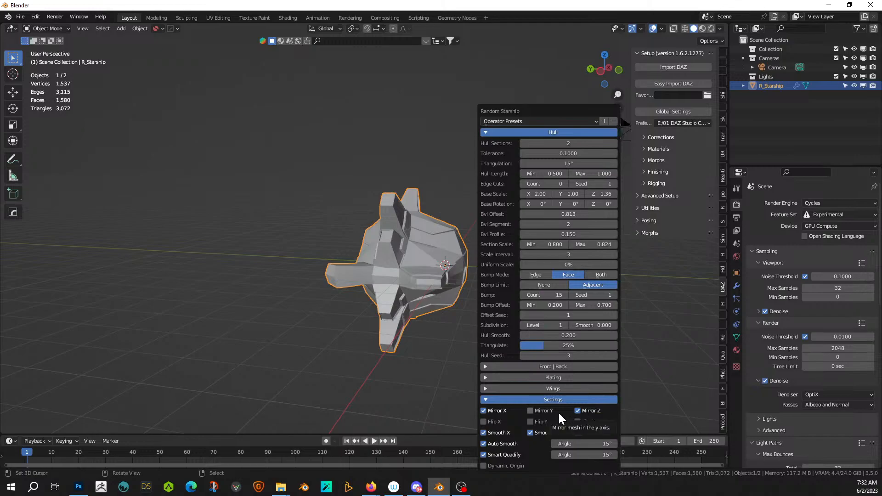
{"action": "left_click", "coordinate": [528, 411]}
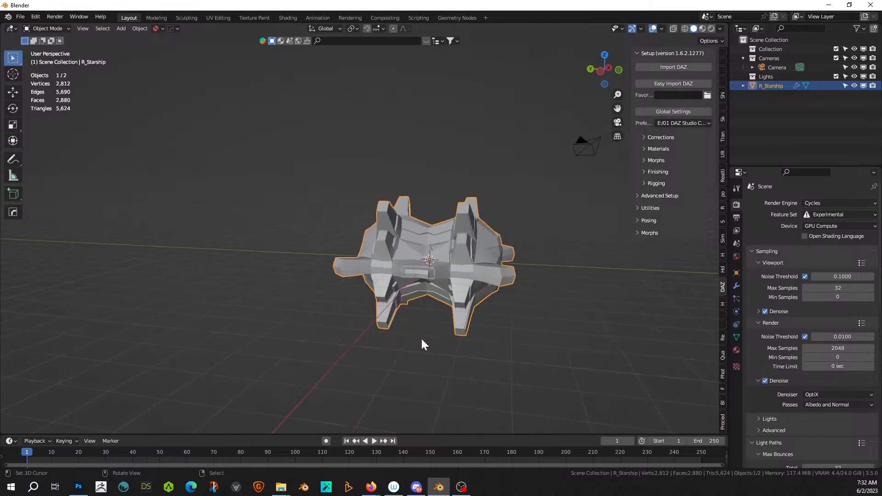
- Stretch the mirrored starship vertically by setting its base scale Z to 5.96
{"action": "key", "text": "F9"}
{"action": "mouse_move", "coordinate": [545, 195]}
{"action": "left_mouse_down"}
{"action": "mouse_move", "coordinate": [376, 195]}
{"action": "mouse_move", "coordinate": [547, 195]}
{"action": "left_mouse_up"}
{"action": "left_click_drag", "start_coordinate": [484, 108], "coordinate": [192, 89]}
{"action": "middle_click_drag", "start_coordinate": [414, 224], "coordinate": [177, 334]}
{"action": "middle_click_drag", "start_coordinate": [240, 331], "coordinate": [34, 274]}
{"action": "key", "text": "F9"}
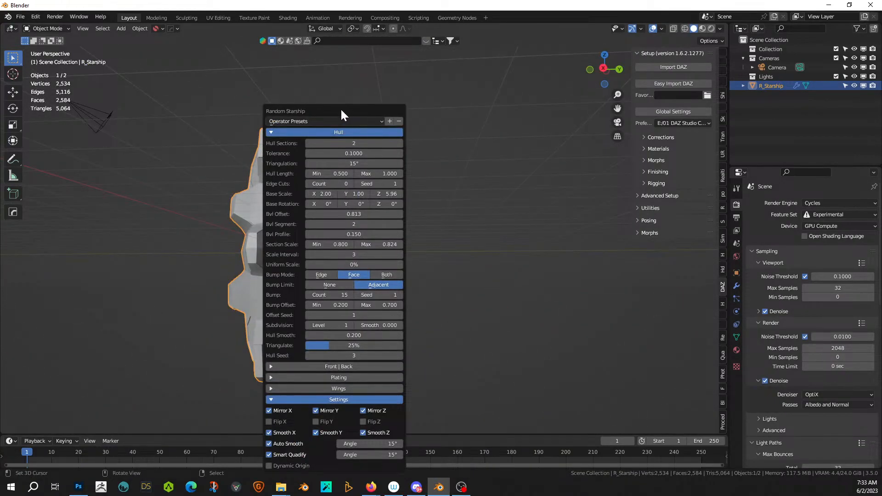
- Set the starship's hull seed to 5
{"action": "left_click_drag", "start_coordinate": [340, 108], "coordinate": [563, 65]}
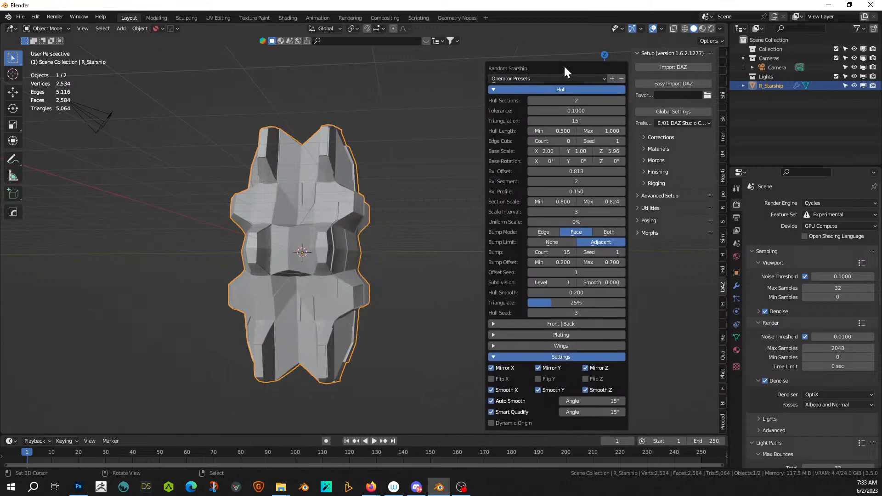
{"action": "left_click", "coordinate": [624, 313]}
{"action": "left_click", "coordinate": [624, 312]}
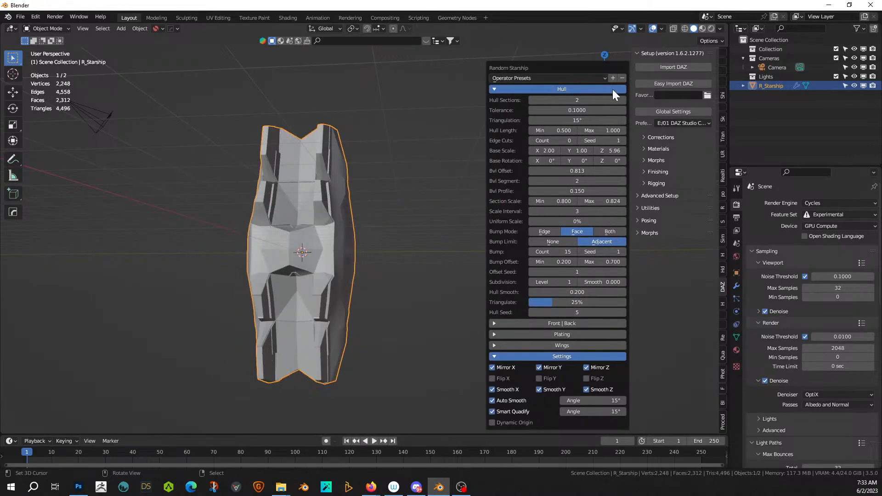
- Increase the starship's hull sections to 6
{"action": "left_click", "coordinate": [623, 101]}
{"action": "left_click", "coordinate": [623, 101]}
{"action": "left_click", "coordinate": [623, 100]}
{"action": "left_click", "coordinate": [623, 100]}
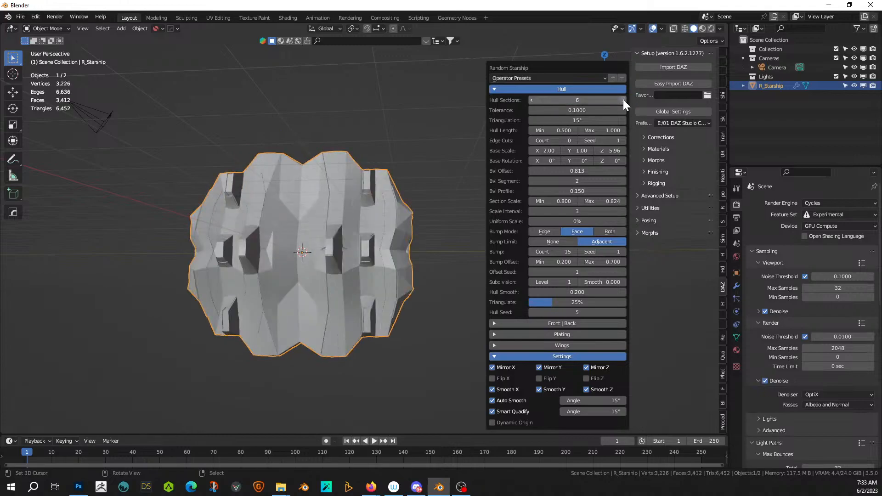
{"action": "middle_click_drag", "start_coordinate": [390, 141], "coordinate": [354, 218]}
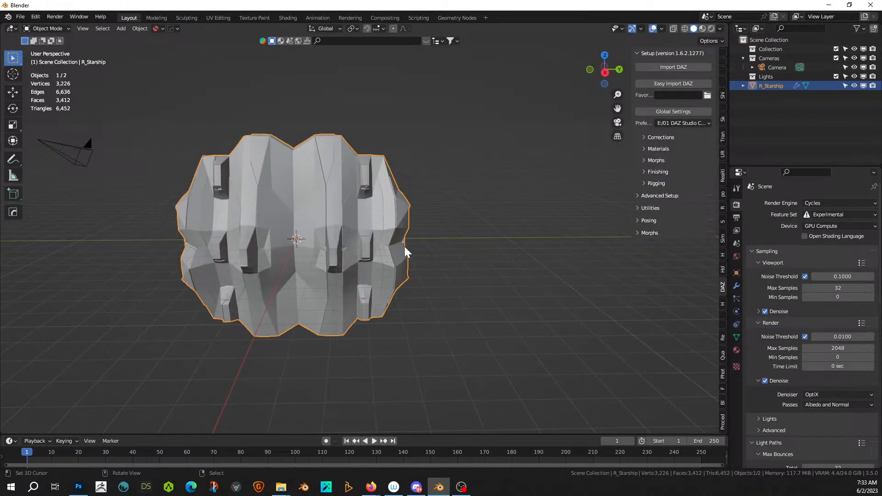
- Reopen the starship generator's settings and load the "wings sharp" operator preset
{"action": "key", "text": "F9"}
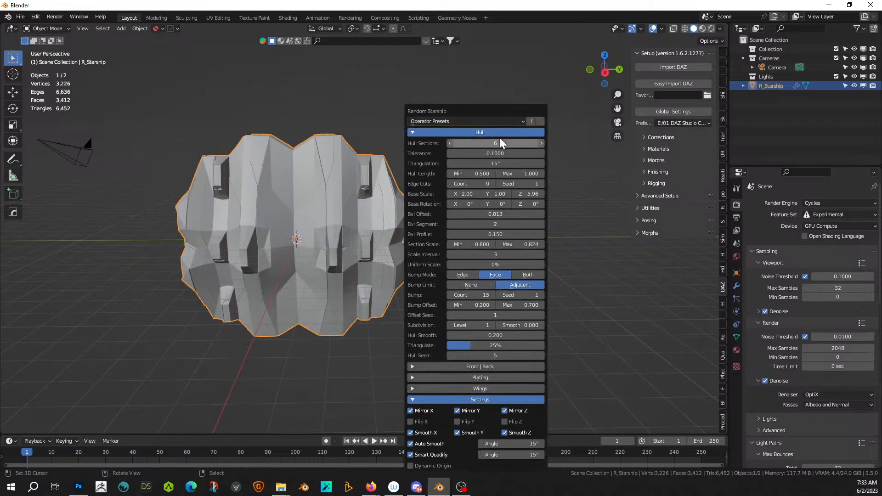
{"action": "left_click", "coordinate": [495, 121]}
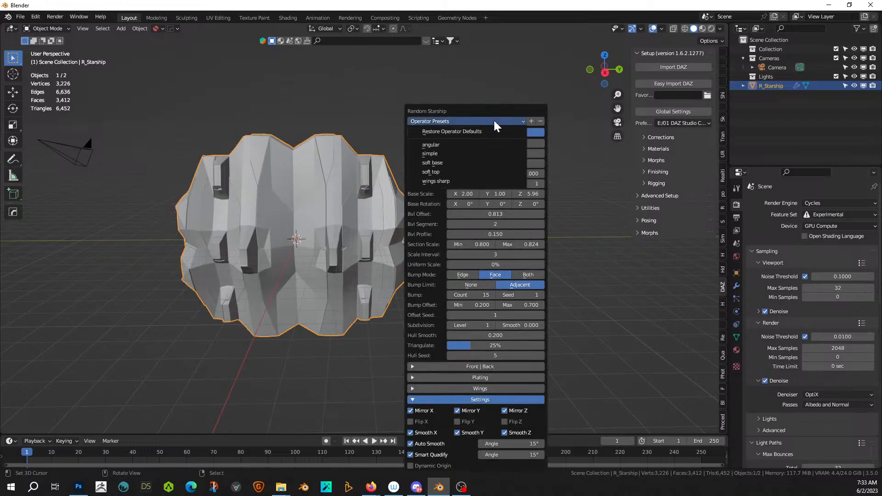
{"action": "left_click", "coordinate": [451, 180]}
{"action": "middle_click_drag", "start_coordinate": [286, 272], "coordinate": [536, 294]}
- Try a few hull seeds on the sharp-winged starship, ending with a seed of 66666
{"action": "key", "text": "F9"}
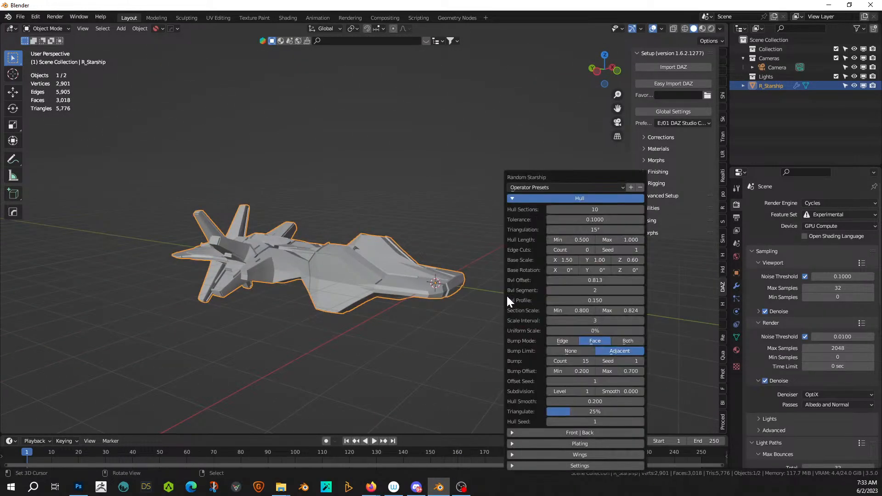
{"action": "left_click", "coordinate": [642, 421]}
{"action": "left_click", "coordinate": [642, 421]}
{"action": "left_click", "coordinate": [642, 421]}
{"action": "left_click", "coordinate": [577, 421]}
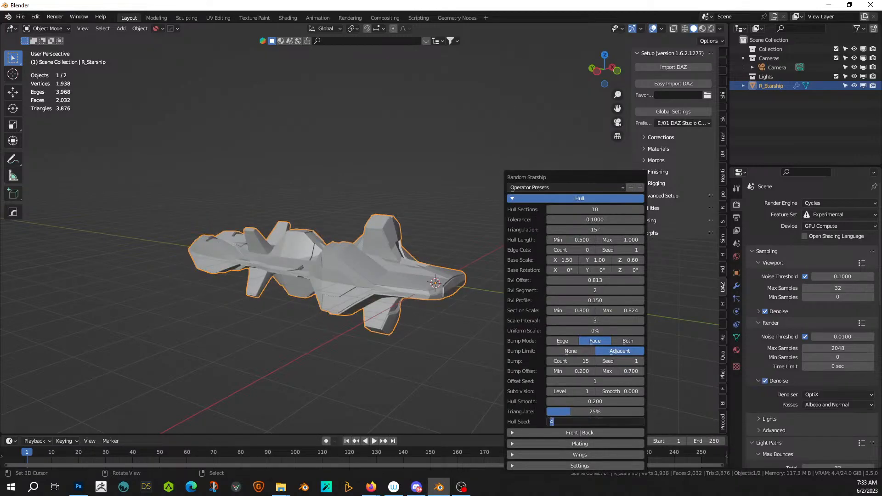
{"action": "key", "text": "Return"}
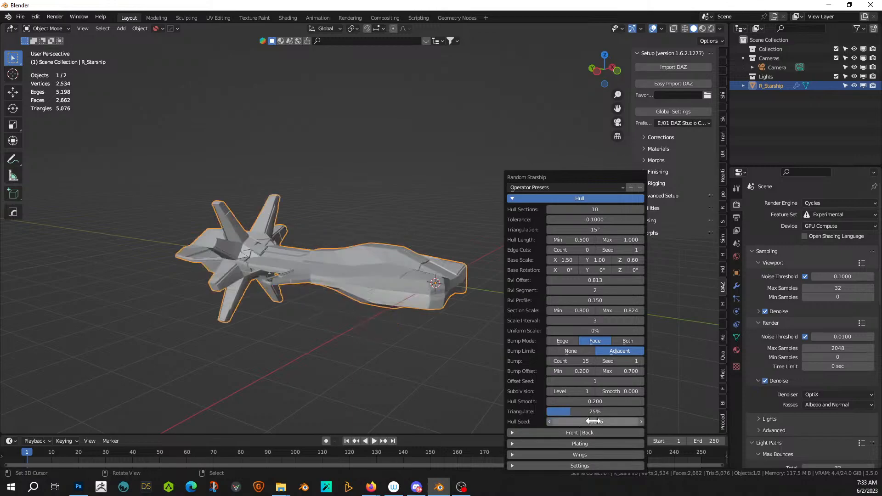
{"action": "middle_click_drag", "start_coordinate": [400, 350], "coordinate": [383, 337]}
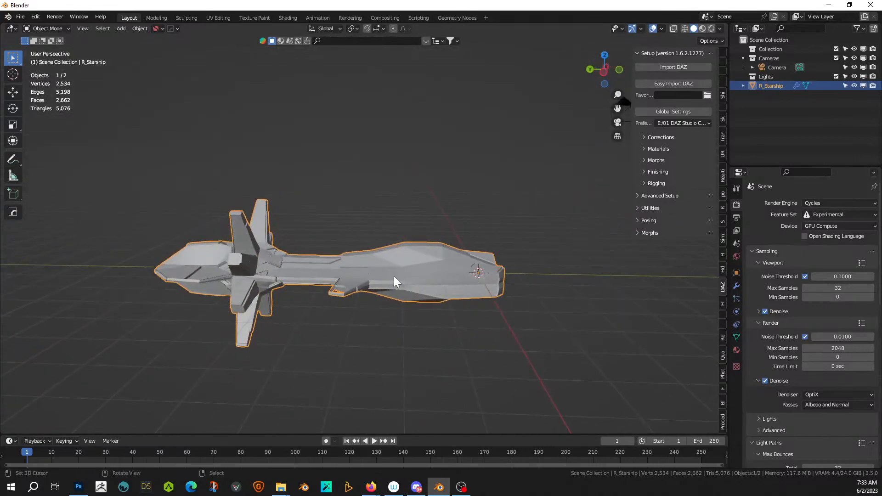
{"action": "middle_click_drag", "start_coordinate": [517, 290], "coordinate": [450, 339]}
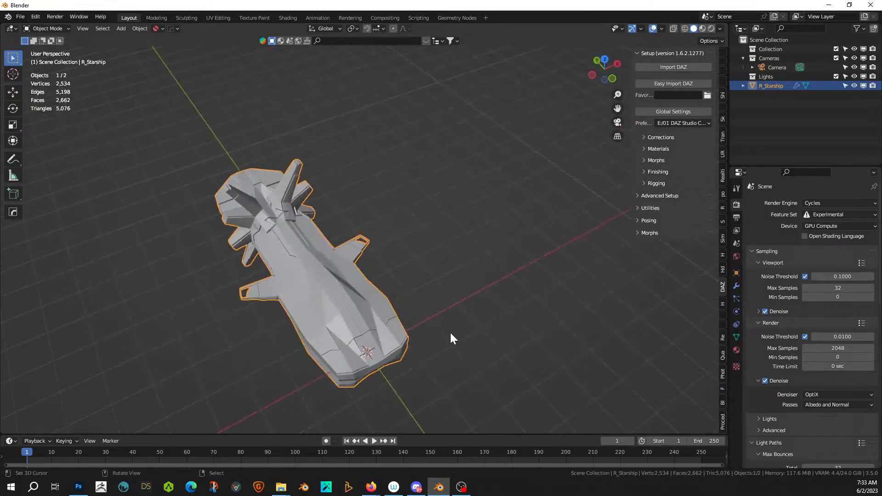
- Step the starship's hull seed up to 66668
{"action": "key", "text": "F9"}
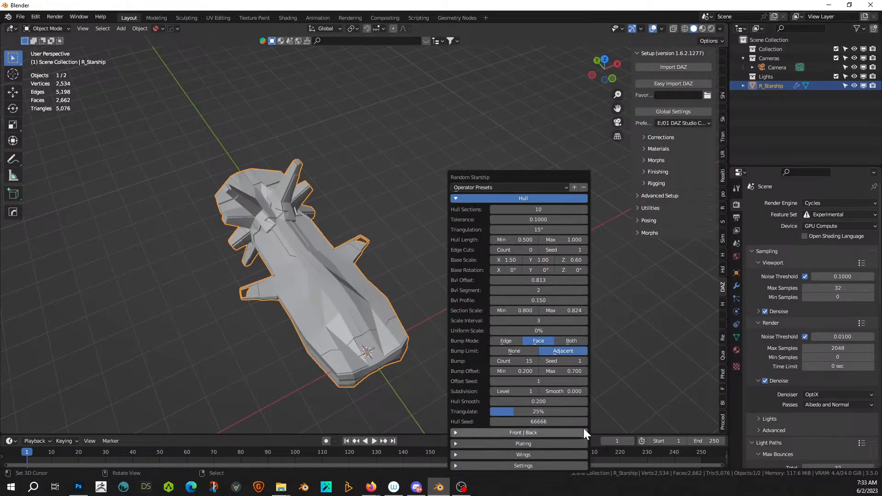
{"action": "left_click", "coordinate": [583, 421]}
{"action": "left_click", "coordinate": [583, 421]}
{"action": "middle_click_drag", "start_coordinate": [370, 383], "coordinate": [331, 354]}
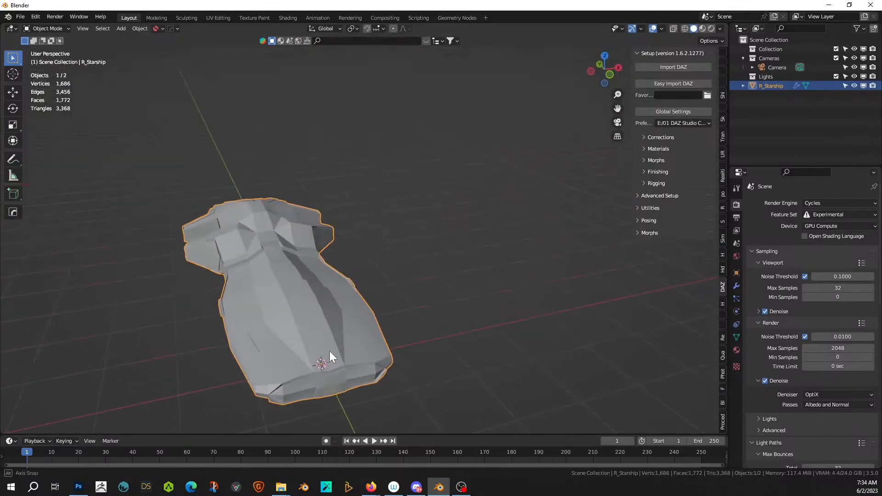
- Set the adjacent faces option of the starship's plating to Fill
{"action": "key", "text": "F9"}
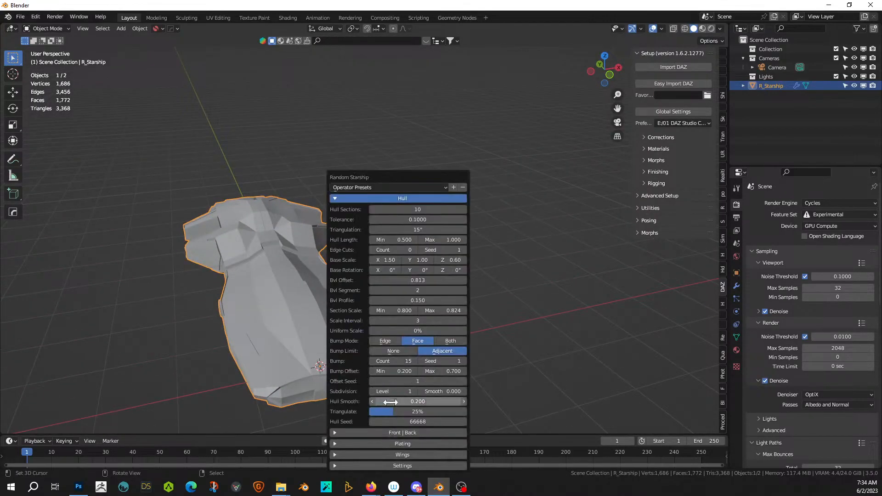
{"action": "left_click", "coordinate": [332, 443]}
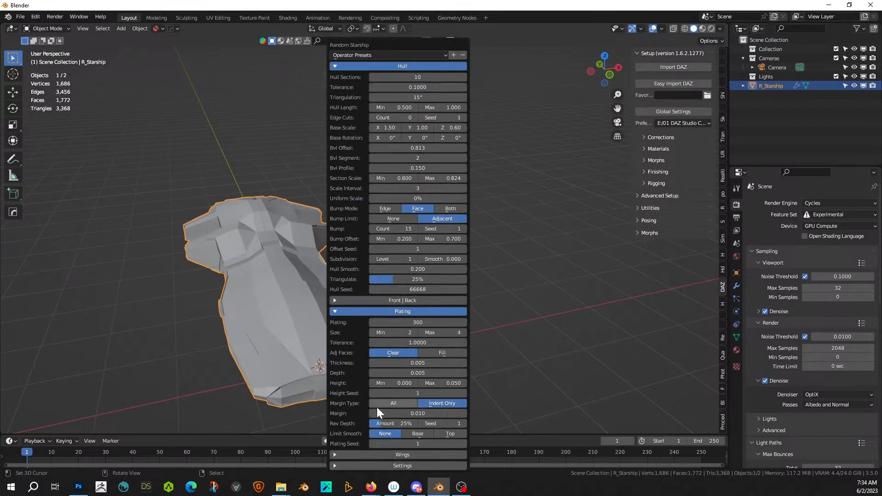
{"action": "left_click", "coordinate": [442, 354]}
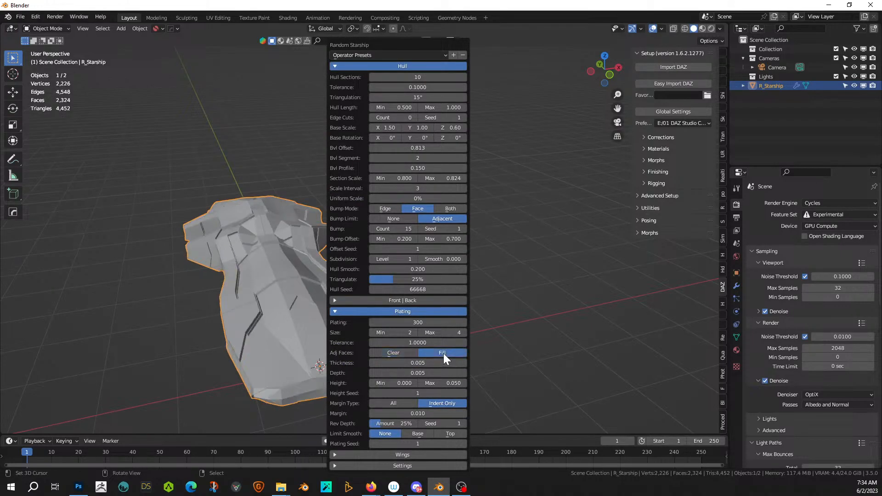
{"action": "middle_click_drag", "start_coordinate": [294, 352], "coordinate": [313, 338]}
{"action": "scroll", "coordinate": [290, 325], "scroll_direction": "up", "scroll_amount": 5}
- Give the starship more wings by increasing the Wing 1 count in the generator's settings
{"action": "key", "text": "F9"}
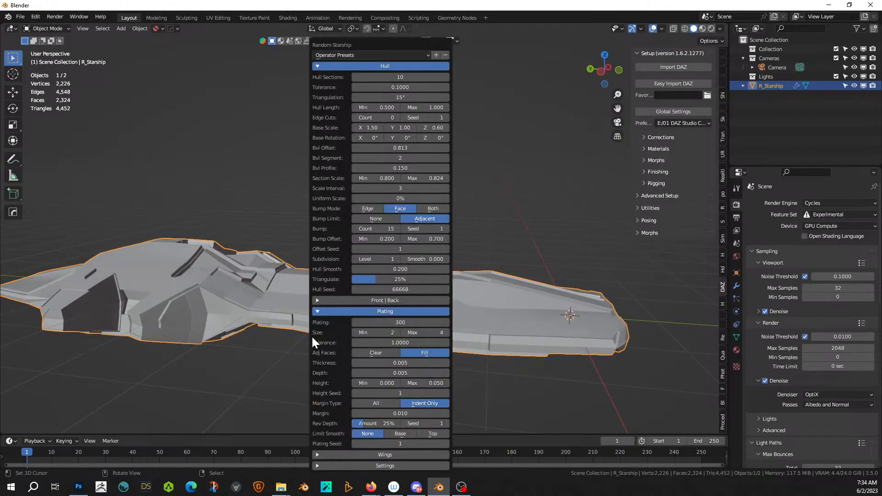
{"action": "left_click", "coordinate": [316, 453]}
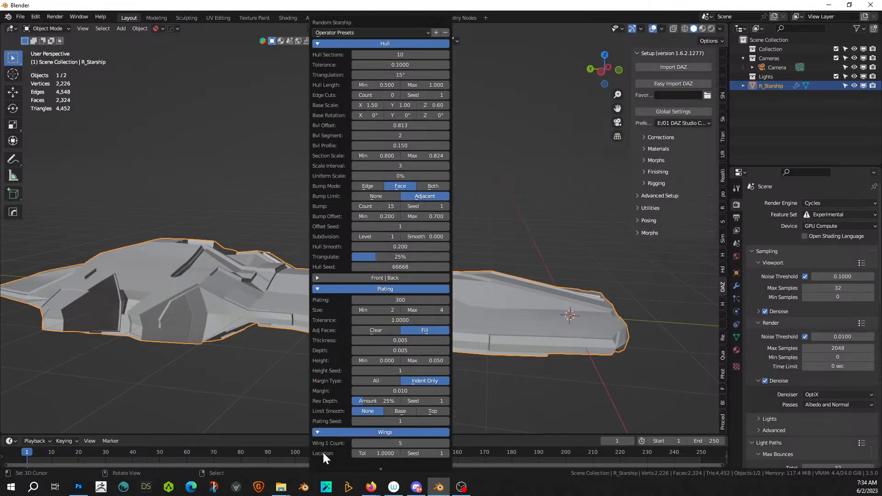
{"action": "left_click", "coordinate": [446, 442]}
{"action": "left_click", "coordinate": [445, 443]}
{"action": "middle_click_drag", "start_coordinate": [295, 384], "coordinate": [275, 432]}
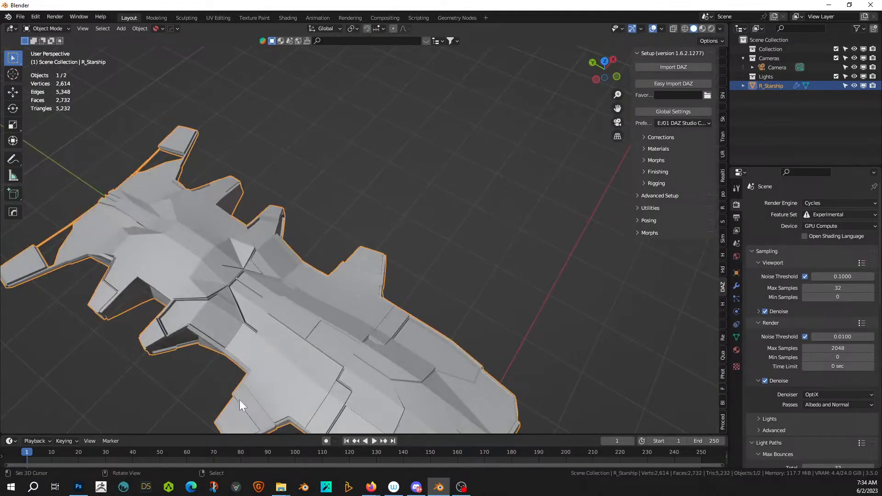
- Examine the starship's hull plating and wings up close from several sides
{"action": "scroll", "coordinate": [216, 386], "scroll_direction": "up", "scroll_amount": 2}
{"action": "middle_click_drag", "start_coordinate": [184, 355], "coordinate": [321, 326], "text": "shift"}
{"action": "scroll", "coordinate": [123, 312], "scroll_direction": "up", "scroll_amount": 2}
{"action": "left_click", "coordinate": [123, 312]}
{"action": "middle_click_drag", "start_coordinate": [123, 312], "coordinate": [325, 307]}
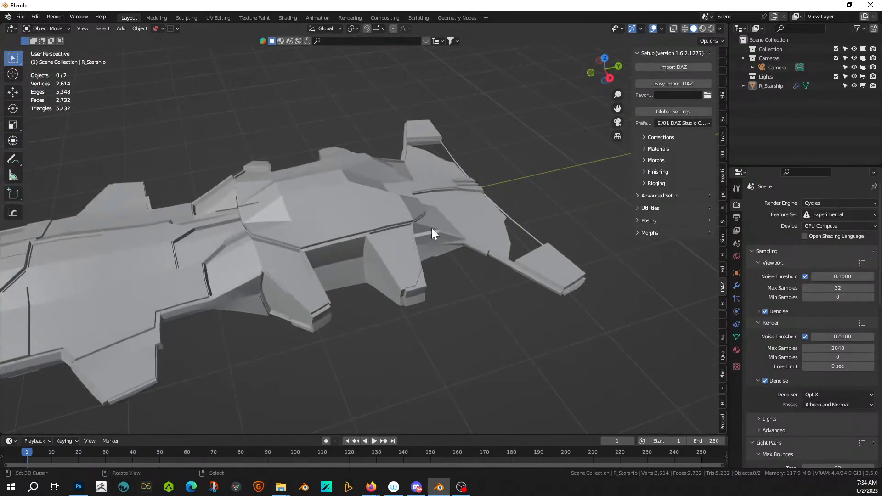
{"action": "middle_click_drag", "start_coordinate": [381, 285], "coordinate": [384, 260]}
{"action": "scroll", "coordinate": [406, 282], "scroll_direction": "down", "scroll_amount": 5}
- Select the starship and expand the settings of its Mirror modifier
{"action": "left_click", "coordinate": [384, 260]}
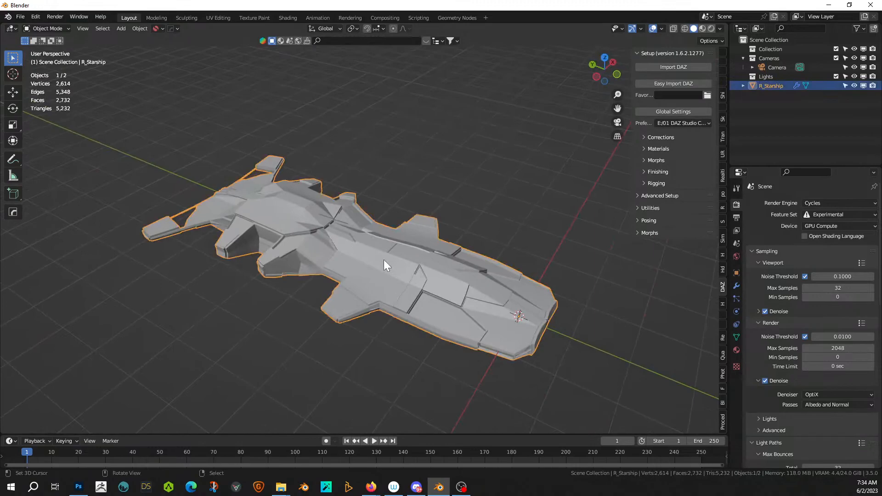
{"action": "left_click", "coordinate": [736, 285]}
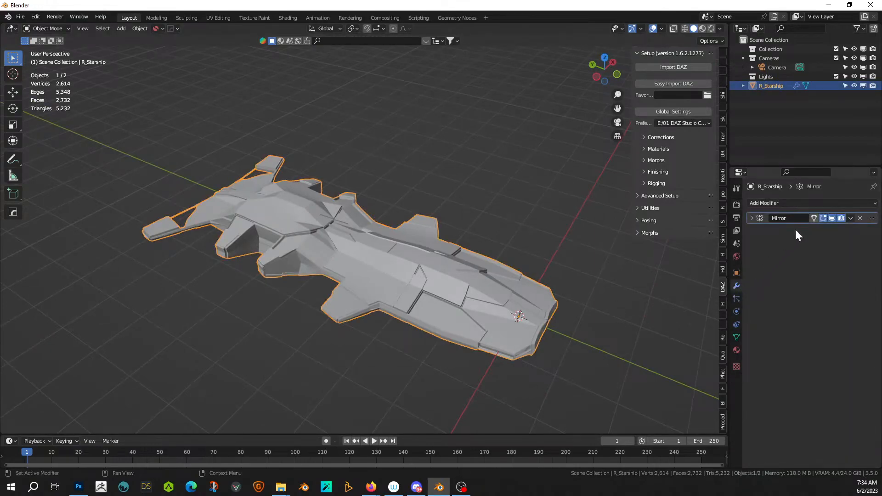
{"action": "left_click", "coordinate": [753, 218]}
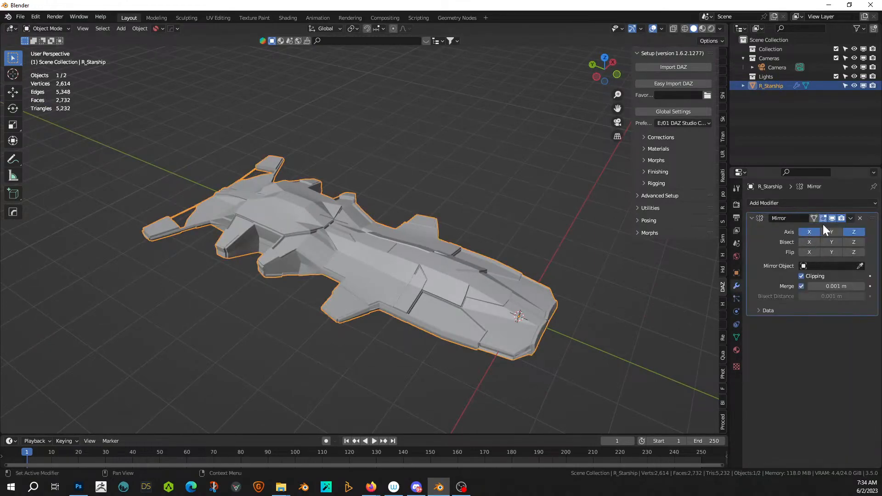
- Try the X flip and disable the Mirror modifier's X axis, restoring the original X settings after viewing the half hull
{"action": "left_click", "coordinate": [808, 252]}
{"action": "left_click", "coordinate": [809, 232]}
{"action": "middle_click_drag", "start_coordinate": [597, 257], "coordinate": [435, 305]}
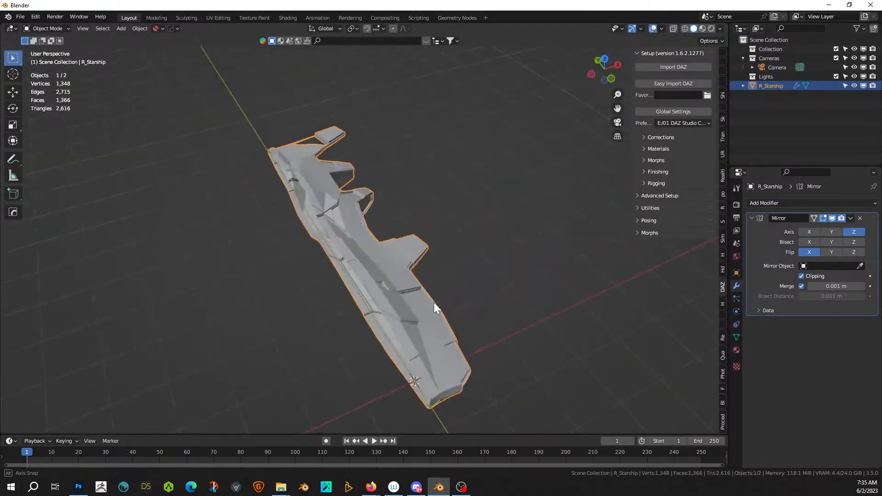
{"action": "left_click", "coordinate": [808, 231]}
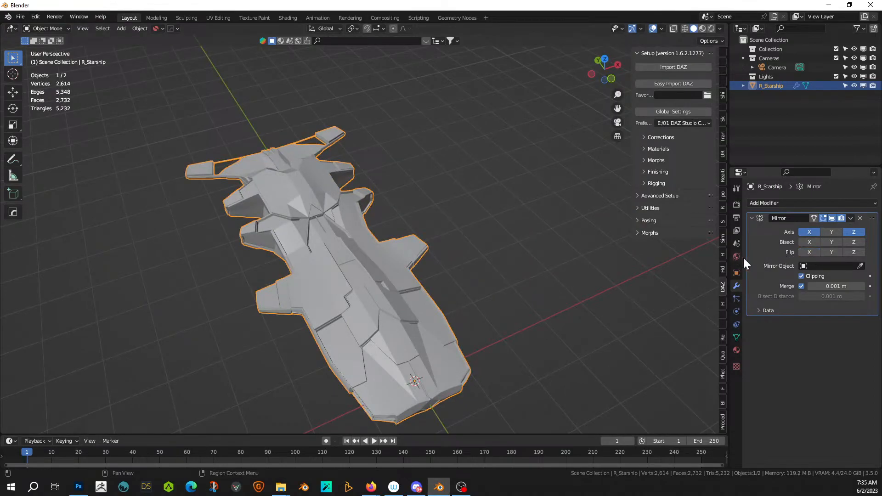
- Try the Mirror modifier without its Z axis and with the Z flip, restoring the original Z settings
{"action": "left_click", "coordinate": [851, 232]}
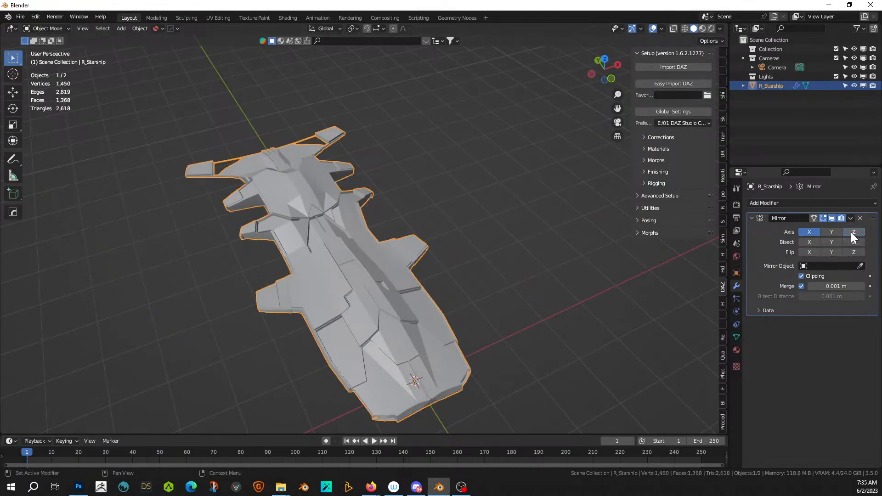
{"action": "middle_click_drag", "start_coordinate": [415, 275], "coordinate": [461, 223]}
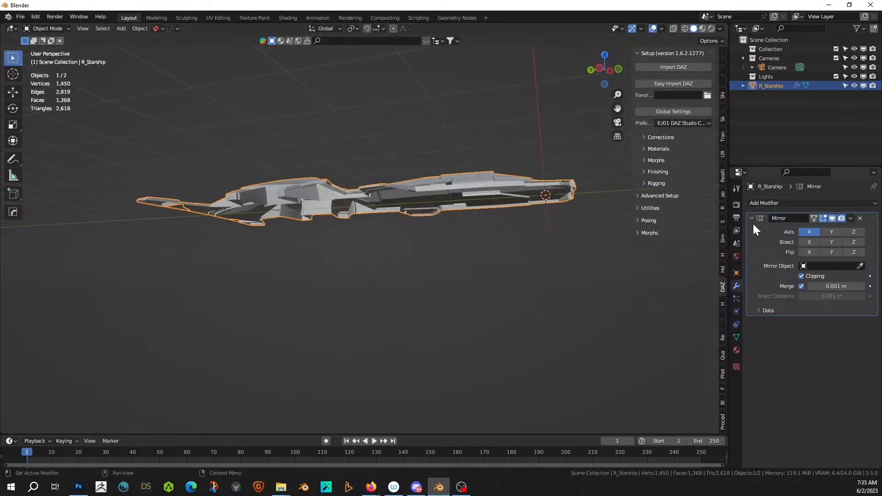
{"action": "left_click", "coordinate": [854, 232]}
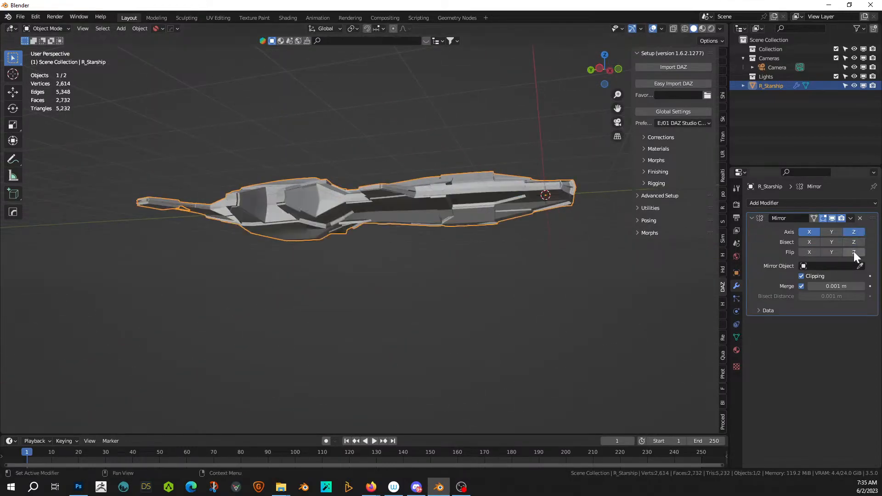
{"action": "left_click", "coordinate": [853, 251]}
{"action": "left_click", "coordinate": [854, 251]}
- Apply the Mirror modifier to make the starship a single full mesh
{"action": "key", "text": "ctrl+a"}
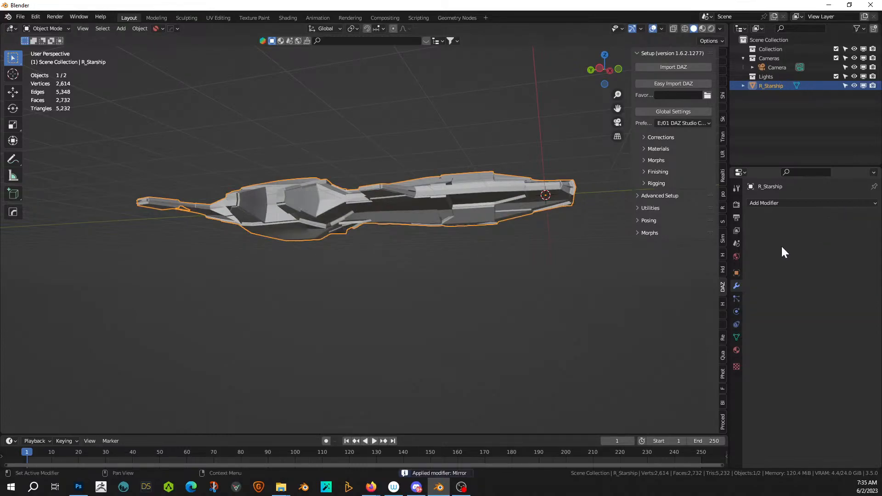
{"action": "middle_click_drag", "start_coordinate": [435, 274], "coordinate": [383, 298]}
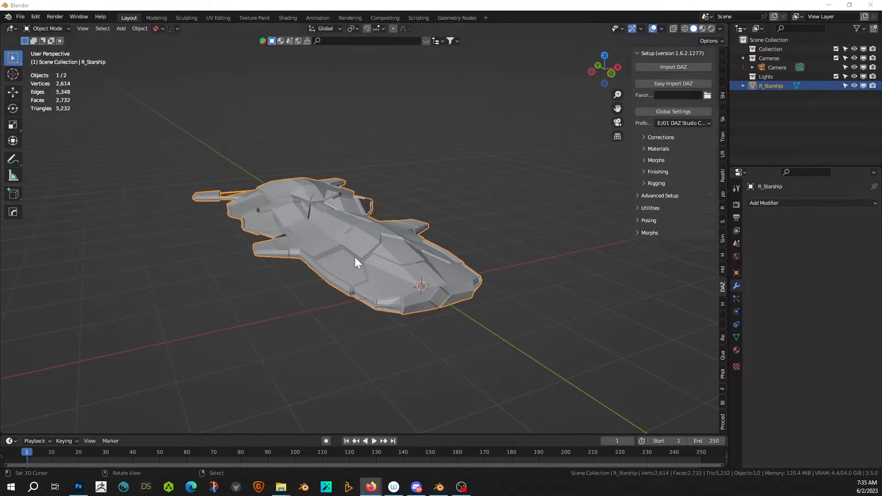
{"action": "mouse_move", "coordinate": [327, 184]}
{"action": "middle_mouse_down"}
{"action": "mouse_move", "coordinate": [306, 201]}
{"action": "mouse_move", "coordinate": [328, 184]}
{"action": "middle_mouse_up"}
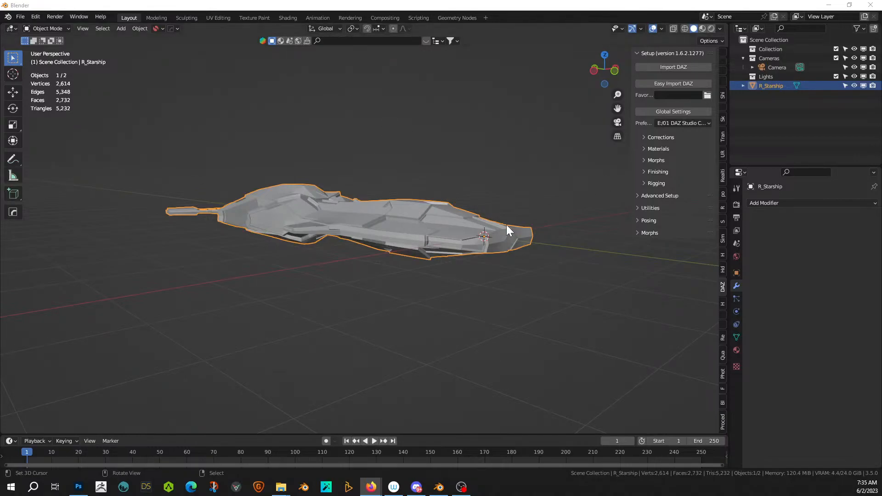
{"action": "middle_click_drag", "start_coordinate": [454, 296], "coordinate": [397, 308]}
- Show the starship's transform values and scale it uniformly to 3.440 for a Z dimension of 5 m
{"action": "left_click", "coordinate": [722, 55]}
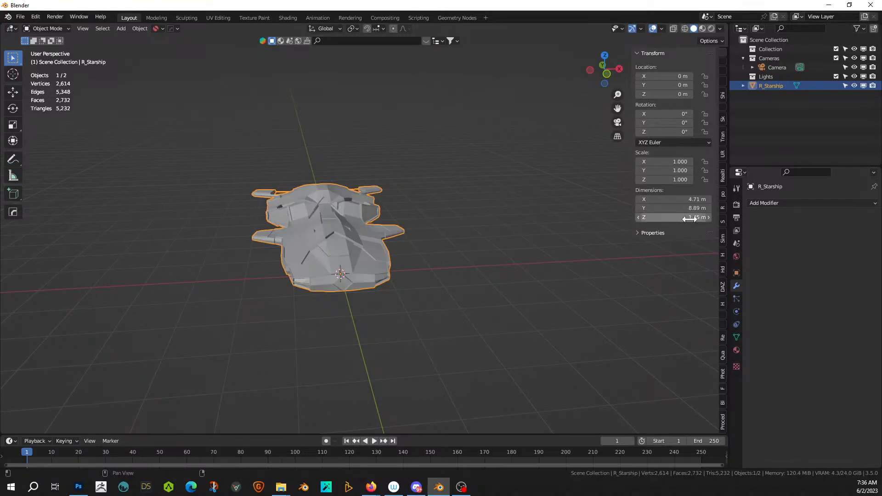
{"action": "middle_click_drag", "start_coordinate": [495, 255], "coordinate": [549, 238]}
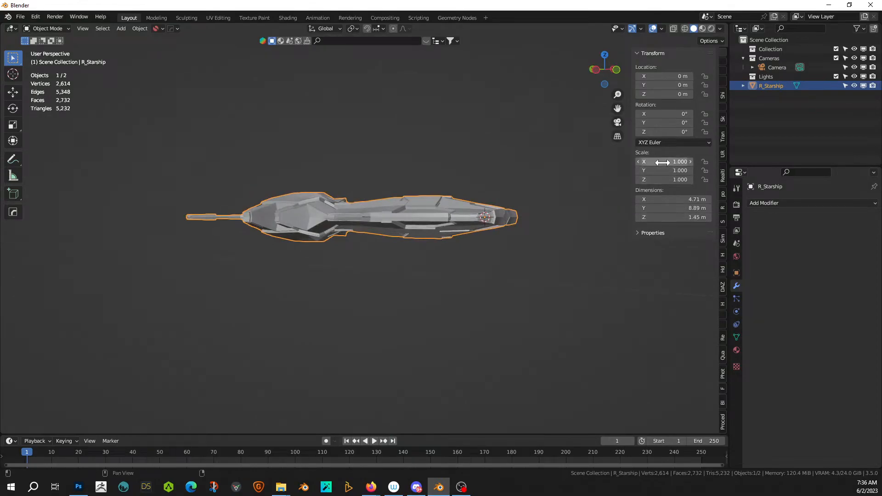
{"action": "left_click_drag", "start_coordinate": [664, 179], "coordinate": [800, 180]}
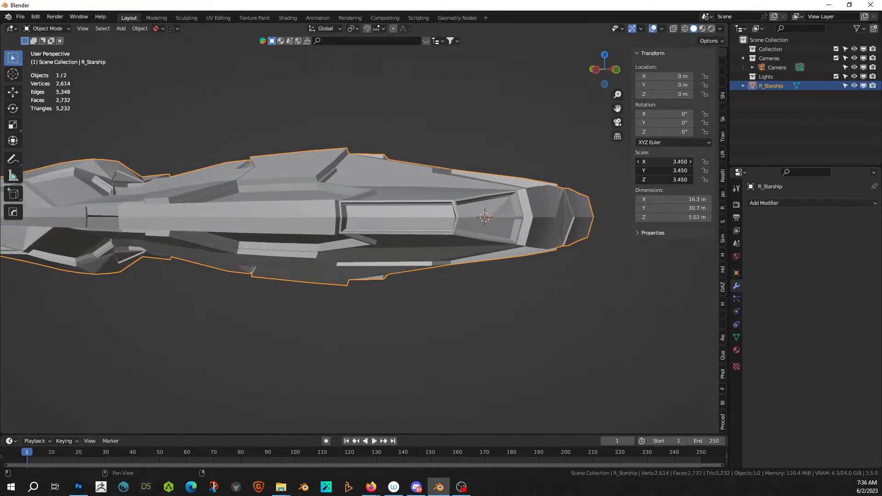
{"action": "left_click_drag", "start_coordinate": [801, 179], "coordinate": [798, 180]}
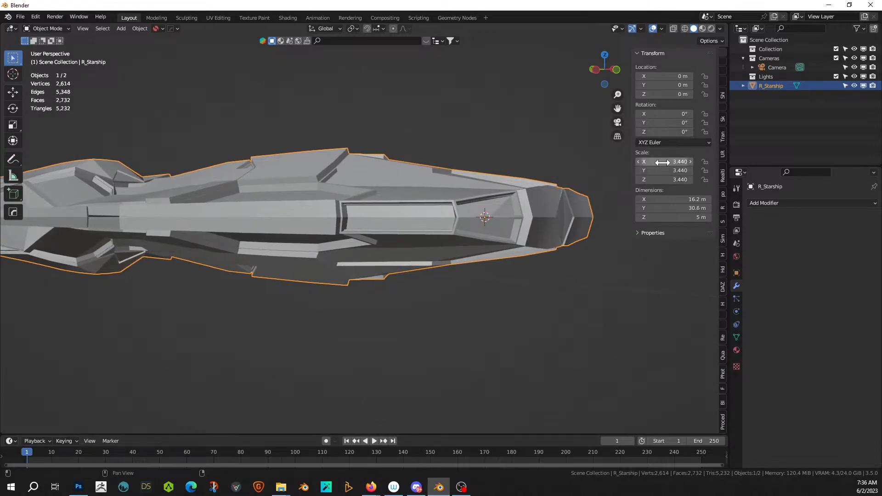
- Add a default 2 m cube at the world origin as a size reference for the starship
{"action": "scroll", "coordinate": [606, 275], "scroll_direction": "down", "scroll_amount": 2}
{"action": "middle_click_drag", "start_coordinate": [508, 294], "coordinate": [473, 313]}
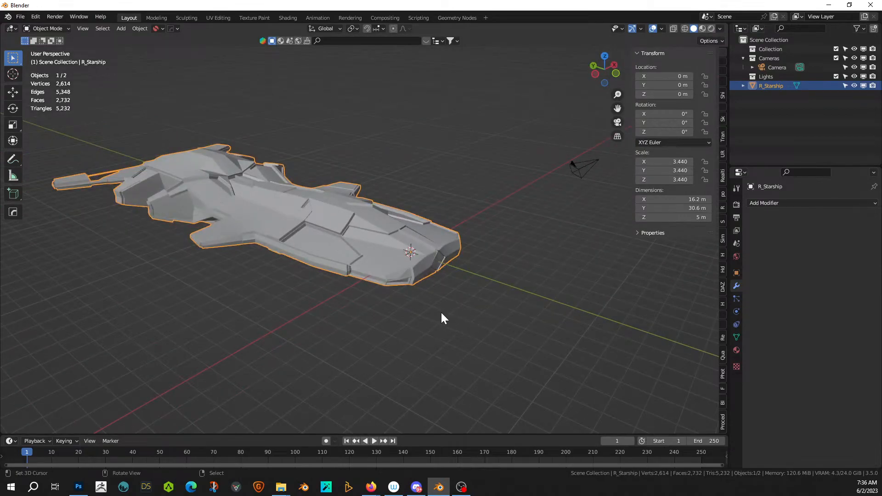
{"action": "middle_click_drag", "start_coordinate": [381, 331], "coordinate": [458, 286]}
{"action": "middle_click_drag", "start_coordinate": [432, 237], "coordinate": [285, 246]}
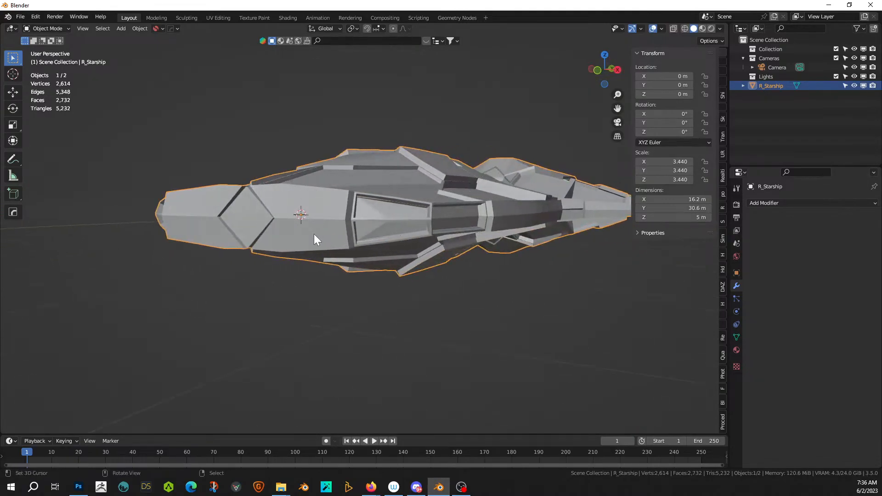
{"action": "key", "text": "shift+a"}
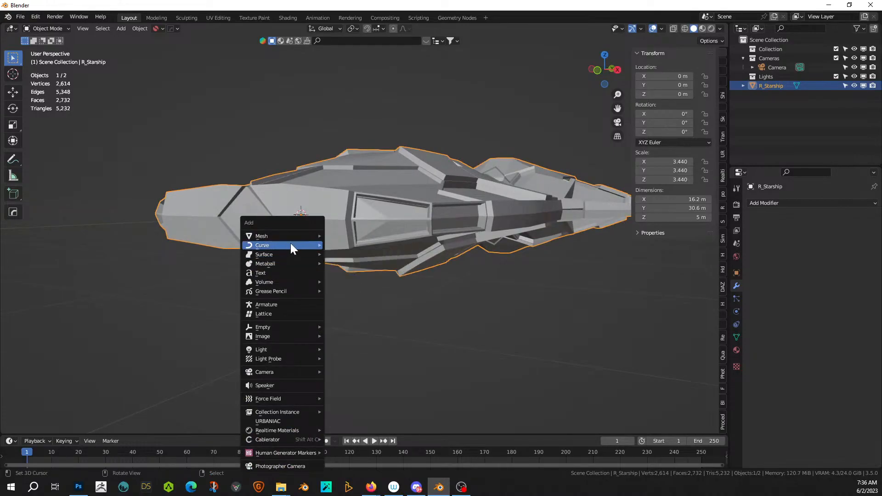
{"action": "mouse_move", "coordinate": [288, 237]}
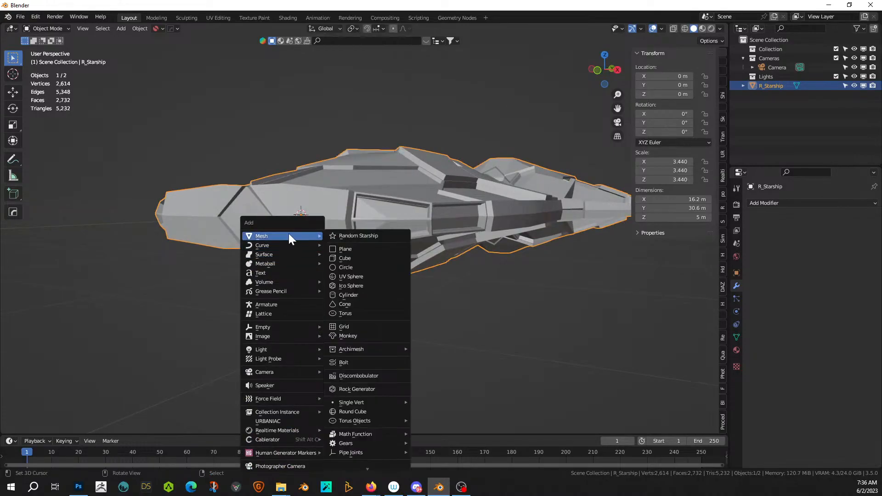
{"action": "left_click", "coordinate": [361, 255]}
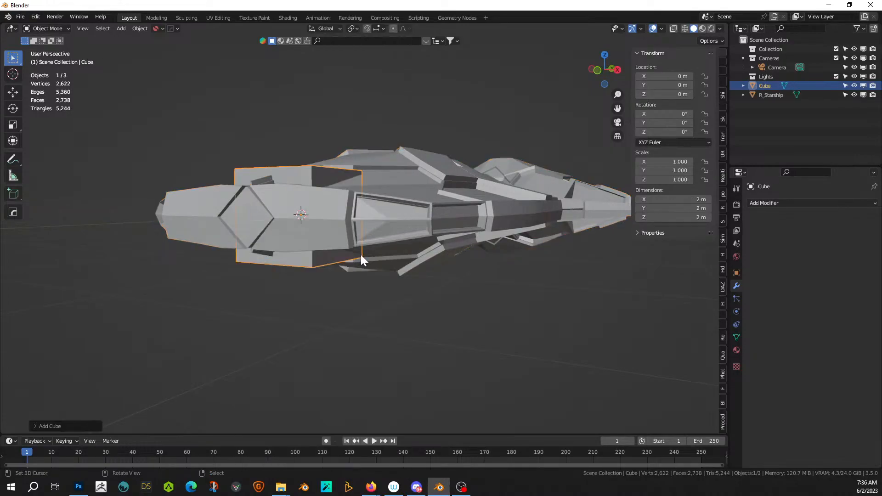
- Set the starship's uniform scale to 5.5 on all three axes
{"action": "left_click", "coordinate": [207, 207]}
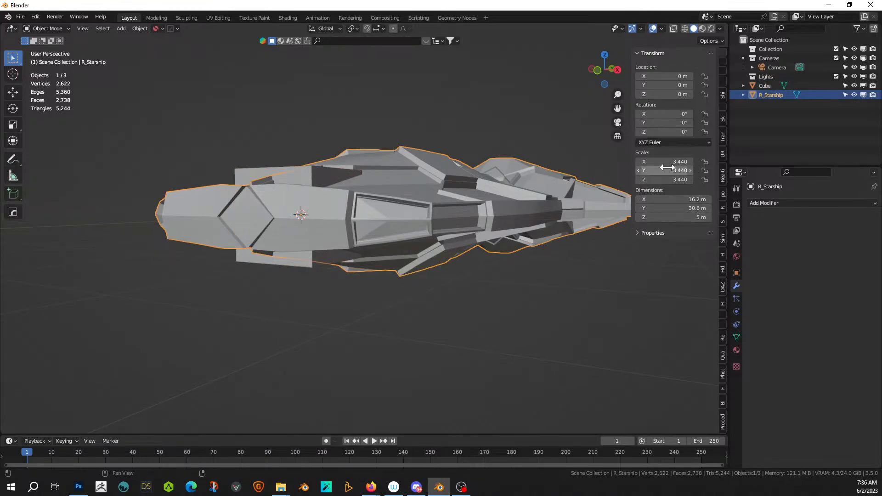
{"action": "left_click_drag", "start_coordinate": [666, 162], "coordinate": [692, 161]}
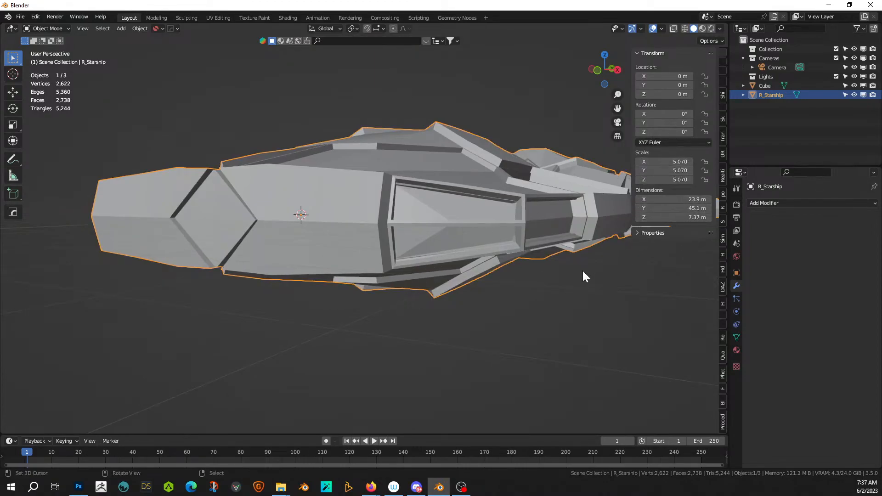
{"action": "middle_click_drag", "start_coordinate": [604, 211], "coordinate": [537, 291]}
{"action": "middle_click_drag", "start_coordinate": [569, 242], "coordinate": [626, 222]}
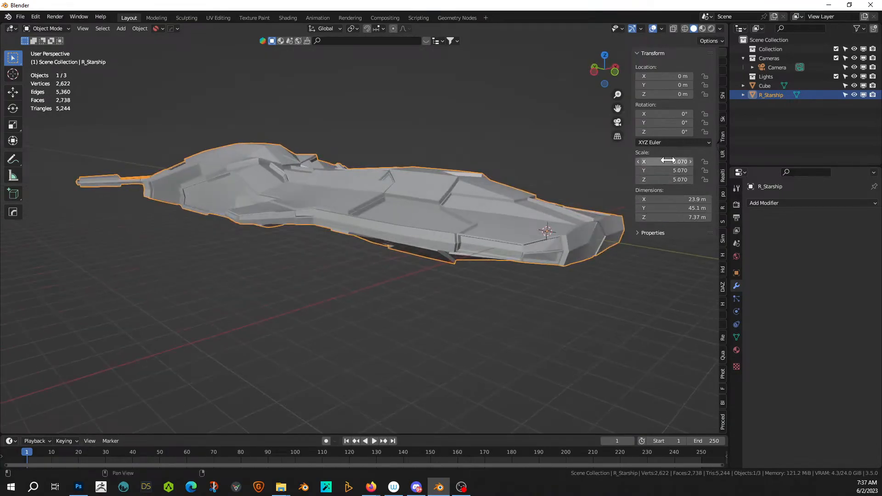
{"action": "left_click_drag", "start_coordinate": [666, 161], "coordinate": [666, 179]}
{"action": "type", "text": "5.5"}
{"action": "key", "text": "Return"}
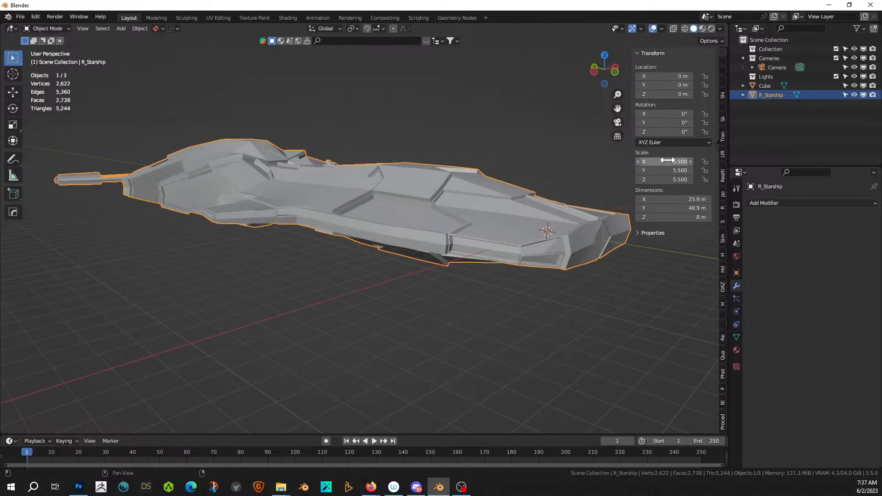
- Delete the reference cube and select the starship again
{"action": "left_click", "coordinate": [765, 86]}
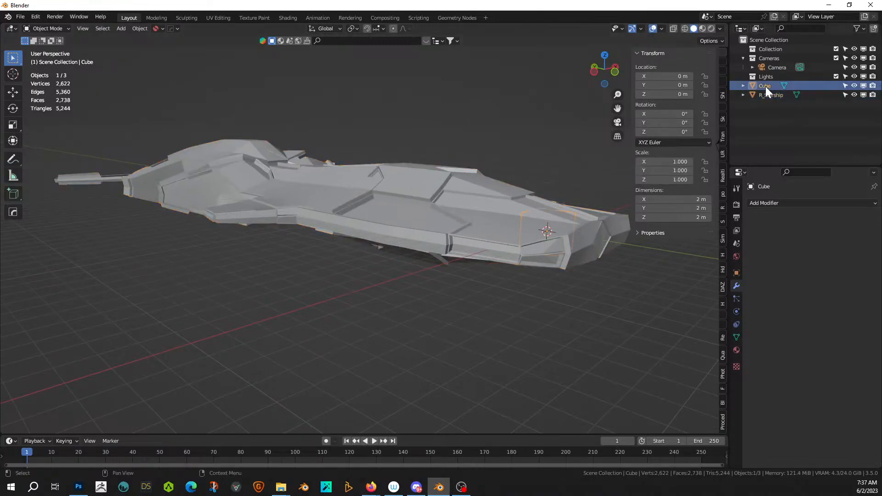
{"action": "key", "text": "Delete"}
{"action": "left_click", "coordinate": [493, 205]}
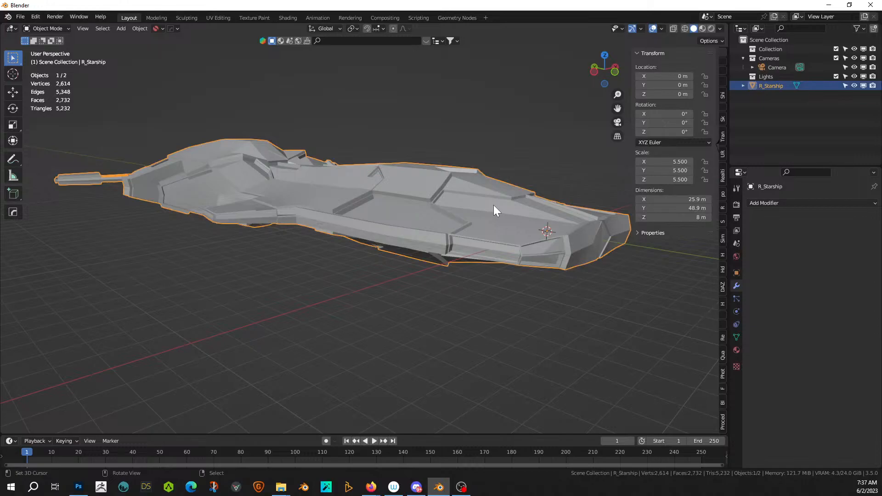
{"action": "middle_click_drag", "start_coordinate": [501, 288], "coordinate": [403, 239]}
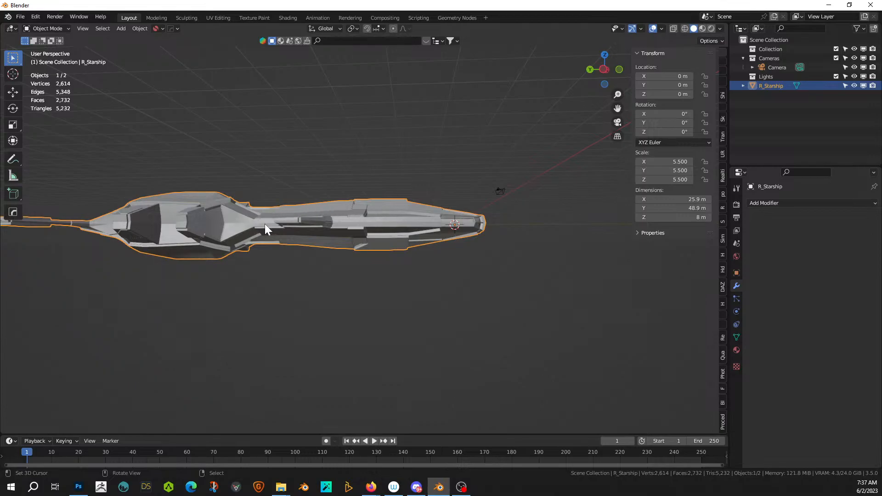
{"action": "middle_click_drag", "start_coordinate": [389, 232], "coordinate": [447, 230]}
{"action": "scroll", "coordinate": [349, 227], "scroll_direction": "up", "scroll_amount": 5}
{"action": "middle_click_drag", "start_coordinate": [335, 230], "coordinate": [378, 241]}
{"action": "scroll", "coordinate": [406, 202], "scroll_direction": "down", "scroll_amount": 5}
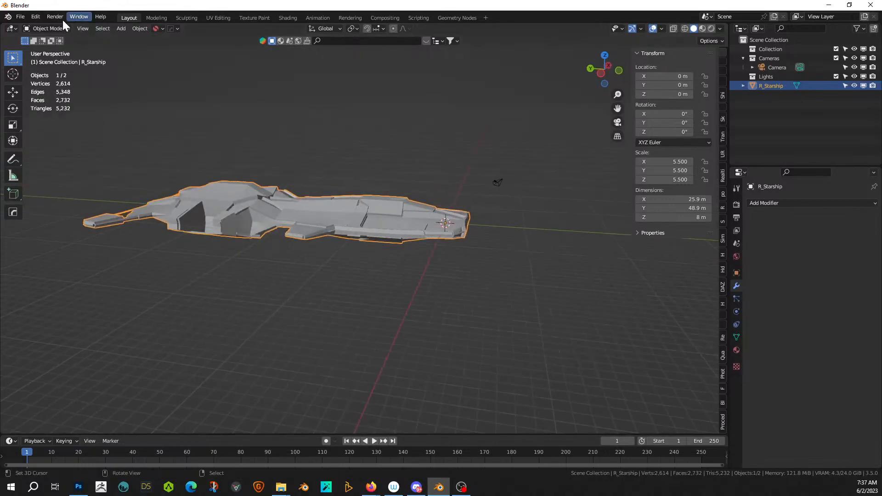
- Start saving the file under a new name and create a "230602-1 Livestream Starship Cruiser" folder in Z:\000 2023 Paintings
{"action": "left_click", "coordinate": [20, 17]}
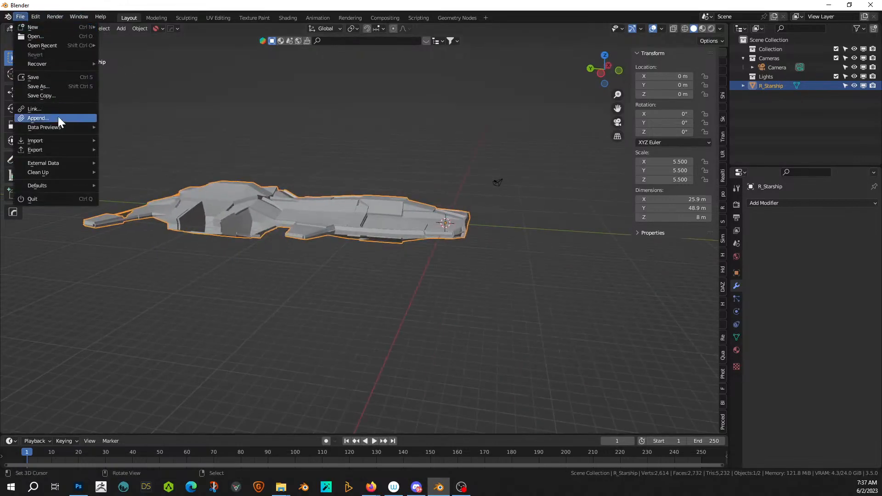
{"action": "left_click", "coordinate": [48, 86]}
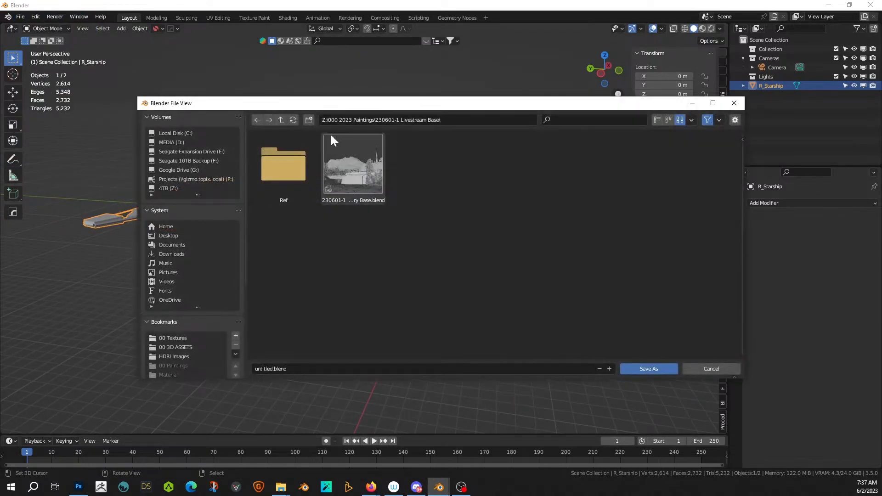
{"action": "left_click", "coordinate": [285, 118]}
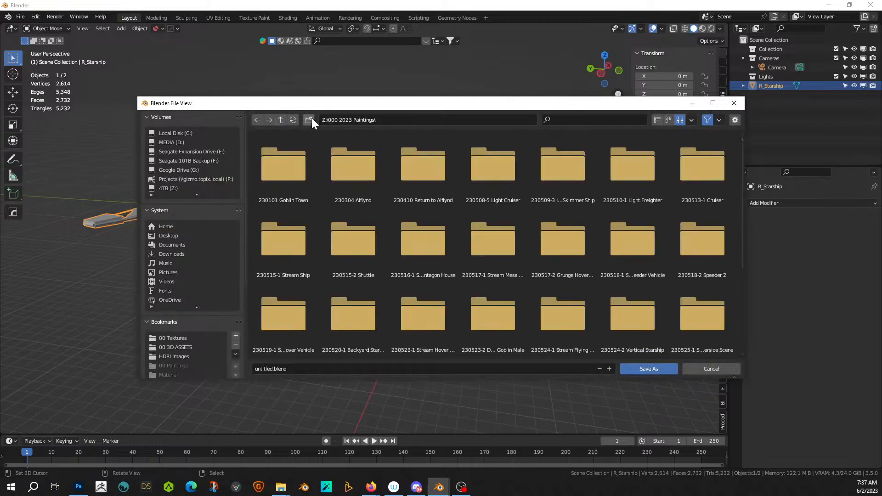
{"action": "left_click", "coordinate": [309, 119]}
{"action": "type", "text": "230602-1 Livestream"}
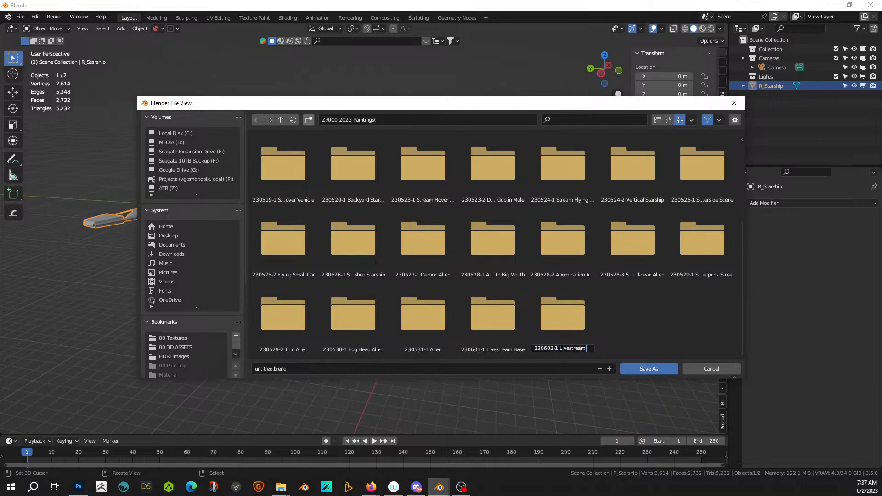
{"action": "type", "text": "Starship Int"}
{"action": "key", "text": "Return"}
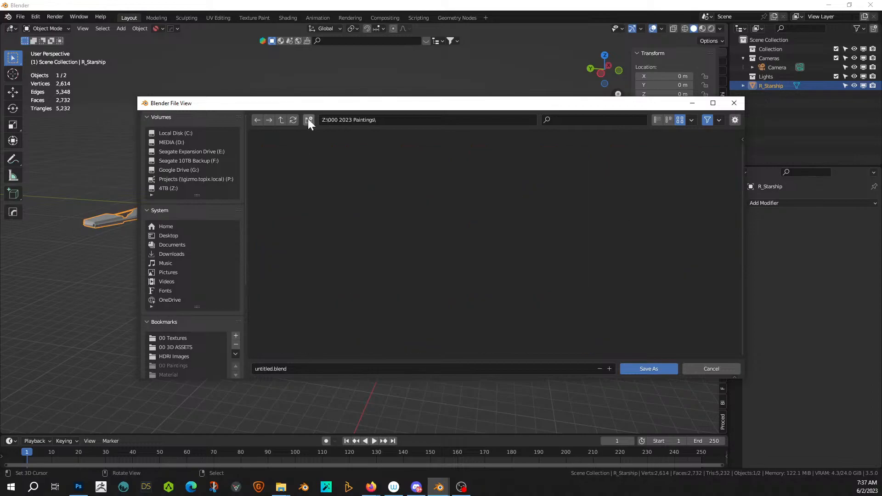
- Save the scene in the new folder as "230602-1 Livestream Starship Cruiser"
{"action": "double_click", "coordinate": [582, 313]}
{"action": "left_click", "coordinate": [316, 369]}
{"action": "type", "text": "2306"}
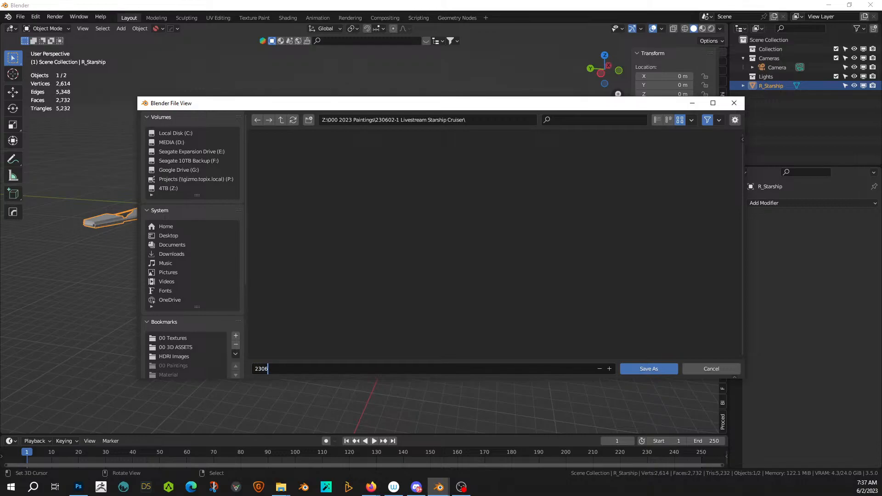
{"action": "type", "text": "02-1 Livestream Starship Cruiser"}
{"action": "key", "text": "Return"}
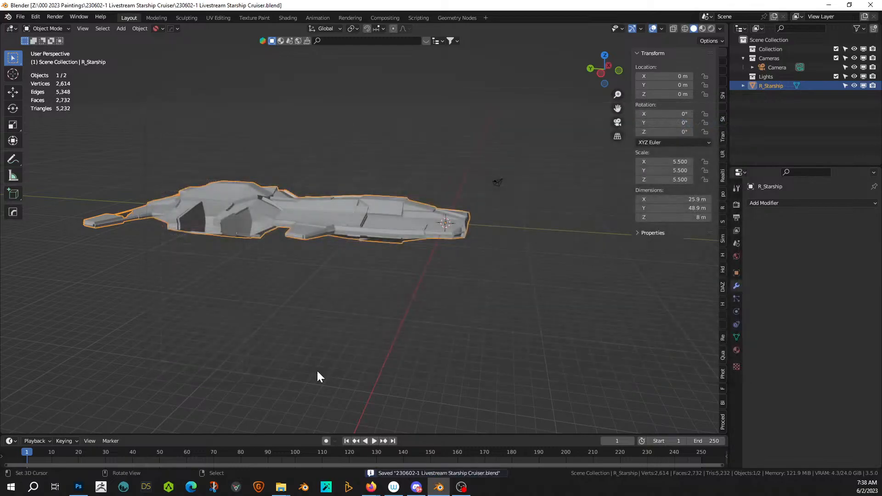
{"action": "middle_click_drag", "start_coordinate": [323, 142], "coordinate": [290, 274]}
{"action": "scroll", "coordinate": [315, 273], "scroll_direction": "up", "scroll_amount": 4}
{"action": "scroll", "coordinate": [337, 268], "scroll_direction": "down", "scroll_amount": 3}
{"action": "scroll", "coordinate": [378, 254], "scroll_direction": "up", "scroll_amount": 3}
{"action": "scroll", "coordinate": [455, 252], "scroll_direction": "up", "scroll_amount": 3}
{"action": "scroll", "coordinate": [344, 256], "scroll_direction": "down", "scroll_amount": 6}
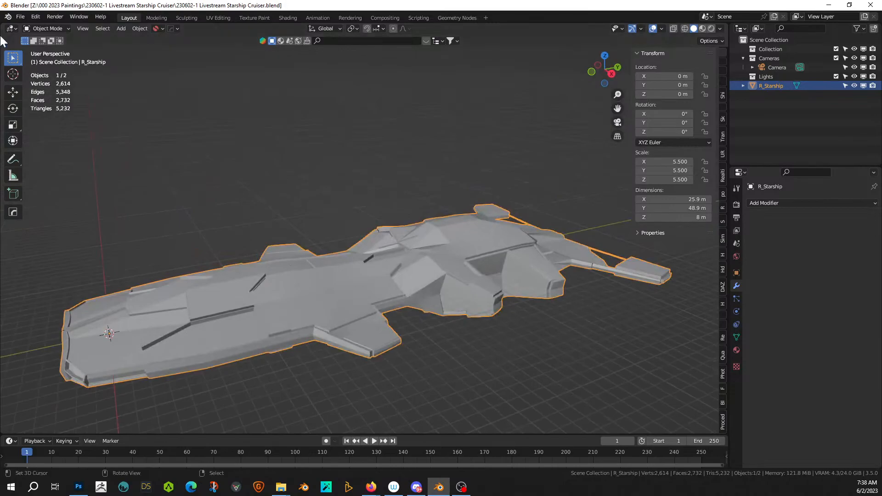
- Split the 3D viewport vertically and turn the new area into an Asset Browser showing the Big Medium Small library
{"action": "left_click_drag", "start_coordinate": [3, 24], "coordinate": [289, 59]}
{"action": "key", "text": "shift+F1"}
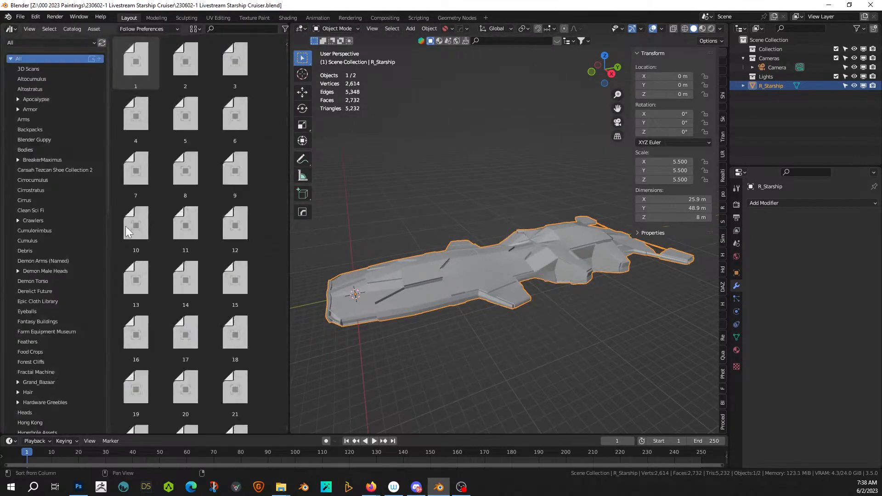
{"action": "left_click", "coordinate": [64, 45]}
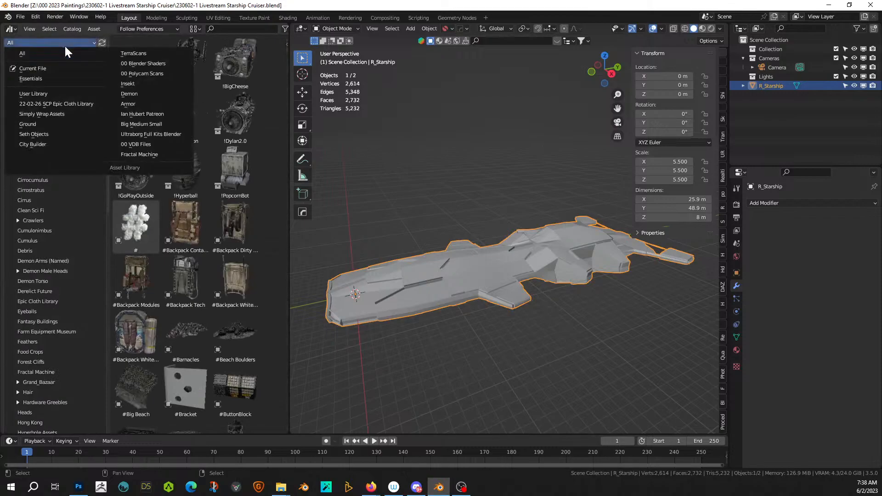
{"action": "left_click", "coordinate": [162, 119]}
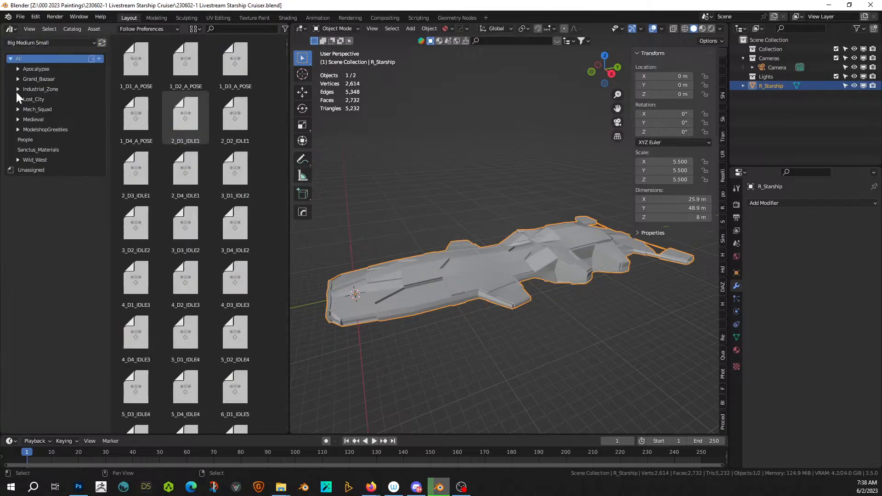
- Show the Engines catalog in ModelshopGreebles, under KitObjects and Trimsheet (Best Quality)
{"action": "left_click", "coordinate": [17, 129]}
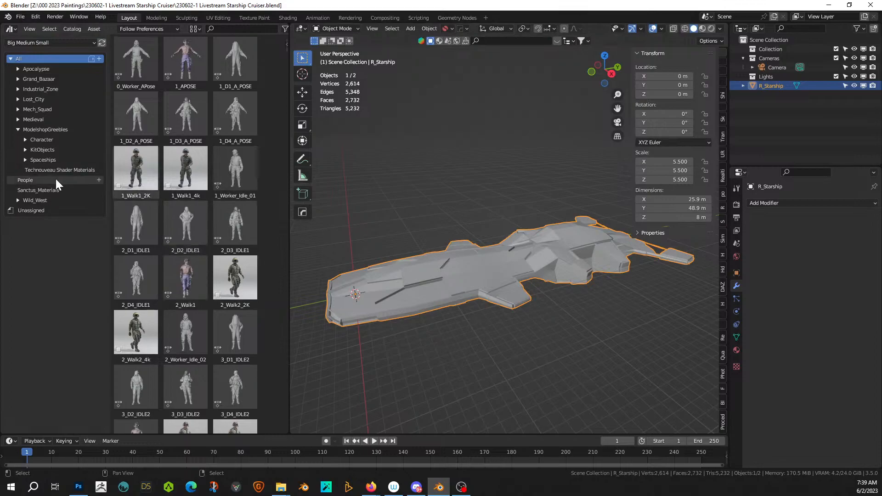
{"action": "left_click", "coordinate": [26, 150]}
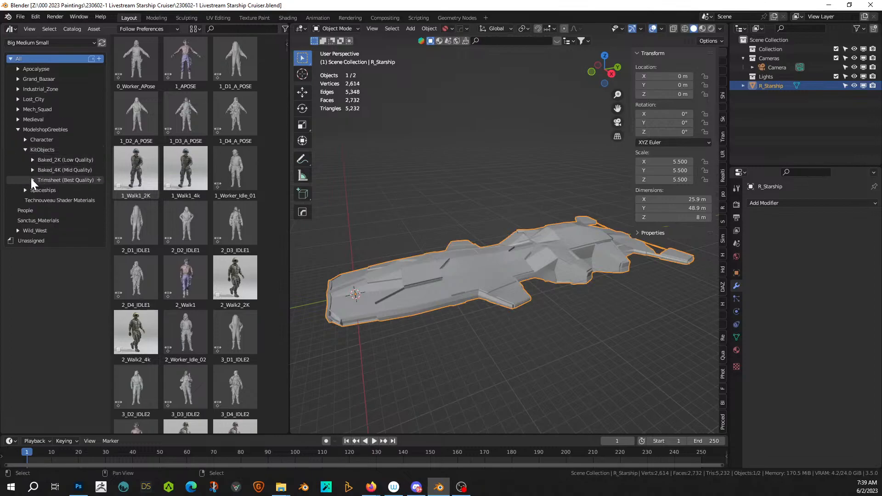
{"action": "left_click", "coordinate": [33, 179]}
{"action": "middle_click_drag", "start_coordinate": [583, 212], "coordinate": [480, 277]}
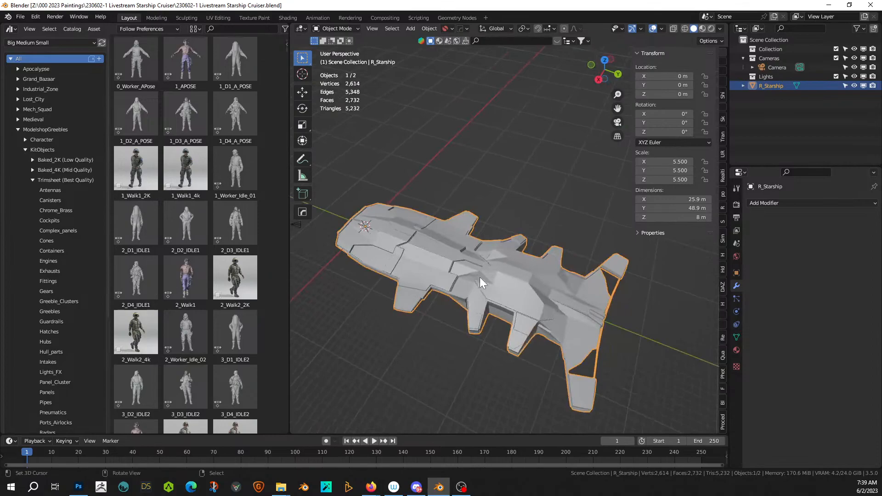
{"action": "left_click", "coordinate": [57, 260]}
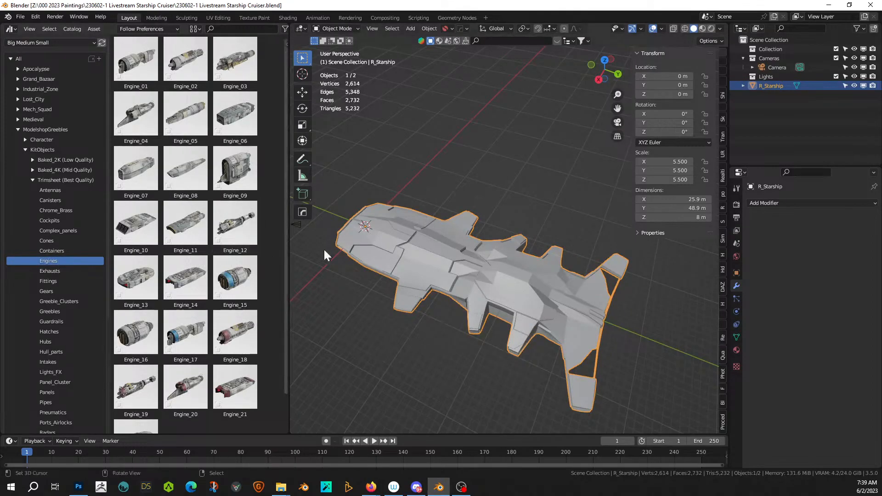
- Add the Engine_11 asset to the scene and clear its location so it sits at the origin
{"action": "middle_click_drag", "start_coordinate": [523, 310], "coordinate": [410, 277]}
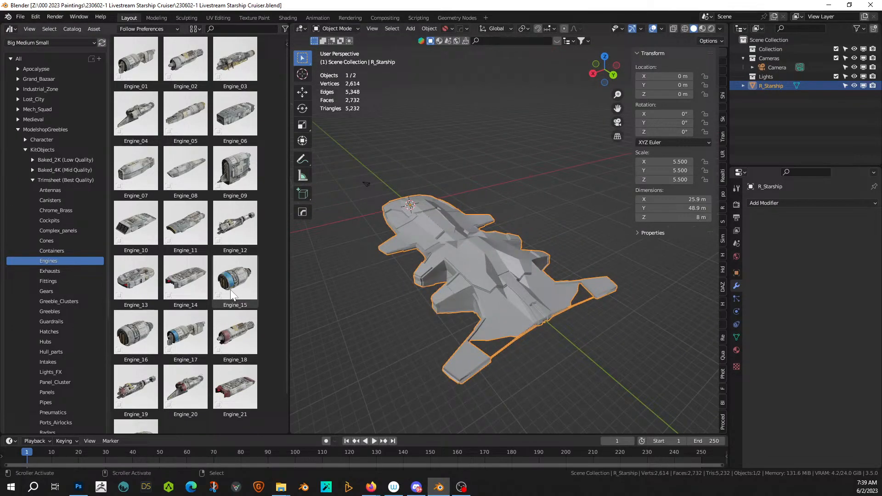
{"action": "scroll", "coordinate": [232, 296], "scroll_direction": "down", "scroll_amount": 2}
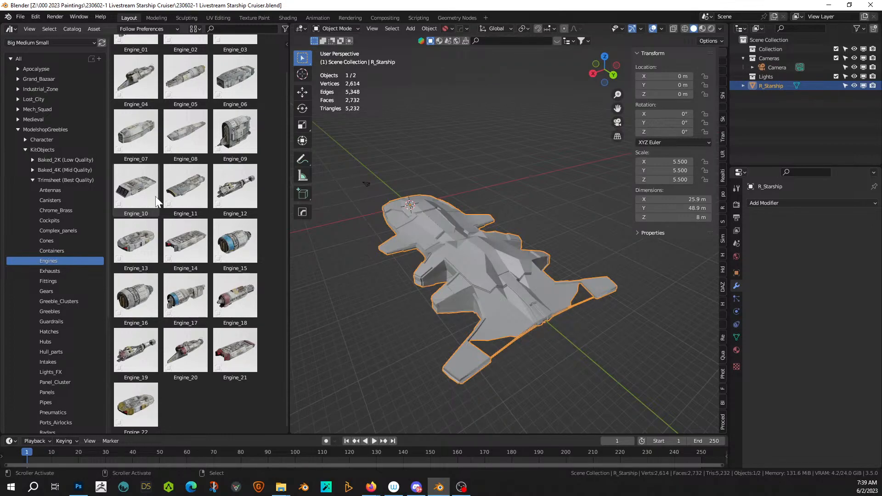
{"action": "left_click_drag", "start_coordinate": [183, 187], "coordinate": [602, 376]}
{"action": "key", "text": "alt+g"}
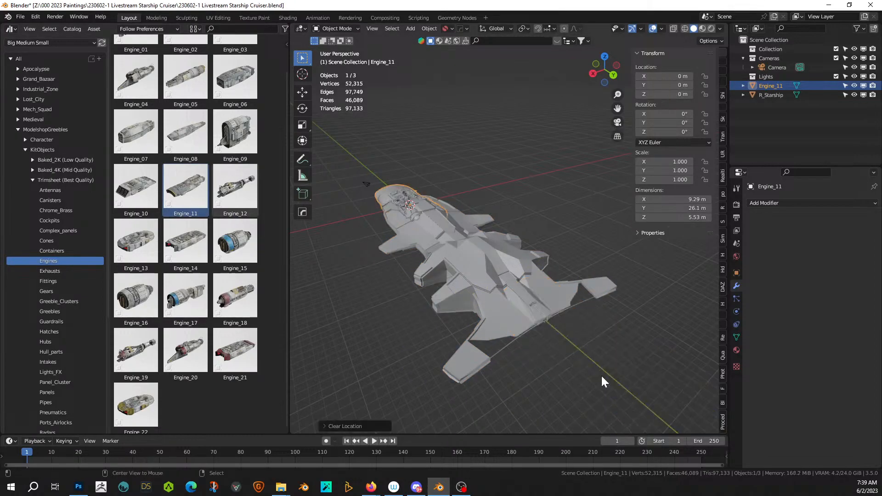
- Move the engine about 40.75 m along Y to the rear of the starship
{"action": "middle_click_drag", "start_coordinate": [602, 378], "coordinate": [482, 327], "text": "alt"}
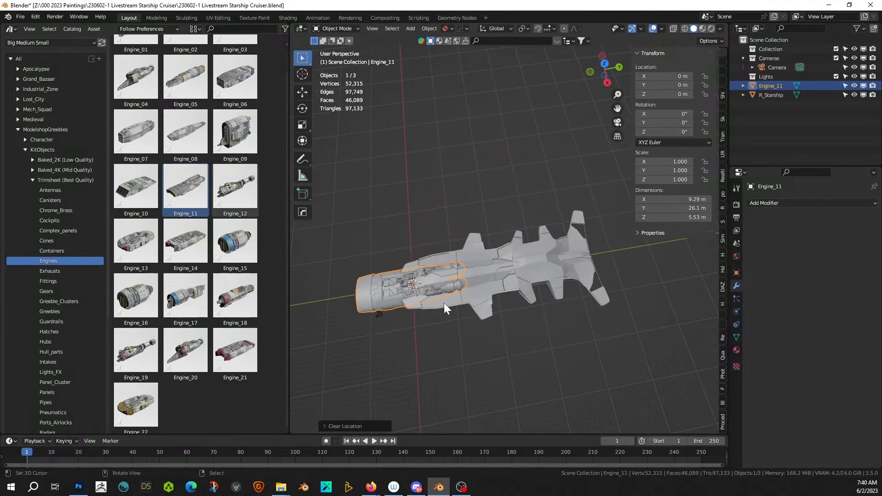
{"action": "key", "text": "g"}
{"action": "key", "text": "y"}
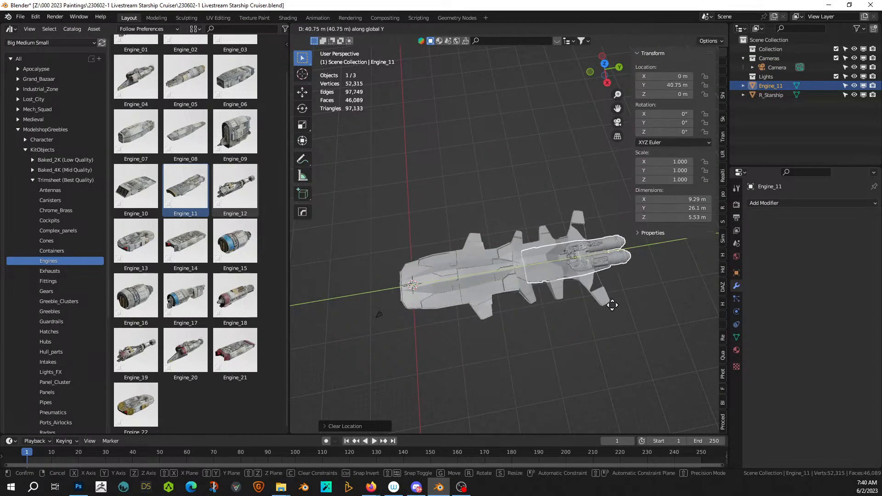
{"action": "left_click", "coordinate": [613, 305]}
- Scale the engine down to about 0.731 and raise it along Z to about 2.68 m
{"action": "middle_click_drag", "start_coordinate": [613, 305], "coordinate": [469, 305]}
{"action": "scroll", "coordinate": [426, 302], "scroll_direction": "up", "scroll_amount": 4}
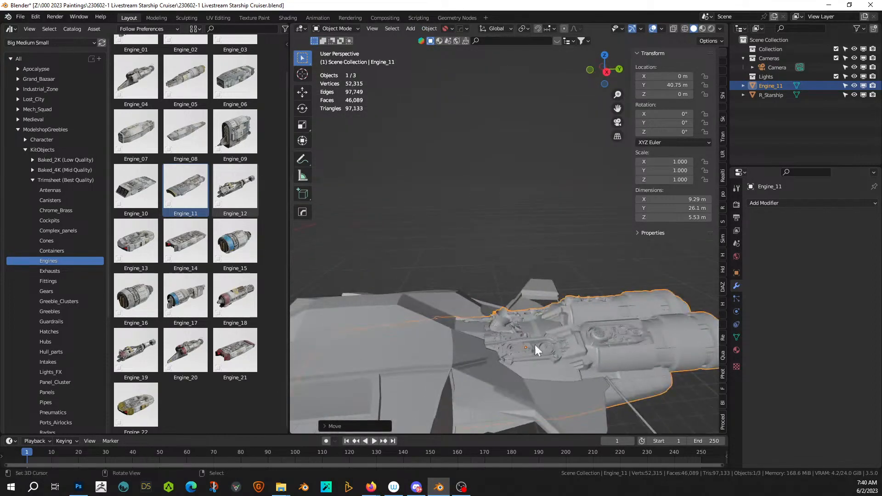
{"action": "key", "text": "s"}
{"action": "left_click", "coordinate": [597, 355]}
{"action": "key", "text": "g"}
{"action": "key", "text": "z"}
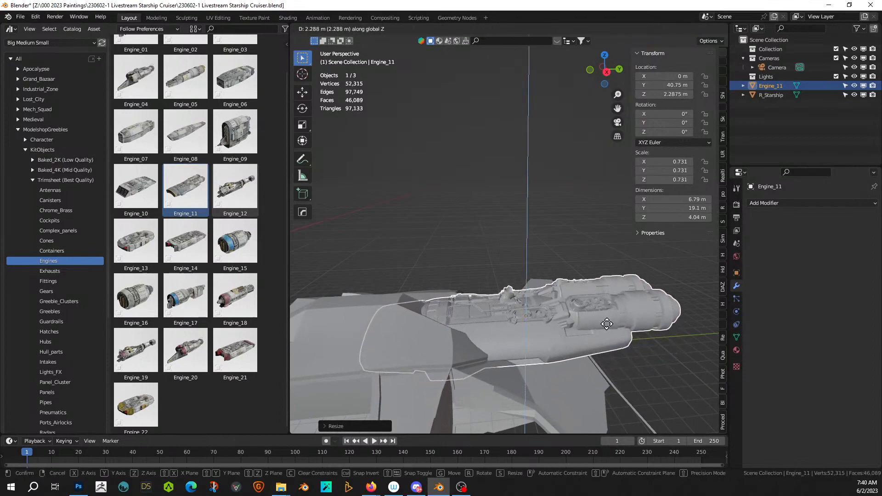
{"action": "left_click", "coordinate": [609, 319]}
- Slide the engine forward along Y to about 39.61 m so it sits closer into the hull
{"action": "middle_click_drag", "start_coordinate": [610, 319], "coordinate": [623, 332]}
{"action": "key", "text": "g"}
{"action": "key", "text": "y"}
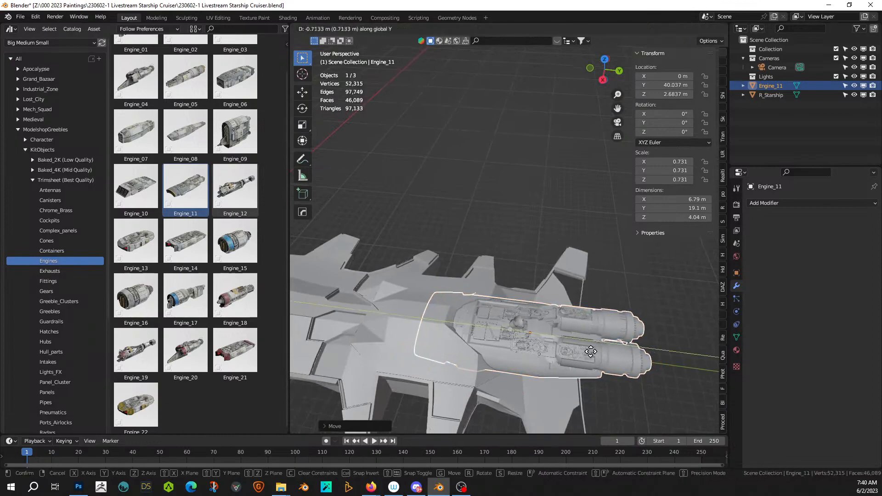
{"action": "left_click", "coordinate": [586, 353]}
- Lower the engine along Z to about 1.69 m in the right orthographic view so it sinks into the hull
{"action": "middle_click_drag", "start_coordinate": [586, 353], "coordinate": [465, 338]}
{"action": "scroll", "coordinate": [483, 357], "scroll_direction": "up", "scroll_amount": 3}
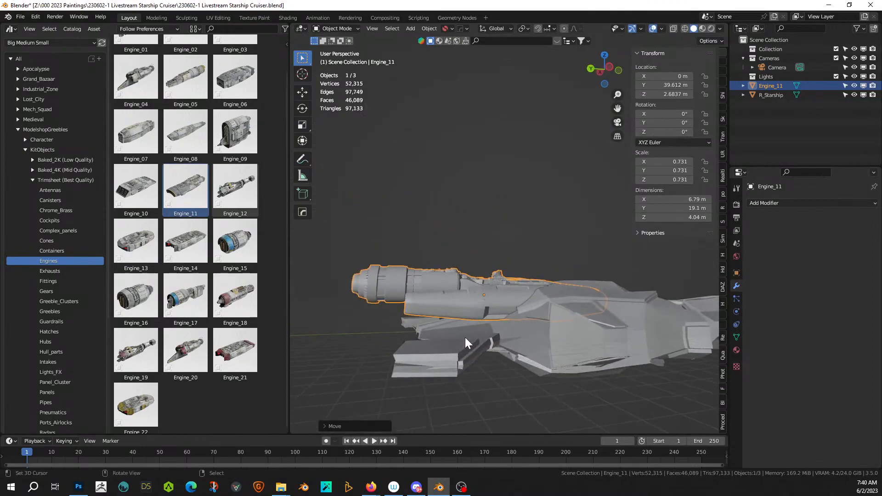
{"action": "key", "text": "KP_3"}
{"action": "scroll", "coordinate": [465, 337], "scroll_direction": "down", "scroll_amount": 4}
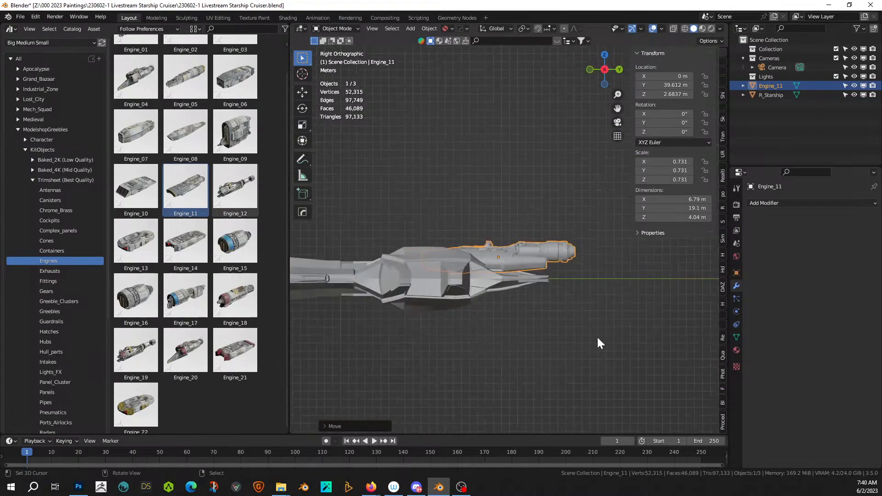
{"action": "left_click", "coordinate": [583, 332]}
{"action": "scroll", "coordinate": [583, 334], "scroll_direction": "up", "scroll_amount": 2}
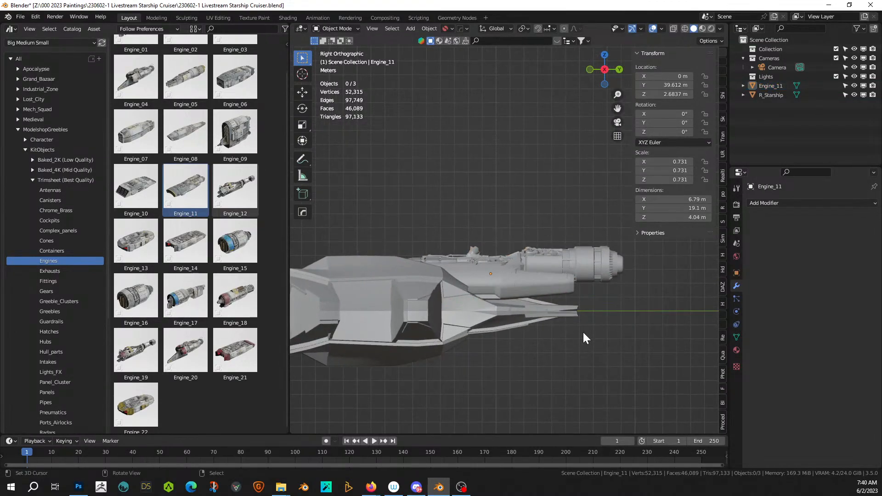
{"action": "left_click", "coordinate": [564, 279]}
{"action": "key", "text": "g"}
{"action": "key", "text": "z"}
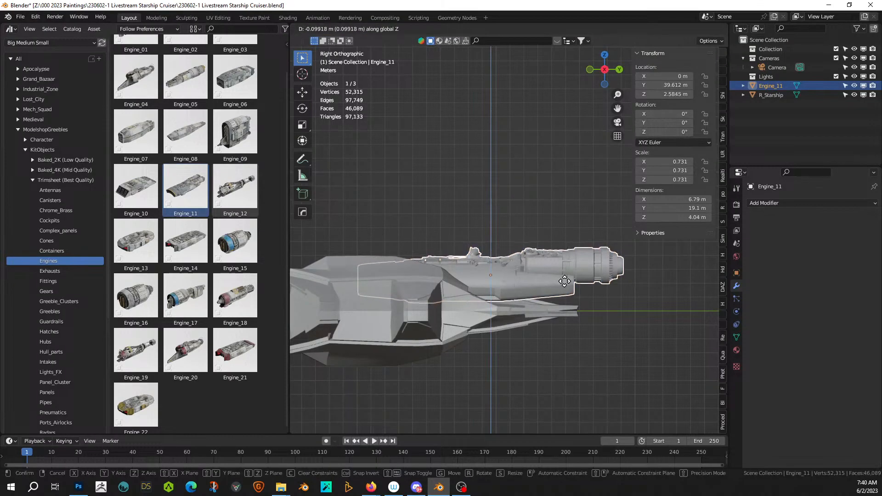
{"action": "left_click", "coordinate": [564, 293]}
- Enlarge the engine to a scale of about 0.914 and reposition it in the right view at about Y 38.13 m, Z 2.21 m
{"action": "middle_click_drag", "start_coordinate": [564, 293], "coordinate": [505, 385]}
{"action": "scroll", "coordinate": [505, 384], "scroll_direction": "down", "scroll_amount": 3}
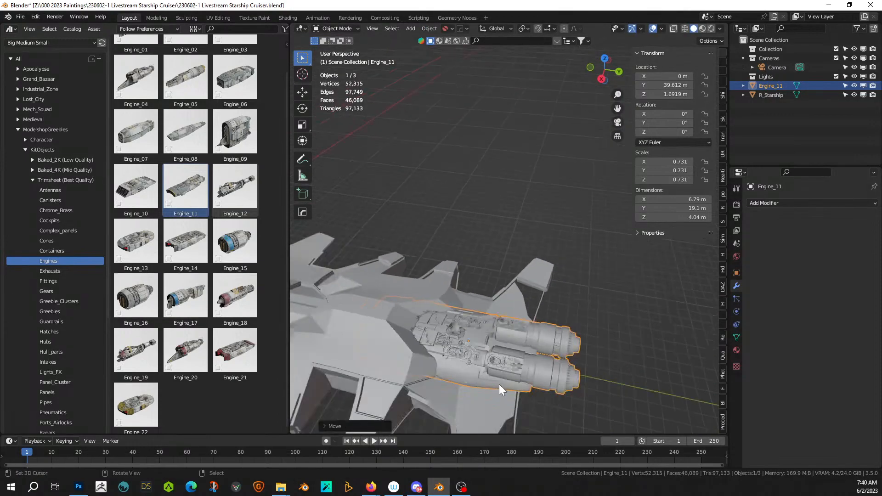
{"action": "key", "text": "s"}
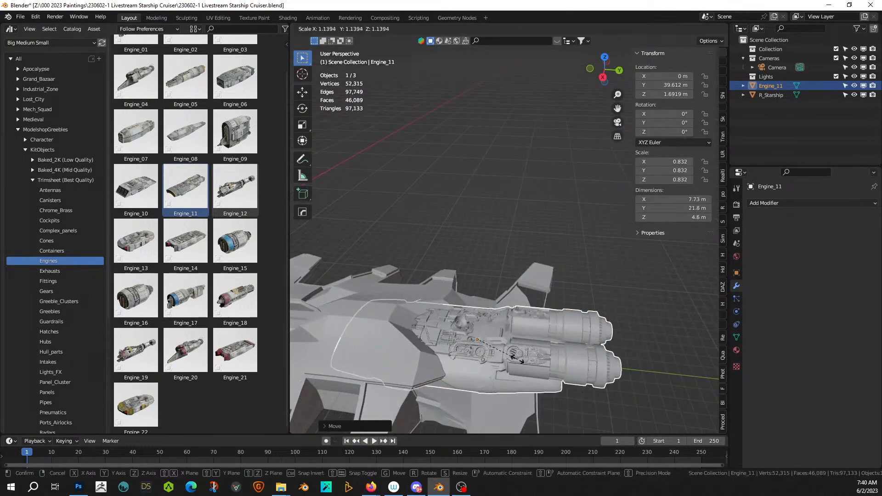
{"action": "left_click", "coordinate": [523, 358]}
{"action": "key", "text": "KP_3"}
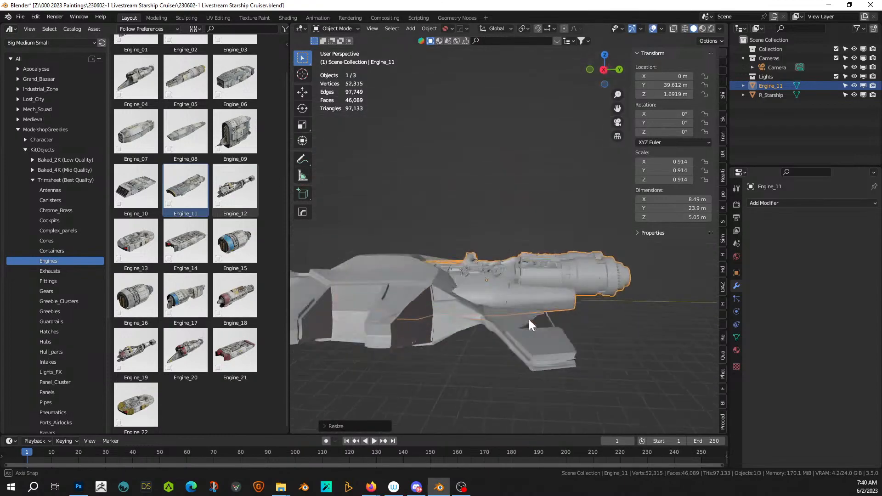
{"action": "key", "text": "g"}
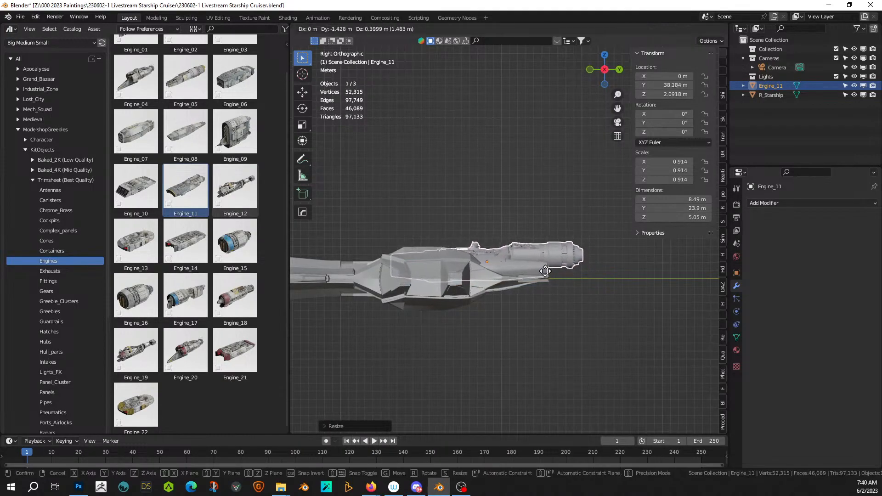
{"action": "left_click", "coordinate": [545, 270]}
- Shift the engine about 0.54 m rearward along Y in the top view and save the file
{"action": "scroll", "coordinate": [544, 275], "scroll_direction": "up", "scroll_amount": 3}
{"action": "middle_click_drag", "start_coordinate": [545, 285], "coordinate": [487, 261]}
{"action": "scroll", "coordinate": [487, 261], "scroll_direction": "up", "scroll_amount": 3}
{"action": "key", "text": "KP_7"}
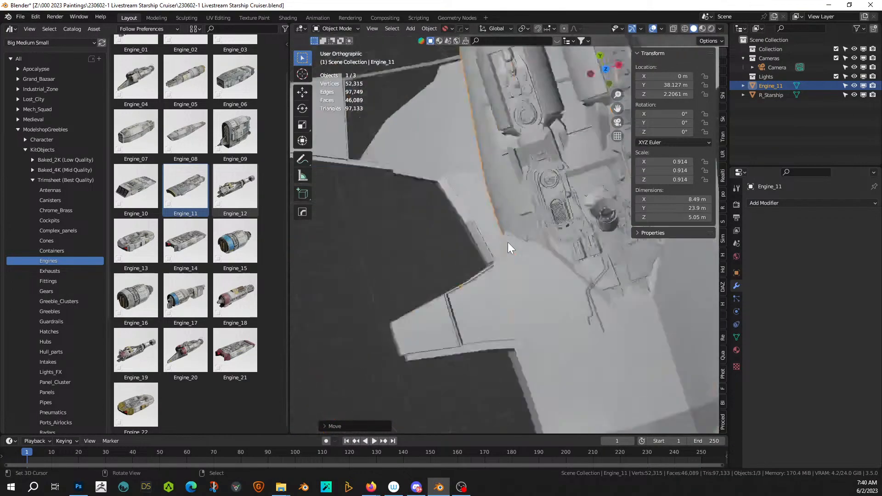
{"action": "middle_click_drag", "start_coordinate": [564, 272], "coordinate": [446, 256], "text": "shift"}
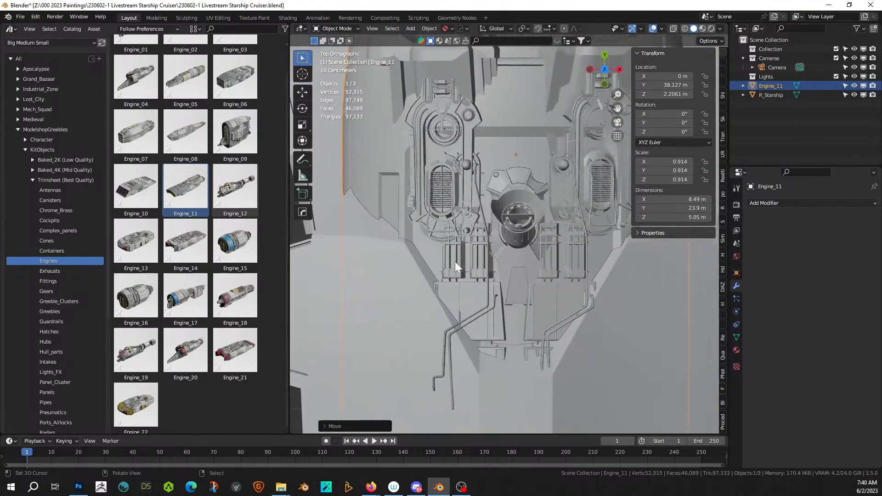
{"action": "key", "text": "g"}
{"action": "key", "text": "y"}
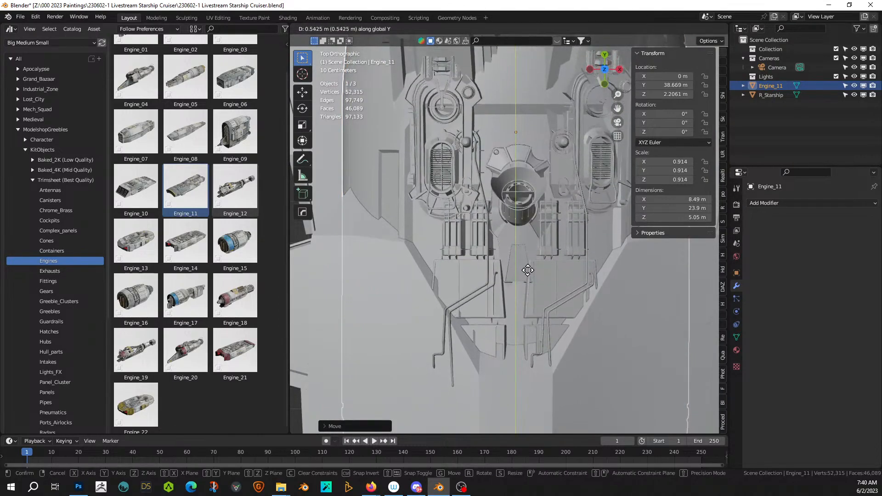
{"action": "left_click", "coordinate": [528, 268]}
{"action": "middle_click_drag", "start_coordinate": [528, 268], "coordinate": [521, 287]}
{"action": "key", "text": "ctrl+s"}
- Select the starship hull and enter Edit Mode with face selection
{"action": "left_click", "coordinate": [500, 362]}
{"action": "middle_click_drag", "start_coordinate": [500, 362], "coordinate": [469, 176]}
{"action": "scroll", "coordinate": [371, 205], "scroll_direction": "up", "scroll_amount": 4}
{"action": "left_click", "coordinate": [464, 297]}
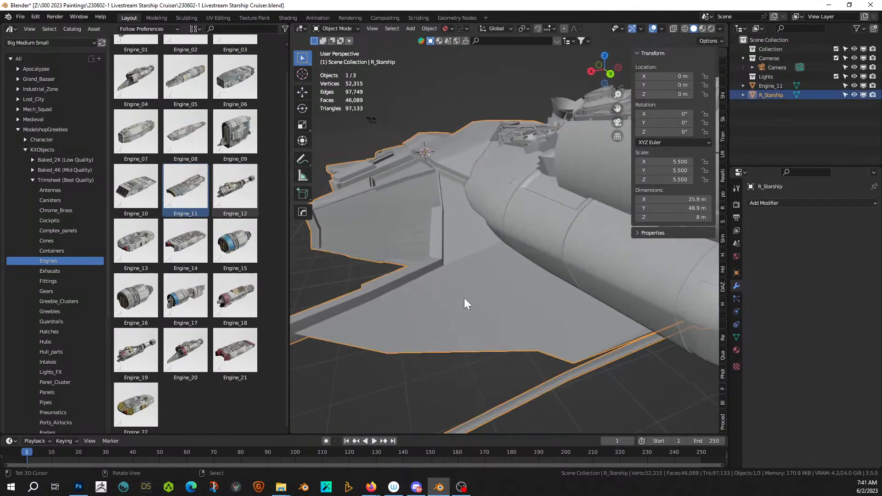
{"action": "key", "text": "Tab"}
{"action": "mouse_move", "coordinate": [508, 335]}
{"action": "middle_mouse_down"}
{"action": "mouse_move", "coordinate": [547, 309]}
{"action": "mouse_move", "coordinate": [539, 315]}
{"action": "mouse_move", "coordinate": [518, 303]}
{"action": "mouse_move", "coordinate": [514, 324]}
{"action": "middle_mouse_up"}
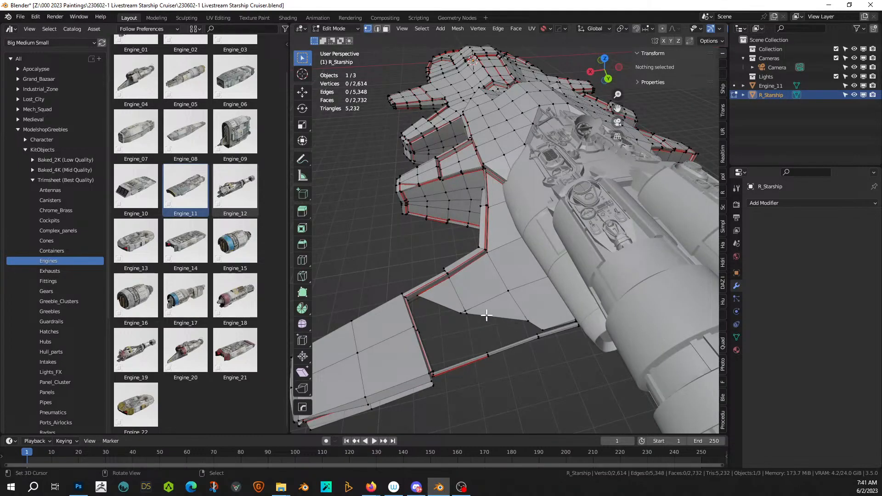
{"action": "key", "text": "3"}
- Select the eight upper faces of the rear wing panel beside the engine and delete those faces
{"action": "left_click", "coordinate": [468, 314], "text": "shift"}
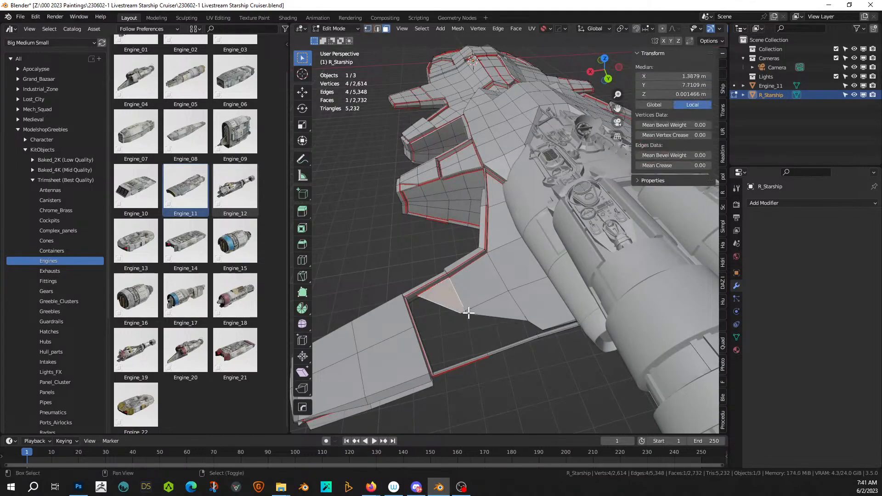
{"action": "left_click", "coordinate": [492, 310], "text": "shift"}
{"action": "left_click", "coordinate": [537, 316], "text": "shift"}
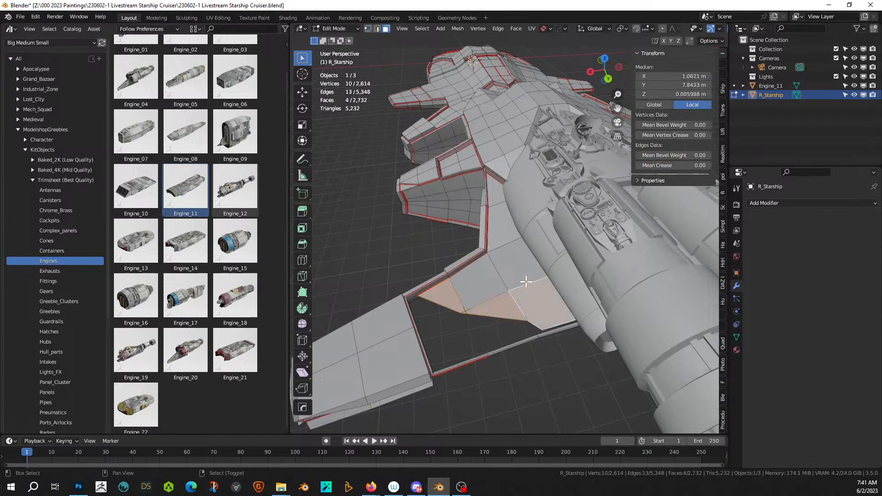
{"action": "left_click", "coordinate": [527, 281], "text": "shift"}
{"action": "left_click", "coordinate": [489, 285], "text": "shift"}
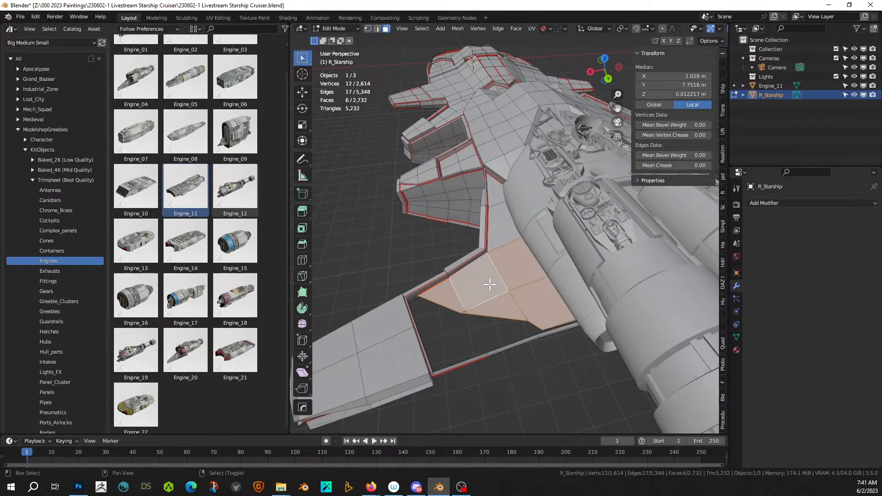
{"action": "left_click", "coordinate": [498, 230], "text": "shift"}
{"action": "left_click", "coordinate": [492, 194], "text": "shift"}
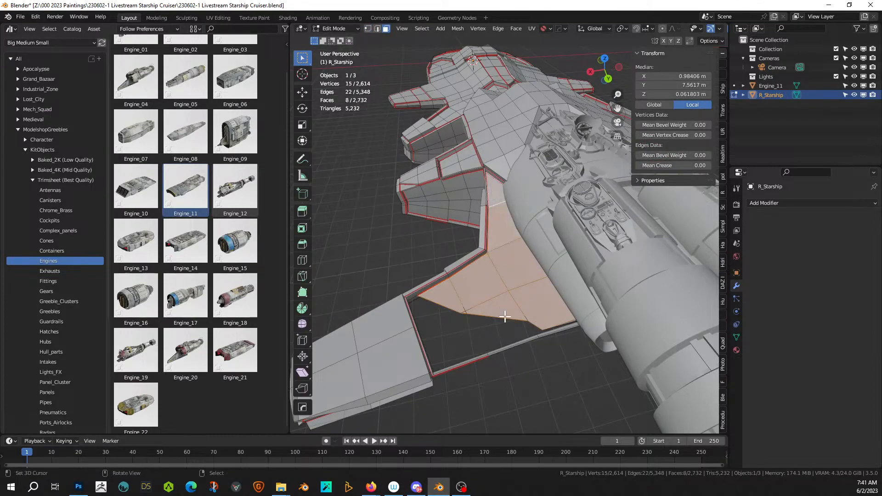
{"action": "key", "text": "x"}
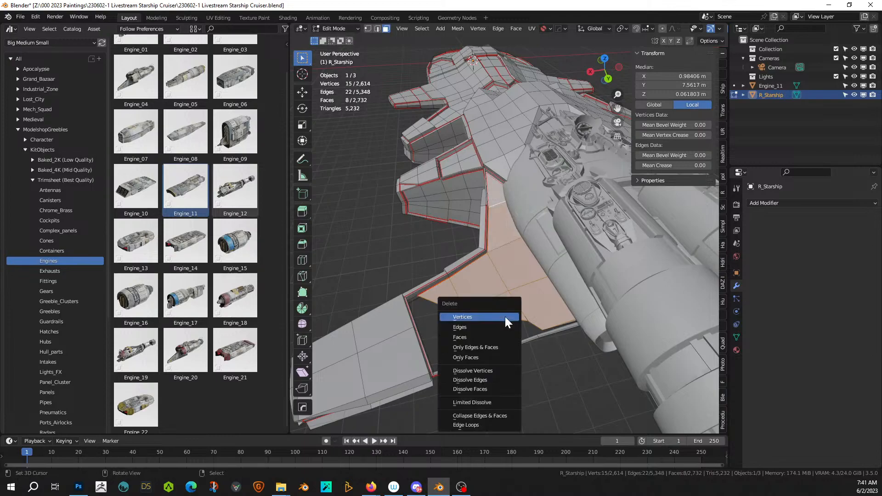
{"action": "left_click", "coordinate": [478, 333]}
- Try to select the underside faces exposed beneath the deleted wing panel
{"action": "right_click", "coordinate": [449, 300]}
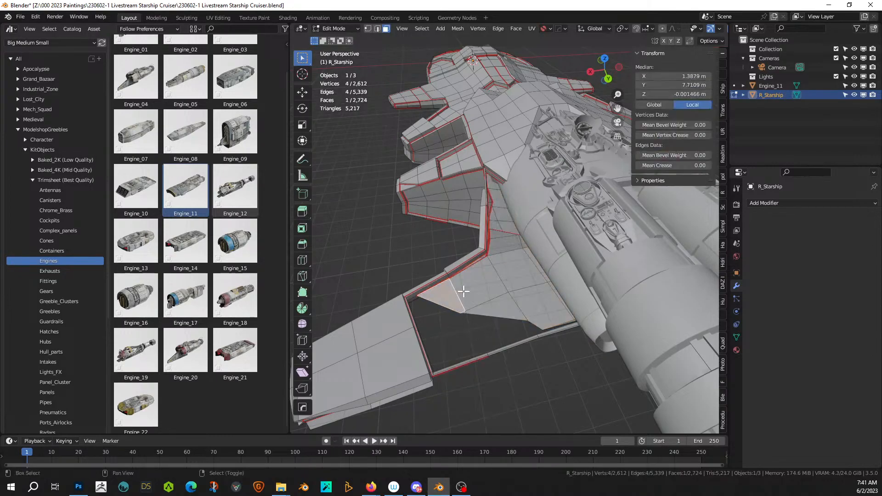
{"action": "right_click", "coordinate": [472, 290], "text": "shift"}
{"action": "right_click", "coordinate": [498, 308], "text": "shift"}
{"action": "key", "text": "c"}
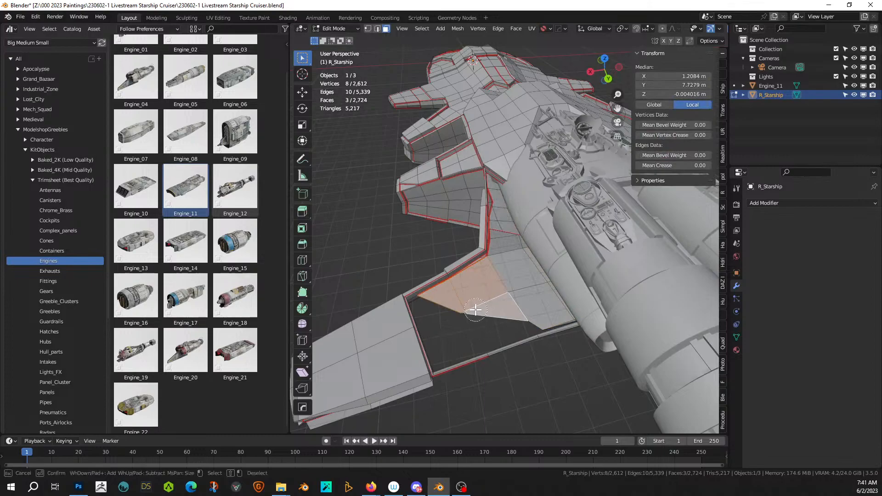
{"action": "left_click_drag", "start_coordinate": [508, 301], "coordinate": [505, 260]}
{"action": "right_click", "coordinate": [505, 258]}
{"action": "right_click", "coordinate": [500, 232], "text": "shift"}
{"action": "right_click", "coordinate": [499, 218], "text": "shift"}
- Undo the underside face selection and the wing panel deletion, and deselect everything
{"action": "key", "text": "ctrl+z"}
{"action": "middle_click_drag", "start_coordinate": [512, 286], "coordinate": [585, 270]}
{"action": "key", "text": "ctrl+z"}
{"action": "key", "text": "ctrl+z"}
{"action": "key", "text": "ctrl+z"}
{"action": "key", "text": "ctrl+z"}
{"action": "key", "text": "ctrl+z"}
{"action": "key", "text": "ctrl+z"}
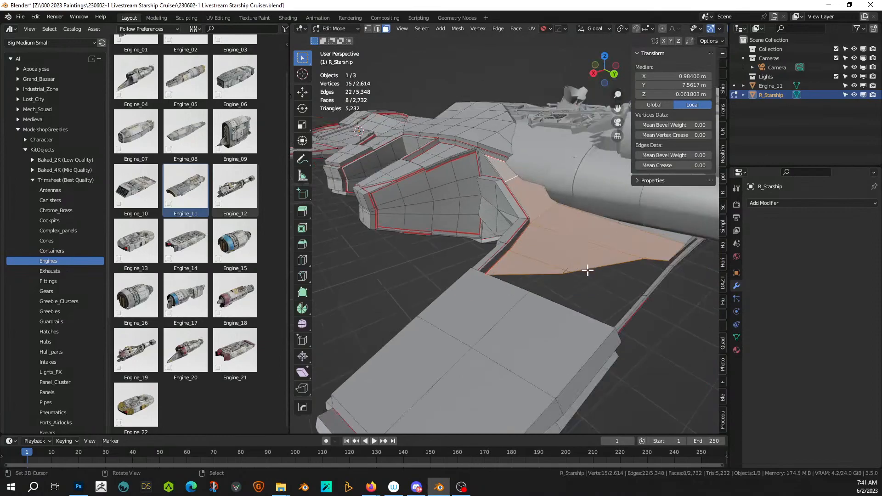
{"action": "key", "text": "alt+a"}
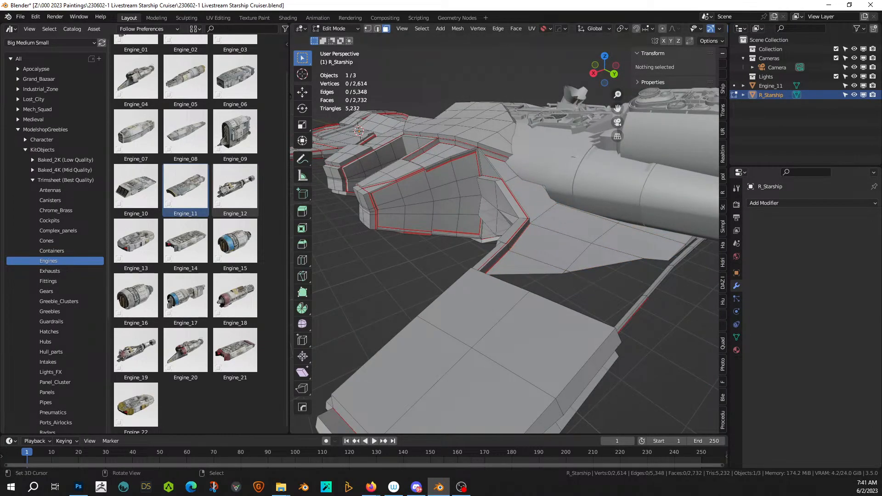
- Return the starship to Object Mode and save the file
{"action": "key", "text": "alt+Tab"}
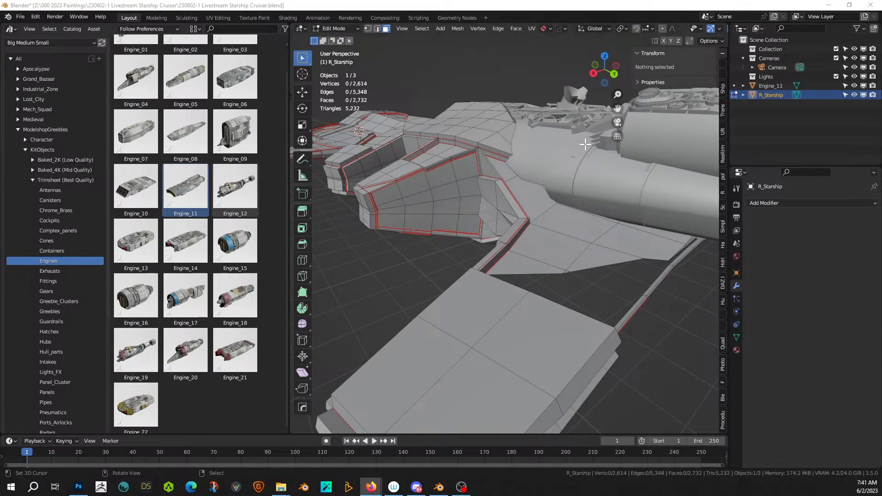
{"action": "middle_click_drag", "start_coordinate": [677, 309], "coordinate": [579, 328]}
{"action": "scroll", "coordinate": [594, 300], "scroll_direction": "down", "scroll_amount": 5}
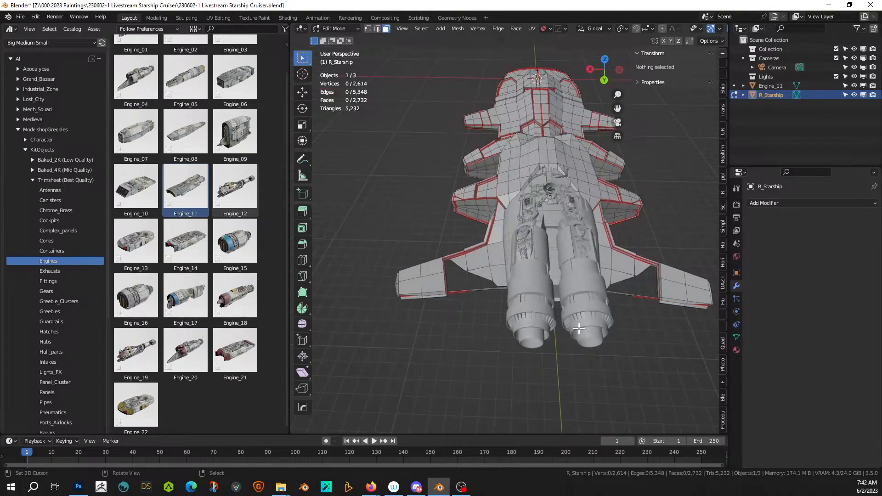
{"action": "key", "text": "Tab"}
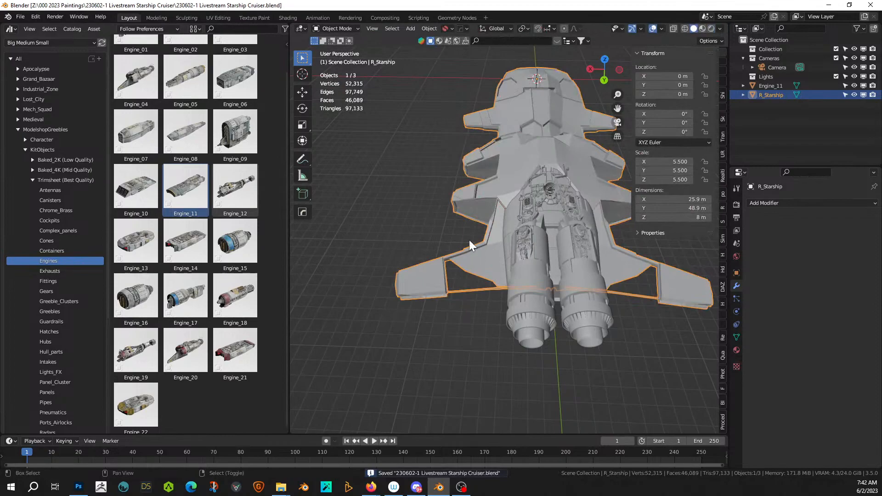
- Add a HardOps mirror modifier to the starship across the X axis with bisect
{"action": "middle_click_drag", "start_coordinate": [512, 148], "coordinate": [483, 189], "text": "shift"}
{"action": "left_click", "coordinate": [483, 188]}
{"action": "key", "text": "alt+x"}
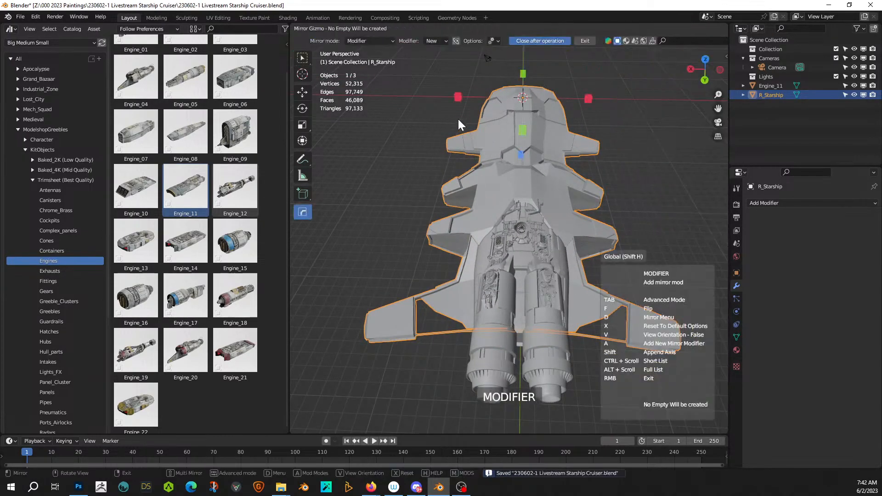
{"action": "left_click", "coordinate": [457, 96]}
{"action": "middle_click_drag", "start_coordinate": [453, 145], "coordinate": [539, 169]}
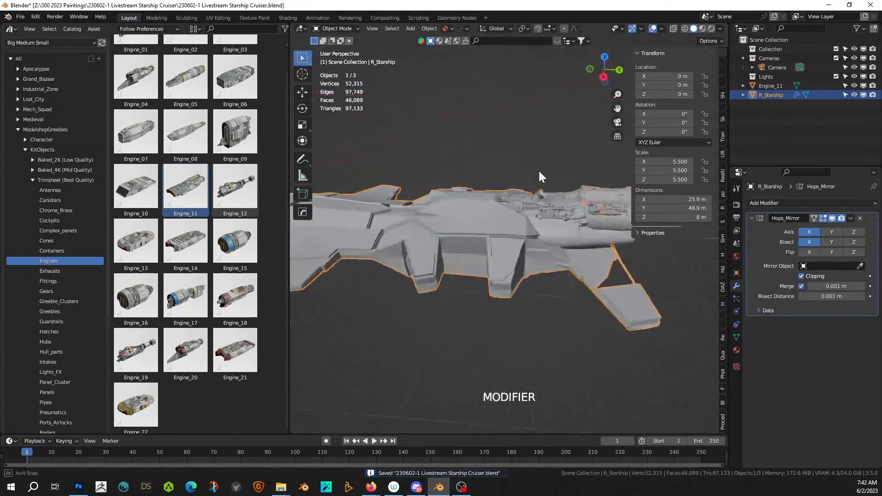
- Show the Hull_parts catalog in the asset library and browse its parts for the starship
{"action": "middle_click_drag", "start_coordinate": [509, 234], "coordinate": [713, 256]}
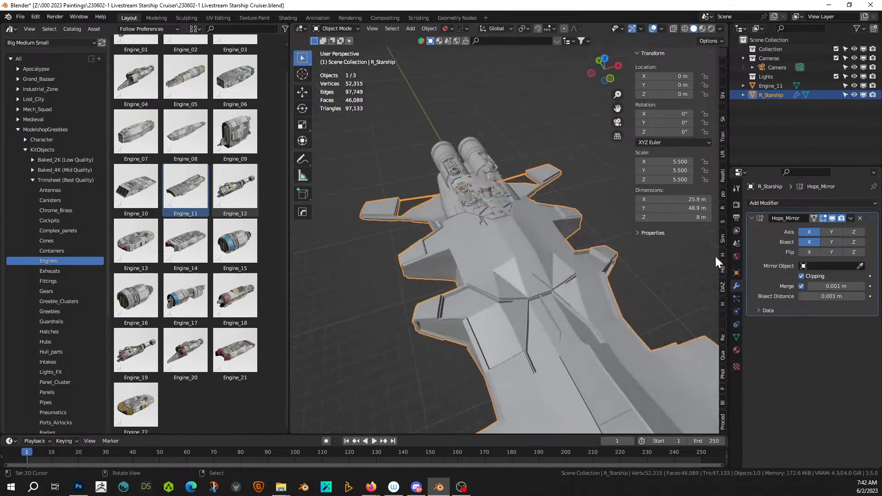
{"action": "middle_click_drag", "start_coordinate": [599, 287], "coordinate": [532, 271]}
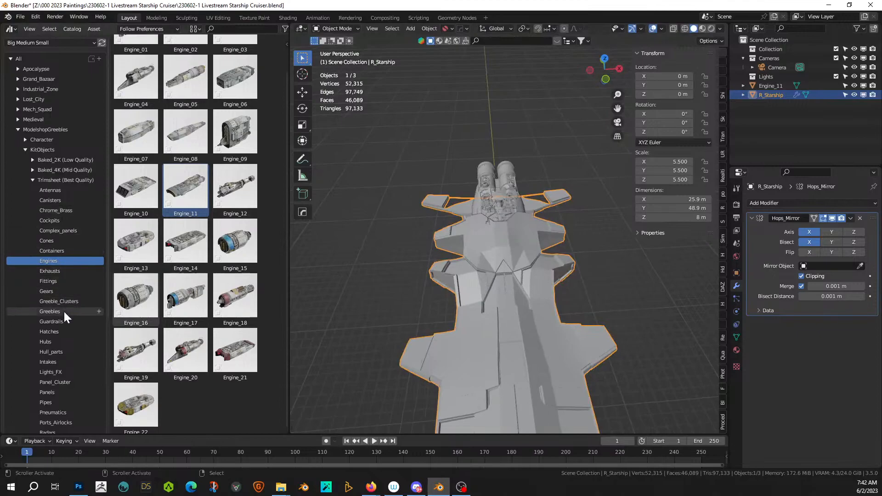
{"action": "left_click", "coordinate": [67, 352]}
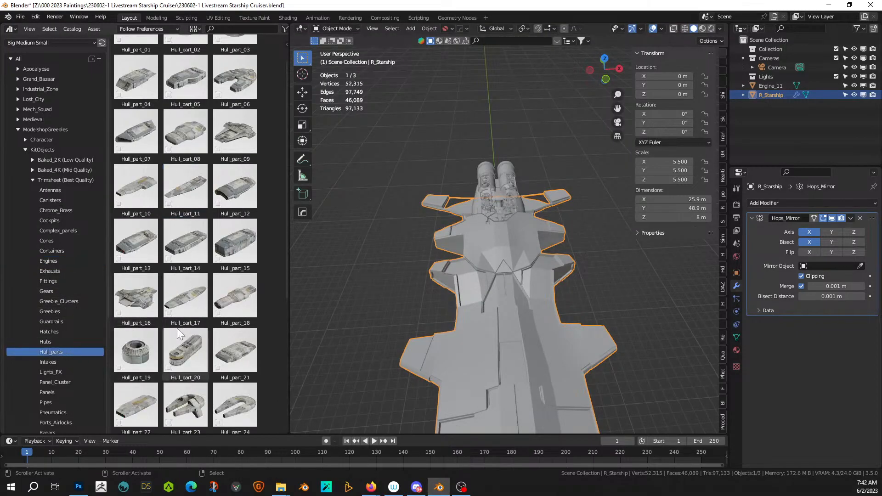
{"action": "middle_click_drag", "start_coordinate": [589, 298], "coordinate": [493, 335]}
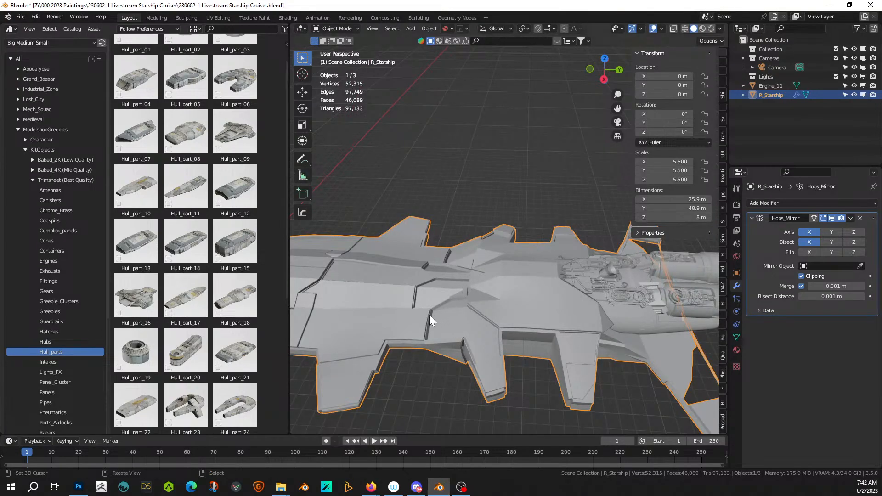
{"action": "scroll", "coordinate": [220, 300], "scroll_direction": "down", "scroll_amount": 5}
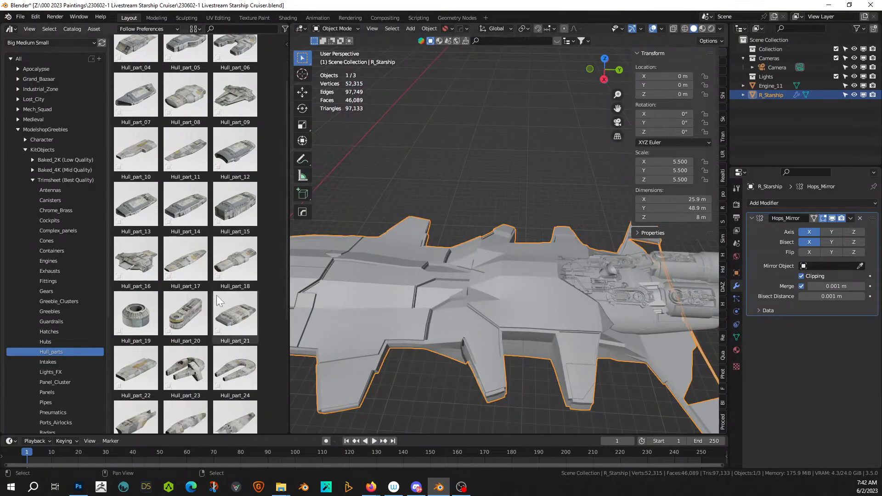
- Add Hull_part_33 from the asset library beside the starship's rear hull and clear its rotation
{"action": "scroll", "coordinate": [219, 301], "scroll_direction": "down", "scroll_amount": 5}
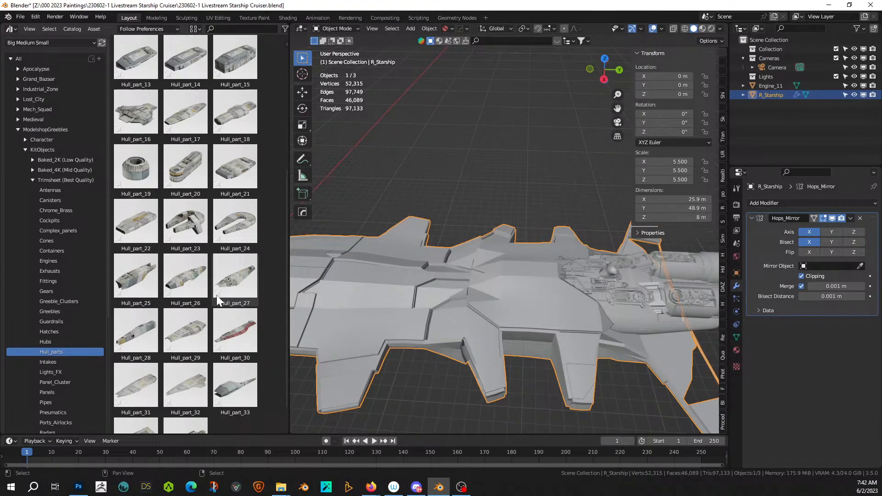
{"action": "scroll", "coordinate": [220, 301], "scroll_direction": "down", "scroll_amount": 2}
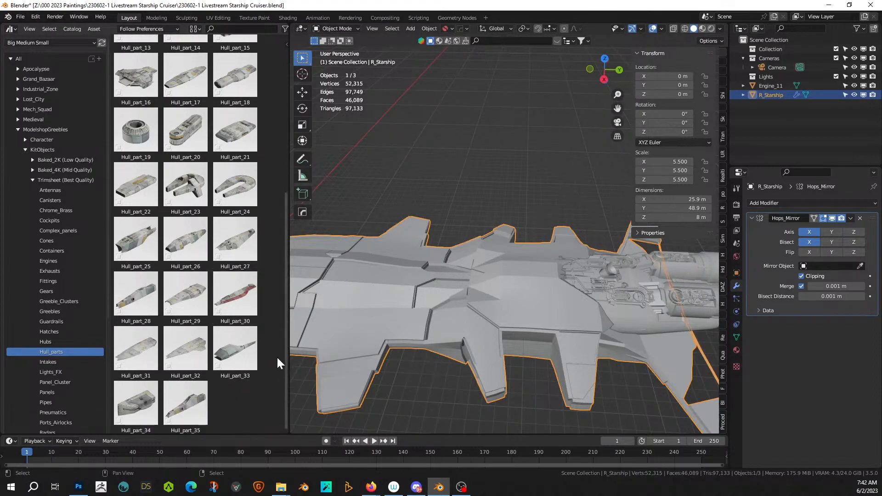
{"action": "left_click_drag", "start_coordinate": [238, 349], "coordinate": [526, 338]}
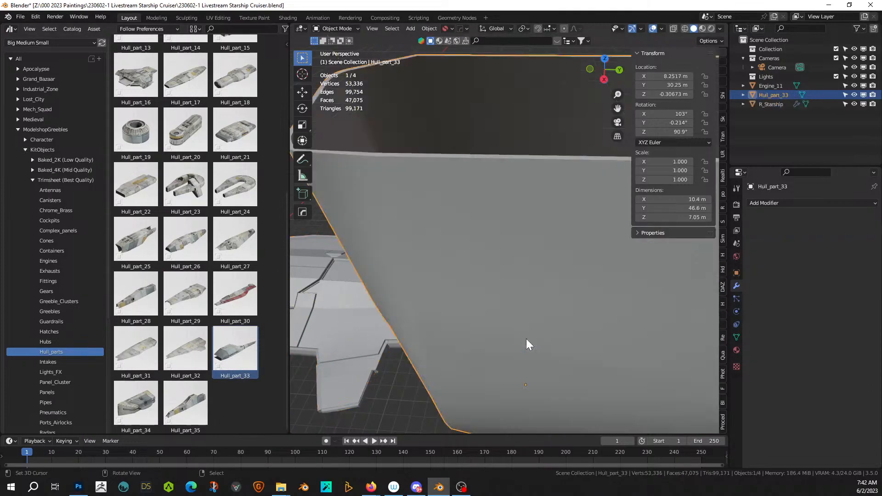
{"action": "key", "text": "alt+r"}
{"action": "scroll", "coordinate": [526, 338], "scroll_direction": "down", "scroll_amount": 4}
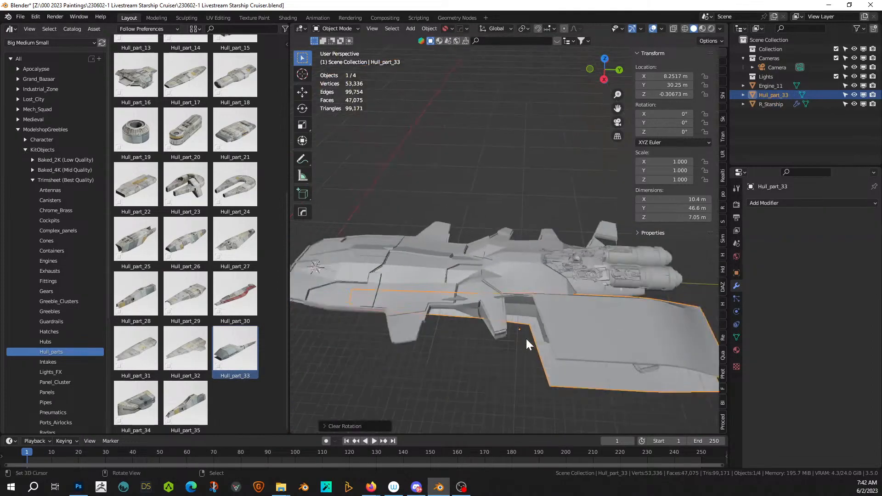
- Move Hull_part_33 across to the opposite side of the hull at about X -6.12 m and scale it to about 0.435
{"action": "middle_click_drag", "start_coordinate": [525, 338], "coordinate": [448, 334]}
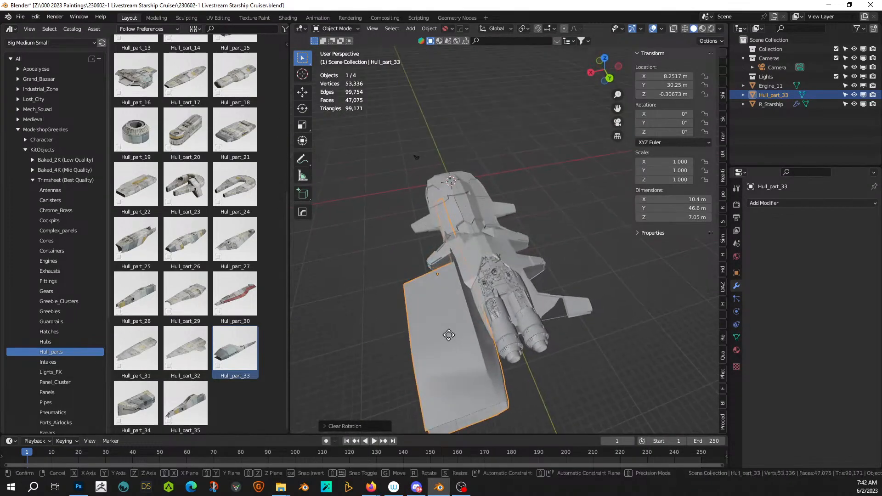
{"action": "key", "text": "g"}
{"action": "left_click", "coordinate": [528, 316]}
{"action": "key", "text": "s"}
{"action": "left_click", "coordinate": [531, 297]}
{"action": "middle_click_drag", "start_coordinate": [531, 297], "coordinate": [423, 376]}
{"action": "scroll", "coordinate": [442, 254], "scroll_direction": "up", "scroll_amount": 3}
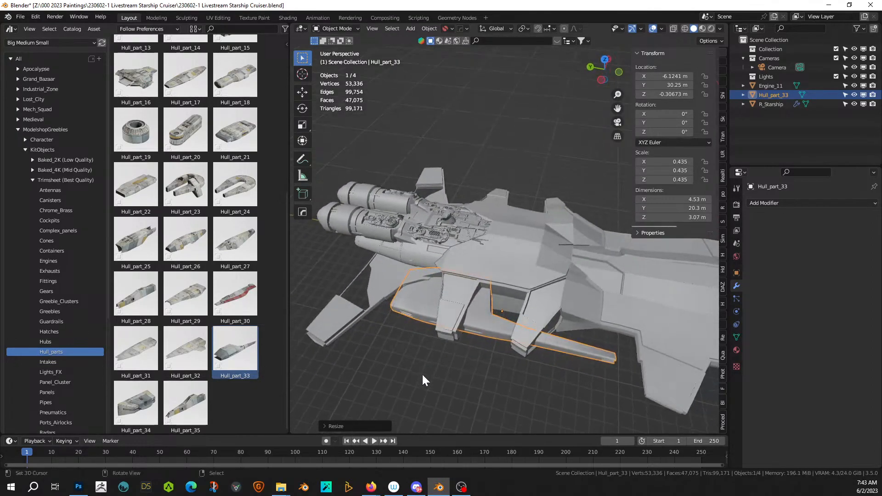
- Activate the Transform tool and rotate Hull_part_33 by 180° about the X axis
{"action": "right_click", "coordinate": [426, 315]}
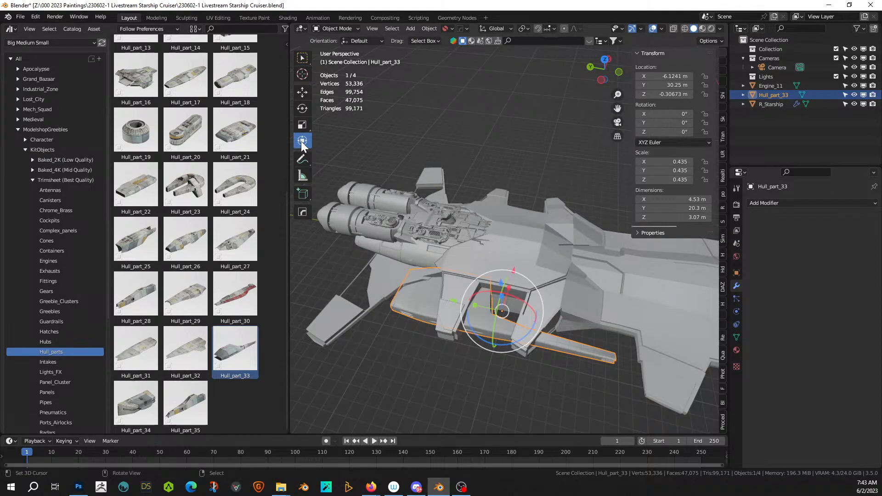
{"action": "type", "text": "rx180"}
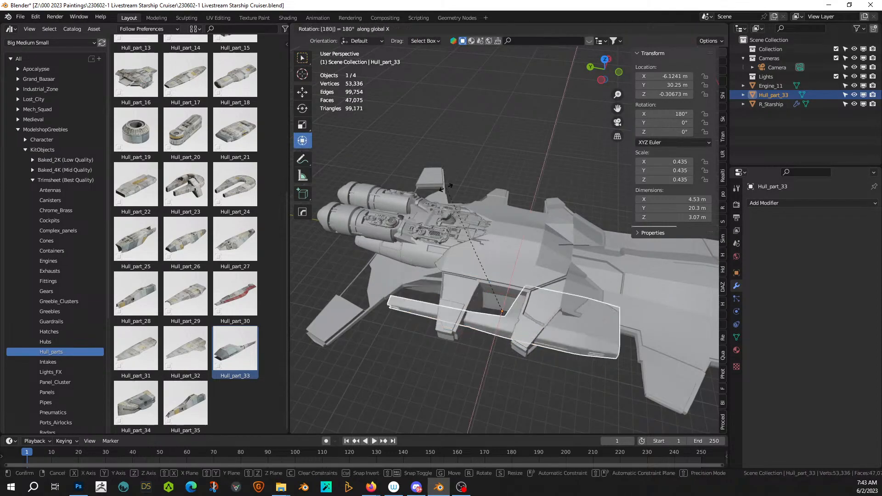
{"action": "key", "text": "Return"}
- Enlarge Hull_part_33 to a scale of about 0.53 and move it back along Y to about 39.08 m
{"action": "middle_click_drag", "start_coordinate": [446, 188], "coordinate": [432, 146]}
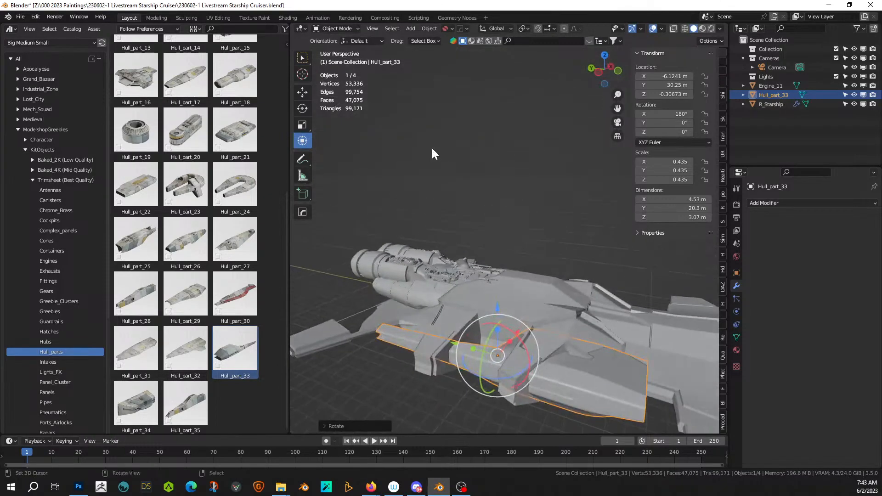
{"action": "key", "text": "s"}
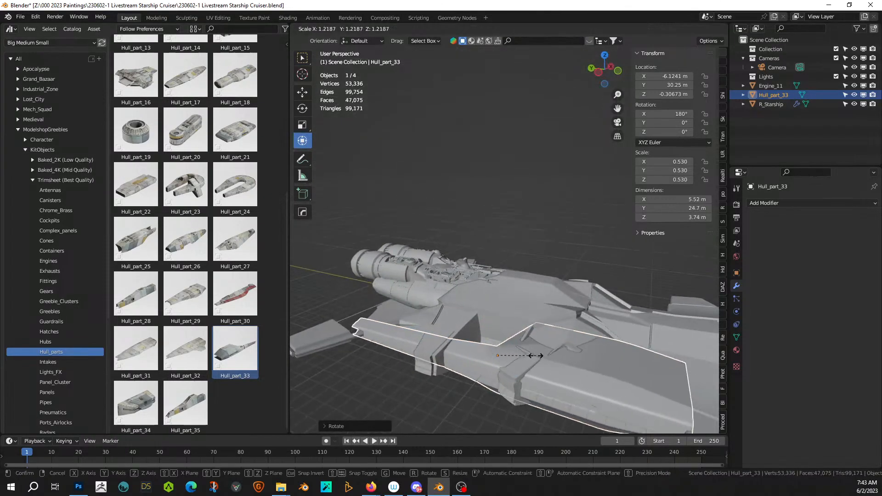
{"action": "left_click", "coordinate": [581, 371]}
{"action": "key", "text": "g"}
{"action": "key", "text": "y"}
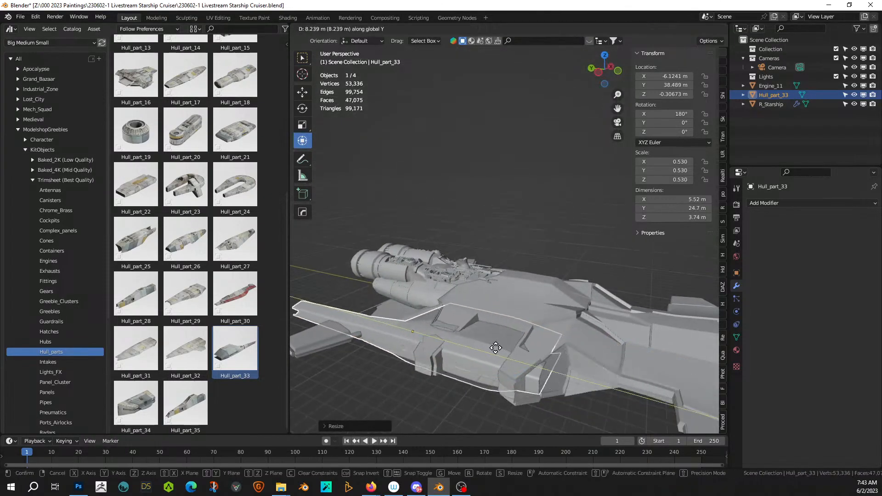
{"action": "left_click", "coordinate": [490, 346]}
- Move Hull_part_33 inward along X to about -3.72 m so it sits against the engine section
{"action": "middle_click_drag", "start_coordinate": [490, 346], "coordinate": [614, 306]}
{"action": "key", "text": "g"}
{"action": "key", "text": "x"}
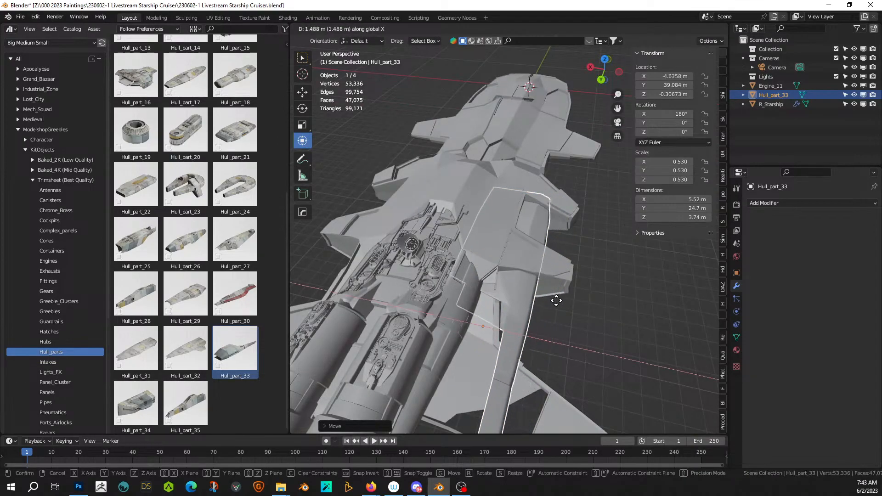
{"action": "left_click", "coordinate": [542, 301]}
- Raise Hull_part_33 along Z to about 1.94 m so it covers the side of the rear hull
{"action": "middle_click_drag", "start_coordinate": [542, 301], "coordinate": [445, 244]}
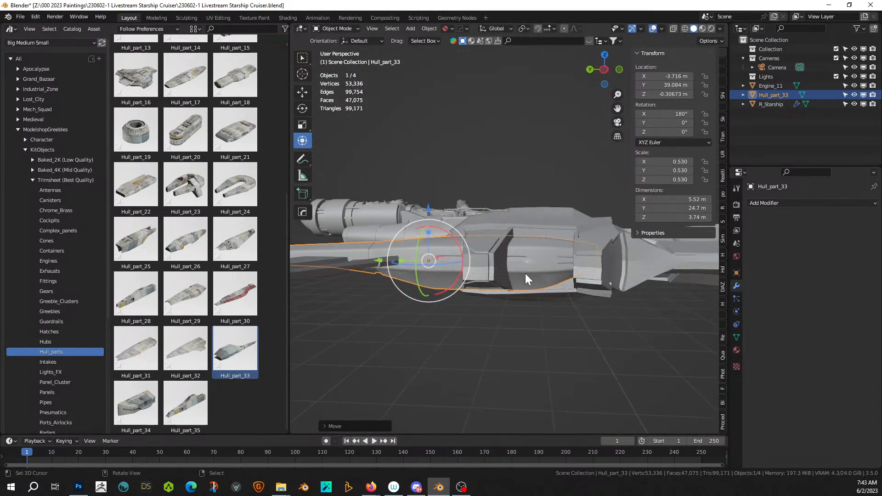
{"action": "key", "text": "g"}
{"action": "key", "text": "z"}
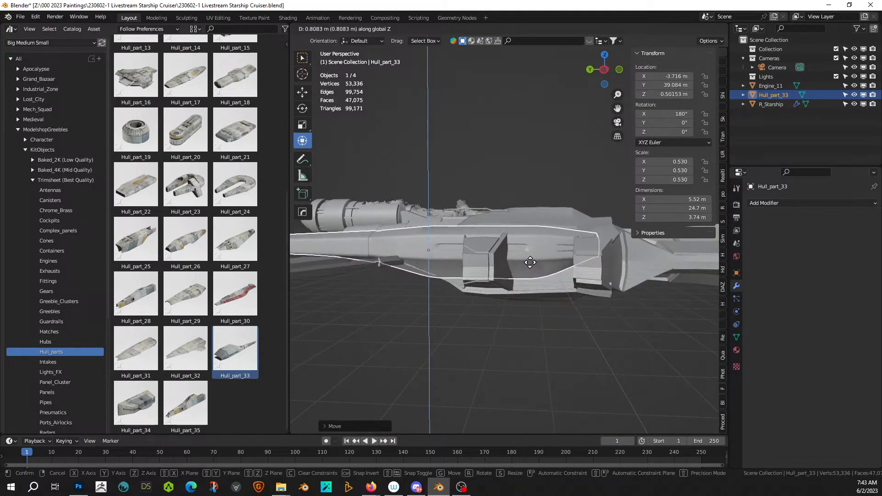
{"action": "left_click", "coordinate": [530, 262]}
{"action": "middle_click_drag", "start_coordinate": [532, 263], "coordinate": [467, 249]}
{"action": "key", "text": "g"}
{"action": "key", "text": "z"}
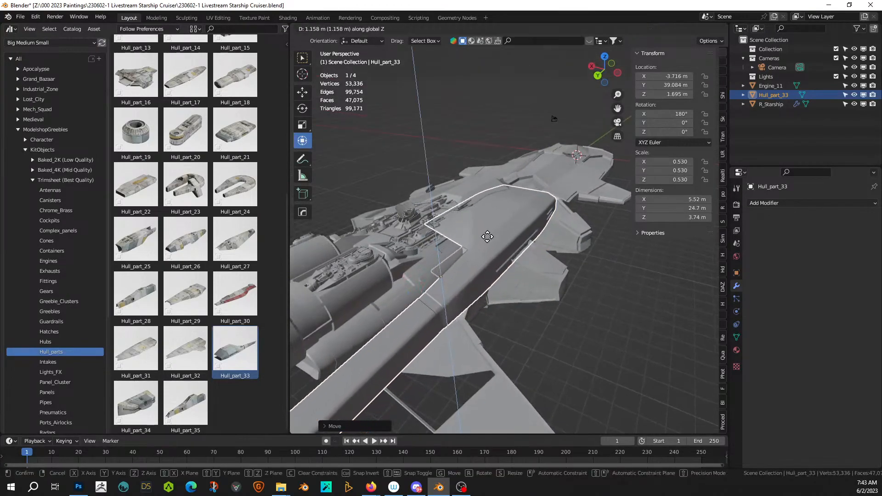
{"action": "left_click", "coordinate": [488, 234]}
- Mirror Hull_part_33 across the X axis with a HardOps mirror modifier, using R_Starship as the mirror object
{"action": "middle_click_drag", "start_coordinate": [487, 233], "coordinate": [439, 274]}
{"action": "scroll", "coordinate": [336, 215], "scroll_direction": "up", "scroll_amount": 4}
{"action": "left_click", "coordinate": [463, 309], "text": "shift"}
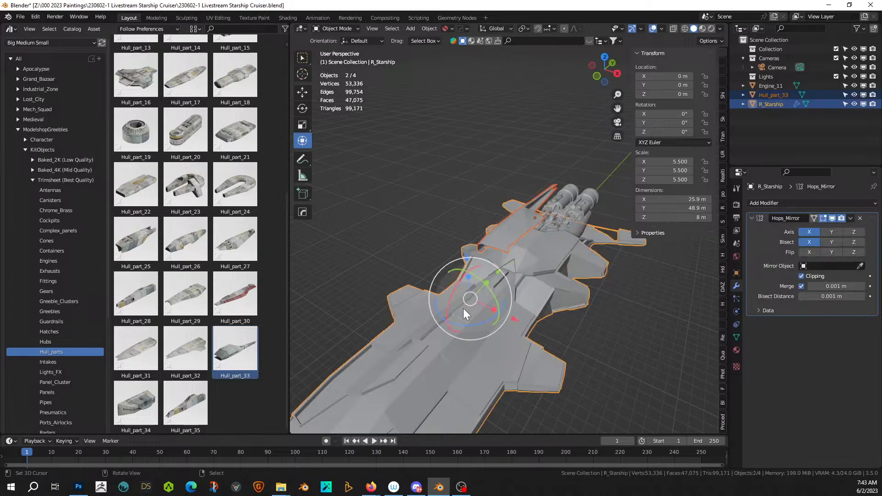
{"action": "key", "text": "alt+x"}
{"action": "scroll", "coordinate": [466, 249], "scroll_direction": "down", "scroll_amount": 4}
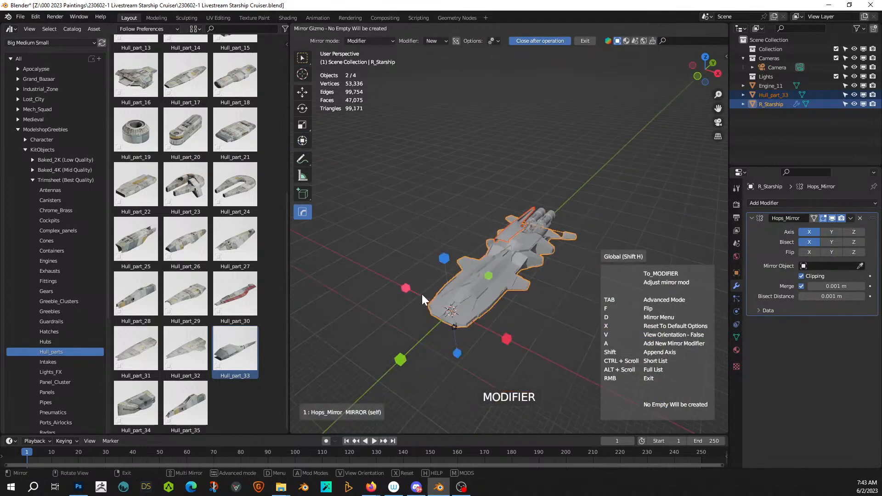
{"action": "left_click", "coordinate": [406, 287]}
- Open Hull_part_33 in Edit Mode and isolate it in local view, showing its open front end
{"action": "middle_click_drag", "start_coordinate": [406, 287], "coordinate": [409, 327]}
{"action": "scroll", "coordinate": [572, 310], "scroll_direction": "up", "scroll_amount": 5}
{"action": "middle_click_drag", "start_coordinate": [494, 303], "coordinate": [504, 263]}
{"action": "left_click", "coordinate": [512, 268]}
{"action": "key", "text": "Tab"}
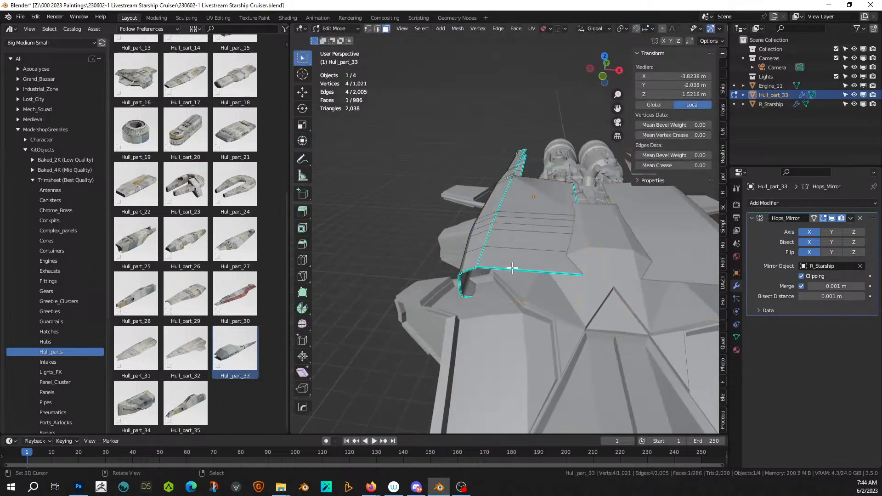
{"action": "scroll", "coordinate": [512, 269], "scroll_direction": "up", "scroll_amount": 2}
{"action": "key", "text": "slash"}
{"action": "middle_click_drag", "start_coordinate": [425, 291], "coordinate": [476, 298]}
{"action": "scroll", "coordinate": [446, 297], "scroll_direction": "up", "scroll_amount": 3}
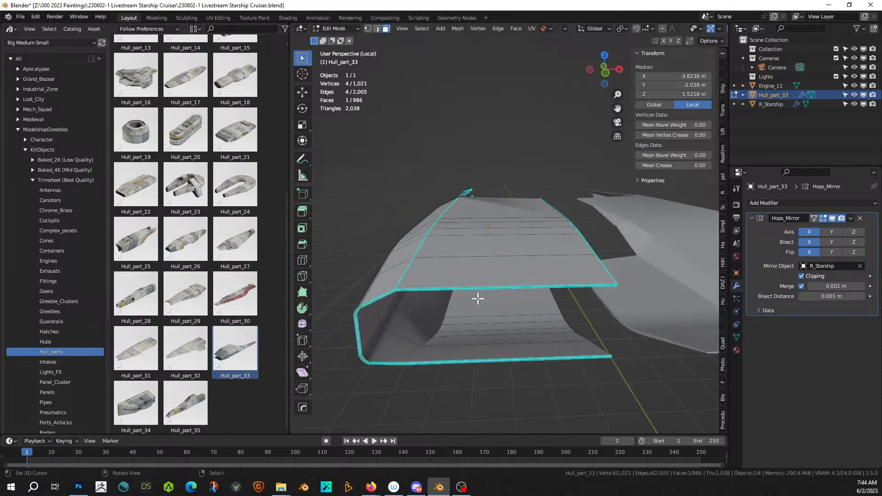
- Fill the front opening of Hull_part_33 with a face, return to Object Mode with the full scene shown, and deselect it
{"action": "key", "text": "2"}
{"action": "scroll", "coordinate": [481, 296], "scroll_direction": "up", "scroll_amount": 3}
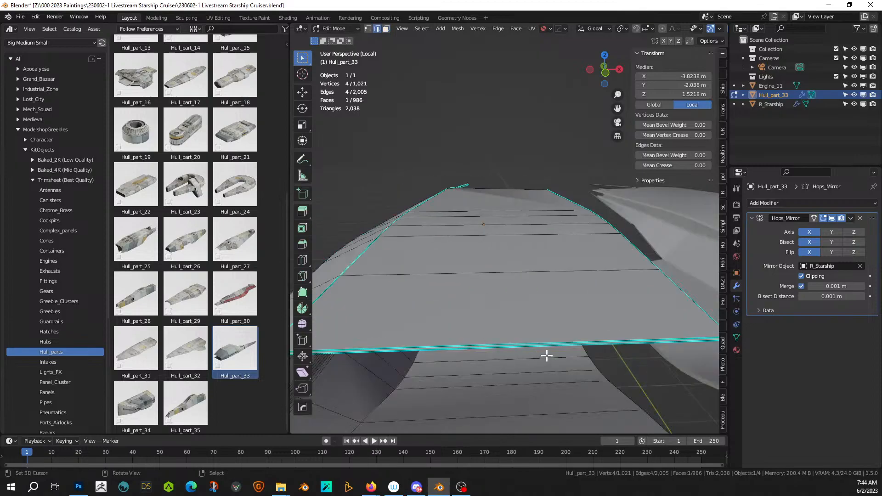
{"action": "scroll", "coordinate": [558, 345], "scroll_direction": "down", "scroll_amount": 8}
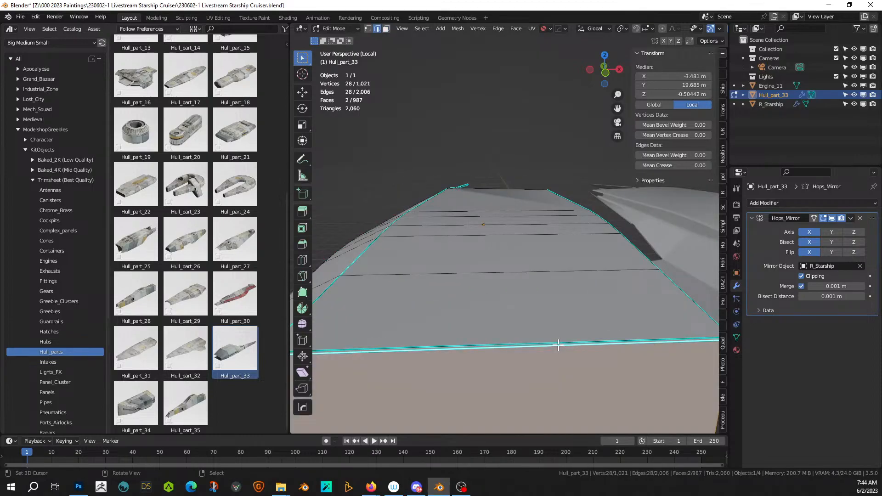
{"action": "key", "text": "Tab"}
{"action": "key", "text": "KP_Divide"}
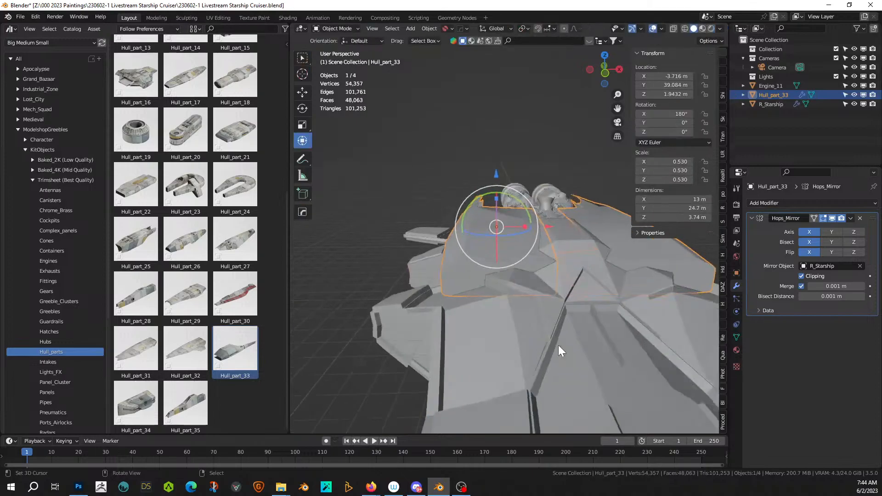
{"action": "left_click", "coordinate": [409, 251]}
- Add Hull_part_34 from the asset library on top of the rear hull and clear its rotation
{"action": "middle_click_drag", "start_coordinate": [381, 188], "coordinate": [651, 256]}
{"action": "scroll", "coordinate": [398, 184], "scroll_direction": "up", "scroll_amount": 3}
{"action": "scroll", "coordinate": [624, 185], "scroll_direction": "down", "scroll_amount": 5}
{"action": "scroll", "coordinate": [575, 225], "scroll_direction": "up", "scroll_amount": 3}
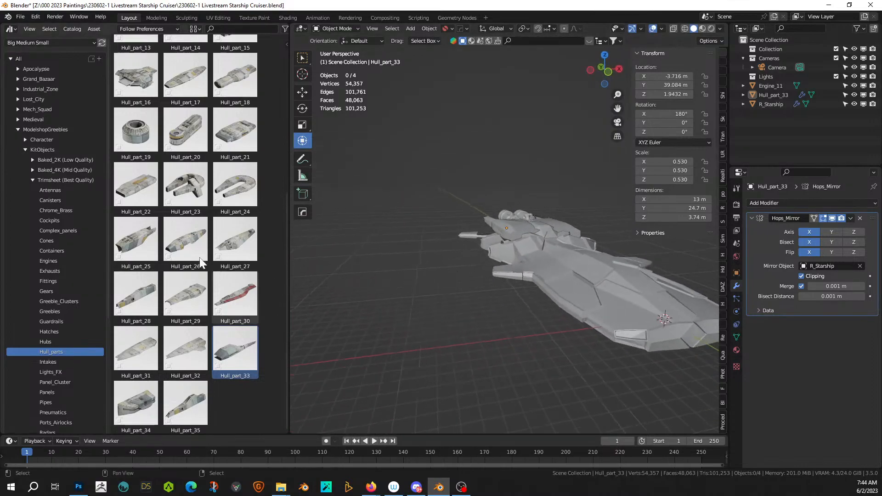
{"action": "middle_click_drag", "start_coordinate": [309, 220], "coordinate": [506, 276]}
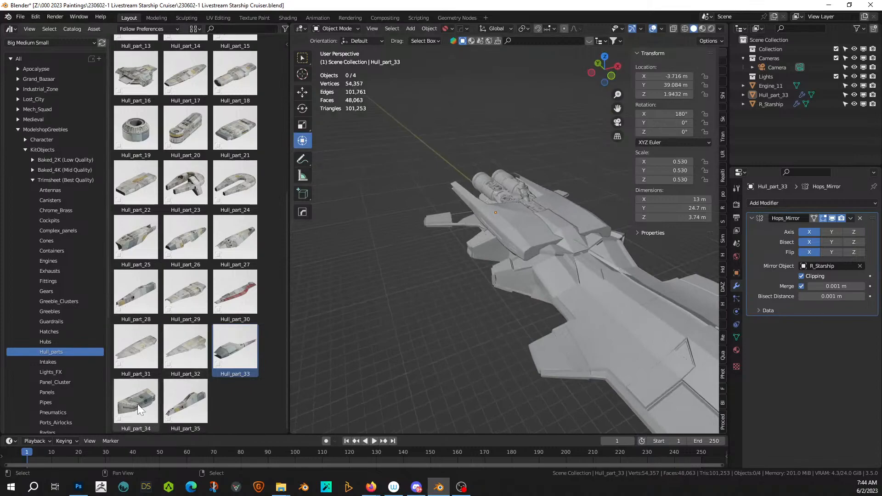
{"action": "left_click_drag", "start_coordinate": [137, 396], "coordinate": [202, 377]}
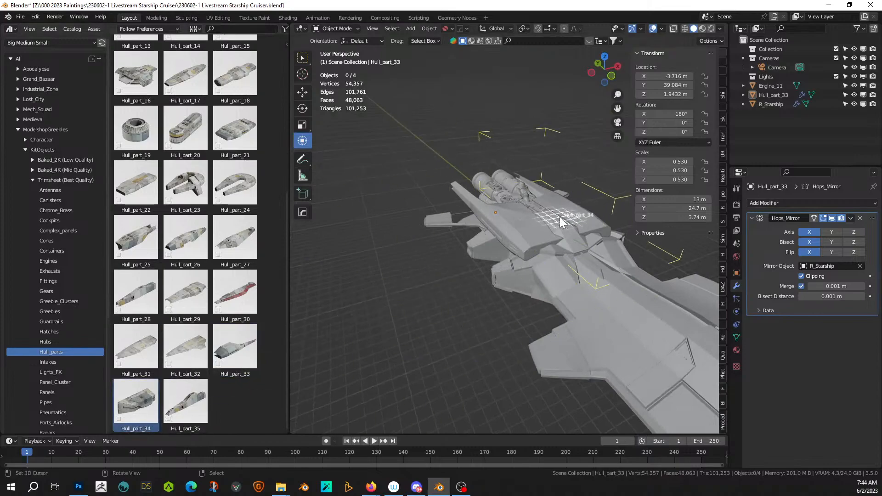
{"action": "left_click_drag", "start_coordinate": [530, 222], "coordinate": [530, 224]}
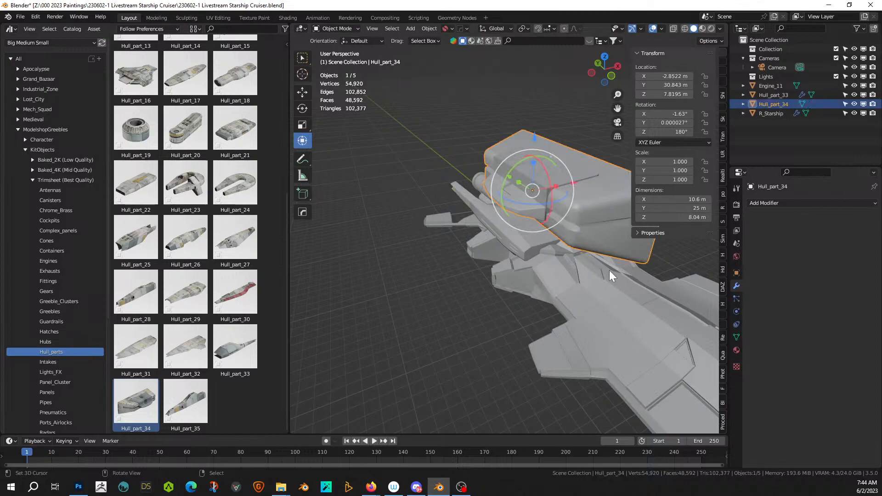
{"action": "key", "text": "alt+r"}
- Scale Hull_part_34 down to about 0.172 and rotate it -90° about the Y axis
{"action": "key", "text": "s"}
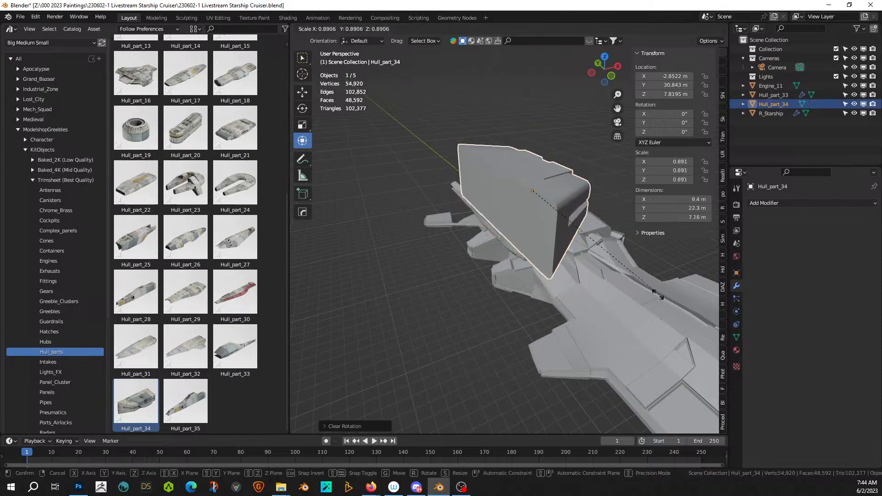
{"action": "left_click", "coordinate": [558, 210]}
{"action": "key", "text": "r"}
{"action": "key", "text": "y"}
{"action": "key", "text": "Escape"}
{"action": "key", "text": "r"}
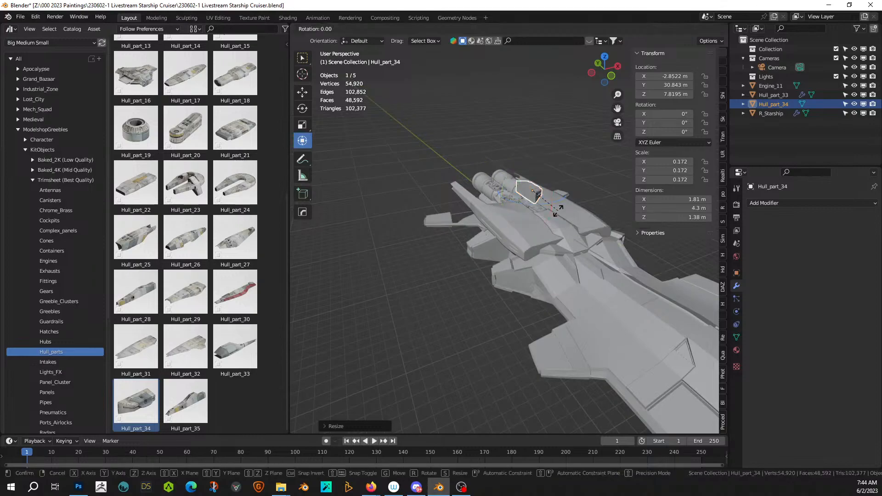
{"action": "key", "text": "Return"}
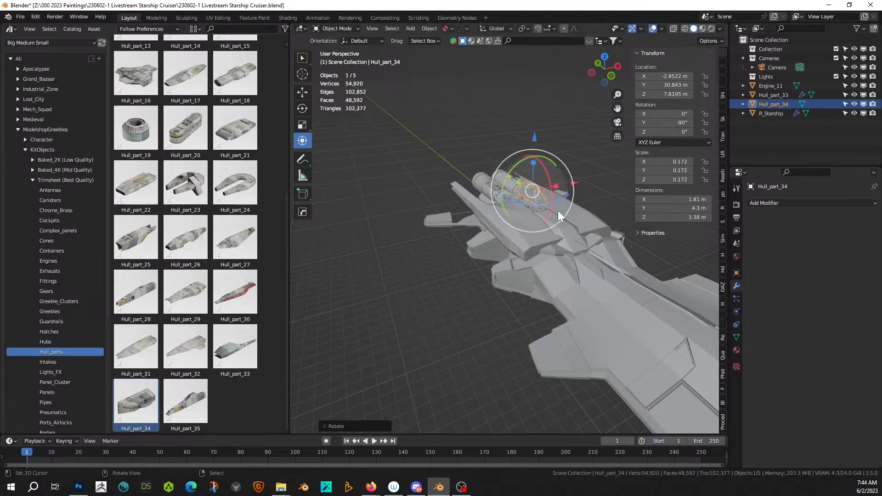
- Reposition Hull_part_34 in top view to about X 2.27 m, Y 32.07 m and enlarge it to a scale of about 0.282
{"action": "middle_click_drag", "start_coordinate": [557, 210], "coordinate": [555, 185]}
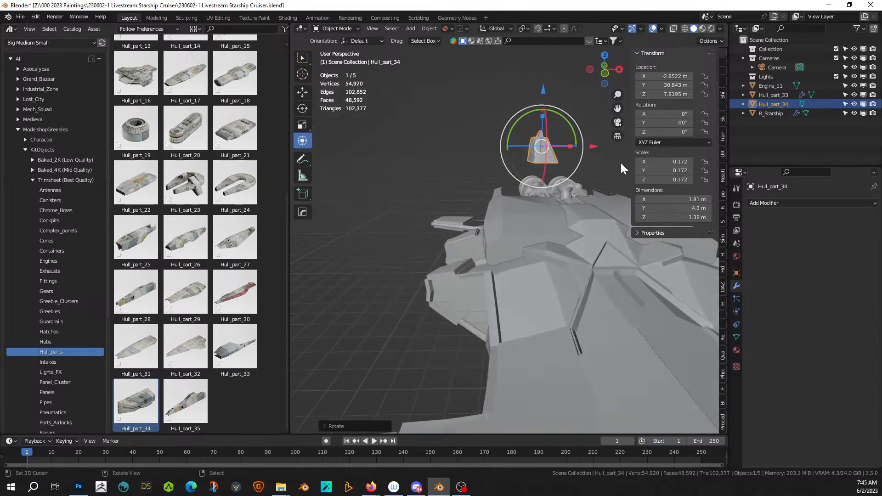
{"action": "middle_click_drag", "start_coordinate": [621, 164], "coordinate": [609, 164]}
{"action": "key", "text": "KP_7"}
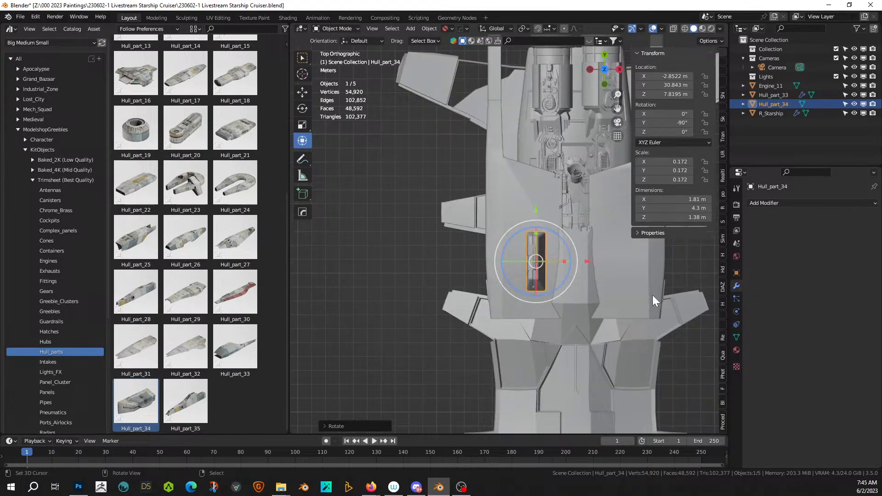
{"action": "key", "text": "g"}
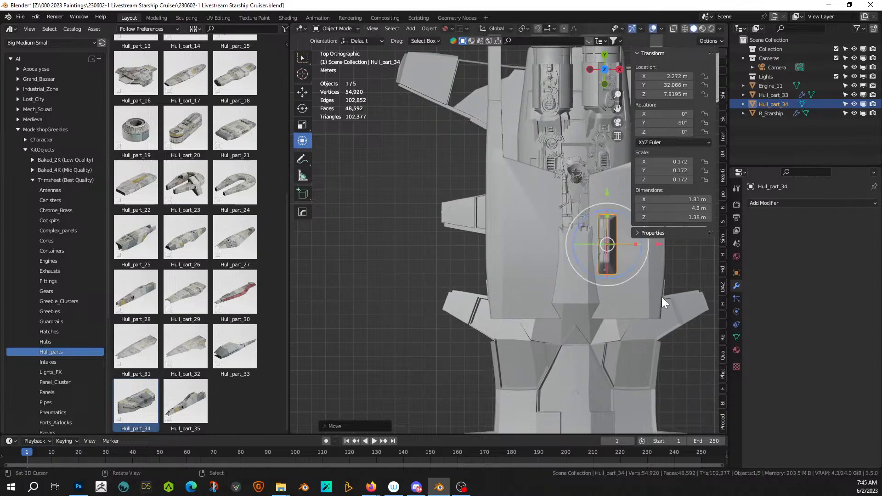
{"action": "left_click", "coordinate": [710, 313]}
- Lower Hull_part_34 along Z in front view to about 4.9 m so it rests on the hull
{"action": "key", "text": "KP_1"}
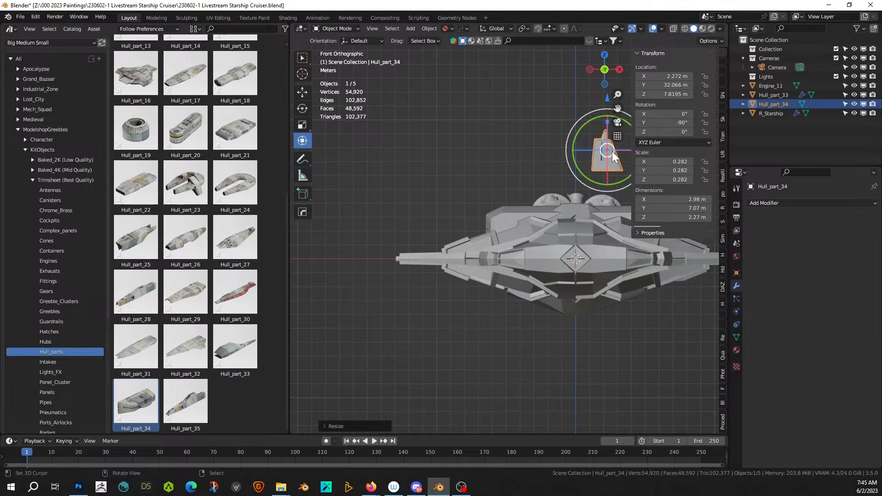
{"action": "key", "text": "g"}
{"action": "key", "text": "z"}
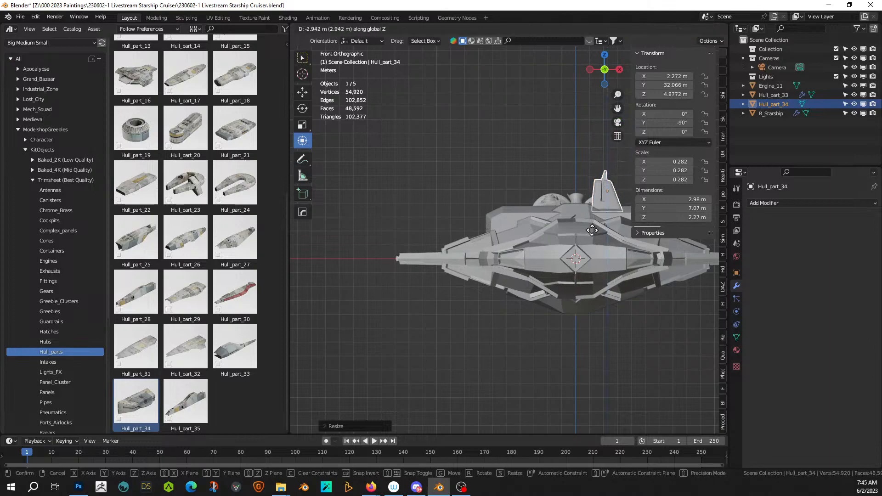
{"action": "left_click", "coordinate": [591, 232]}
- Rotate Hull_part_34 by 180° about the global Y axis so it points downward
{"action": "middle_click_drag", "start_coordinate": [591, 231], "coordinate": [726, 244]}
{"action": "scroll", "coordinate": [461, 291], "scroll_direction": "down", "scroll_amount": 3}
{"action": "scroll", "coordinate": [726, 243], "scroll_direction": "down", "scroll_amount": 2}
{"action": "scroll", "coordinate": [435, 300], "scroll_direction": "down", "scroll_amount": 4}
{"action": "middle_click_drag", "start_coordinate": [436, 307], "coordinate": [464, 303]}
{"action": "scroll", "coordinate": [517, 292], "scroll_direction": "up", "scroll_amount": 4}
{"action": "middle_click_drag", "start_coordinate": [517, 292], "coordinate": [521, 274]}
{"action": "key", "text": "r"}
{"action": "key", "text": "y"}
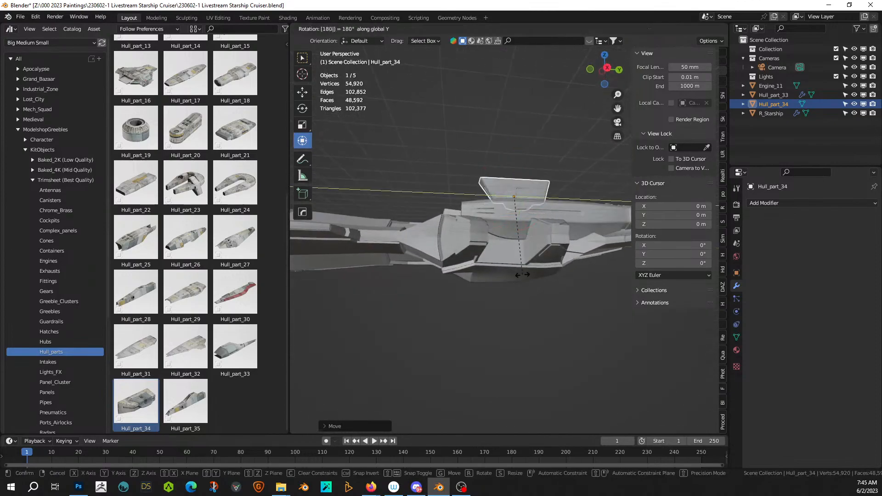
{"action": "key", "text": "Return"}
- Lower Hull_part_34 along Z by more than 4.4 m, and shift it in bottom view into the gap at the rear hull's side
{"action": "key", "text": "g"}
{"action": "key", "text": "z"}
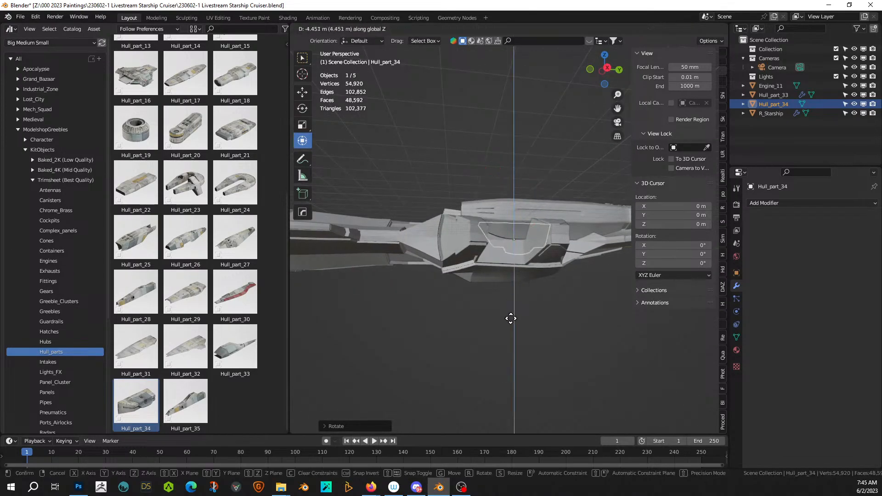
{"action": "left_click", "coordinate": [506, 331]}
{"action": "middle_click_drag", "start_coordinate": [506, 329], "coordinate": [575, 260]}
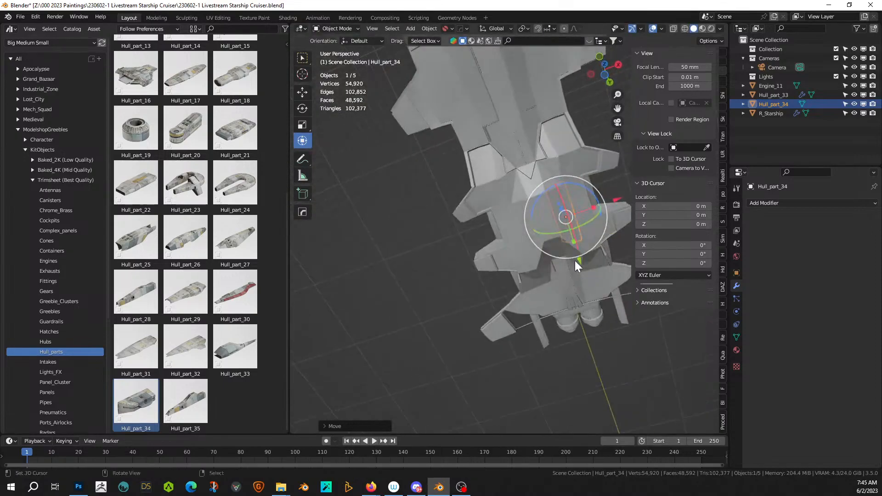
{"action": "key", "text": "ctrl+KP_7"}
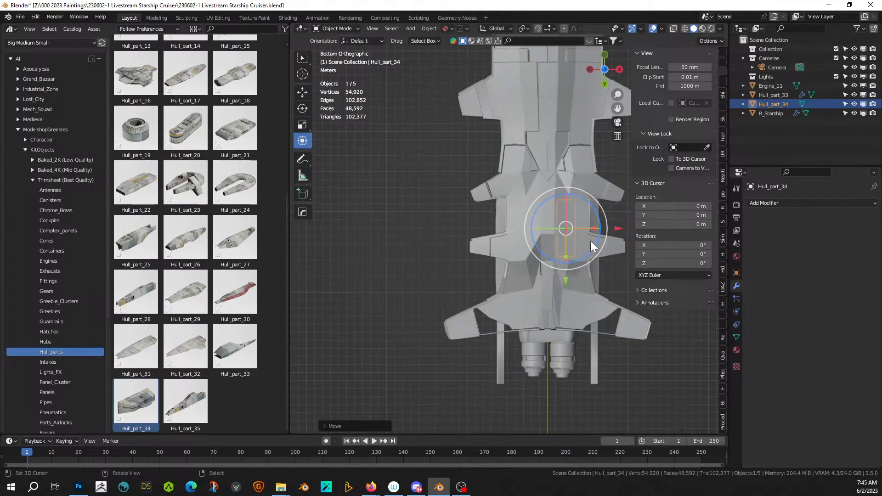
{"action": "key", "text": "g"}
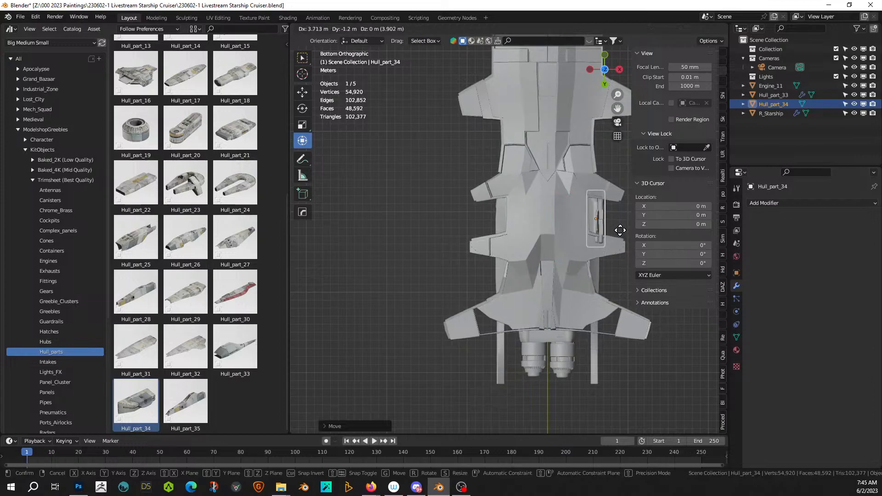
{"action": "left_click", "coordinate": [615, 226]}
- Lower Hull_part_34 a further 2.26 m or so along Z so it hangs below the hull
{"action": "middle_click_drag", "start_coordinate": [615, 226], "coordinate": [476, 285]}
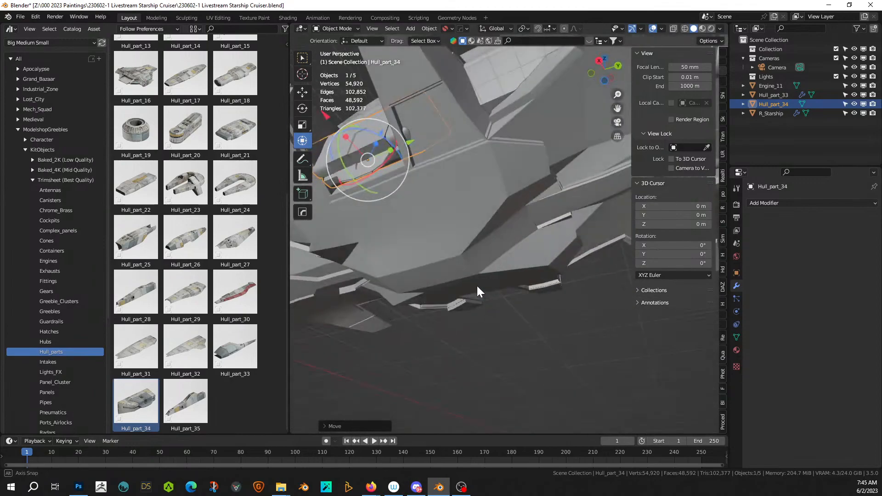
{"action": "left_click_drag", "start_coordinate": [403, 167], "coordinate": [396, 183]}
{"action": "key", "text": "g"}
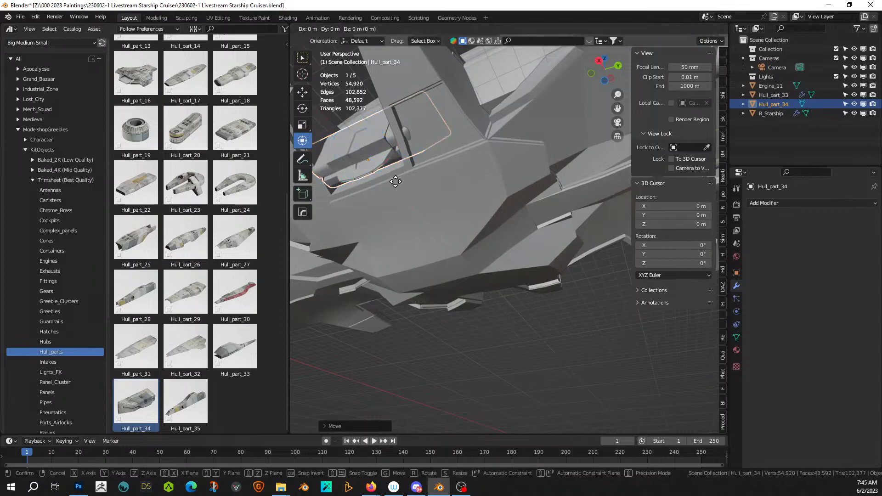
{"action": "key", "text": "z"}
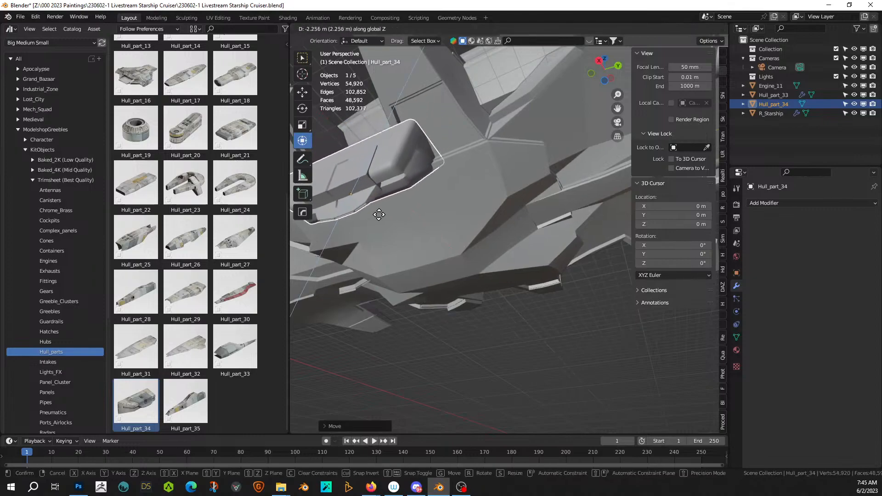
{"action": "left_click", "coordinate": [379, 215]}
{"action": "middle_click_drag", "start_coordinate": [380, 211], "coordinate": [415, 258]}
{"action": "scroll", "coordinate": [415, 258], "scroll_direction": "up", "scroll_amount": 3}
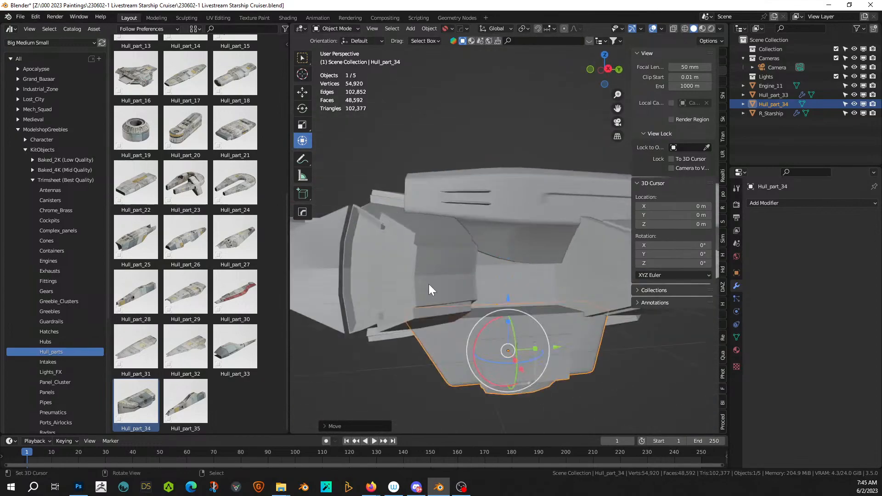
- Select the similar upward-facing faces of Hull_part_34 in Edit Mode and extrude them up about 3 m to the upper hull
{"action": "scroll", "coordinate": [427, 289], "scroll_direction": "down", "scroll_amount": 2}
{"action": "key", "text": "Tab"}
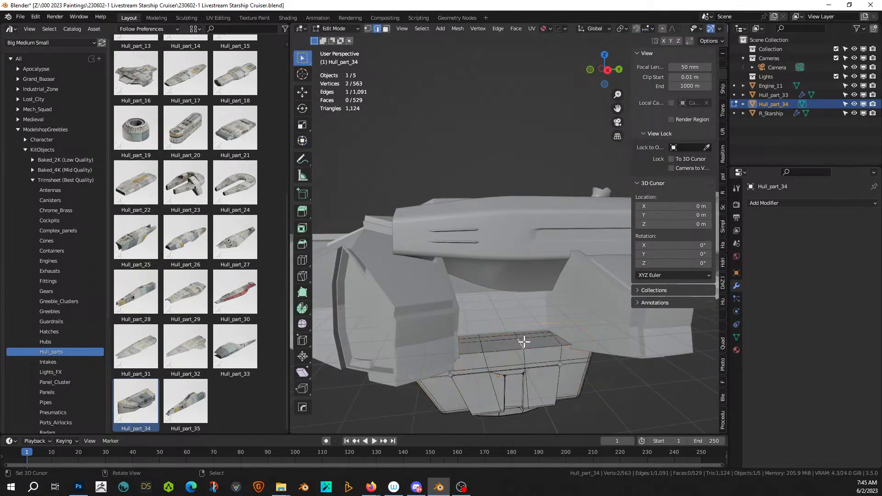
{"action": "key", "text": "shift+g"}
{"action": "left_click", "coordinate": [542, 345]}
{"action": "key", "text": "e"}
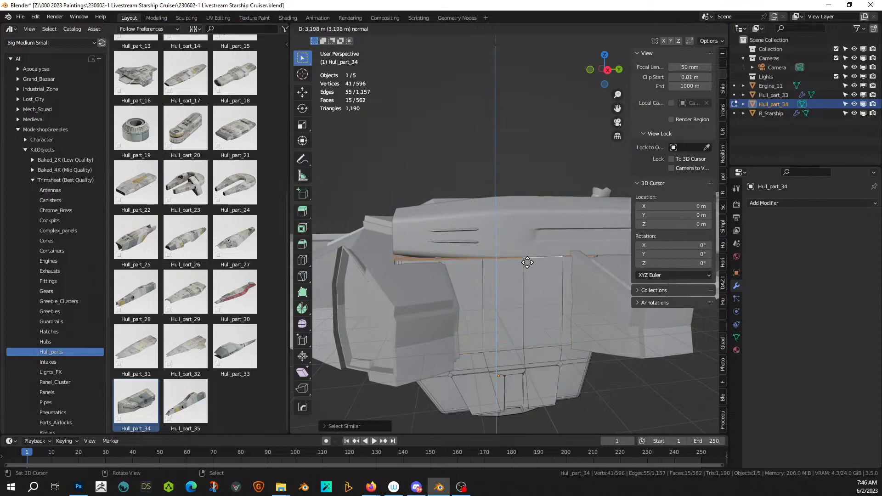
{"action": "left_click", "coordinate": [527, 268]}
{"action": "middle_click_drag", "start_coordinate": [528, 262], "coordinate": [553, 323]}
{"action": "key", "text": "Tab"}
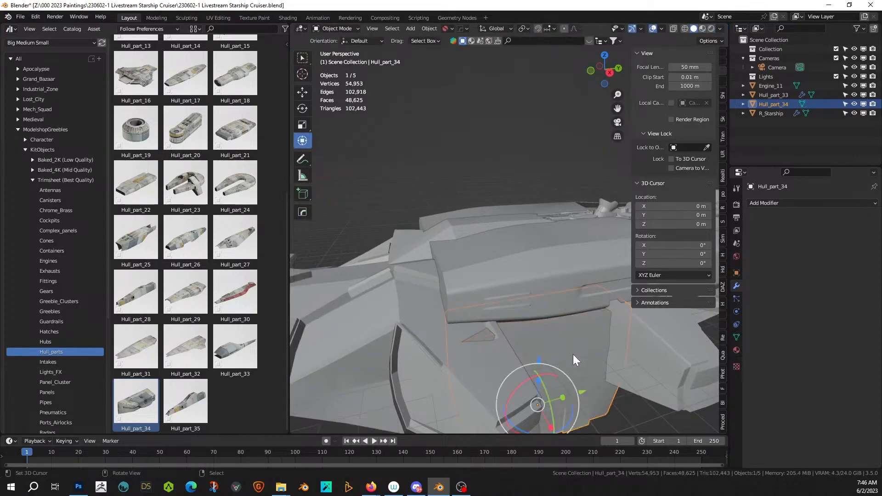
- Shift Hull_part_34 inward along the global X axis by about 0.60 m
{"action": "key", "text": "g"}
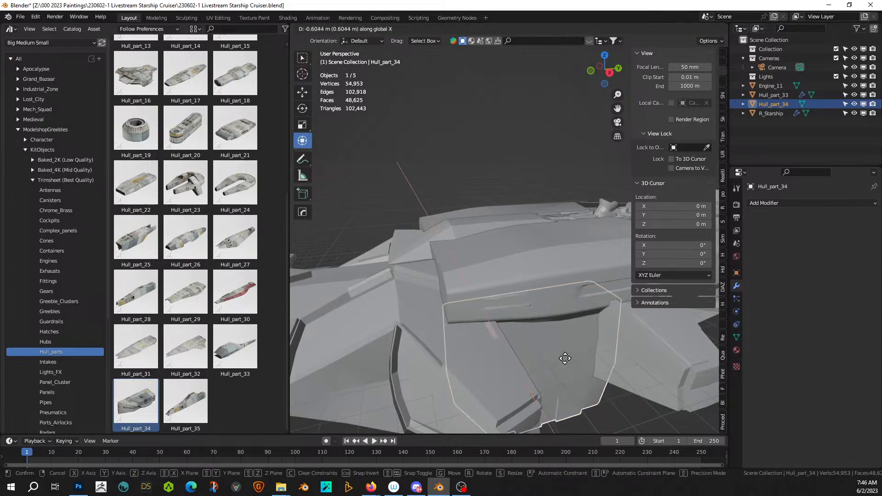
{"action": "left_click", "coordinate": [565, 358]}
{"action": "middle_click_drag", "start_coordinate": [565, 358], "coordinate": [580, 371]}
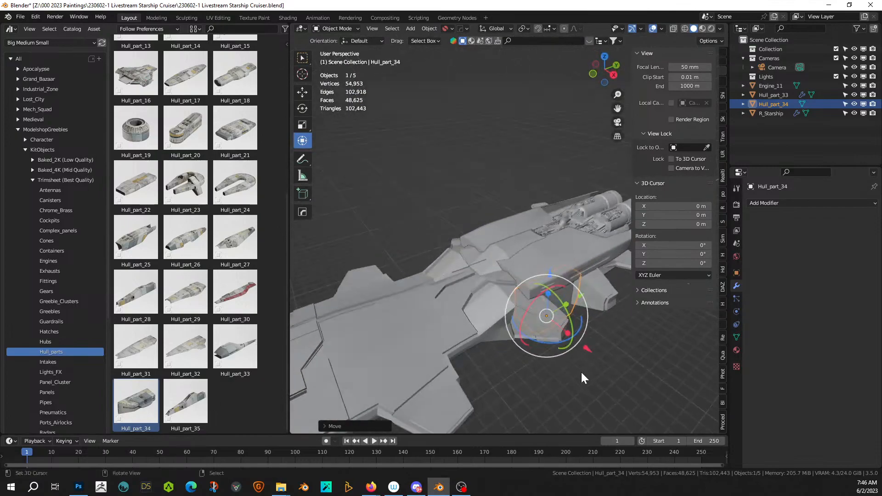
- Mirror Hull_part_34 across the X axis of R_Starship to the opposite side of the hull
{"action": "right_click", "coordinate": [541, 275]}
{"action": "right_click", "coordinate": [535, 305]}
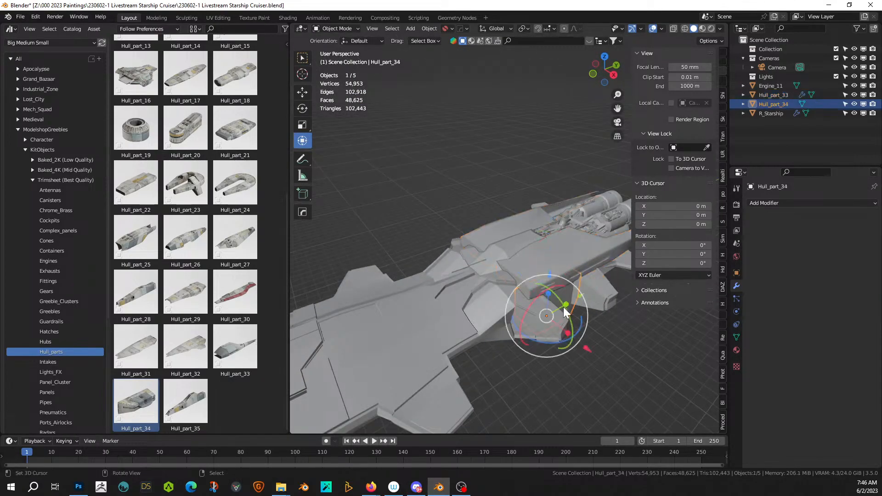
{"action": "right_click", "coordinate": [412, 322], "text": "shift"}
{"action": "key", "text": "alt+x"}
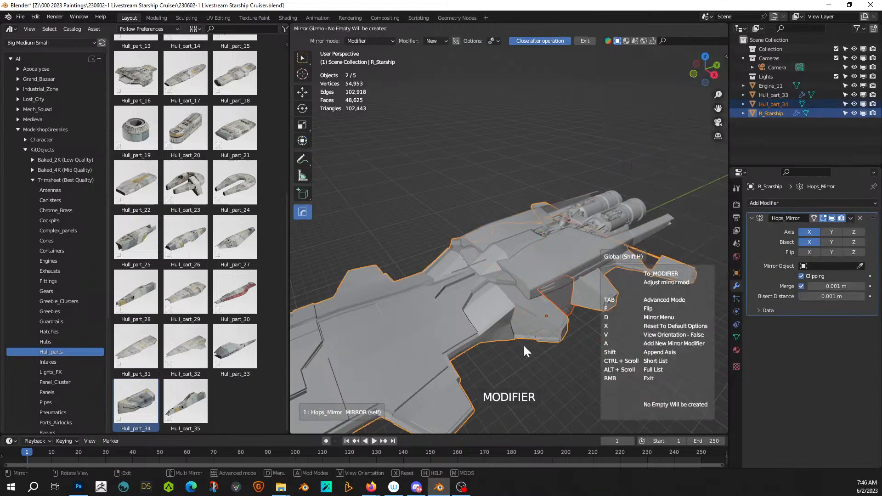
{"action": "scroll", "coordinate": [479, 344], "scroll_direction": "down", "scroll_amount": 5}
{"action": "left_click", "coordinate": [413, 340]}
{"action": "middle_click_drag", "start_coordinate": [412, 339], "coordinate": [553, 365]}
- Deselect all objects and save the starship file
{"action": "scroll", "coordinate": [478, 289], "scroll_direction": "up", "scroll_amount": 2}
{"action": "right_click", "coordinate": [460, 311]}
{"action": "scroll", "coordinate": [478, 351], "scroll_direction": "up", "scroll_amount": 2}
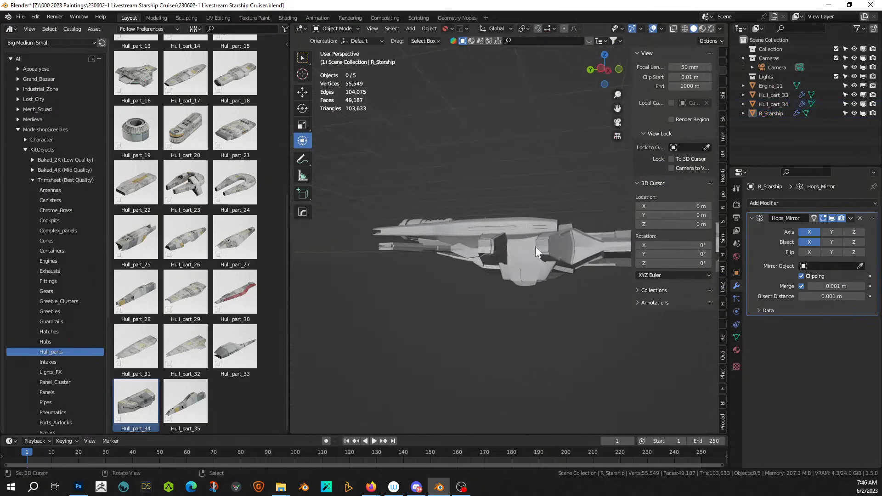
{"action": "middle_click_drag", "start_coordinate": [520, 295], "coordinate": [385, 303]}
{"action": "key", "text": "ctrl+s"}
- Add Hull_part_12 from the asset library beside the rear hull and scale it down to about a quarter of its size
{"action": "scroll", "coordinate": [164, 145], "scroll_direction": "up", "scroll_amount": 3}
{"action": "scroll", "coordinate": [164, 145], "scroll_direction": "up", "scroll_amount": 4}
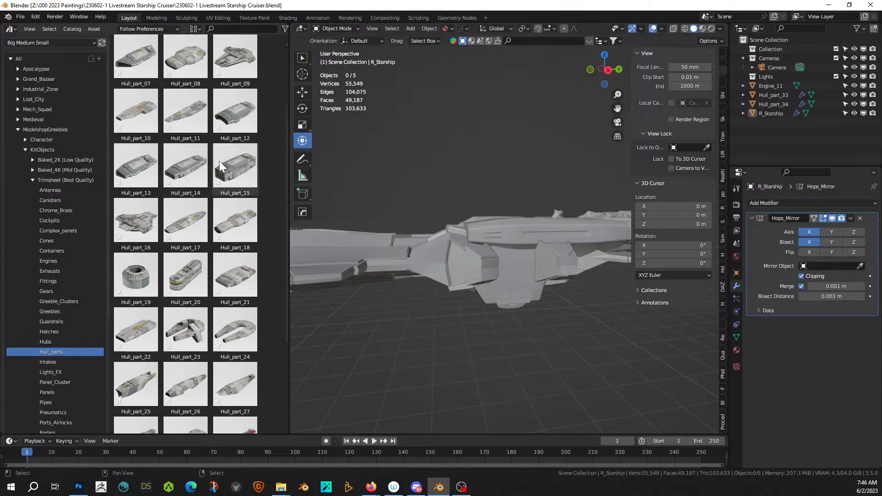
{"action": "scroll", "coordinate": [219, 160], "scroll_direction": "up", "scroll_amount": 1}
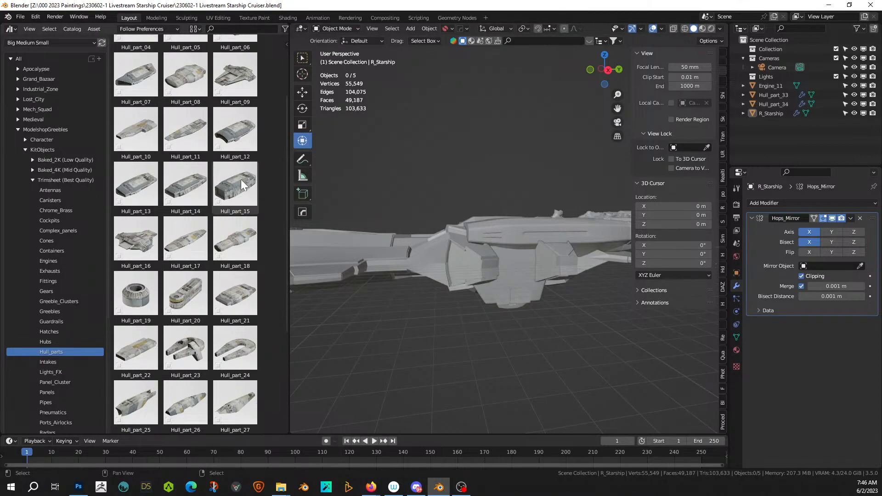
{"action": "left_click_drag", "start_coordinate": [240, 133], "coordinate": [517, 270]}
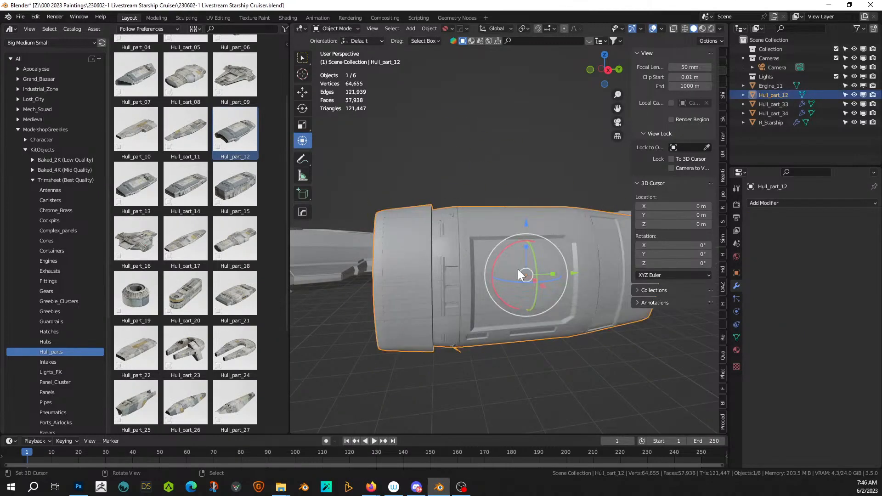
{"action": "key", "text": "s"}
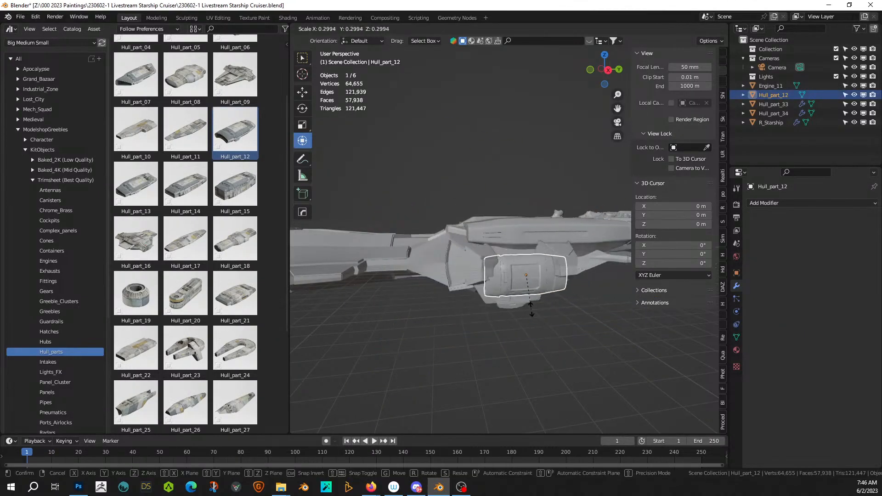
{"action": "left_click", "coordinate": [525, 303]}
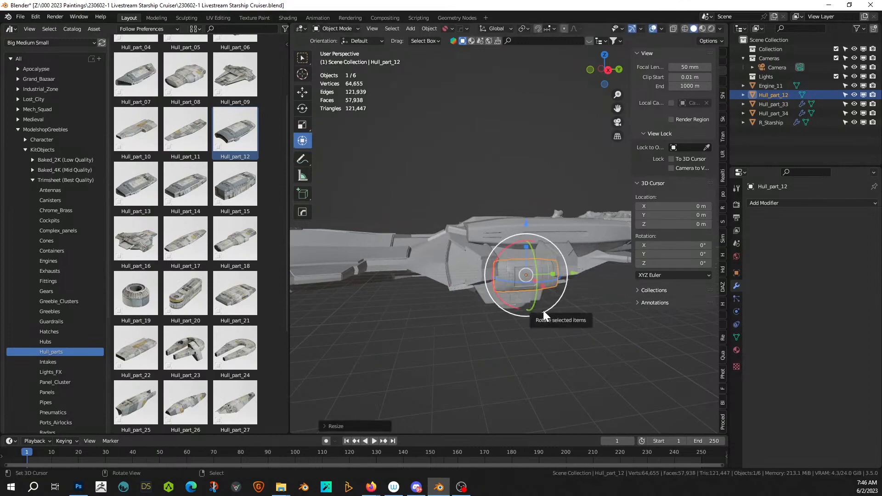
- Move Hull_part_12 inward in bottom view so it sits against the outer side of Hull_part_34
{"action": "key", "text": "KP_7"}
{"action": "key", "text": "ctrl+KP_7"}
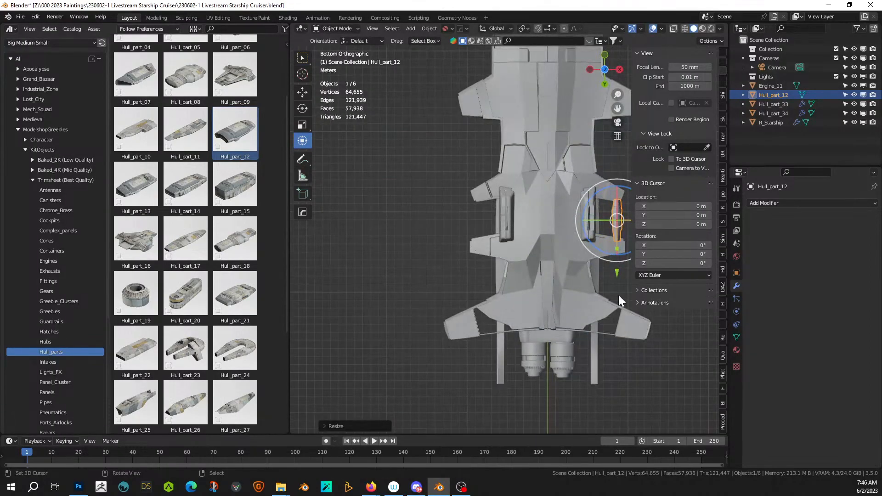
{"action": "key", "text": "g"}
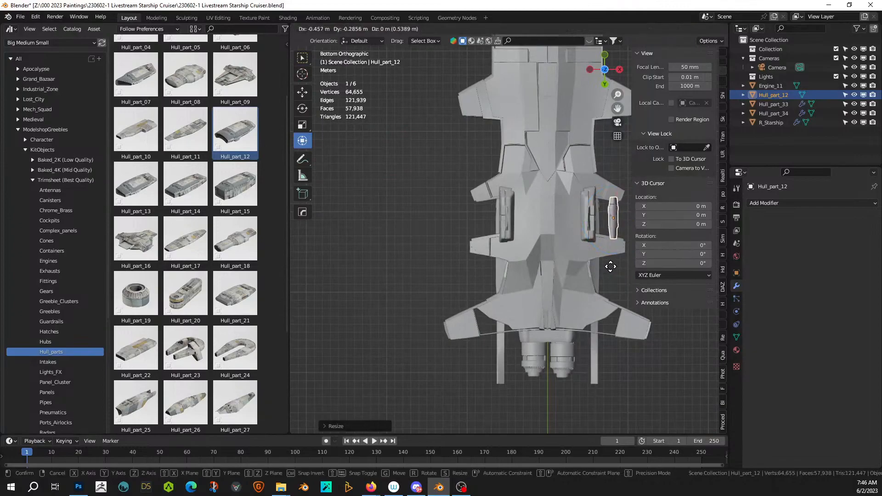
{"action": "left_click", "coordinate": [591, 263]}
{"action": "middle_click_drag", "start_coordinate": [591, 263], "coordinate": [483, 377]}
{"action": "scroll", "coordinate": [485, 371], "scroll_direction": "up", "scroll_amount": 4}
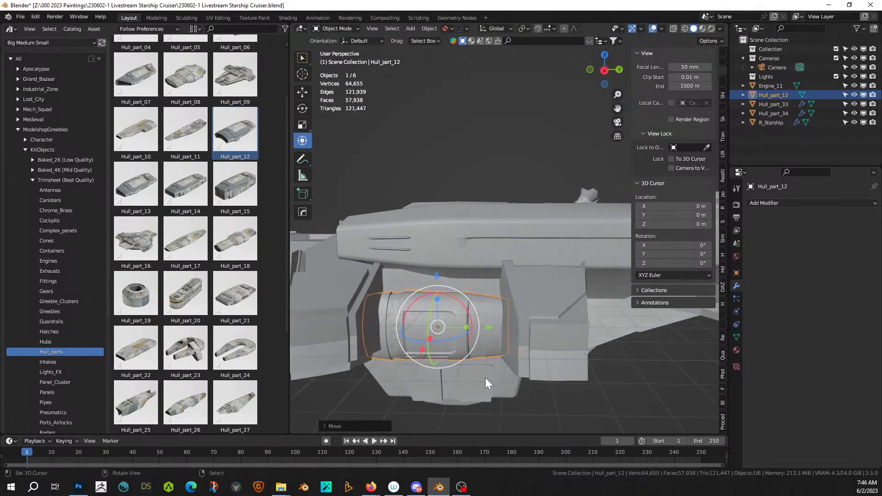
- Enlarge Hull_part_12 slightly and raise it along Z by about 0.67 m toward the upper hull
{"action": "key", "text": "s"}
{"action": "left_click", "coordinate": [514, 378]}
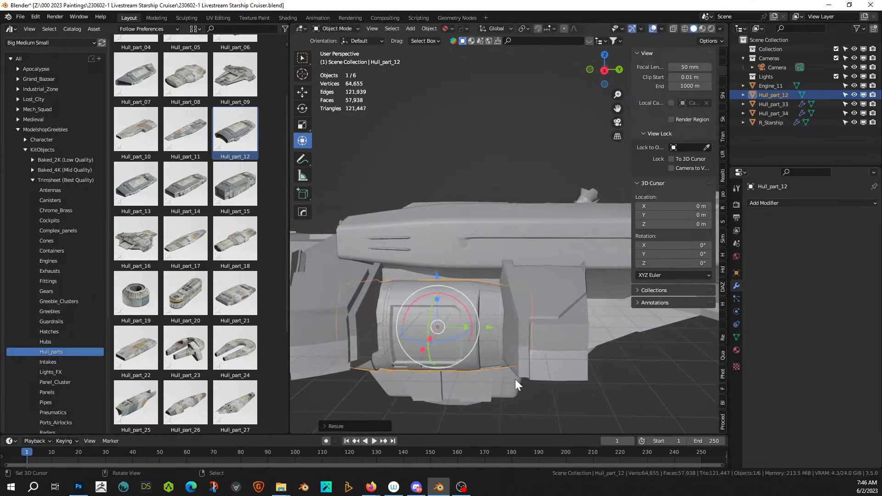
{"action": "key", "text": "g"}
{"action": "key", "text": "z"}
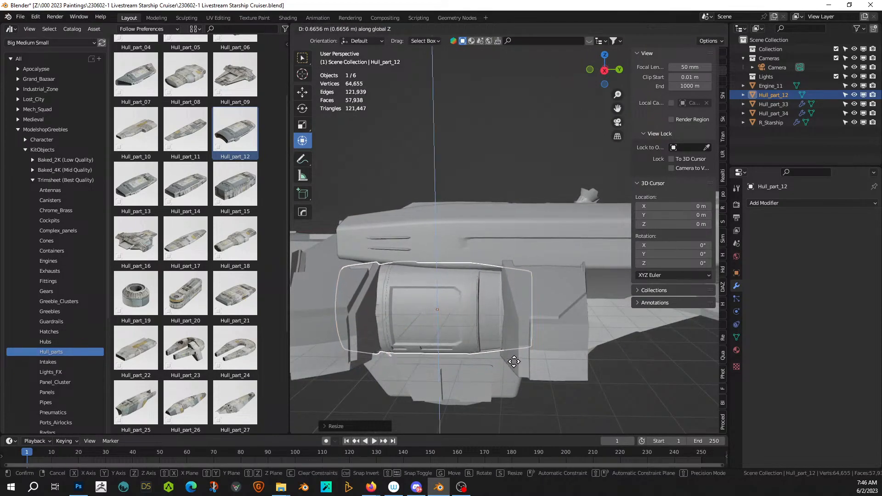
{"action": "left_click", "coordinate": [514, 363]}
{"action": "middle_click_drag", "start_coordinate": [514, 362], "coordinate": [523, 379]}
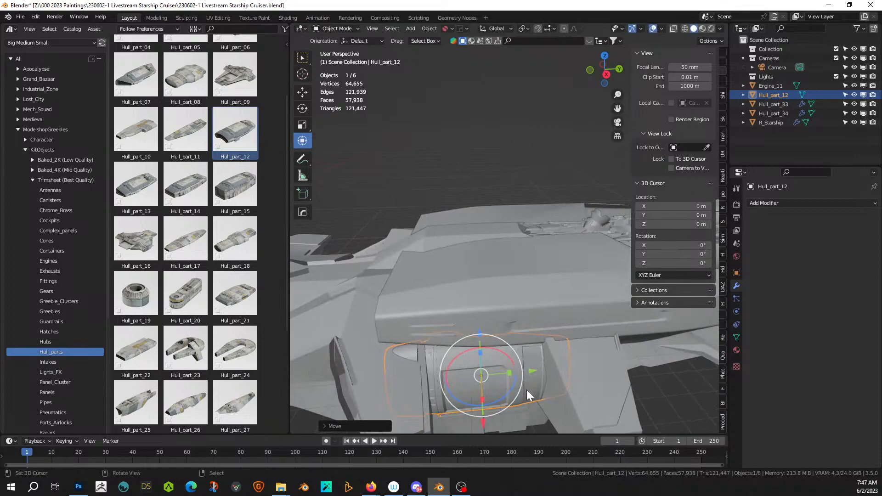
- Scale Hull_part_12 down by a factor of about 0.88 to fit between the side fins
{"action": "key", "text": "s"}
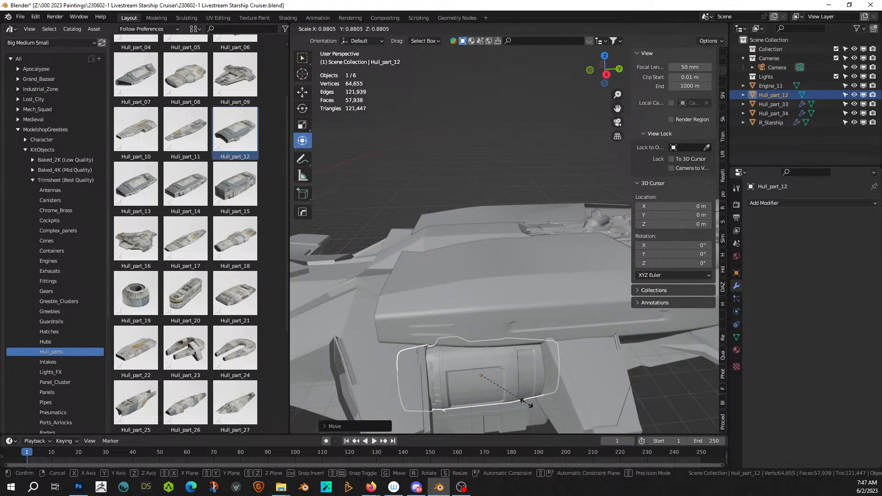
{"action": "left_click", "coordinate": [527, 403]}
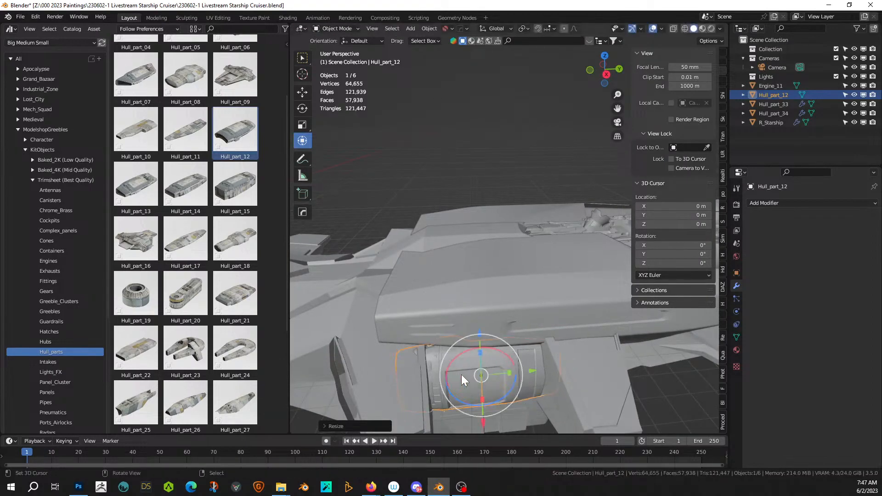
{"action": "middle_click_drag", "start_coordinate": [519, 399], "coordinate": [505, 371]}
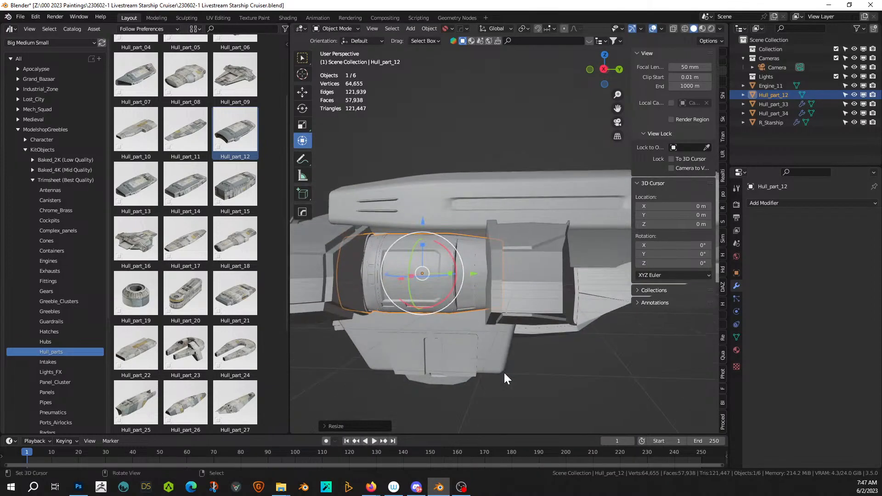
- Adjust Hull_part_12's height along Z and shift it slightly rearward along Y to fit beneath the upper hull
{"action": "key", "text": "g"}
{"action": "key", "text": "z"}
{"action": "left_click", "coordinate": [443, 313]}
{"action": "middle_click_drag", "start_coordinate": [442, 313], "coordinate": [458, 343]}
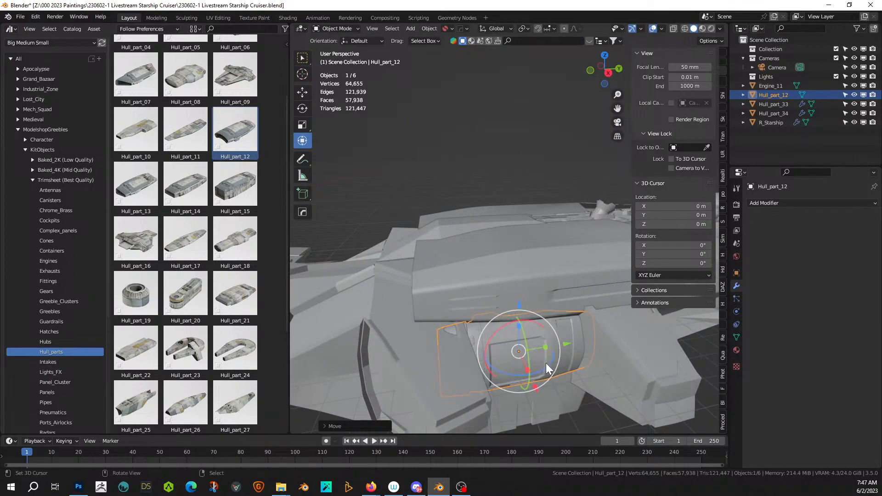
{"action": "left_click_drag", "start_coordinate": [566, 343], "coordinate": [581, 348]}
{"action": "middle_click_drag", "start_coordinate": [581, 348], "coordinate": [476, 328]}
- Mirror Hull_part_12 across the X axis of R_Starship and clear the selection
{"action": "scroll", "coordinate": [573, 340], "scroll_direction": "down", "scroll_amount": 2}
{"action": "left_click", "coordinate": [572, 338]}
{"action": "left_click", "coordinate": [513, 252]}
{"action": "left_click", "coordinate": [435, 311], "text": "shift"}
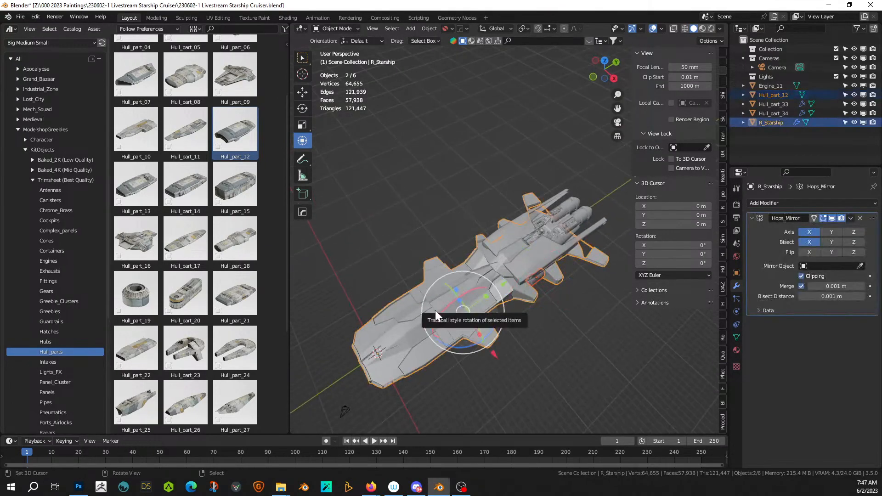
{"action": "key", "text": "alt+x"}
{"action": "left_click", "coordinate": [412, 411]}
{"action": "middle_click_drag", "start_coordinate": [431, 358], "coordinate": [438, 310]}
{"action": "left_click", "coordinate": [527, 300]}
{"action": "scroll", "coordinate": [526, 300], "scroll_direction": "up", "scroll_amount": 4}
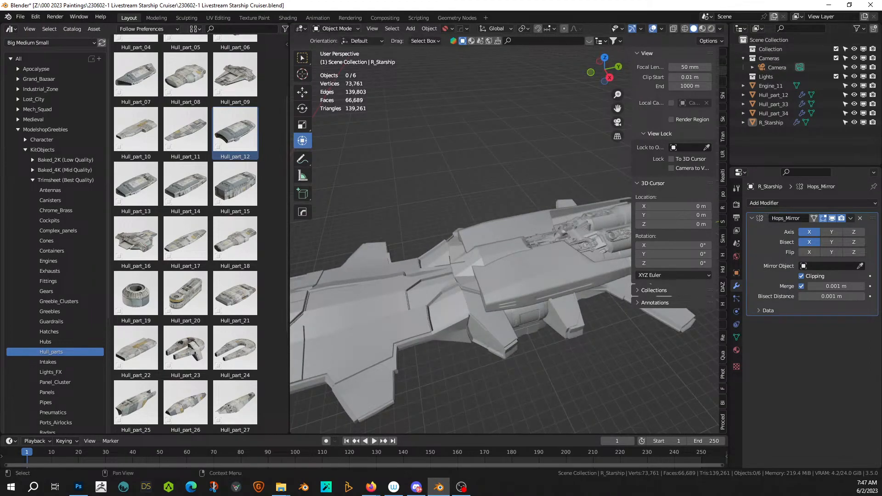
{"action": "middle_click_drag", "start_coordinate": [519, 379], "coordinate": [518, 336]}
{"action": "scroll", "coordinate": [518, 337], "scroll_direction": "up", "scroll_amount": 4}
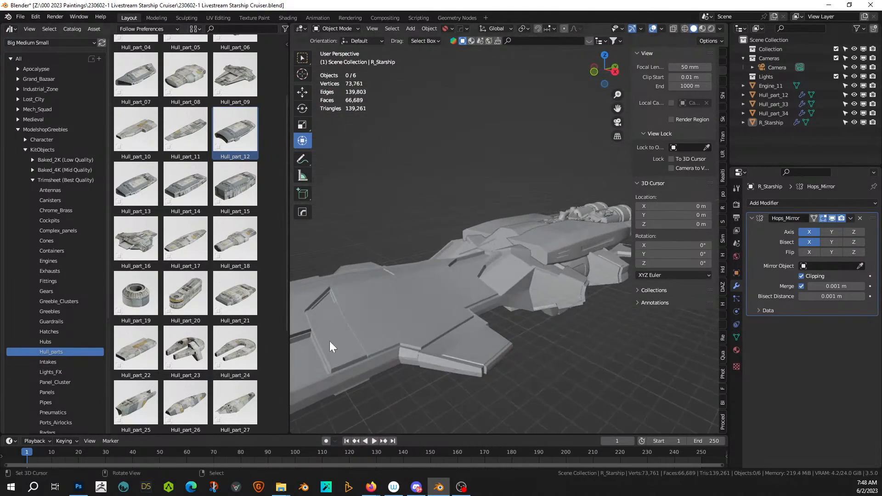
- Inspect the hull from several sides and browse the Hull_parts and Panel_Cluster catalogs for further detail parts
{"action": "middle_click_drag", "start_coordinate": [417, 302], "coordinate": [507, 305]}
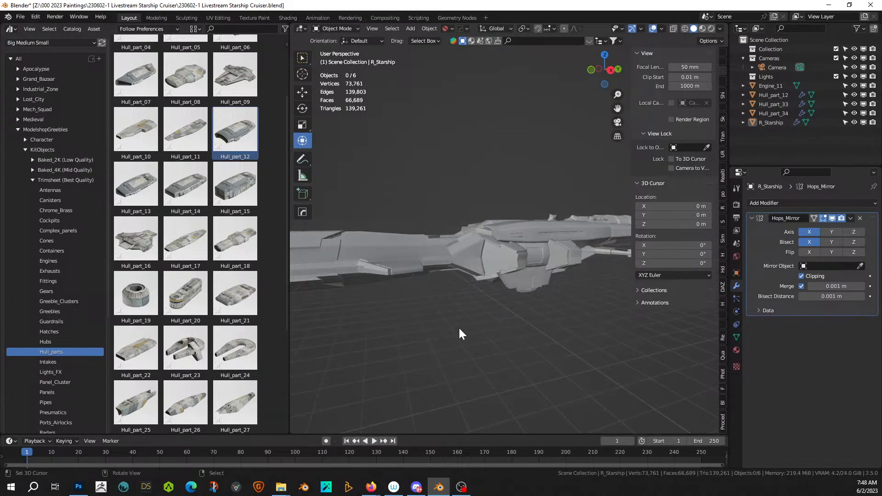
{"action": "middle_click_drag", "start_coordinate": [403, 346], "coordinate": [390, 331]}
{"action": "scroll", "coordinate": [178, 339], "scroll_direction": "down", "scroll_amount": 1}
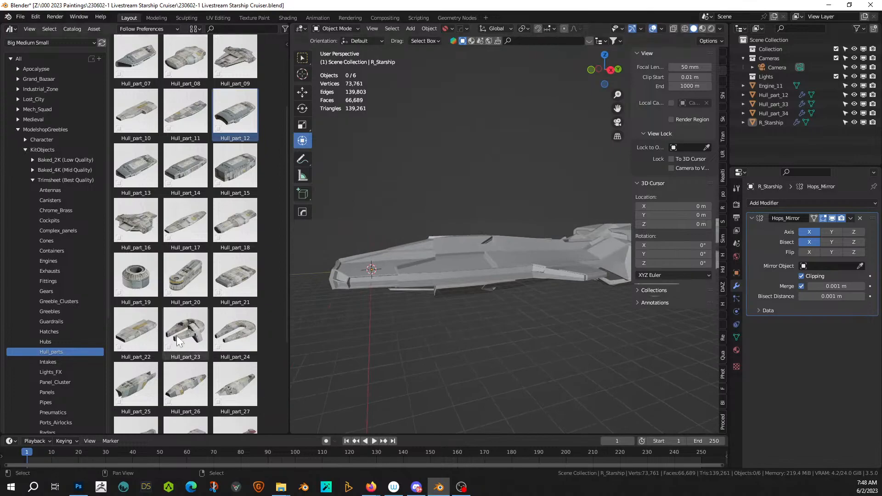
{"action": "scroll", "coordinate": [177, 340], "scroll_direction": "down", "scroll_amount": 1}
{"action": "scroll", "coordinate": [216, 371], "scroll_direction": "down", "scroll_amount": 2}
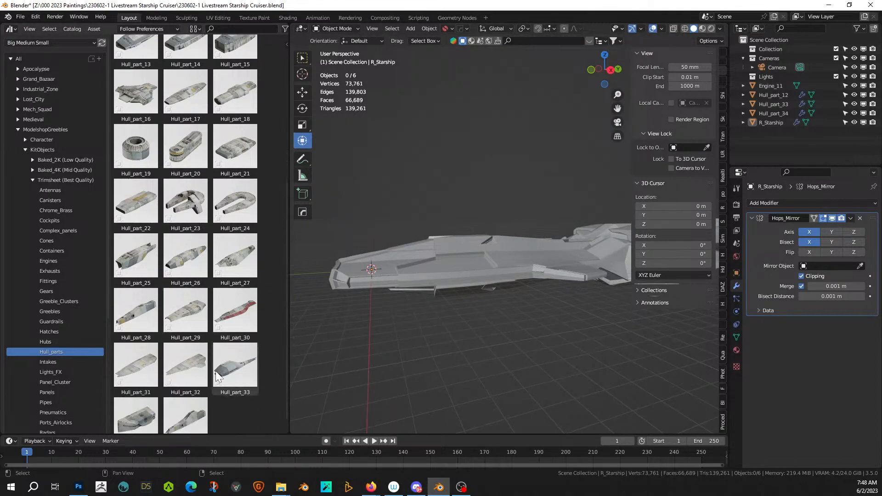
{"action": "scroll", "coordinate": [216, 370], "scroll_direction": "down", "scroll_amount": 1}
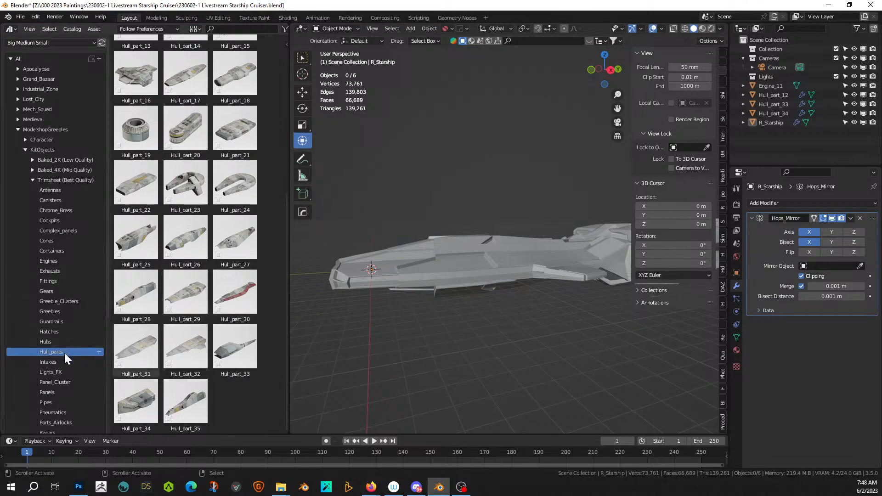
{"action": "left_click", "coordinate": [75, 382]}
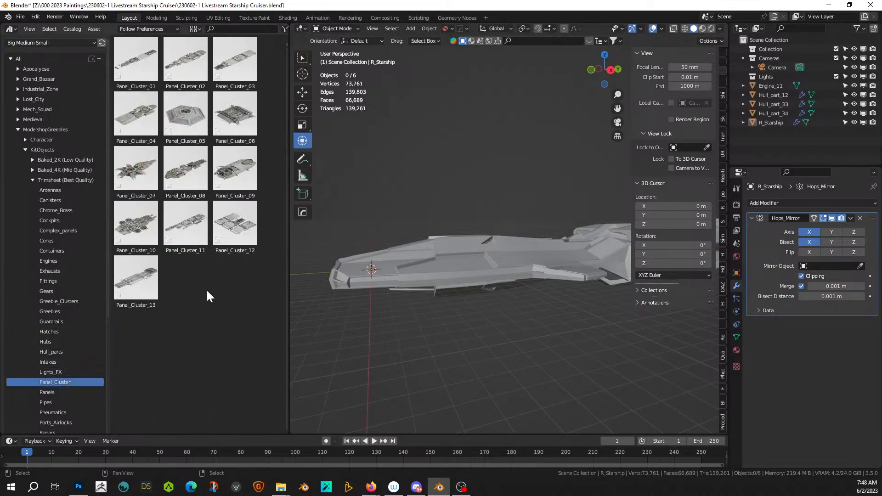
{"action": "middle_click_drag", "start_coordinate": [472, 326], "coordinate": [359, 345]}
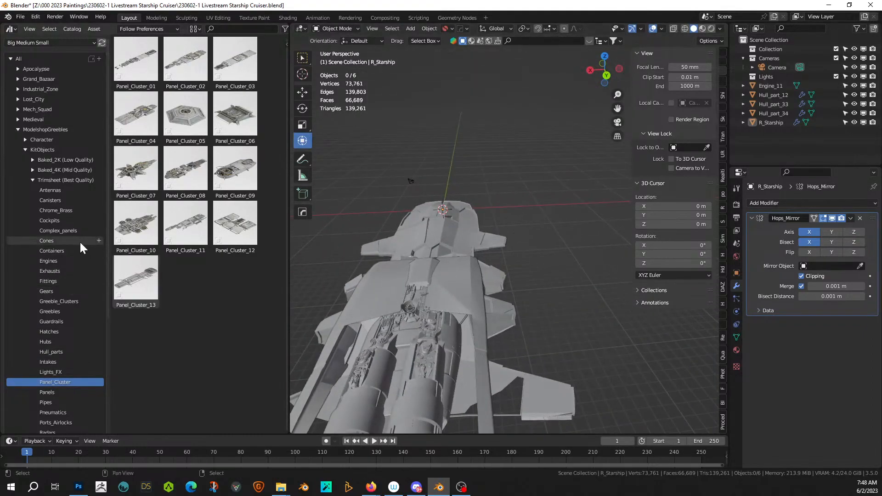
- Add Complex_panel_16 from the Complex_panels catalog to the rear hull beside the engines and clear its rotation
{"action": "left_click", "coordinate": [69, 230]}
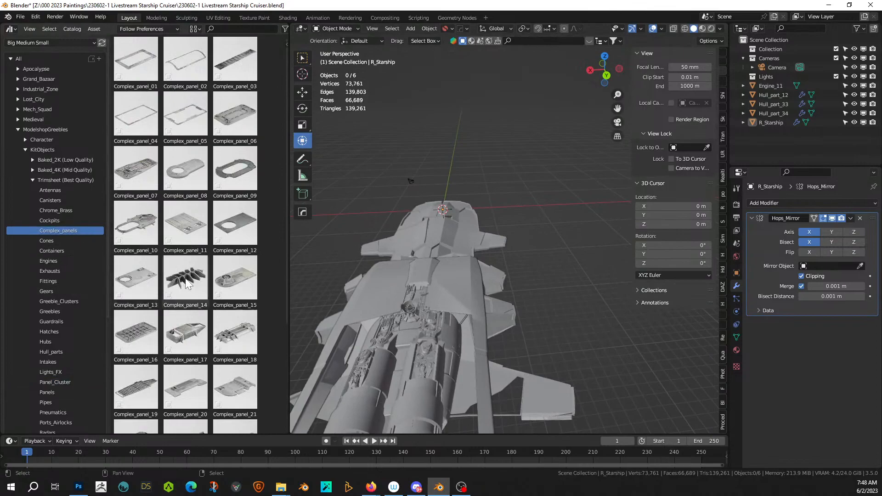
{"action": "scroll", "coordinate": [186, 282], "scroll_direction": "down", "scroll_amount": 2}
{"action": "scroll", "coordinate": [186, 283], "scroll_direction": "down", "scroll_amount": 1}
{"action": "middle_click_drag", "start_coordinate": [391, 282], "coordinate": [404, 264]}
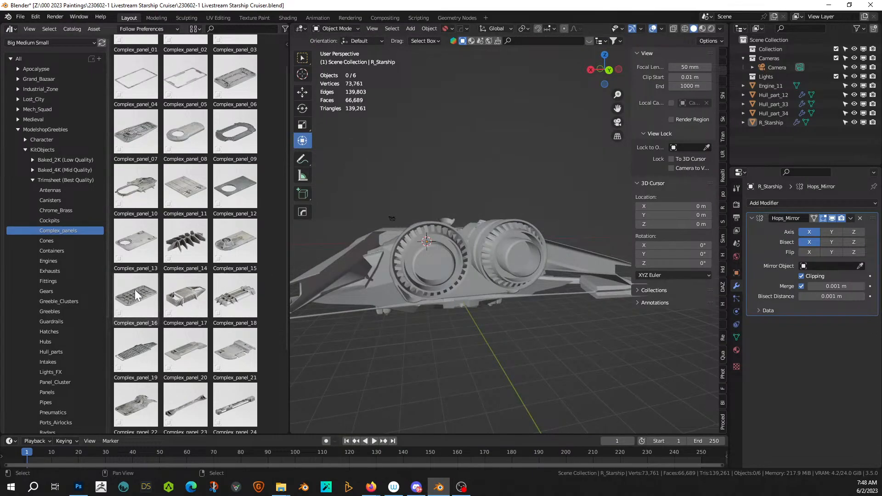
{"action": "left_click_drag", "start_coordinate": [137, 296], "coordinate": [384, 265]}
{"action": "key", "text": "alt+r"}
{"action": "middle_click_drag", "start_coordinate": [384, 265], "coordinate": [392, 271]}
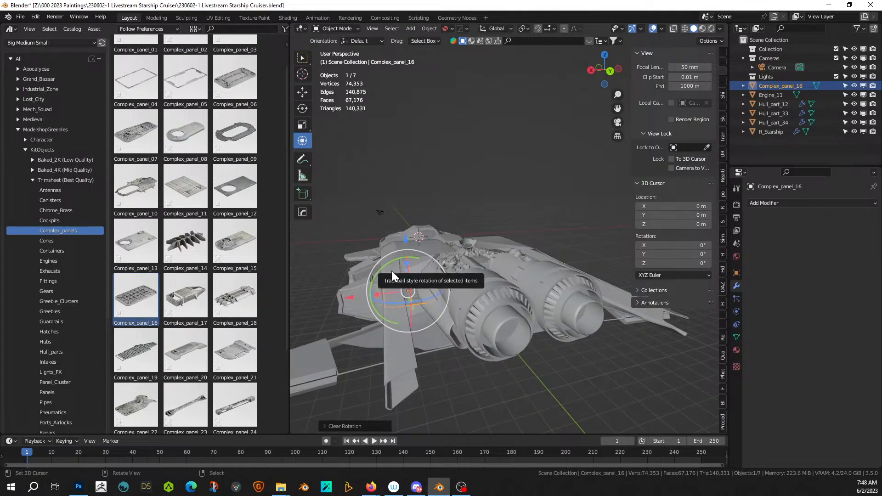
- Turn Complex_panel_16 about the Z axis and stand it upright with a -90° rotation about global X
{"action": "key", "text": "r"}
{"action": "key", "text": "z"}
{"action": "key", "text": "0"}
{"action": "key", "text": "Return"}
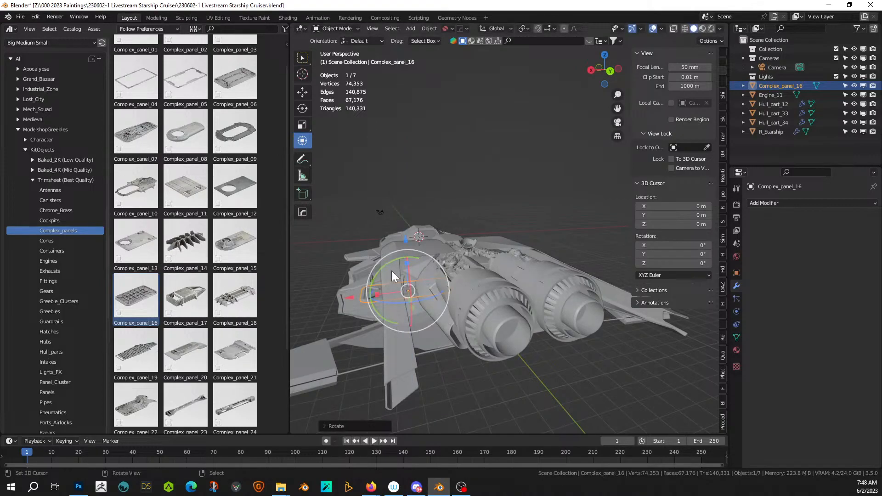
{"action": "key", "text": "r"}
{"action": "key", "text": "Escape"}
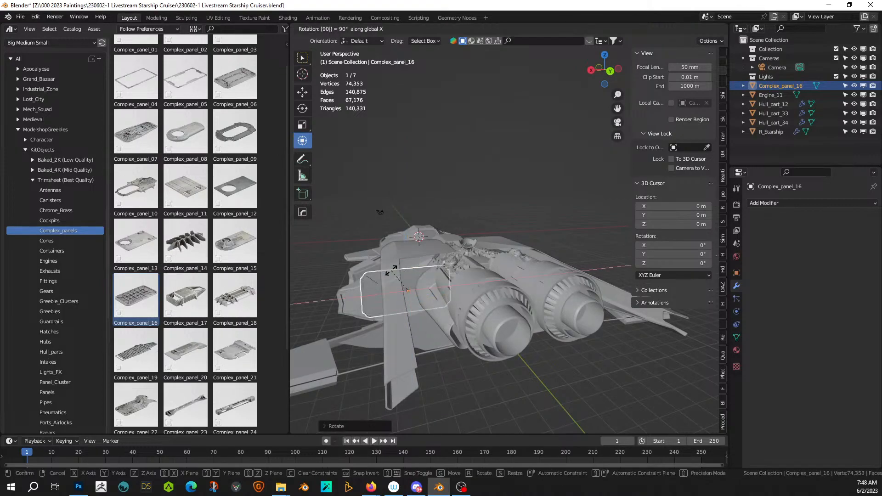
{"action": "key", "text": "r"}
{"action": "key", "text": "x"}
{"action": "key", "text": "9"}
{"action": "key", "text": "0"}
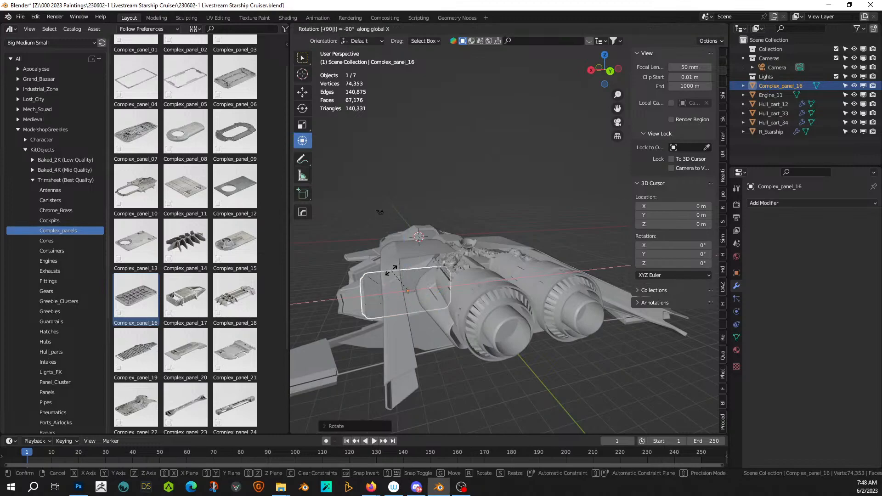
{"action": "key", "text": "Return"}
- Move Complex_panel_16 by about -2.1 m along X toward the ship's centerline
{"action": "scroll", "coordinate": [391, 271], "scroll_direction": "up", "scroll_amount": 6}
{"action": "middle_click_drag", "start_coordinate": [391, 271], "coordinate": [297, 278]}
{"action": "scroll", "coordinate": [413, 265], "scroll_direction": "down", "scroll_amount": 3}
{"action": "scroll", "coordinate": [414, 266], "scroll_direction": "down", "scroll_amount": 5}
{"action": "key", "text": "KP_Divide"}
{"action": "key", "text": "KP_Divide"}
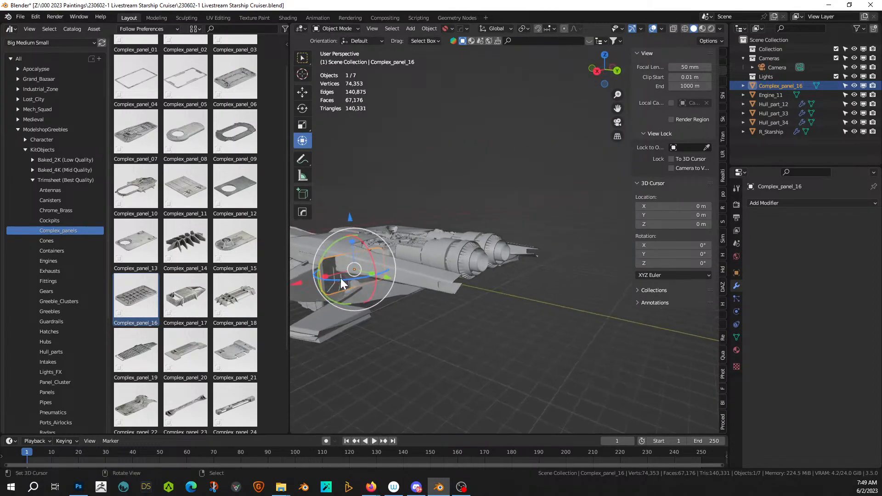
{"action": "key", "text": "g"}
{"action": "key", "text": "x"}
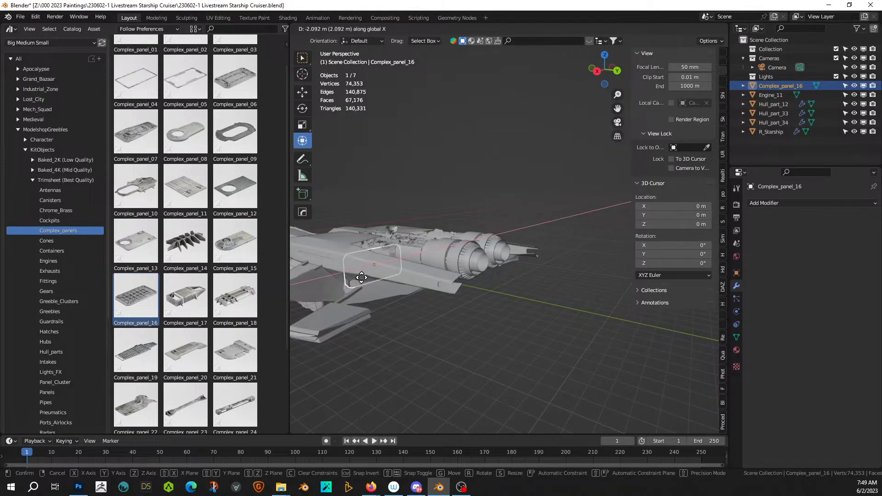
{"action": "left_click", "coordinate": [363, 277]}
- Reposition Complex_panel_16 in the back view so it covers the opening beside the engine
{"action": "key", "text": "ctrl+KP_1"}
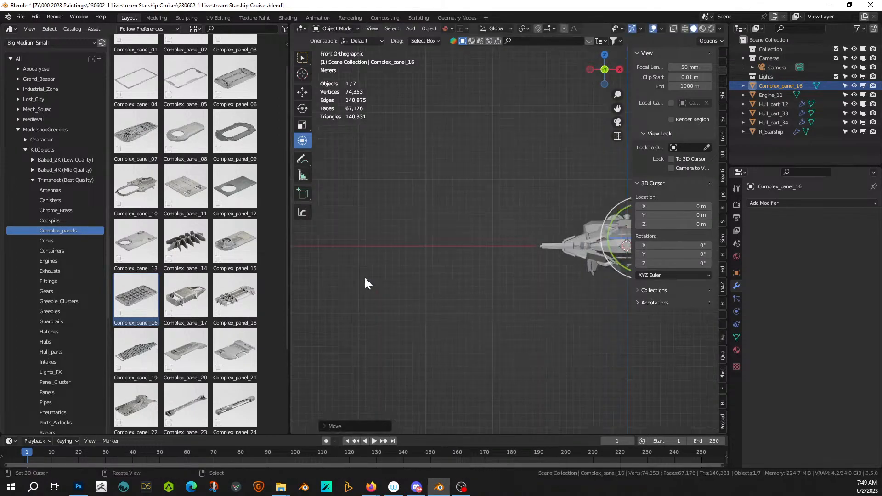
{"action": "scroll", "coordinate": [365, 278], "scroll_direction": "up", "scroll_amount": 6}
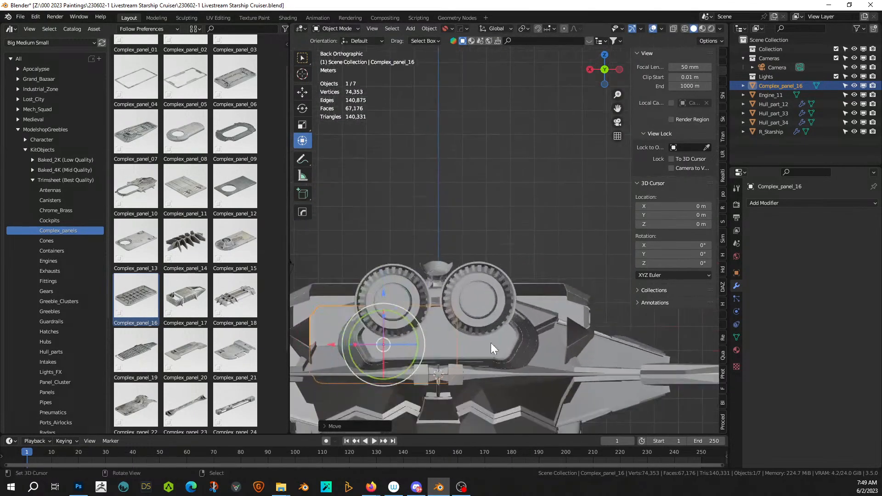
{"action": "middle_click_drag", "start_coordinate": [398, 349], "coordinate": [505, 348], "text": "shift"}
{"action": "key", "text": "g"}
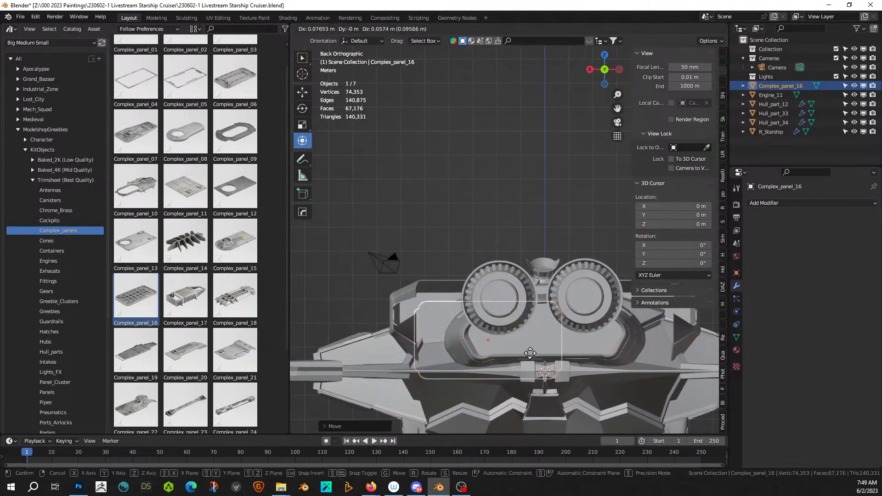
{"action": "left_click", "coordinate": [512, 336]}
- Scale Complex_panel_16 down slightly and shift it to fit the gap in the rear hull
{"action": "middle_click_drag", "start_coordinate": [512, 337], "coordinate": [542, 351]}
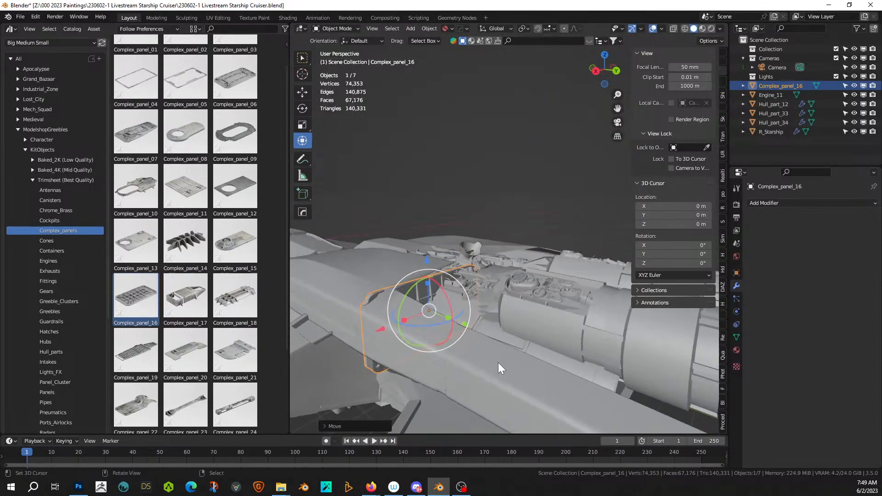
{"action": "key", "text": "s"}
{"action": "left_click", "coordinate": [448, 349]}
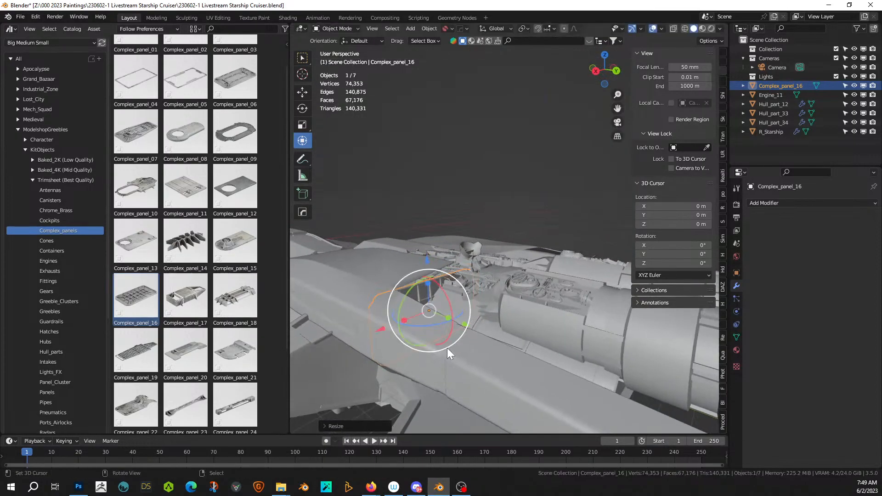
{"action": "key", "text": "g"}
{"action": "left_click", "coordinate": [478, 338]}
- Rotate and move Complex_panel_16 in the top view to line up with the slanted rear edge of the upper hull
{"action": "middle_click_drag", "start_coordinate": [479, 338], "coordinate": [517, 407]}
{"action": "key", "text": "KP_7"}
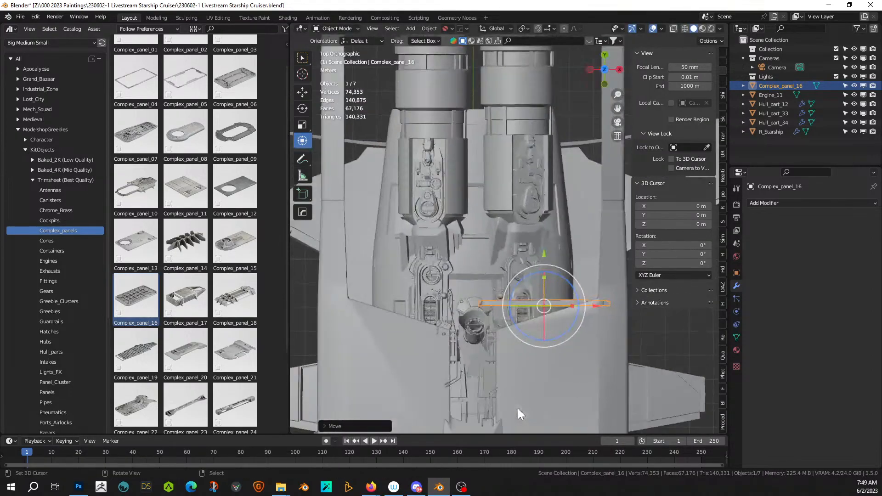
{"action": "key", "text": "r"}
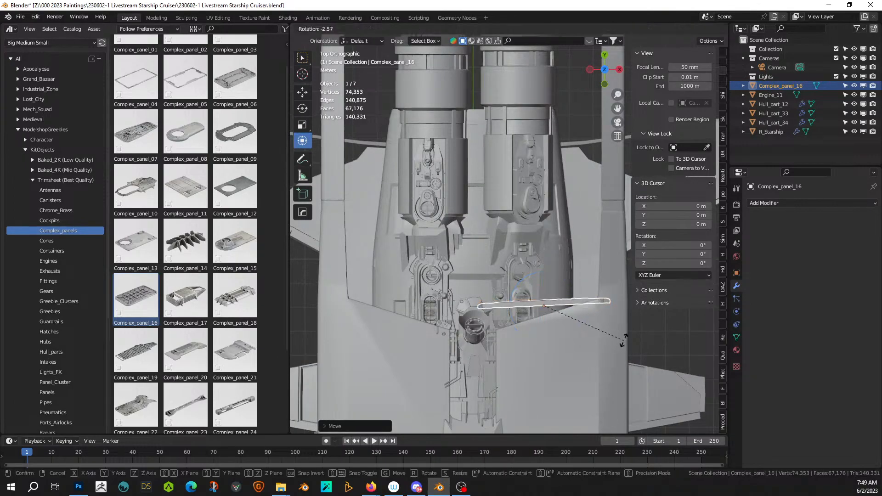
{"action": "left_click", "coordinate": [625, 324]}
{"action": "key", "text": "g"}
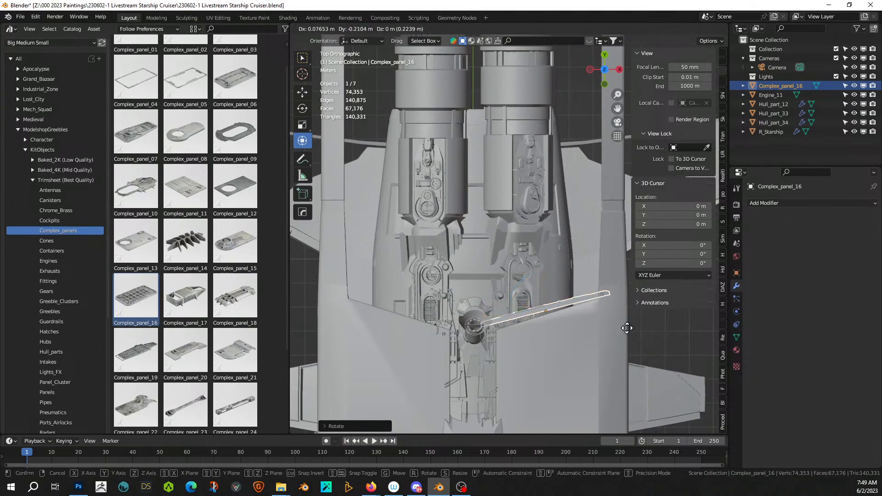
{"action": "left_click", "coordinate": [626, 342]}
{"action": "left_click", "coordinate": [638, 339]}
{"action": "key", "text": "g"}
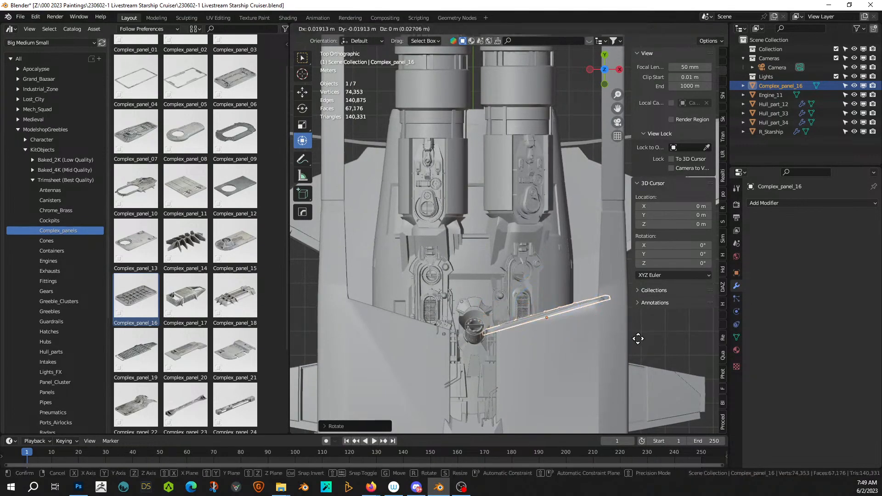
{"action": "left_click", "coordinate": [637, 341]}
- Mirror Complex_panel_16 across the X axis of R_Starship, clear the selection and save the file
{"action": "middle_click_drag", "start_coordinate": [637, 340], "coordinate": [370, 304]}
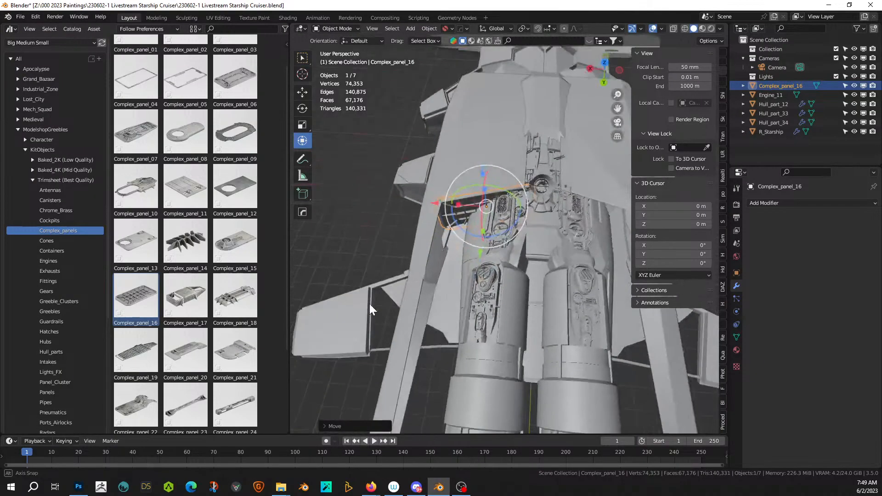
{"action": "scroll", "coordinate": [453, 171], "scroll_direction": "down", "scroll_amount": 4}
{"action": "left_click", "coordinate": [509, 92], "text": "shift"}
{"action": "key", "text": "alt+x"}
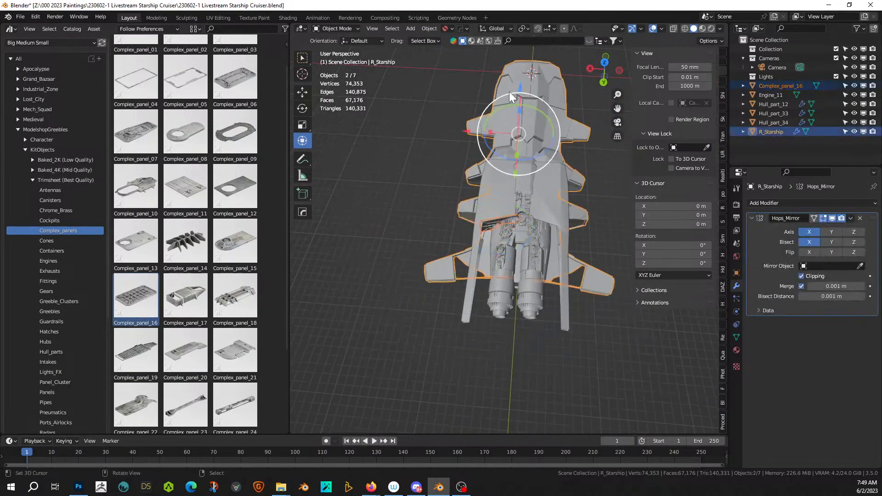
{"action": "left_click", "coordinate": [465, 71]}
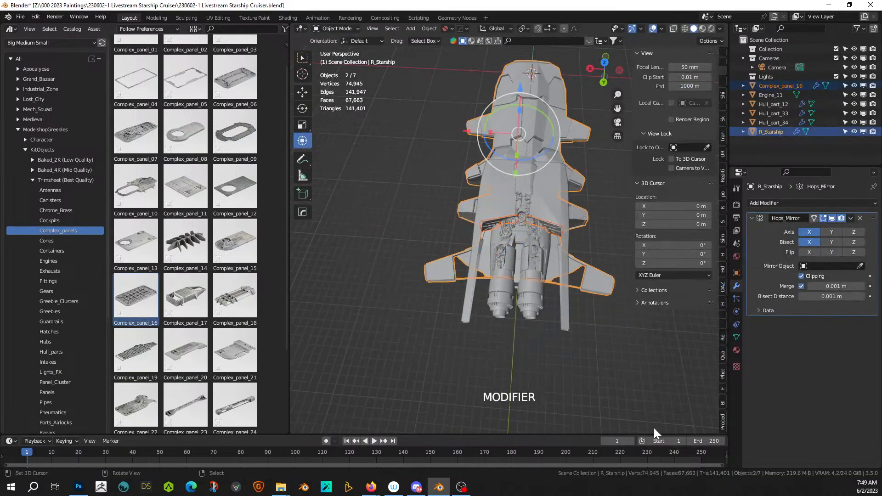
{"action": "left_click", "coordinate": [590, 389]}
{"action": "middle_click_drag", "start_coordinate": [555, 340], "coordinate": [586, 308]}
{"action": "key", "text": "ctrl+s"}
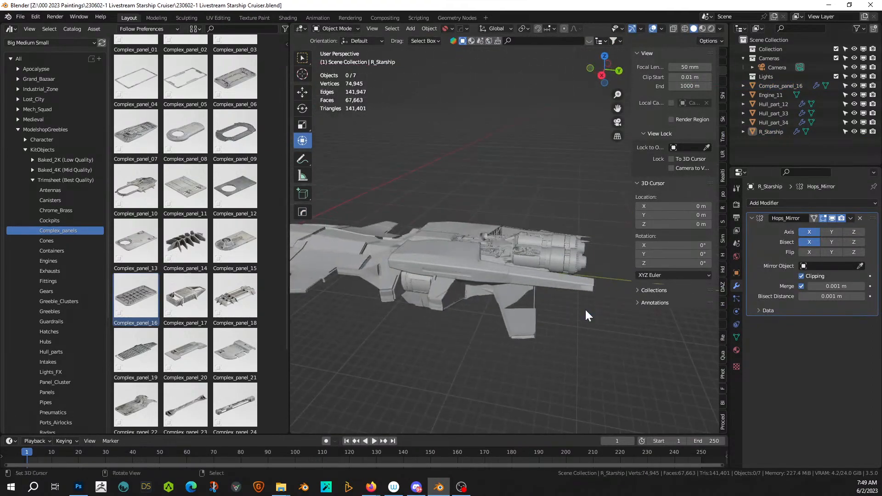
- Add Complex_panel_24 from the Complex_panels catalog onto the upper rear hull and frame it in the view
{"action": "middle_click_drag", "start_coordinate": [346, 346], "coordinate": [445, 389]}
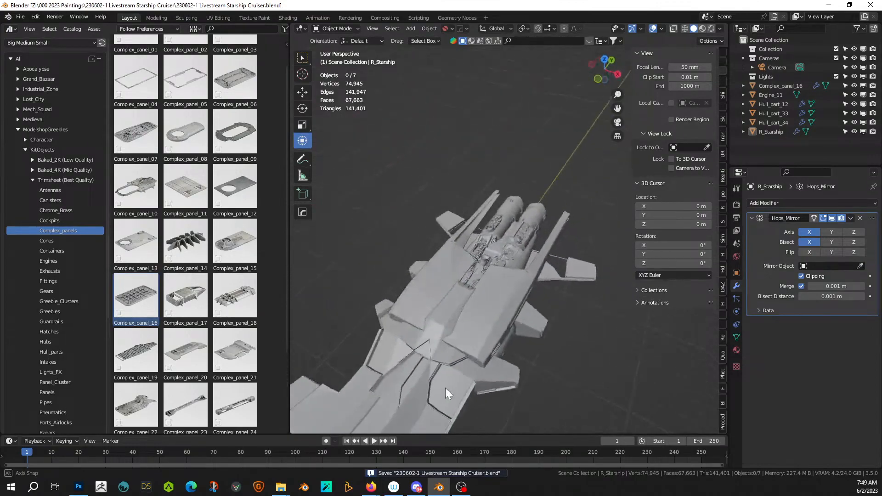
{"action": "scroll", "coordinate": [233, 346], "scroll_direction": "down", "scroll_amount": 2}
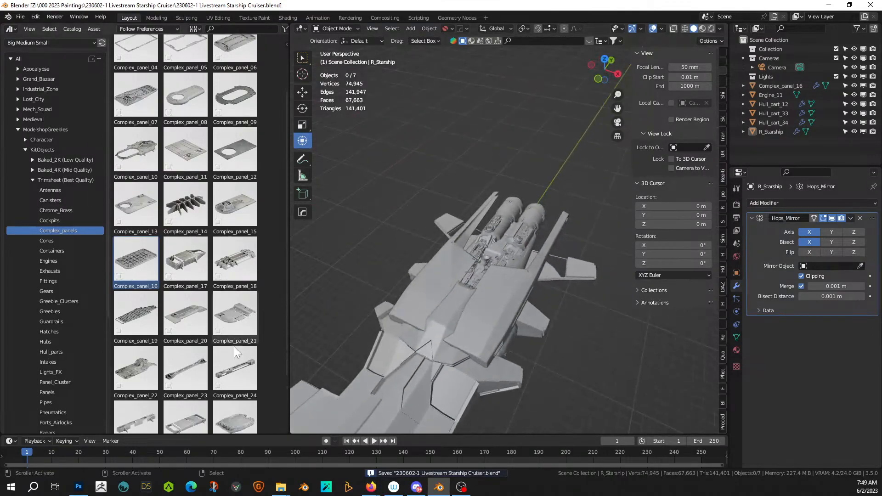
{"action": "left_click", "coordinate": [232, 374]}
{"action": "middle_click_drag", "start_coordinate": [410, 368], "coordinate": [371, 373]}
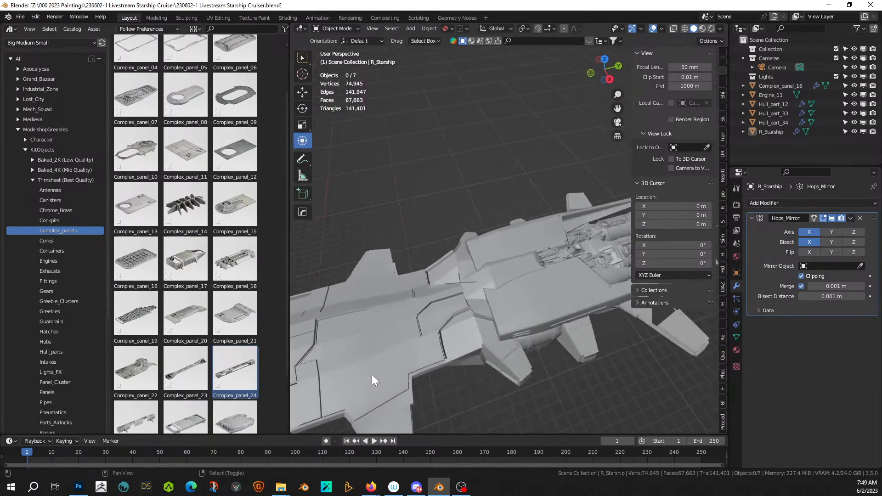
{"action": "left_click_drag", "start_coordinate": [553, 293], "coordinate": [563, 286]}
{"action": "key", "text": "KP_Decimal"}
{"action": "middle_click_drag", "start_coordinate": [563, 286], "coordinate": [492, 191]}
- Resize Complex_panel_24 and position it lengthwise on one side of the upper rear hull in the top view
{"action": "key", "text": "s"}
{"action": "left_click", "coordinate": [567, 277]}
{"action": "key", "text": "KP_7"}
{"action": "key", "text": "g"}
{"action": "left_click", "coordinate": [543, 293]}
- Lower Complex_panel_24 by about 0.23 m along Z onto the hull surface
{"action": "key", "text": "g"}
{"action": "key", "text": "z"}
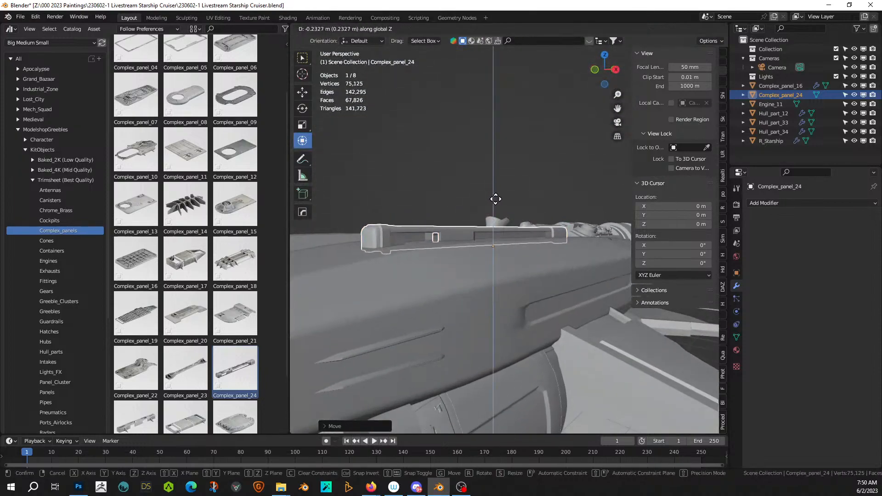
{"action": "left_click", "coordinate": [495, 197]}
- Mirror Complex_panel_24 across the X axis of R_Starship and save the file
{"action": "middle_click_drag", "start_coordinate": [495, 198], "coordinate": [511, 257]}
{"action": "right_click", "coordinate": [472, 380], "text": "shift"}
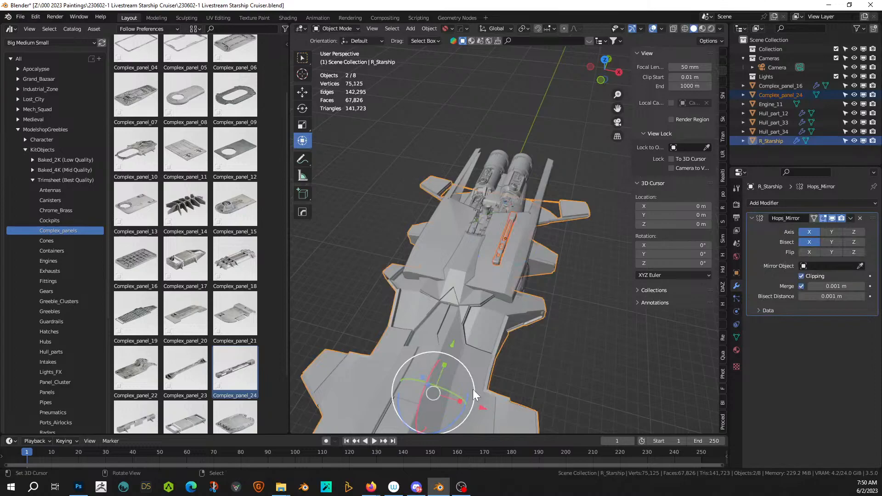
{"action": "key", "text": "alt+x"}
{"action": "scroll", "coordinate": [473, 390], "scroll_direction": "down", "scroll_amount": 3}
{"action": "left_click", "coordinate": [498, 401]}
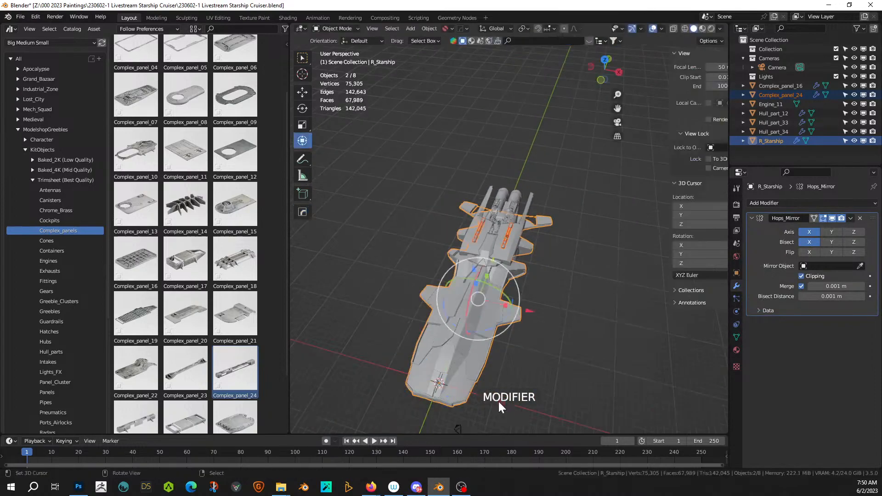
{"action": "key", "text": "ctrl+s"}
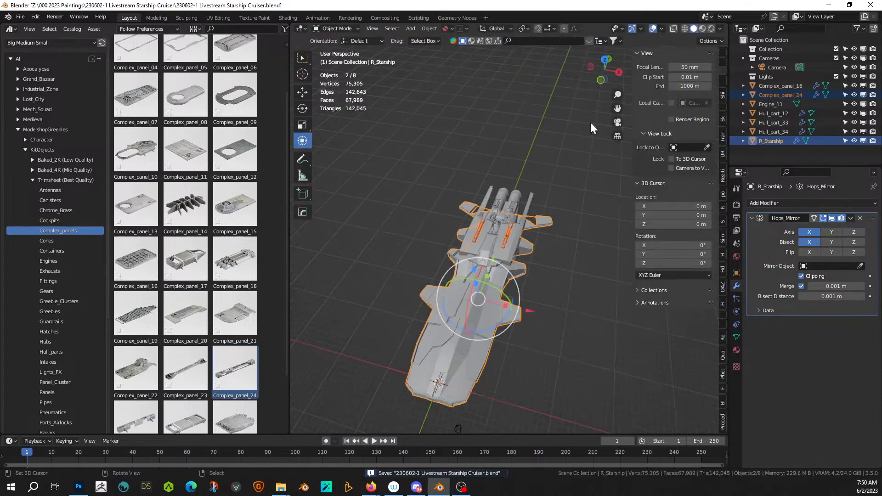
{"action": "middle_click_drag", "start_coordinate": [416, 275], "coordinate": [448, 280]}
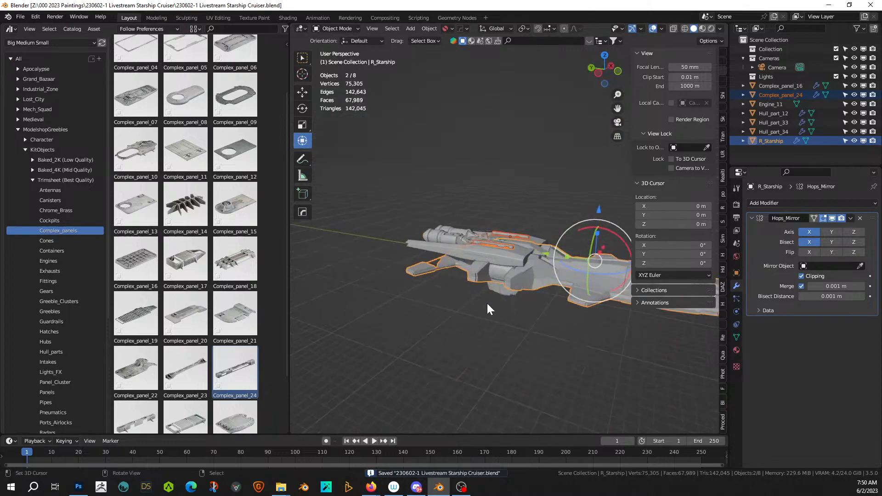
- Select R_Starship and switch the viewport to rendered shading
{"action": "scroll", "coordinate": [426, 304], "scroll_direction": "up", "scroll_amount": 6}
{"action": "left_click", "coordinate": [453, 178]}
{"action": "middle_click_drag", "start_coordinate": [463, 176], "coordinate": [428, 174]}
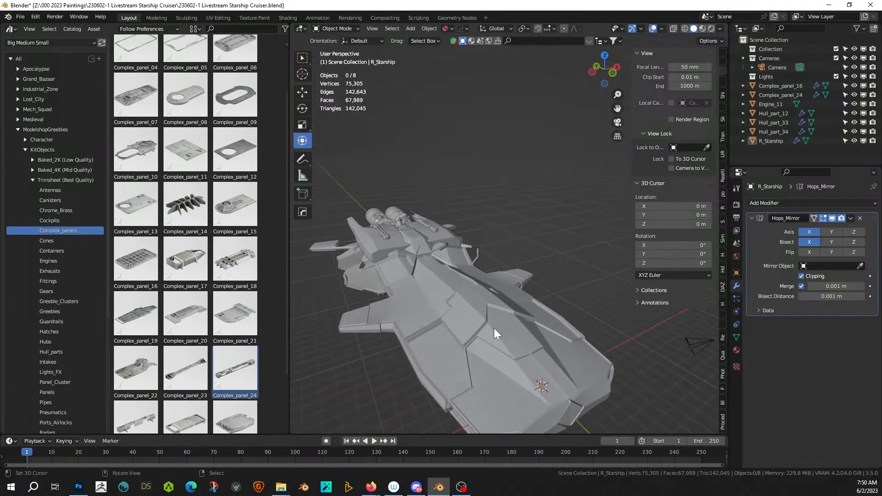
{"action": "middle_click_drag", "start_coordinate": [506, 330], "coordinate": [647, 305]}
{"action": "scroll", "coordinate": [604, 329], "scroll_direction": "down", "scroll_amount": 4}
{"action": "middle_click_drag", "start_coordinate": [605, 330], "coordinate": [574, 351]}
{"action": "right_click", "coordinate": [594, 324]}
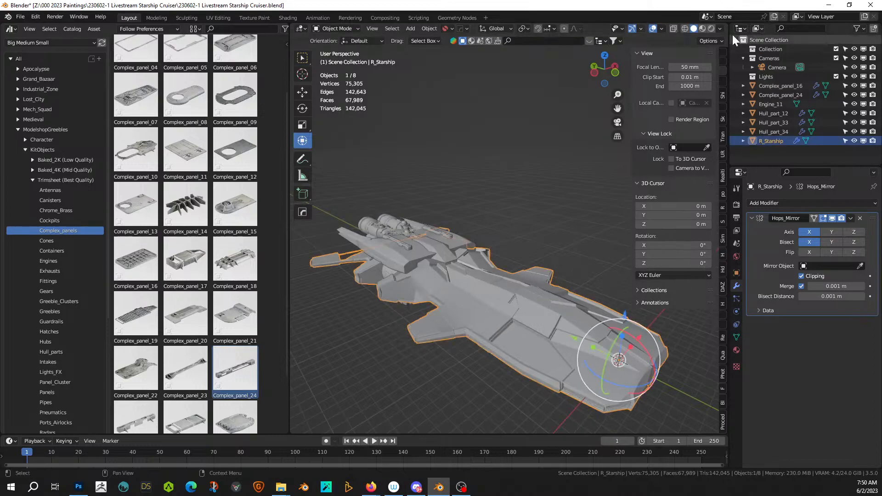
{"action": "left_click", "coordinate": [710, 27]}
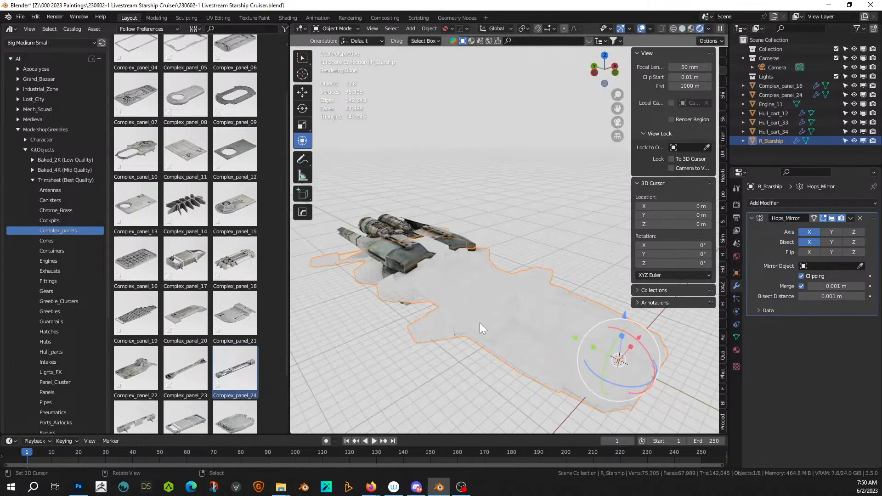
- UV-map all faces of R_Starship with Cube Projection and return to Object Mode
{"action": "key", "text": "Tab"}
{"action": "key", "text": "a"}
{"action": "key", "text": "u"}
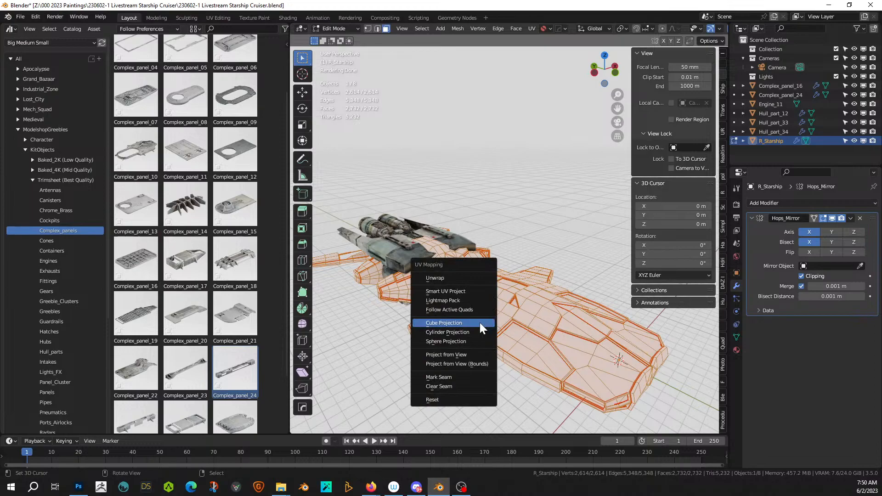
{"action": "left_click", "coordinate": [480, 323]}
{"action": "key", "text": "Tab"}
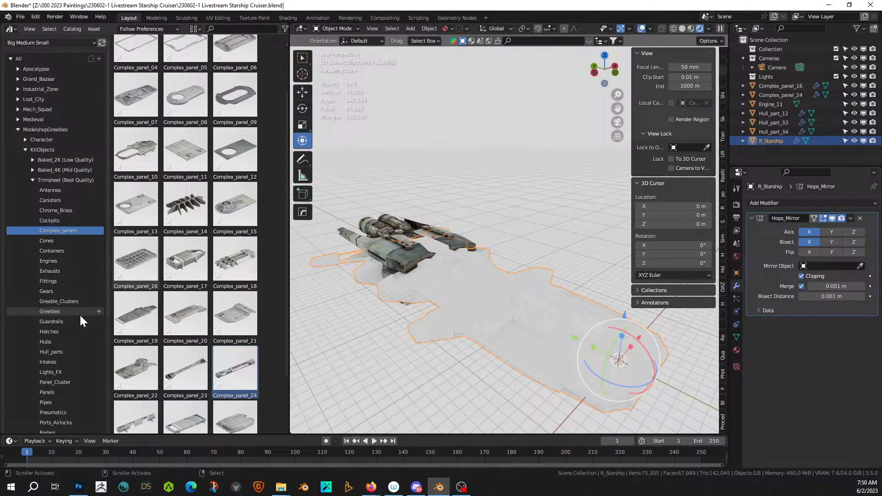
- Show the Technouveau Shader Materials catalog with large asset previews
{"action": "scroll", "coordinate": [79, 313], "scroll_direction": "down", "scroll_amount": 4}
{"action": "scroll", "coordinate": [81, 319], "scroll_direction": "down", "scroll_amount": 5}
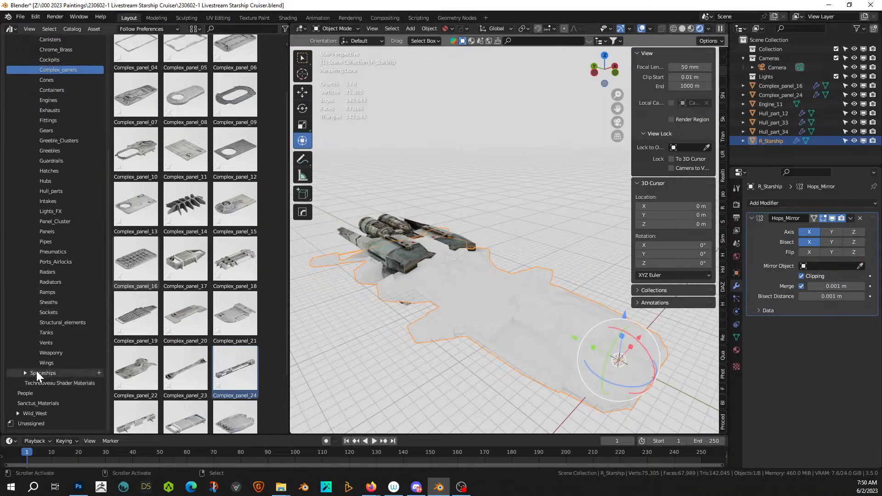
{"action": "left_click", "coordinate": [47, 382]}
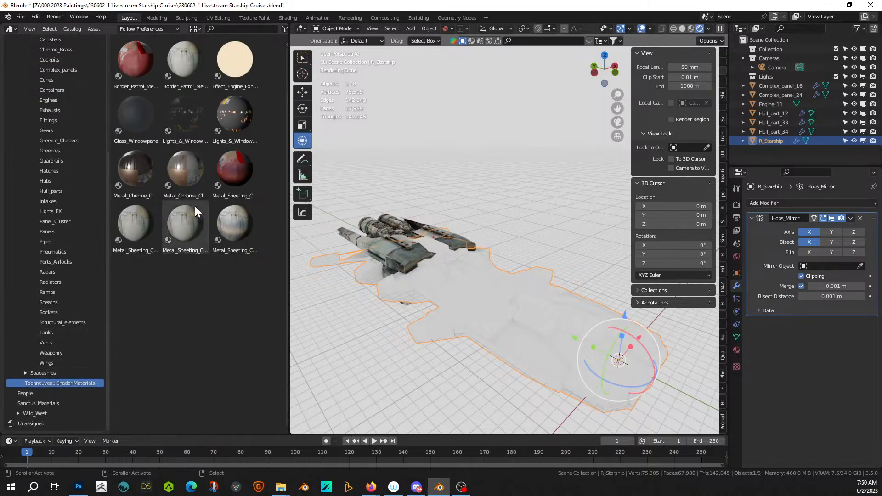
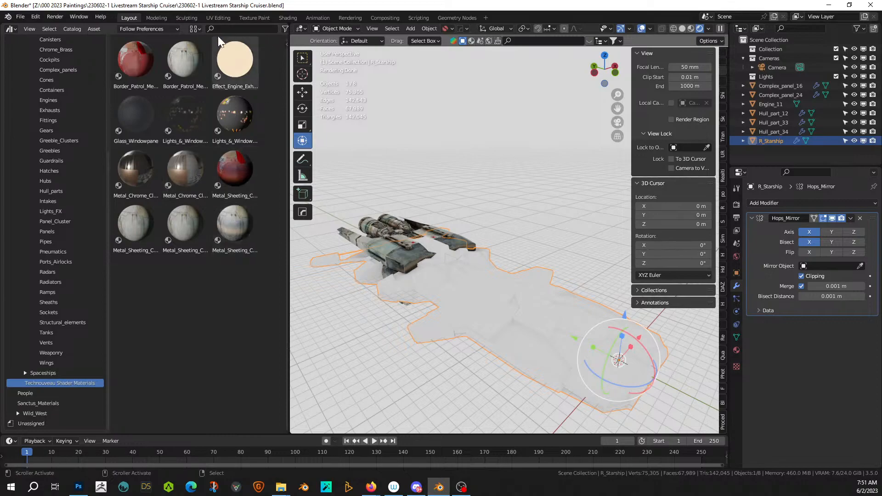
{"action": "left_click", "coordinate": [200, 29]}
{"action": "left_click", "coordinate": [201, 45]}
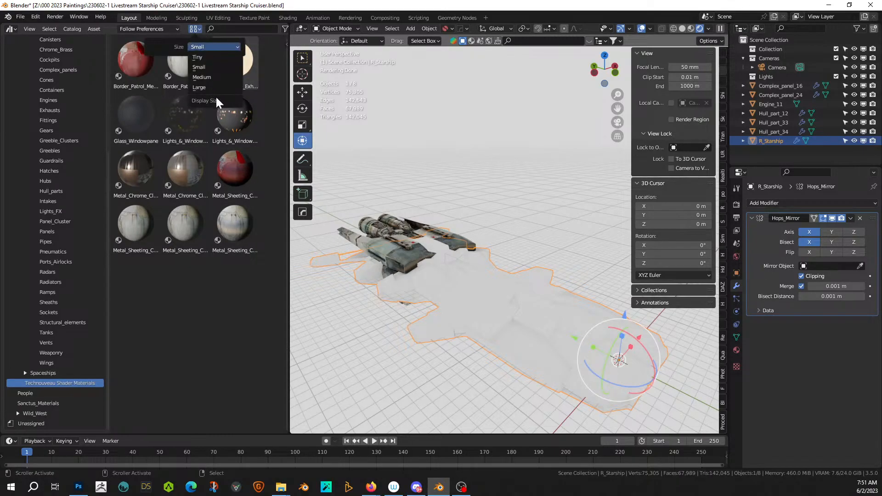
{"action": "left_click", "coordinate": [211, 85]}
- Apply the Metal_Sheeting_Classic_Scifi_Standard material to R_Starship
{"action": "scroll", "coordinate": [175, 376], "scroll_direction": "down", "scroll_amount": 15}
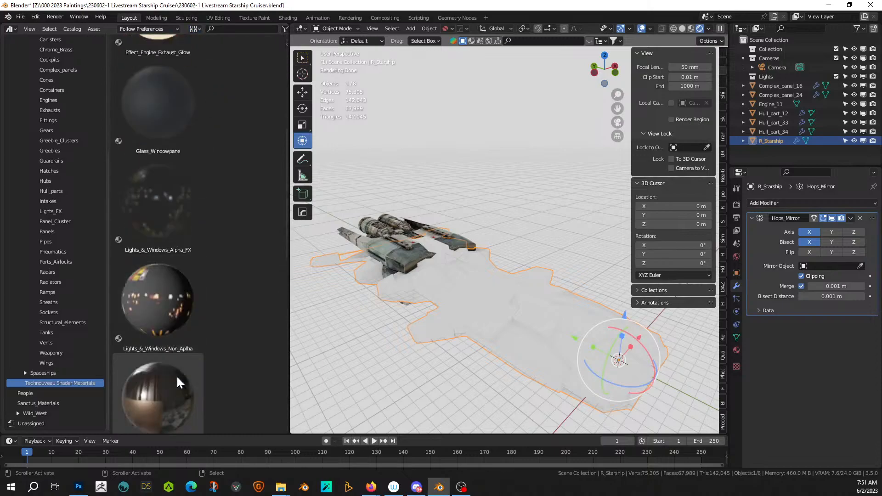
{"action": "scroll", "coordinate": [177, 376], "scroll_direction": "down", "scroll_amount": 8}
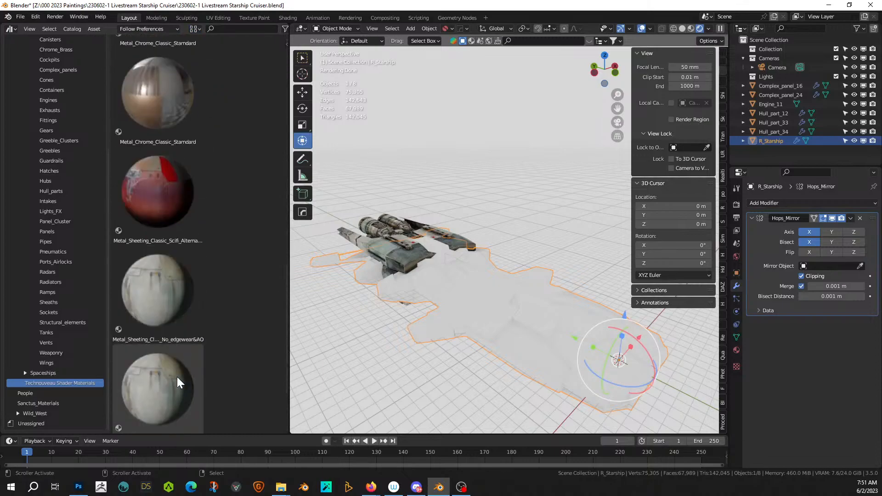
{"action": "scroll", "coordinate": [177, 377], "scroll_direction": "down", "scroll_amount": 1}
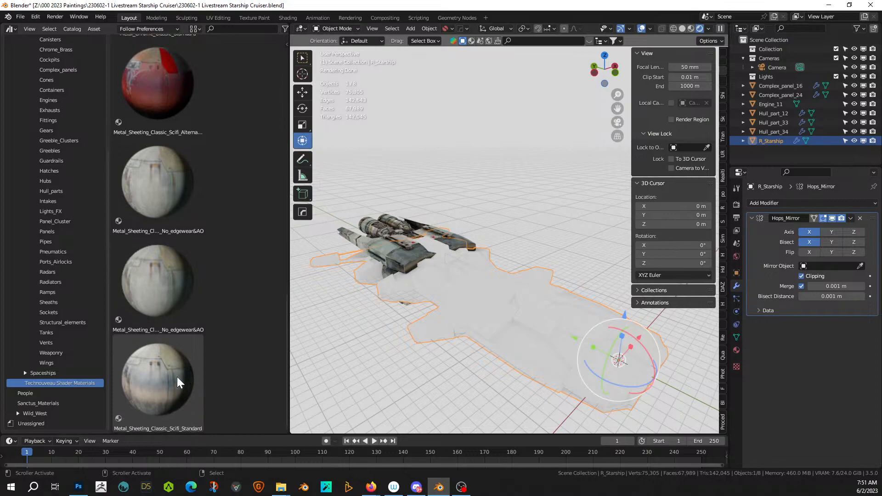
{"action": "left_click_drag", "start_coordinate": [169, 399], "coordinate": [464, 302]}
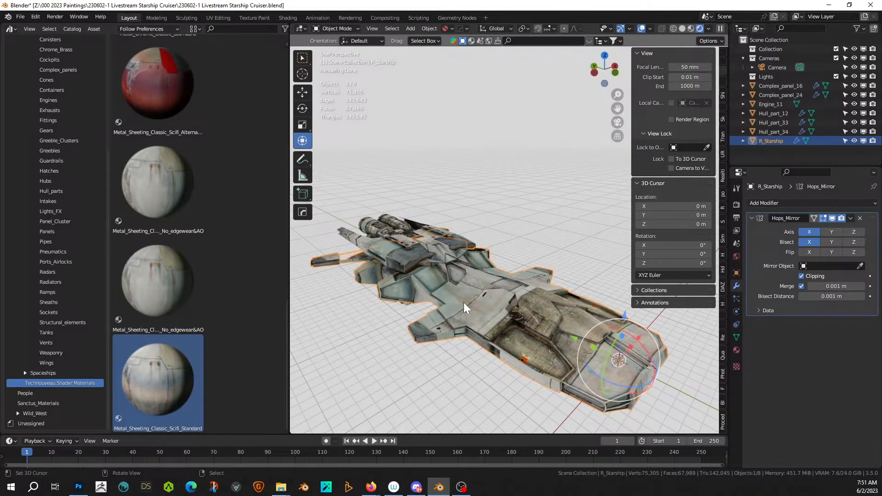
- In Edit Mode, select only the three top faces of the raised central panel on R_Starship's forward hull
{"action": "middle_click_drag", "start_coordinate": [528, 304], "coordinate": [484, 310]}
{"action": "scroll", "coordinate": [482, 350], "scroll_direction": "up", "scroll_amount": 5}
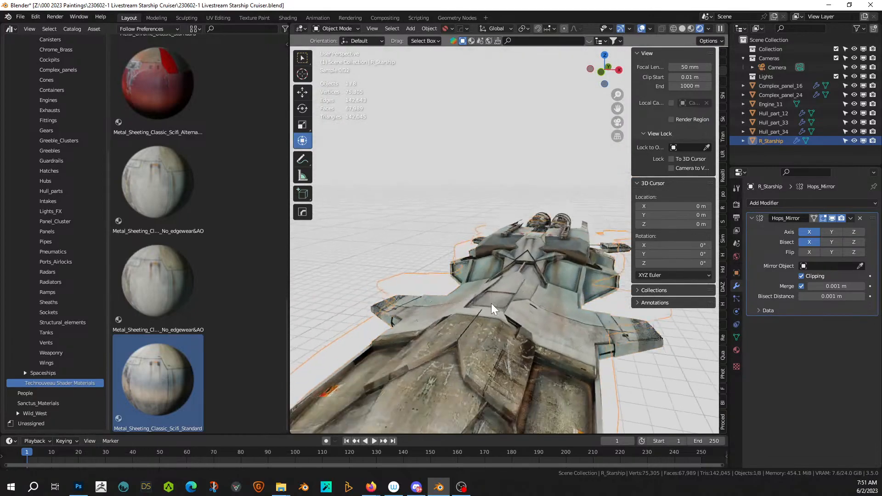
{"action": "middle_click_drag", "start_coordinate": [470, 344], "coordinate": [503, 346]}
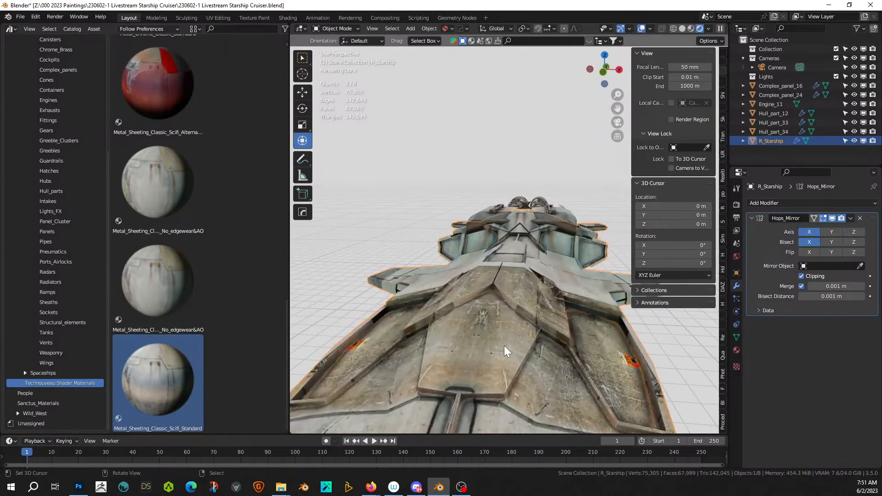
{"action": "key", "text": "Tab"}
{"action": "left_click", "coordinate": [497, 344]}
{"action": "left_click", "coordinate": [484, 322], "text": "shift"}
{"action": "left_click", "coordinate": [494, 301], "text": "shift"}
{"action": "scroll", "coordinate": [495, 330], "scroll_direction": "up", "scroll_amount": 5}
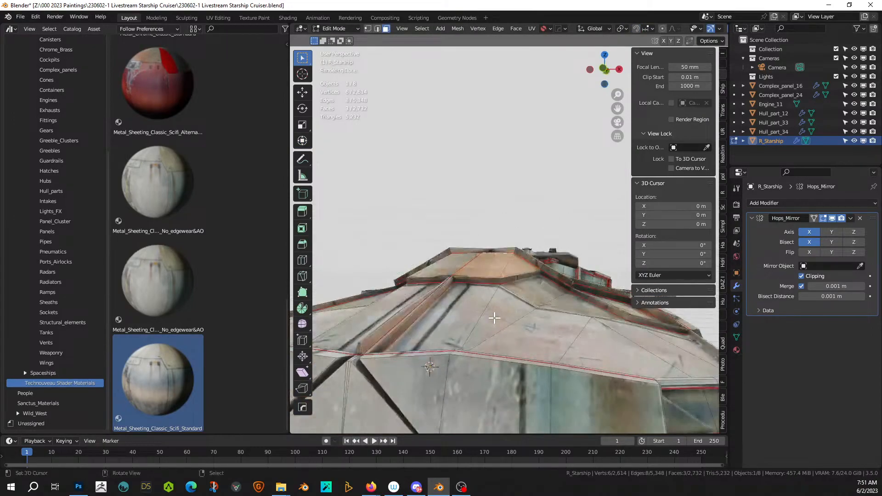
{"action": "left_click", "coordinate": [479, 314], "text": "shift"}
{"action": "left_click", "coordinate": [507, 308], "text": "shift"}
{"action": "middle_click_drag", "start_coordinate": [508, 308], "coordinate": [548, 288]}
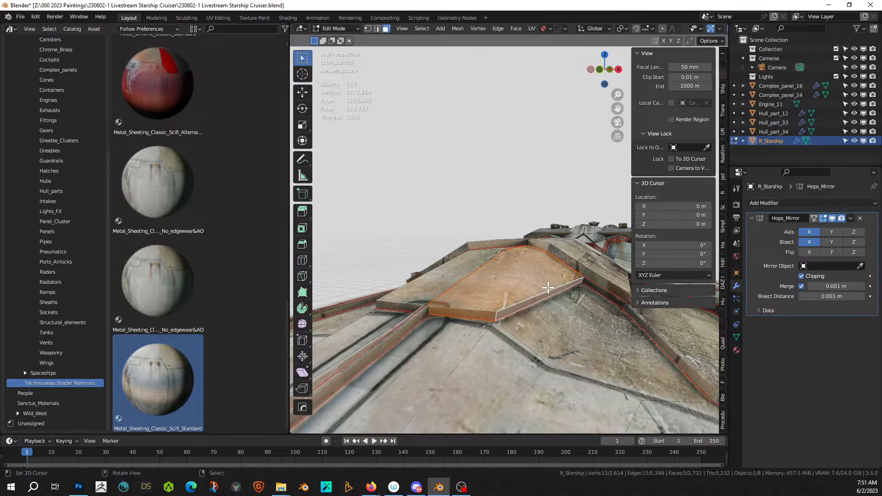
{"action": "left_click", "coordinate": [516, 281]}
{"action": "left_click", "coordinate": [549, 276], "text": "shift"}
{"action": "middle_click_drag", "start_coordinate": [549, 276], "coordinate": [529, 307]}
{"action": "left_click", "coordinate": [529, 307], "text": "shift"}
- Add a second, empty material slot to R_Starship and assign the selected panel faces to it
{"action": "left_click", "coordinate": [737, 349]}
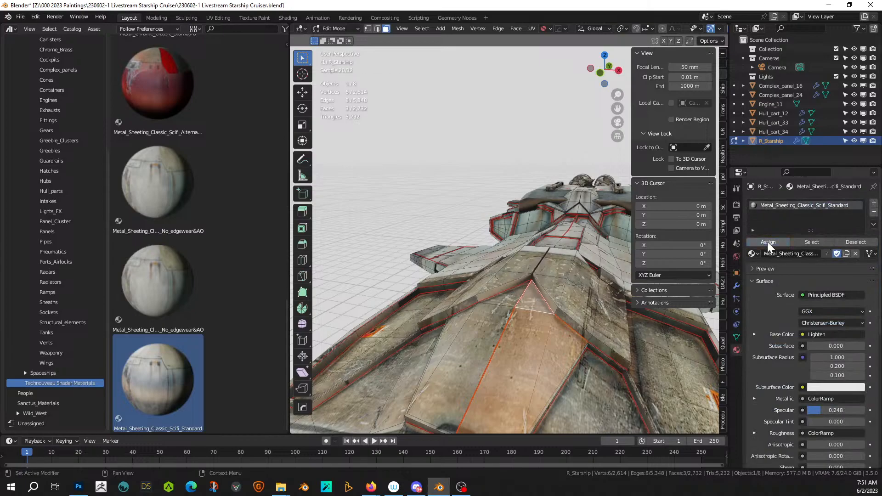
{"action": "left_click", "coordinate": [875, 203]}
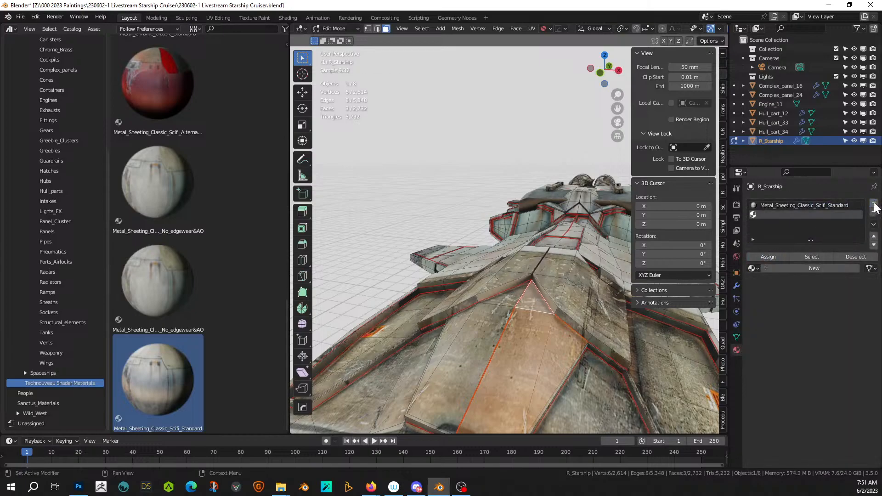
{"action": "left_click", "coordinate": [771, 255]}
{"action": "middle_click_drag", "start_coordinate": [496, 299], "coordinate": [524, 286]}
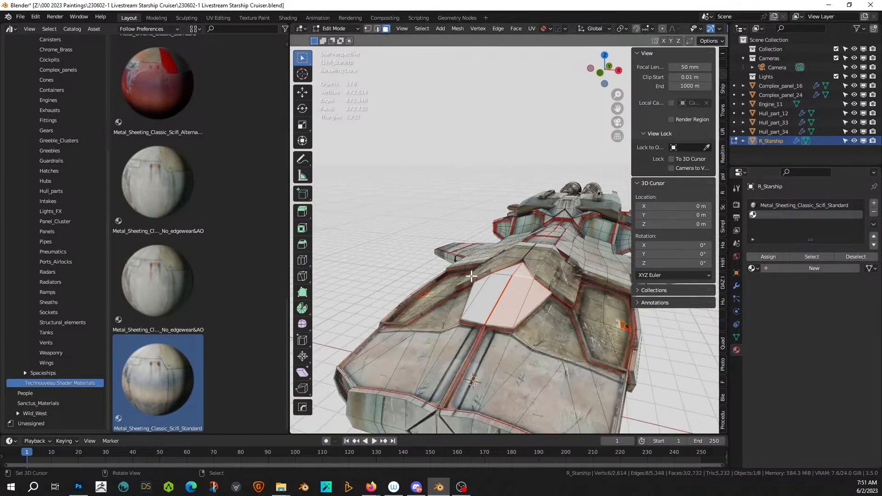
- Put Scratched Dirty Glass from the Seth Created catalog of the 00 Blender Shaders library into the second material slot
{"action": "scroll", "coordinate": [179, 204], "scroll_direction": "up", "scroll_amount": 10}
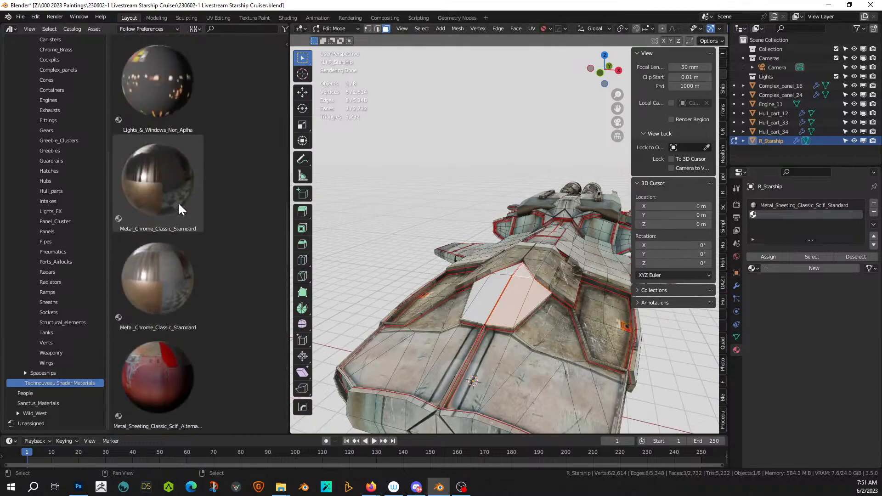
{"action": "scroll", "coordinate": [179, 202], "scroll_direction": "up", "scroll_amount": 10}
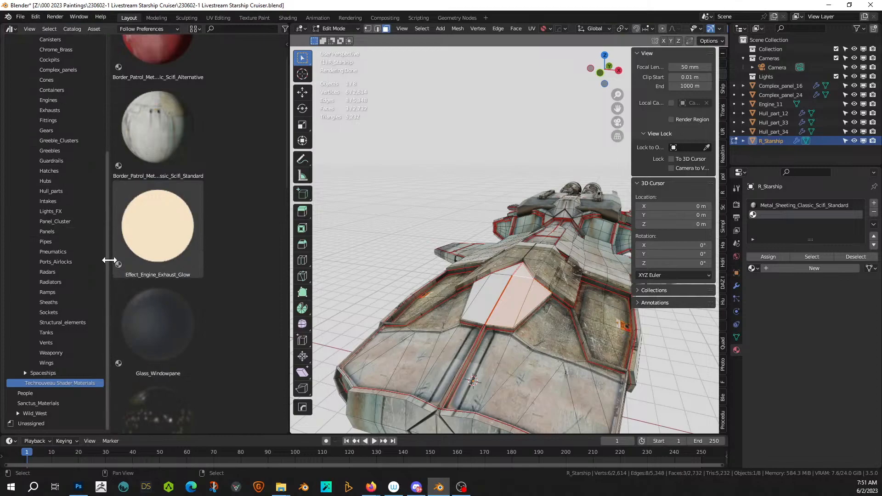
{"action": "scroll", "coordinate": [106, 241], "scroll_direction": "up", "scroll_amount": 8}
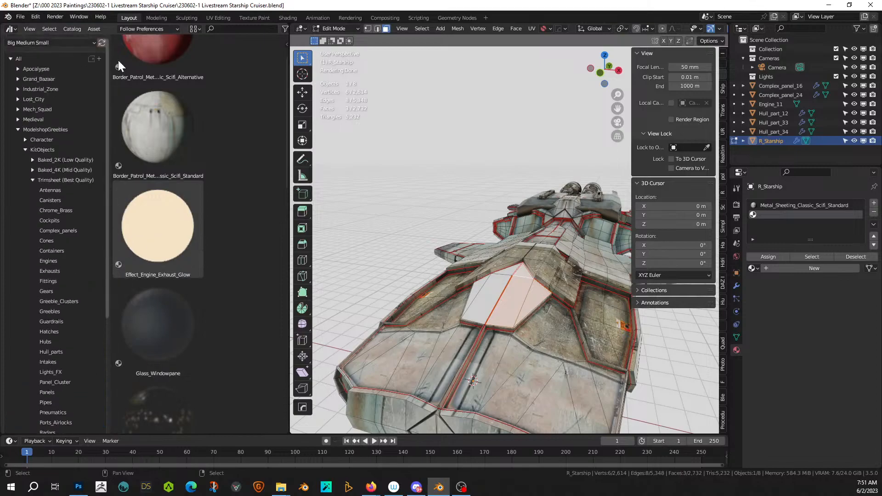
{"action": "left_click", "coordinate": [37, 42]}
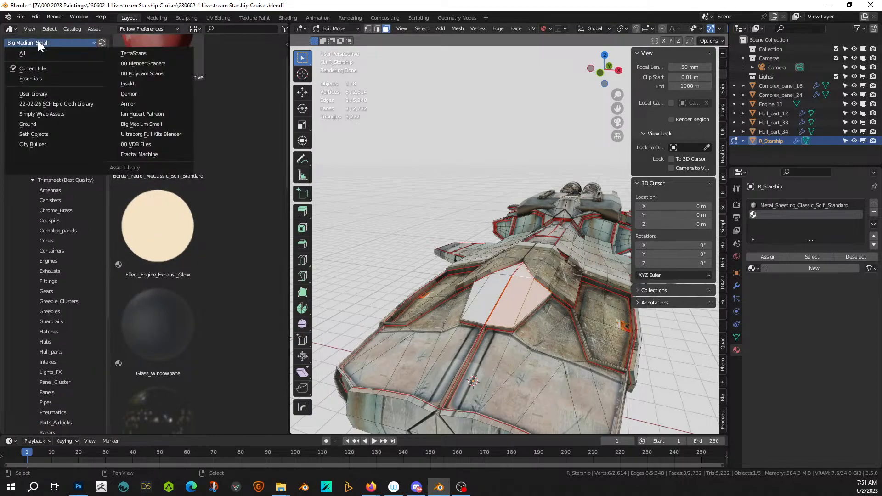
{"action": "left_click", "coordinate": [166, 65]}
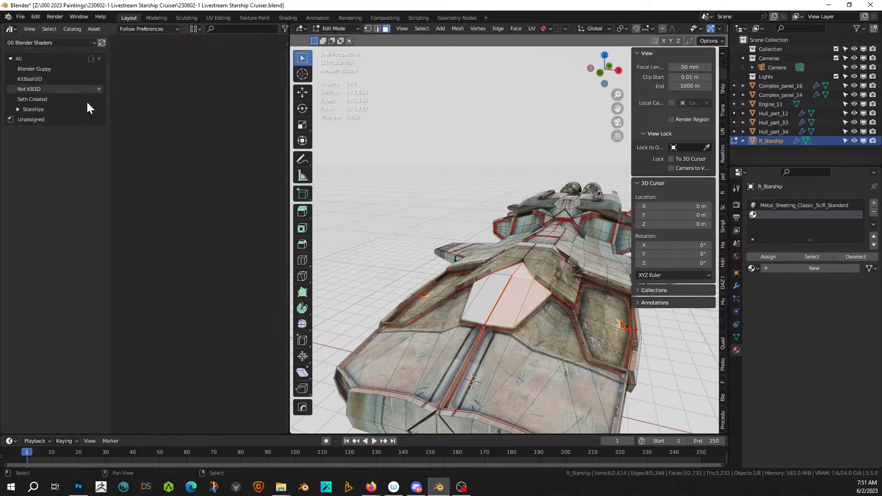
{"action": "left_click", "coordinate": [25, 98]}
{"action": "scroll", "coordinate": [198, 243], "scroll_direction": "down", "scroll_amount": 10}
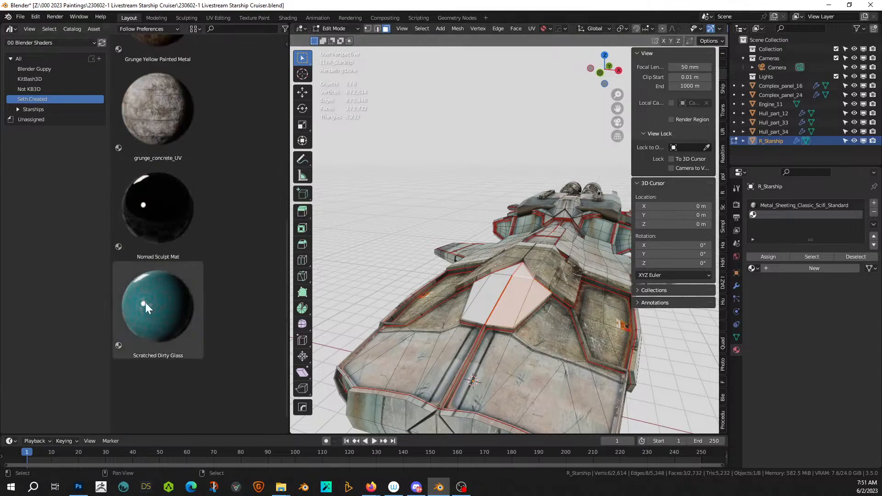
{"action": "left_click_drag", "start_coordinate": [168, 304], "coordinate": [804, 265]}
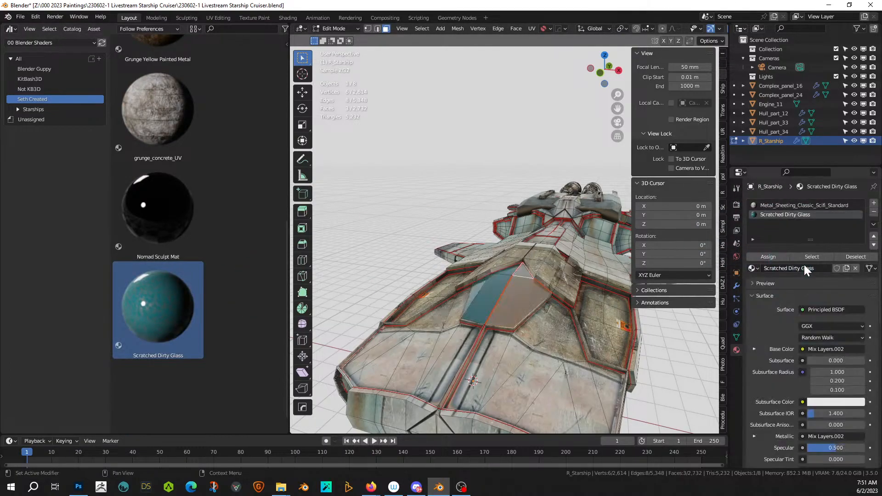
- Bevel the four dividing edges inside the glass window to form narrow frame strips
{"action": "key", "text": "alt+a"}
{"action": "scroll", "coordinate": [391, 130], "scroll_direction": "down", "scroll_amount": 3}
{"action": "middle_click_drag", "start_coordinate": [390, 130], "coordinate": [582, 153]}
{"action": "scroll", "coordinate": [459, 139], "scroll_direction": "up", "scroll_amount": 3}
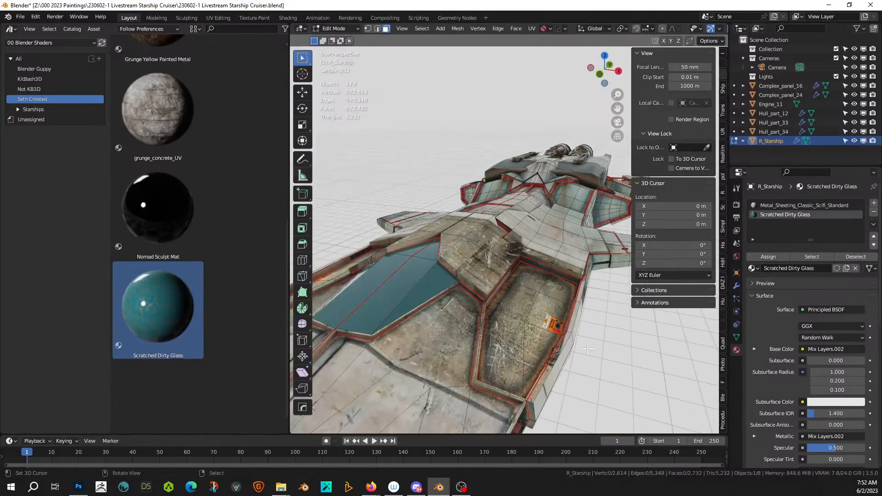
{"action": "middle_click_drag", "start_coordinate": [473, 302], "coordinate": [507, 274]}
{"action": "key", "text": "2"}
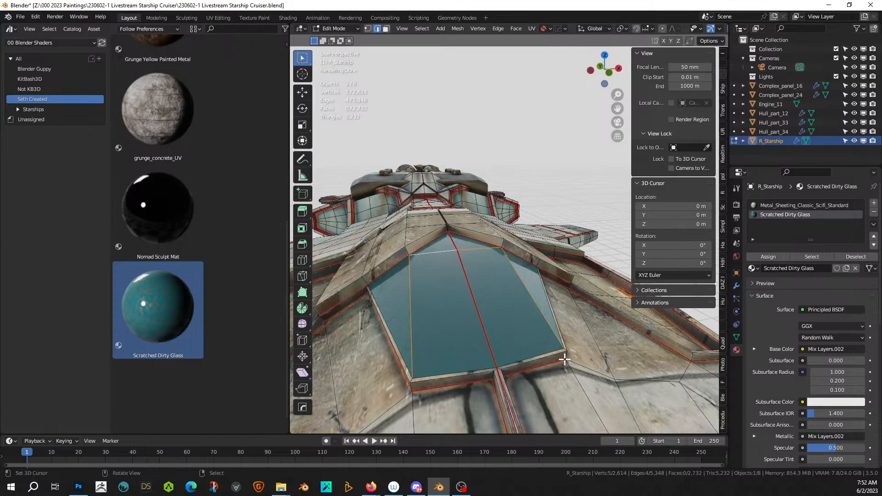
{"action": "key", "text": "ctrl+b"}
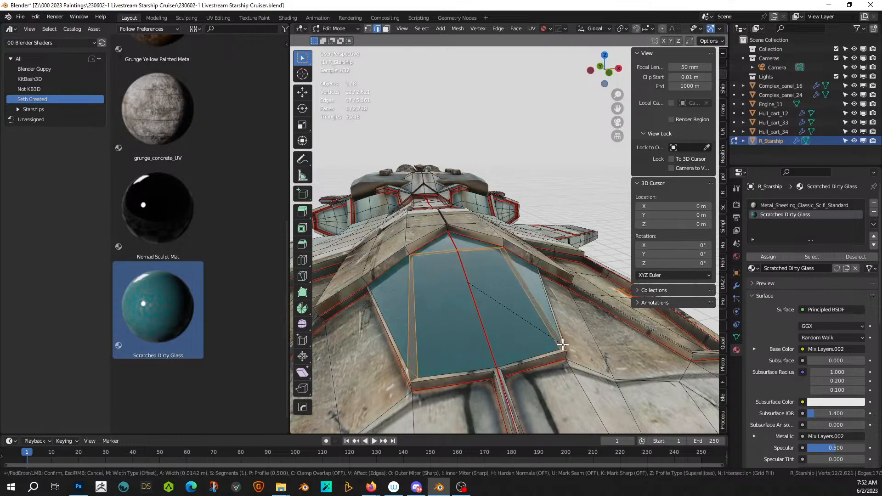
{"action": "left_click", "coordinate": [560, 344]}
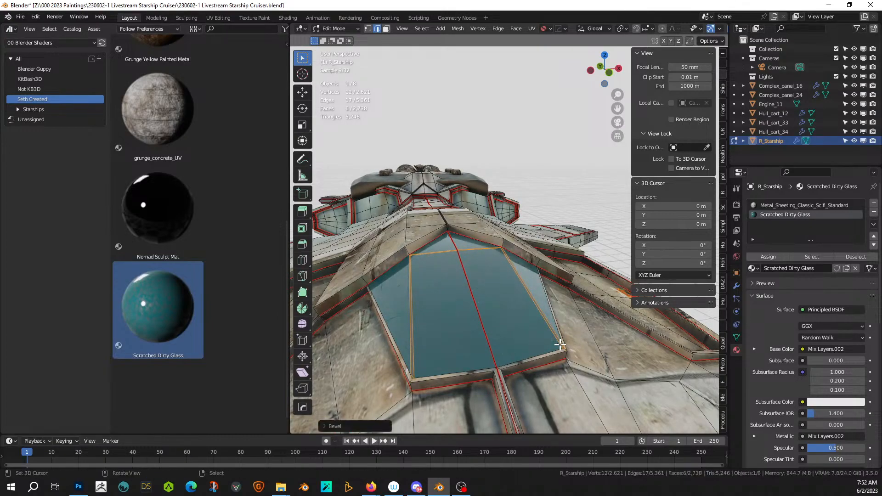
- Assign Metal_Sheeting_Classic_Scifi_Standard to the beveled window strips and clear the selection
{"action": "left_click", "coordinate": [785, 209]}
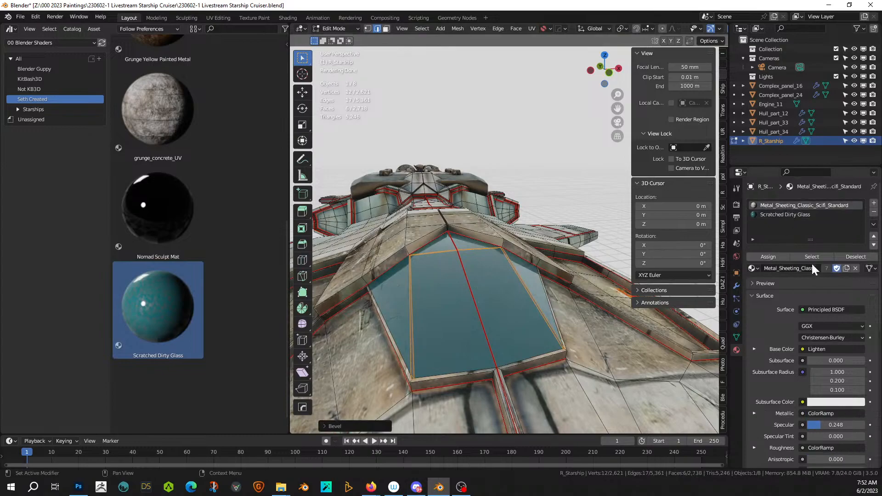
{"action": "left_click", "coordinate": [770, 257]}
{"action": "key", "text": "alt+a"}
- Examine the framed glass window and the textured forward hull from several angles
{"action": "middle_click_drag", "start_coordinate": [441, 220], "coordinate": [422, 165]}
{"action": "scroll", "coordinate": [375, 202], "scroll_direction": "up", "scroll_amount": 3}
{"action": "scroll", "coordinate": [431, 178], "scroll_direction": "down", "scroll_amount": 3}
{"action": "scroll", "coordinate": [439, 160], "scroll_direction": "up", "scroll_amount": 2}
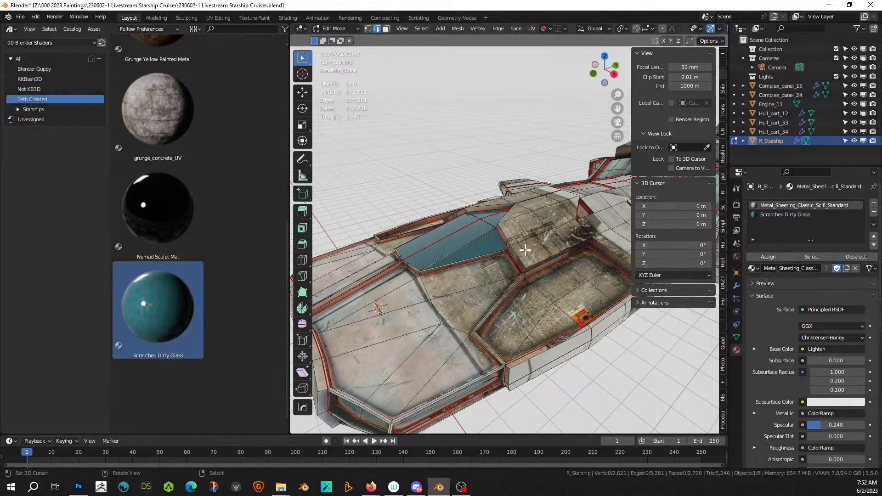
{"action": "scroll", "coordinate": [451, 257], "scroll_direction": "up", "scroll_amount": 2}
{"action": "scroll", "coordinate": [476, 252], "scroll_direction": "down", "scroll_amount": 2}
{"action": "middle_click_drag", "start_coordinate": [463, 222], "coordinate": [498, 257]}
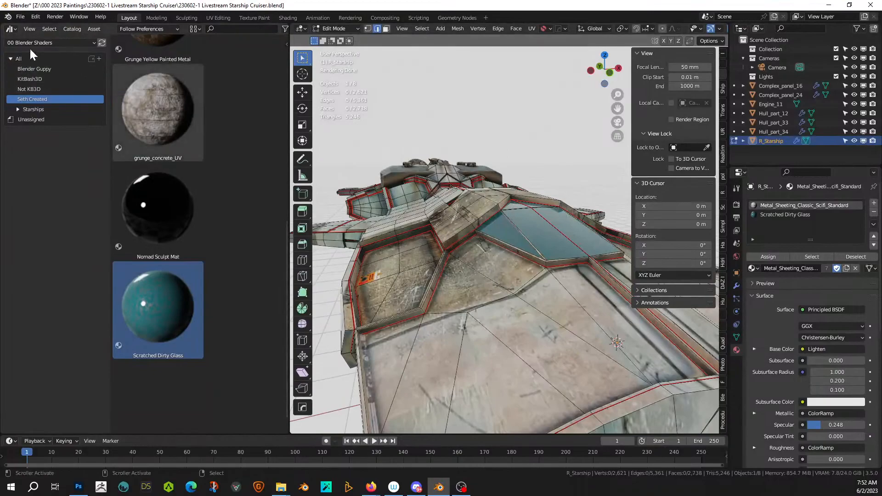
- Browse the Big Medium Small library to ModelshopGreebles, KitObjects, Trimsheet (Best Quality)
{"action": "left_click", "coordinate": [44, 43]}
{"action": "left_click", "coordinate": [167, 125]}
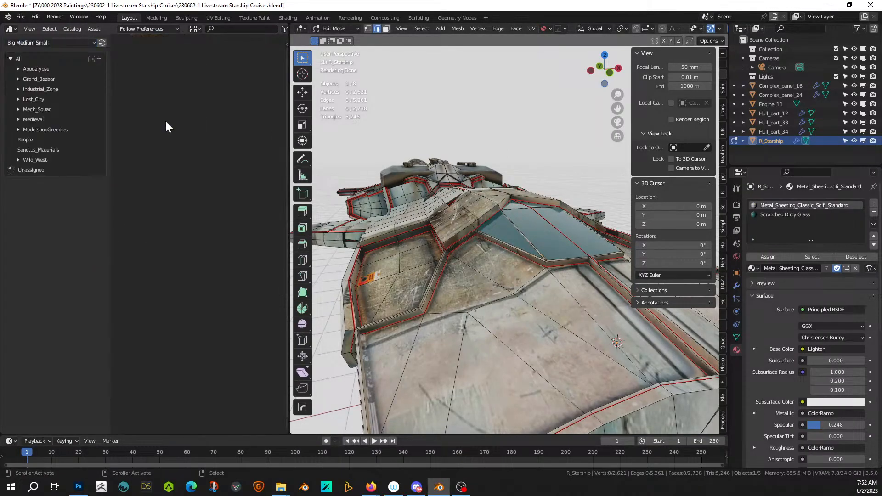
{"action": "left_click", "coordinate": [16, 131]}
{"action": "left_click", "coordinate": [24, 160]}
{"action": "left_click", "coordinate": [73, 190]}
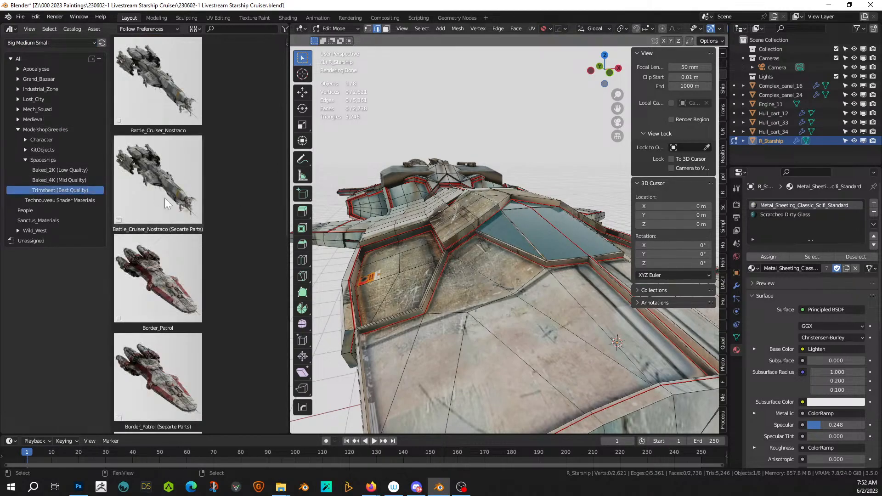
{"action": "left_click", "coordinate": [26, 149]}
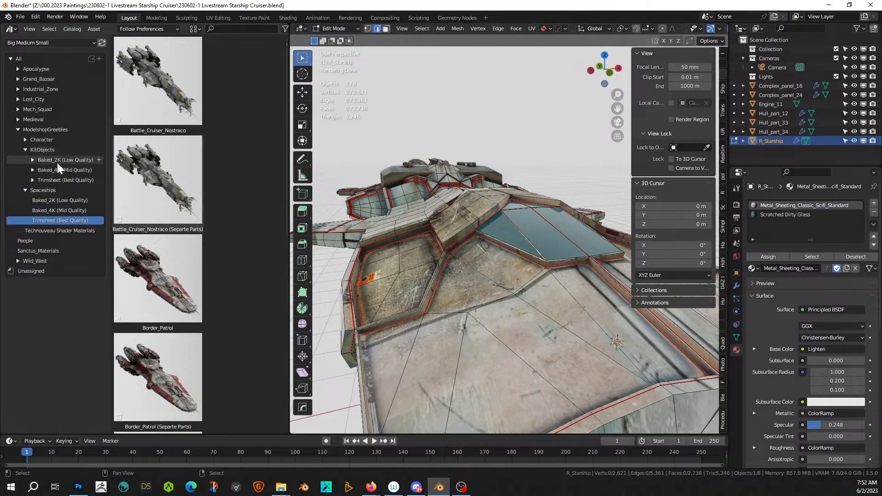
{"action": "left_click", "coordinate": [57, 179]}
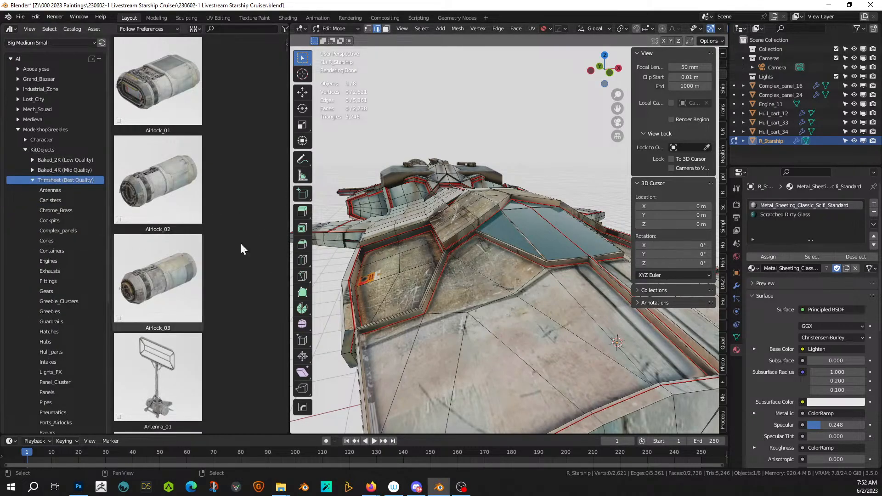
- Leave Edit Mode on the hull and list the Trimsheet Engines parts with smaller thumbnails
{"action": "scroll", "coordinate": [505, 258], "scroll_direction": "down", "scroll_amount": 3}
{"action": "mouse_move", "coordinate": [505, 257]}
{"action": "middle_mouse_down"}
{"action": "mouse_move", "coordinate": [539, 277]}
{"action": "mouse_move", "coordinate": [464, 299]}
{"action": "mouse_move", "coordinate": [460, 288]}
{"action": "mouse_move", "coordinate": [491, 260]}
{"action": "mouse_move", "coordinate": [538, 264]}
{"action": "mouse_move", "coordinate": [459, 273]}
{"action": "mouse_move", "coordinate": [504, 244]}
{"action": "mouse_move", "coordinate": [501, 257]}
{"action": "mouse_move", "coordinate": [536, 219]}
{"action": "mouse_move", "coordinate": [556, 269]}
{"action": "mouse_move", "coordinate": [540, 328]}
{"action": "mouse_move", "coordinate": [501, 335]}
{"action": "mouse_move", "coordinate": [523, 214]}
{"action": "mouse_move", "coordinate": [471, 302]}
{"action": "mouse_move", "coordinate": [492, 264]}
{"action": "middle_mouse_up"}
{"action": "key", "text": "Tab"}
{"action": "middle_click_drag", "start_coordinate": [508, 207], "coordinate": [380, 277]}
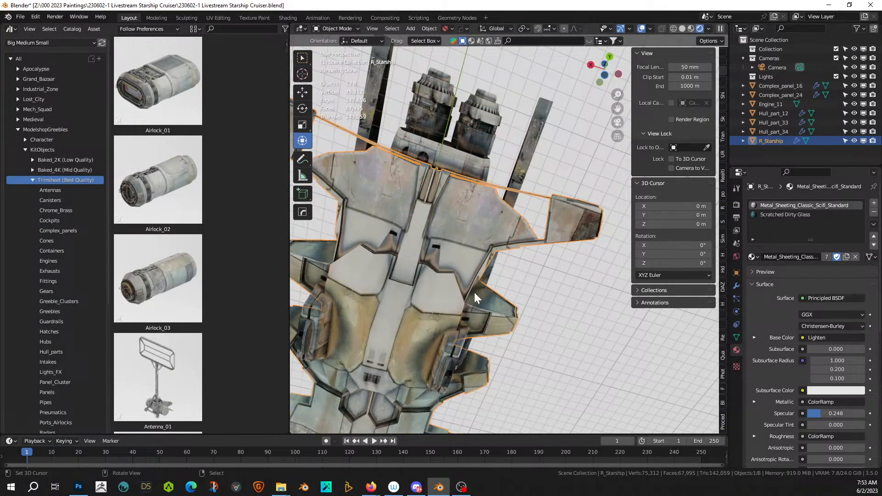
{"action": "left_click", "coordinate": [59, 261]}
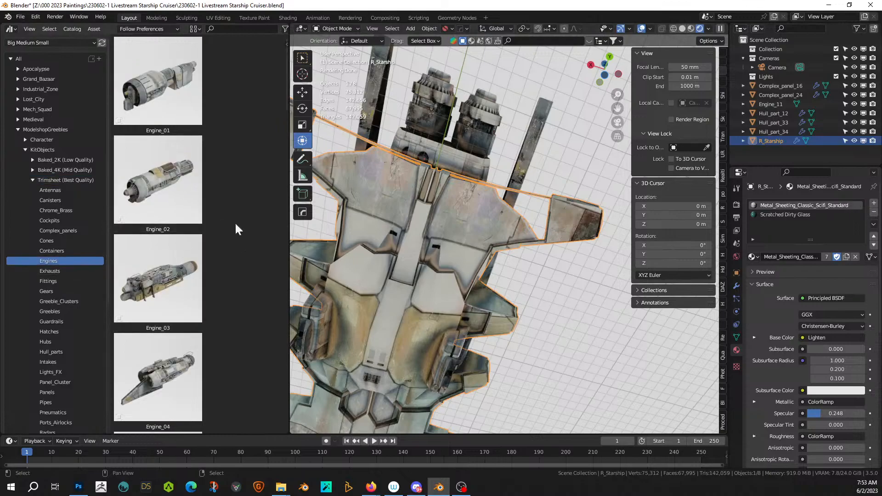
{"action": "left_click", "coordinate": [193, 28]}
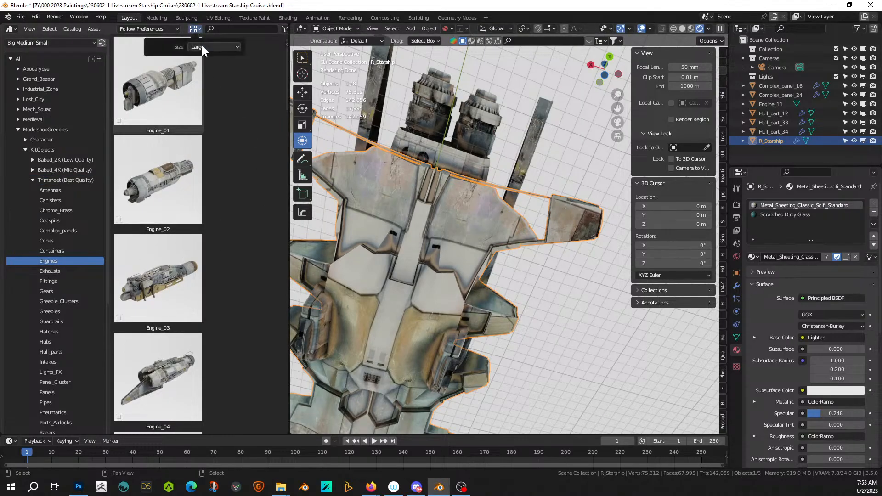
{"action": "left_click", "coordinate": [202, 47]}
{"action": "left_click", "coordinate": [205, 67]}
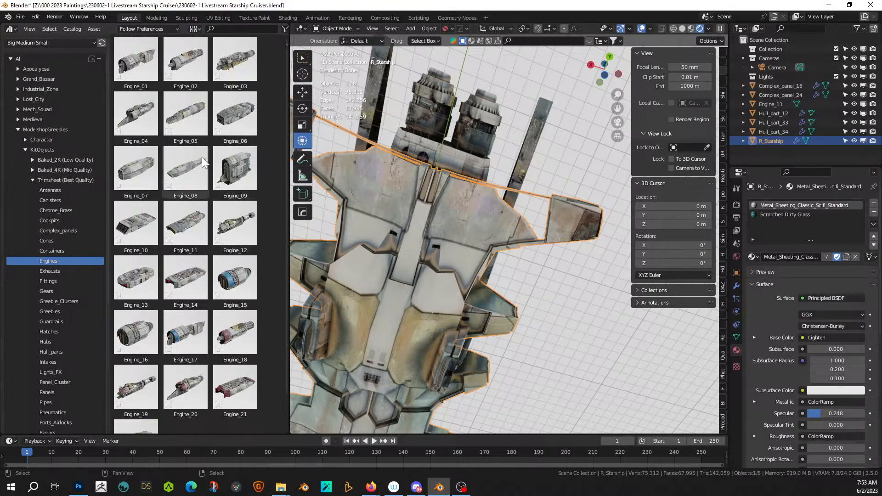
- Place Engine_08 on the ship's underside, clear its rotation and scale it down to fit the rear hull
{"action": "left_click_drag", "start_coordinate": [187, 169], "coordinate": [367, 267]}
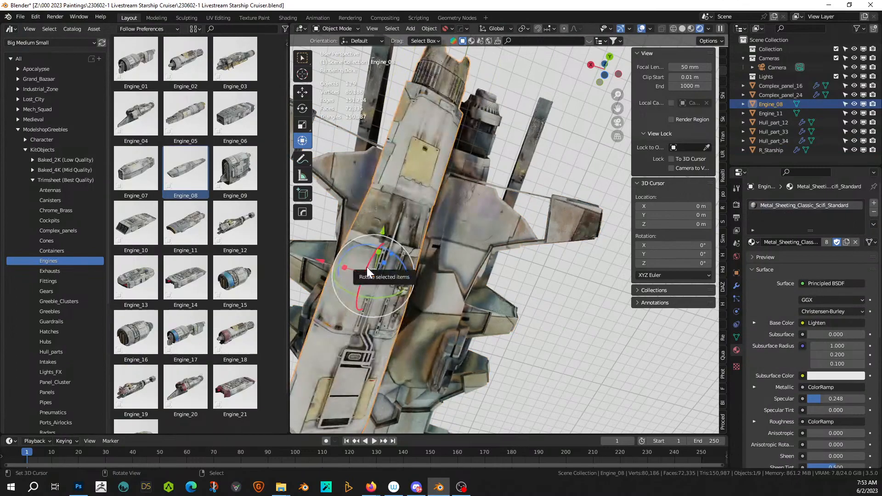
{"action": "key", "text": "alt+r"}
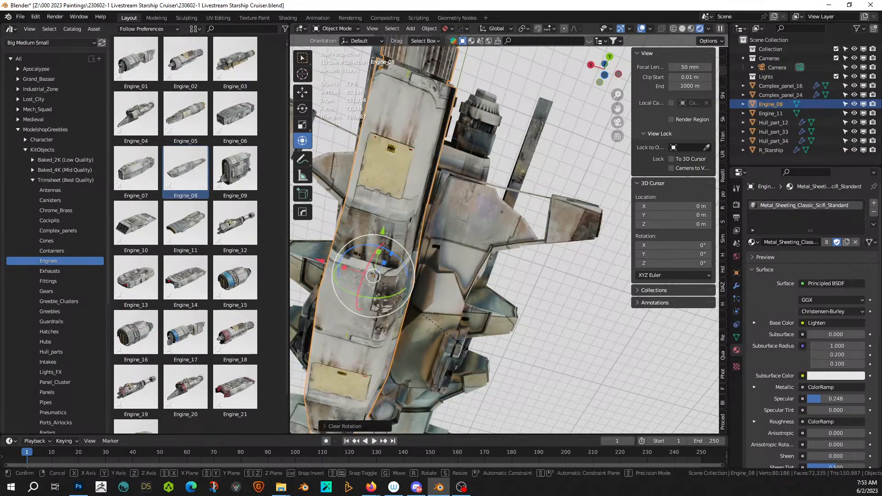
{"action": "key", "text": "s"}
{"action": "left_click", "coordinate": [410, 319]}
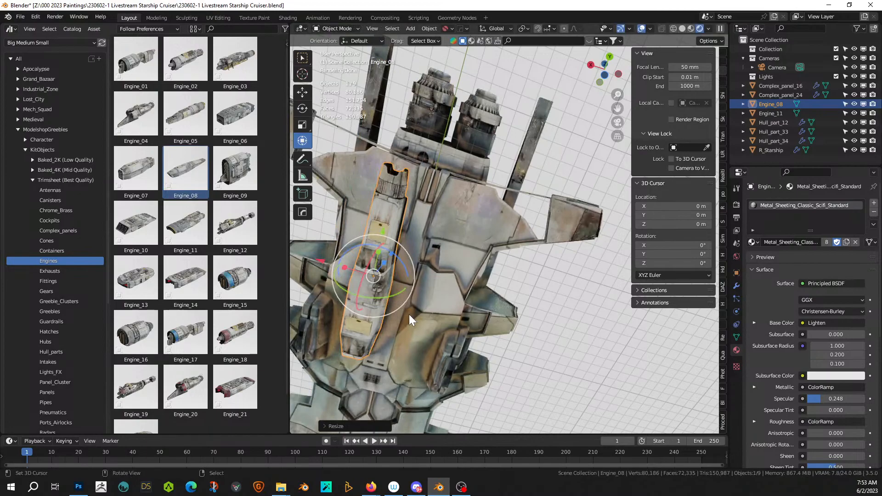
- Move Engine_08 up along Z toward the underside and shift it along X to one side of the central spine
{"action": "key", "text": "g"}
{"action": "key", "text": "z"}
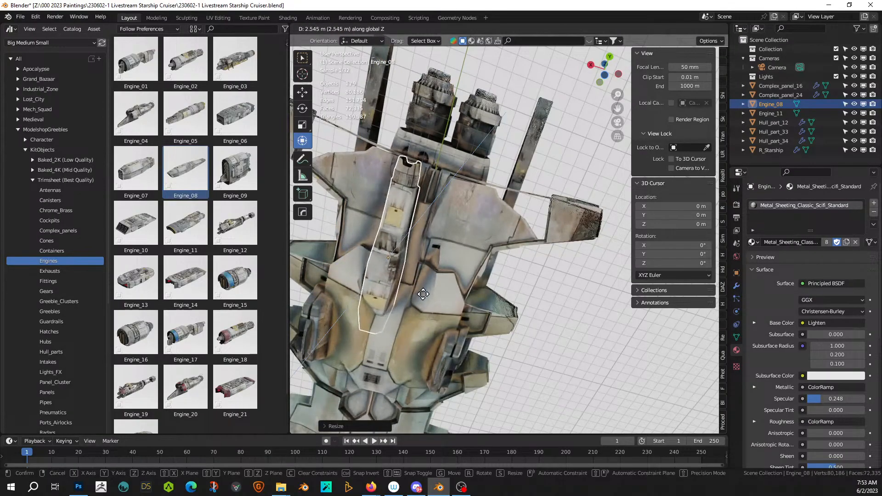
{"action": "left_click", "coordinate": [422, 295]}
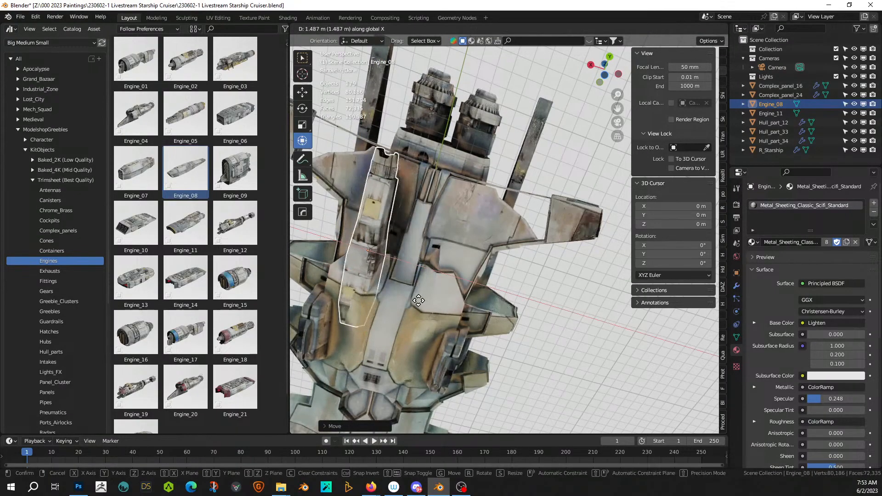
{"action": "middle_click_drag", "start_coordinate": [418, 301], "coordinate": [453, 311]}
{"action": "key", "text": "ctrl+KP_7"}
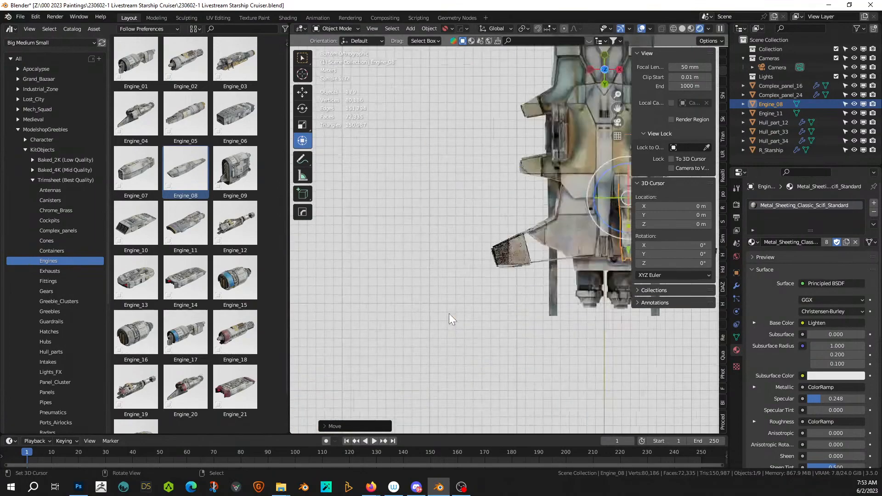
{"action": "scroll", "coordinate": [448, 313], "scroll_direction": "up", "scroll_amount": 3}
{"action": "scroll", "coordinate": [490, 301], "scroll_direction": "down", "scroll_amount": 3}
{"action": "middle_click_drag", "start_coordinate": [503, 259], "coordinate": [449, 228]}
{"action": "middle_click_drag", "start_coordinate": [491, 256], "coordinate": [493, 278]}
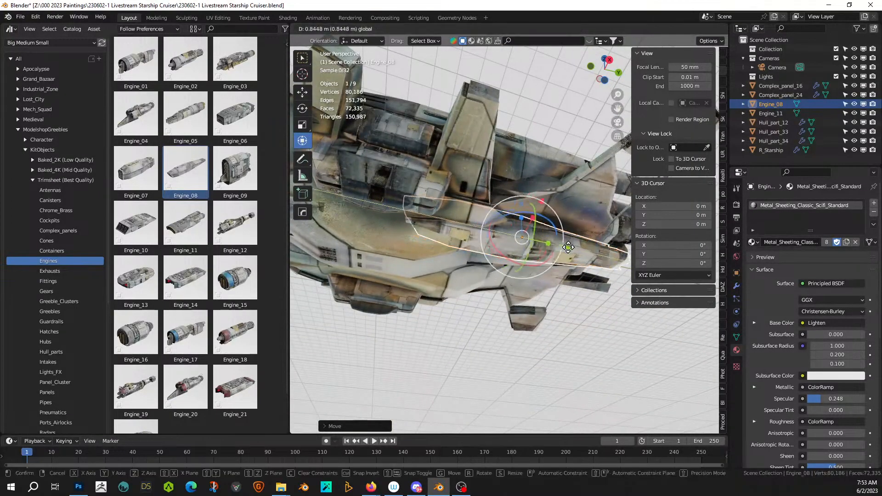
- Scale Engine_08 to about 0.69 of its size and raise it along Z into the rear underside
{"action": "key", "text": "s"}
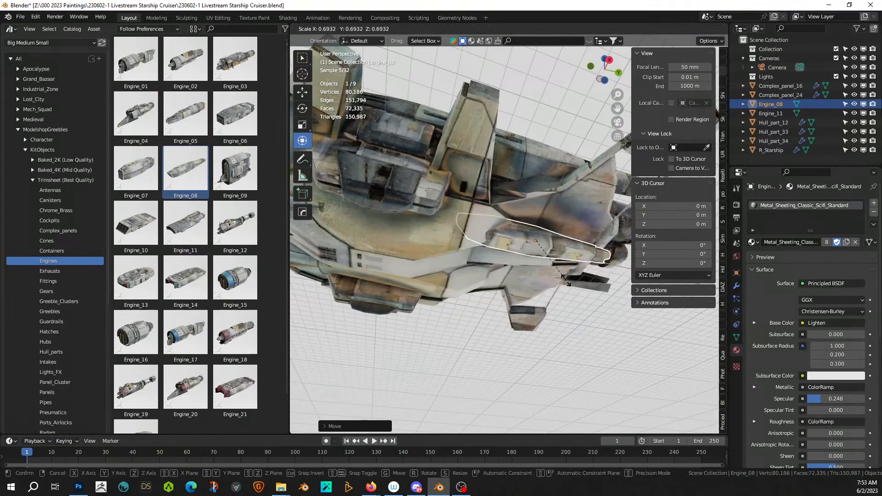
{"action": "left_click", "coordinate": [565, 281]}
{"action": "middle_click_drag", "start_coordinate": [563, 279], "coordinate": [510, 367]}
{"action": "key", "text": "g"}
{"action": "key", "text": "z"}
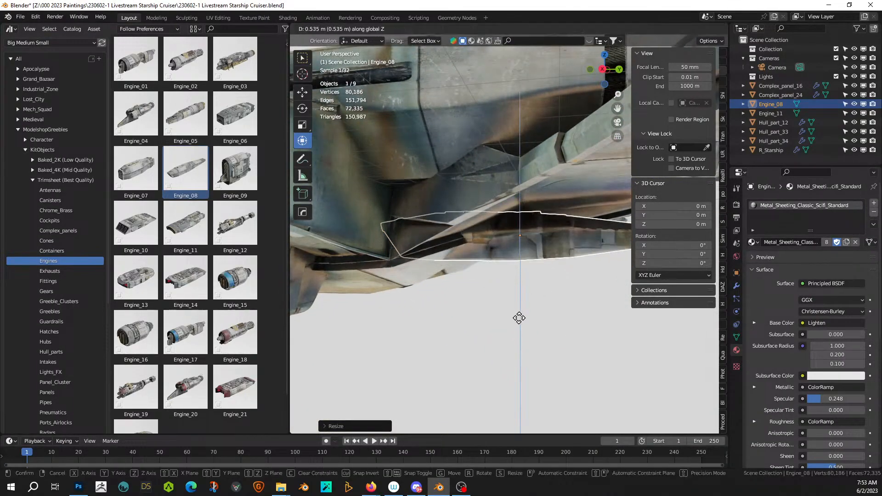
{"action": "left_click", "coordinate": [520, 306]}
- Resize Engine_08 again and position it alongside the central spine as seen from directly below
{"action": "middle_click_drag", "start_coordinate": [520, 304], "coordinate": [519, 247]}
{"action": "key", "text": "s"}
{"action": "left_click", "coordinate": [542, 268]}
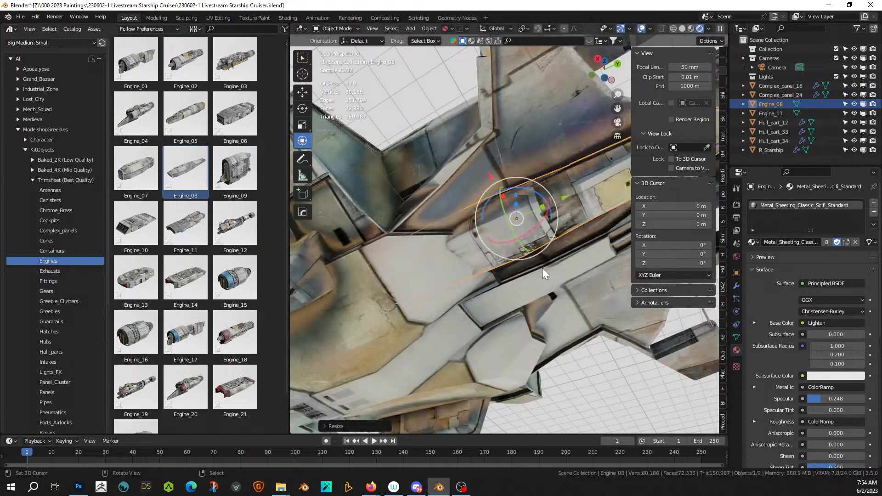
{"action": "key", "text": "ctrl+KP_7"}
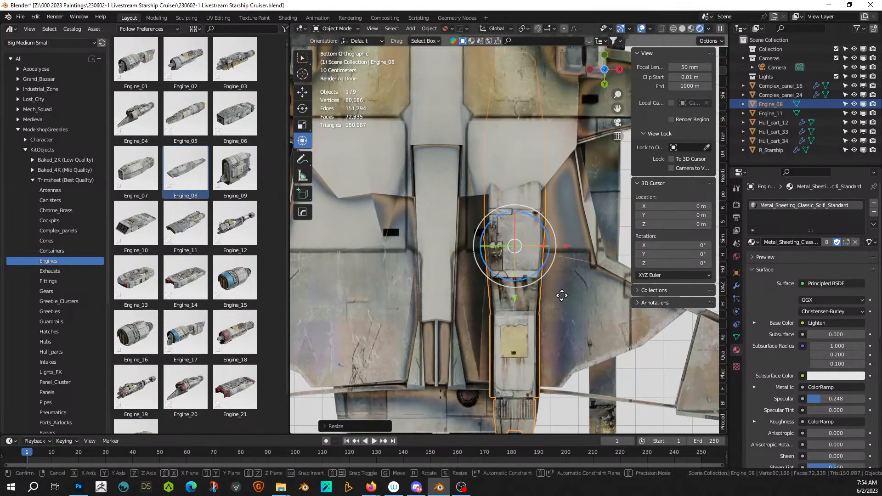
{"action": "key", "text": "g"}
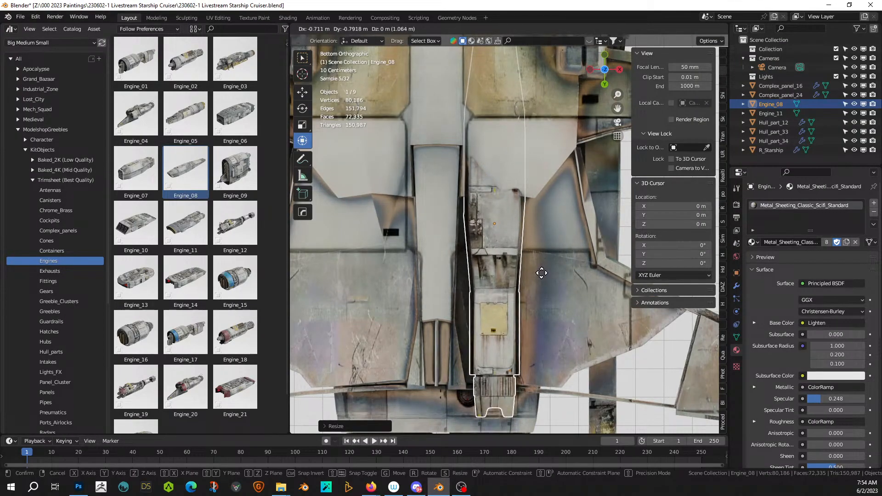
{"action": "left_click", "coordinate": [539, 277]}
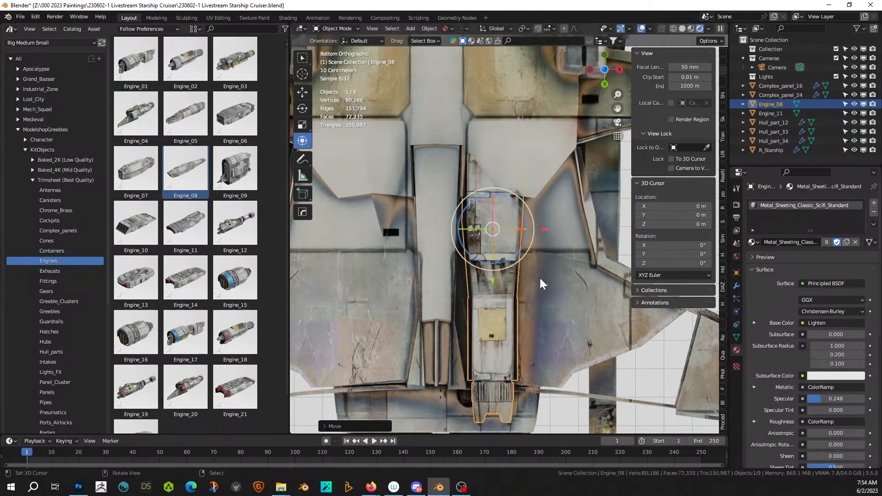
{"action": "middle_click_drag", "start_coordinate": [539, 279], "coordinate": [516, 331]}
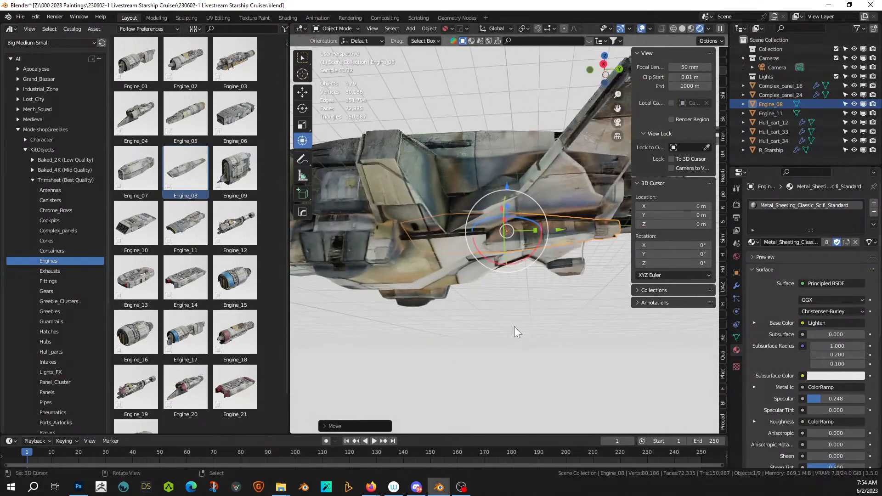
- Mirror Engine_08 across R_Starship to the other side of the hull and clear the selection
{"action": "left_click", "coordinate": [396, 154], "text": "shift"}
{"action": "key", "text": "alt+x"}
{"action": "middle_click_drag", "start_coordinate": [448, 230], "coordinate": [475, 215]}
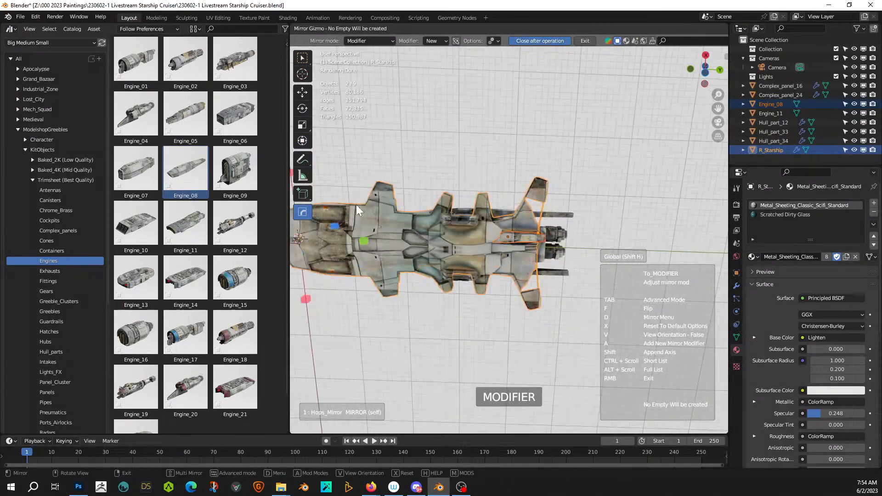
{"action": "scroll", "coordinate": [362, 202], "scroll_direction": "down", "scroll_amount": 4}
{"action": "left_click", "coordinate": [400, 170]}
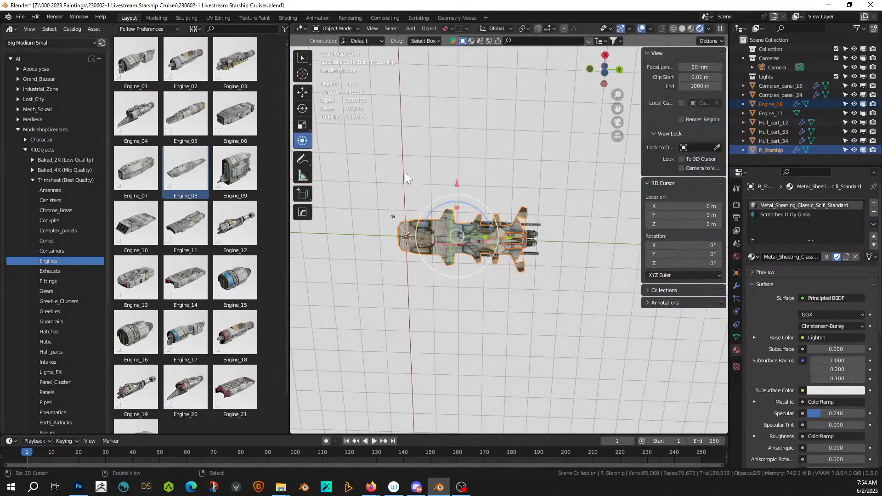
{"action": "scroll", "coordinate": [525, 258], "scroll_direction": "up", "scroll_amount": 5}
{"action": "left_click", "coordinate": [483, 356]}
- Save the starship file with the mirrored underside engines in place
{"action": "middle_click_drag", "start_coordinate": [478, 360], "coordinate": [322, 39]}
{"action": "middle_click_drag", "start_coordinate": [413, 222], "coordinate": [395, 336]}
{"action": "key", "text": "ctrl+s"}
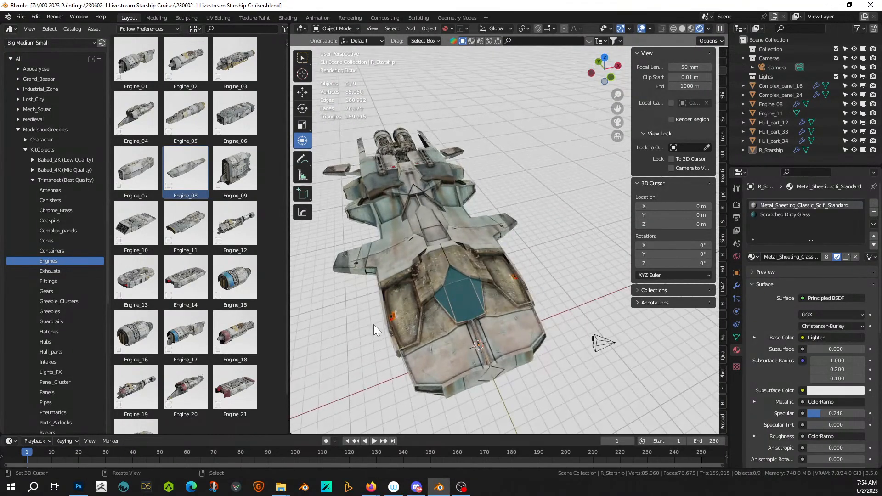
{"action": "middle_click_drag", "start_coordinate": [355, 286], "coordinate": [395, 272], "text": "shift"}
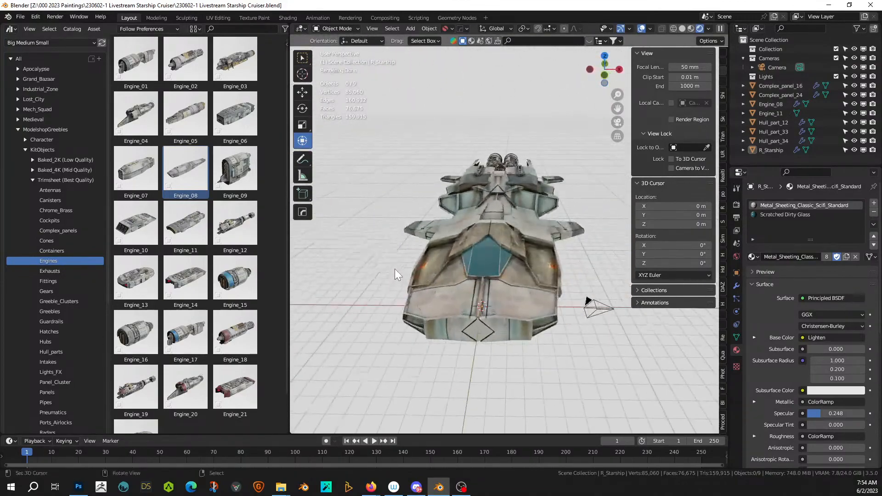
{"action": "scroll", "coordinate": [395, 272], "scroll_direction": "up", "scroll_amount": 2}
- Switch the viewport to solid shading and bring the hull plates ahead of the rear deck into close view
{"action": "left_click", "coordinate": [685, 28]}
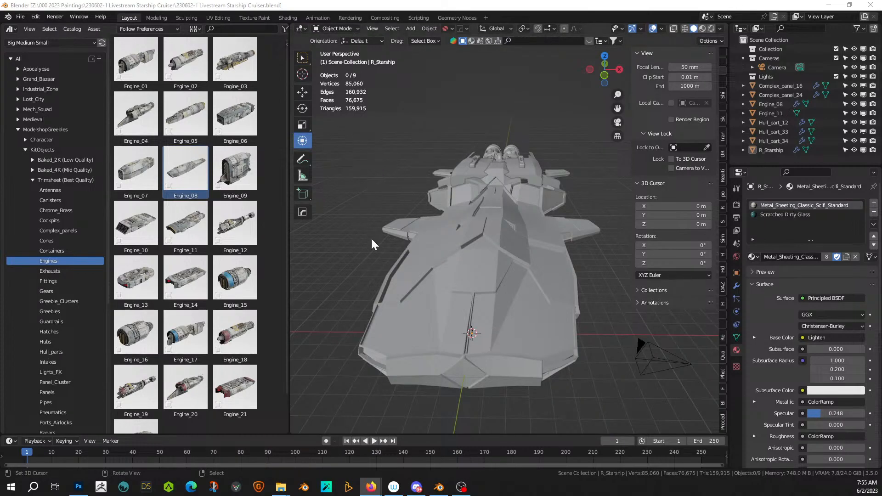
{"action": "middle_click_drag", "start_coordinate": [361, 231], "coordinate": [448, 246]}
{"action": "middle_click_drag", "start_coordinate": [519, 249], "coordinate": [528, 298]}
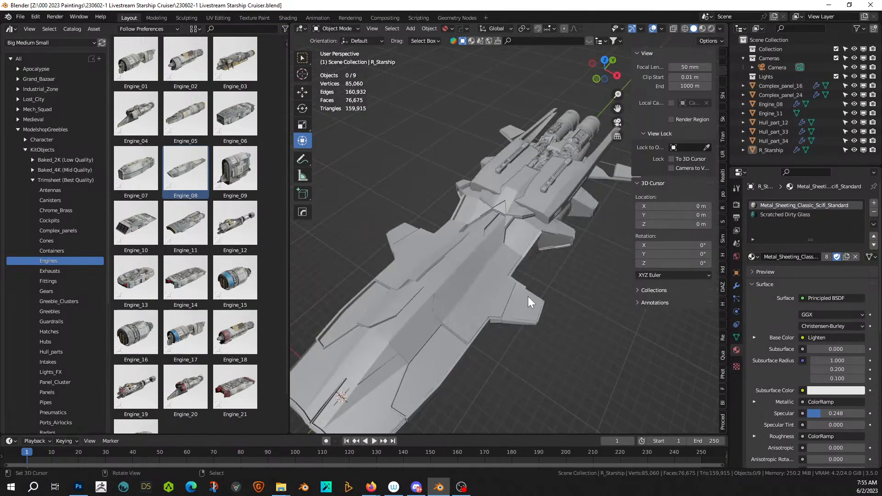
{"action": "scroll", "coordinate": [440, 250], "scroll_direction": "up", "scroll_amount": 3}
{"action": "middle_click_drag", "start_coordinate": [437, 252], "coordinate": [471, 261]}
- Edit R_Starship in face mode and select the faces of the hull plate beside the central ridge, ahead of the rear deck
{"action": "left_click", "coordinate": [522, 277]}
{"action": "key", "text": "Tab"}
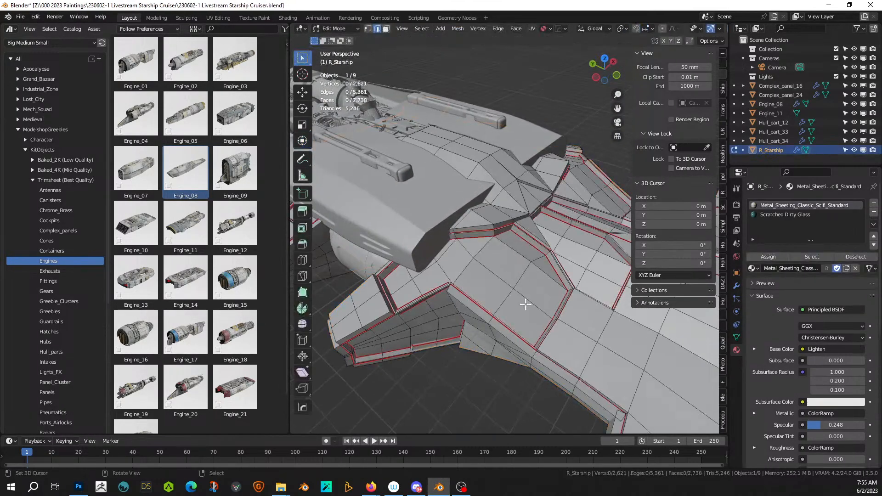
{"action": "key", "text": "3"}
{"action": "left_click", "coordinate": [536, 306]}
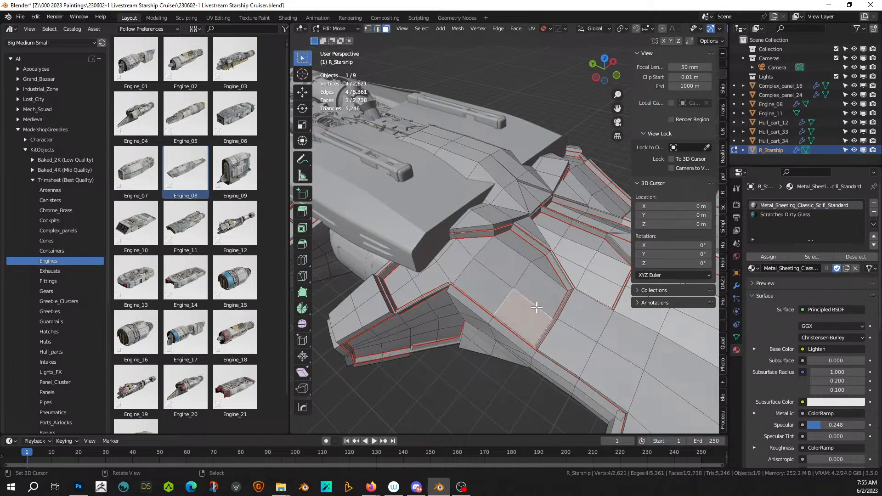
{"action": "middle_click_drag", "start_coordinate": [536, 307], "coordinate": [464, 309]}
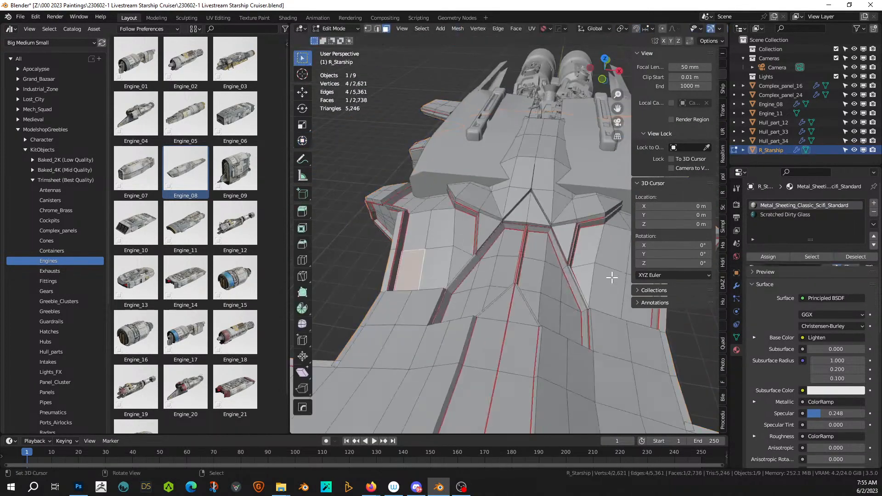
{"action": "middle_click_drag", "start_coordinate": [607, 277], "coordinate": [515, 300], "text": "shift"}
{"action": "right_click", "coordinate": [525, 313], "text": "shift"}
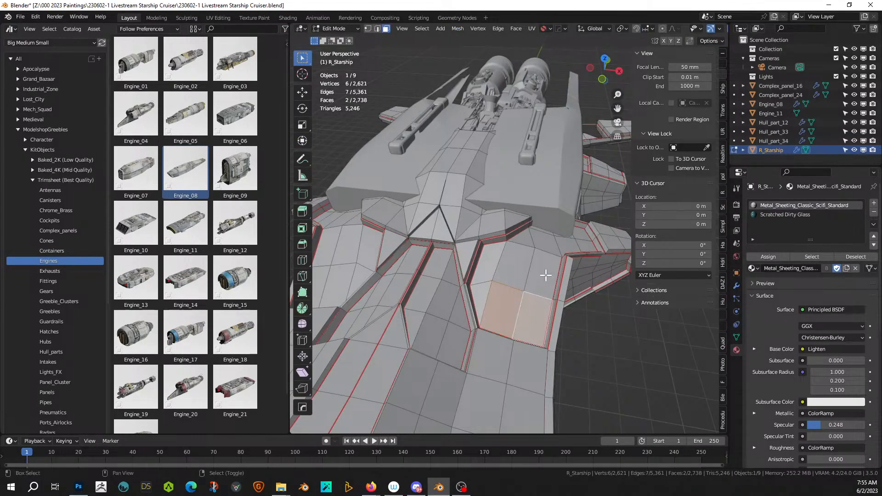
{"action": "right_click", "coordinate": [546, 274], "text": "shift"}
{"action": "right_click", "coordinate": [515, 267], "text": "shift"}
{"action": "right_click", "coordinate": [486, 283], "text": "shift"}
{"action": "right_click", "coordinate": [482, 292], "text": "shift"}
- Extend the face selection across the rest of that plate toward the outer hull edge below the rear deck
{"action": "middle_click_drag", "start_coordinate": [518, 291], "coordinate": [478, 293]}
{"action": "scroll", "coordinate": [478, 293], "scroll_direction": "up", "scroll_amount": 4}
{"action": "right_click", "coordinate": [495, 268], "text": "shift"}
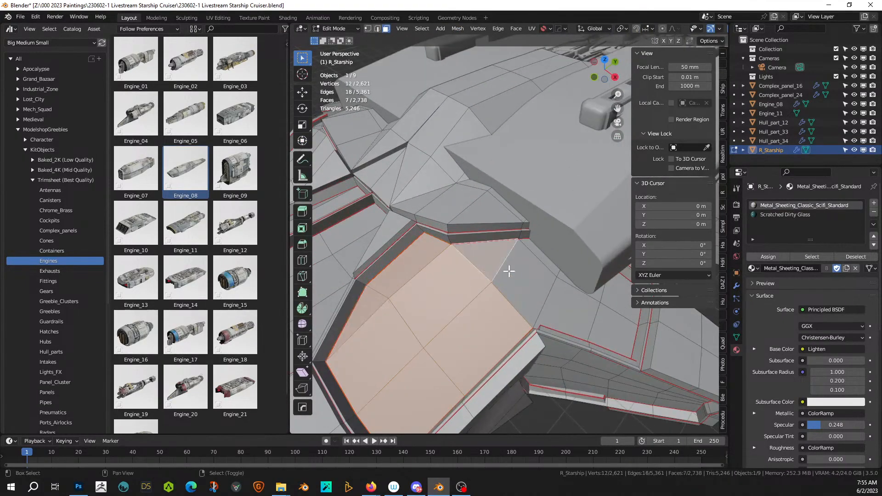
{"action": "right_click", "coordinate": [521, 287], "text": "shift"}
{"action": "right_click", "coordinate": [545, 262], "text": "shift"}
{"action": "right_click", "coordinate": [563, 295], "text": "shift"}
{"action": "right_click", "coordinate": [568, 289], "text": "shift"}
{"action": "right_click", "coordinate": [596, 317], "text": "shift"}
{"action": "middle_click_drag", "start_coordinate": [596, 317], "coordinate": [577, 316]}
{"action": "right_click", "coordinate": [553, 344], "text": "shift"}
- Generate Random Tubes on the selected hull plate faces of R_Starship with an amount of 6 and a maximum offset of 0.02
{"action": "key", "text": "Tab"}
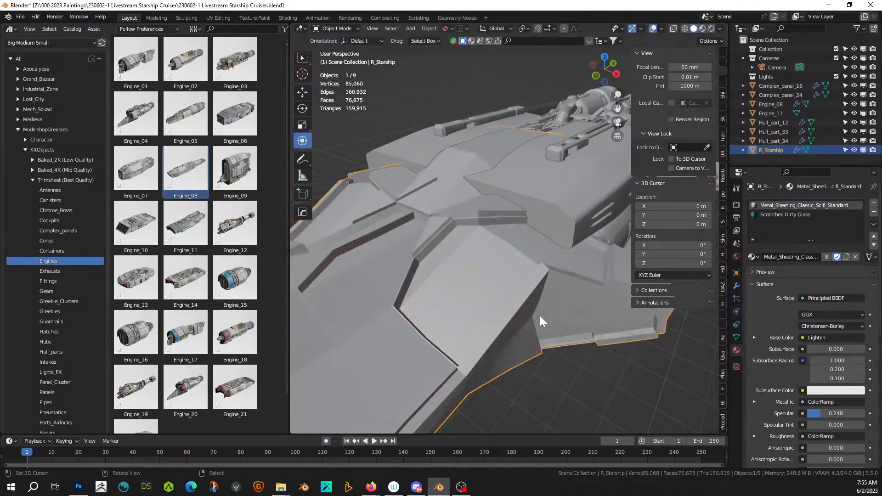
{"action": "scroll", "coordinate": [539, 316], "scroll_direction": "down", "scroll_amount": 2}
{"action": "key", "text": "shift+q"}
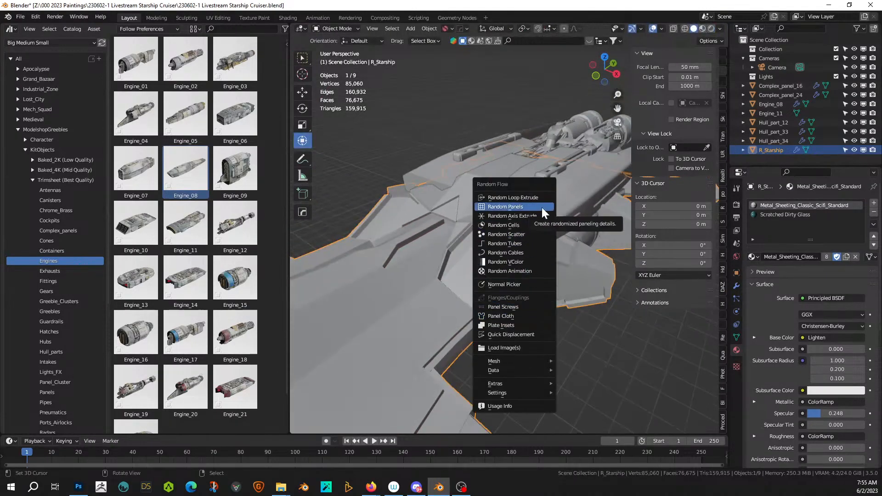
{"action": "left_click", "coordinate": [514, 242]}
{"action": "left_click", "coordinate": [648, 276]}
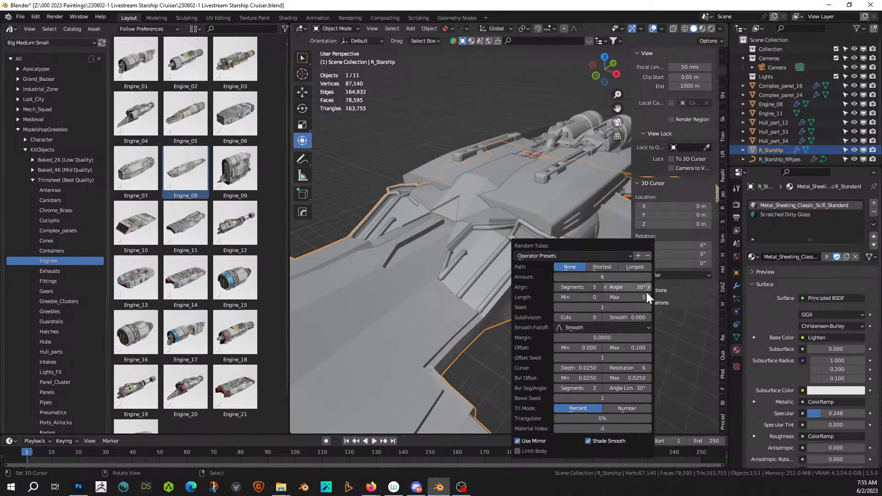
{"action": "left_click_drag", "start_coordinate": [641, 345], "coordinate": [647, 345]}
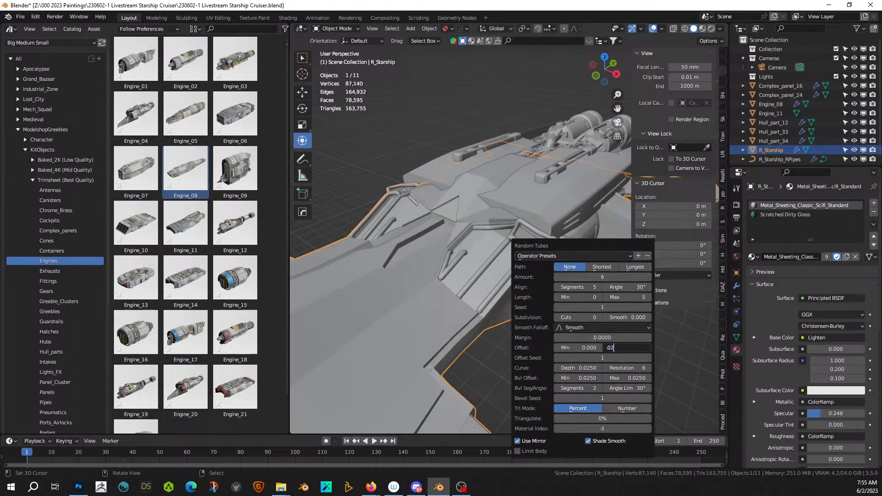
{"action": "key", "text": "Return"}
- Set the random tubes' margin to 0.0340 and thin them to a curve depth of 0.0110
{"action": "middle_click_drag", "start_coordinate": [448, 206], "coordinate": [346, 249]}
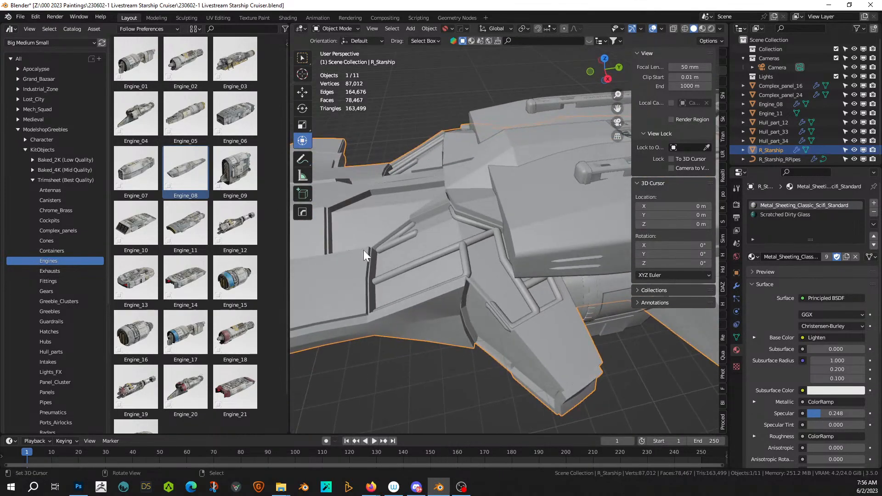
{"action": "key", "text": "F9"}
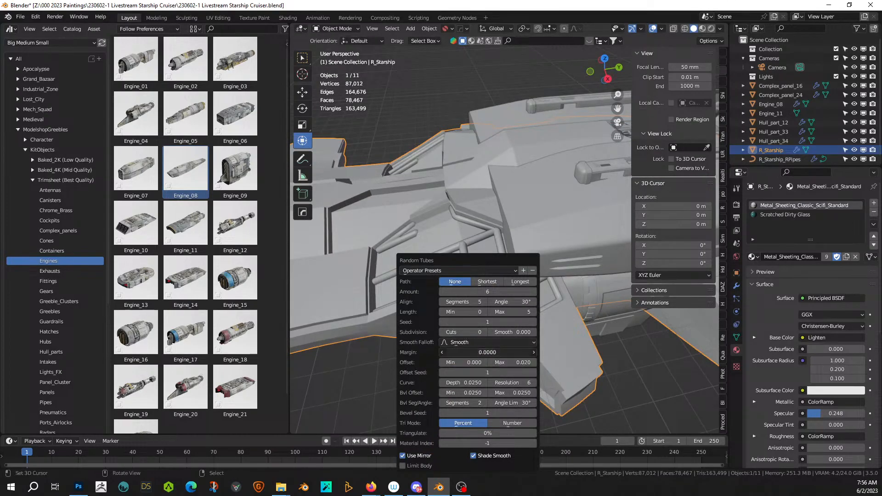
{"action": "left_click_drag", "start_coordinate": [488, 352], "coordinate": [509, 352]}
{"action": "middle_click_drag", "start_coordinate": [332, 356], "coordinate": [351, 335]}
{"action": "key", "text": "F9"}
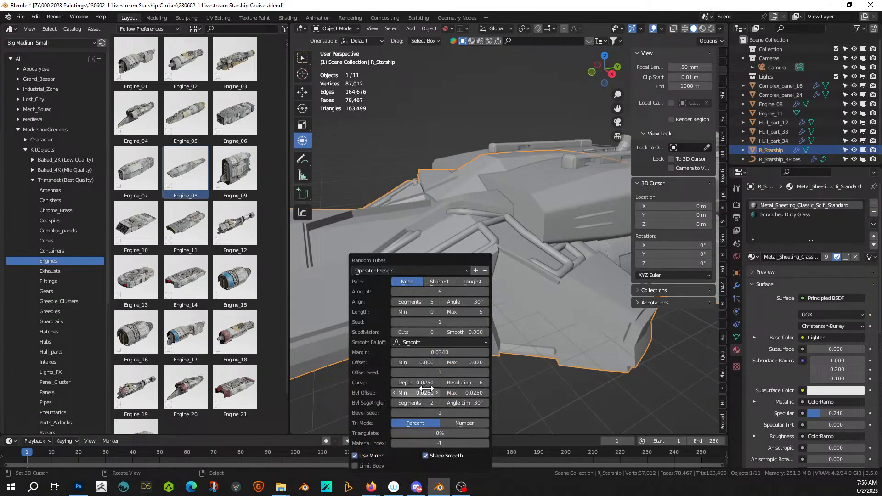
{"action": "left_click_drag", "start_coordinate": [415, 383], "coordinate": [405, 383]}
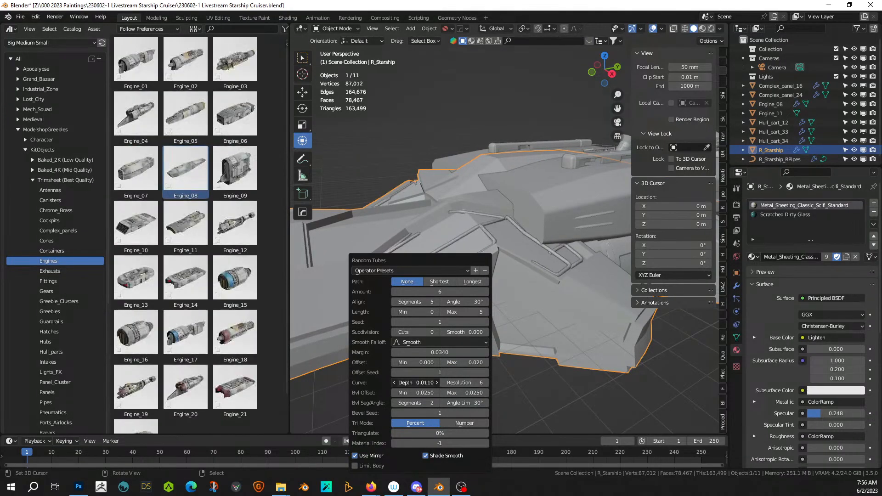
{"action": "middle_click_drag", "start_coordinate": [464, 354], "coordinate": [460, 376]}
- Set the random tubes' length range to a minimum of 4 and a maximum of 10
{"action": "key", "text": "F9"}
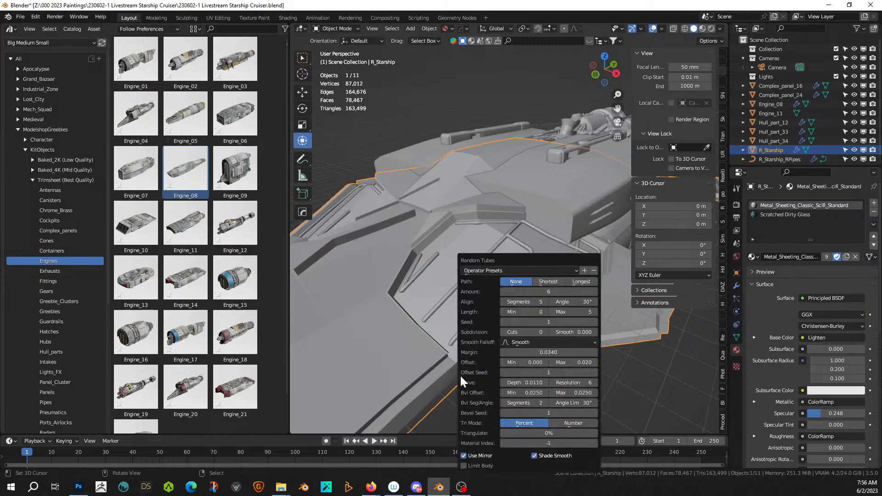
{"action": "left_click", "coordinate": [594, 312]}
{"action": "left_click", "coordinate": [594, 311]}
{"action": "left_click", "coordinate": [594, 311]}
{"action": "left_click", "coordinate": [595, 311]}
{"action": "left_click", "coordinate": [594, 311]}
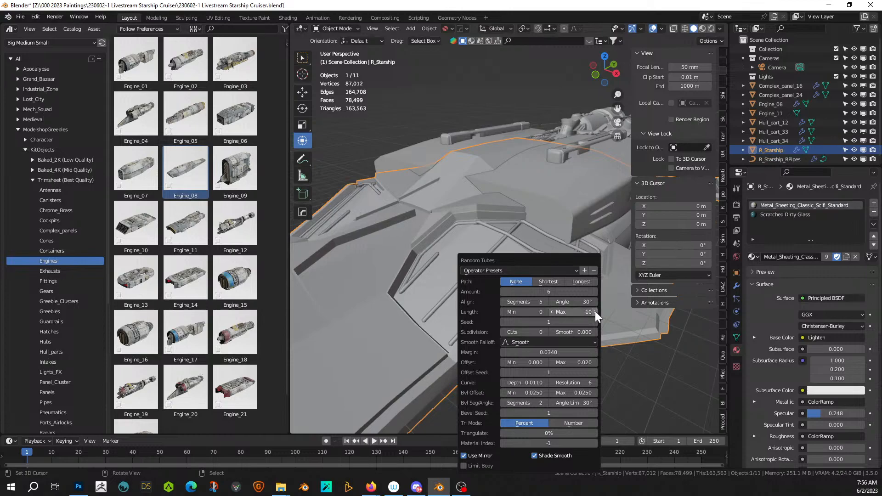
{"action": "left_click", "coordinate": [547, 312]}
{"action": "left_click", "coordinate": [547, 312]}
{"action": "left_click", "coordinate": [546, 311]}
{"action": "left_click", "coordinate": [546, 311]}
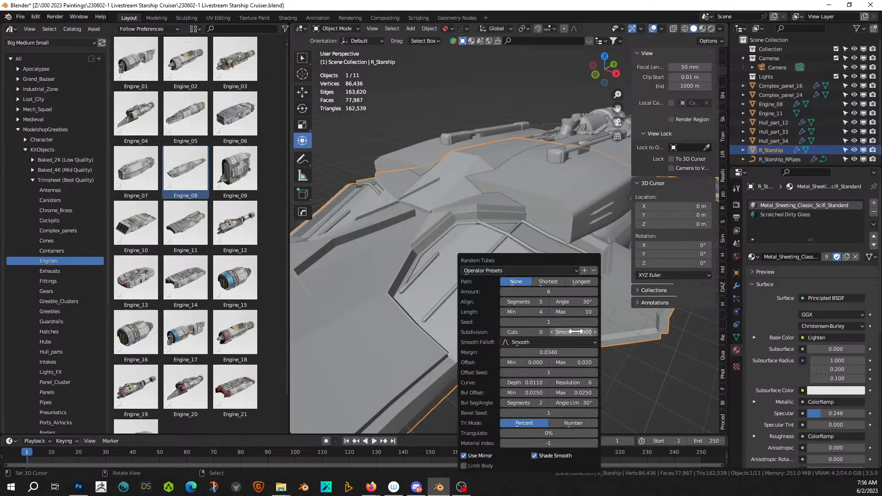
- Raise the random tubes' amount to 50 and their subdivision to 2 cuts
{"action": "left_click", "coordinate": [545, 332]}
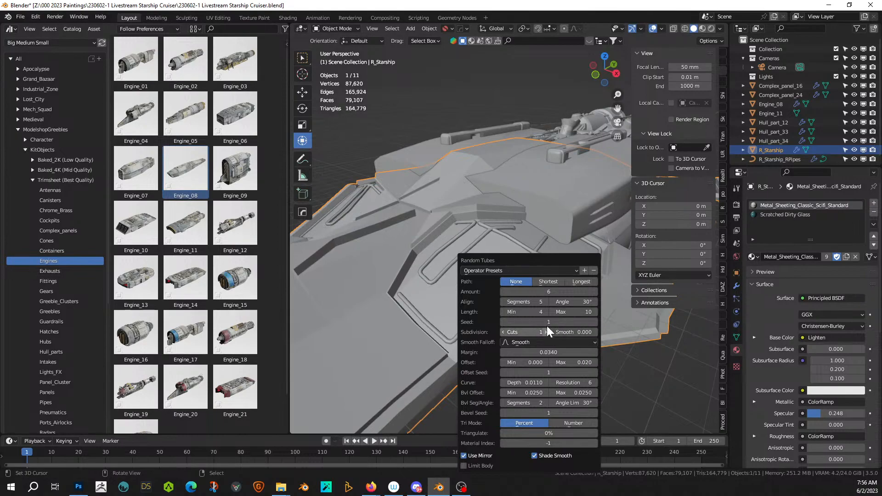
{"action": "left_click", "coordinate": [548, 292]}
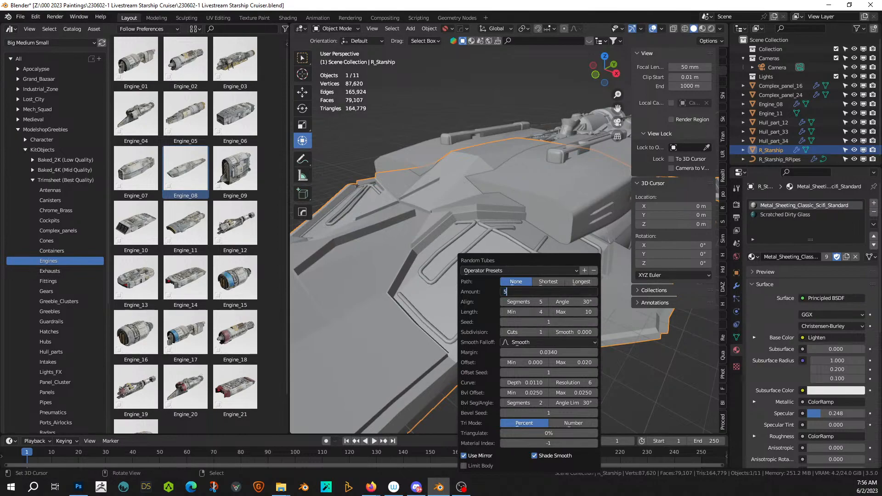
{"action": "type", "text": "50"}
{"action": "key", "text": "Return"}
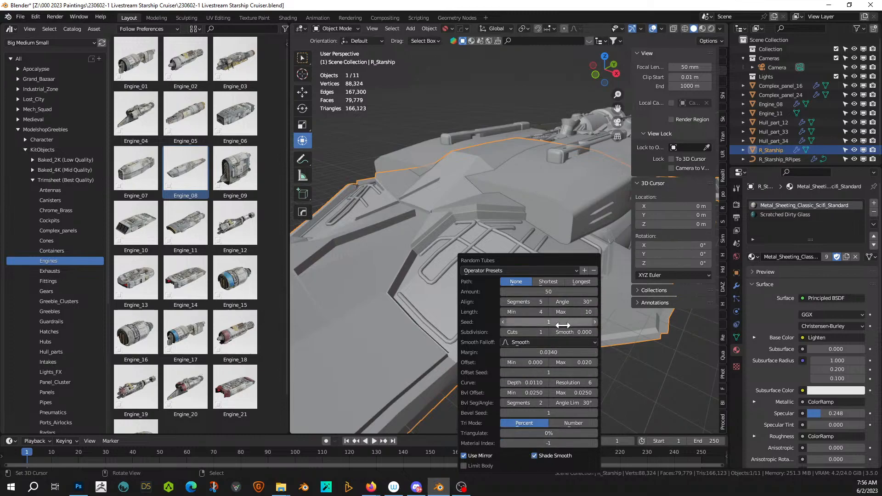
{"action": "left_click", "coordinate": [545, 331]}
{"action": "middle_click_drag", "start_coordinate": [478, 281], "coordinate": [456, 269]}
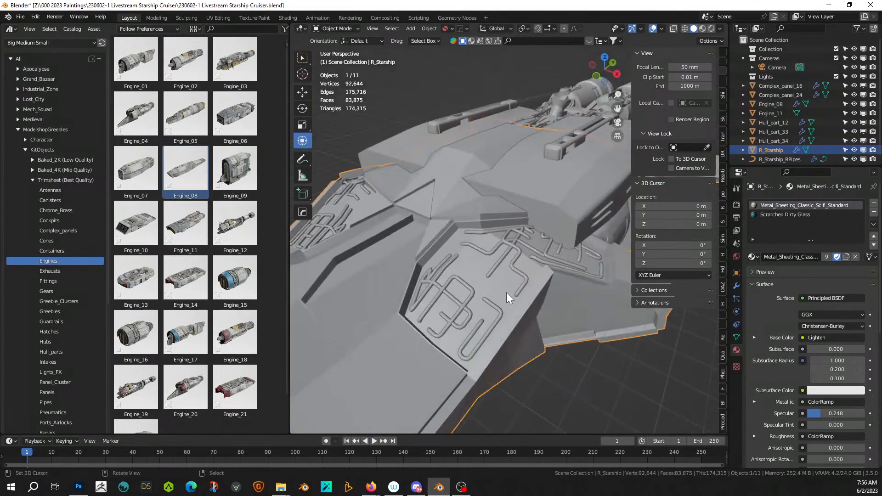
- Try the Longest and Shortest path modes on the random tubes and return the path to None
{"action": "key", "text": "F9"}
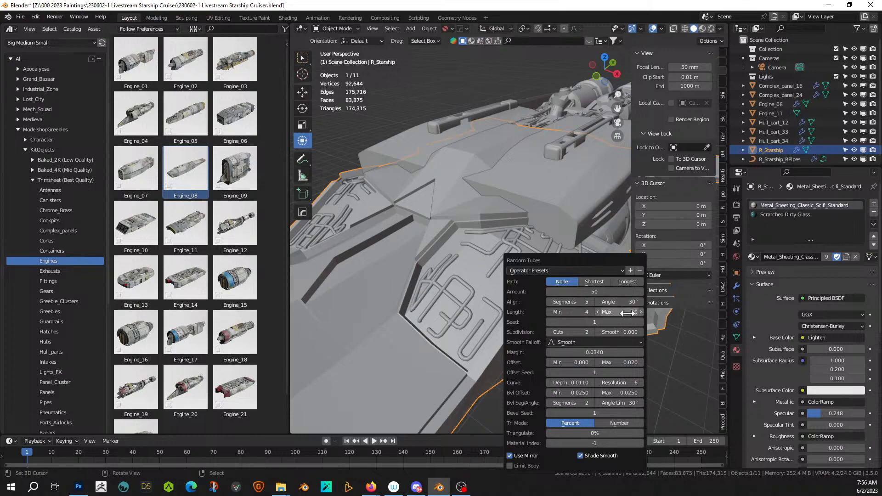
{"action": "left_click", "coordinate": [625, 282]}
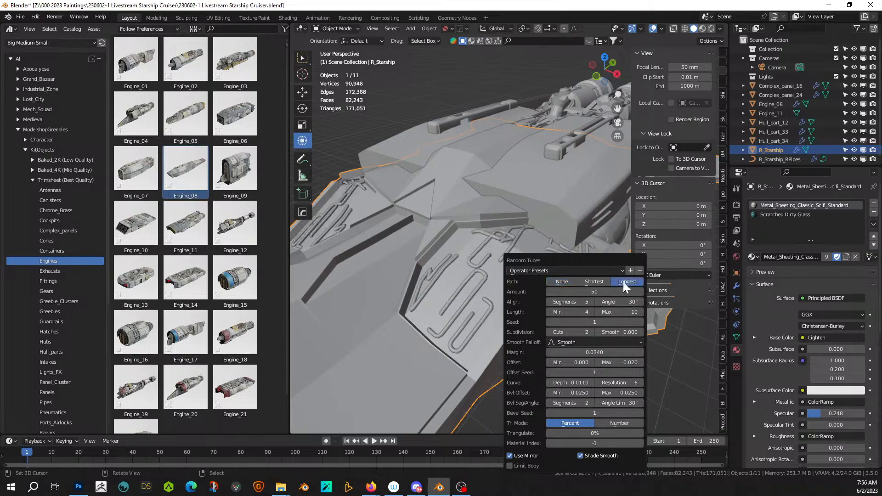
{"action": "left_click", "coordinate": [594, 279]}
{"action": "left_click", "coordinate": [561, 279]}
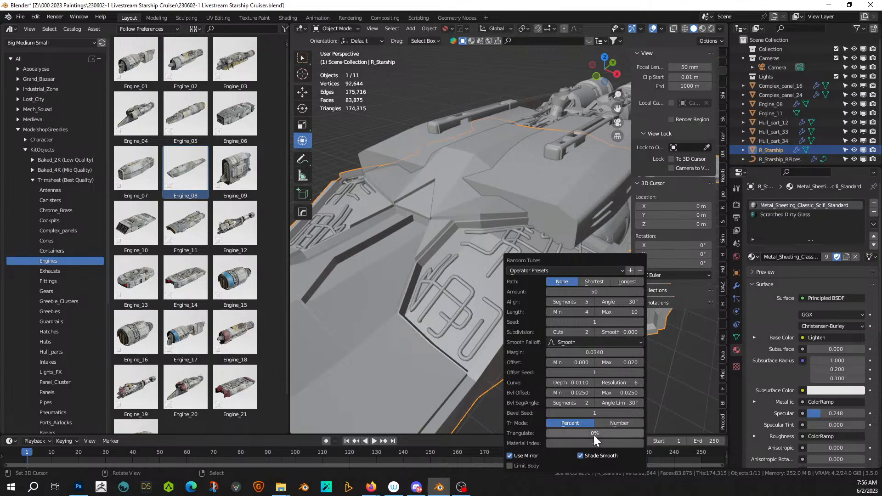
{"action": "left_click_drag", "start_coordinate": [591, 352], "coordinate": [612, 354]}
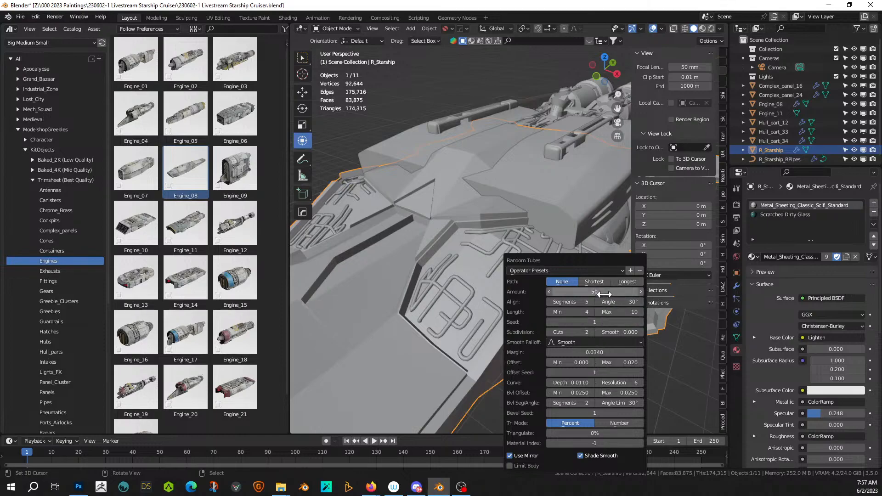
- Make the tube pattern denser with an amount of 100 and 4 subdivision cuts
{"action": "double_click", "coordinate": [594, 292]}
{"action": "type", "text": "100"}
{"action": "key", "text": "Return"}
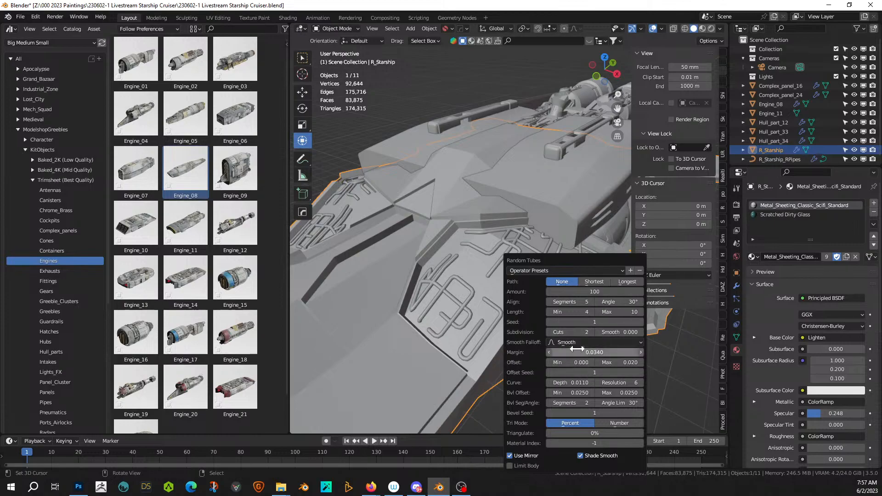
{"action": "left_click", "coordinate": [592, 332]}
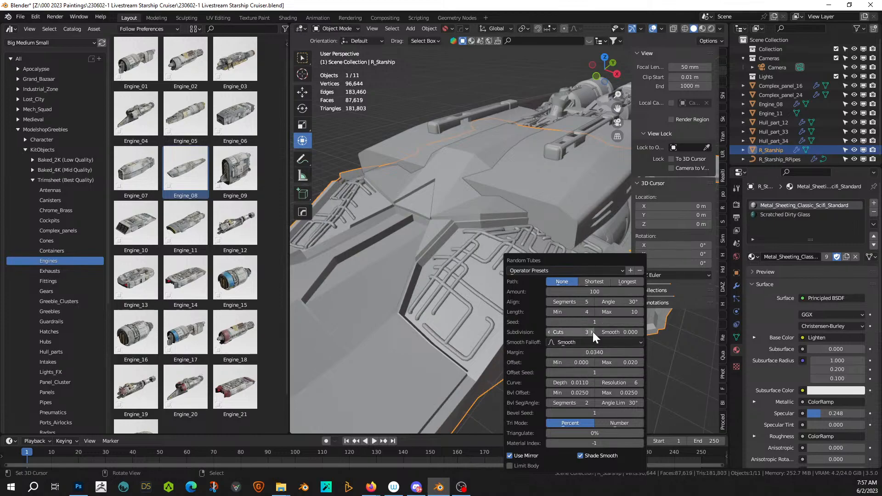
{"action": "left_click", "coordinate": [593, 332]}
{"action": "middle_click_drag", "start_coordinate": [424, 390], "coordinate": [446, 384]}
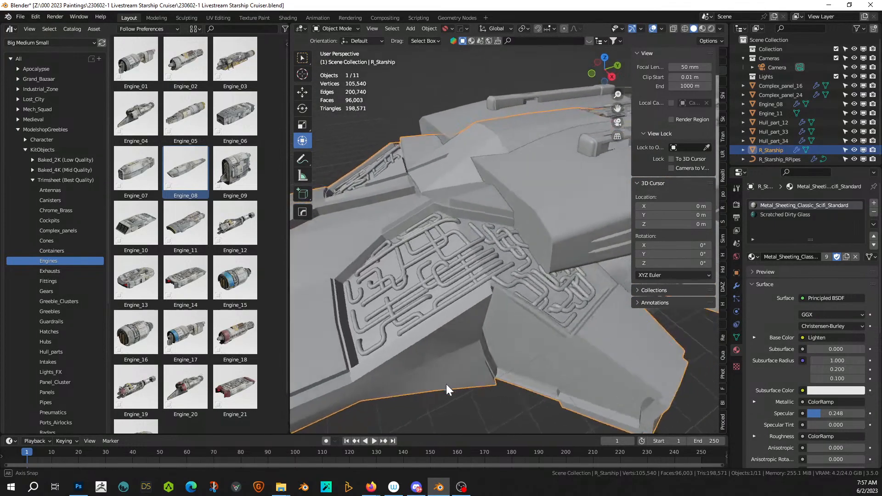
- Try 5 subdivision cuts on the random tubes and set them back to 4
{"action": "key", "text": "F9"}
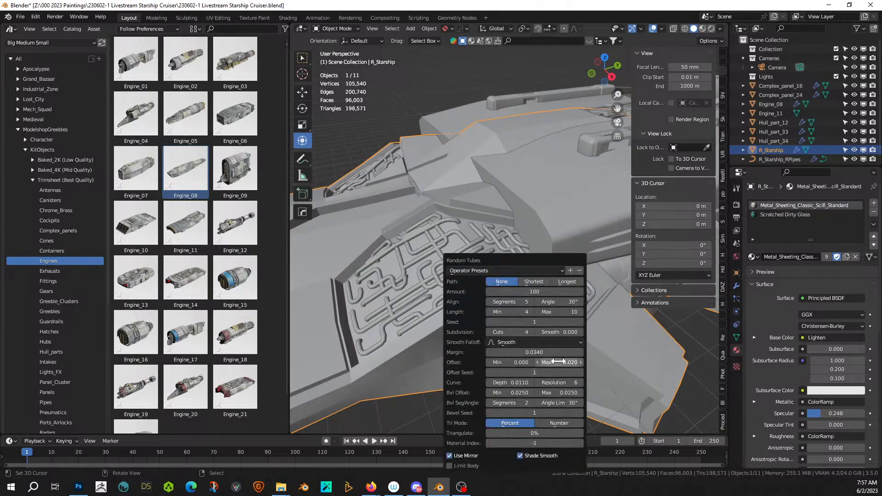
{"action": "left_click", "coordinate": [533, 330]}
{"action": "middle_click_drag", "start_coordinate": [427, 358], "coordinate": [452, 365]}
{"action": "key", "text": "F9"}
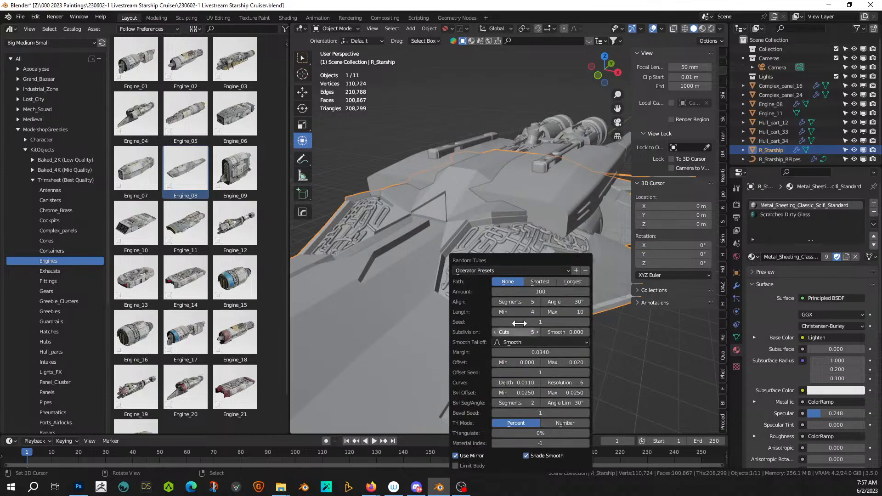
{"action": "left_click_drag", "start_coordinate": [503, 256], "coordinate": [191, 186]}
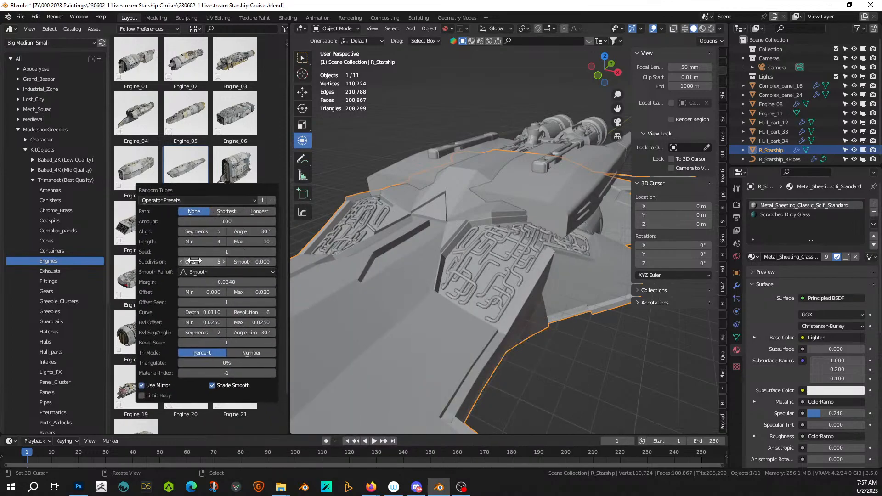
{"action": "left_click", "coordinate": [180, 262]}
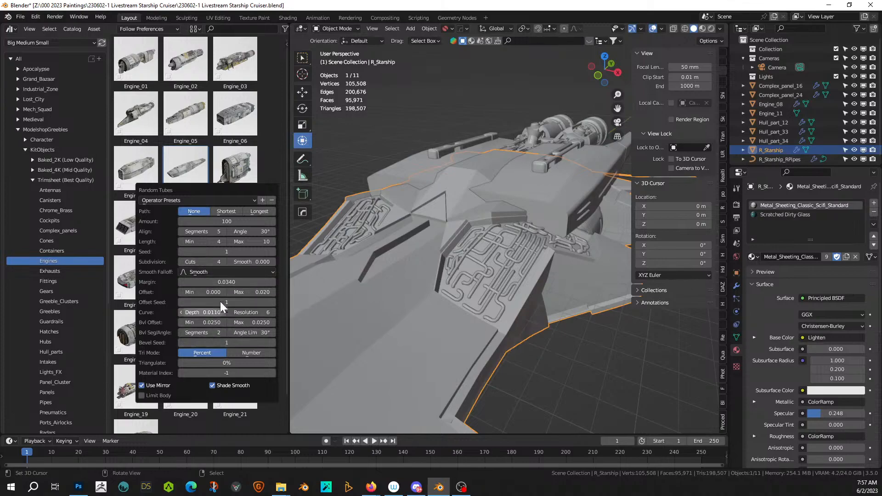
- Lower the random tubes' minimum length to 2 and increase their align segments beyond 7
{"action": "left_click", "coordinate": [181, 241]}
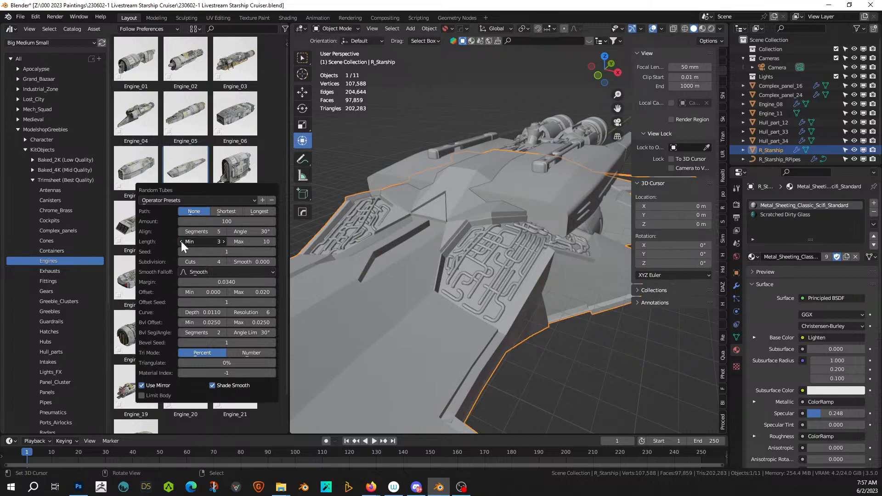
{"action": "left_click", "coordinate": [181, 241]}
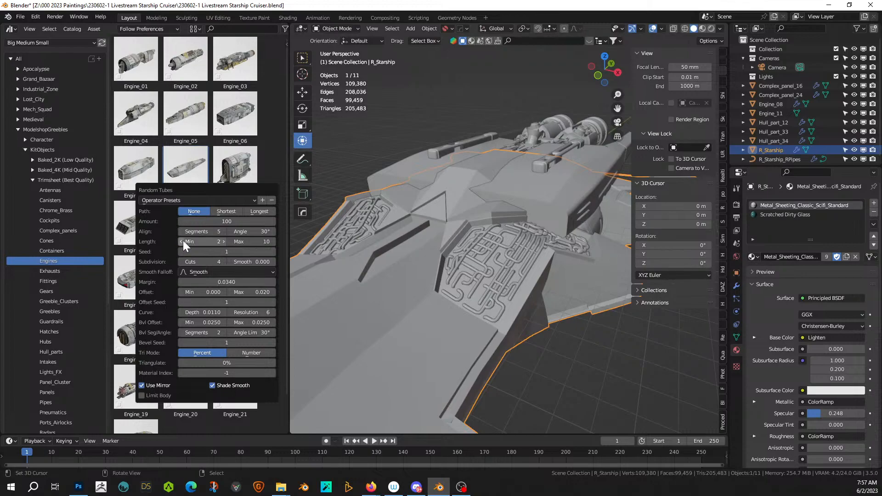
{"action": "left_click", "coordinate": [225, 231]}
{"action": "left_click", "coordinate": [225, 231]}
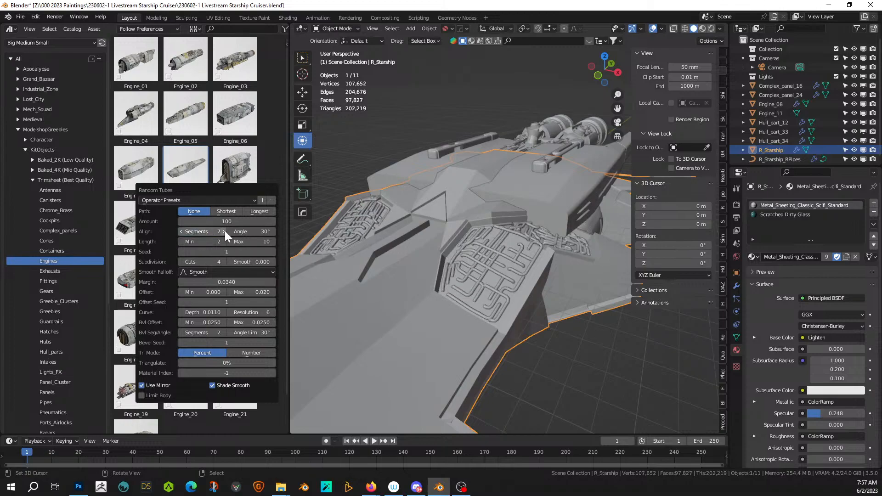
{"action": "left_click", "coordinate": [225, 231]}
{"action": "left_click", "coordinate": [225, 231]}
{"action": "middle_click_drag", "start_coordinate": [472, 324], "coordinate": [505, 334]}
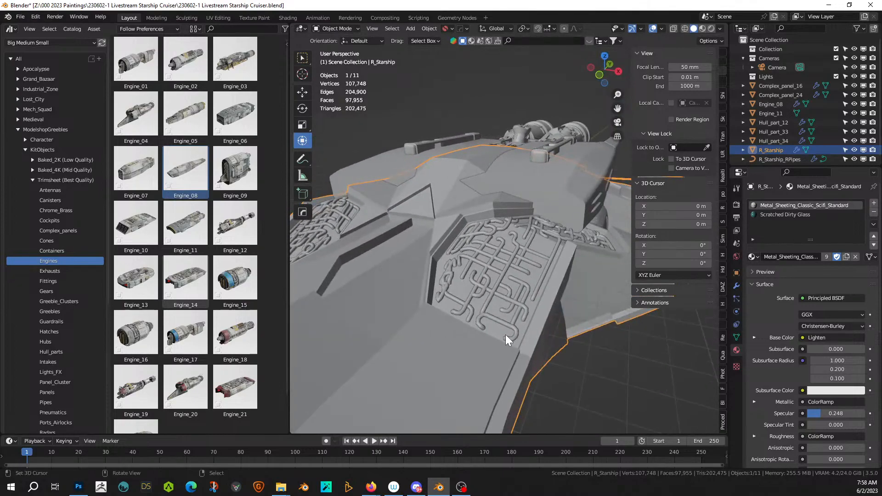
{"action": "mouse_move", "coordinate": [520, 276]}
{"action": "middle_mouse_down"}
{"action": "mouse_move", "coordinate": [507, 279]}
{"action": "mouse_move", "coordinate": [513, 284]}
{"action": "middle_mouse_up"}
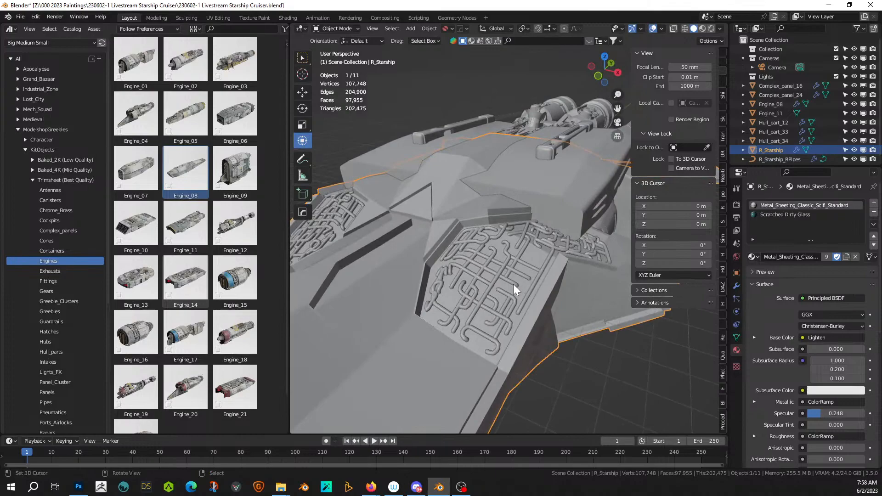
- Apply Random Loop Extrude to the same hull plate faces with loop 1, maximum inset depth 0.039 and loop subdivision 1
{"action": "key", "text": "shift+q"}
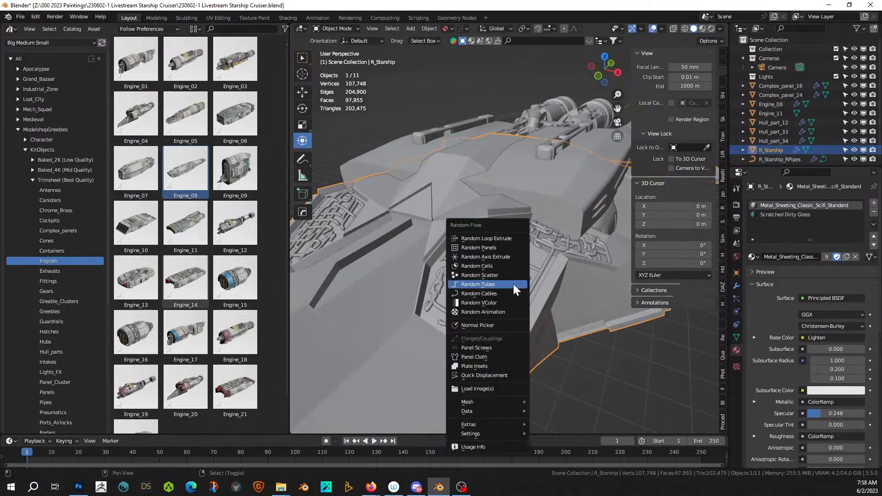
{"action": "left_click", "coordinate": [503, 239]}
{"action": "left_click", "coordinate": [523, 144]}
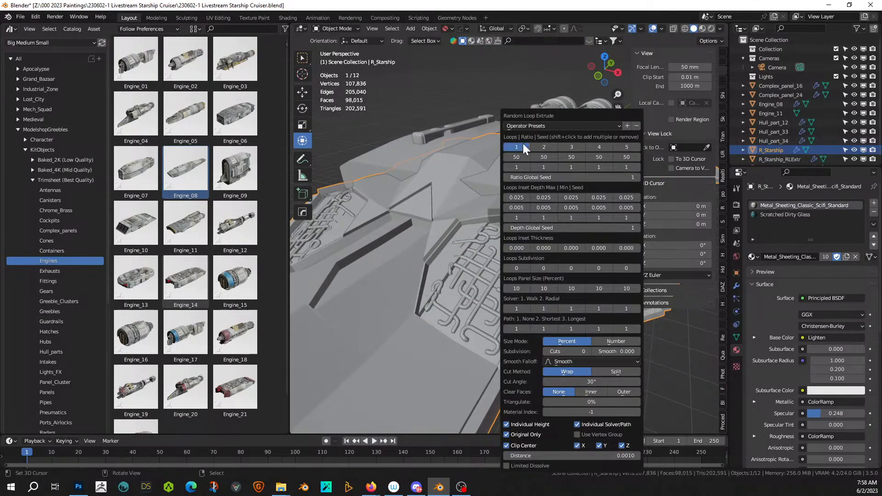
{"action": "left_click_drag", "start_coordinate": [516, 198], "coordinate": [517, 199]}
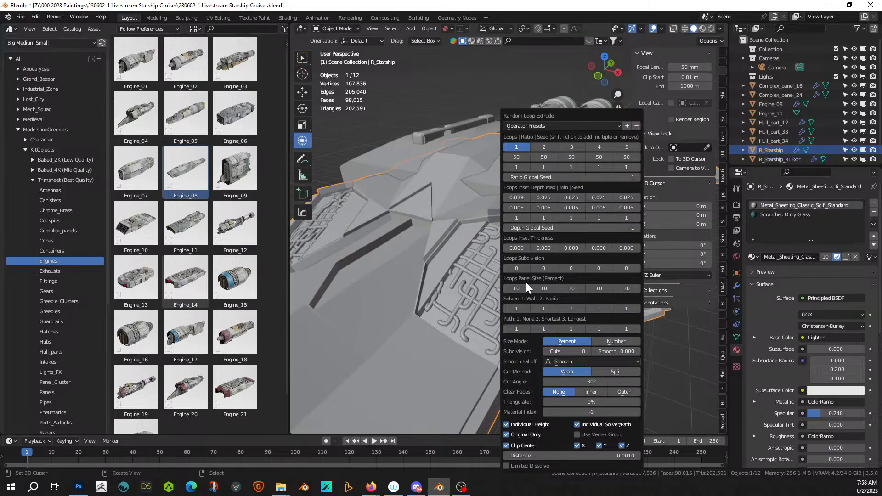
{"action": "left_click", "coordinate": [526, 268]}
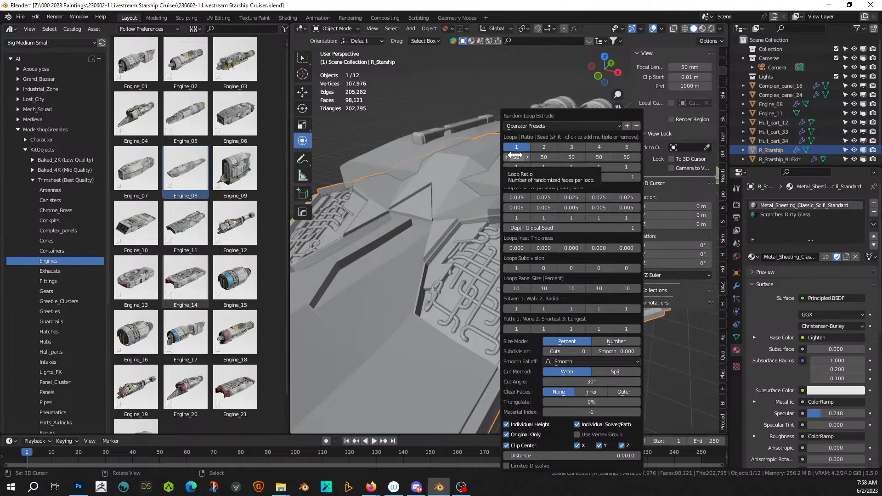
- Raise loop 1's ratio to 100 in the Random Loop Extrude settings
{"action": "left_click_drag", "start_coordinate": [513, 157], "coordinate": [571, 156]}
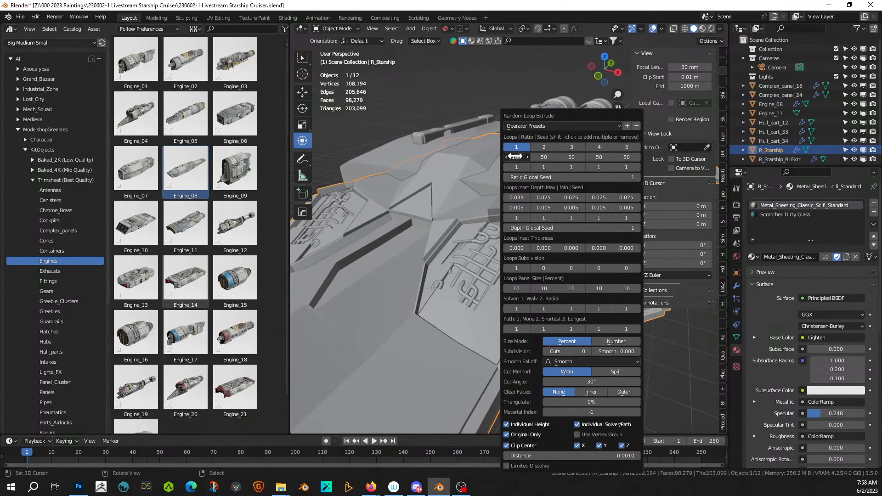
{"action": "mouse_move", "coordinate": [530, 326]}
{"action": "middle_mouse_down"}
{"action": "mouse_move", "coordinate": [542, 338]}
{"action": "mouse_move", "coordinate": [496, 329]}
{"action": "mouse_move", "coordinate": [492, 316]}
{"action": "mouse_move", "coordinate": [517, 318]}
{"action": "mouse_move", "coordinate": [521, 343]}
{"action": "mouse_move", "coordinate": [553, 343]}
{"action": "mouse_move", "coordinate": [592, 318]}
{"action": "mouse_move", "coordinate": [608, 322]}
{"action": "mouse_move", "coordinate": [574, 352]}
{"action": "mouse_move", "coordinate": [516, 346]}
{"action": "mouse_move", "coordinate": [501, 315]}
{"action": "mouse_move", "coordinate": [461, 355]}
{"action": "mouse_move", "coordinate": [546, 343]}
{"action": "mouse_move", "coordinate": [513, 335]}
{"action": "mouse_move", "coordinate": [548, 336]}
{"action": "mouse_move", "coordinate": [570, 325]}
{"action": "mouse_move", "coordinate": [528, 341]}
{"action": "middle_mouse_up"}
{"action": "scroll", "coordinate": [519, 295], "scroll_direction": "up", "scroll_amount": 1}
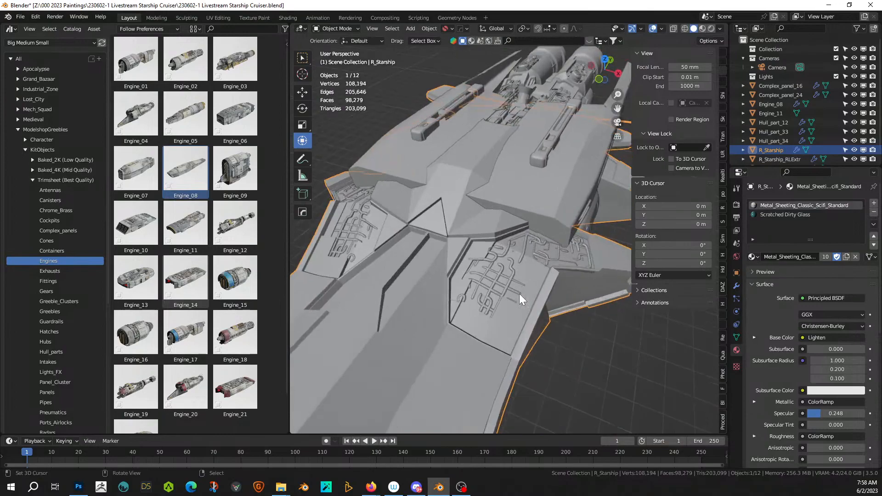
- Try Plate Insets on the starship's tubed hull plates with subdivision 2, 25 plates and maximum size 3
{"action": "middle_click_drag", "start_coordinate": [519, 293], "coordinate": [489, 279]}
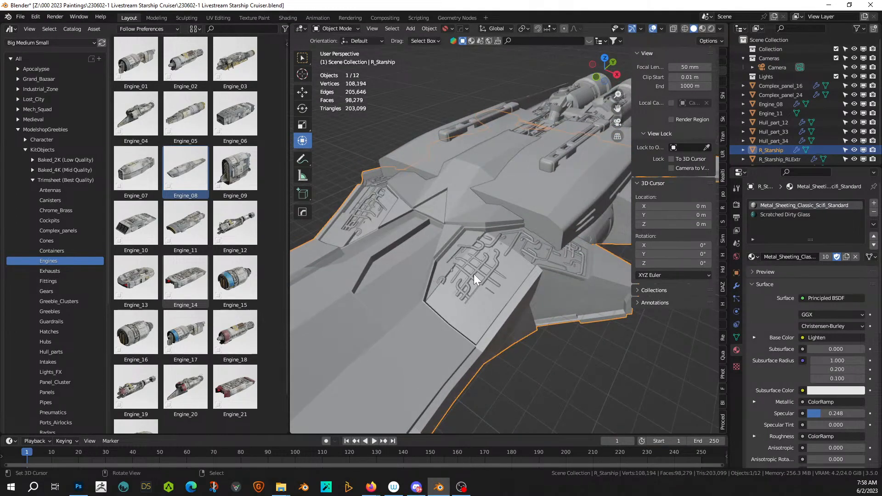
{"action": "key", "text": "shift+q"}
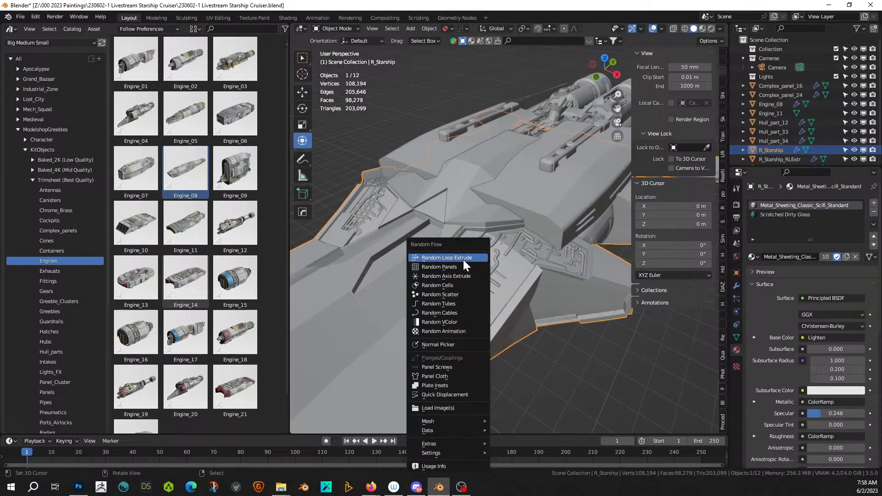
{"action": "left_click", "coordinate": [455, 385]}
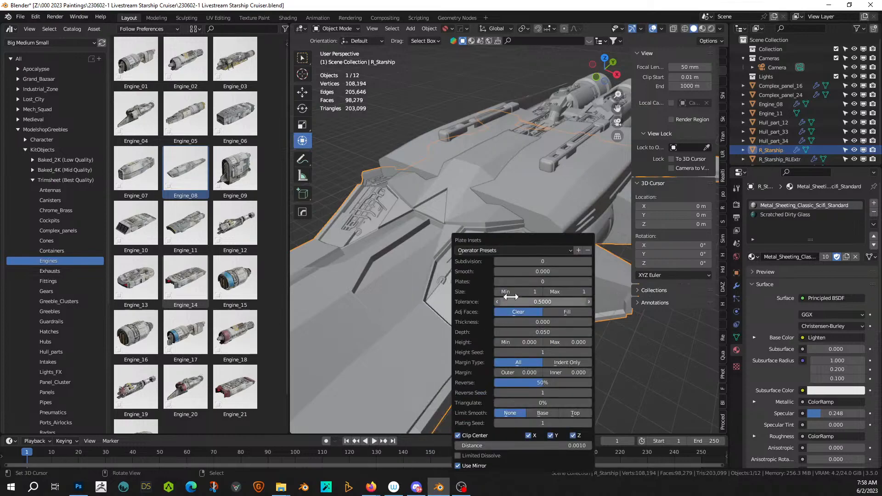
{"action": "left_click", "coordinate": [589, 262]}
{"action": "left_click", "coordinate": [589, 262]}
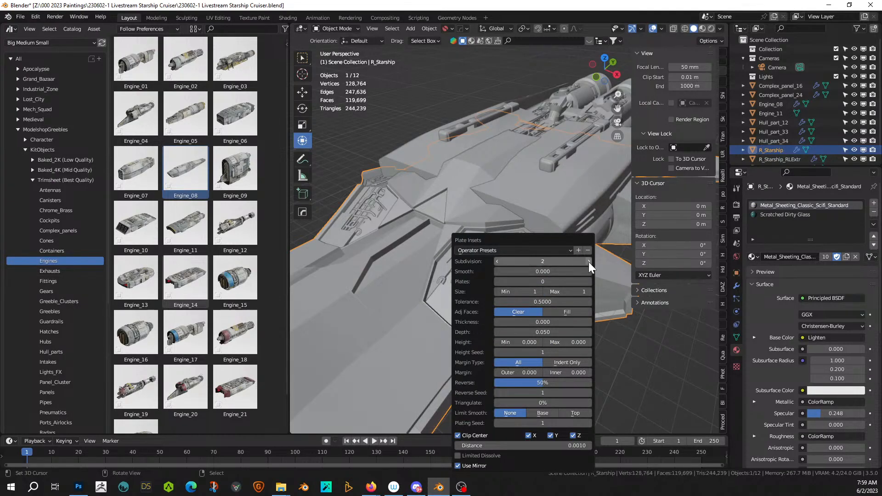
{"action": "left_click", "coordinate": [530, 282]}
{"action": "key", "text": "Return"}
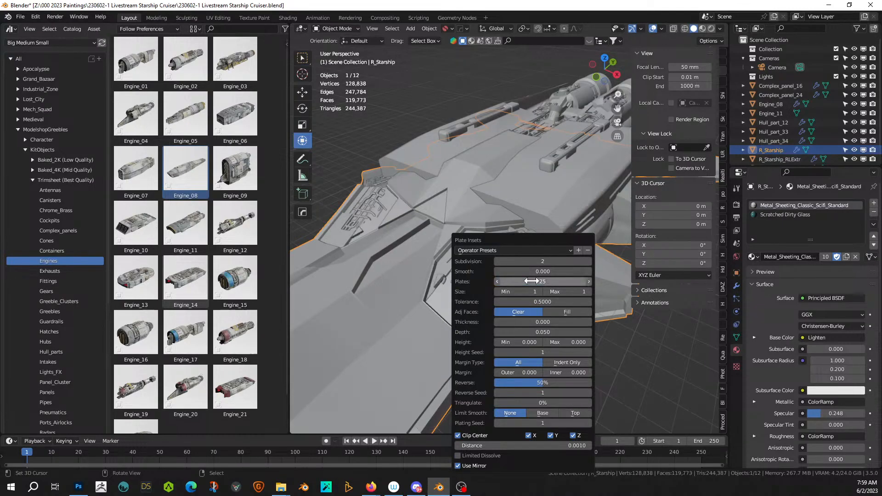
{"action": "left_click_drag", "start_coordinate": [522, 240], "coordinate": [620, 203]}
{"action": "left_click", "coordinate": [686, 253]}
{"action": "left_click", "coordinate": [686, 253]}
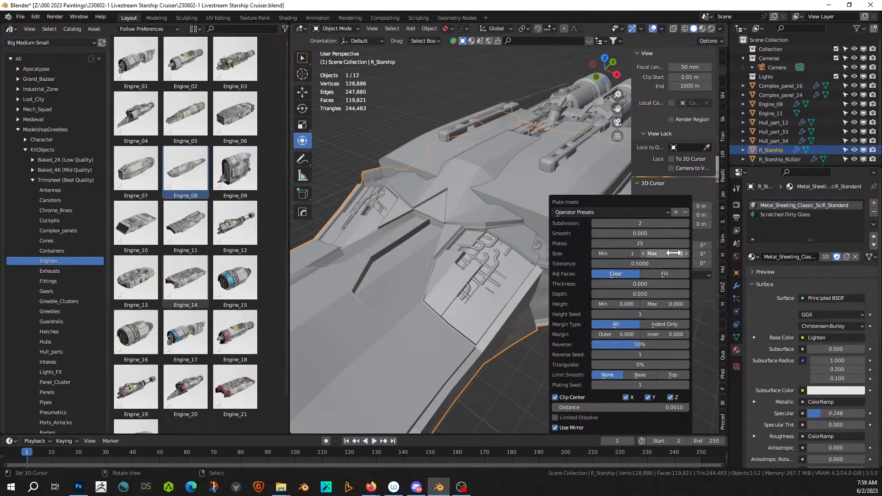
- Try a finer plating with subdivision 3 and 50 plates
{"action": "middle_click_drag", "start_coordinate": [503, 380], "coordinate": [480, 368]}
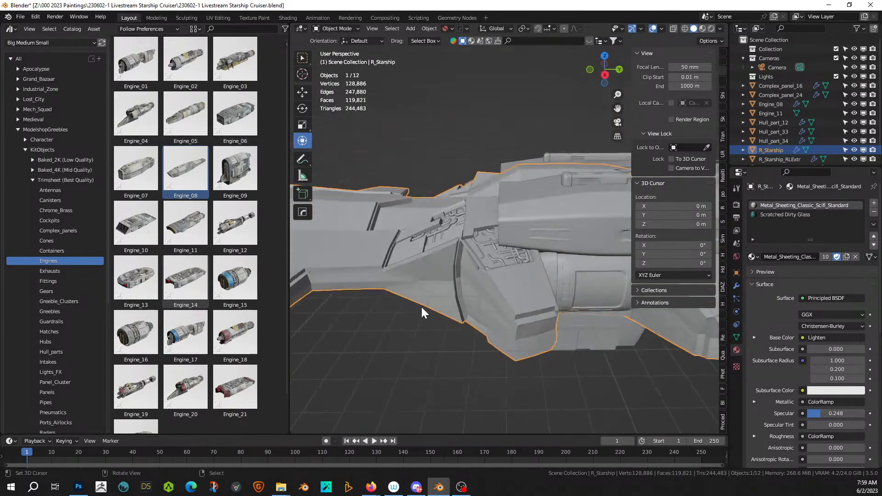
{"action": "key", "text": "F9"}
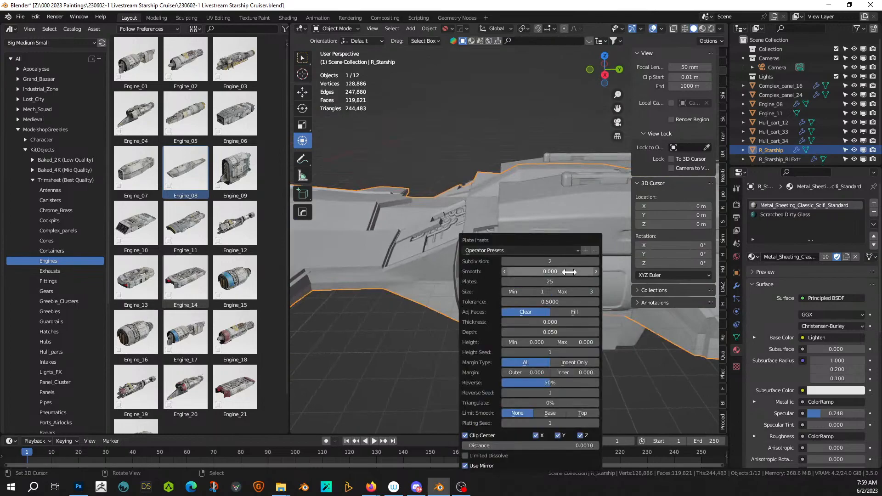
{"action": "left_click", "coordinate": [597, 261]}
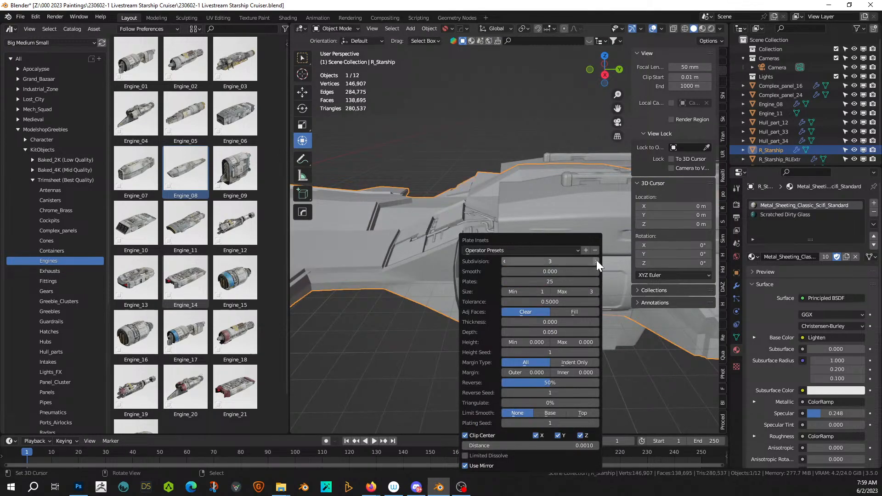
{"action": "left_click", "coordinate": [549, 281]}
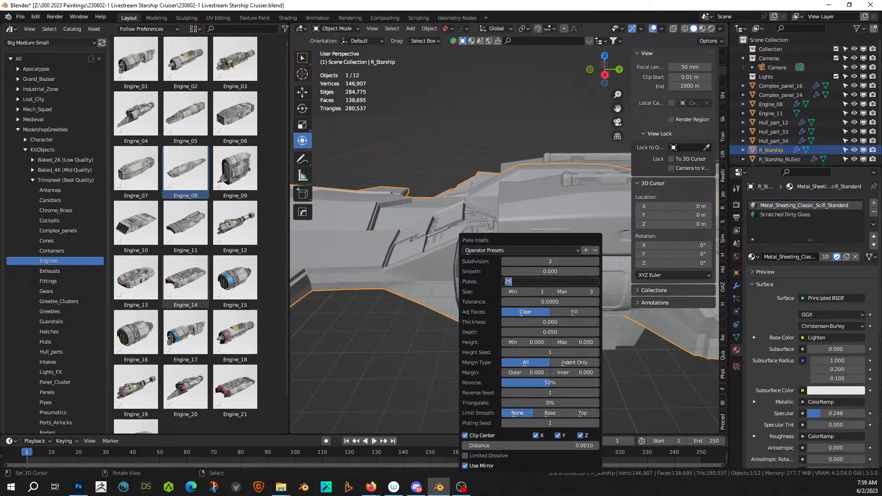
{"action": "type", "text": "50"}
{"action": "key", "text": "Return"}
- Try a plate inset depth of 0.025
{"action": "middle_click_drag", "start_coordinate": [417, 272], "coordinate": [546, 281]}
{"action": "middle_click_drag", "start_coordinate": [459, 307], "coordinate": [508, 294]}
{"action": "middle_click_drag", "start_coordinate": [511, 294], "coordinate": [417, 238]}
{"action": "scroll", "coordinate": [385, 294], "scroll_direction": "up", "scroll_amount": 2}
{"action": "key", "text": "F9"}
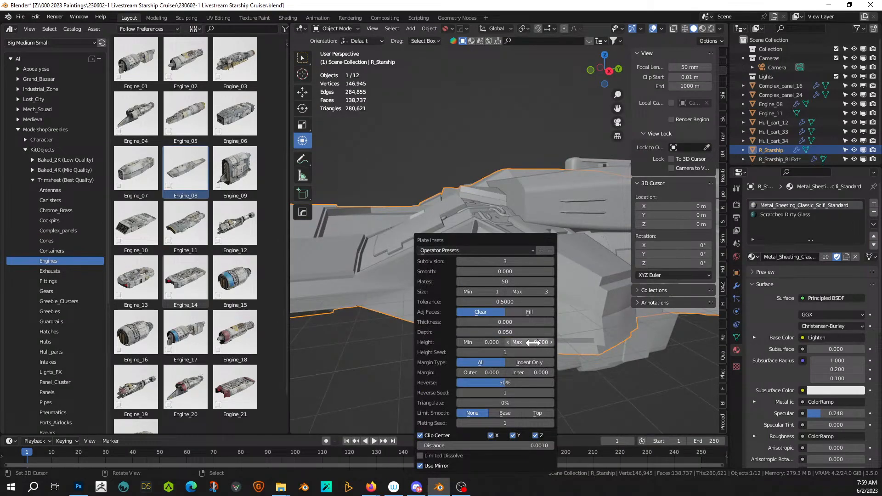
{"action": "left_click", "coordinate": [518, 332]}
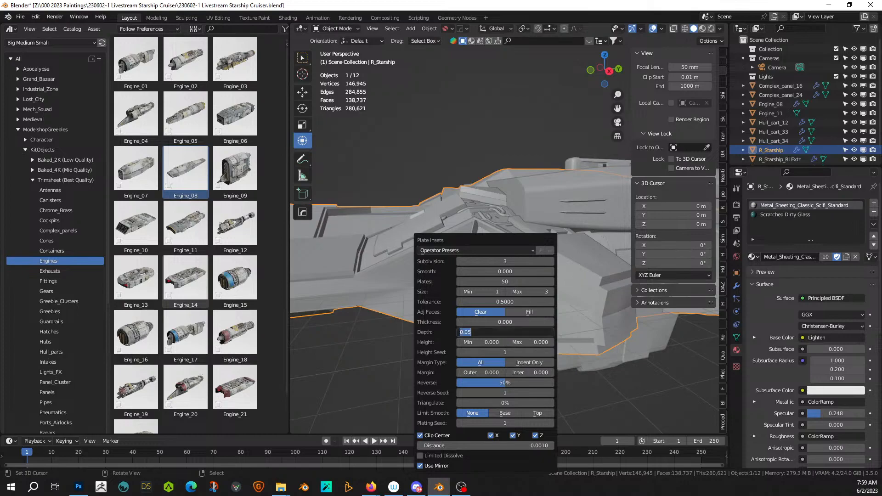
{"action": "type", "text": ".025"}
{"action": "key", "text": "Return"}
- Try a plate inset reverse of 77% combined with a slightly adjusted depth
{"action": "middle_click_drag", "start_coordinate": [387, 158], "coordinate": [437, 255]}
{"action": "key", "text": "F9"}
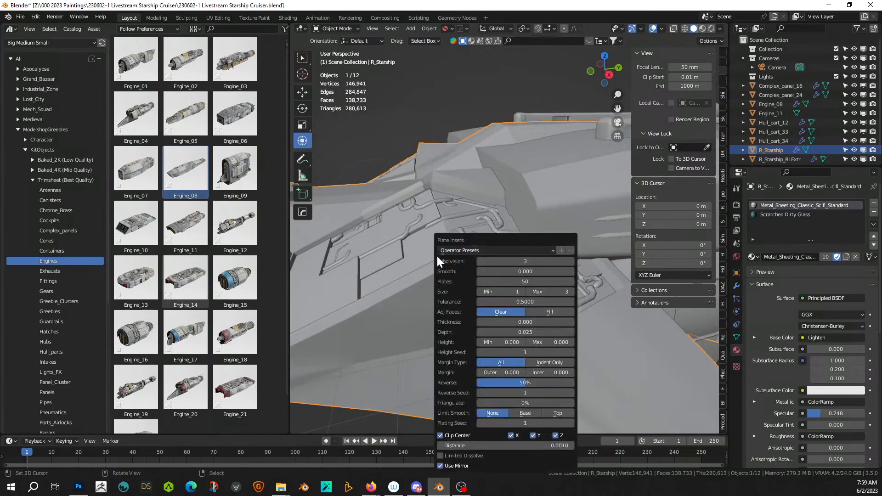
{"action": "left_click_drag", "start_coordinate": [524, 383], "coordinate": [552, 383]}
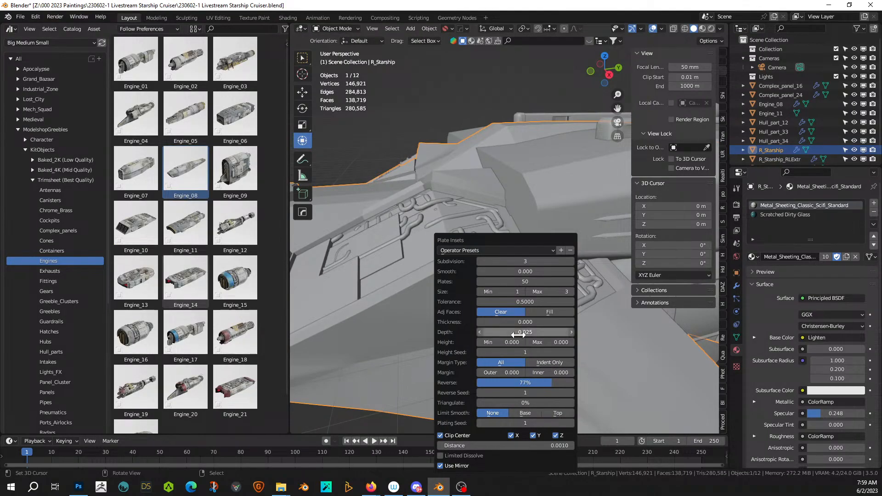
{"action": "left_click_drag", "start_coordinate": [525, 332], "coordinate": [518, 332]}
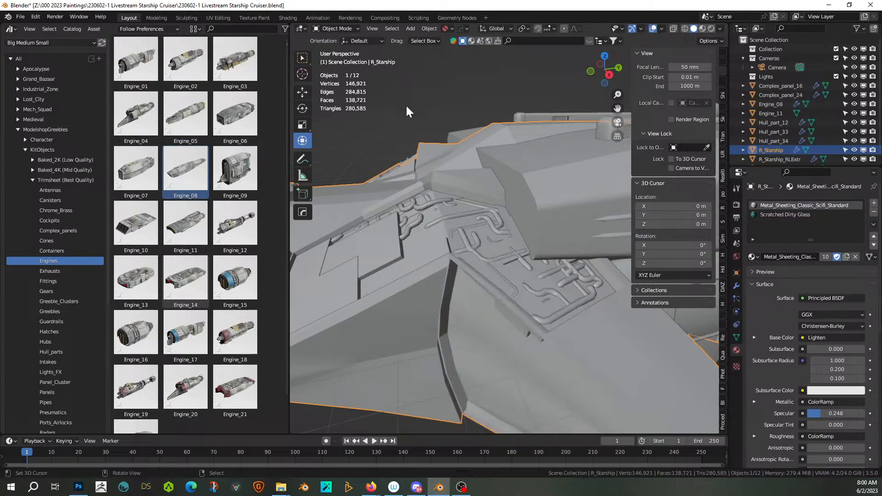
- Switch the viewport to rendered shading, check the plated hull with its materials and deselect the starship
{"action": "scroll", "coordinate": [416, 169], "scroll_direction": "down", "scroll_amount": 1}
{"action": "scroll", "coordinate": [463, 175], "scroll_direction": "down", "scroll_amount": 4}
{"action": "middle_click_drag", "start_coordinate": [469, 179], "coordinate": [554, 180]}
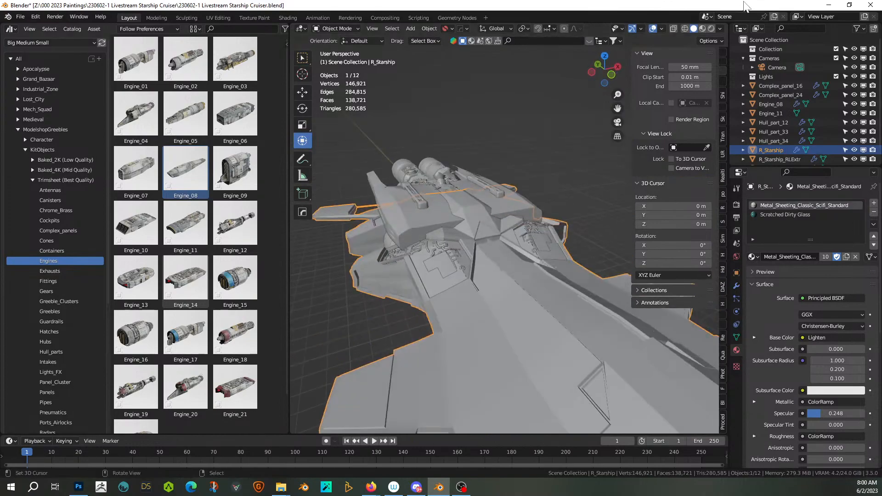
{"action": "left_click", "coordinate": [710, 29]}
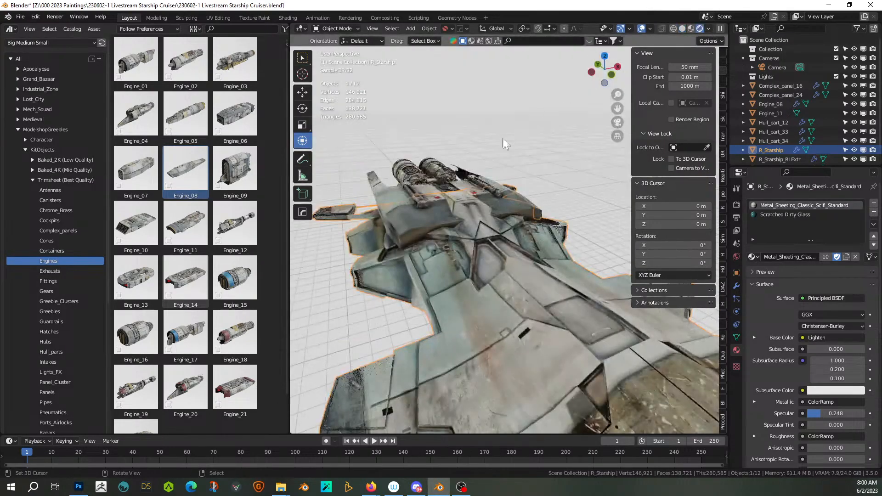
{"action": "mouse_move", "coordinate": [495, 184]}
{"action": "middle_mouse_down"}
{"action": "mouse_move", "coordinate": [536, 186]}
{"action": "mouse_move", "coordinate": [447, 202]}
{"action": "mouse_move", "coordinate": [499, 183]}
{"action": "mouse_move", "coordinate": [459, 195]}
{"action": "middle_mouse_up"}
{"action": "scroll", "coordinate": [522, 186], "scroll_direction": "up", "scroll_amount": 4}
{"action": "scroll", "coordinate": [448, 202], "scroll_direction": "down", "scroll_amount": 2}
{"action": "scroll", "coordinate": [459, 195], "scroll_direction": "down", "scroll_amount": 3}
{"action": "left_click", "coordinate": [516, 304]}
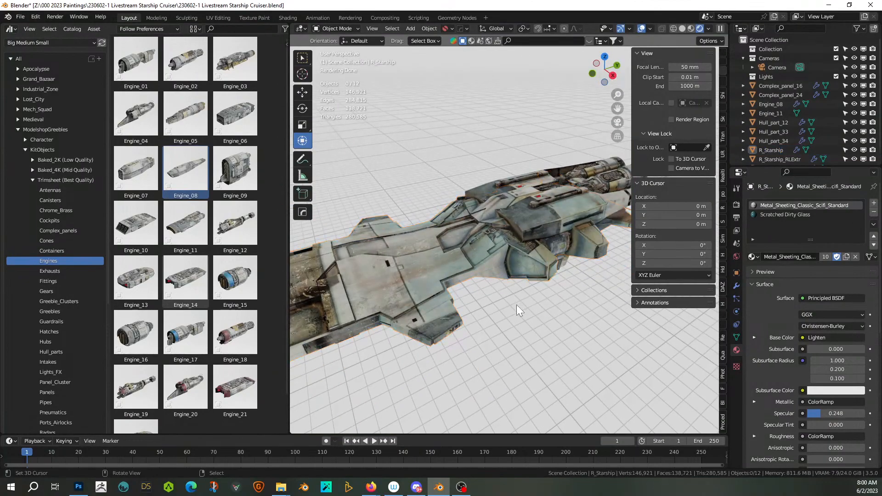
- Examine the starship's plated mesh around the recessed hull plates in Edit Mode
{"action": "middle_click_drag", "start_coordinate": [501, 316], "coordinate": [431, 281]}
{"action": "left_click", "coordinate": [425, 261]}
{"action": "key", "text": "Tab"}
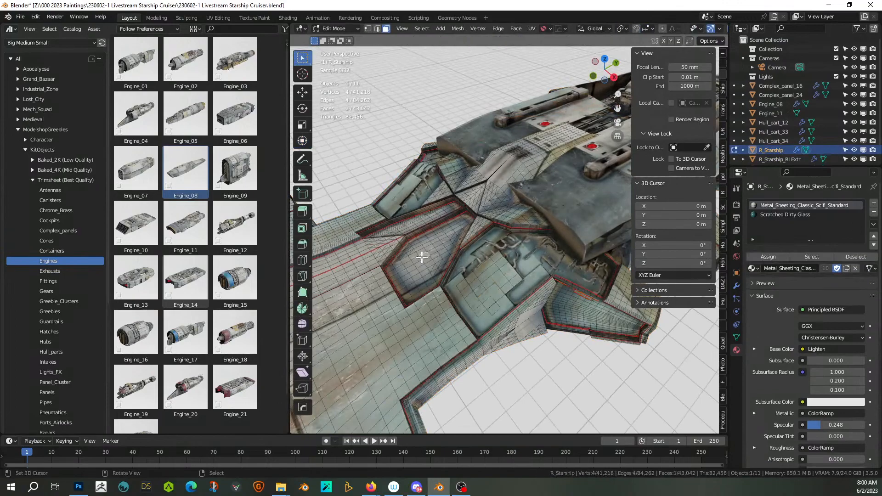
{"action": "scroll", "coordinate": [423, 255], "scroll_direction": "up", "scroll_amount": 3}
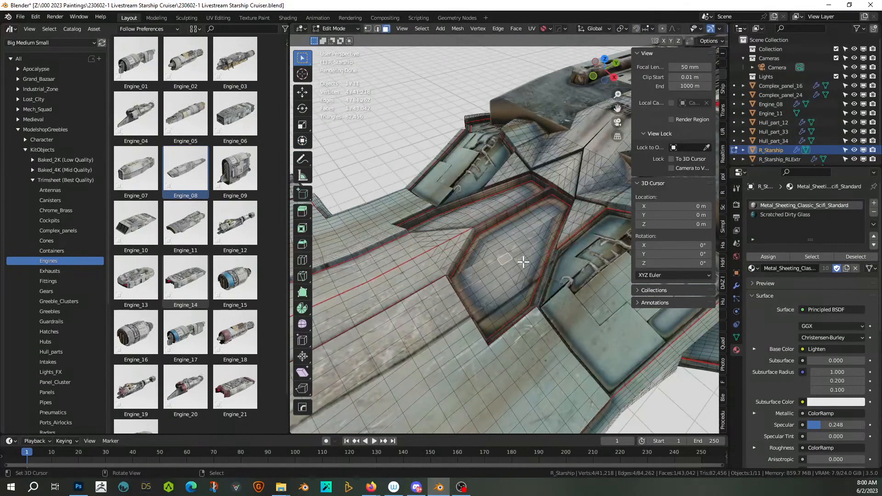
{"action": "middle_click_drag", "start_coordinate": [528, 262], "coordinate": [508, 275]}
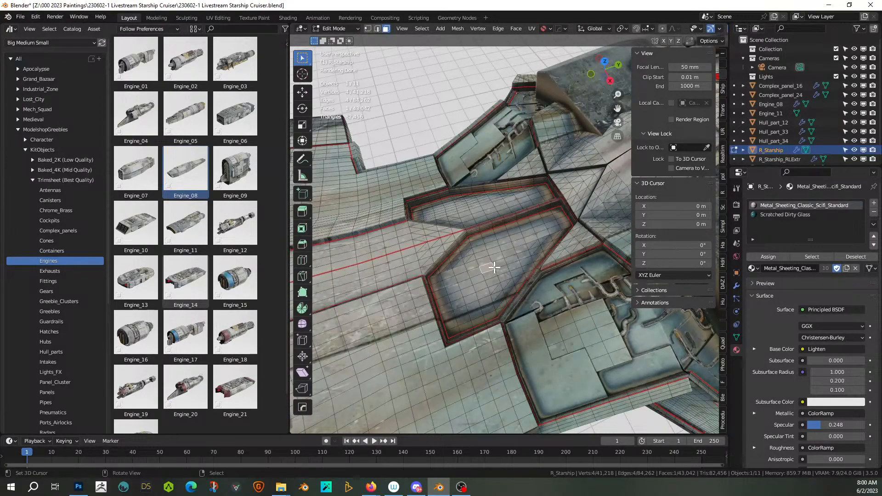
{"action": "scroll", "coordinate": [494, 267], "scroll_direction": "down", "scroll_amount": 2}
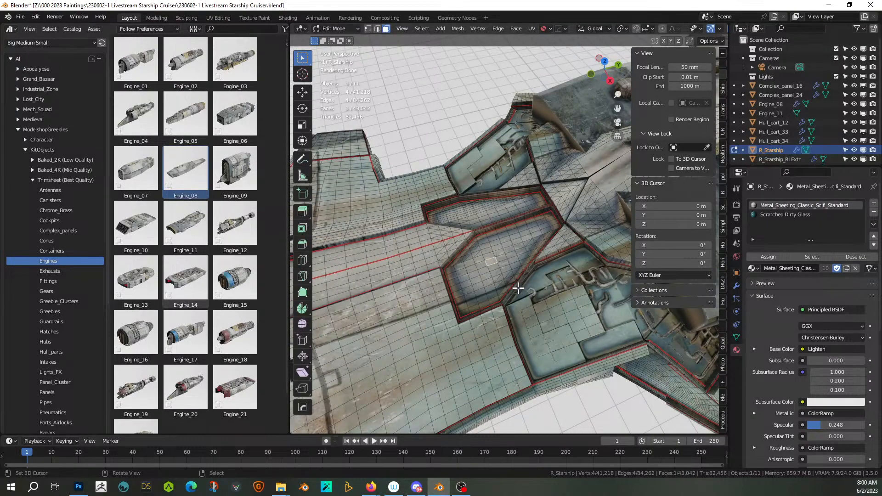
{"action": "scroll", "coordinate": [514, 262], "scroll_direction": "up", "scroll_amount": 3}
{"action": "scroll", "coordinate": [477, 242], "scroll_direction": "down", "scroll_amount": 5}
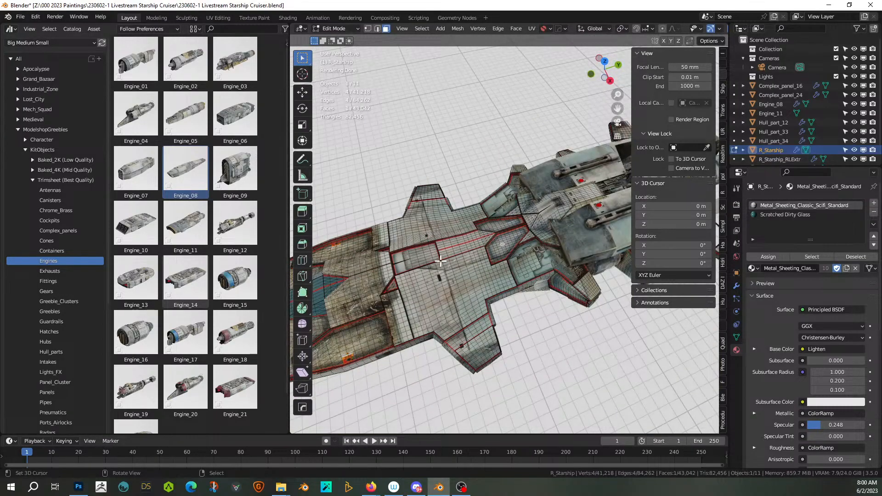
{"action": "scroll", "coordinate": [538, 294], "scroll_direction": "up", "scroll_amount": 3}
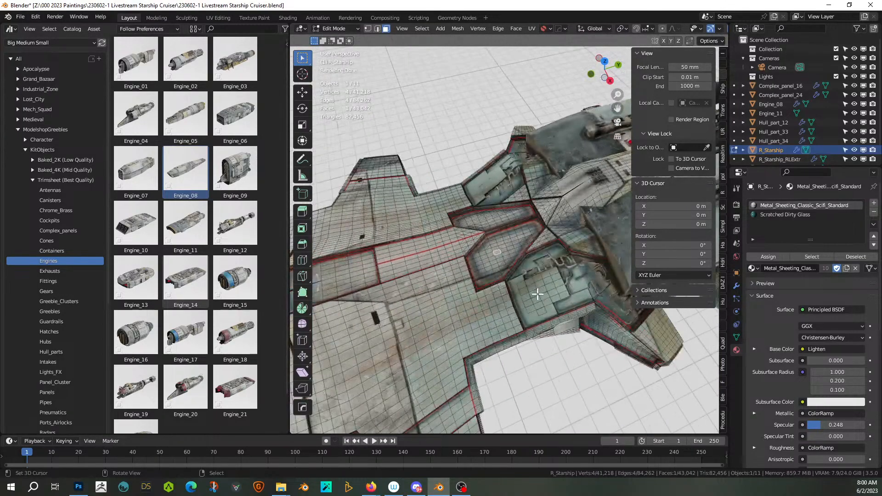
- Return to Object Mode and undo the Plate Insets on the starship
{"action": "left_click", "coordinate": [513, 287], "text": "ctrl"}
{"action": "key", "text": "Tab"}
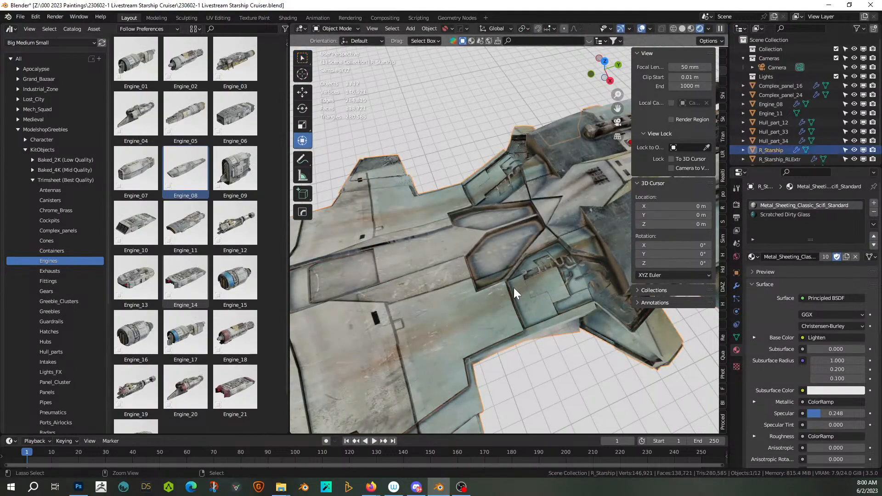
{"action": "scroll", "coordinate": [513, 288], "scroll_direction": "up", "scroll_amount": 2}
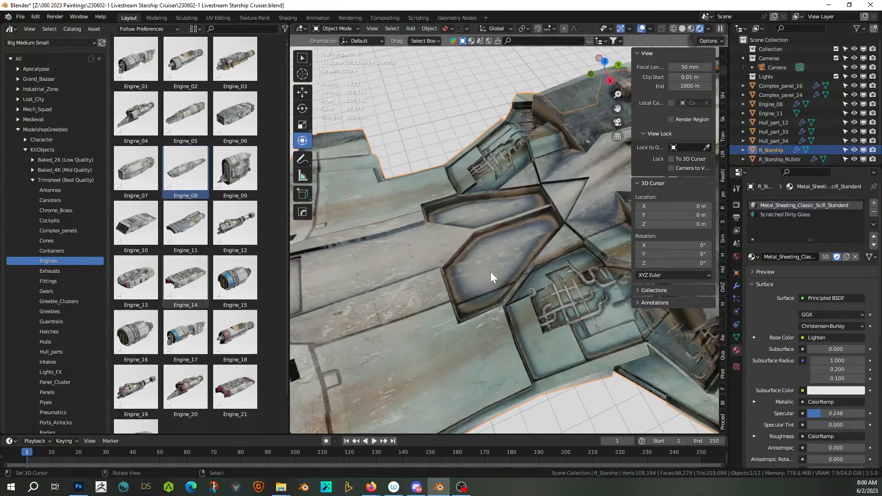
- Enter Edit Mode on the starship, select one face of the hull plate beneath the tubes and isolate the hull in Local View
{"action": "key", "text": "Tab"}
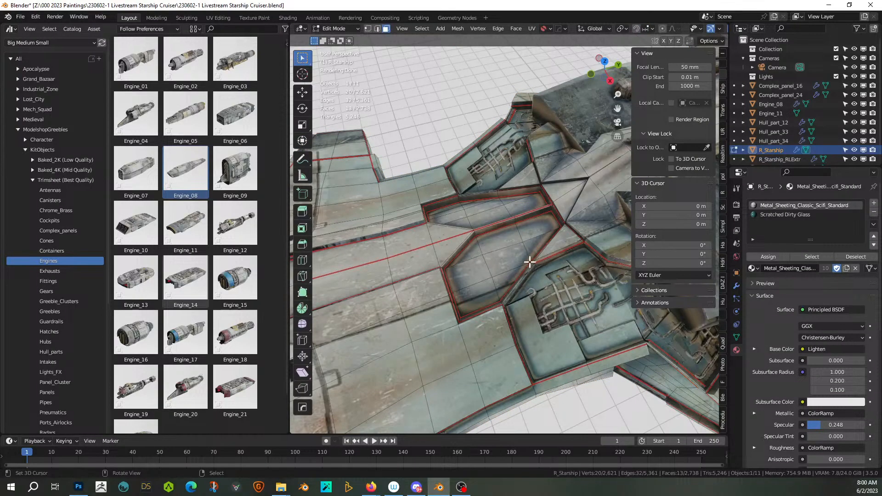
{"action": "middle_click_drag", "start_coordinate": [553, 285], "coordinate": [531, 290], "text": "shift"}
{"action": "left_click", "coordinate": [521, 299]}
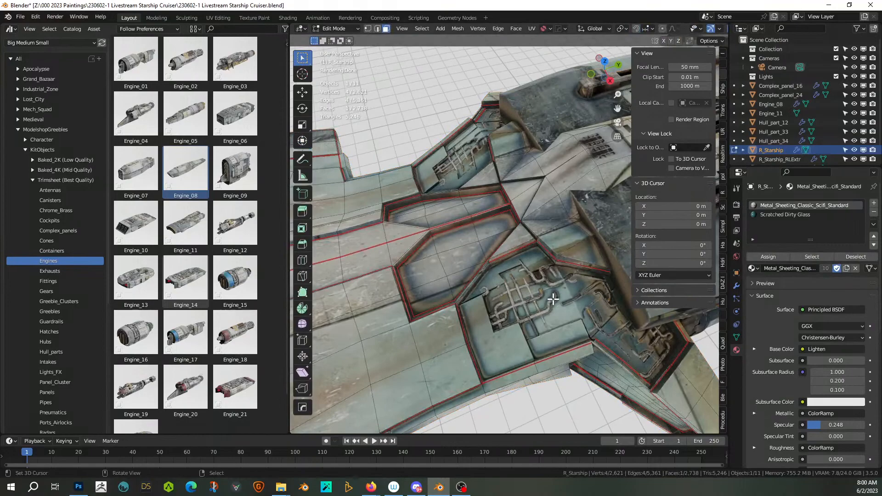
{"action": "key", "text": "KP_Divide"}
{"action": "scroll", "coordinate": [553, 299], "scroll_direction": "up", "scroll_amount": 4}
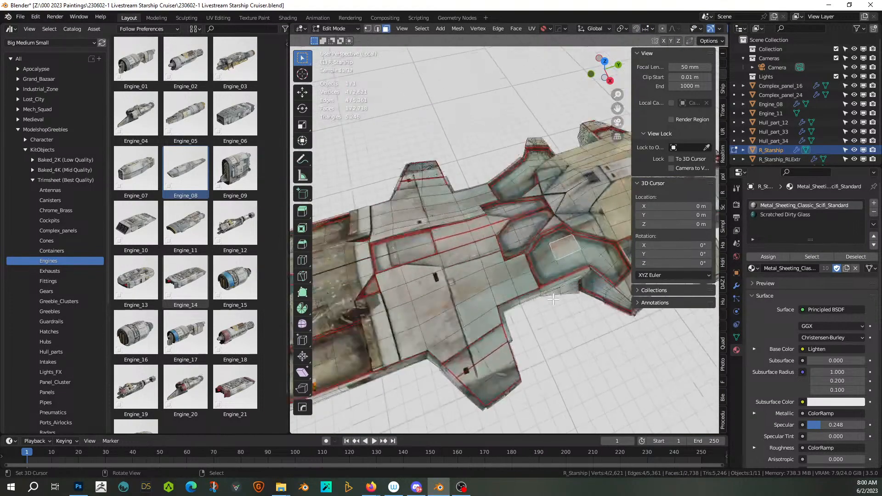
- Add the remaining faces of the recessed hull plate and its outer section to the selection and leave Local View
{"action": "middle_click_drag", "start_coordinate": [550, 299], "coordinate": [431, 276]}
{"action": "left_click", "coordinate": [395, 269], "text": "shift"}
{"action": "left_click", "coordinate": [400, 262], "text": "shift"}
{"action": "left_click", "coordinate": [407, 250], "text": "shift"}
{"action": "left_click", "coordinate": [398, 265], "text": "shift"}
{"action": "left_click", "coordinate": [408, 285], "text": "shift"}
{"action": "left_click", "coordinate": [435, 284], "text": "shift"}
{"action": "left_click", "coordinate": [459, 266], "text": "shift"}
{"action": "left_click", "coordinate": [444, 251], "text": "shift"}
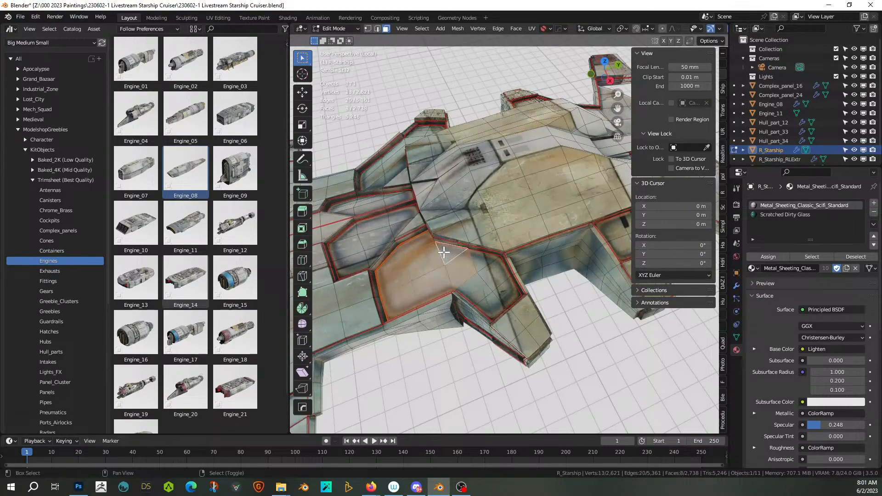
{"action": "left_click", "coordinate": [481, 262], "text": "shift"}
{"action": "left_click", "coordinate": [491, 276], "text": "shift"}
{"action": "left_click", "coordinate": [506, 293], "text": "shift"}
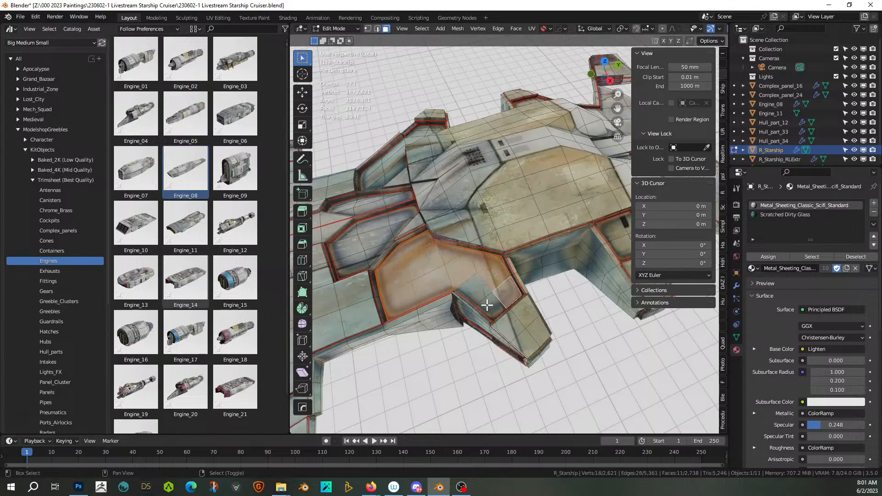
{"action": "left_click", "coordinate": [487, 305], "text": "shift"}
{"action": "left_click", "coordinate": [482, 294], "text": "shift"}
{"action": "key", "text": "KP_Divide"}
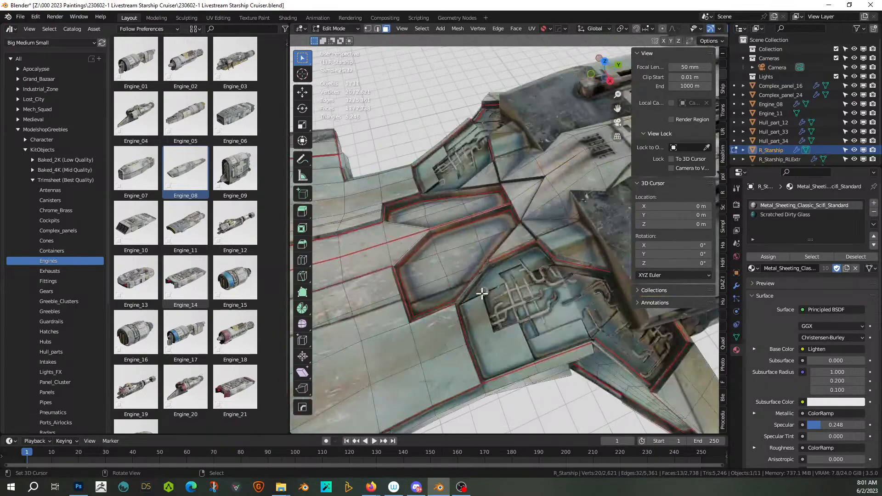
{"action": "middle_click_drag", "start_coordinate": [482, 293], "coordinate": [439, 291], "text": "shift"}
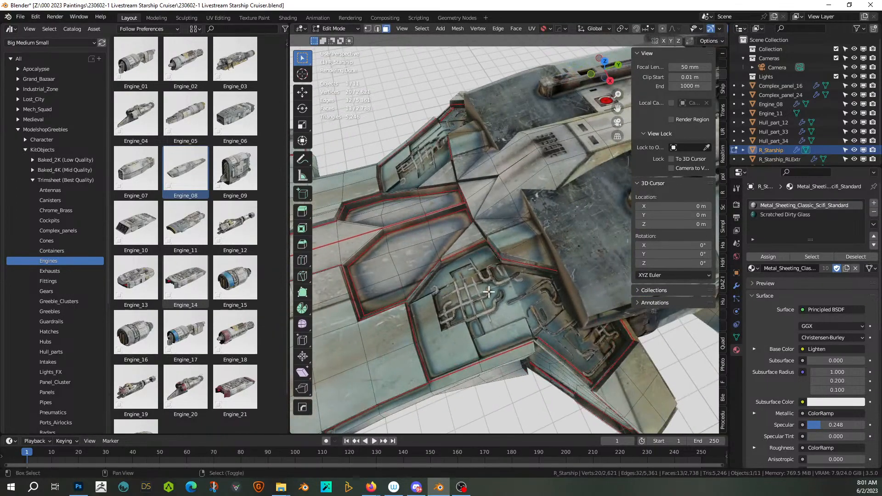
- Apply Random Loop Extrude to the selected hull plate faces with one loop, loop ratio seed 4 and one subdivision cut
{"action": "key", "text": "q"}
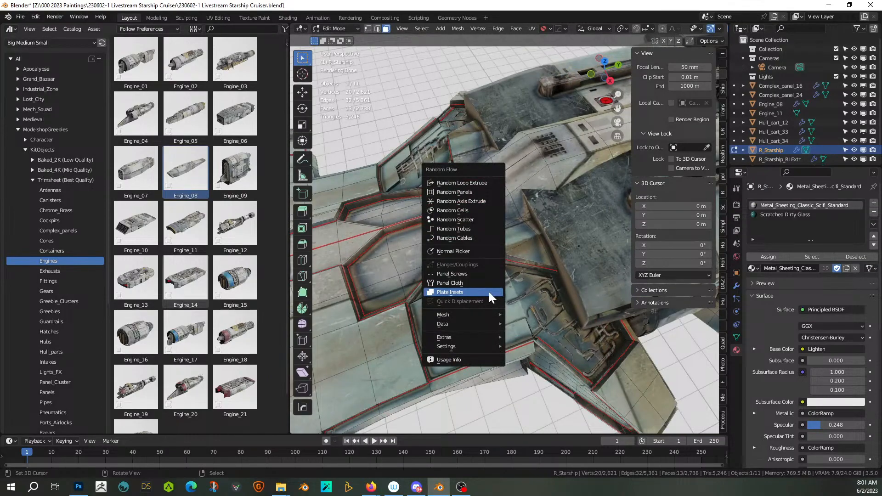
{"action": "left_click", "coordinate": [473, 182]}
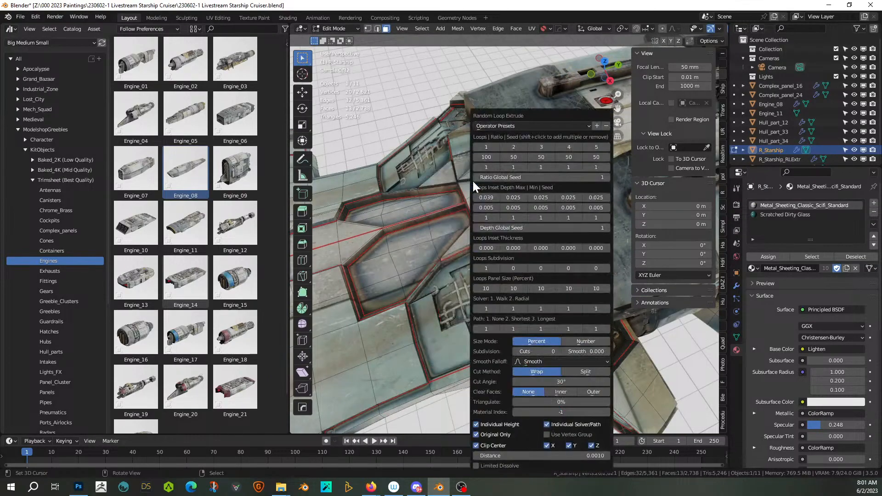
{"action": "left_click", "coordinate": [486, 146]}
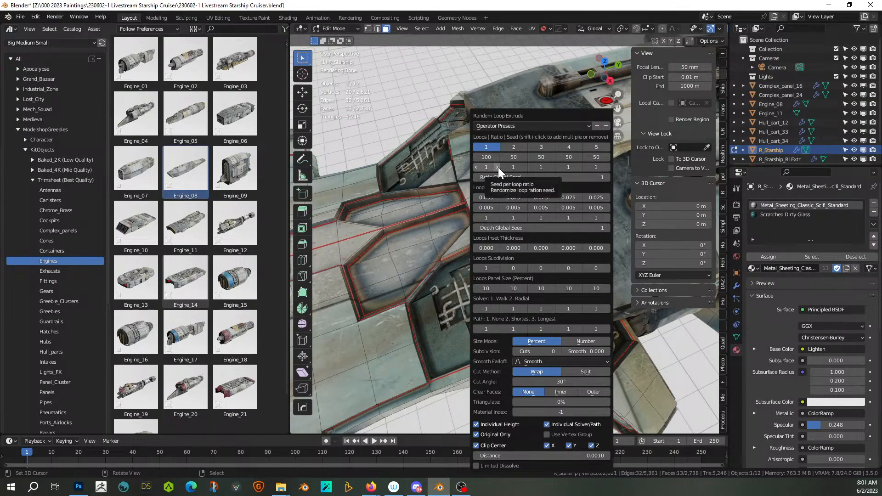
{"action": "left_click", "coordinate": [498, 167]}
{"action": "left_click", "coordinate": [497, 167]}
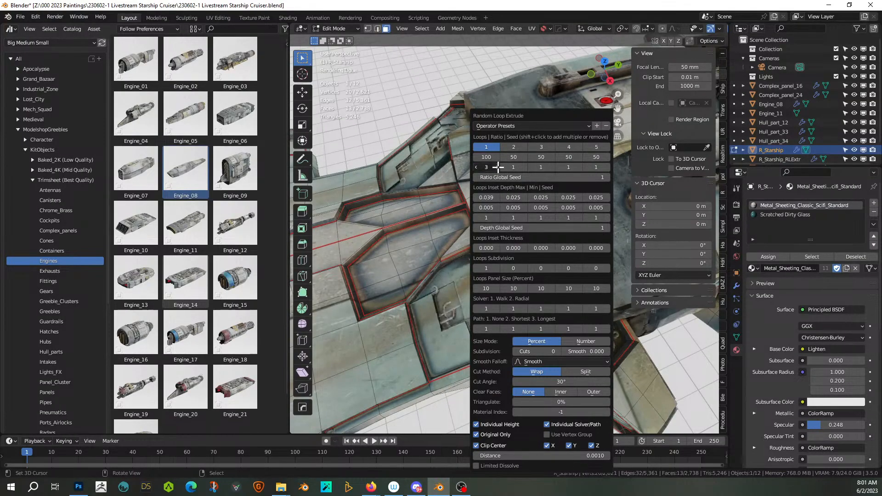
{"action": "middle_click_drag", "start_coordinate": [386, 188], "coordinate": [449, 172]}
{"action": "key", "text": "F9"}
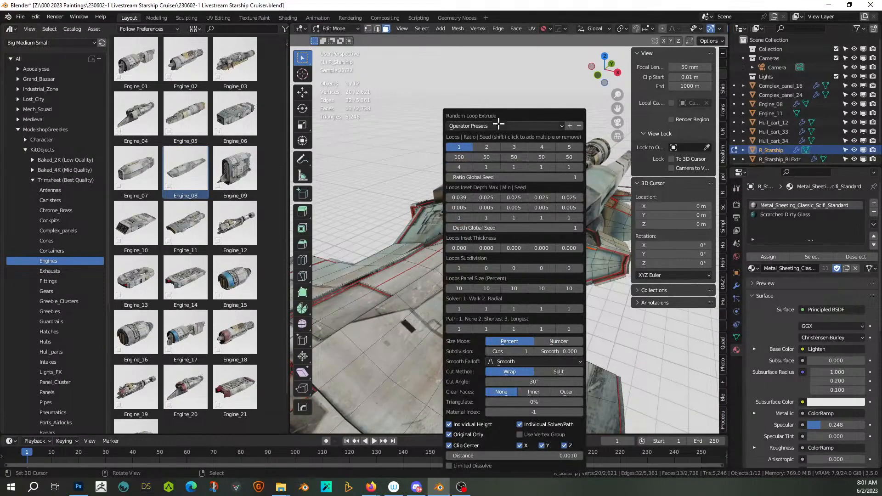
{"action": "left_click_drag", "start_coordinate": [511, 113], "coordinate": [329, 93]}
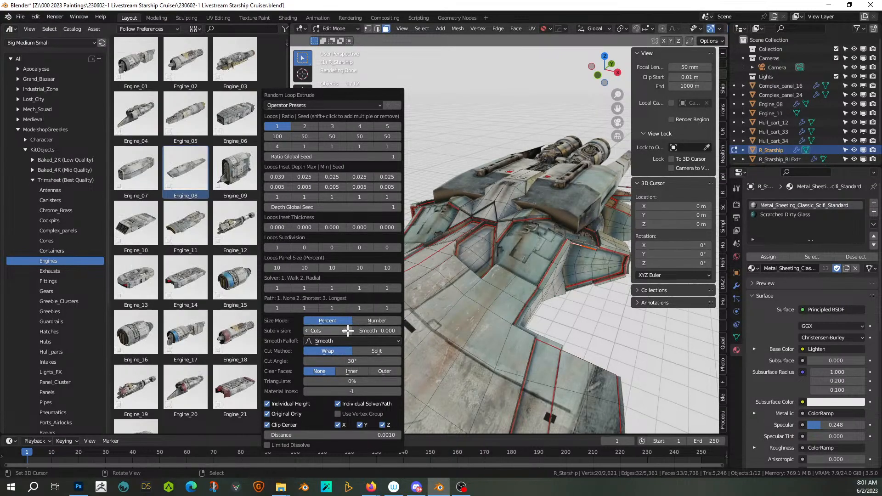
{"action": "scroll", "coordinate": [498, 291], "scroll_direction": "up", "scroll_amount": 5}
{"action": "middle_click_drag", "start_coordinate": [497, 291], "coordinate": [437, 291]}
{"action": "scroll", "coordinate": [437, 292], "scroll_direction": "down", "scroll_amount": 4}
- Clear the face selection, select the faces of the elongated recessed plate beside the hull's centre line, and return to Object Mode
{"action": "key", "text": "alt+a"}
{"action": "scroll", "coordinate": [448, 366], "scroll_direction": "down", "scroll_amount": 3}
{"action": "middle_click_drag", "start_coordinate": [448, 366], "coordinate": [475, 366]}
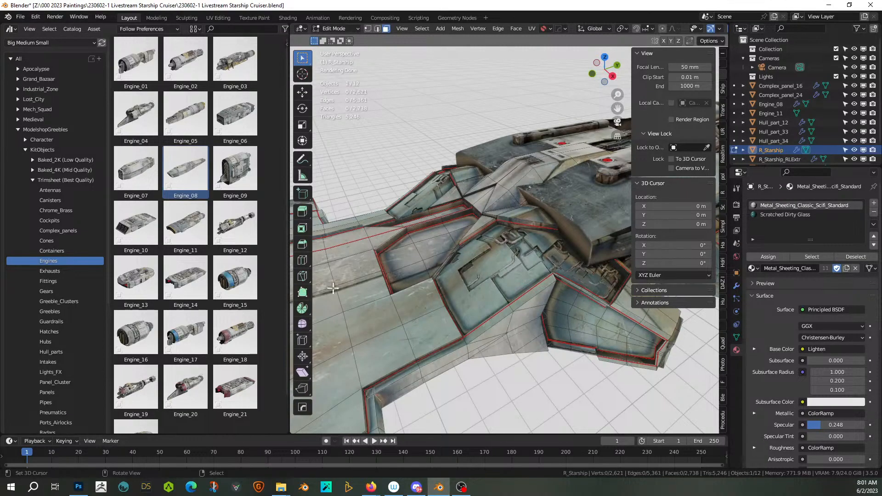
{"action": "middle_click_drag", "start_coordinate": [445, 283], "coordinate": [455, 301]}
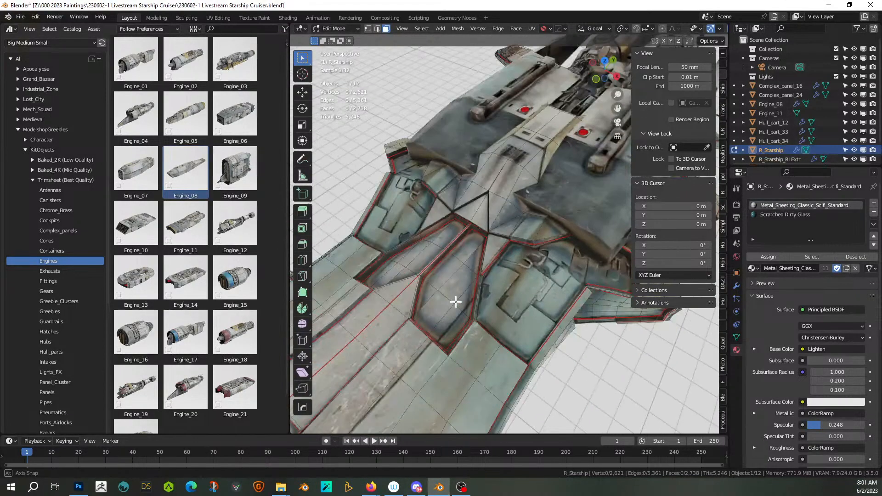
{"action": "right_click", "coordinate": [452, 326]}
{"action": "right_click", "coordinate": [441, 311], "text": "shift"}
{"action": "right_click", "coordinate": [429, 292], "text": "shift"}
{"action": "right_click", "coordinate": [440, 279], "text": "shift"}
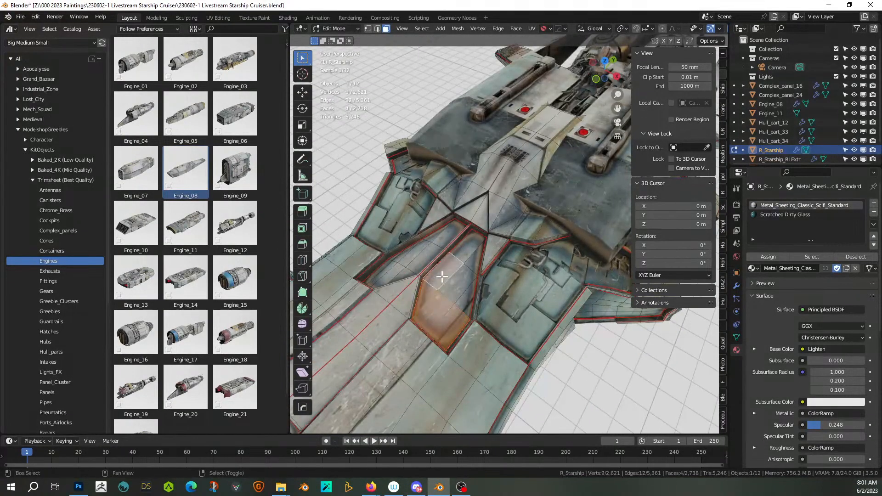
{"action": "right_click", "coordinate": [447, 284], "text": "shift"}
{"action": "right_click", "coordinate": [465, 268], "text": "shift"}
{"action": "right_click", "coordinate": [468, 252], "text": "shift"}
{"action": "right_click", "coordinate": [474, 239], "text": "shift"}
{"action": "middle_click_drag", "start_coordinate": [483, 270], "coordinate": [520, 238]}
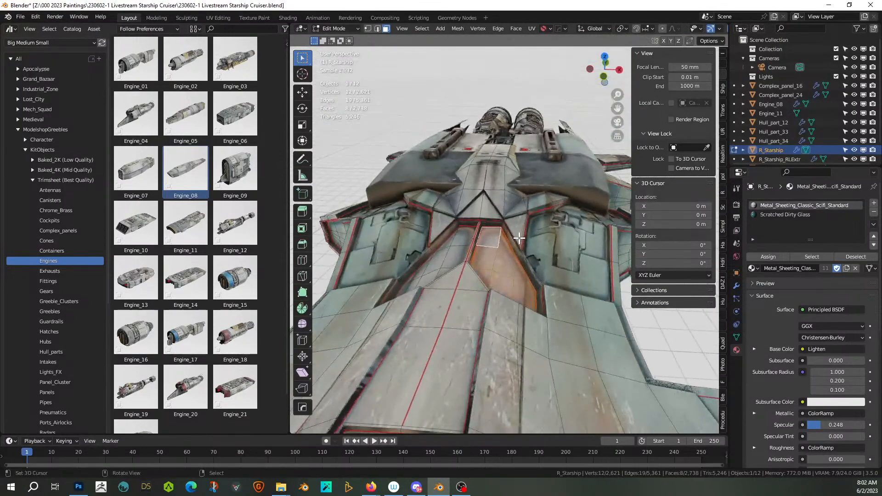
{"action": "key", "text": "Tab"}
- Apply Random Loop Extrude to the elongated recessed plate with loops 1 to 3 enabled and four subdivision cuts
{"action": "key", "text": "shift+v"}
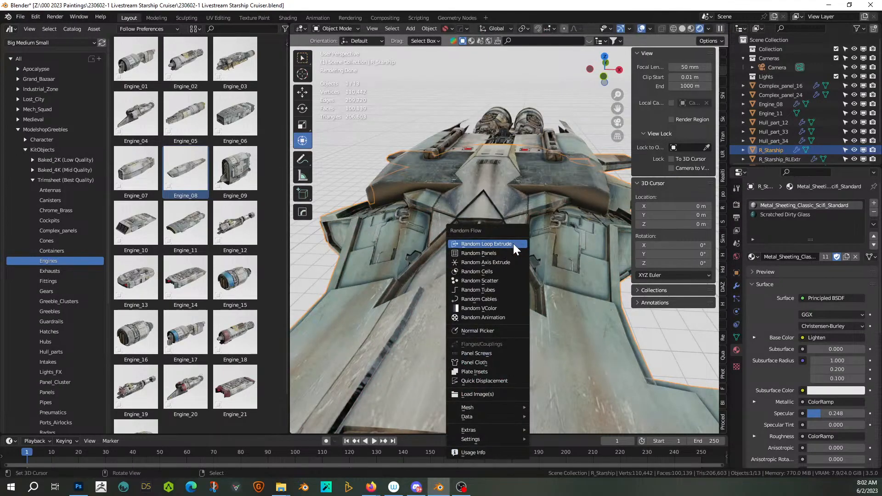
{"action": "left_click", "coordinate": [514, 244]}
{"action": "left_click", "coordinate": [536, 148]}
{"action": "left_click", "coordinate": [554, 148], "text": "shift"}
{"action": "left_click", "coordinate": [582, 148], "text": "shift"}
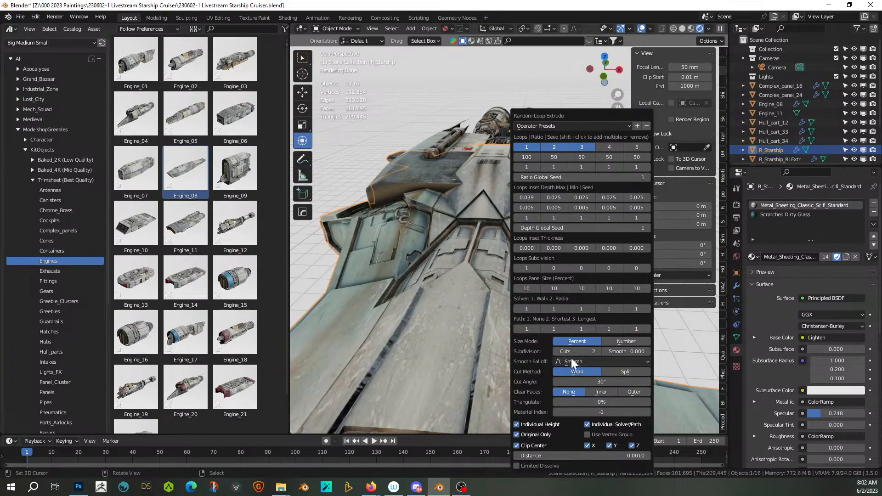
{"action": "left_click", "coordinate": [598, 351]}
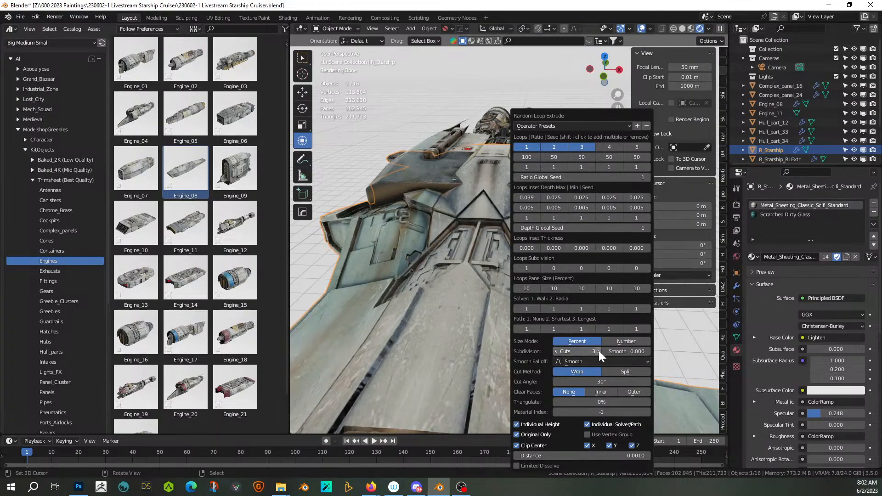
{"action": "left_click", "coordinate": [598, 351]}
- Enter Edit Mode, select the faces of the large recessed panel on the starship's side, and return to Object Mode
{"action": "middle_click_drag", "start_coordinate": [403, 271], "coordinate": [456, 275]}
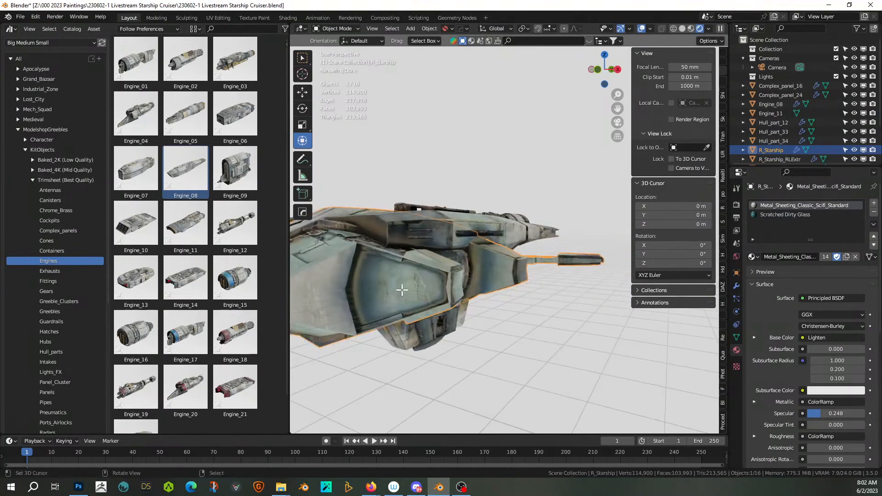
{"action": "key", "text": "Tab"}
{"action": "left_click", "coordinate": [376, 309]}
{"action": "left_click", "coordinate": [427, 301], "text": "ctrl"}
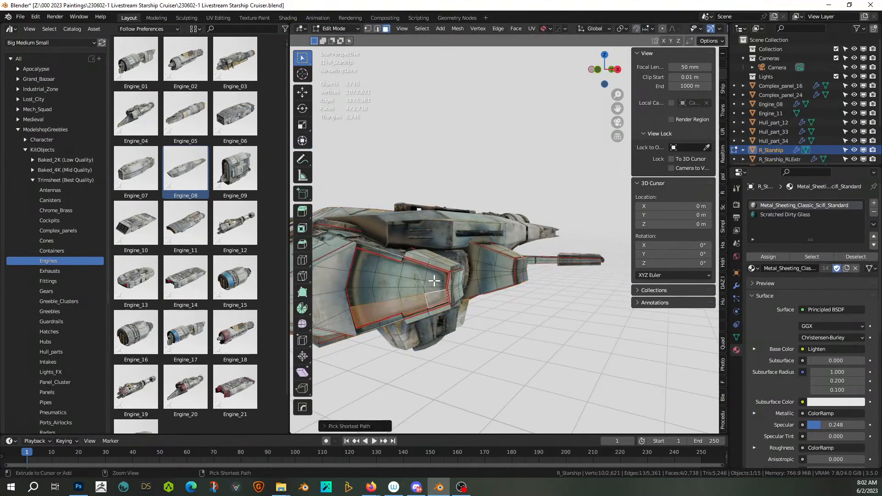
{"action": "left_click", "coordinate": [365, 257], "text": "ctrl"}
{"action": "right_click", "coordinate": [365, 295], "text": "ctrl"}
{"action": "right_click", "coordinate": [417, 292], "text": "ctrl"}
{"action": "right_click", "coordinate": [414, 282], "text": "ctrl"}
{"action": "right_click", "coordinate": [390, 279], "text": "ctrl"}
{"action": "key", "text": "Tab"}
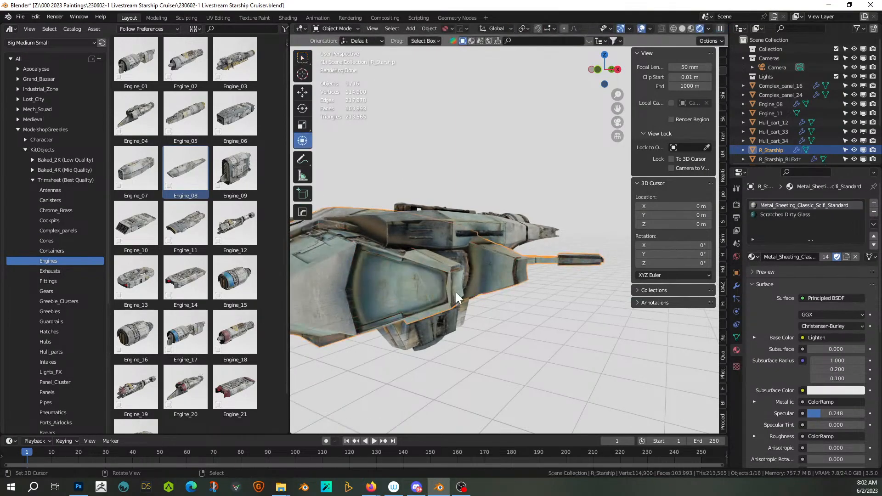
- Apply Random Loop Extrude to the recessed side panel with loops 1 to 3 enabled and five subdivision cuts
{"action": "right_click", "coordinate": [455, 292]}
{"action": "left_click", "coordinate": [437, 253]}
{"action": "left_click", "coordinate": [457, 147]}
{"action": "left_click", "coordinate": [481, 147], "text": "shift"}
{"action": "left_click", "coordinate": [507, 151], "text": "shift"}
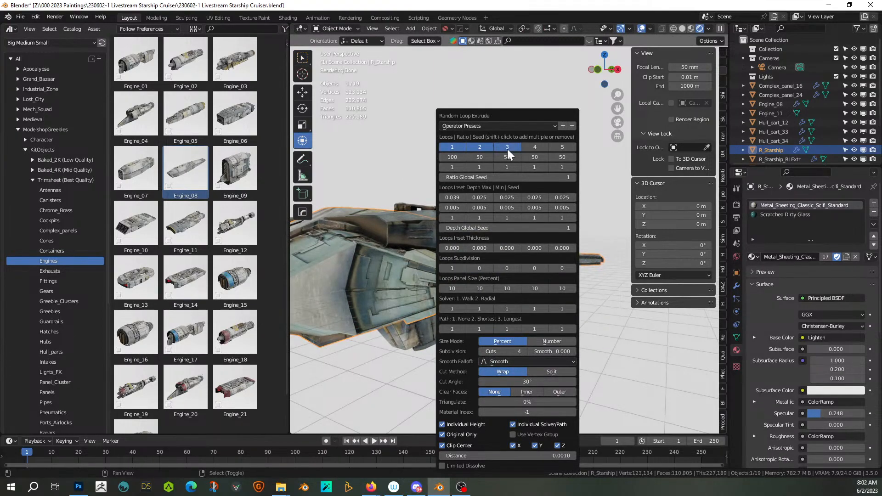
{"action": "left_click", "coordinate": [524, 349]}
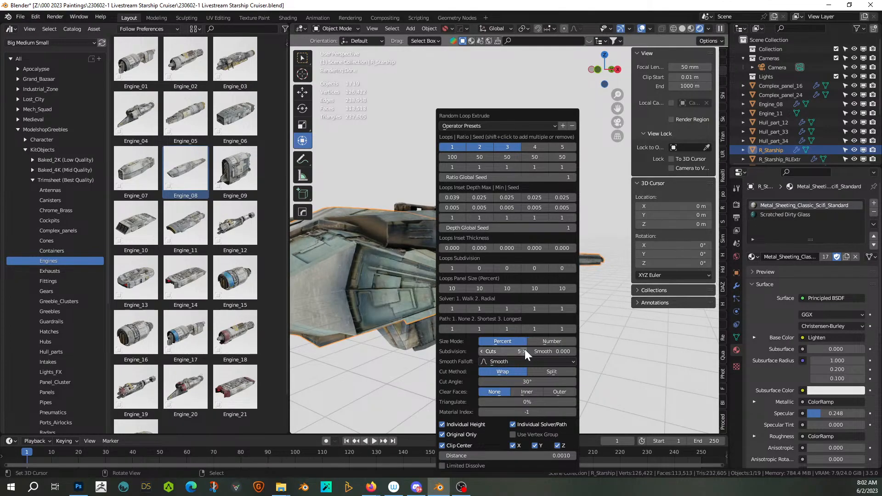
- Reopen the side panel's Random Loop Extrude settings and set the Ratio Global Seed to 2
{"action": "middle_click_drag", "start_coordinate": [365, 326], "coordinate": [516, 316]}
{"action": "key", "text": "F9"}
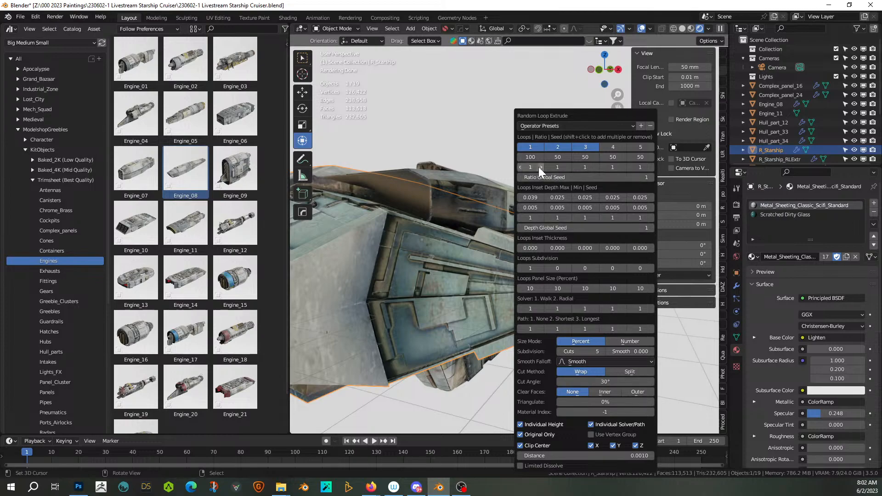
{"action": "left_click", "coordinate": [651, 177]}
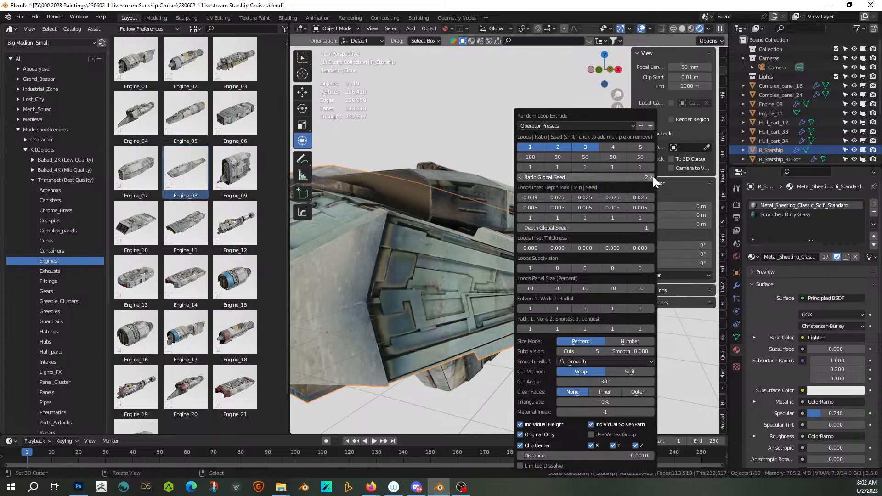
- Generate Random Tubes over the selected recessed side panels of R_Starship, advancing the seed by one
{"action": "middle_click_drag", "start_coordinate": [336, 286], "coordinate": [459, 315]}
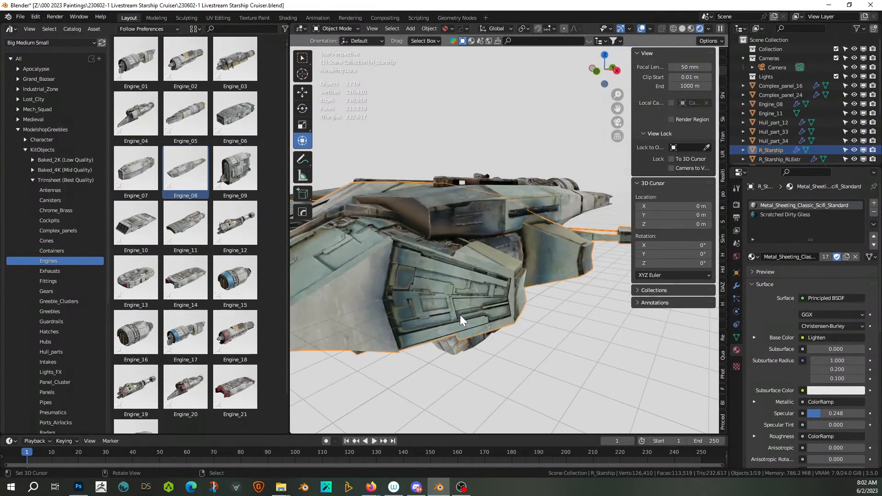
{"action": "key", "text": "shift+q"}
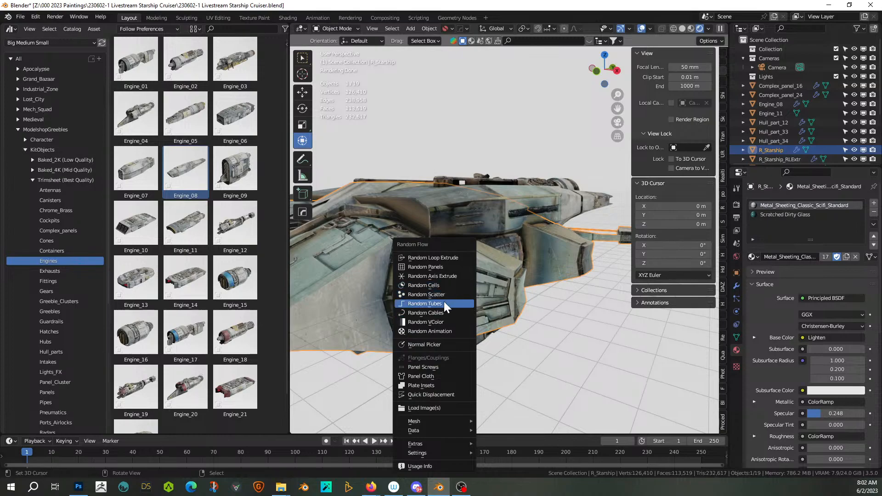
{"action": "left_click", "coordinate": [444, 303]}
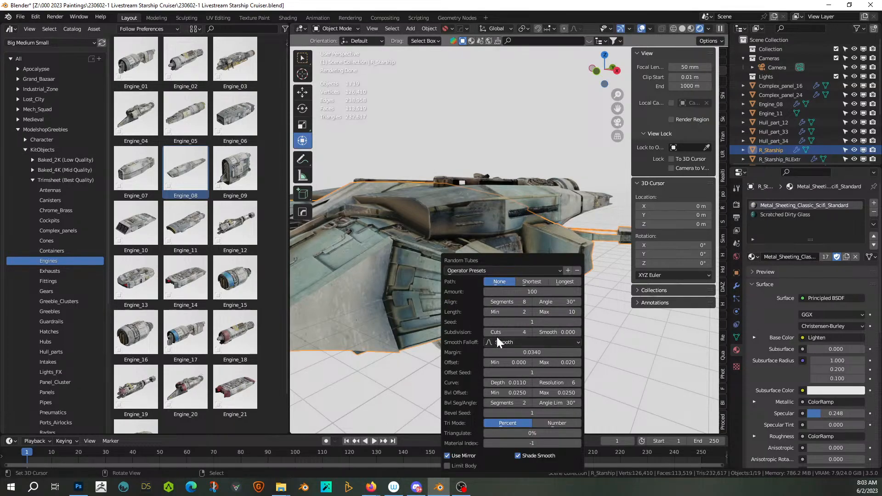
{"action": "left_click", "coordinate": [579, 321]}
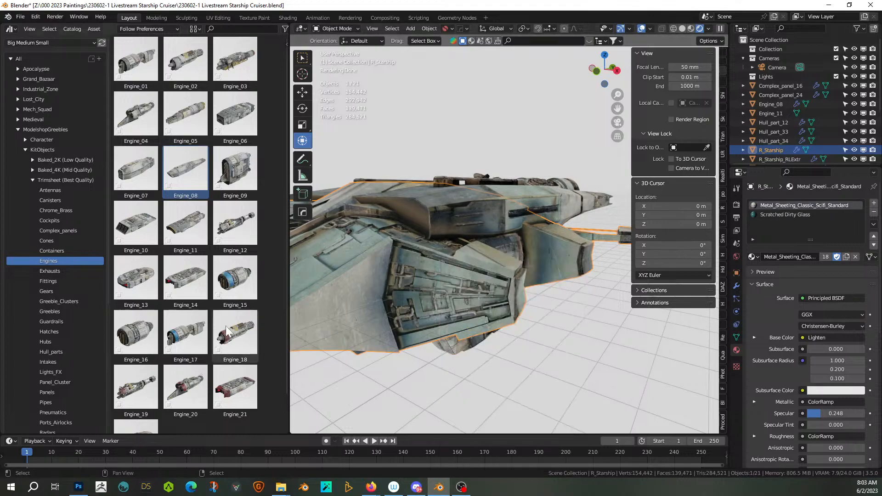
- Examine the new tube detail on the ship's sides, underside and upper hull from several angles
{"action": "scroll", "coordinate": [394, 332], "scroll_direction": "down", "scroll_amount": 1}
{"action": "middle_click_drag", "start_coordinate": [394, 332], "coordinate": [462, 320]}
{"action": "scroll", "coordinate": [456, 326], "scroll_direction": "down", "scroll_amount": 2}
{"action": "scroll", "coordinate": [463, 319], "scroll_direction": "down", "scroll_amount": 3}
{"action": "scroll", "coordinate": [463, 318], "scroll_direction": "down", "scroll_amount": 1}
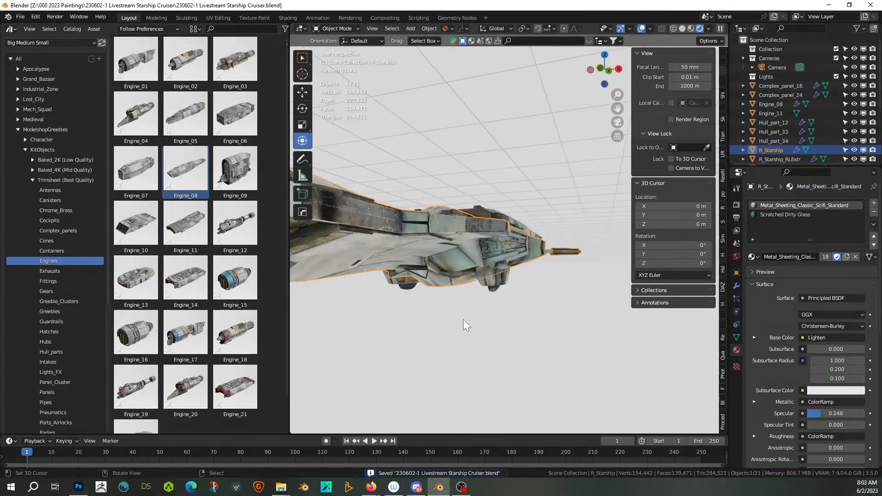
{"action": "middle_click_drag", "start_coordinate": [463, 318], "coordinate": [521, 332]}
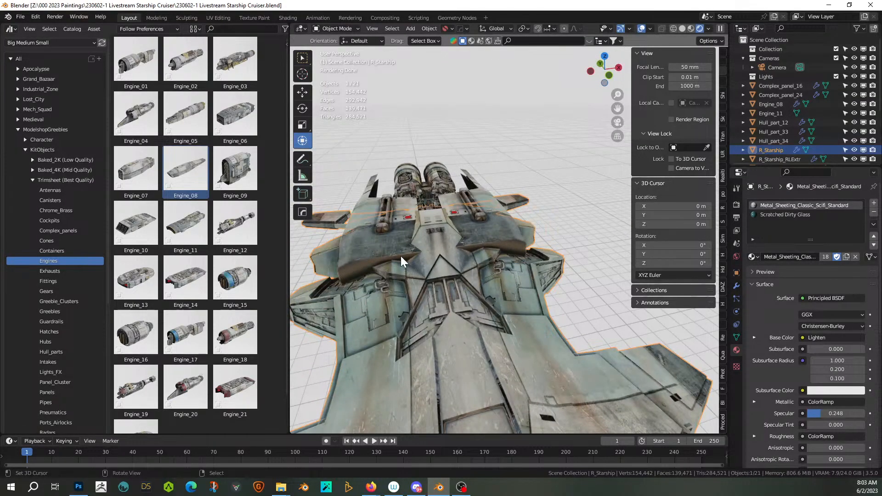
{"action": "scroll", "coordinate": [400, 256], "scroll_direction": "up", "scroll_amount": 2}
{"action": "middle_click_drag", "start_coordinate": [401, 256], "coordinate": [412, 296]}
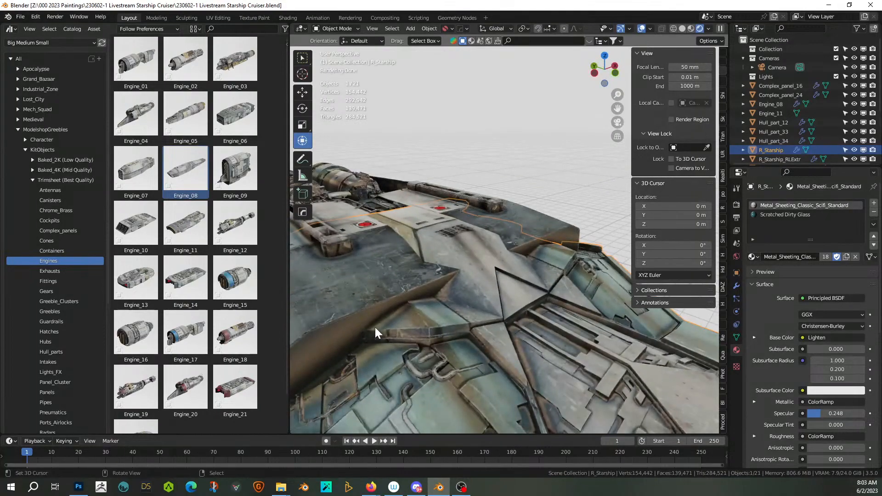
{"action": "middle_click_drag", "start_coordinate": [376, 328], "coordinate": [339, 336]}
- Inset the front faces of Hull_part_33 and extrude them about 0.5 m inward to hollow out an opening
{"action": "right_click", "coordinate": [452, 226]}
{"action": "key", "text": "Tab"}
{"action": "middle_click_drag", "start_coordinate": [432, 242], "coordinate": [548, 260], "text": "shift"}
{"action": "scroll", "coordinate": [542, 261], "scroll_direction": "up", "scroll_amount": 2}
{"action": "scroll", "coordinate": [464, 309], "scroll_direction": "up", "scroll_amount": 2}
{"action": "key", "text": "i"}
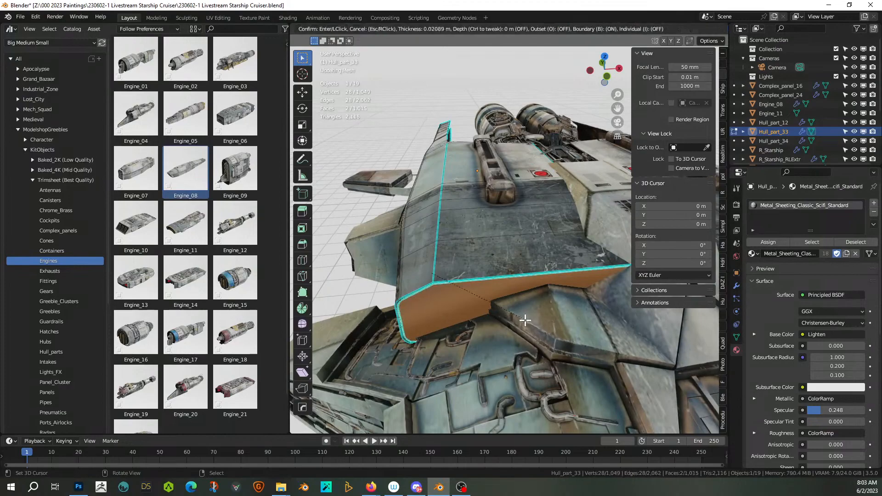
{"action": "left_click", "coordinate": [515, 317]}
{"action": "key", "text": "i"}
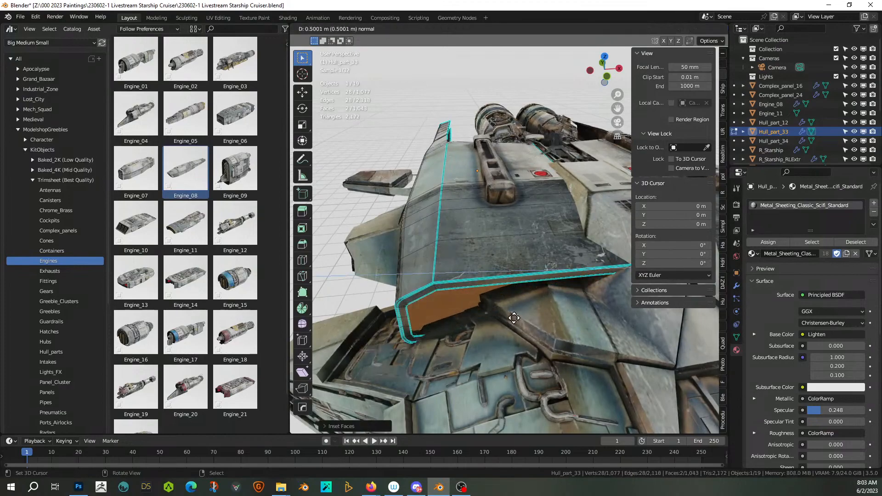
{"action": "left_click", "coordinate": [508, 317]}
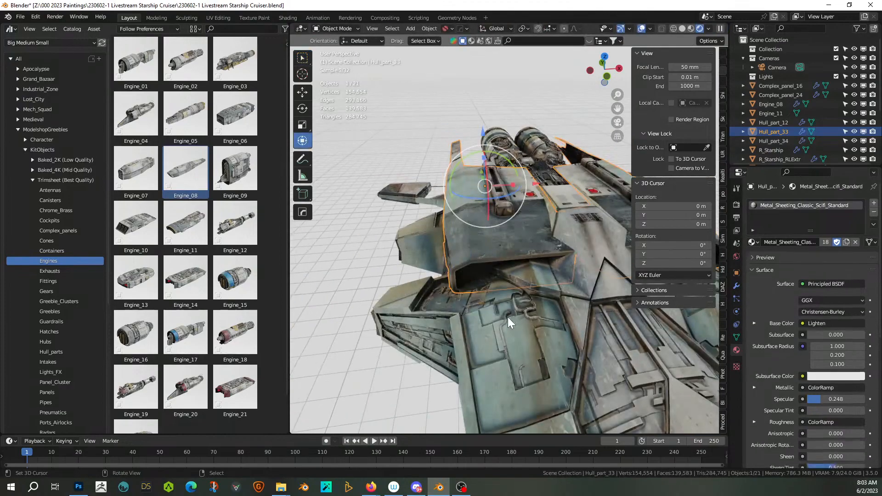
- Deselect the hull part and examine the hollowed openings, engines and overall hull from the front, sides and rear
{"action": "middle_click_drag", "start_coordinate": [508, 317], "coordinate": [436, 294]}
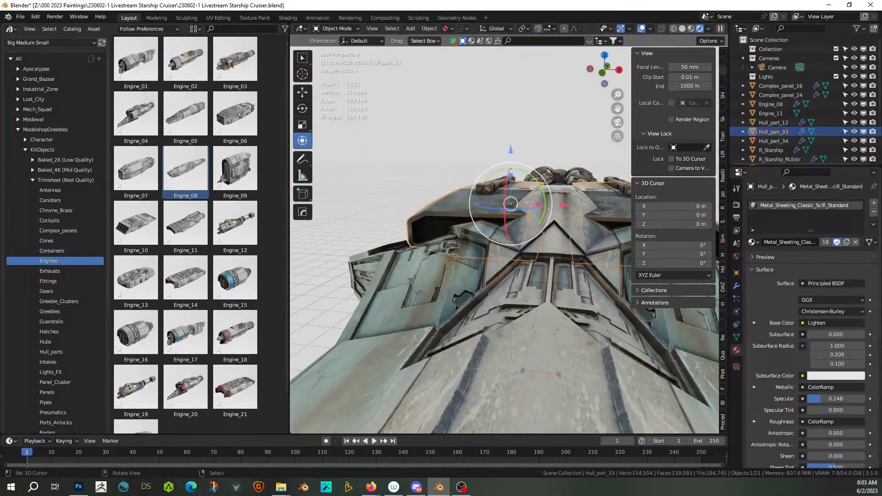
{"action": "key", "text": "alt+Tab"}
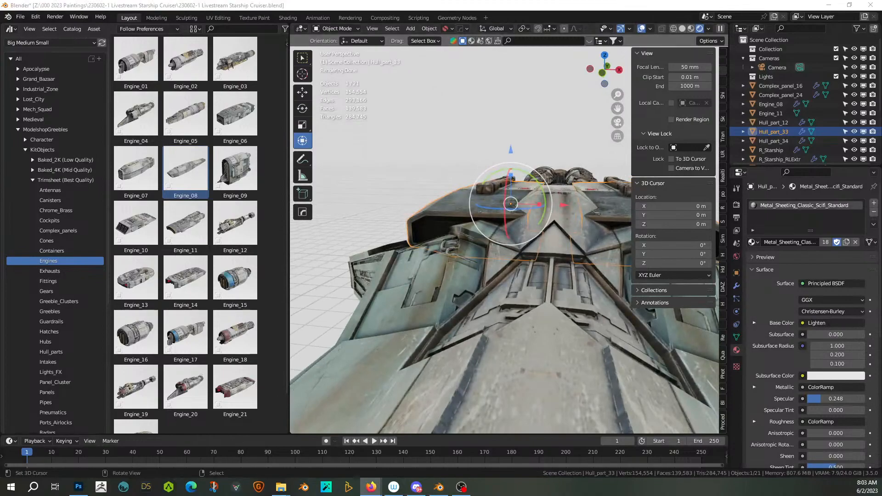
{"action": "middle_click_drag", "start_coordinate": [542, 257], "coordinate": [422, 258]}
{"action": "scroll", "coordinate": [423, 258], "scroll_direction": "down", "scroll_amount": 3}
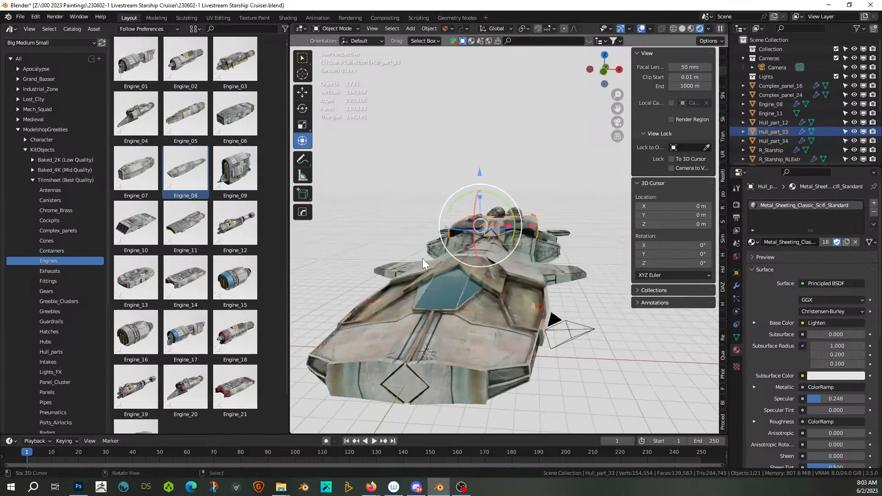
{"action": "right_click", "coordinate": [555, 166]}
{"action": "scroll", "coordinate": [481, 167], "scroll_direction": "up", "scroll_amount": 3}
{"action": "middle_click_drag", "start_coordinate": [482, 168], "coordinate": [517, 261]}
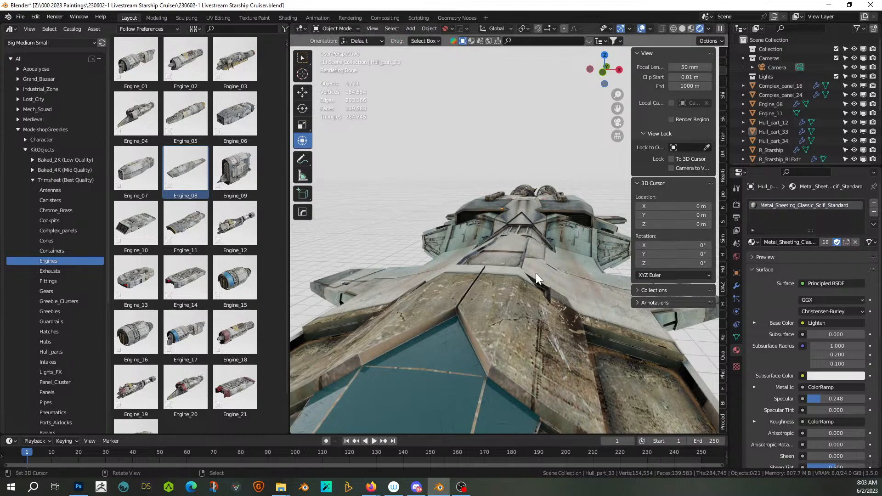
{"action": "middle_click_drag", "start_coordinate": [529, 284], "coordinate": [462, 262]}
{"action": "scroll", "coordinate": [520, 294], "scroll_direction": "up", "scroll_amount": 6}
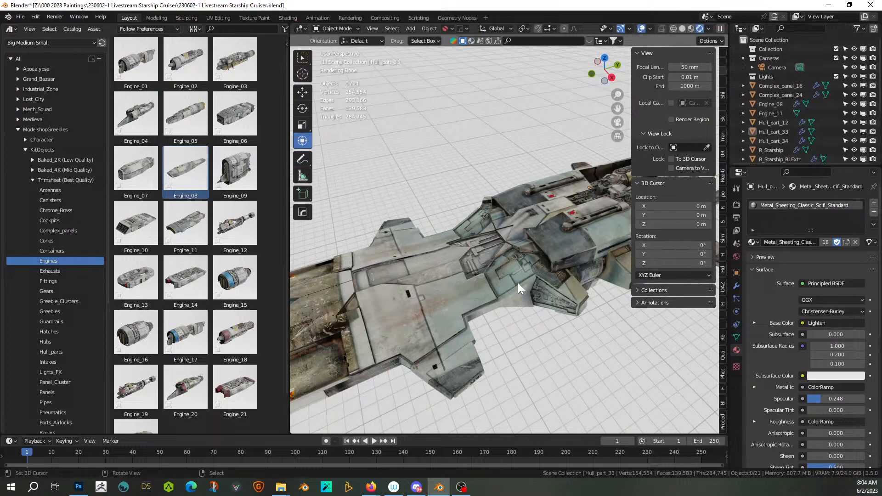
{"action": "scroll", "coordinate": [517, 283], "scroll_direction": "down", "scroll_amount": 5}
{"action": "middle_click_drag", "start_coordinate": [519, 288], "coordinate": [354, 302]}
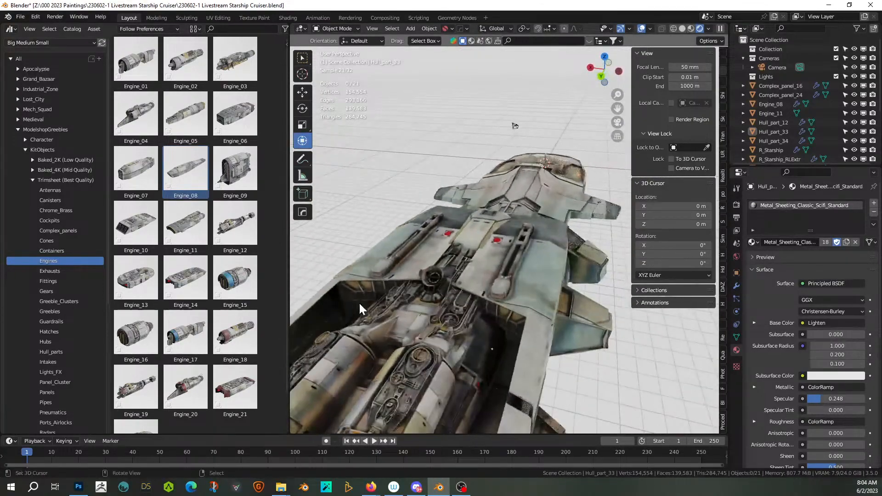
{"action": "middle_click_drag", "start_coordinate": [516, 252], "coordinate": [450, 256]}
{"action": "scroll", "coordinate": [451, 258], "scroll_direction": "down", "scroll_amount": 2}
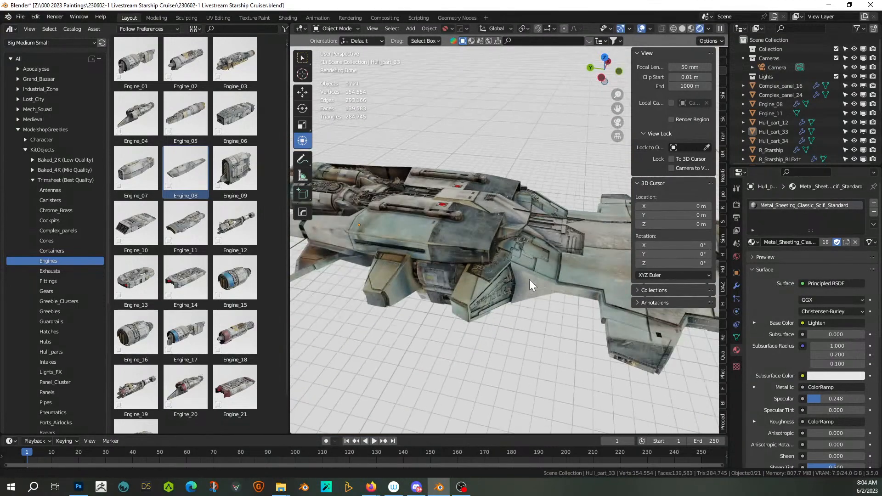
{"action": "scroll", "coordinate": [484, 279], "scroll_direction": "up", "scroll_amount": 2}
{"action": "middle_click_drag", "start_coordinate": [483, 280], "coordinate": [386, 261]}
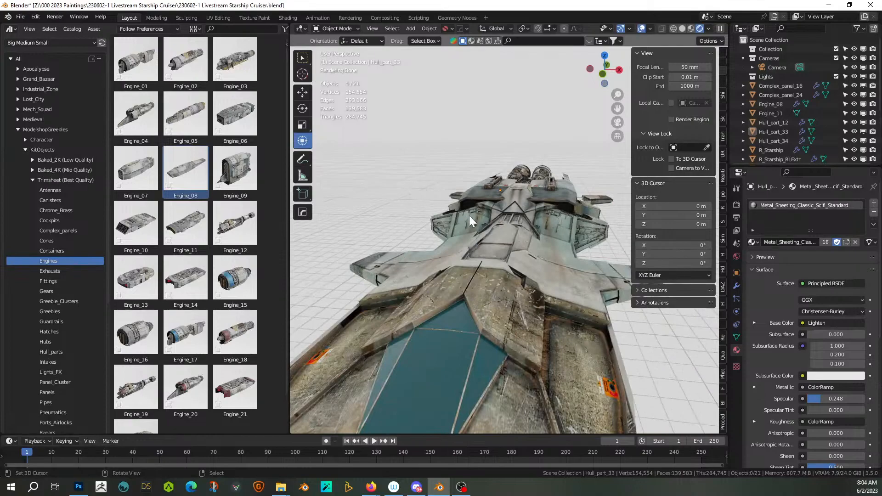
{"action": "middle_click_drag", "start_coordinate": [470, 216], "coordinate": [445, 227]}
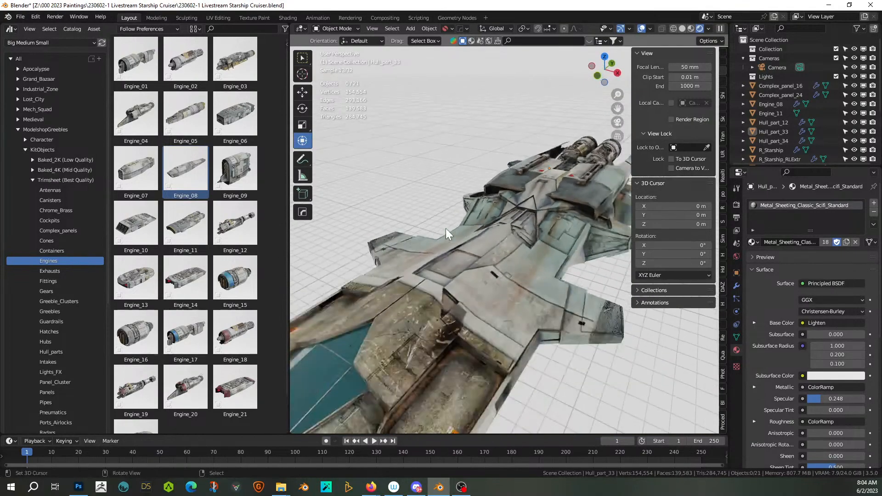
{"action": "scroll", "coordinate": [580, 304], "scroll_direction": "up", "scroll_amount": 3}
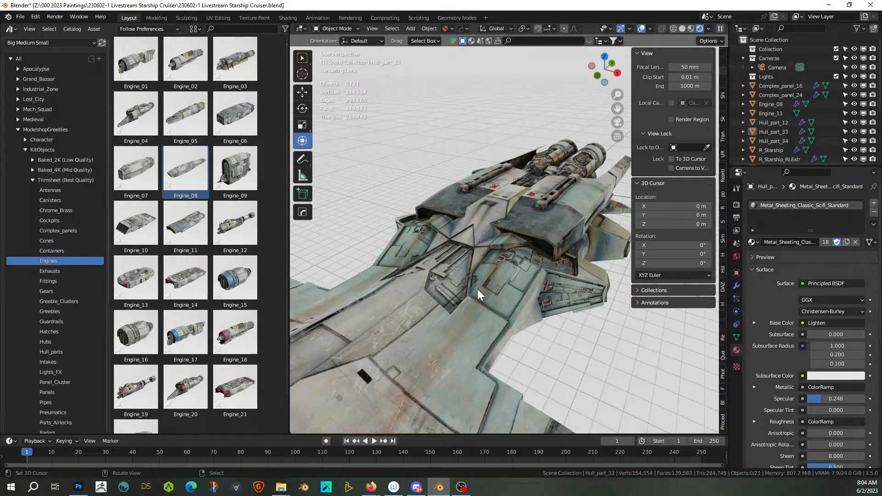
{"action": "middle_click_drag", "start_coordinate": [453, 275], "coordinate": [522, 292]}
{"action": "scroll", "coordinate": [520, 274], "scroll_direction": "down", "scroll_amount": 3}
{"action": "scroll", "coordinate": [545, 252], "scroll_direction": "up", "scroll_amount": 4}
{"action": "middle_click_drag", "start_coordinate": [545, 251], "coordinate": [510, 299]}
- Select the six faces of the recessed panel beside the cockpit glass on R_Starship in Edit Mode
{"action": "left_click", "coordinate": [496, 303]}
{"action": "scroll", "coordinate": [495, 307], "scroll_direction": "up", "scroll_amount": 2}
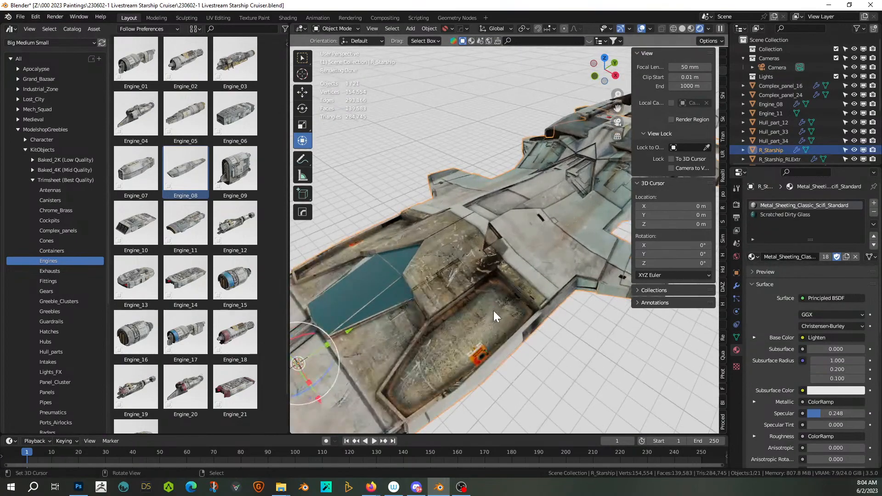
{"action": "key", "text": "Tab"}
{"action": "left_click", "coordinate": [498, 291]}
{"action": "left_click", "coordinate": [510, 317], "text": "shift"}
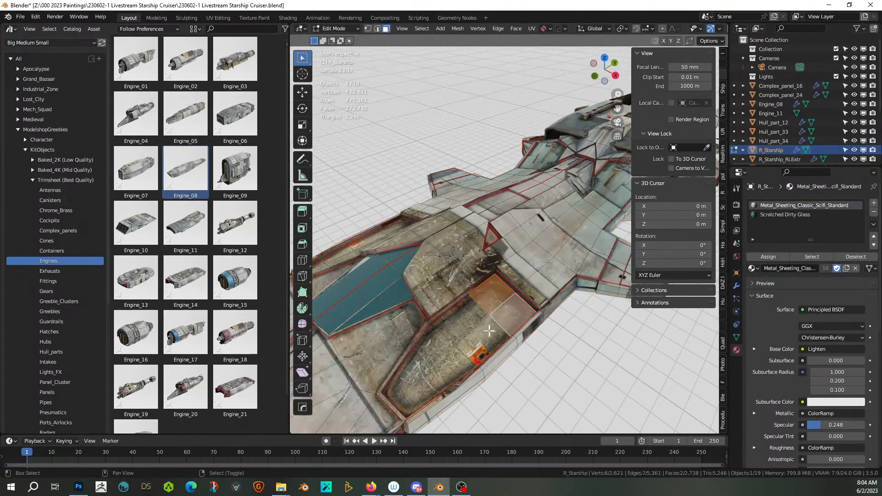
{"action": "left_click", "coordinate": [434, 386], "text": "ctrl"}
{"action": "left_click", "coordinate": [412, 391], "text": "ctrl"}
{"action": "left_click", "coordinate": [462, 325], "text": "ctrl"}
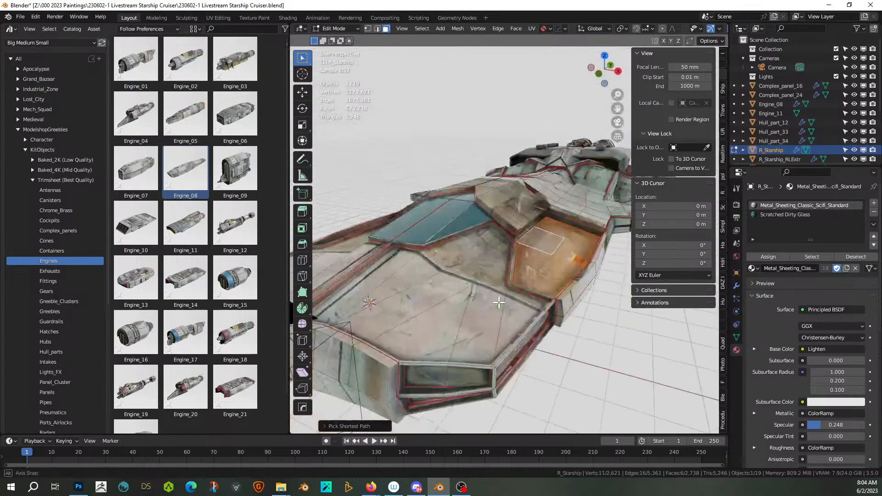
- Apply Random Loop Extrude to the selected recessed panel faces with loops 1, 2 and 3 enabled
{"action": "key", "text": "Tab"}
{"action": "key", "text": "ctrl+alt+x"}
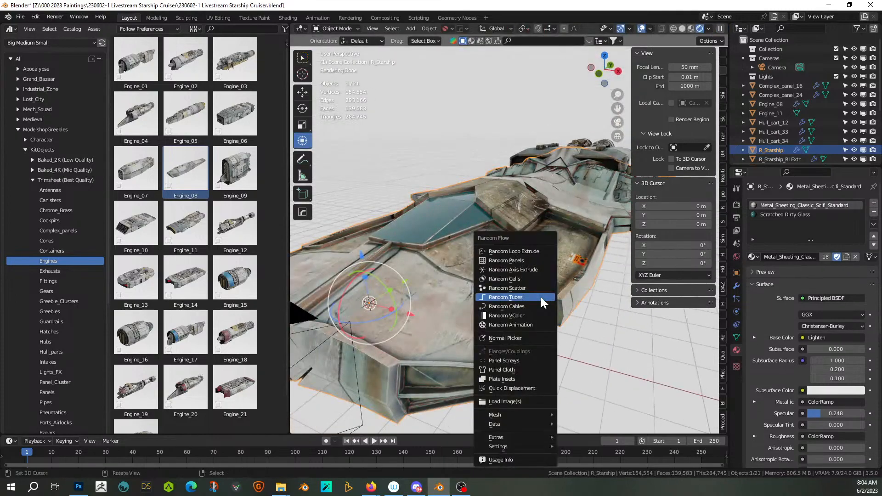
{"action": "left_click", "coordinate": [532, 252]}
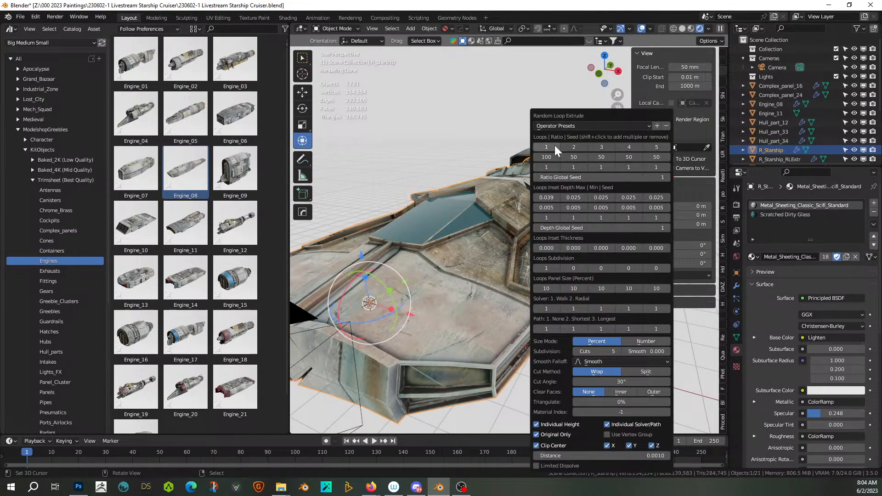
{"action": "left_click", "coordinate": [570, 147]}
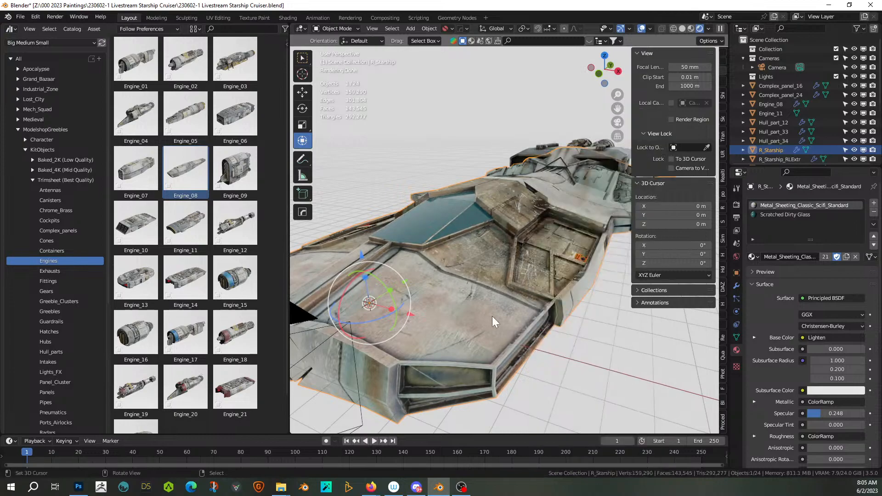
- Set the Random Loop Extrude loop subdivisions to 2, 1 and 1 for the first three loops
{"action": "scroll", "coordinate": [533, 331], "scroll_direction": "up", "scroll_amount": 4}
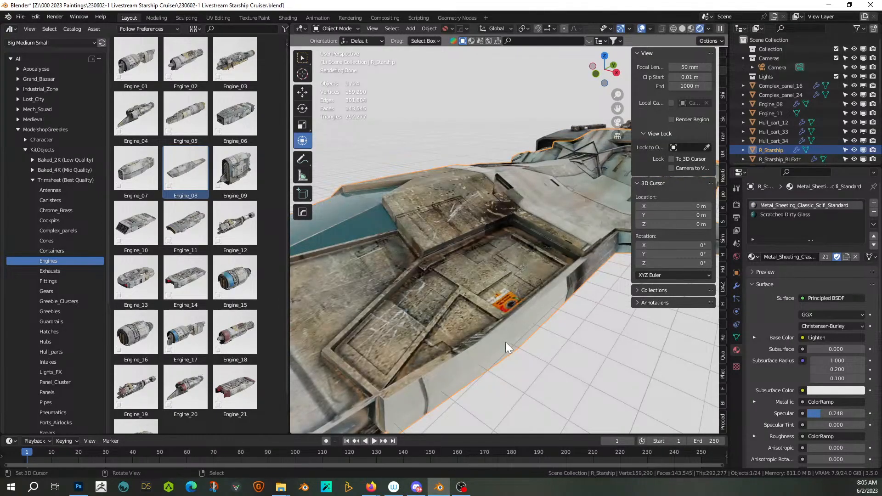
{"action": "key", "text": "F9"}
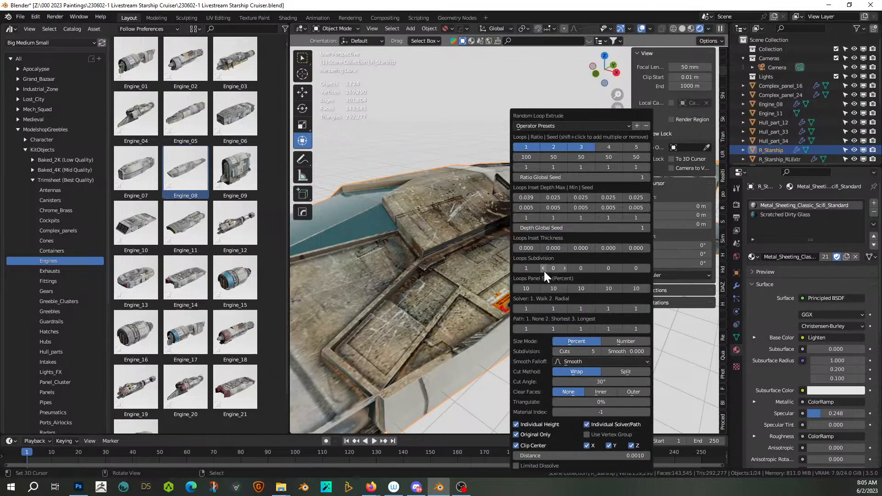
{"action": "left_click", "coordinate": [564, 268]}
{"action": "left_click", "coordinate": [592, 269]}
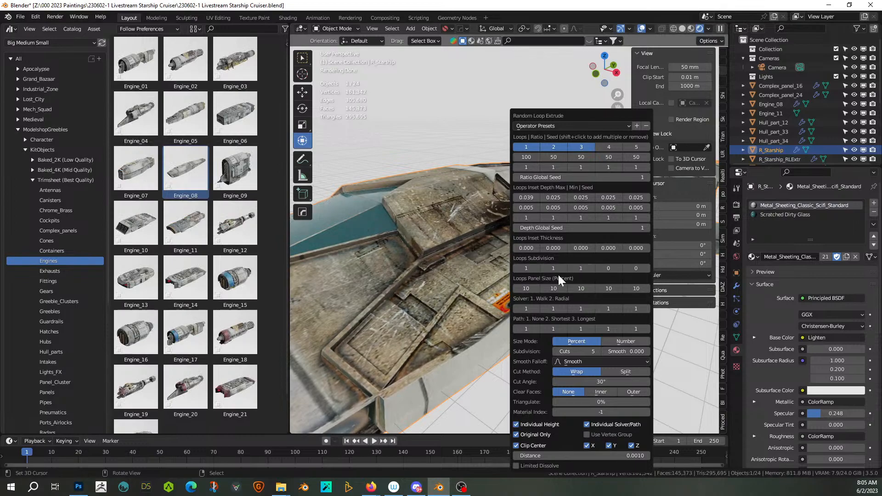
{"action": "left_click", "coordinate": [538, 269]}
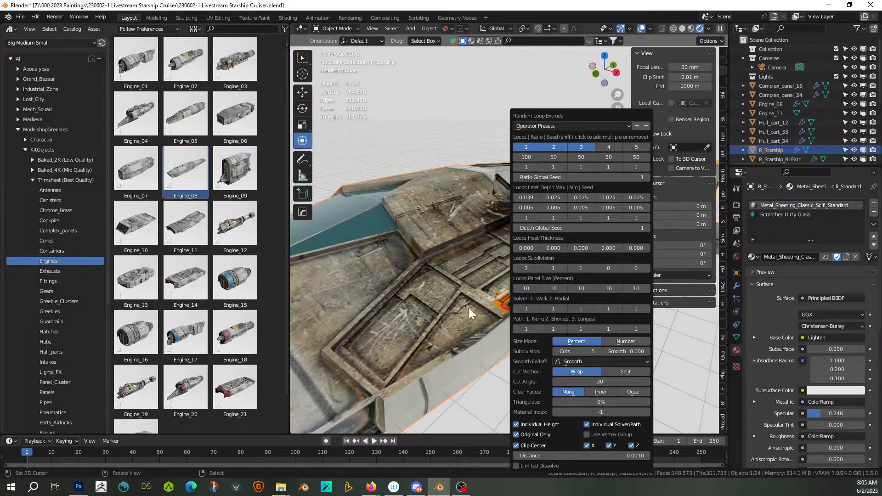
- Set the maximum inset depth of the Random Loop Extrude to 0.052 for the first loop and 0.050 for the second
{"action": "mouse_move", "coordinate": [503, 359]}
{"action": "middle_mouse_down"}
{"action": "mouse_move", "coordinate": [511, 356]}
{"action": "mouse_move", "coordinate": [491, 362]}
{"action": "mouse_move", "coordinate": [517, 358]}
{"action": "mouse_move", "coordinate": [509, 360]}
{"action": "middle_mouse_up"}
{"action": "scroll", "coordinate": [509, 360], "scroll_direction": "up", "scroll_amount": 4}
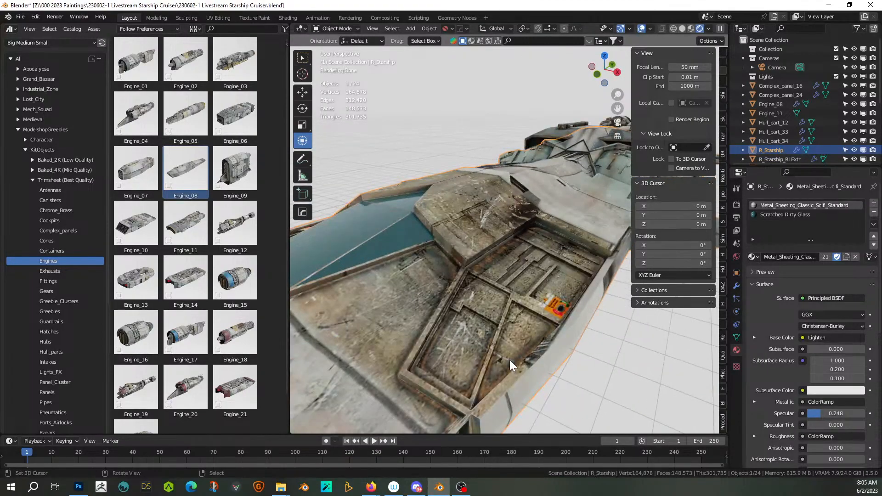
{"action": "key", "text": "F9"}
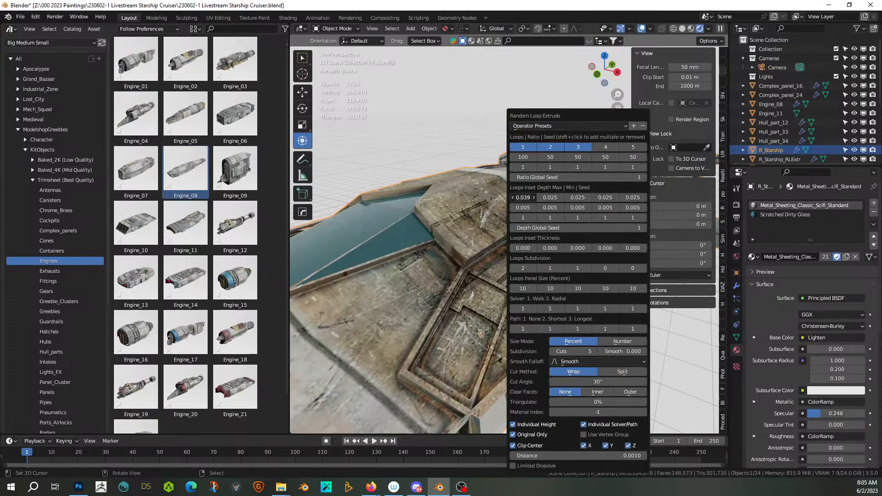
{"action": "left_click_drag", "start_coordinate": [522, 197], "coordinate": [528, 197]}
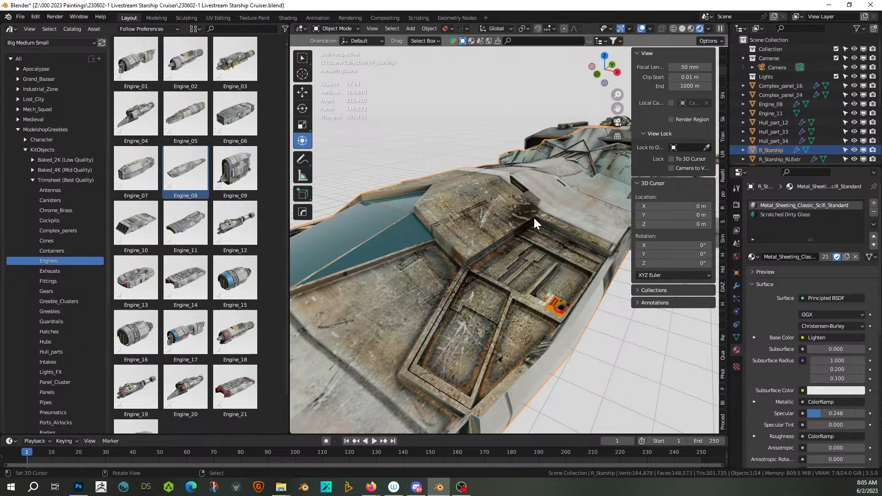
{"action": "key", "text": "F9"}
{"action": "left_click_drag", "start_coordinate": [574, 198], "coordinate": [587, 197]}
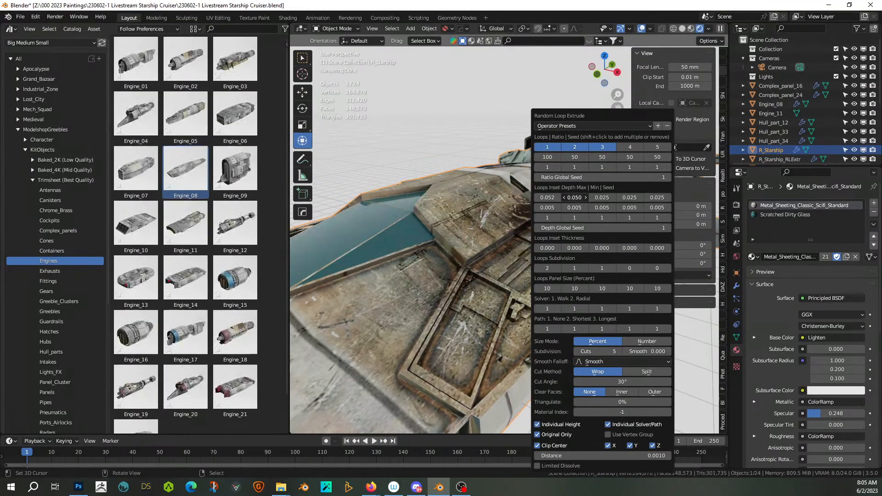
{"action": "middle_click_drag", "start_coordinate": [457, 338], "coordinate": [496, 359]}
{"action": "scroll", "coordinate": [462, 329], "scroll_direction": "down", "scroll_amount": 3}
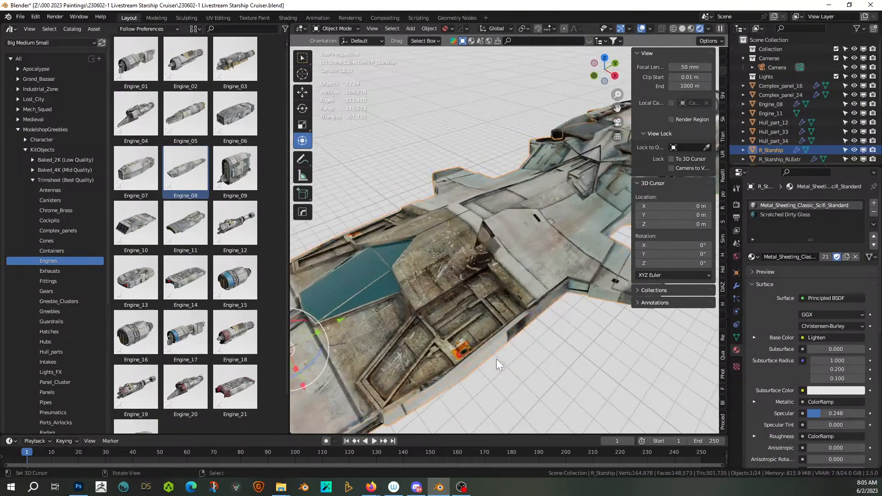
- Add Random Tubes with seed 2 to the selected recessed panel beside the cockpit glass on R_Starship
{"action": "key", "text": "F9"}
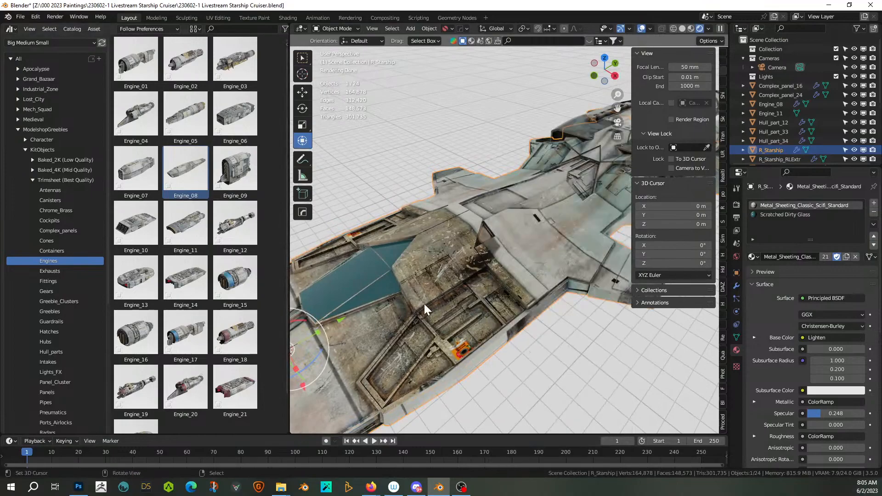
{"action": "key", "text": "shift+q"}
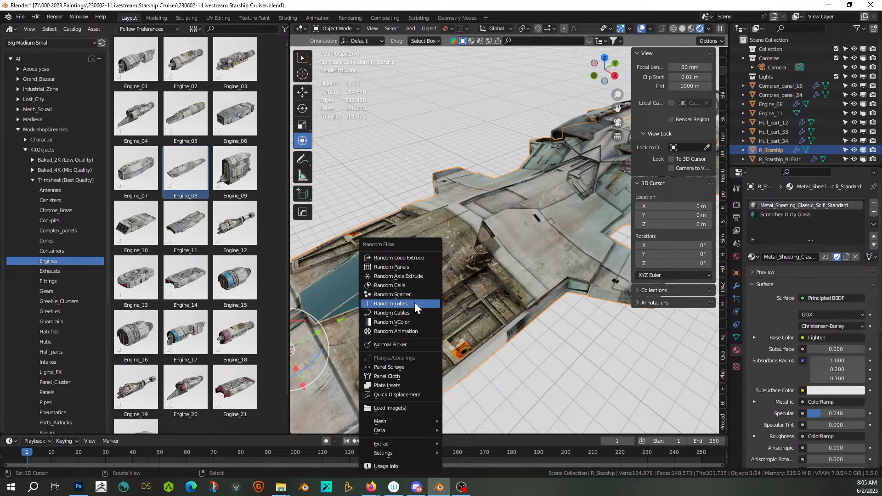
{"action": "left_click", "coordinate": [414, 302]}
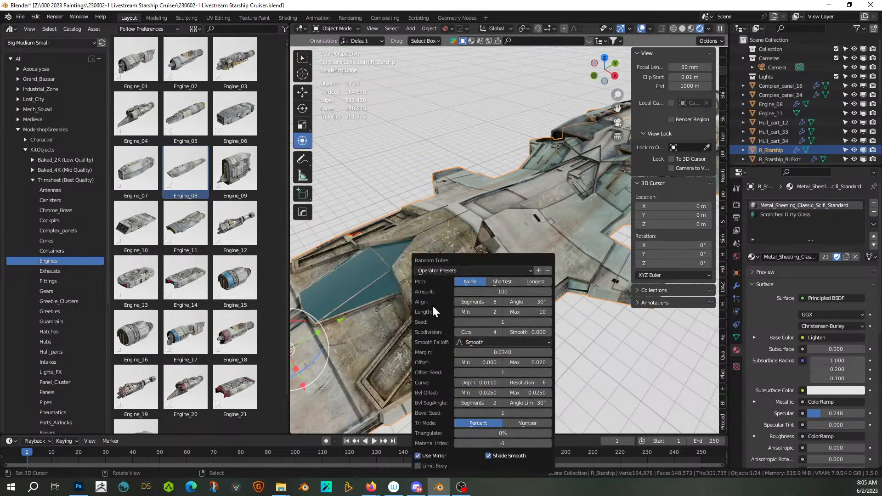
{"action": "left_click", "coordinate": [548, 322]}
{"action": "left_click_drag", "start_coordinate": [480, 260], "coordinate": [606, 176]}
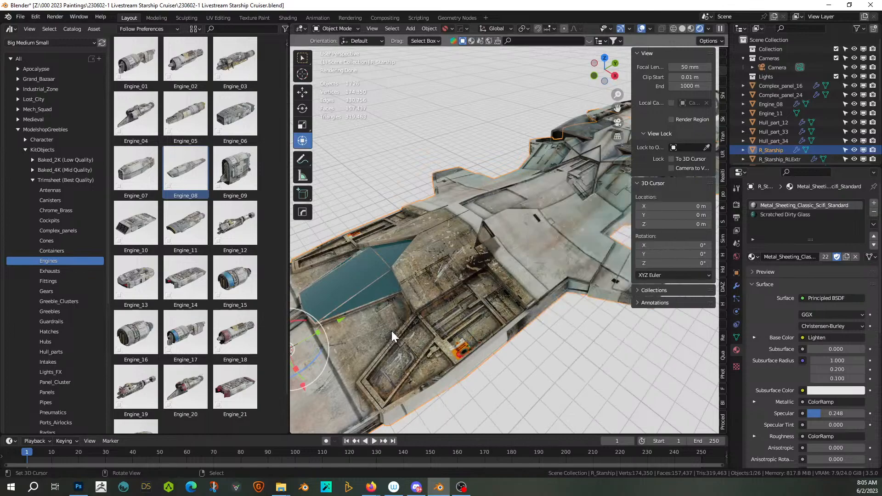
- Set the subdivision cuts of the Random Tubes in the recessed cockpit-side panel to 5
{"action": "scroll", "coordinate": [420, 351], "scroll_direction": "up", "scroll_amount": 4}
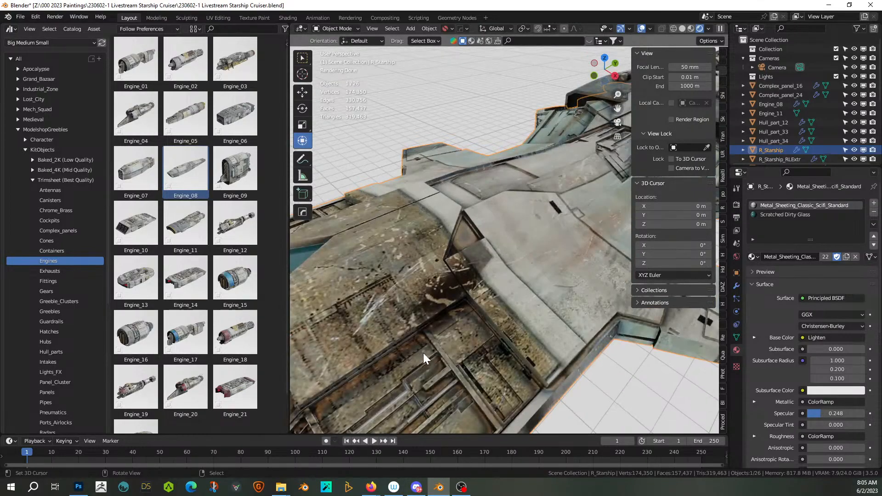
{"action": "middle_click_drag", "start_coordinate": [431, 337], "coordinate": [459, 282], "text": "shift"}
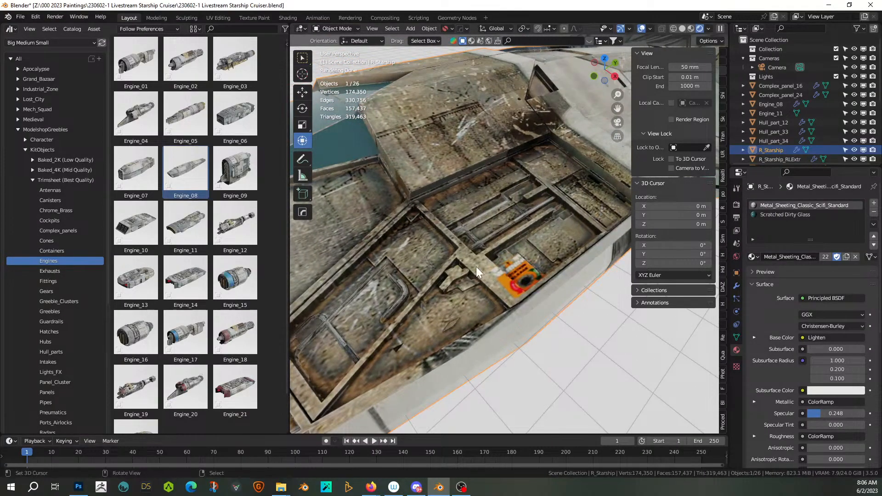
{"action": "key", "text": "F9"}
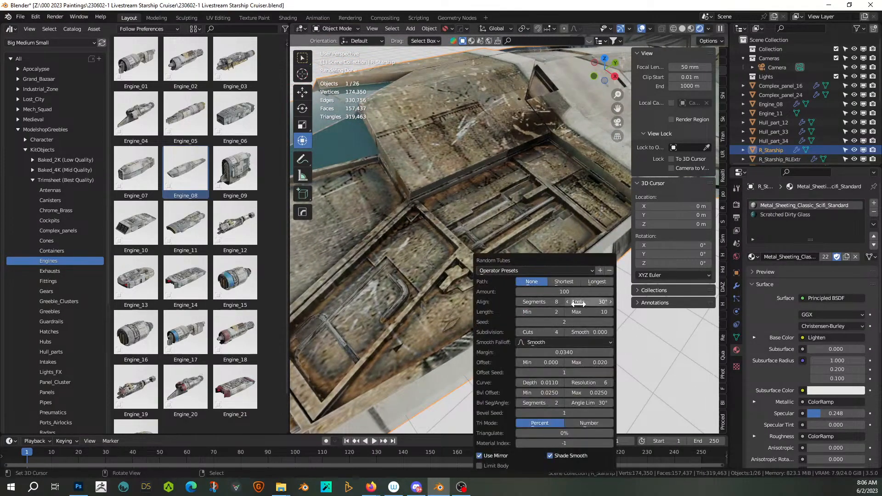
{"action": "left_click", "coordinate": [561, 330]}
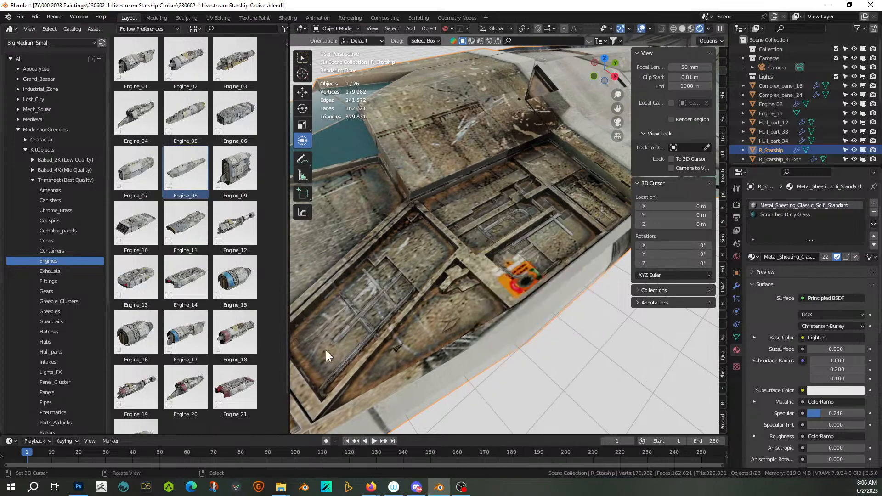
- Select the six faces of the matching recessed panel on the underside of R_Starship in Edit Mode
{"action": "scroll", "coordinate": [565, 385], "scroll_direction": "down", "scroll_amount": 5}
{"action": "middle_click_drag", "start_coordinate": [542, 385], "coordinate": [495, 247]}
{"action": "scroll", "coordinate": [470, 373], "scroll_direction": "up", "scroll_amount": 3}
{"action": "key", "text": "Tab"}
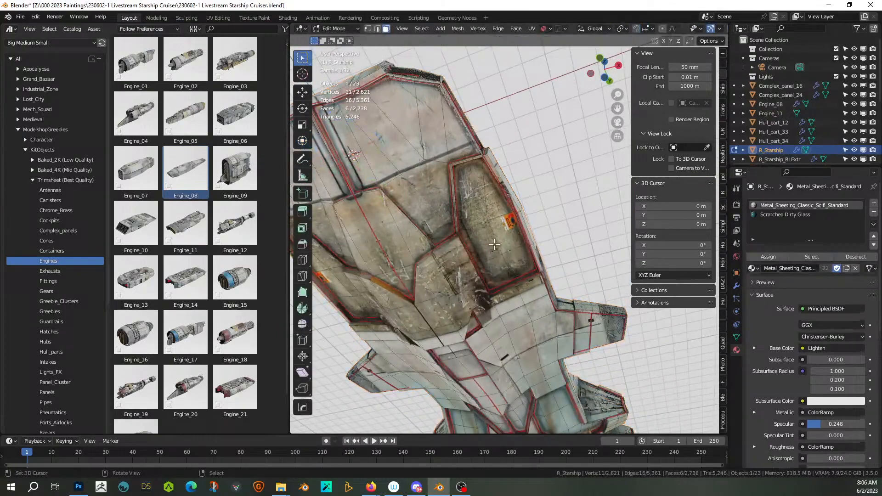
{"action": "right_click", "coordinate": [496, 273]}
{"action": "right_click", "coordinate": [517, 260], "text": "shift"}
{"action": "right_click", "coordinate": [508, 238], "text": "shift"}
{"action": "right_click", "coordinate": [482, 238], "text": "shift"}
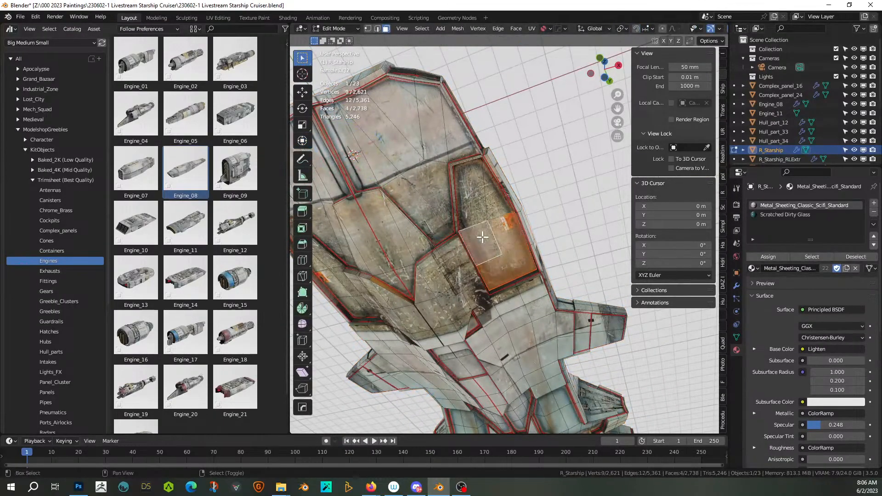
{"action": "right_click", "coordinate": [472, 201], "text": "shift"}
{"action": "right_click", "coordinate": [496, 202], "text": "shift"}
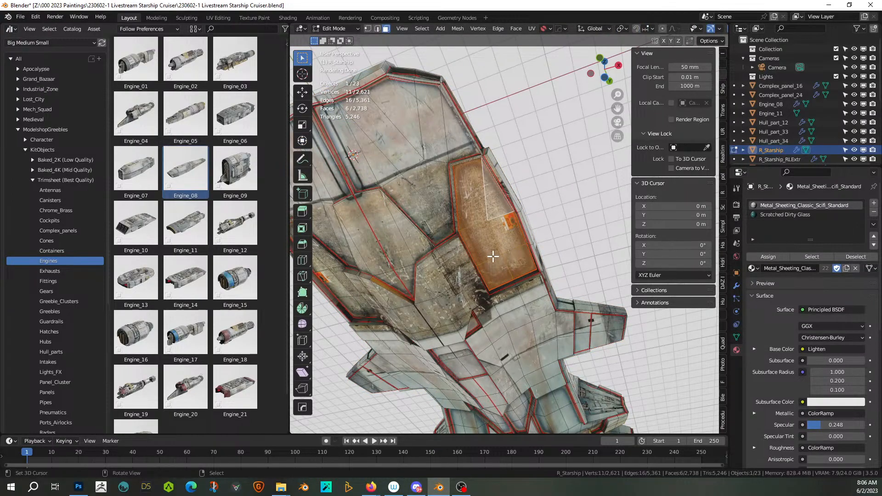
- Add Random Tubes to the selected underside panel in Object Mode and advance the tube layout seed
{"action": "key", "text": "Tab"}
{"action": "key", "text": "shift+q"}
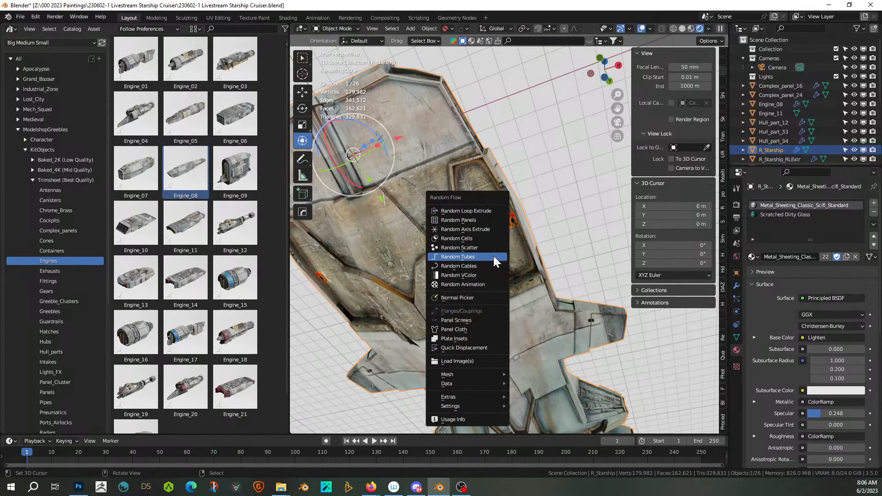
{"action": "left_click", "coordinate": [479, 257]}
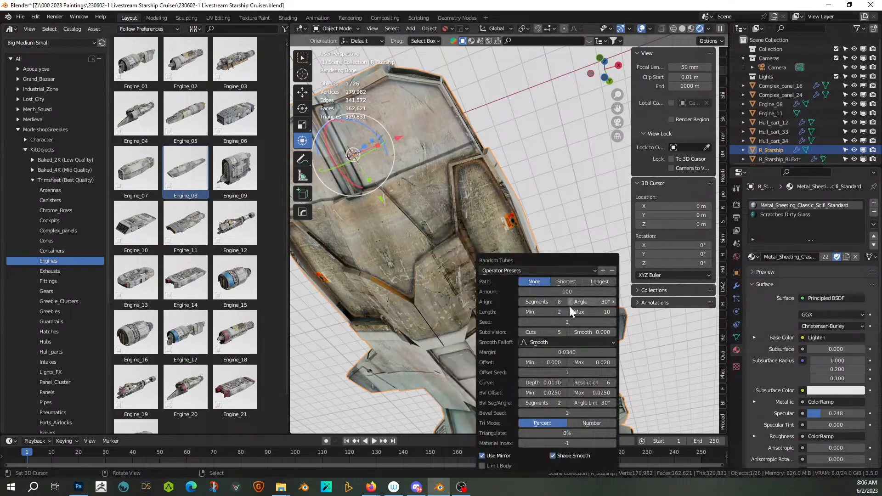
{"action": "left_click", "coordinate": [612, 321]}
{"action": "middle_click_drag", "start_coordinate": [454, 234], "coordinate": [445, 262]}
{"action": "scroll", "coordinate": [467, 257], "scroll_direction": "up", "scroll_amount": 5}
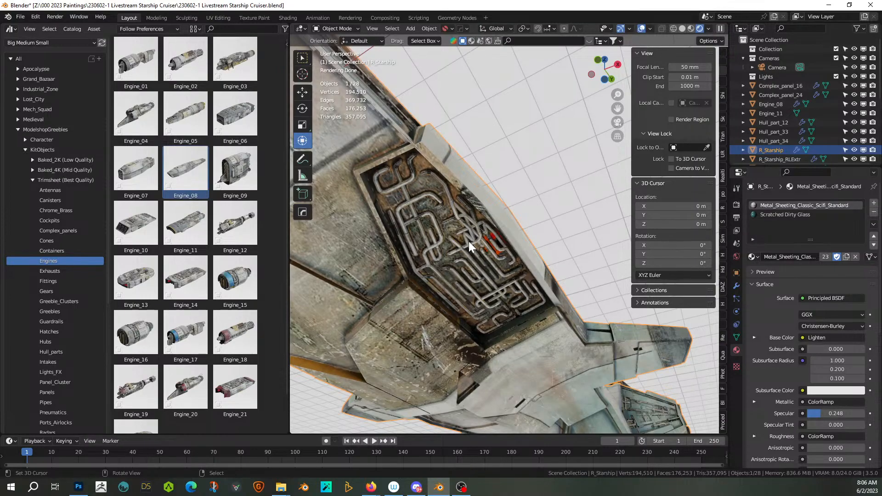
- Apply Random Loop Extrude to the selected underside panel with loops 1 and 2 enabled, and save the file
{"action": "key", "text": "shift+q"}
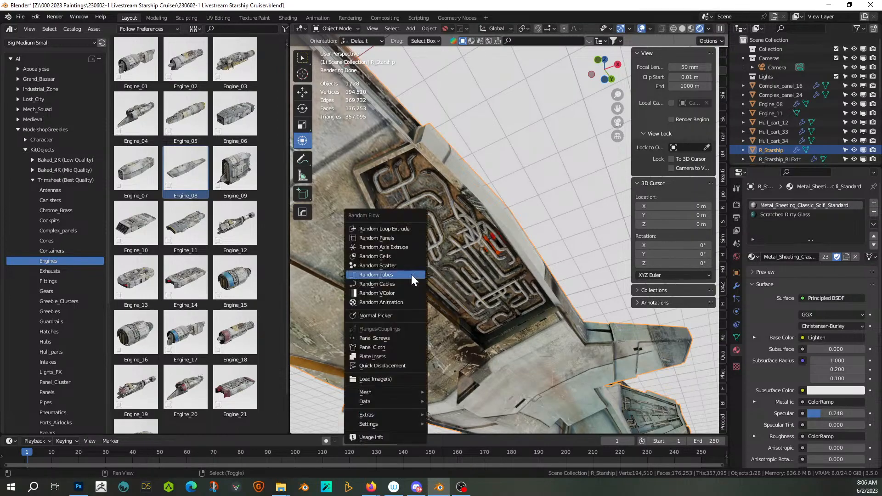
{"action": "left_click", "coordinate": [401, 231]}
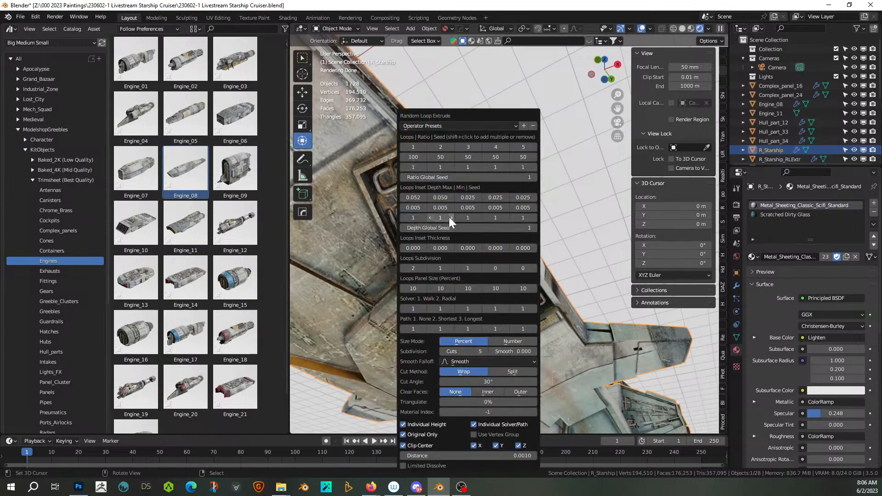
{"action": "left_click", "coordinate": [416, 145]}
{"action": "left_click_drag", "start_coordinate": [446, 115], "coordinate": [657, 92]}
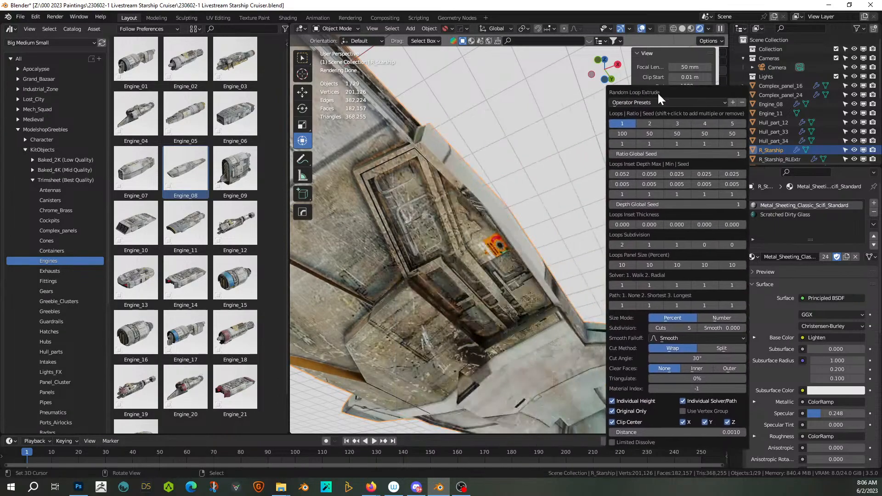
{"action": "left_click", "coordinate": [646, 122]}
{"action": "mouse_move", "coordinate": [479, 139]}
{"action": "middle_mouse_down"}
{"action": "mouse_move", "coordinate": [505, 160]}
{"action": "mouse_move", "coordinate": [486, 184]}
{"action": "mouse_move", "coordinate": [454, 165]}
{"action": "mouse_move", "coordinate": [456, 185]}
{"action": "mouse_move", "coordinate": [507, 220]}
{"action": "mouse_move", "coordinate": [532, 226]}
{"action": "mouse_move", "coordinate": [435, 269]}
{"action": "mouse_move", "coordinate": [460, 252]}
{"action": "mouse_move", "coordinate": [481, 294]}
{"action": "middle_mouse_up"}
{"action": "key", "text": "ctrl+s"}
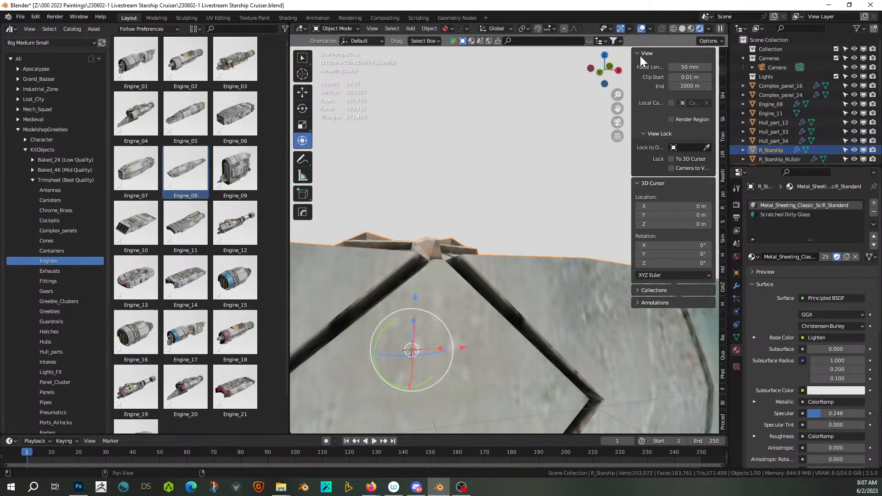
- In solid shading, fill the open gap along the upper edge of the nose's diamond shape with a face between its two edges
{"action": "left_click", "coordinate": [683, 28]}
{"action": "scroll", "coordinate": [465, 225], "scroll_direction": "down", "scroll_amount": 6}
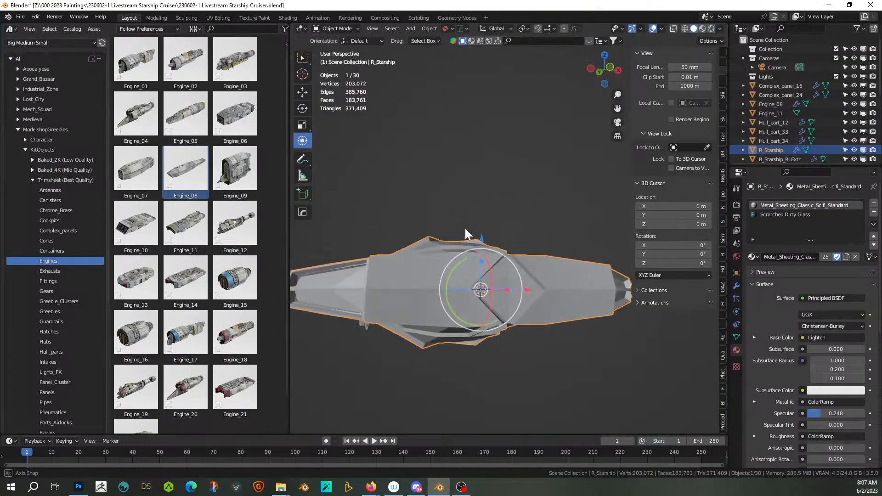
{"action": "middle_click_drag", "start_coordinate": [465, 228], "coordinate": [450, 236]}
{"action": "scroll", "coordinate": [451, 236], "scroll_direction": "up", "scroll_amount": 2}
{"action": "middle_click_drag", "start_coordinate": [428, 280], "coordinate": [475, 262]}
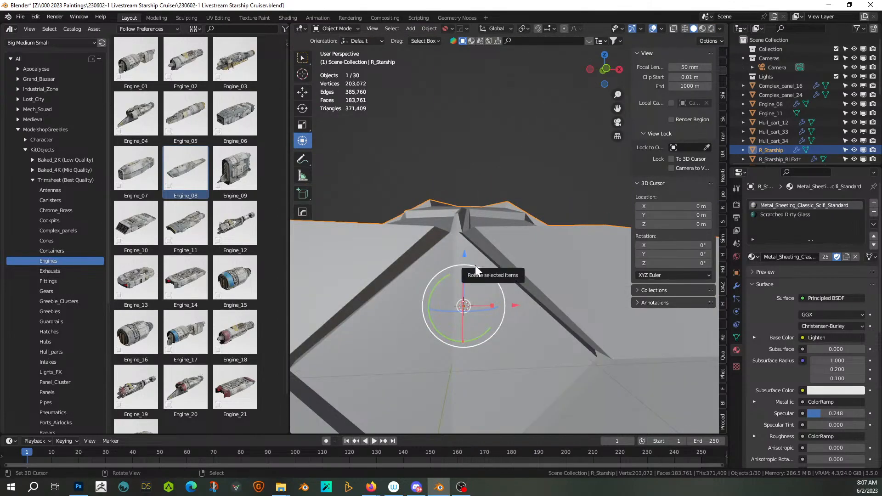
{"action": "key", "text": "Tab"}
{"action": "left_click", "coordinate": [490, 261]}
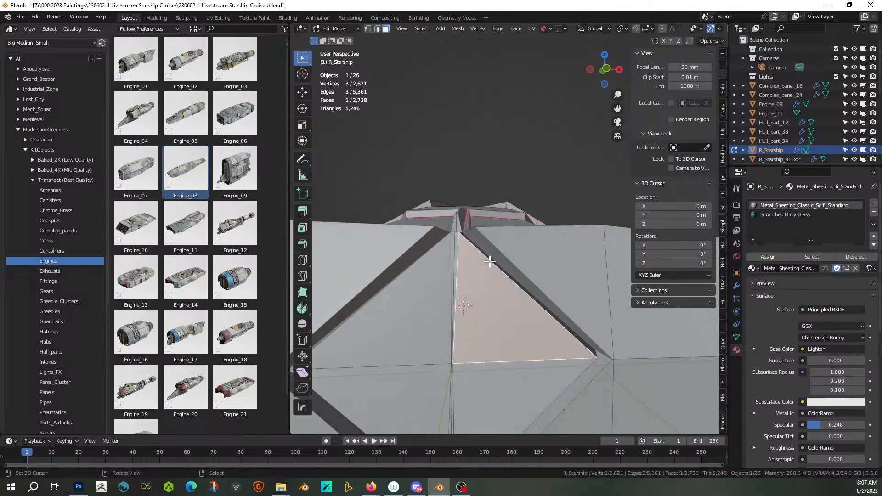
{"action": "key", "text": "2"}
{"action": "right_click", "coordinate": [494, 265]}
{"action": "right_click", "coordinate": [502, 253], "text": "shift"}
{"action": "key", "text": "f"}
- Fill the matching gap along the lower edge of the nose's diamond shape with a face between its two edges
{"action": "middle_click_drag", "start_coordinate": [505, 271], "coordinate": [496, 240]}
{"action": "right_click", "coordinate": [490, 234]}
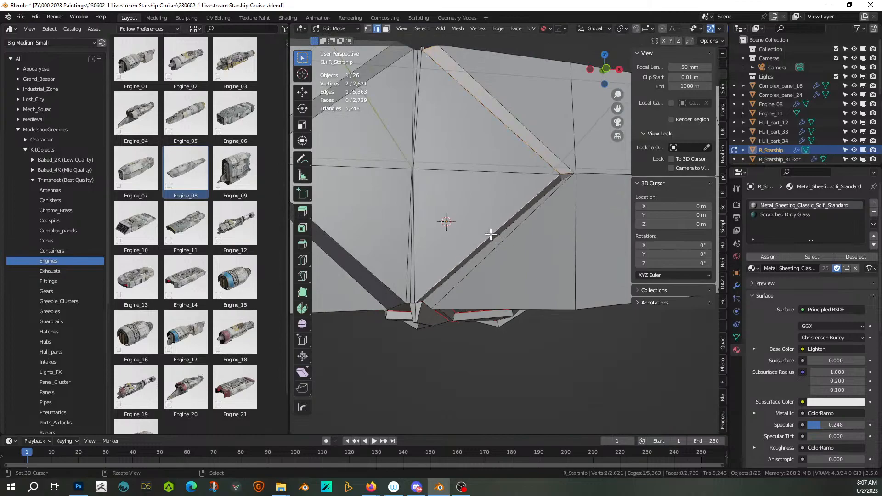
{"action": "right_click", "coordinate": [502, 242], "text": "shift"}
{"action": "key", "text": "f"}
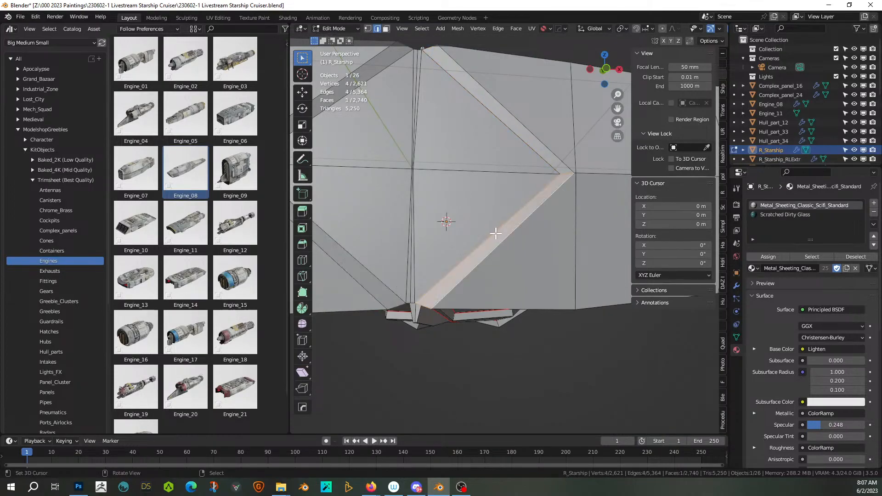
- Fill the small triangular gap at the corner of the nose's diamond shape with a face from its bordering edges
{"action": "middle_click_drag", "start_coordinate": [492, 241], "coordinate": [486, 249]}
{"action": "right_click", "coordinate": [396, 257]}
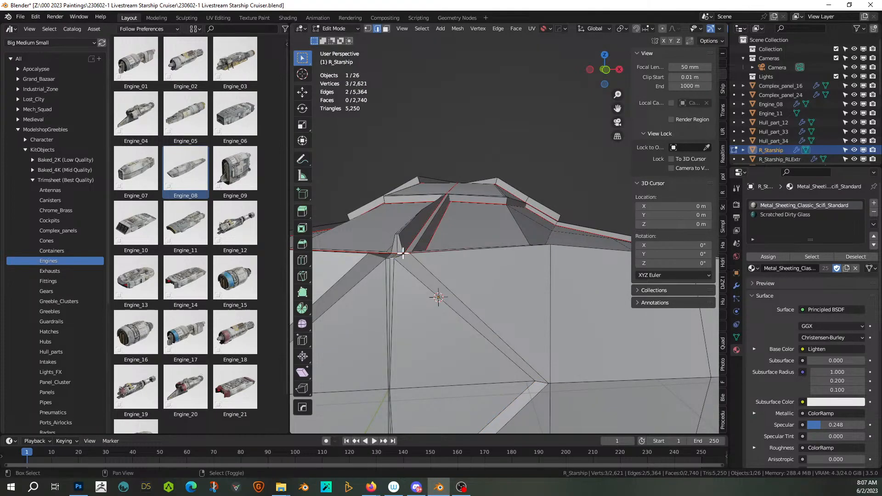
{"action": "middle_click_drag", "start_coordinate": [430, 252], "coordinate": [419, 296]}
{"action": "left_click", "coordinate": [436, 302]}
{"action": "key", "text": "f"}
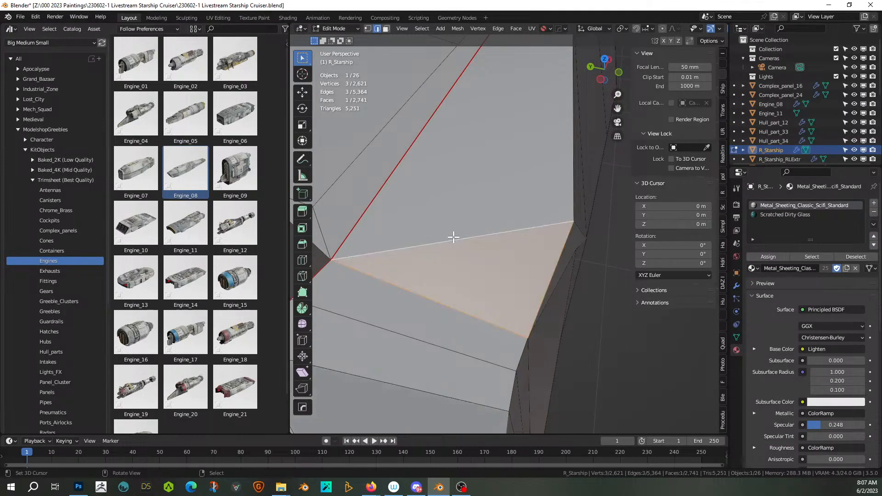
- Fill the other triangular gap beside the nose's centre seam, and return to Object Mode in rendered shading
{"action": "middle_click_drag", "start_coordinate": [453, 236], "coordinate": [412, 219]}
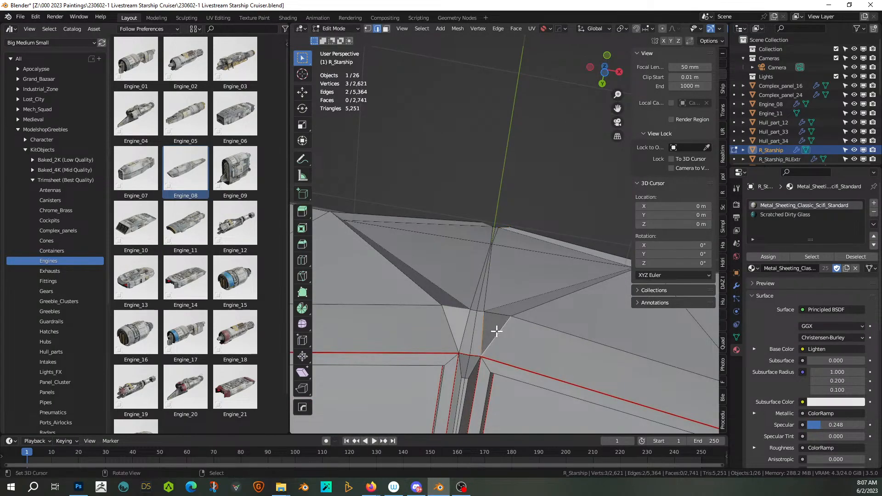
{"action": "middle_click_drag", "start_coordinate": [496, 330], "coordinate": [569, 258]}
{"action": "key", "text": "Tab"}
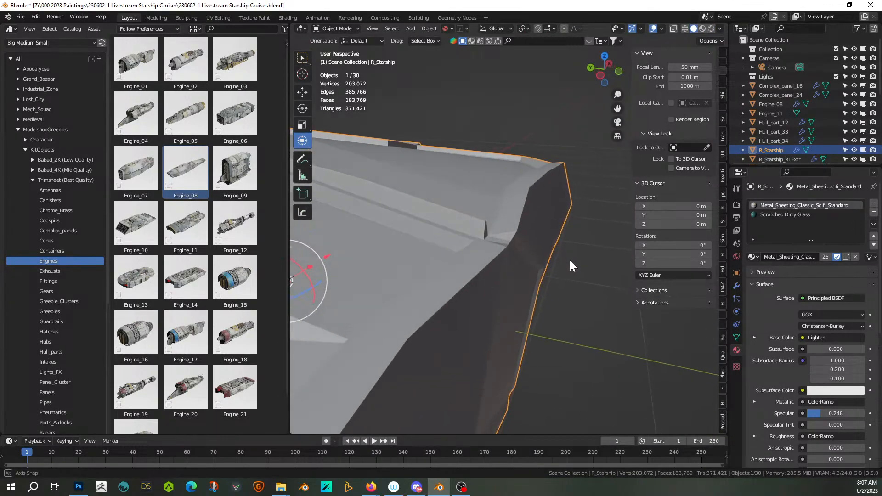
{"action": "left_click", "coordinate": [709, 29]}
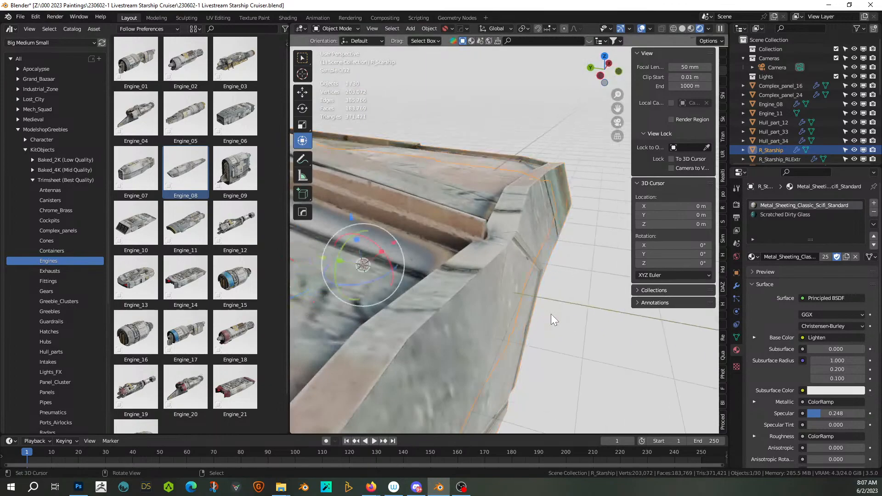
- Expand the vertex selection in Edit Mode from the filled gap across the surrounding front faces of the nose
{"action": "middle_click_drag", "start_coordinate": [550, 313], "coordinate": [475, 280]}
{"action": "key", "text": "Tab"}
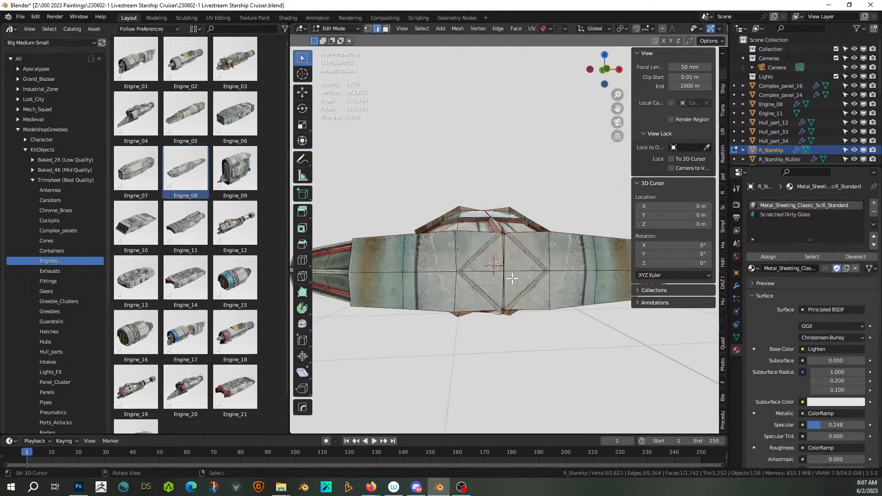
{"action": "scroll", "coordinate": [512, 277], "scroll_direction": "up", "scroll_amount": 2}
{"action": "key", "text": "1"}
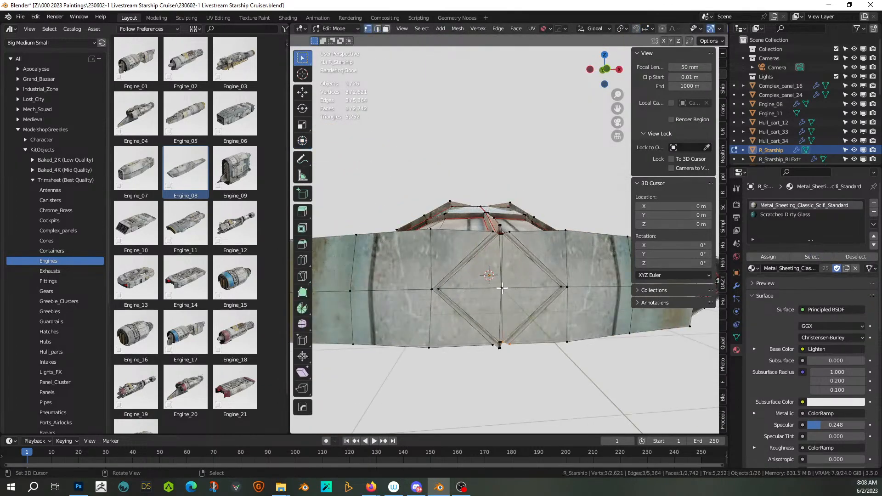
{"action": "key", "text": "ctrl+KP_Add"}
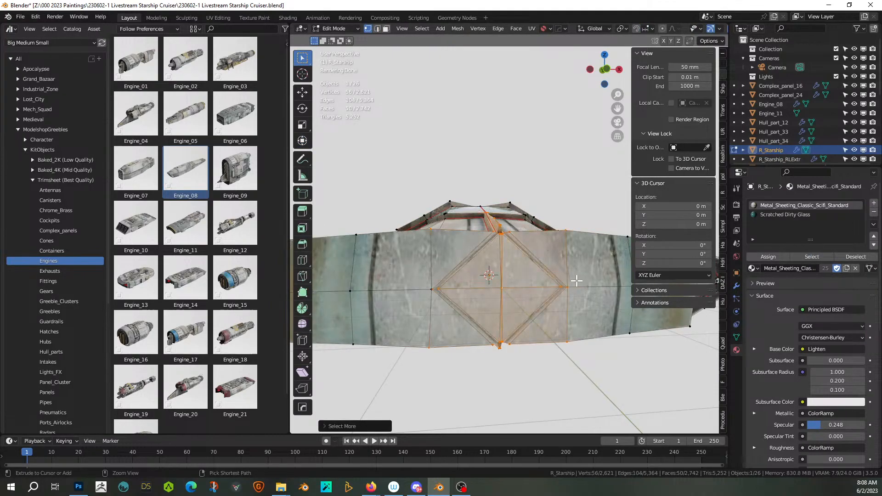
{"action": "key", "text": "ctrl+KP_Add"}
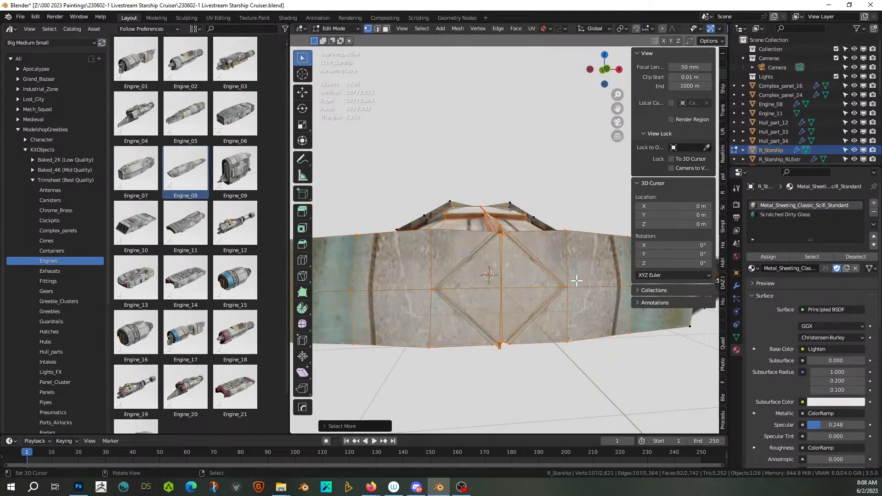
- Unwrap the selected nose faces with Cube Projection, return to Object Mode and save the file
{"action": "key", "text": "u"}
{"action": "left_click", "coordinate": [577, 281]}
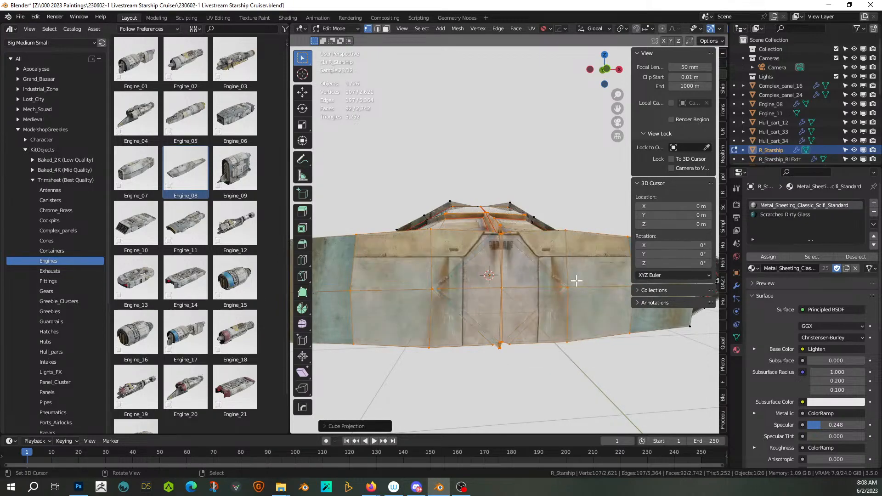
{"action": "key", "text": "Tab"}
{"action": "middle_click_drag", "start_coordinate": [541, 285], "coordinate": [412, 340]}
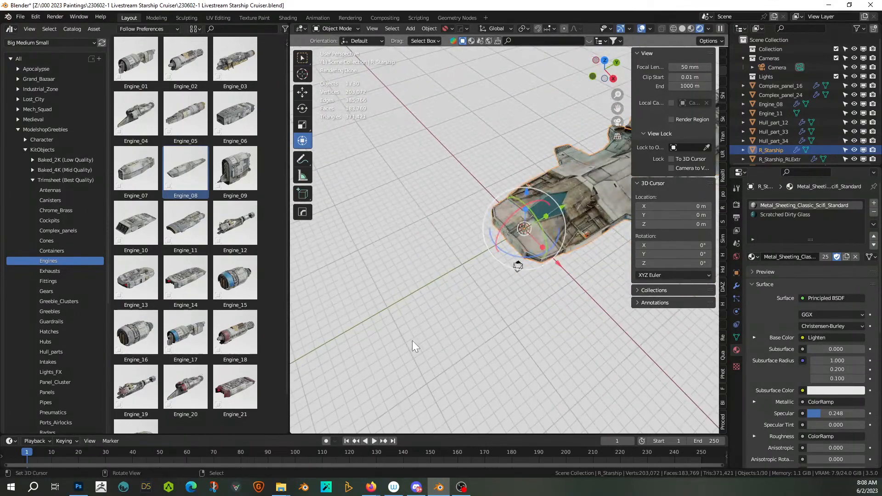
{"action": "key", "text": "ctrl+s"}
{"action": "middle_click_drag", "start_coordinate": [487, 317], "coordinate": [386, 374], "text": "shift"}
{"action": "middle_click_drag", "start_coordinate": [524, 389], "coordinate": [505, 244]}
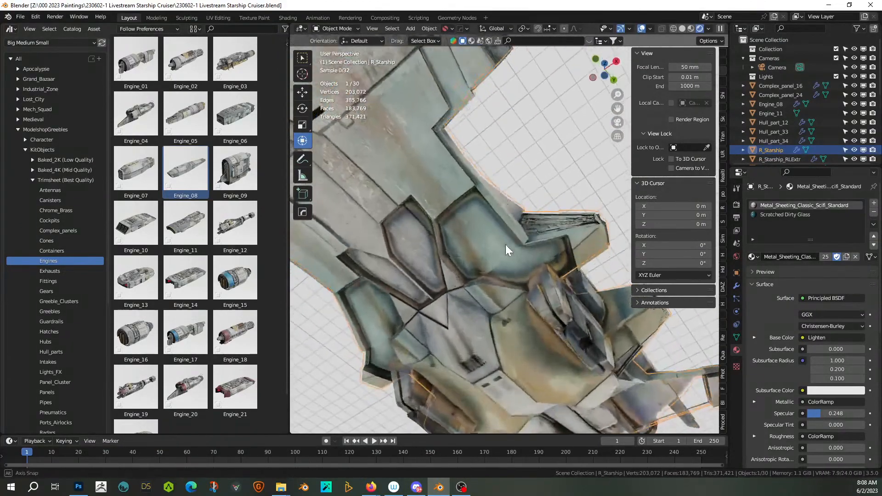
- Select all floor faces of the large angular hull recess on R_Starship in Edit Mode's face selection
{"action": "scroll", "coordinate": [503, 246], "scroll_direction": "up", "scroll_amount": 2}
{"action": "key", "text": "Tab"}
{"action": "key", "text": "3"}
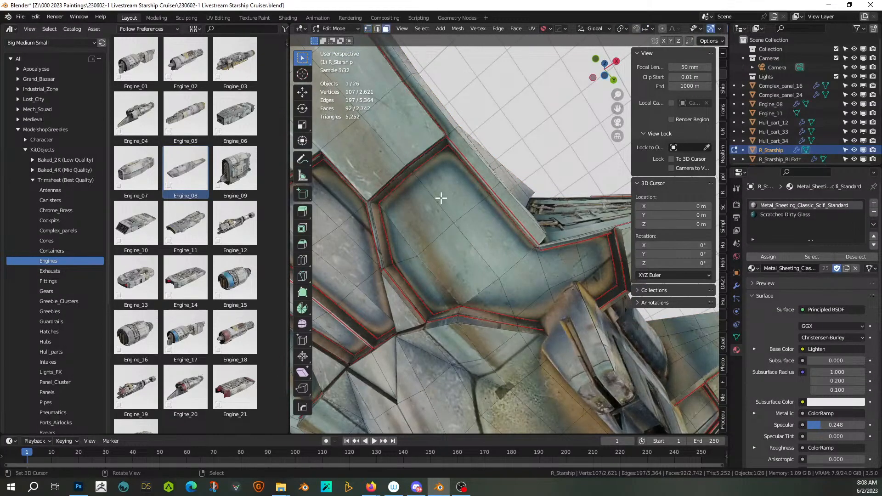
{"action": "left_click", "coordinate": [442, 196]}
{"action": "left_click", "coordinate": [400, 249], "text": "ctrl"}
{"action": "left_click", "coordinate": [426, 285], "text": "ctrl"}
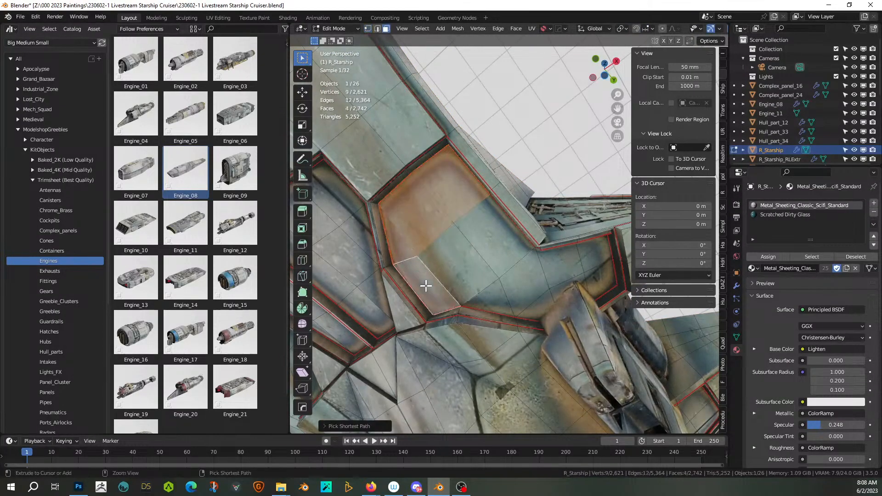
{"action": "left_click", "coordinate": [490, 230], "text": "ctrl"}
{"action": "left_click", "coordinate": [493, 298], "text": "ctrl"}
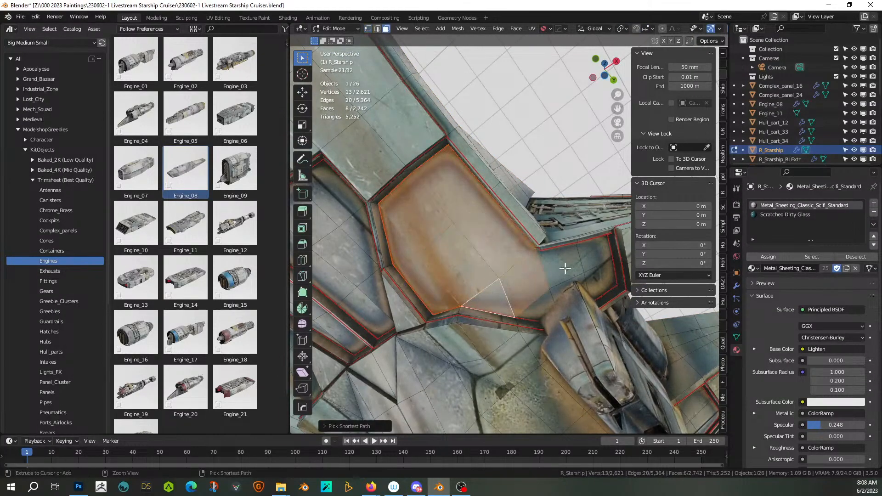
{"action": "left_click", "coordinate": [594, 256], "text": "ctrl"}
{"action": "right_click", "coordinate": [596, 277], "text": "ctrl"}
{"action": "right_click", "coordinate": [557, 291], "text": "ctrl"}
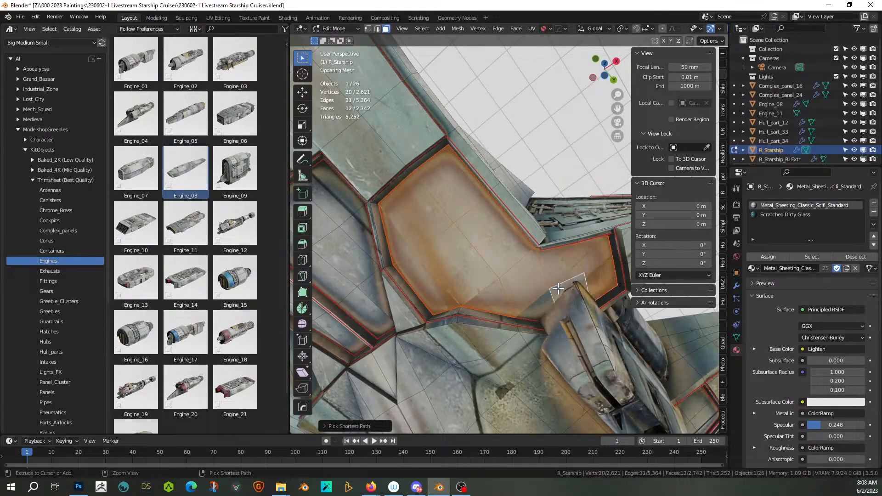
{"action": "right_click", "coordinate": [543, 308], "text": "ctrl"}
{"action": "middle_click_drag", "start_coordinate": [495, 289], "coordinate": [516, 305]}
{"action": "right_click", "coordinate": [473, 262], "text": "ctrl"}
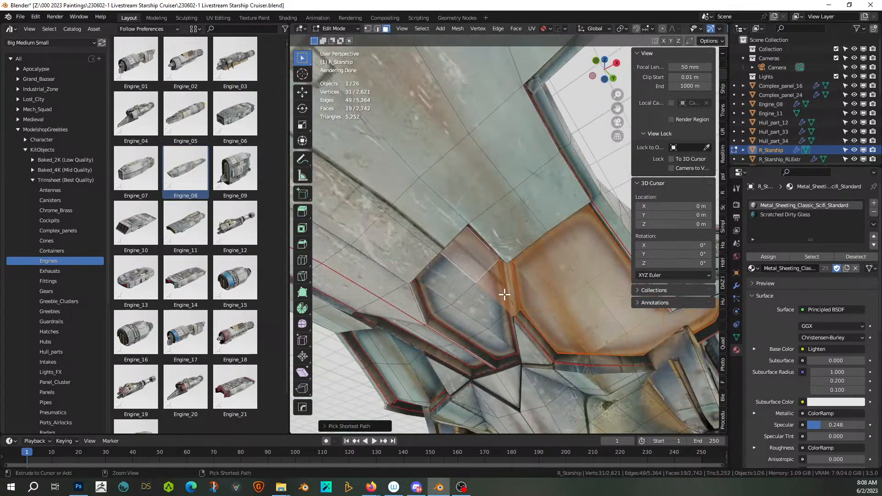
{"action": "key", "text": "ctrl+z"}
{"action": "middle_click_drag", "start_coordinate": [507, 291], "coordinate": [485, 286]}
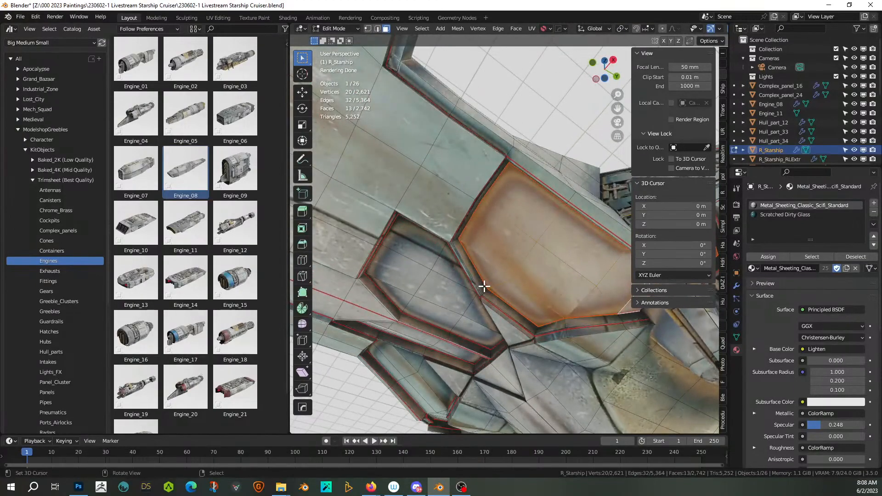
- Generate Random Tubes on the selected recess faces from Object Mode, using seed 2
{"action": "key", "text": "Tab"}
{"action": "key", "text": "shift+q"}
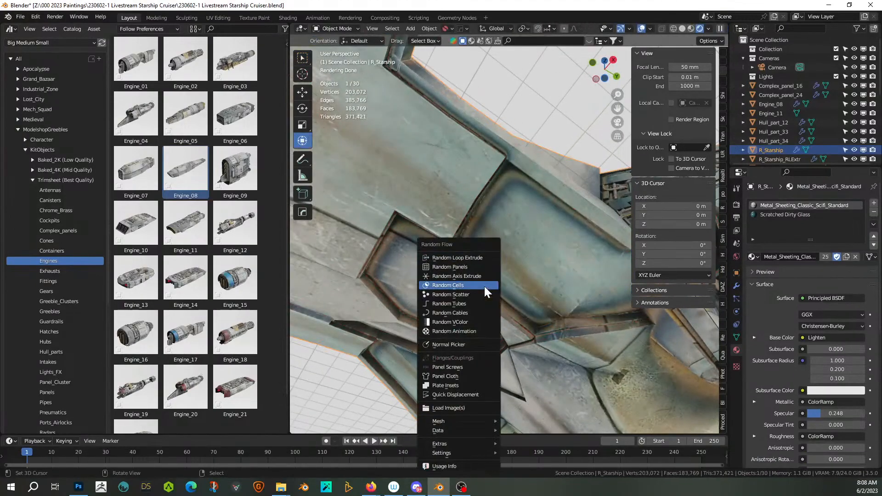
{"action": "left_click", "coordinate": [475, 301]}
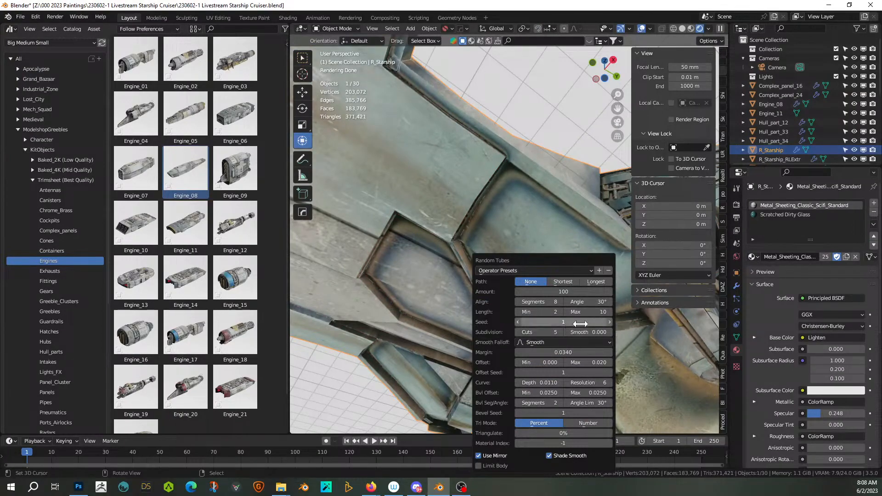
{"action": "left_click", "coordinate": [609, 321]}
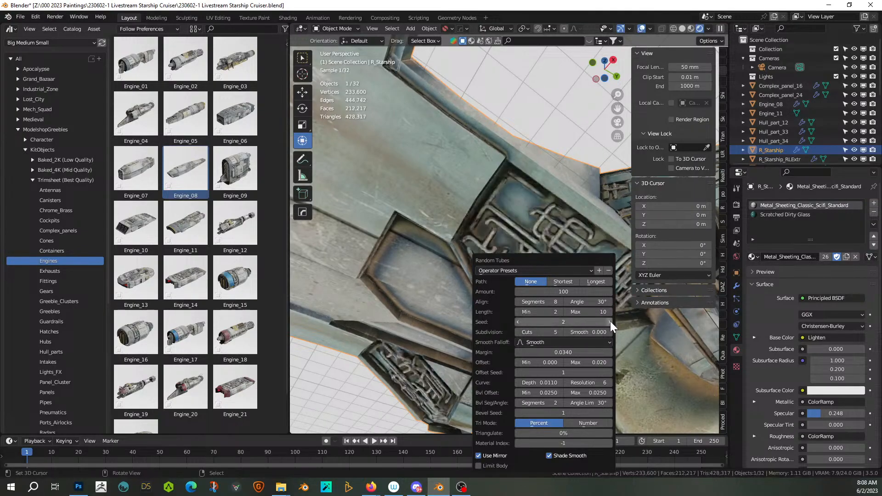
{"action": "left_click", "coordinate": [517, 156]}
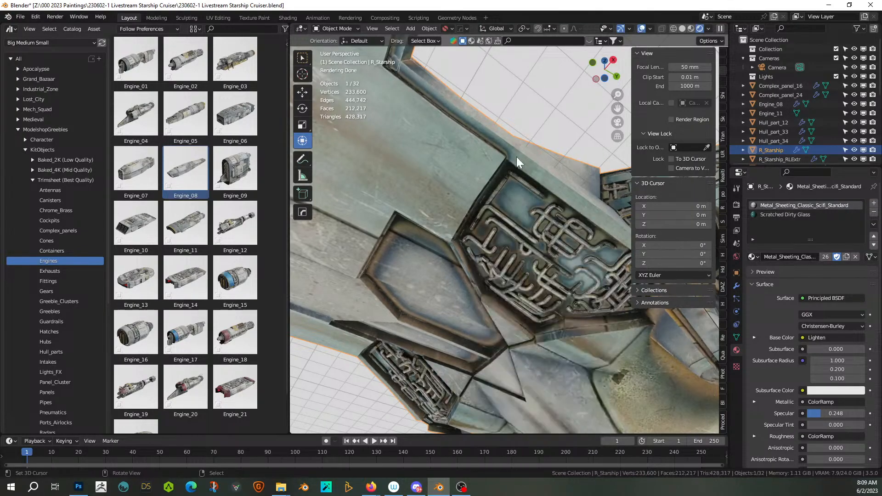
- Apply Random Loop Extrude to the same recess with loop 1 enabled and its ratio set to 29
{"action": "mouse_move", "coordinate": [502, 204]}
{"action": "middle_mouse_down"}
{"action": "mouse_move", "coordinate": [485, 227]}
{"action": "mouse_move", "coordinate": [461, 233]}
{"action": "mouse_move", "coordinate": [498, 213]}
{"action": "middle_mouse_up"}
{"action": "scroll", "coordinate": [498, 214], "scroll_direction": "up", "scroll_amount": 3}
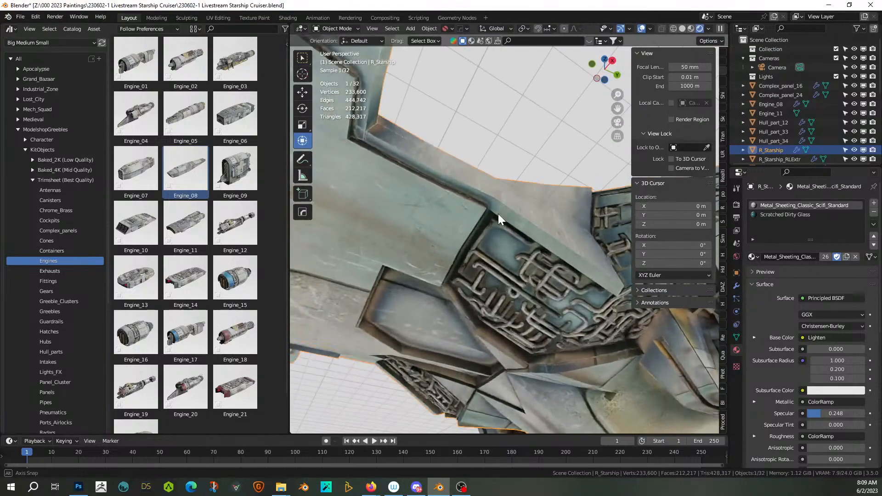
{"action": "right_click", "coordinate": [508, 278]}
{"action": "left_click", "coordinate": [473, 229]}
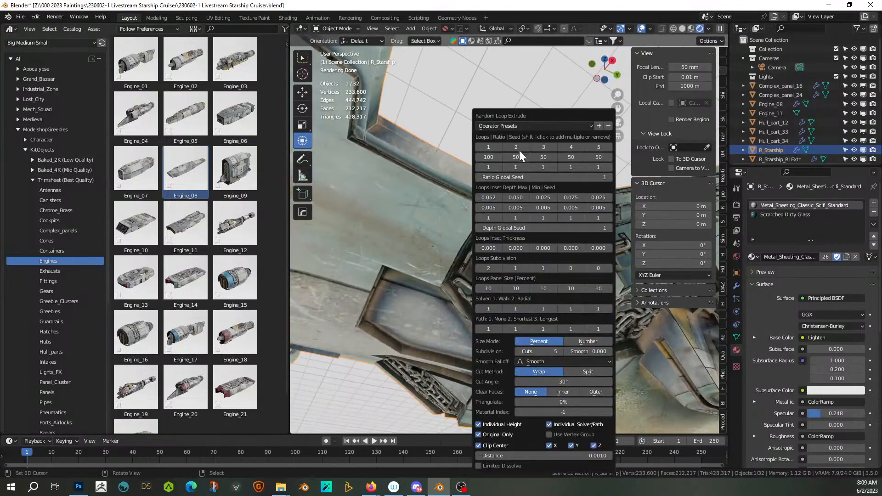
{"action": "left_click", "coordinate": [501, 145]}
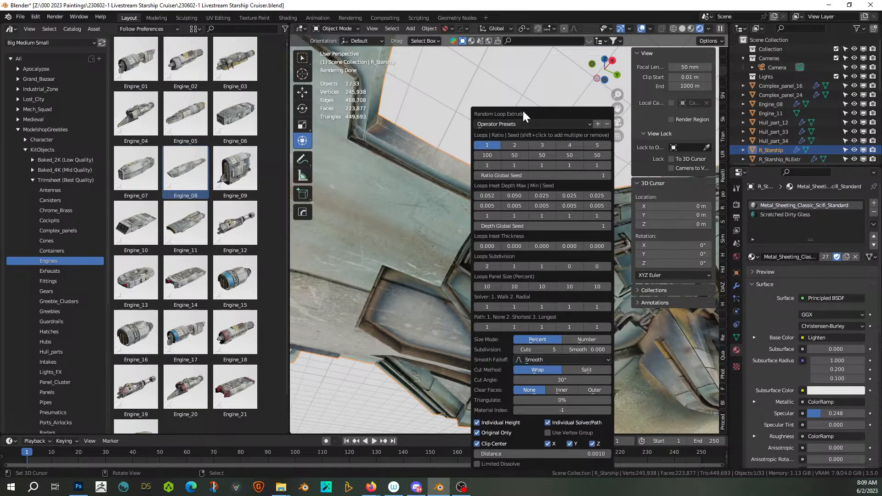
{"action": "left_click_drag", "start_coordinate": [533, 110], "coordinate": [331, 89]}
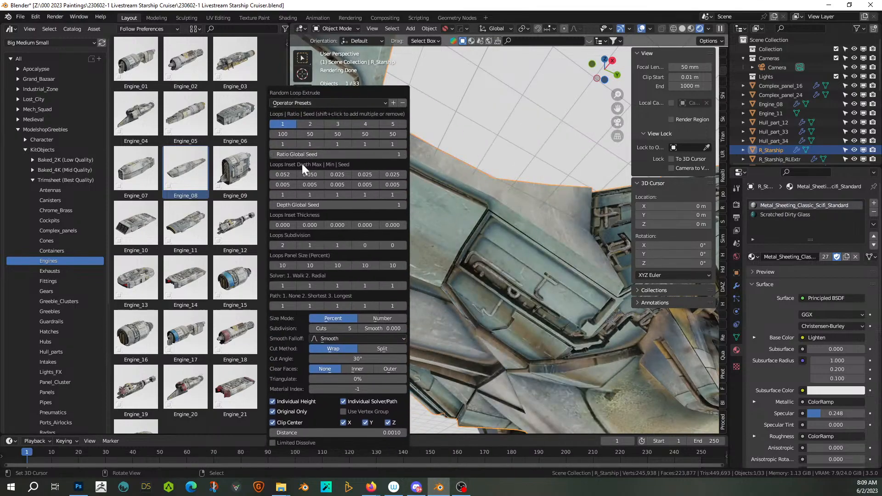
{"action": "left_click_drag", "start_coordinate": [282, 133], "coordinate": [255, 134]}
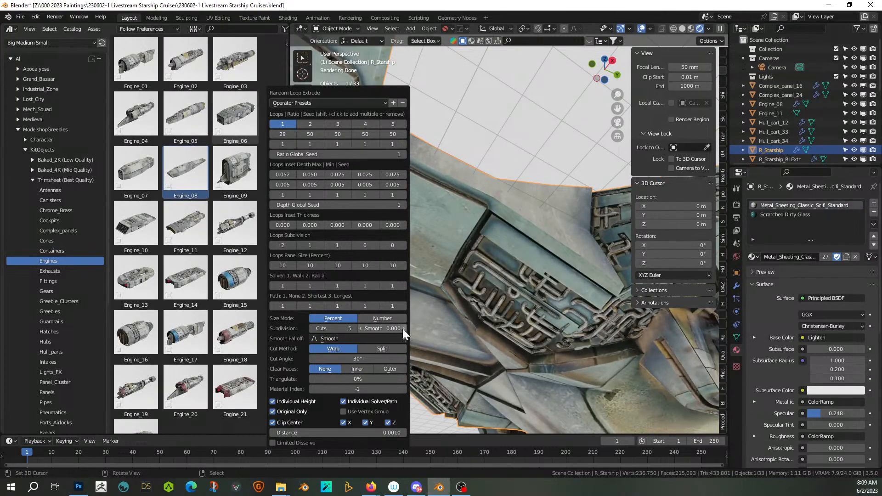
- Raise the loop extrude's subdivision cuts to 6, add loop 2, and save the file
{"action": "left_click", "coordinate": [352, 327]}
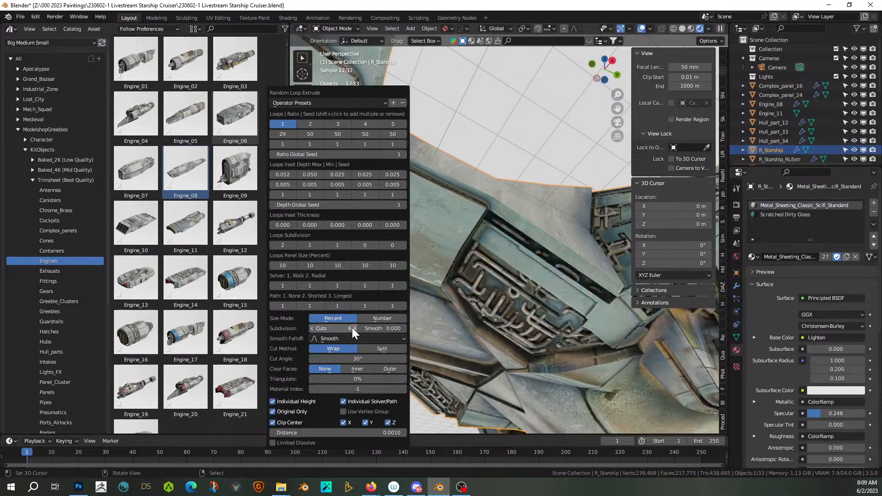
{"action": "left_click", "coordinate": [305, 123], "text": "shift"}
{"action": "scroll", "coordinate": [528, 145], "scroll_direction": "down", "scroll_amount": 2}
{"action": "middle_click_drag", "start_coordinate": [528, 145], "coordinate": [653, 183]}
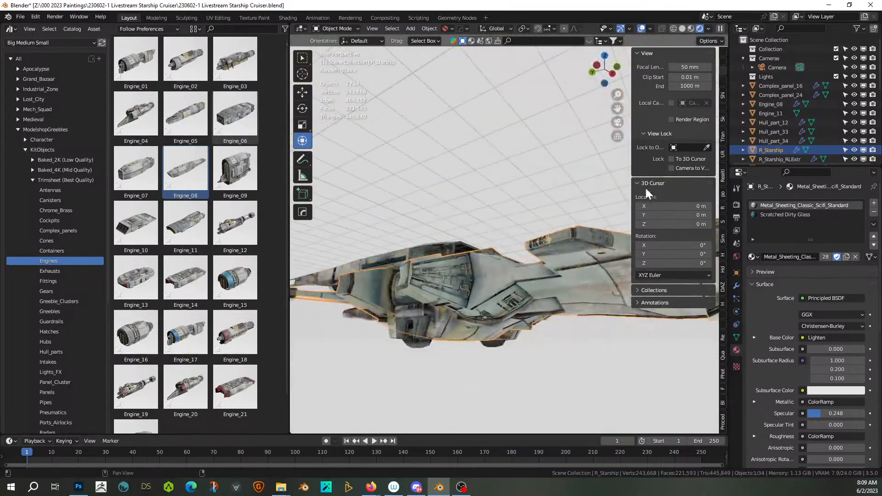
{"action": "key", "text": "ctrl+s"}
- Select the floor faces of the smaller recess between the large tube-filled recess and the hull's centre line in Edit Mode
{"action": "middle_click_drag", "start_coordinate": [519, 289], "coordinate": [440, 289]}
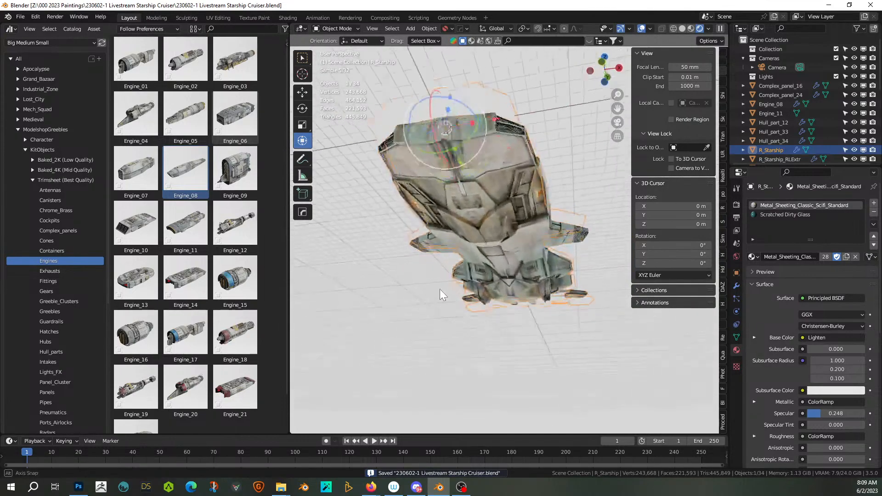
{"action": "scroll", "coordinate": [440, 288], "scroll_direction": "up", "scroll_amount": 8}
{"action": "middle_click_drag", "start_coordinate": [429, 255], "coordinate": [468, 221]}
{"action": "scroll", "coordinate": [489, 337], "scroll_direction": "up", "scroll_amount": 3}
{"action": "scroll", "coordinate": [489, 338], "scroll_direction": "up", "scroll_amount": 2}
{"action": "scroll", "coordinate": [516, 239], "scroll_direction": "up", "scroll_amount": 5}
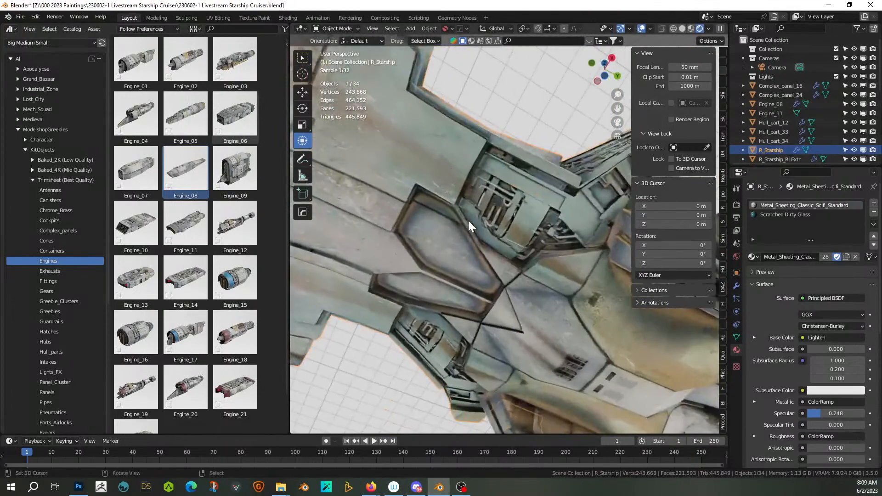
{"action": "key", "text": "Tab"}
{"action": "left_click", "coordinate": [422, 248]}
{"action": "left_click", "coordinate": [433, 218], "text": "ctrl"}
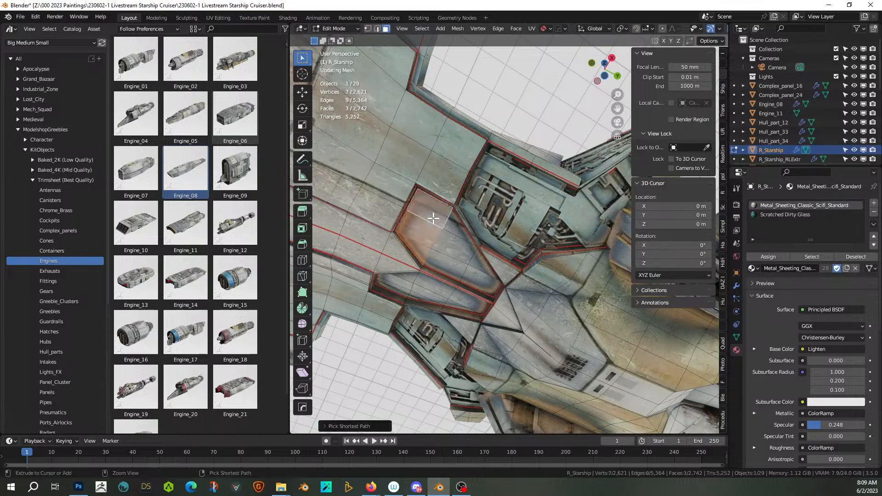
{"action": "left_click", "coordinate": [462, 242], "text": "ctrl"}
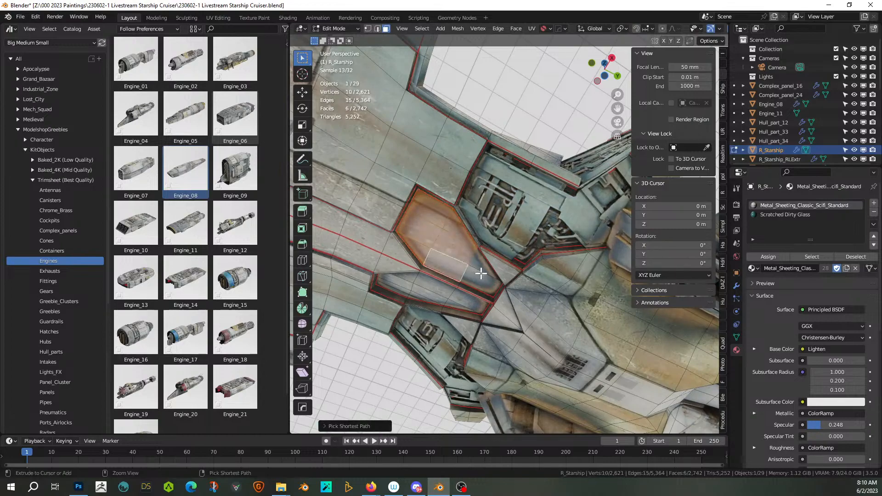
- Generate Random Tubes on the selected smaller recess faces from Object Mode, changing the seed
{"action": "key", "text": "Tab"}
{"action": "key", "text": "shift+v"}
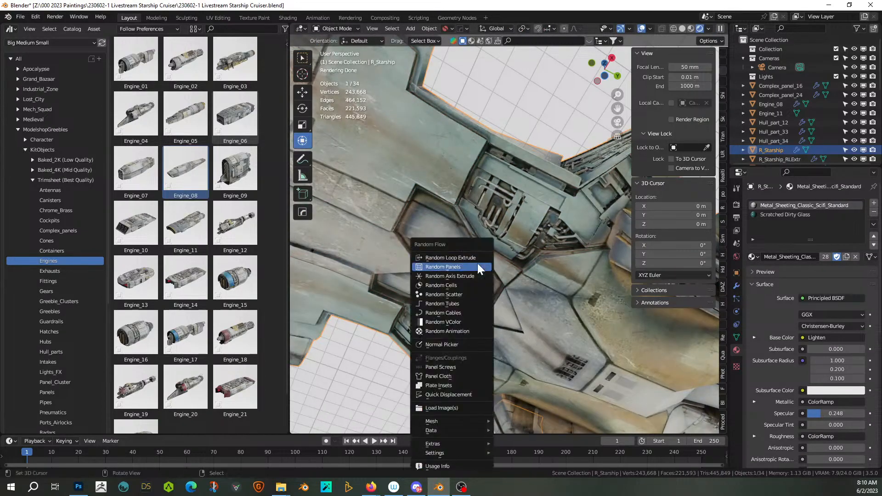
{"action": "left_click", "coordinate": [465, 303]}
{"action": "left_click", "coordinate": [601, 323]}
- Apply Random Loop Extrude to the smaller recess with loops 1 and 2 enabled, and save the file
{"action": "middle_click_drag", "start_coordinate": [381, 330], "coordinate": [425, 341]}
{"action": "scroll", "coordinate": [425, 341], "scroll_direction": "up", "scroll_amount": 3}
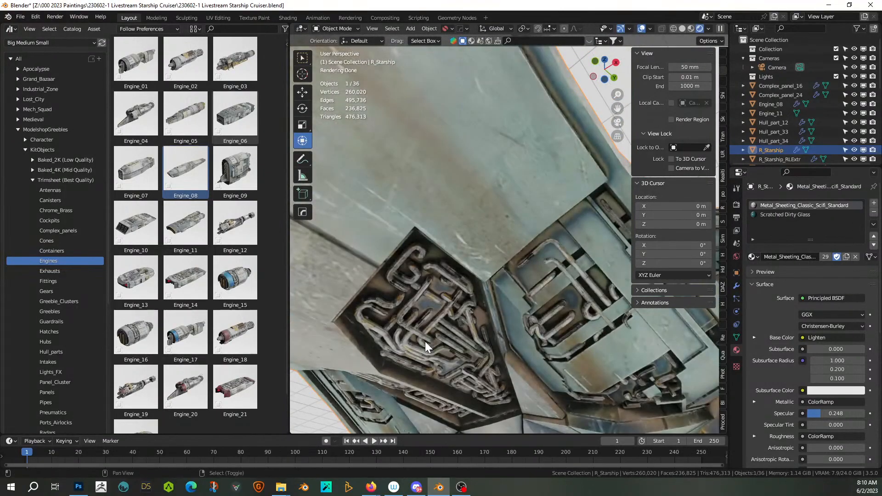
{"action": "key", "text": "shift+q"}
{"action": "left_click", "coordinate": [412, 255]}
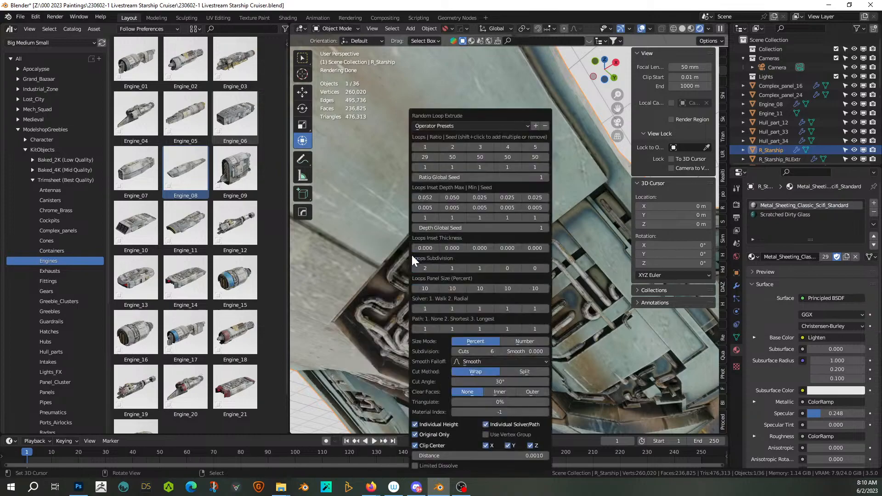
{"action": "left_click", "coordinate": [426, 148]}
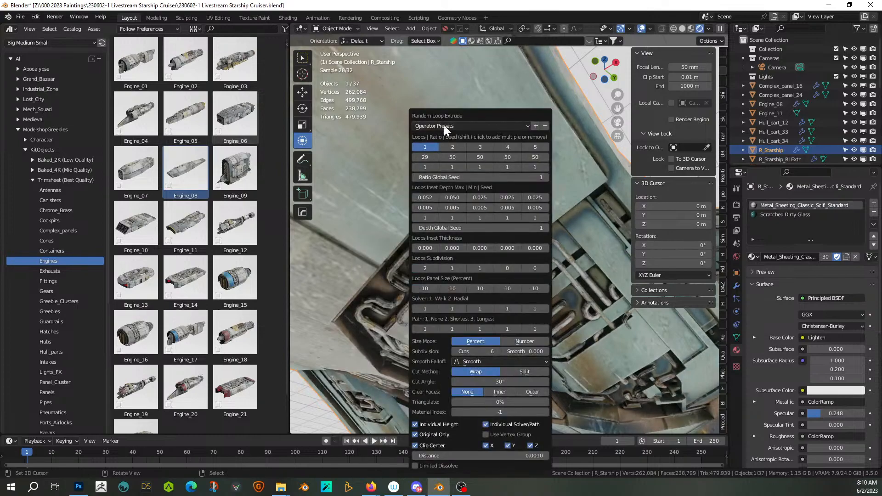
{"action": "left_click_drag", "start_coordinate": [458, 109], "coordinate": [541, 84]}
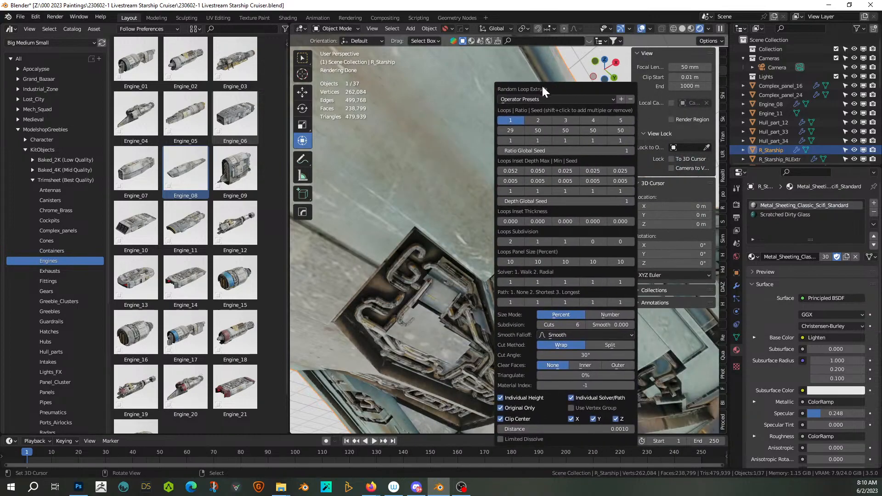
{"action": "left_click", "coordinate": [539, 122]}
{"action": "scroll", "coordinate": [477, 158], "scroll_direction": "down", "scroll_amount": 4}
{"action": "middle_click_drag", "start_coordinate": [429, 208], "coordinate": [562, 63]}
{"action": "key", "text": "ctrl+s"}
- Switch the viewport to solid shading and inspect the ship from below, the front and the side
{"action": "scroll", "coordinate": [536, 280], "scroll_direction": "up", "scroll_amount": 2}
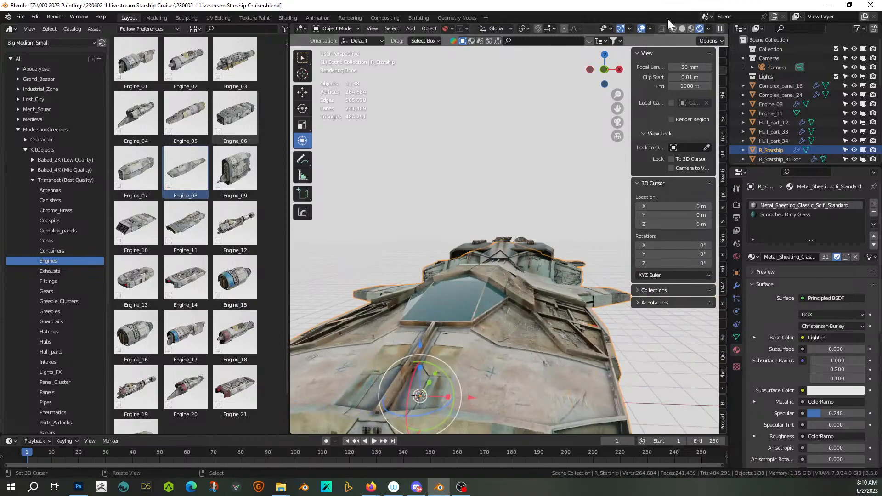
{"action": "left_click", "coordinate": [684, 29]}
{"action": "mouse_move", "coordinate": [441, 257]}
{"action": "middle_mouse_down"}
{"action": "mouse_move", "coordinate": [507, 244]}
{"action": "mouse_move", "coordinate": [542, 206]}
{"action": "mouse_move", "coordinate": [487, 240]}
{"action": "middle_mouse_up"}
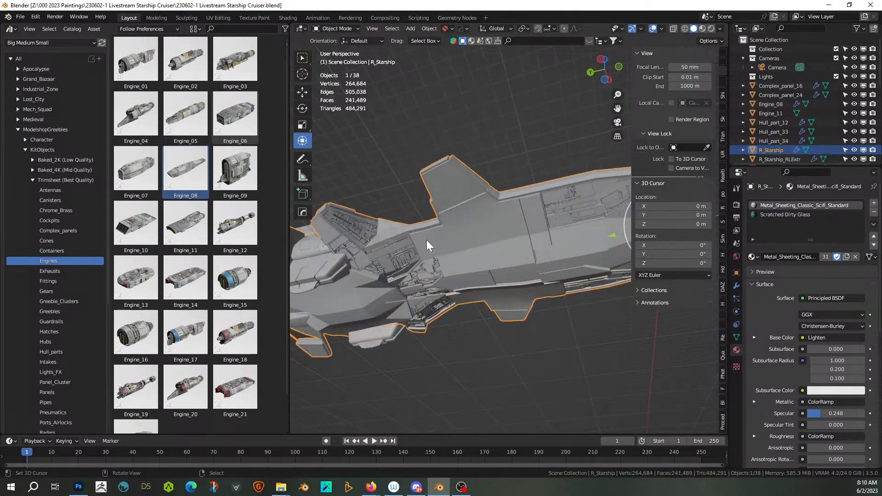
{"action": "middle_click_drag", "start_coordinate": [464, 277], "coordinate": [346, 348]}
{"action": "middle_click_drag", "start_coordinate": [400, 345], "coordinate": [453, 337]}
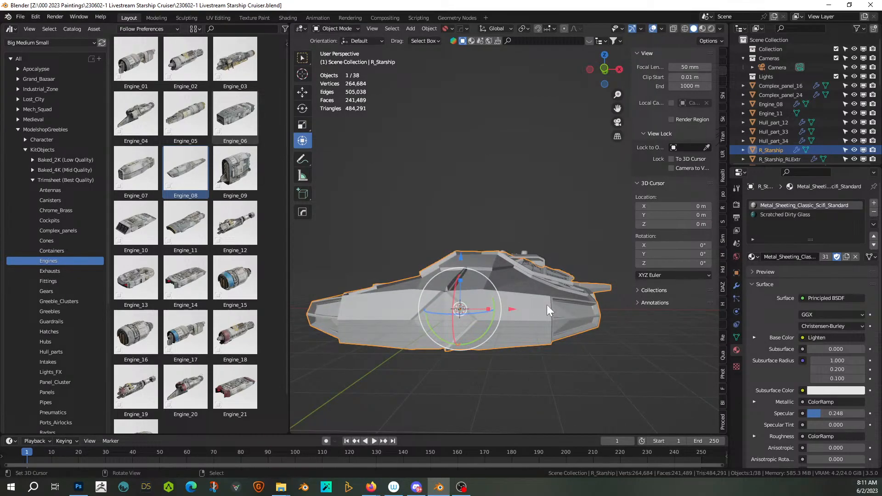
{"action": "middle_click_drag", "start_coordinate": [542, 316], "coordinate": [500, 311]}
- Place Weapon_08 from the Weaponry assets in front of the ship's nose, scale it to about 0.55 and frame it
{"action": "scroll", "coordinate": [77, 364], "scroll_direction": "down", "scroll_amount": 10}
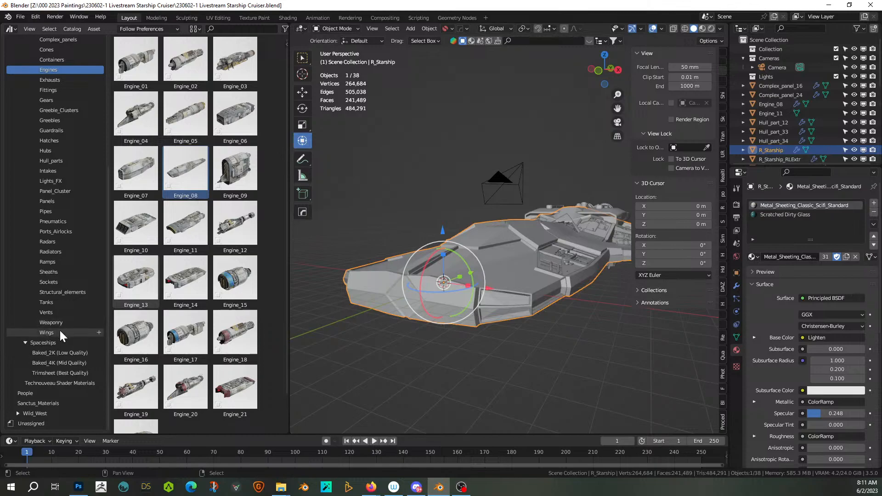
{"action": "left_click", "coordinate": [59, 319]}
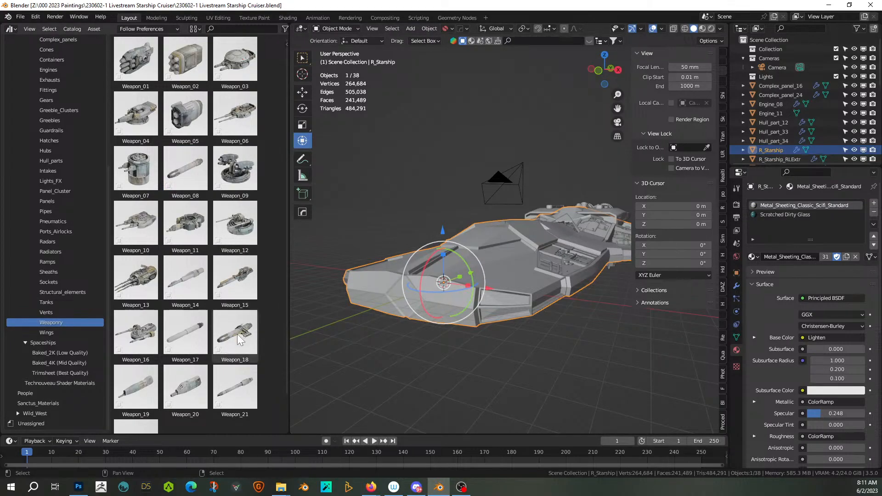
{"action": "scroll", "coordinate": [237, 335], "scroll_direction": "down", "scroll_amount": 2}
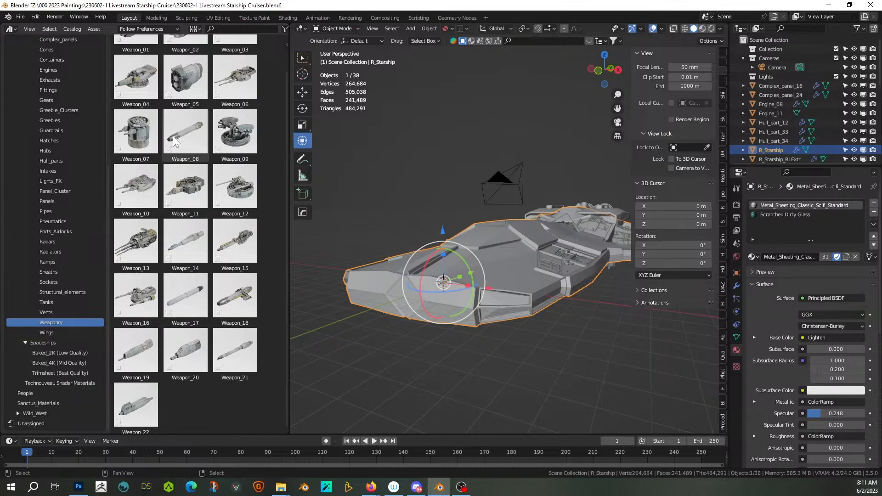
{"action": "left_click_drag", "start_coordinate": [175, 133], "coordinate": [398, 380]}
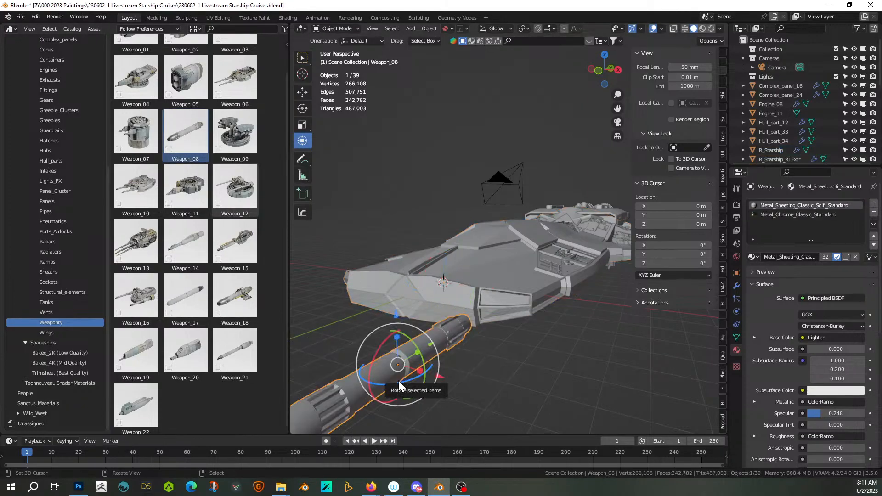
{"action": "key", "text": "s"}
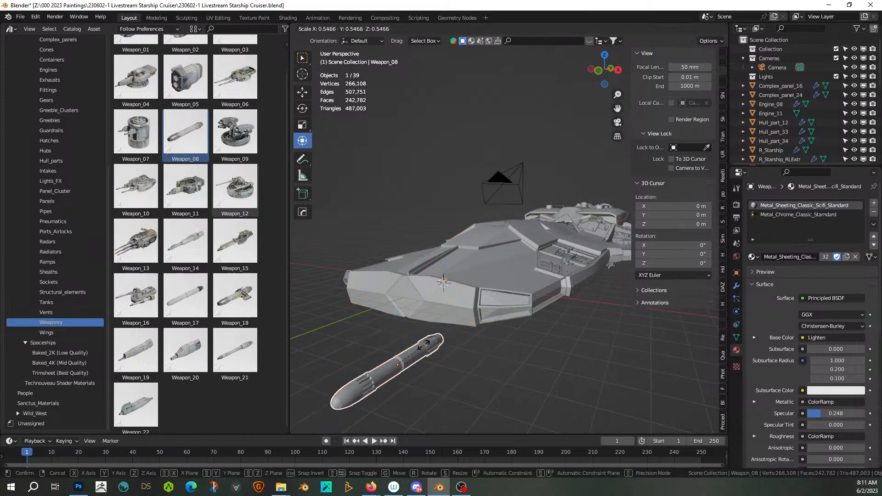
{"action": "left_click", "coordinate": [419, 346]}
{"action": "key", "text": "KP_Decimal"}
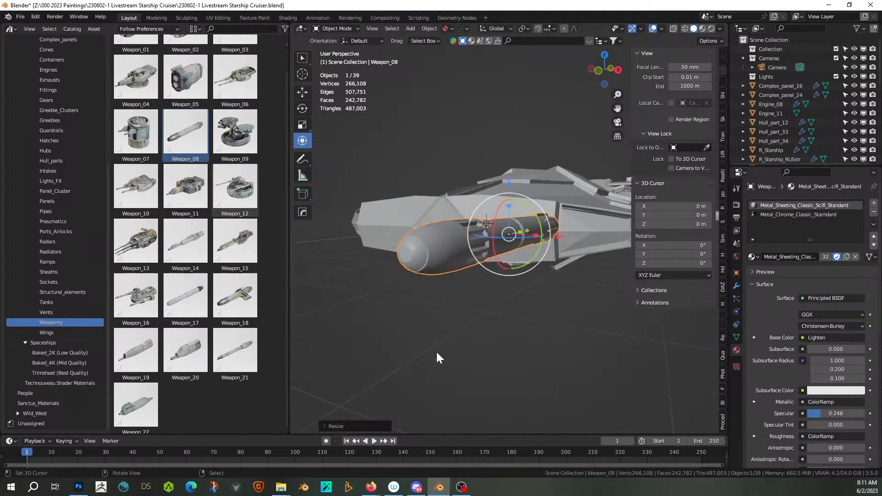
- Switch the viewport to rendered shading and inspect the weapon in front of the ship
{"action": "middle_click_drag", "start_coordinate": [494, 315], "coordinate": [427, 395]}
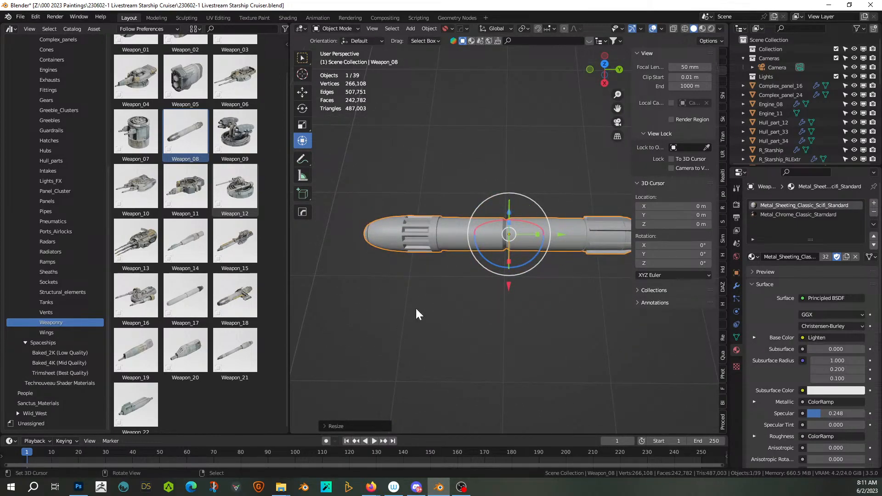
{"action": "scroll", "coordinate": [466, 243], "scroll_direction": "down", "scroll_amount": 3}
{"action": "left_click", "coordinate": [712, 29]}
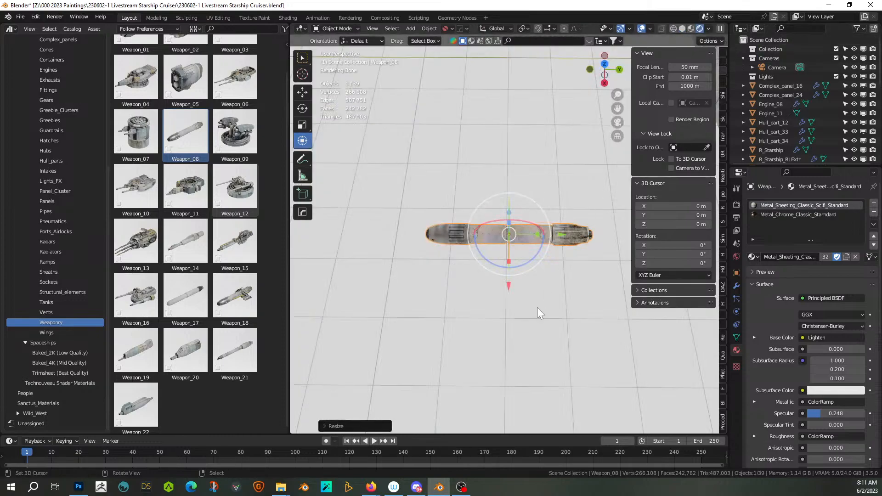
{"action": "mouse_move", "coordinate": [536, 307]}
{"action": "middle_mouse_down"}
{"action": "mouse_move", "coordinate": [517, 313]}
{"action": "mouse_move", "coordinate": [452, 266]}
{"action": "mouse_move", "coordinate": [437, 236]}
{"action": "mouse_move", "coordinate": [454, 235]}
{"action": "mouse_move", "coordinate": [357, 272]}
{"action": "mouse_move", "coordinate": [662, 253]}
{"action": "mouse_move", "coordinate": [660, 259]}
{"action": "mouse_move", "coordinate": [748, 292]}
{"action": "mouse_move", "coordinate": [619, 325]}
{"action": "mouse_move", "coordinate": [569, 322]}
{"action": "middle_mouse_up"}
{"action": "scroll", "coordinate": [563, 324], "scroll_direction": "down", "scroll_amount": 6}
- Move Weapon_08 into the angled recess beside the ship's nose and scale it down, leaving its tip protruding
{"action": "key", "text": "g"}
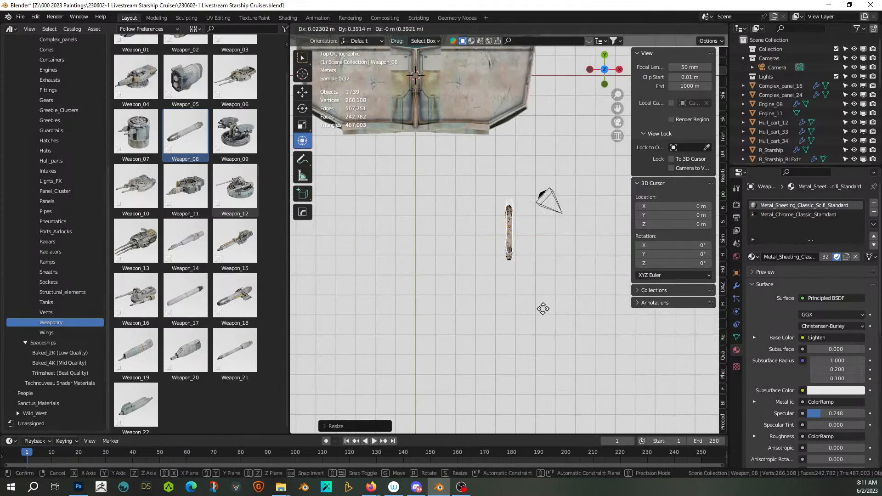
{"action": "left_click", "coordinate": [532, 219]}
{"action": "middle_click_drag", "start_coordinate": [531, 219], "coordinate": [520, 204]}
{"action": "key", "text": "s"}
{"action": "left_click", "coordinate": [528, 258]}
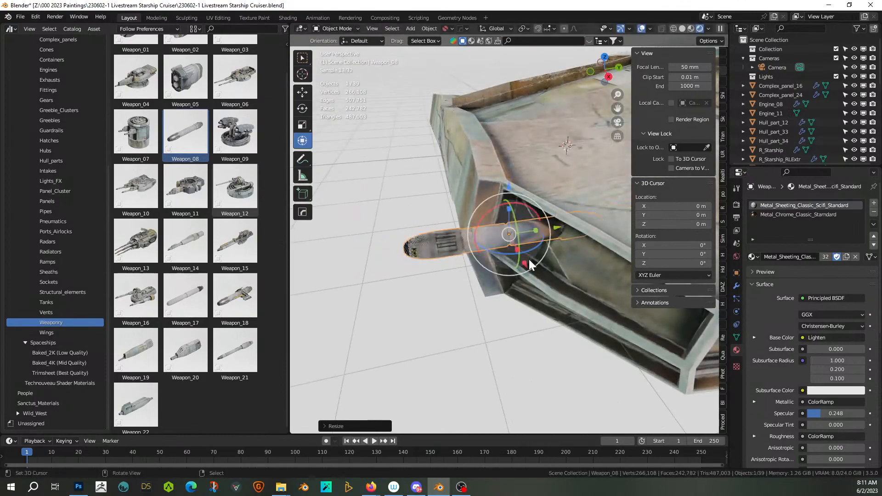
{"action": "middle_click_drag", "start_coordinate": [528, 259], "coordinate": [594, 291]}
{"action": "key", "text": "g"}
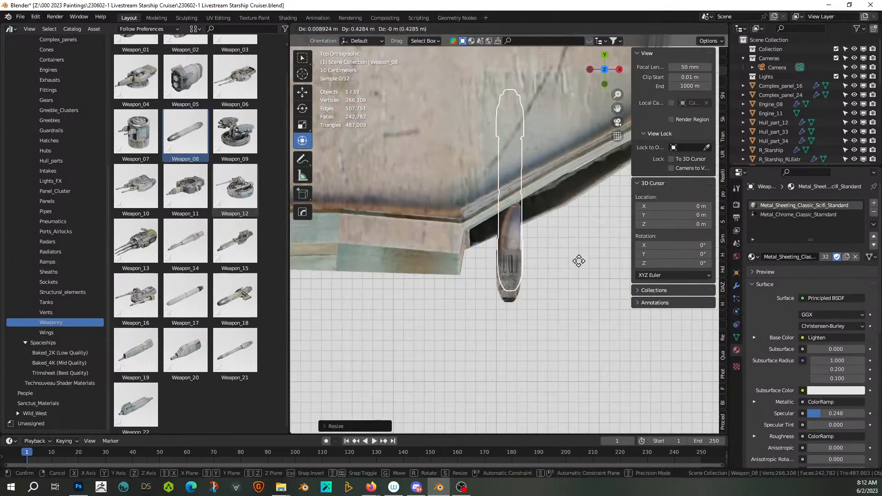
{"action": "left_click", "coordinate": [580, 244]}
{"action": "middle_click_drag", "start_coordinate": [581, 244], "coordinate": [470, 333], "text": "shift"}
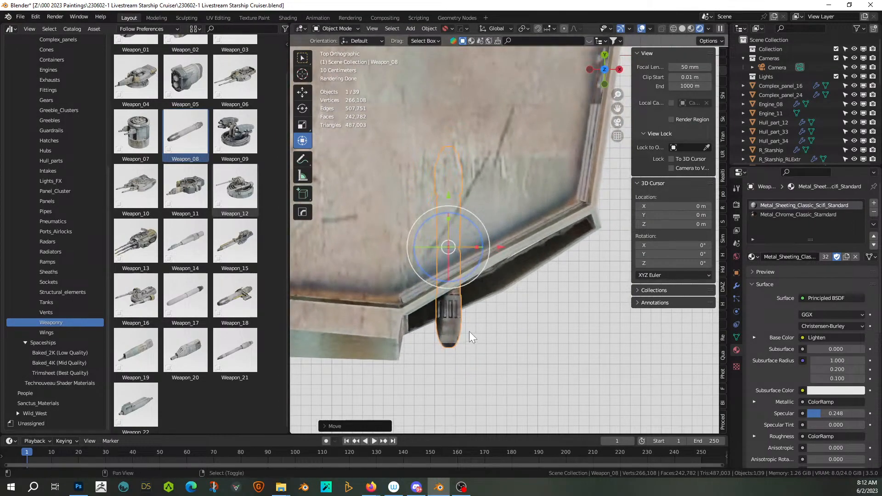
- Make a linked duplicate of Weapon_08 farther along the angled nose recess and adjust its height along Z
{"action": "key", "text": "shift+d"}
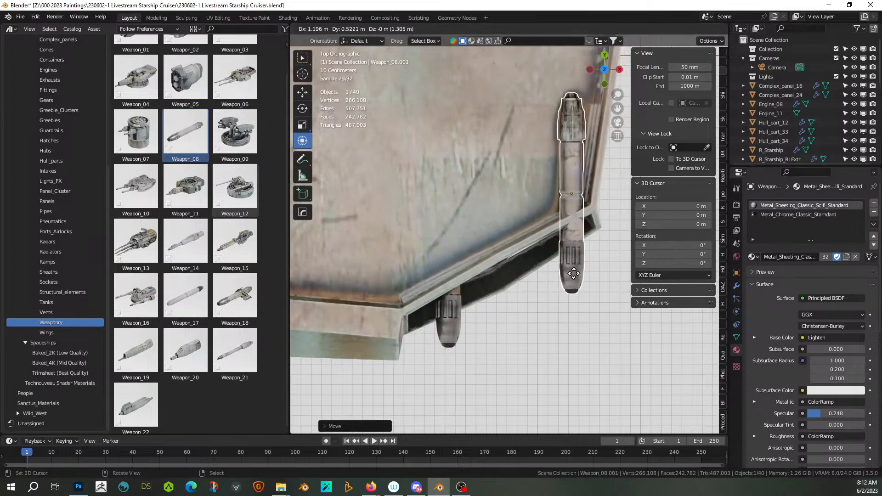
{"action": "left_click", "coordinate": [564, 277]}
{"action": "key", "text": "g"}
{"action": "key", "text": "z"}
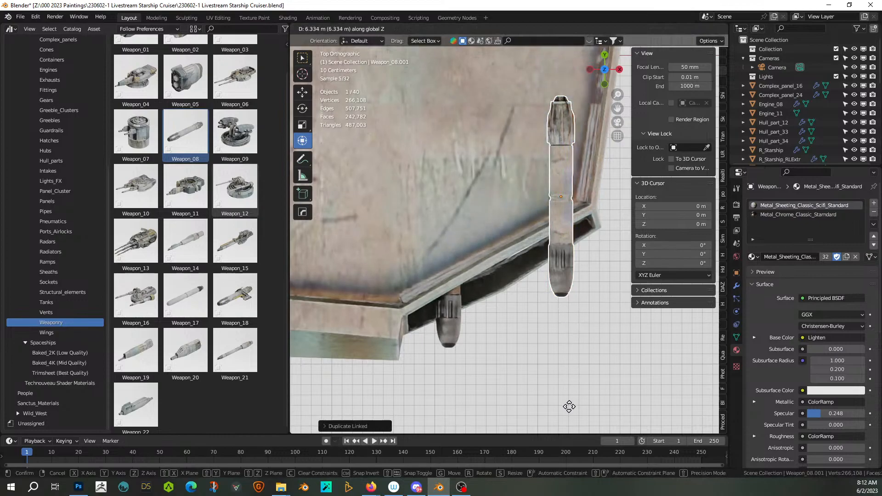
{"action": "left_click", "coordinate": [568, 406]}
{"action": "middle_click_drag", "start_coordinate": [569, 383], "coordinate": [518, 278]}
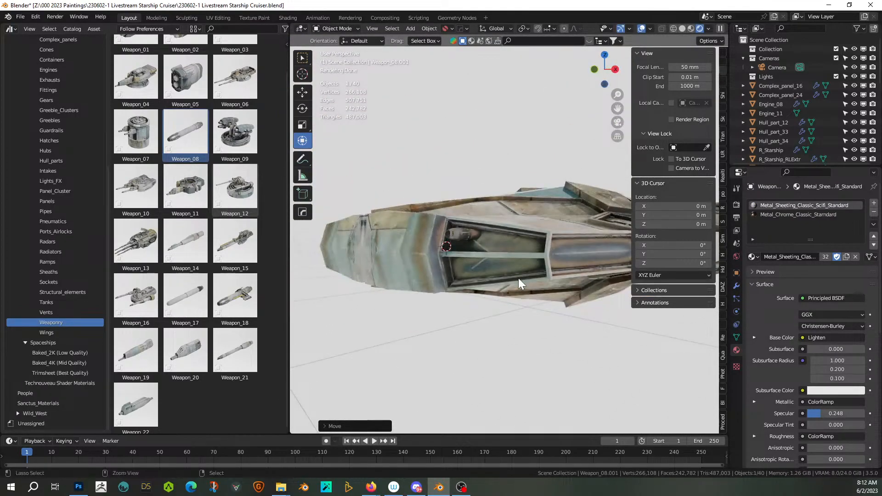
{"action": "key", "text": "g"}
{"action": "key", "text": "z"}
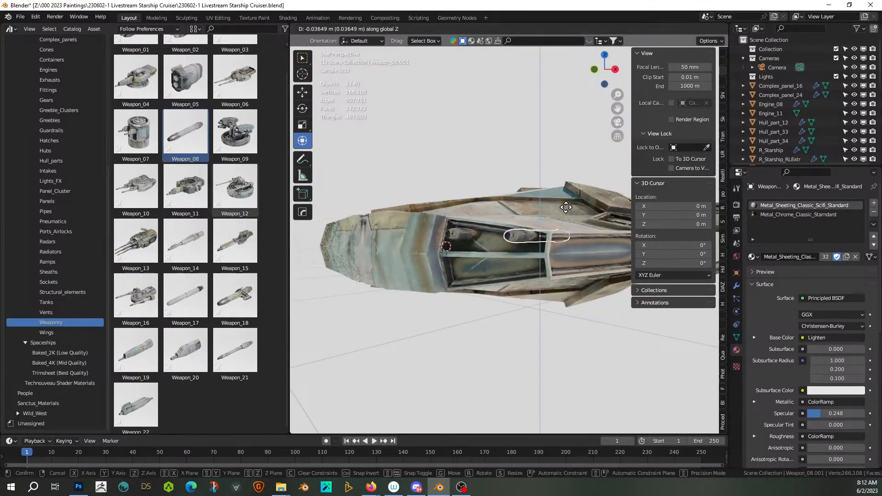
{"action": "left_click", "coordinate": [566, 210]}
- From the front view, position the duplicate and the original weapon side by side inside the upper nose recess
{"action": "key", "text": "KP_1"}
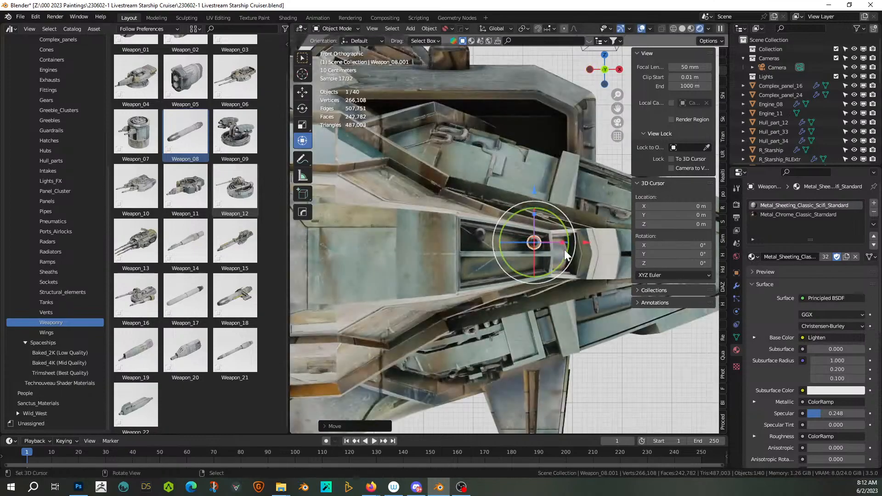
{"action": "key", "text": "g"}
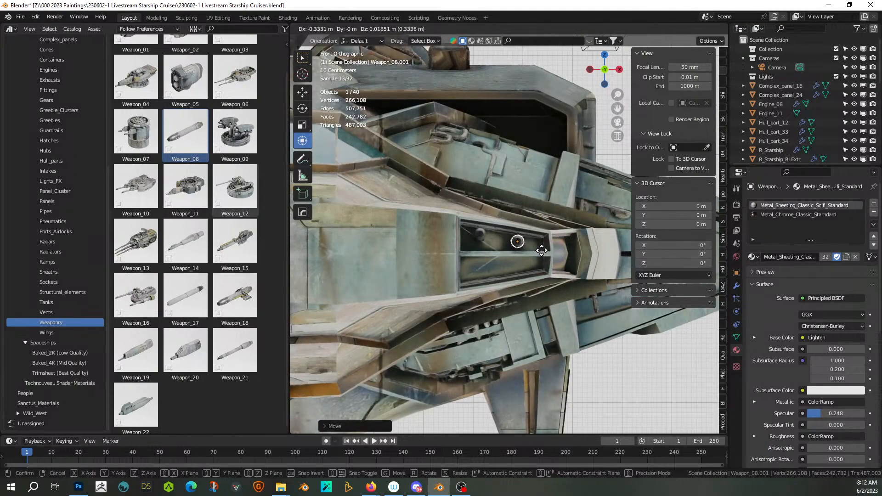
{"action": "left_click", "coordinate": [542, 251]}
{"action": "left_click", "coordinate": [482, 235]}
{"action": "key", "text": "g"}
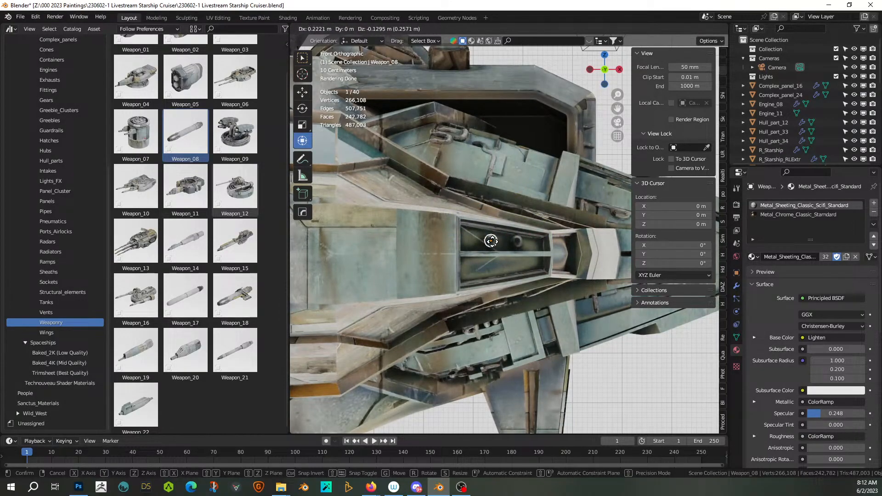
{"action": "left_click", "coordinate": [491, 240]}
{"action": "middle_click_drag", "start_coordinate": [491, 241], "coordinate": [478, 331]}
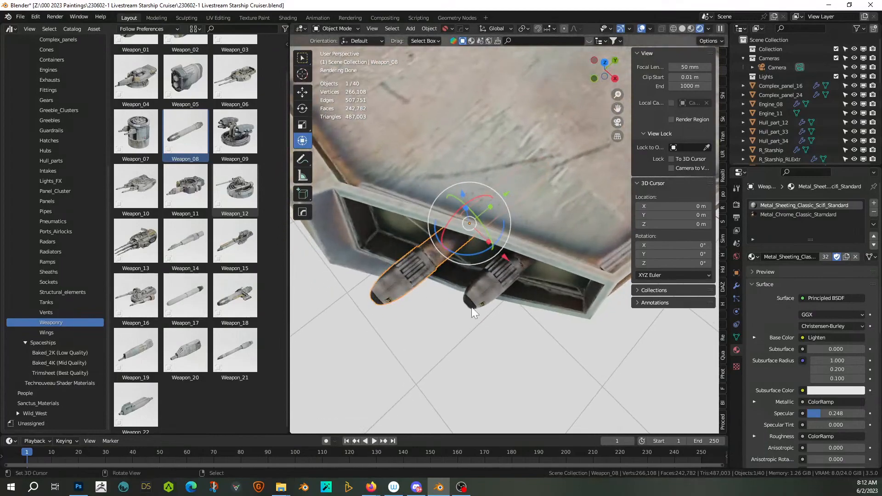
- Scale up the inner weapon and shift it back along Y into the nose recess
{"action": "key", "text": "s"}
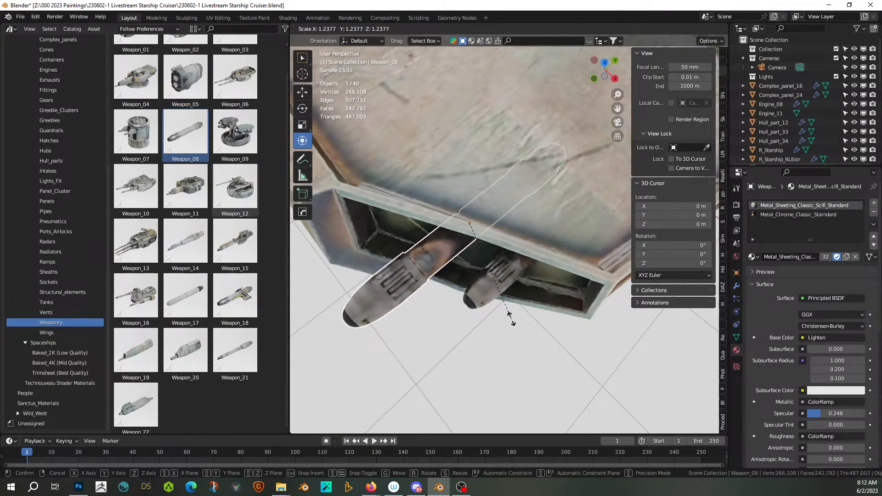
{"action": "left_click", "coordinate": [501, 313]}
{"action": "key", "text": "g"}
{"action": "key", "text": "y"}
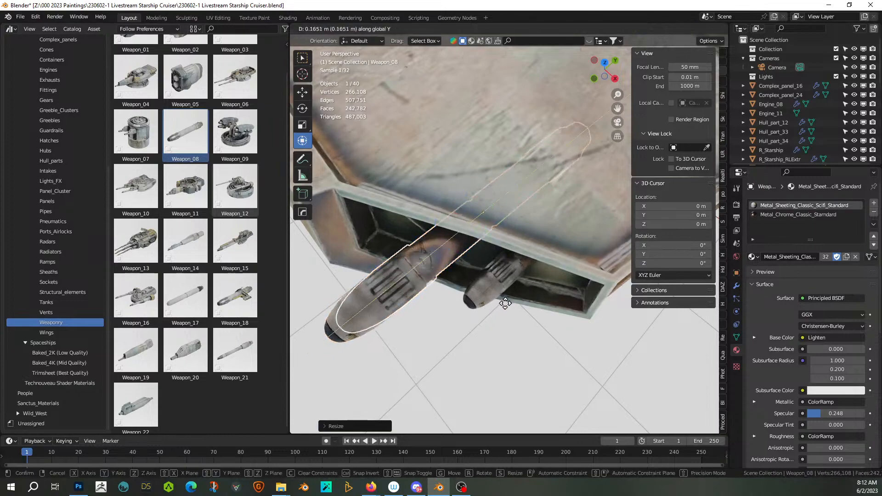
{"action": "left_click", "coordinate": [541, 291]}
{"action": "middle_click_drag", "start_coordinate": [541, 291], "coordinate": [519, 308]}
{"action": "scroll", "coordinate": [502, 298], "scroll_direction": "up", "scroll_amount": 2}
- Join the two weapons into one object and mirror it across the ship's X axis using R_Starship as reference
{"action": "right_click", "coordinate": [514, 262], "text": "shift"}
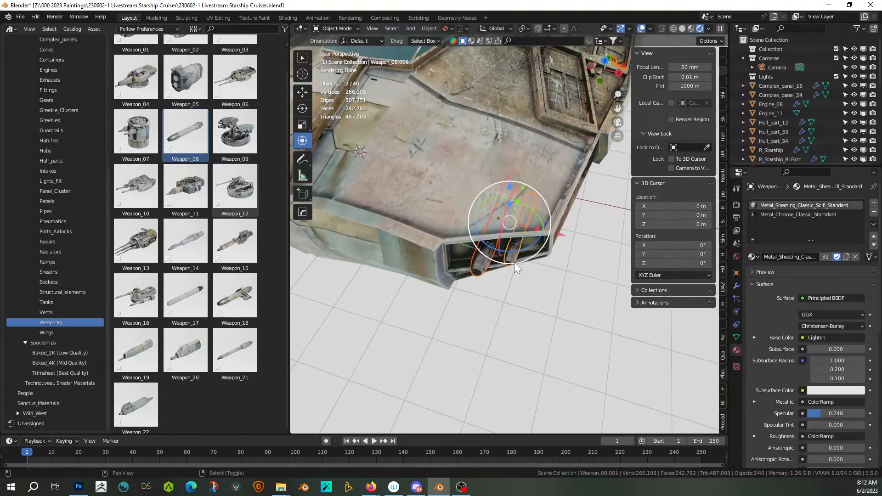
{"action": "key", "text": "ctrl+j"}
{"action": "middle_click_drag", "start_coordinate": [528, 313], "coordinate": [440, 224]}
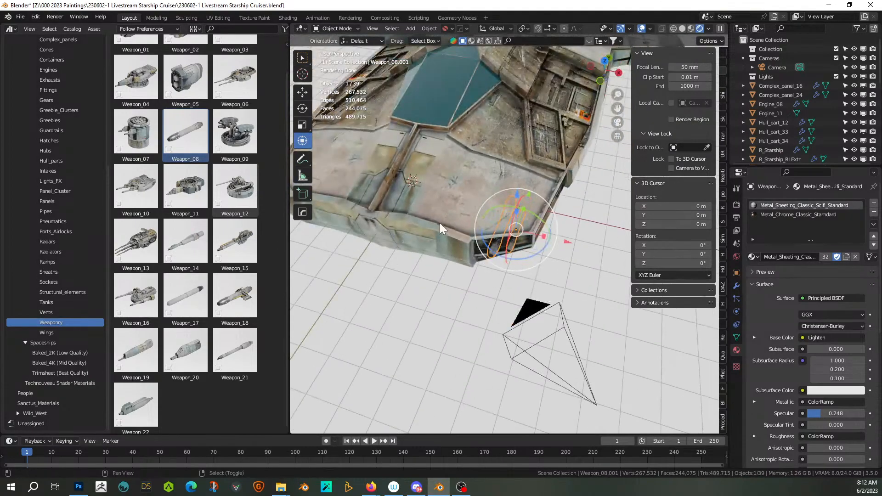
{"action": "right_click", "coordinate": [438, 220], "text": "shift"}
{"action": "key", "text": "alt+x"}
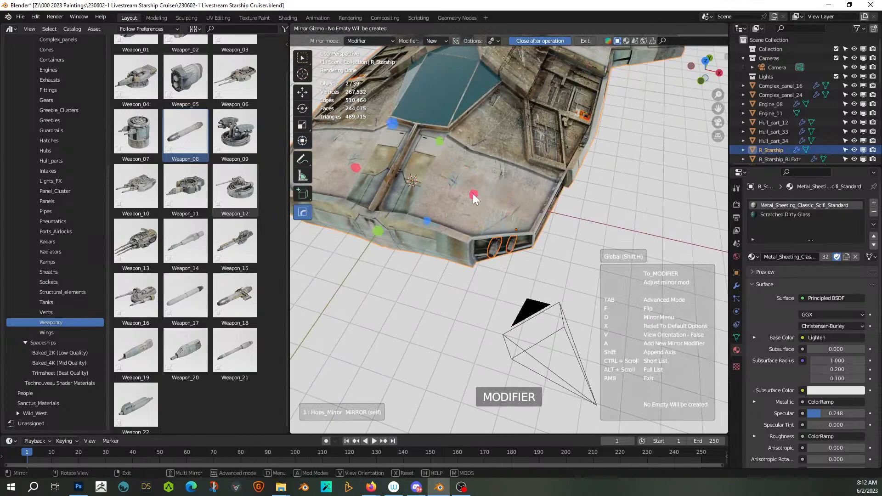
{"action": "left_click", "coordinate": [472, 194]}
{"action": "middle_click_drag", "start_coordinate": [470, 205], "coordinate": [518, 251]}
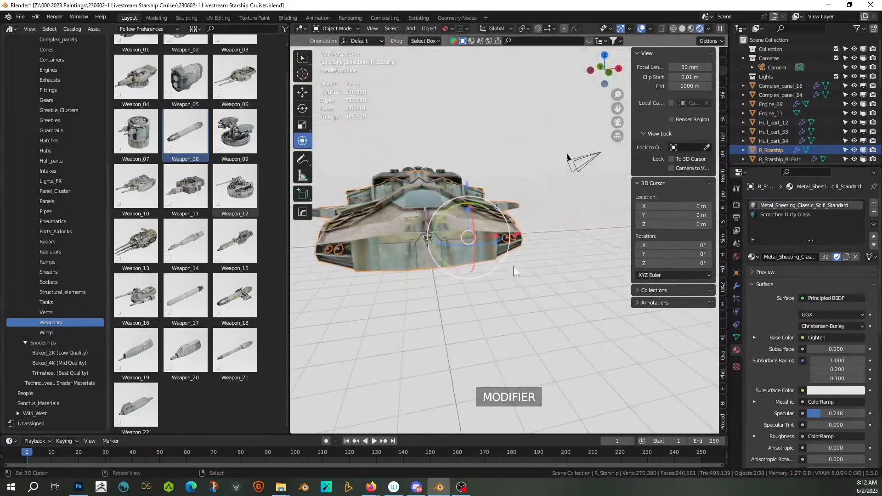
- Deselect everything, check the mirrored weapons on the opposite side of the nose, and save the file
{"action": "left_click", "coordinate": [506, 343]}
{"action": "middle_click_drag", "start_coordinate": [505, 343], "coordinate": [447, 282]}
{"action": "middle_click_drag", "start_coordinate": [445, 285], "coordinate": [536, 349]}
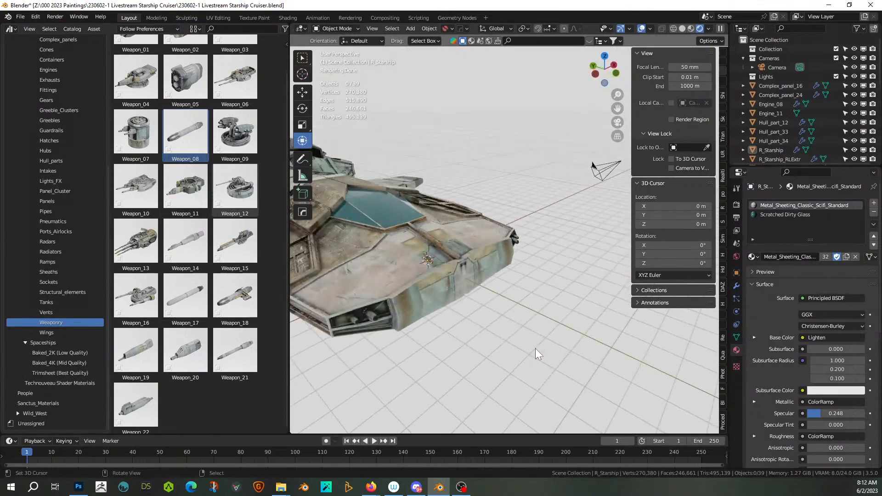
{"action": "key", "text": "ctrl+s"}
{"action": "scroll", "coordinate": [466, 348], "scroll_direction": "up", "scroll_amount": 2}
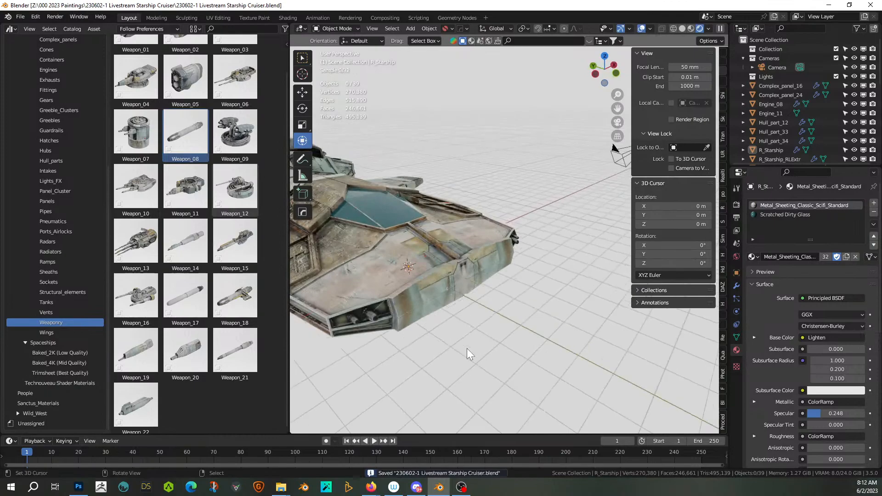
- Mirror the joined weapons across the ship's Z axis with a new mirror modifier to fill the lower recesses
{"action": "middle_click_drag", "start_coordinate": [498, 337], "coordinate": [476, 279]}
{"action": "right_click", "coordinate": [493, 248]}
{"action": "right_click", "coordinate": [464, 204], "text": "shift"}
{"action": "key", "text": "alt+x"}
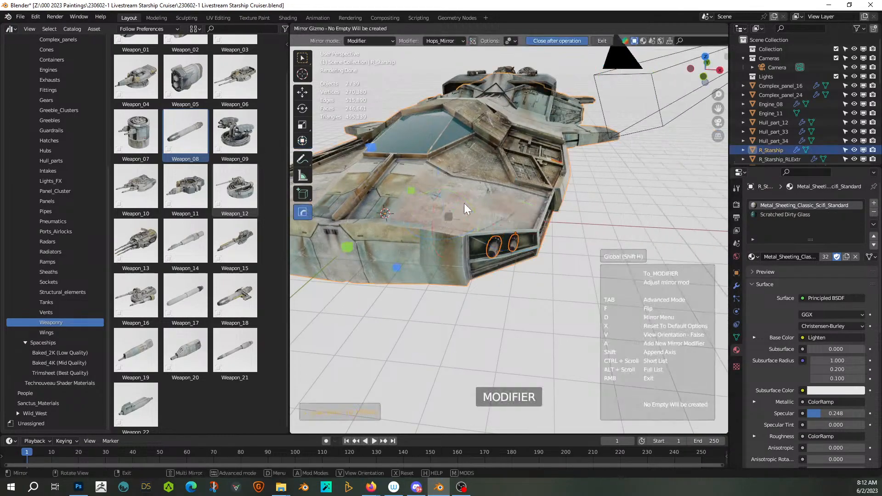
{"action": "left_click", "coordinate": [375, 148]}
{"action": "key", "text": "n"}
{"action": "middle_click_drag", "start_coordinate": [485, 286], "coordinate": [546, 277]}
{"action": "right_click", "coordinate": [553, 329]}
- Examine the ship's underside, side and rear upper hull for areas needing more detail
{"action": "middle_click_drag", "start_coordinate": [553, 329], "coordinate": [594, 301]}
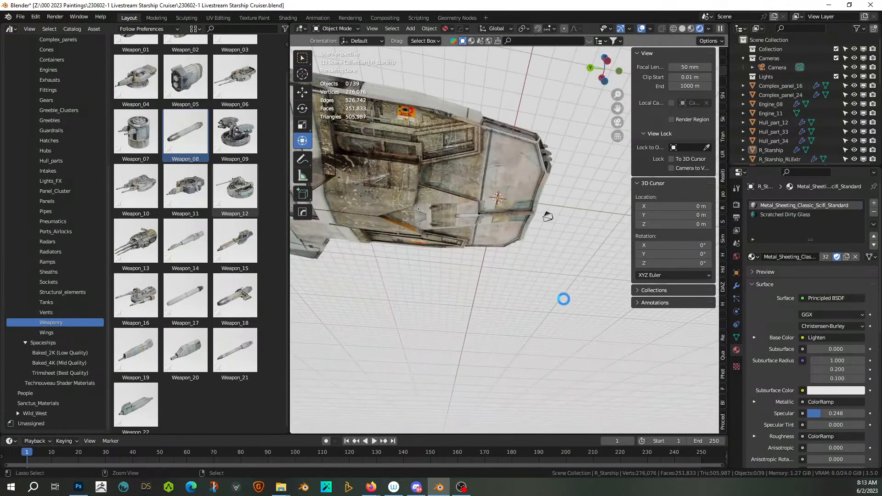
{"action": "middle_click_drag", "start_coordinate": [548, 286], "coordinate": [408, 252]}
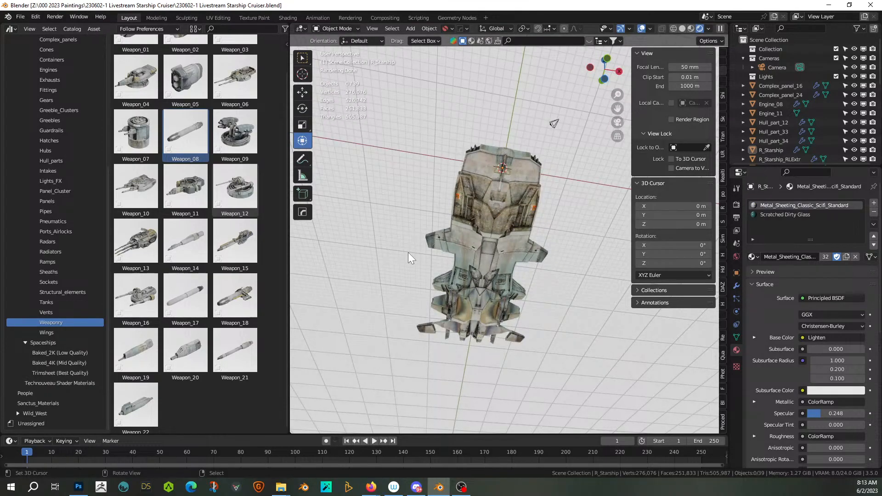
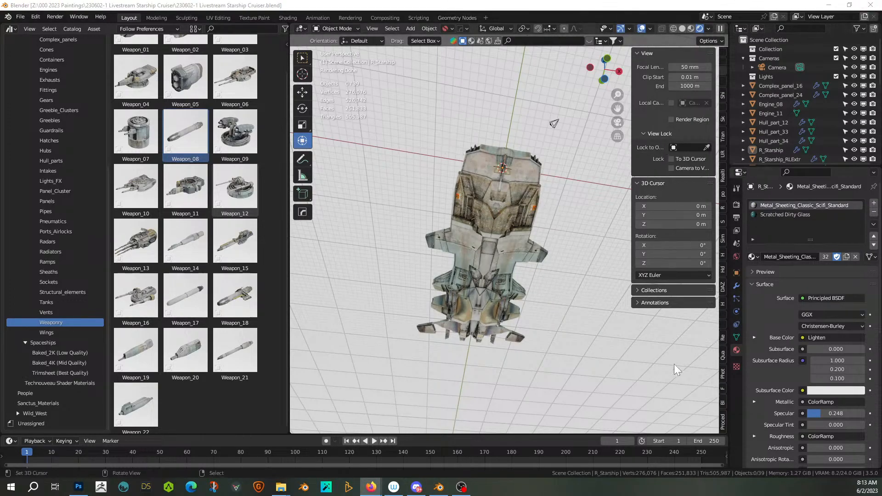
{"action": "middle_click_drag", "start_coordinate": [478, 305], "coordinate": [542, 304]}
{"action": "scroll", "coordinate": [536, 301], "scroll_direction": "down", "scroll_amount": 4}
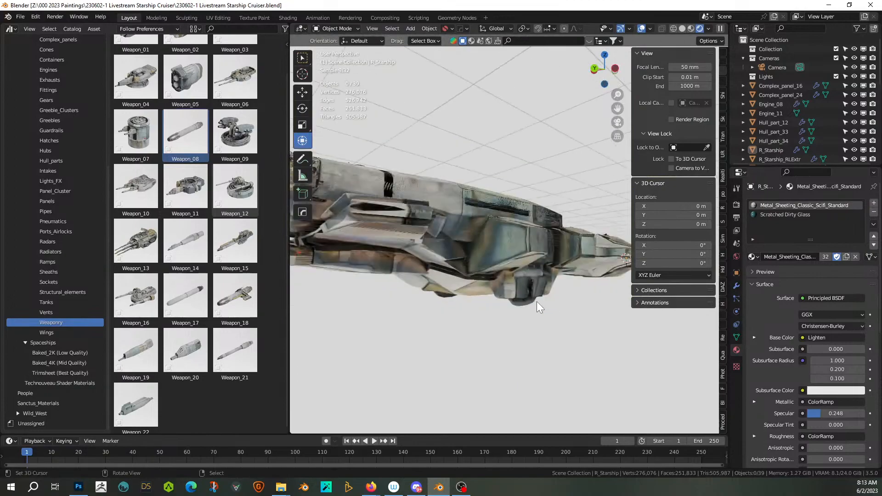
{"action": "left_click", "coordinate": [503, 238]}
{"action": "middle_click_drag", "start_coordinate": [477, 248], "coordinate": [475, 274]}
{"action": "middle_click_drag", "start_coordinate": [293, 305], "coordinate": [289, 326]}
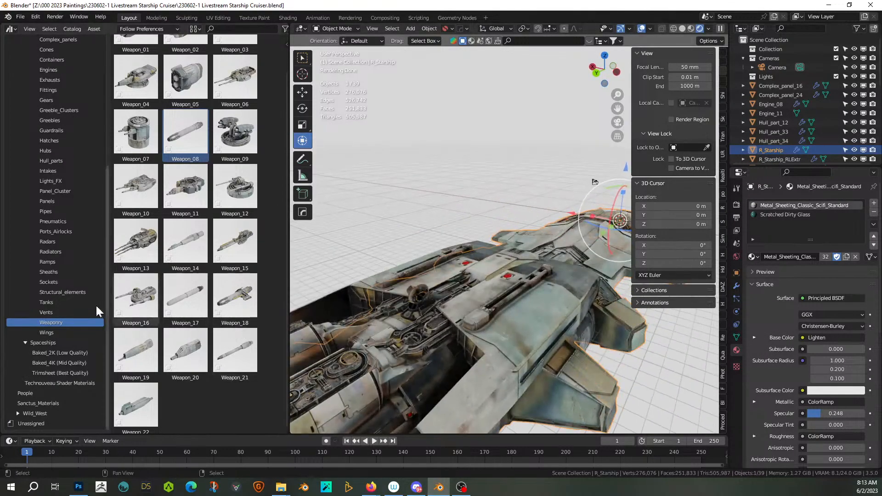
- Place Greeble_Cluster_19 from the Greeble_Clusters assets beside the rear hull and shift it inward along X
{"action": "left_click", "coordinate": [75, 110]}
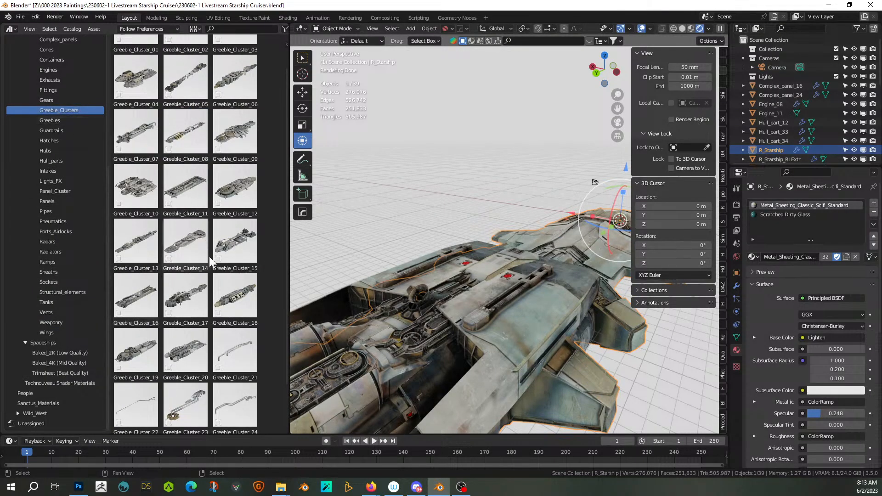
{"action": "scroll", "coordinate": [190, 358], "scroll_direction": "down", "scroll_amount": 3}
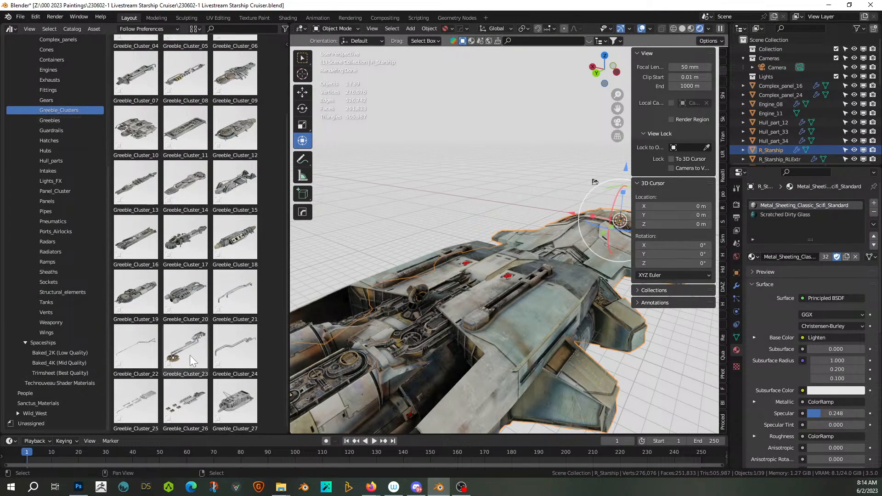
{"action": "left_click_drag", "start_coordinate": [125, 312], "coordinate": [564, 408]}
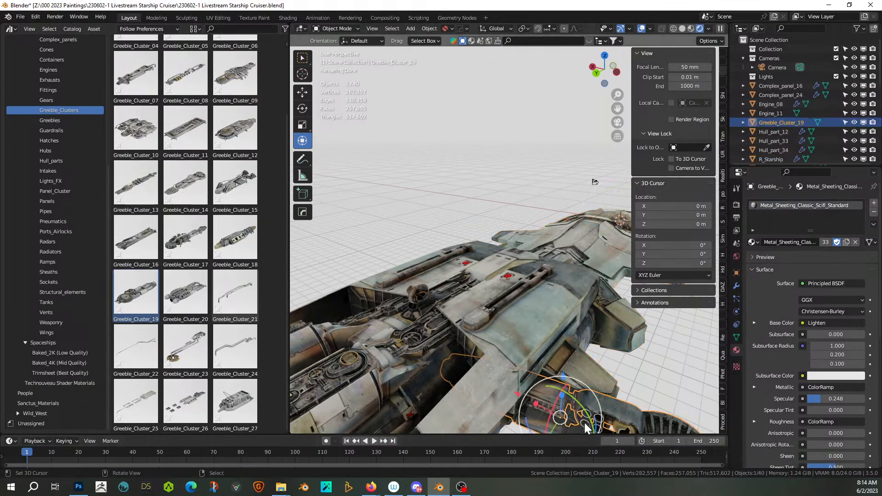
{"action": "key", "text": "g"}
{"action": "key", "text": "z"}
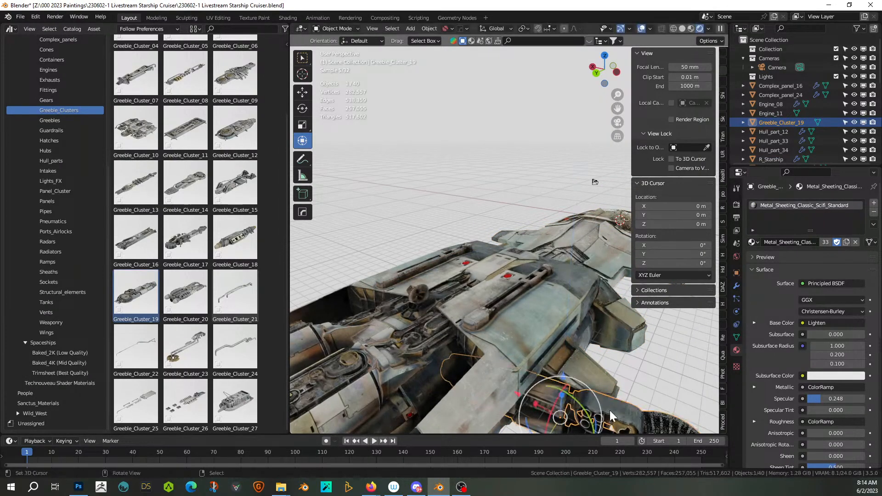
{"action": "key", "text": "x"}
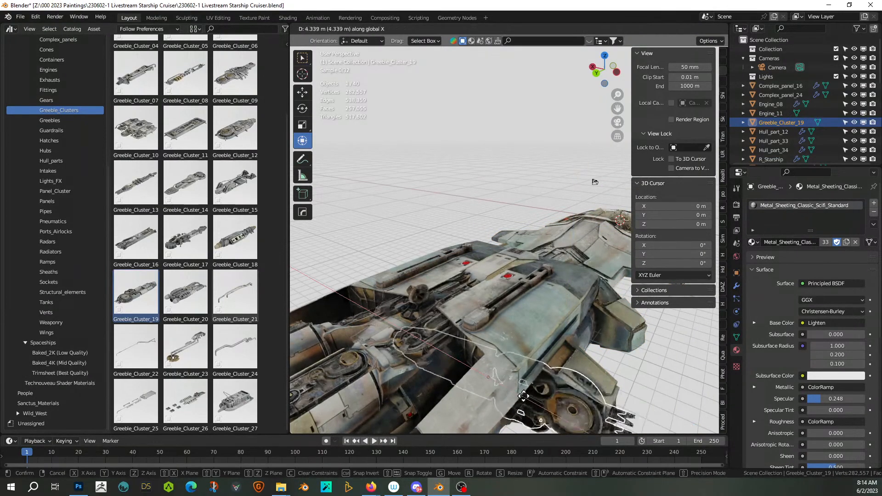
{"action": "left_click", "coordinate": [511, 401]}
{"action": "middle_click_drag", "start_coordinate": [512, 401], "coordinate": [528, 369]}
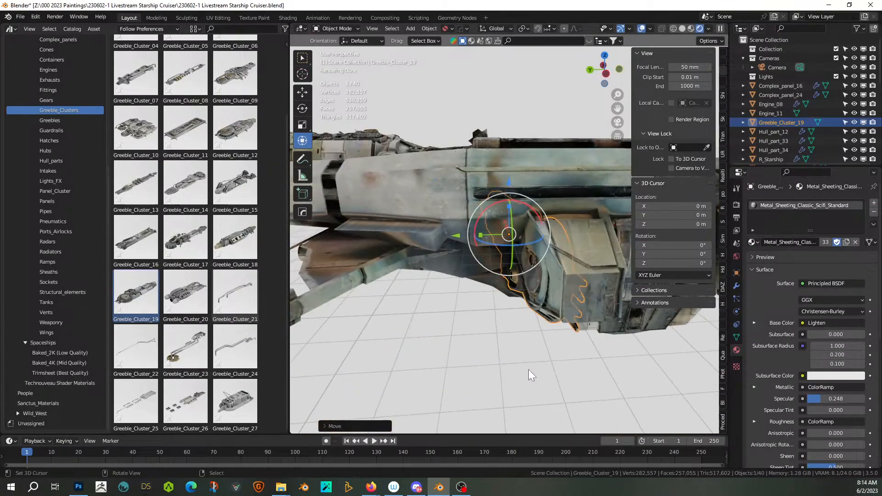
- Raise the greeble cluster along Z and scale it down to fit against the rear hull's side
{"action": "key", "text": "g"}
{"action": "key", "text": "z"}
{"action": "left_click", "coordinate": [550, 282]}
{"action": "key", "text": "s"}
{"action": "left_click", "coordinate": [535, 275]}
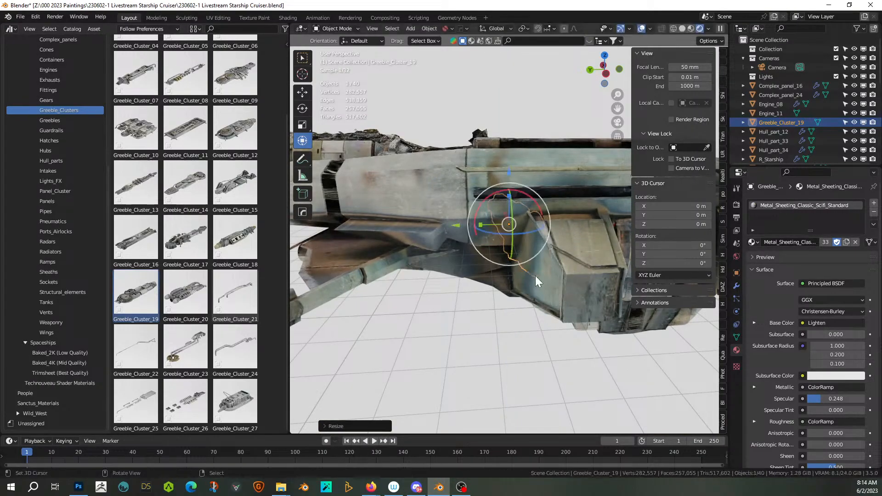
- Reposition the greeble cluster beside the rear hull and shift it along X toward the side recess
{"action": "key", "text": "g"}
{"action": "left_click", "coordinate": [520, 276]}
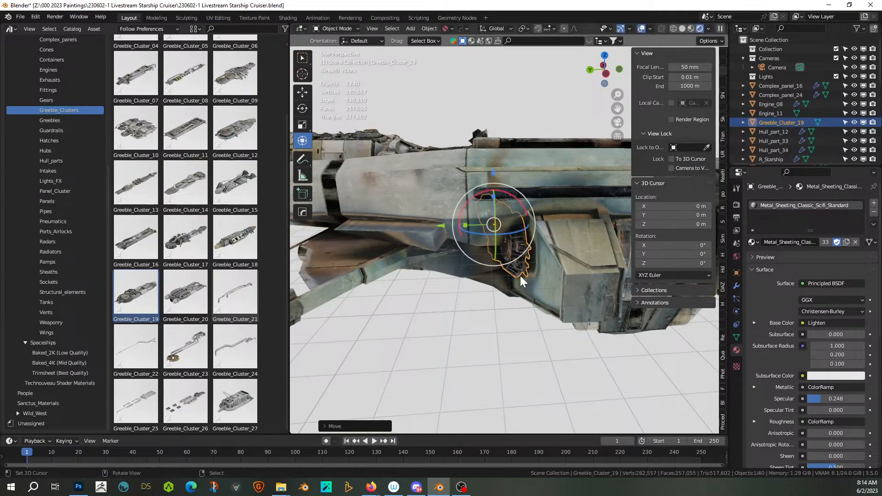
{"action": "middle_click_drag", "start_coordinate": [520, 276], "coordinate": [574, 297]}
{"action": "key", "text": "g"}
{"action": "key", "text": "x"}
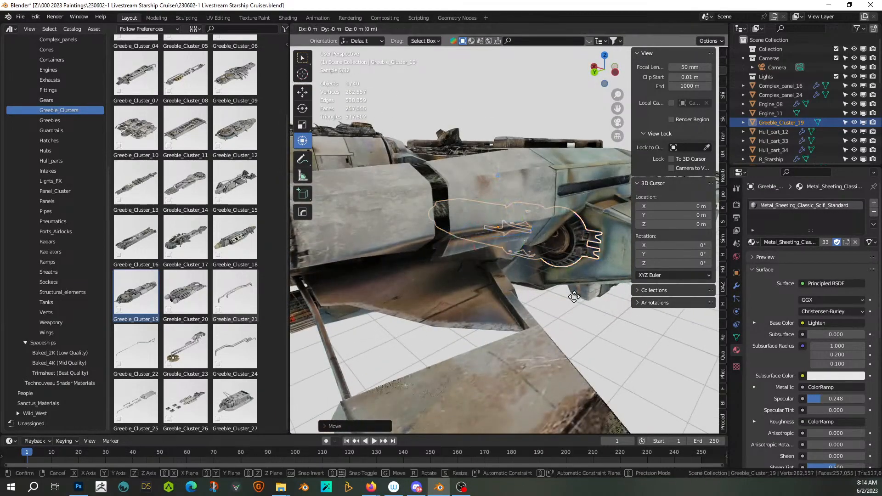
{"action": "left_click", "coordinate": [598, 314]}
- Nudge the greeble cluster to fit the side recess and lower it about 0.04 m along Z
{"action": "middle_click_drag", "start_coordinate": [597, 314], "coordinate": [527, 340]}
{"action": "scroll", "coordinate": [561, 310], "scroll_direction": "up", "scroll_amount": 4}
{"action": "scroll", "coordinate": [531, 321], "scroll_direction": "down", "scroll_amount": 2}
{"action": "left_click_drag", "start_coordinate": [433, 239], "coordinate": [456, 252]}
{"action": "middle_click_drag", "start_coordinate": [457, 253], "coordinate": [426, 282]}
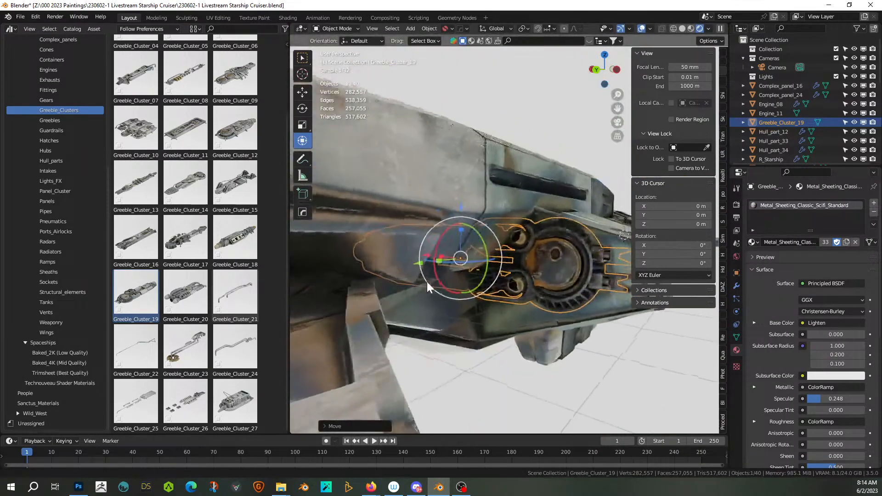
{"action": "key", "text": "g"}
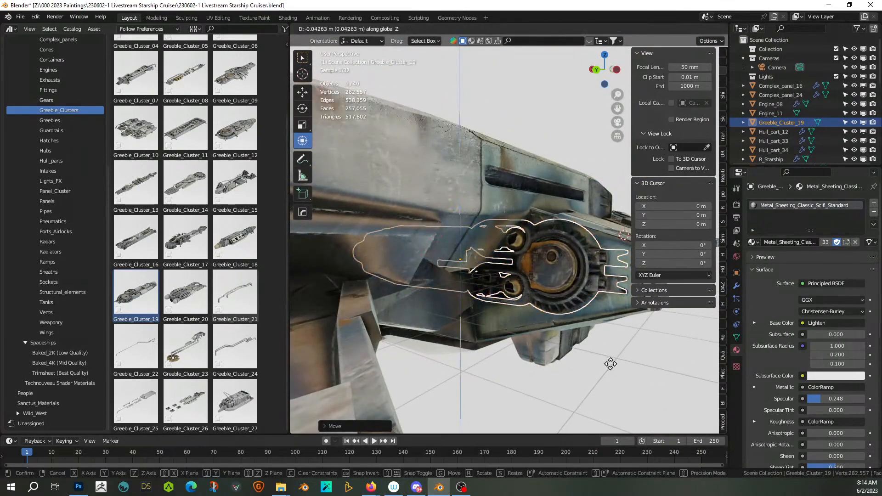
{"action": "left_click", "coordinate": [611, 367]}
{"action": "scroll", "coordinate": [611, 366], "scroll_direction": "down", "scroll_amount": 2}
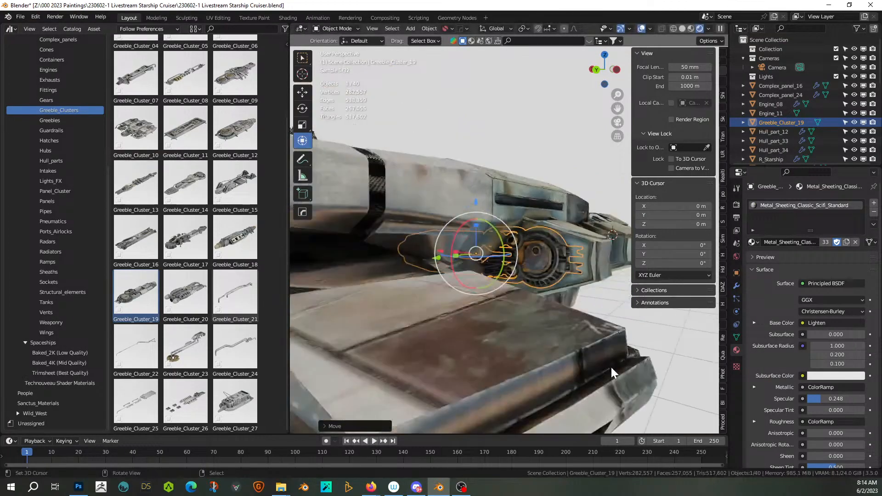
{"action": "key", "text": "alt+a"}
{"action": "scroll", "coordinate": [618, 312], "scroll_direction": "down", "scroll_amount": 3}
{"action": "middle_click_drag", "start_coordinate": [618, 313], "coordinate": [524, 322]}
{"action": "scroll", "coordinate": [577, 334], "scroll_direction": "up", "scroll_amount": 3}
{"action": "left_click", "coordinate": [514, 321]}
{"action": "key", "text": "KP_7"}
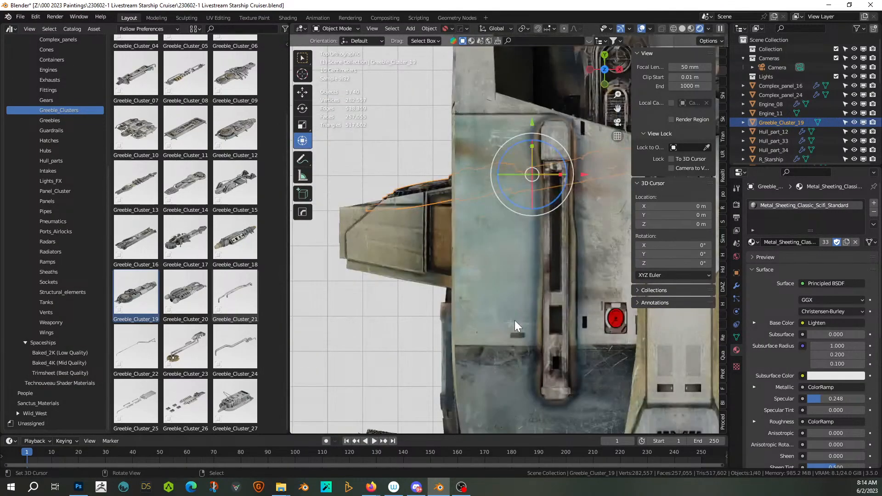
{"action": "scroll", "coordinate": [514, 321], "scroll_direction": "down", "scroll_amount": 1}
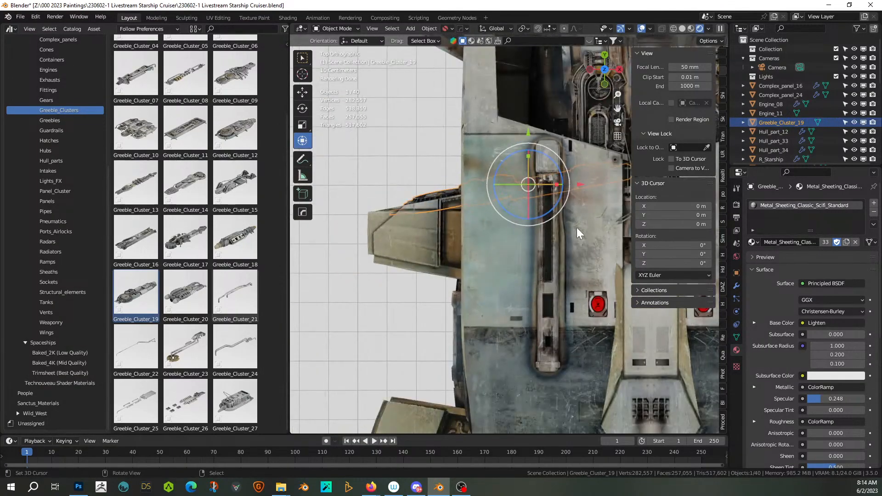
{"action": "middle_click_drag", "start_coordinate": [466, 271], "coordinate": [595, 288]}
{"action": "key", "text": "r"}
{"action": "key", "text": "y"}
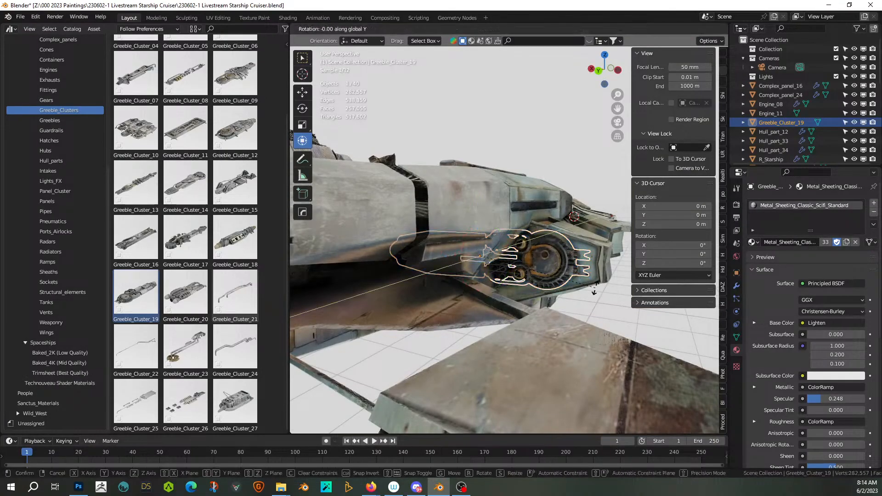
{"action": "right_click", "coordinate": [595, 288]}
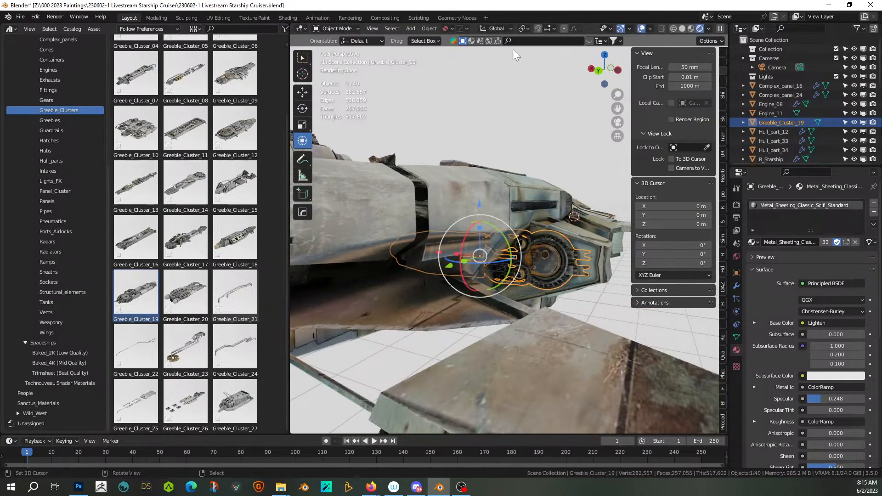
- Set the transform orientation to Local and rotate the greeble cluster 180° about its local Z axis
{"action": "left_click", "coordinate": [497, 28]}
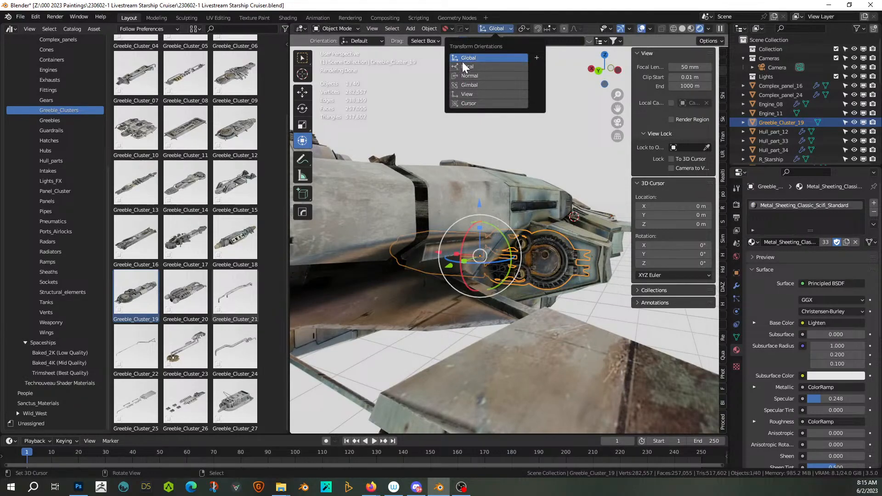
{"action": "left_click", "coordinate": [473, 68]}
{"action": "type", "text": "rz180"}
{"action": "key", "text": "Return"}
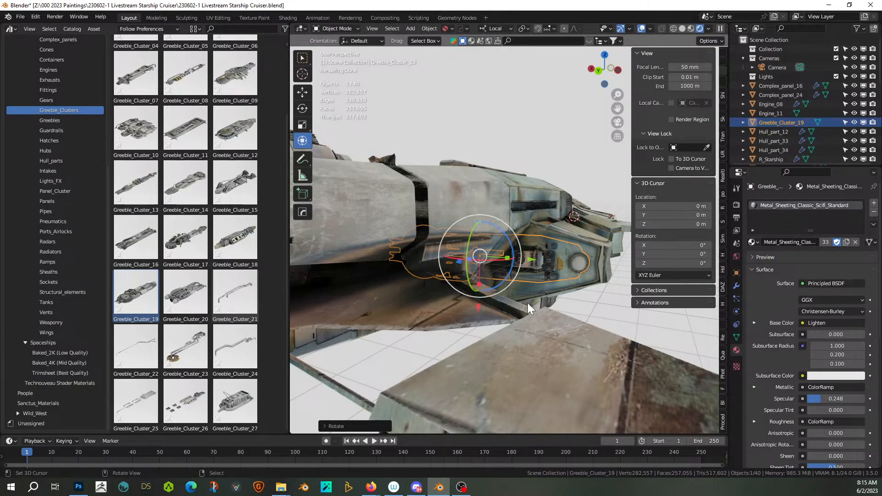
- Move the greeble cluster about 0.26 m along its local Z and scale it up by about 1.07
{"action": "key", "text": "g"}
{"action": "key", "text": "y"}
{"action": "key", "text": "z"}
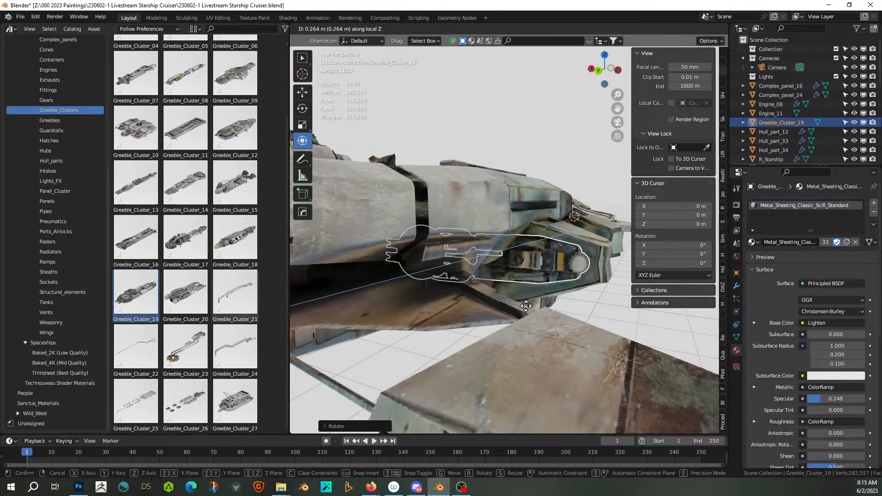
{"action": "left_click", "coordinate": [525, 305]}
{"action": "mouse_move", "coordinate": [526, 306]}
{"action": "middle_mouse_down"}
{"action": "mouse_move", "coordinate": [481, 299]}
{"action": "mouse_move", "coordinate": [519, 311]}
{"action": "middle_mouse_up"}
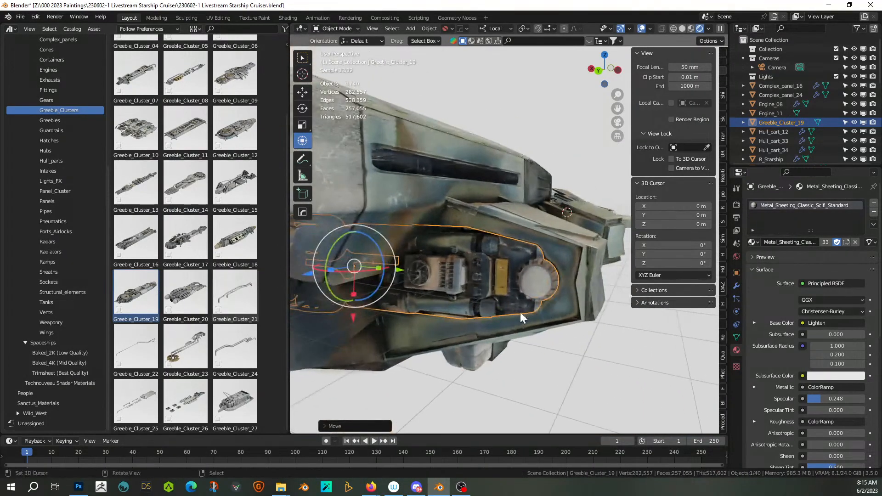
{"action": "key", "text": "s"}
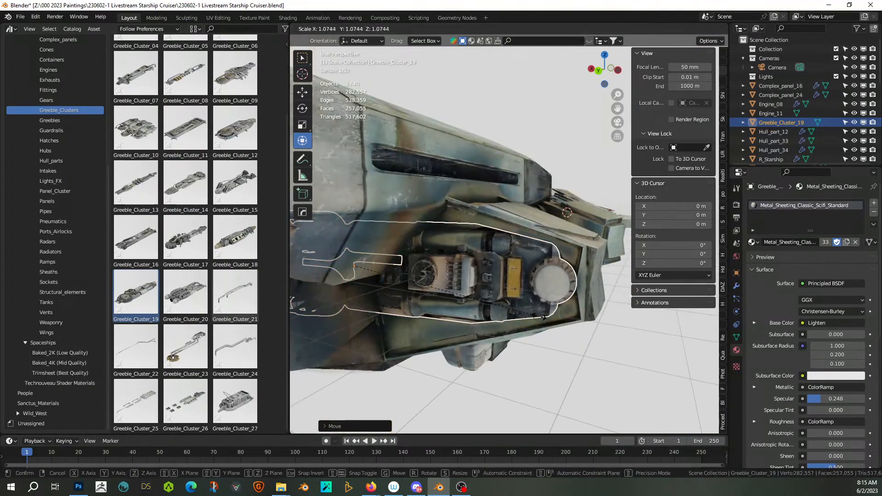
{"action": "left_click", "coordinate": [539, 316]}
{"action": "middle_click_drag", "start_coordinate": [539, 316], "coordinate": [544, 294]}
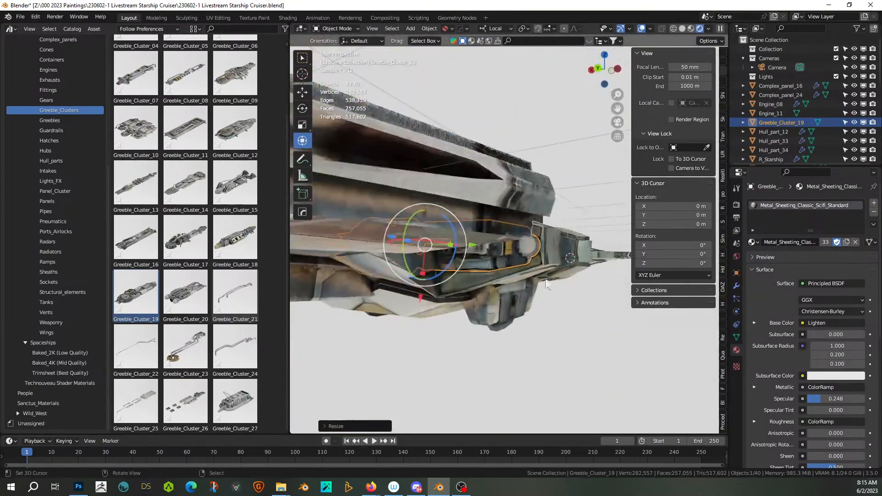
- Select the R_Starship faces that surround the greeble cluster inside the side recess
{"action": "right_click", "coordinate": [590, 175]}
{"action": "scroll", "coordinate": [591, 176], "scroll_direction": "up", "scroll_amount": 3}
{"action": "middle_click_drag", "start_coordinate": [591, 175], "coordinate": [590, 165]}
{"action": "right_click", "coordinate": [393, 311]}
{"action": "key", "text": "Tab"}
{"action": "right_click", "coordinate": [396, 314]}
{"action": "right_click", "coordinate": [431, 304], "text": "shift"}
{"action": "right_click", "coordinate": [476, 301], "text": "shift"}
{"action": "right_click", "coordinate": [545, 278], "text": "shift"}
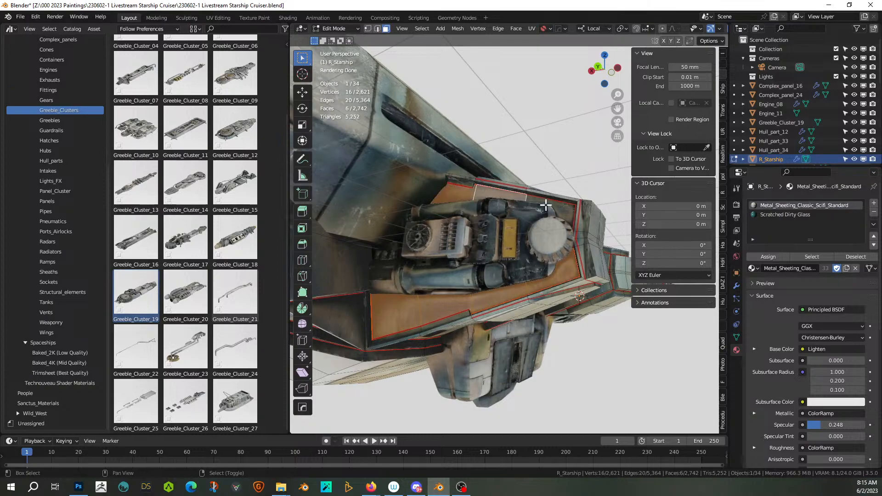
- Try generating Random Tubes on the selected recess faces of R_Starship with seed 2
{"action": "key", "text": "Tab"}
{"action": "key", "text": "shift+q"}
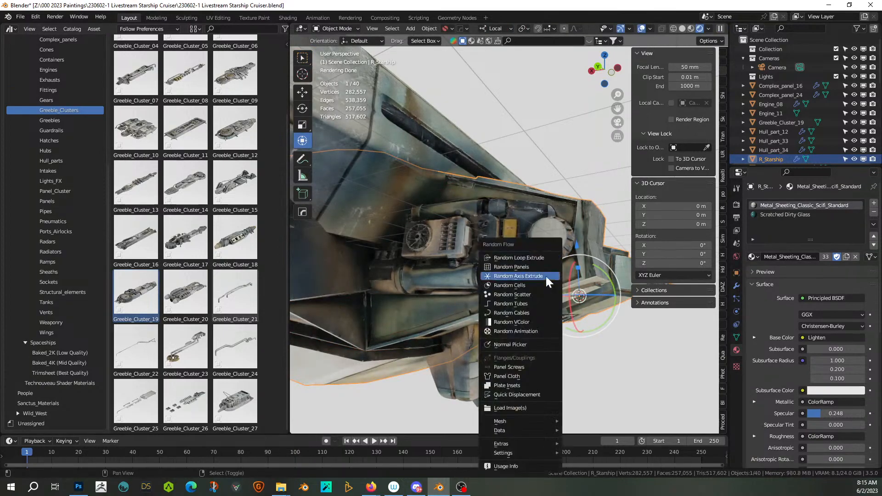
{"action": "left_click", "coordinate": [535, 305]}
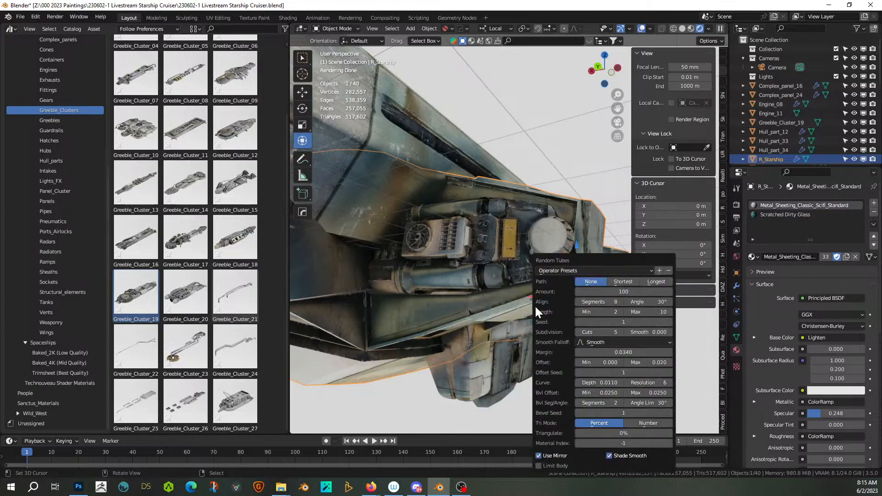
{"action": "left_click", "coordinate": [669, 321]}
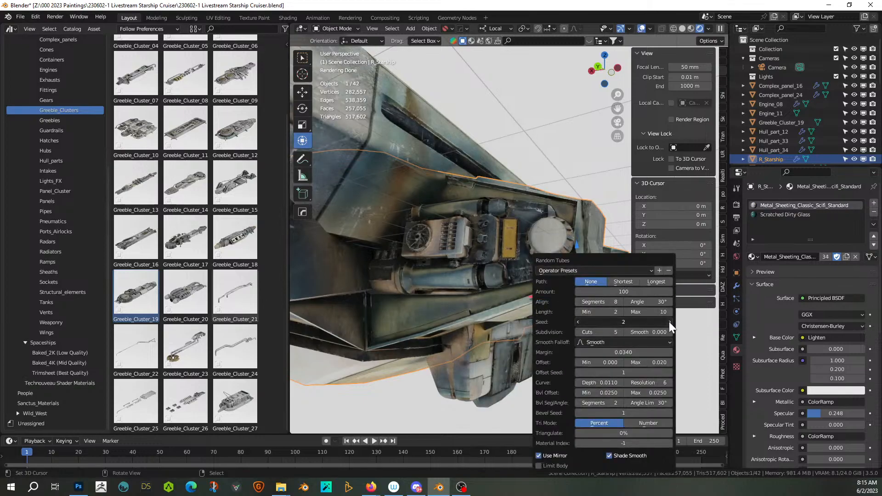
{"action": "middle_click_drag", "start_coordinate": [506, 326], "coordinate": [476, 377]}
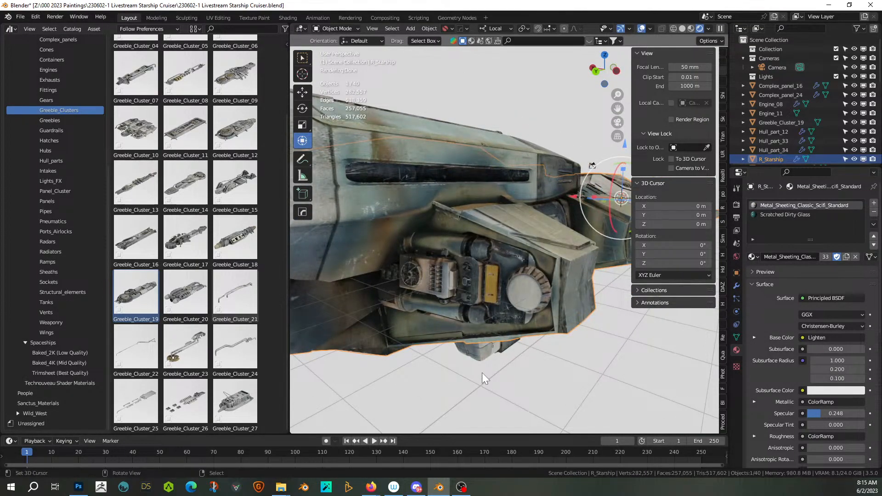
- Switch the viewport to solid shading and check the face orientation of the hull around the recess
{"action": "key", "text": "Tab"}
{"action": "key", "text": "Tab"}
{"action": "left_click", "coordinate": [683, 26]}
{"action": "key", "text": "alt+v"}
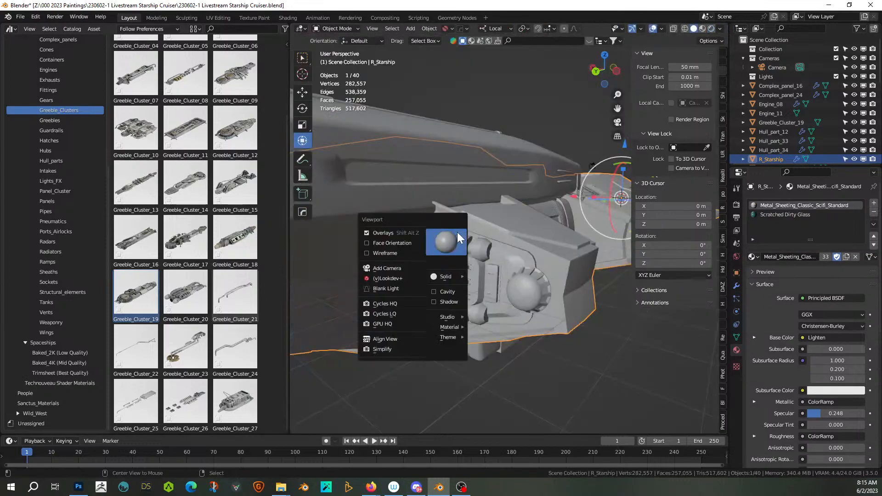
{"action": "left_click", "coordinate": [387, 242]}
{"action": "scroll", "coordinate": [388, 245], "scroll_direction": "up", "scroll_amount": 1}
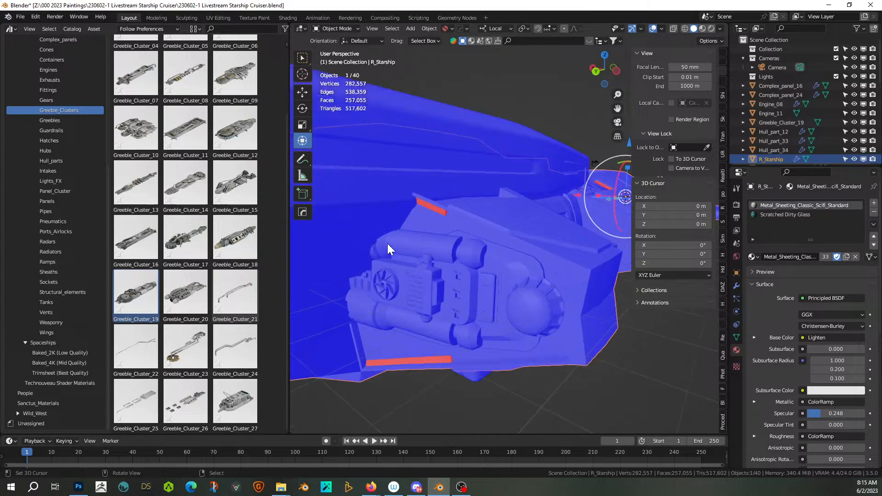
{"action": "key", "text": "alt+v"}
{"action": "left_click", "coordinate": [387, 244]}
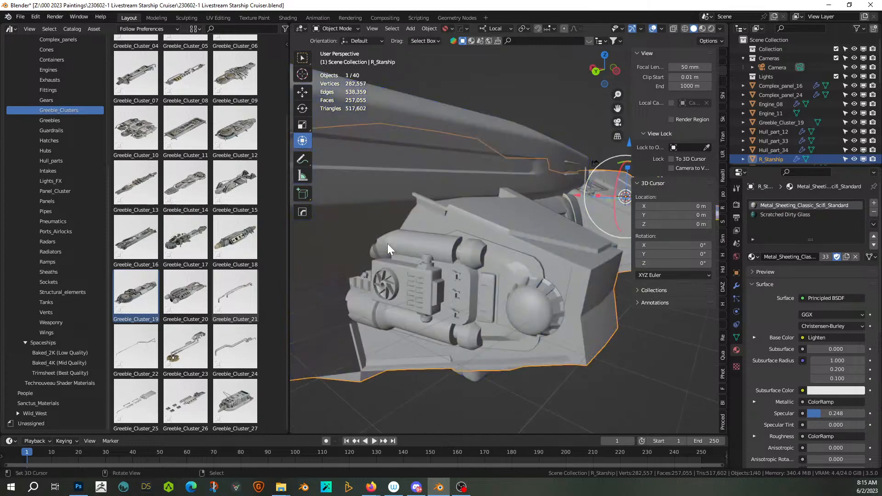
{"action": "key", "text": "Tab"}
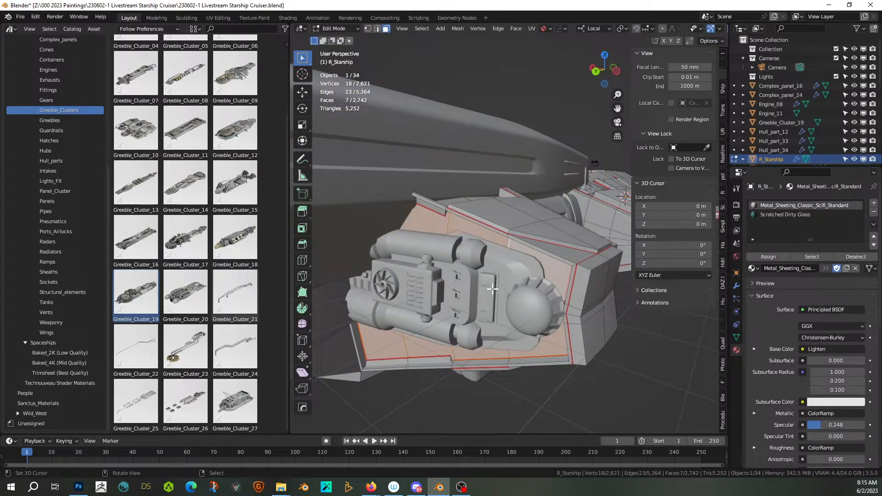
{"action": "scroll", "coordinate": [787, 150], "scroll_direction": "down", "scroll_amount": 4}
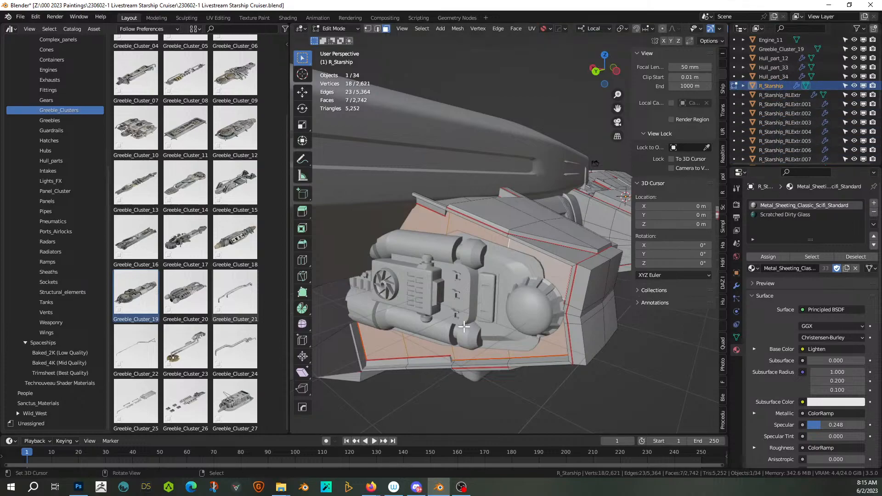
{"action": "key", "text": "Tab"}
- Mirror Greeble_Cluster_19 to the ship's opposite side, using the R_Starship hull as the mirror reference
{"action": "scroll", "coordinate": [360, 346], "scroll_direction": "down", "scroll_amount": 8}
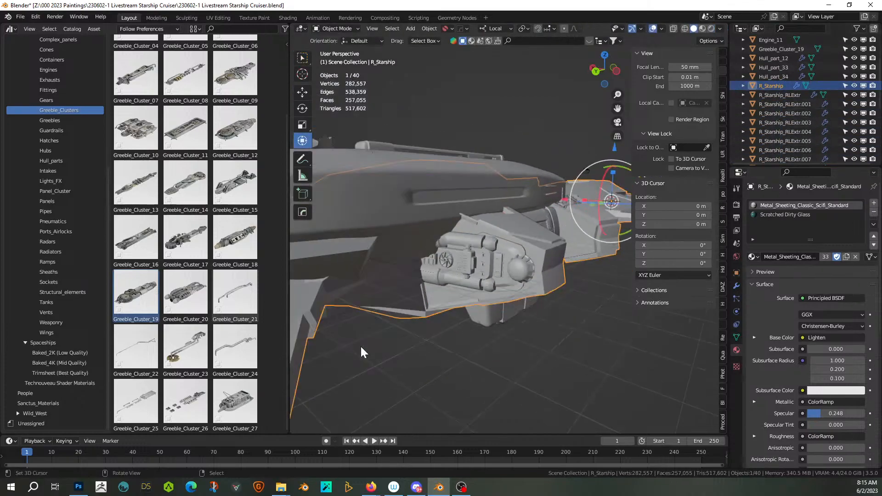
{"action": "middle_click_drag", "start_coordinate": [360, 346], "coordinate": [426, 380]}
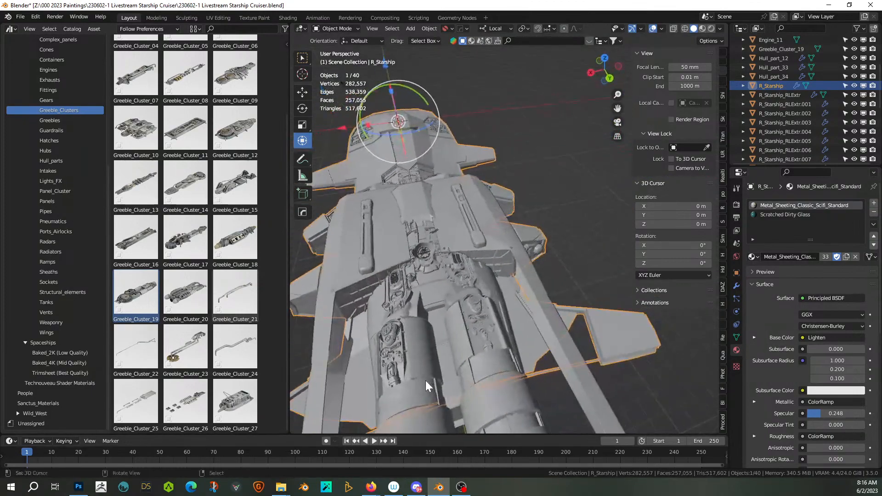
{"action": "middle_click_drag", "start_coordinate": [371, 380], "coordinate": [493, 337]}
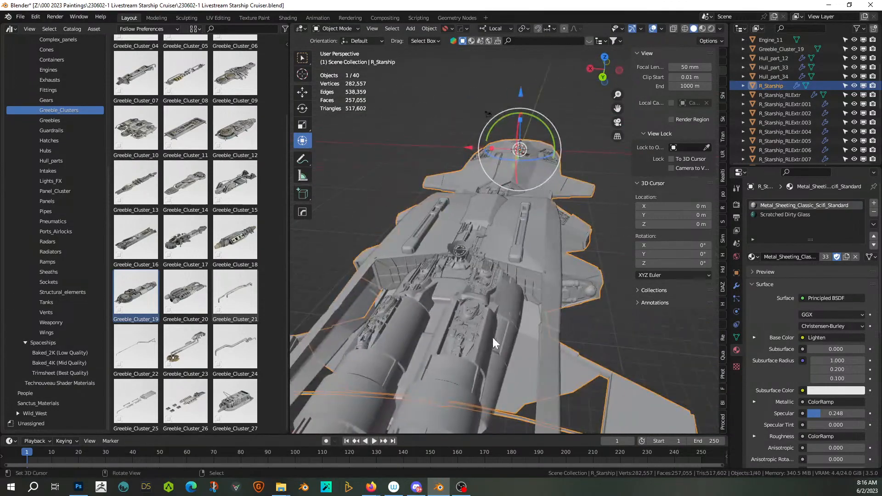
{"action": "left_click", "coordinate": [588, 294]}
{"action": "left_click", "coordinate": [461, 234], "text": "shift"}
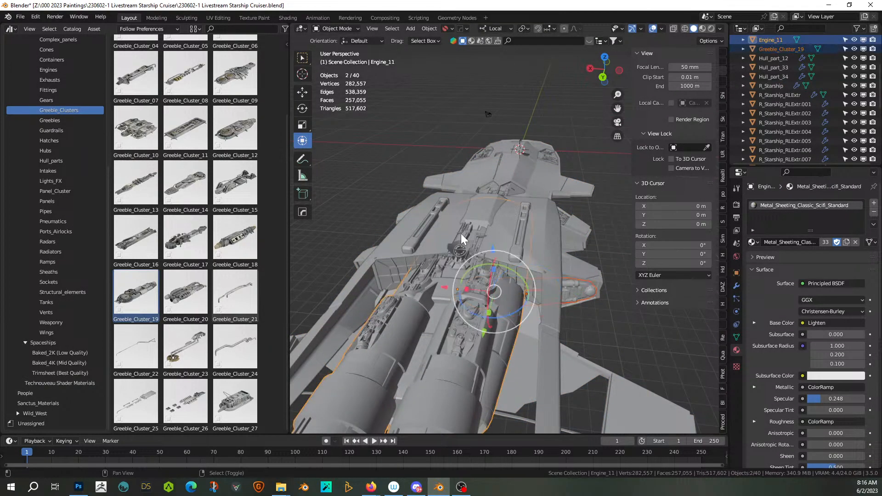
{"action": "left_click", "coordinate": [579, 288]}
{"action": "left_click", "coordinate": [550, 245], "text": "shift"}
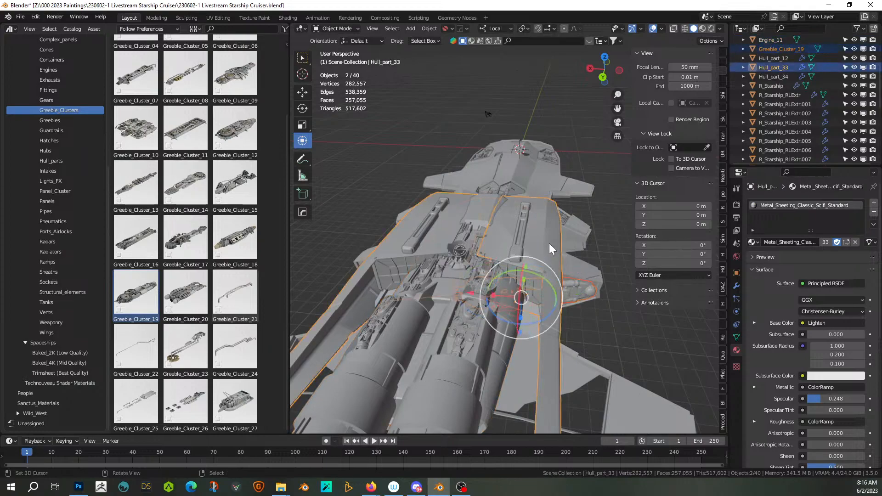
{"action": "left_click", "coordinate": [578, 294]}
{"action": "left_click", "coordinate": [531, 168], "text": "shift"}
{"action": "key", "text": "alt+x"}
{"action": "middle_click_drag", "start_coordinate": [395, 217], "coordinate": [444, 197]}
{"action": "scroll", "coordinate": [358, 331], "scroll_direction": "up", "scroll_amount": 3}
{"action": "scroll", "coordinate": [423, 299], "scroll_direction": "down", "scroll_amount": 3}
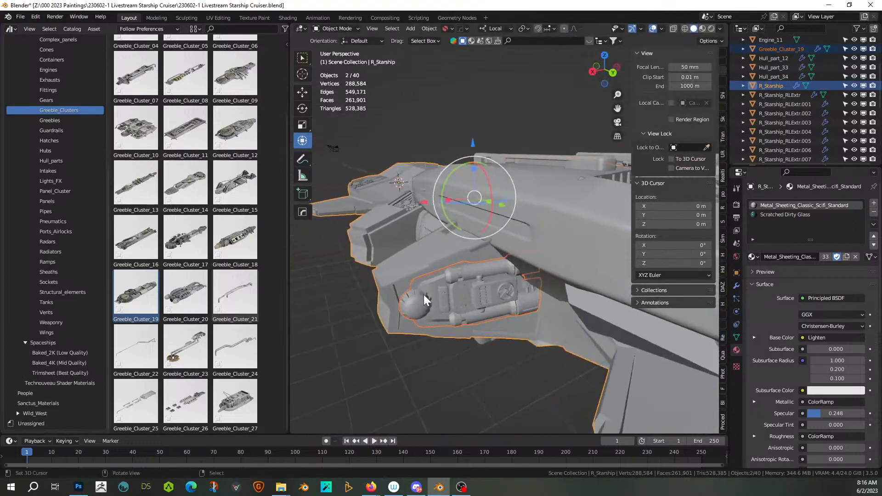
- Select the R_Starship recess faces around the greeble cluster and generate Random Tubes on them, raising the seed by two steps
{"action": "key", "text": "Tab"}
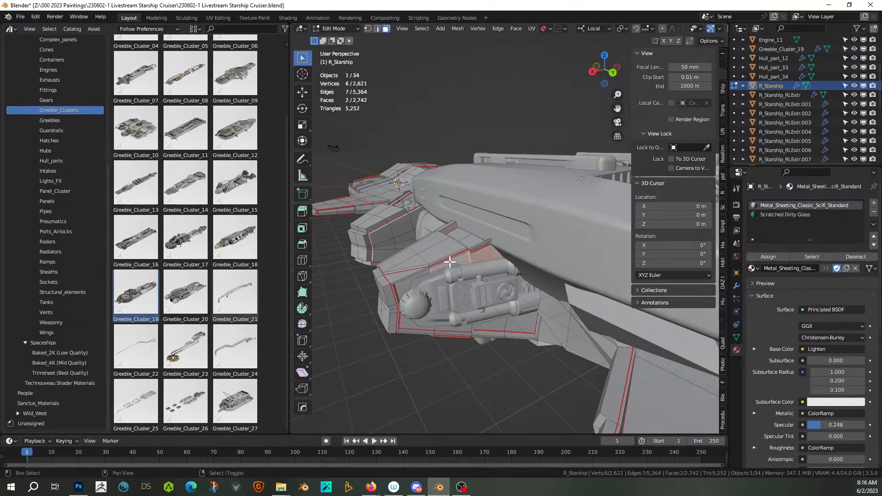
{"action": "left_click", "coordinate": [406, 321], "text": "shift"}
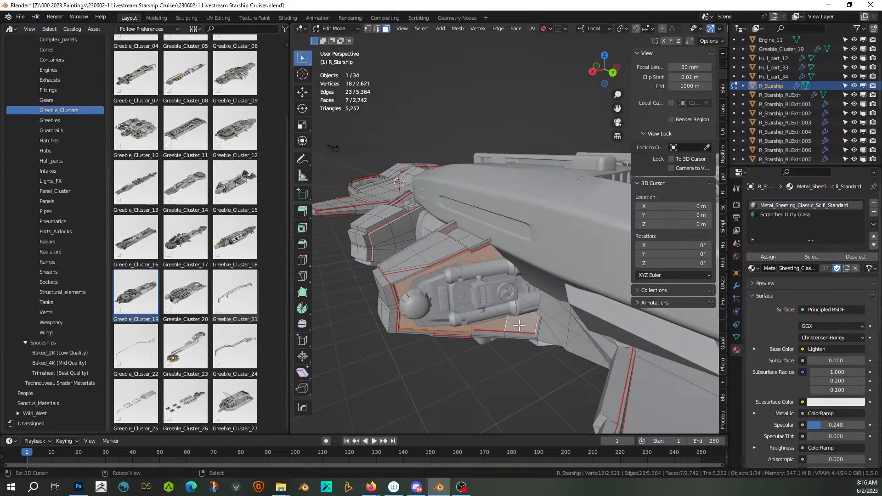
{"action": "key", "text": "Tab"}
{"action": "key", "text": "shift+q"}
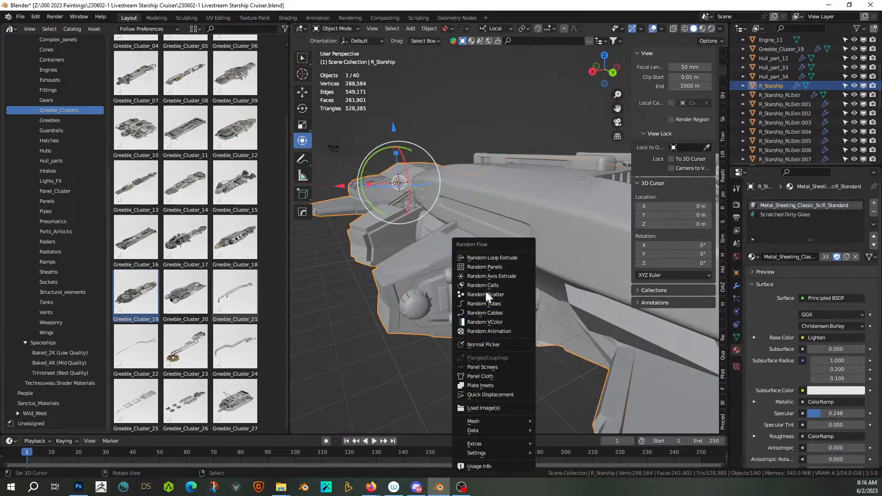
{"action": "left_click", "coordinate": [508, 304]}
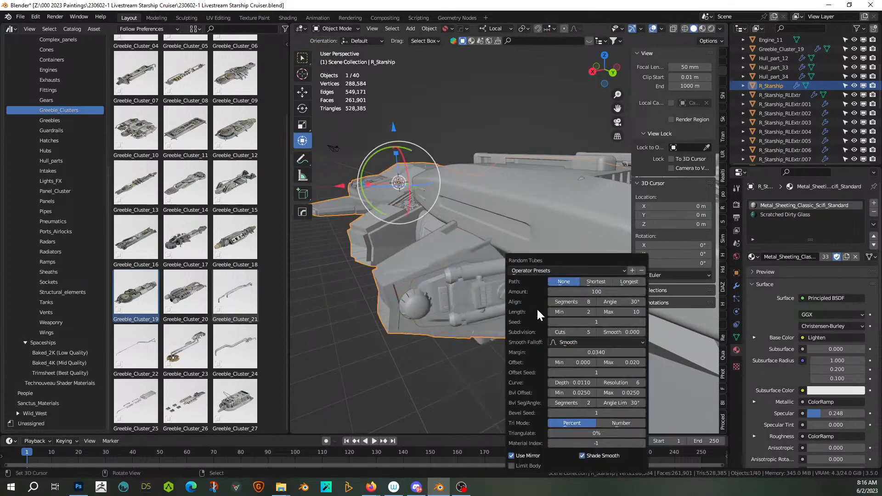
{"action": "left_click", "coordinate": [642, 322]}
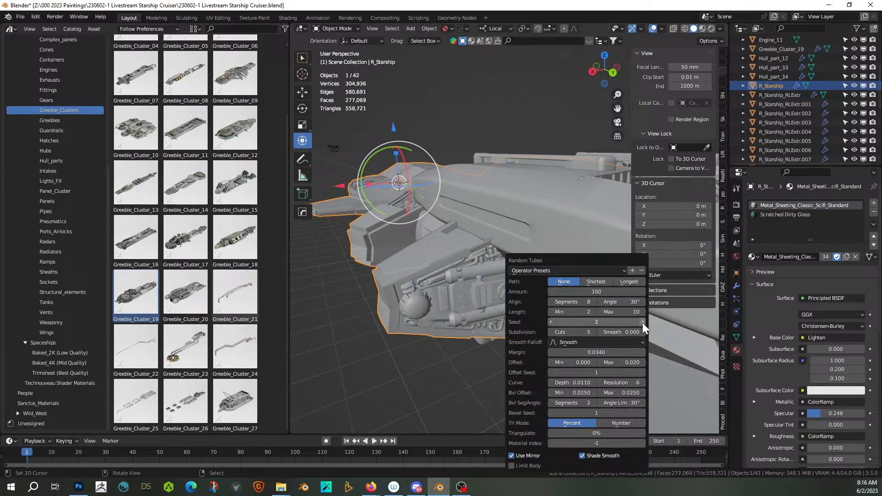
{"action": "left_click", "coordinate": [642, 323]}
- Switch the viewport to rendered shading and examine the recess tubes, both hull sides and the whole ship
{"action": "middle_click_drag", "start_coordinate": [391, 362], "coordinate": [410, 360]}
{"action": "left_click", "coordinate": [711, 27]}
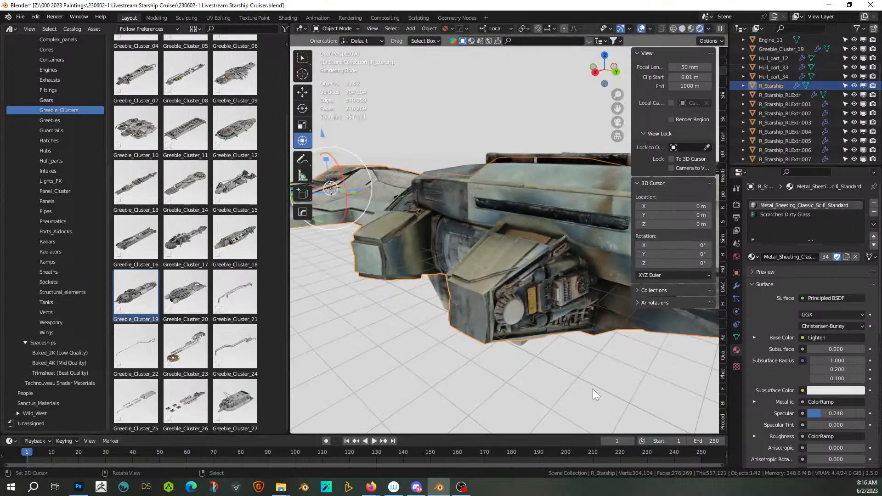
{"action": "middle_click_drag", "start_coordinate": [593, 389], "coordinate": [484, 385]}
{"action": "middle_click_drag", "start_coordinate": [545, 349], "coordinate": [558, 317]}
{"action": "middle_click_drag", "start_coordinate": [507, 334], "coordinate": [425, 393]}
{"action": "scroll", "coordinate": [425, 393], "scroll_direction": "up", "scroll_amount": 4}
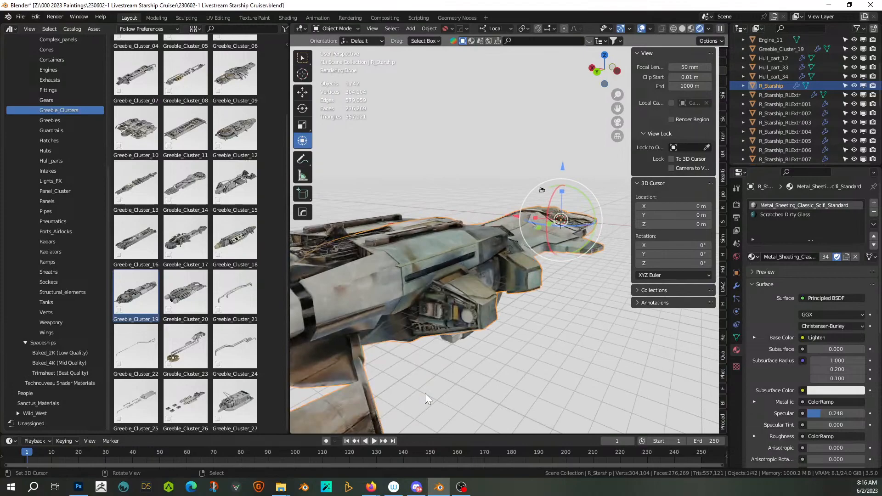
{"action": "middle_click_drag", "start_coordinate": [495, 391], "coordinate": [537, 371]}
{"action": "scroll", "coordinate": [538, 372], "scroll_direction": "down", "scroll_amount": 2}
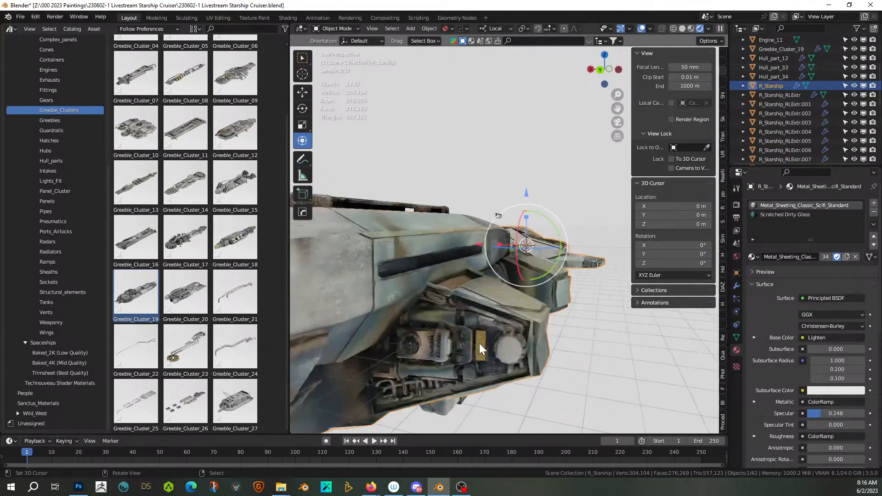
{"action": "middle_click_drag", "start_coordinate": [563, 361], "coordinate": [651, 378]}
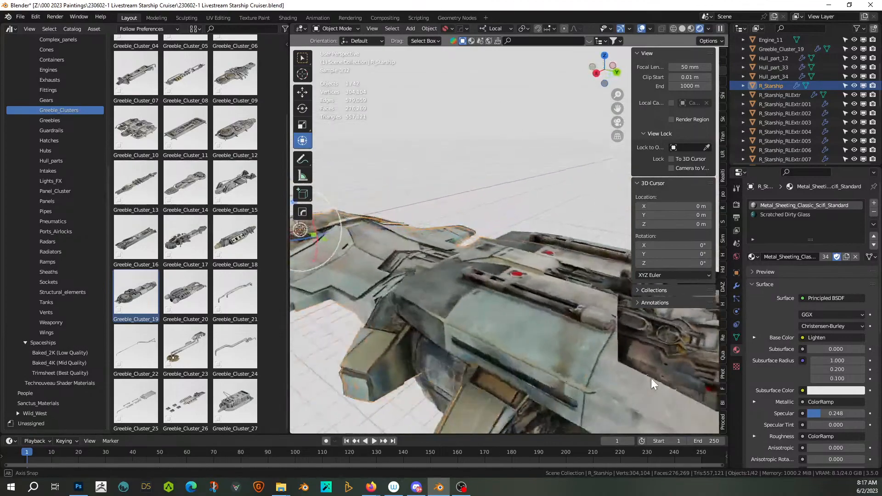
{"action": "scroll", "coordinate": [528, 314], "scroll_direction": "down", "scroll_amount": 3}
{"action": "middle_click_drag", "start_coordinate": [529, 314], "coordinate": [570, 339]}
{"action": "scroll", "coordinate": [486, 323], "scroll_direction": "up", "scroll_amount": 5}
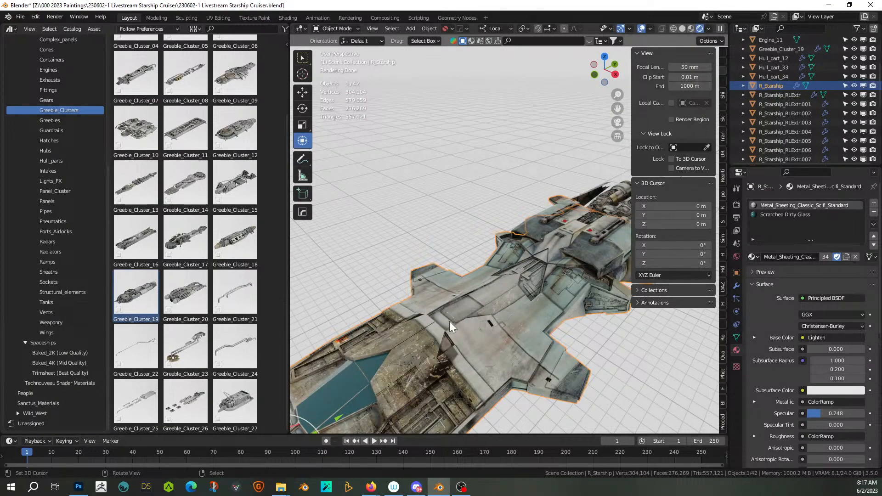
{"action": "scroll", "coordinate": [453, 316], "scroll_direction": "down", "scroll_amount": 5}
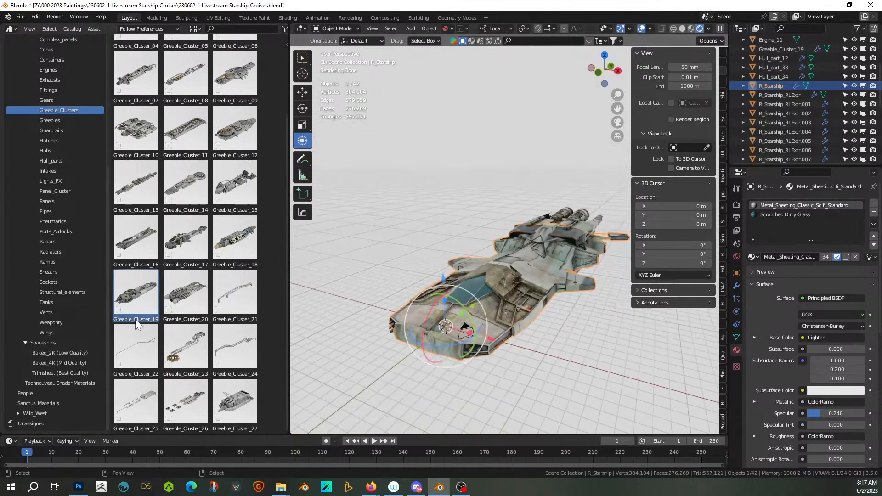
- Add the Weapon_07 turret from the Weaponry assets to the scene and clear its rotation and location
{"action": "left_click", "coordinate": [57, 323]}
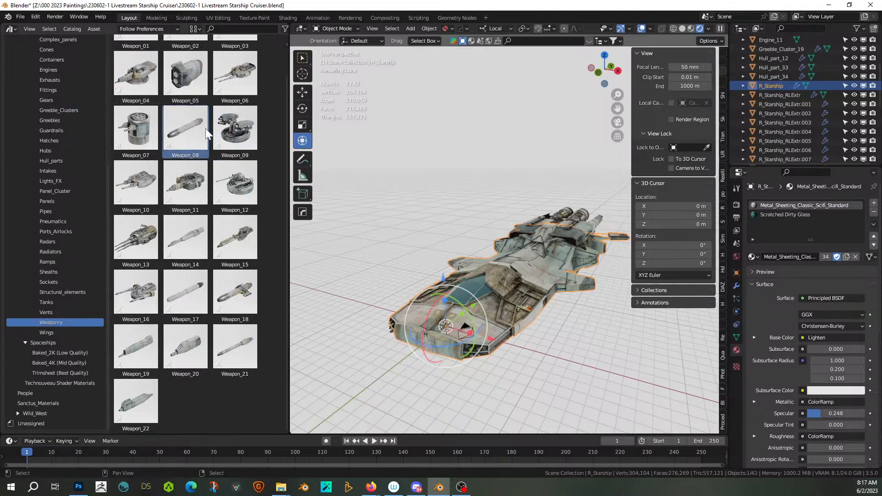
{"action": "scroll", "coordinate": [217, 161], "scroll_direction": "up", "scroll_amount": 2}
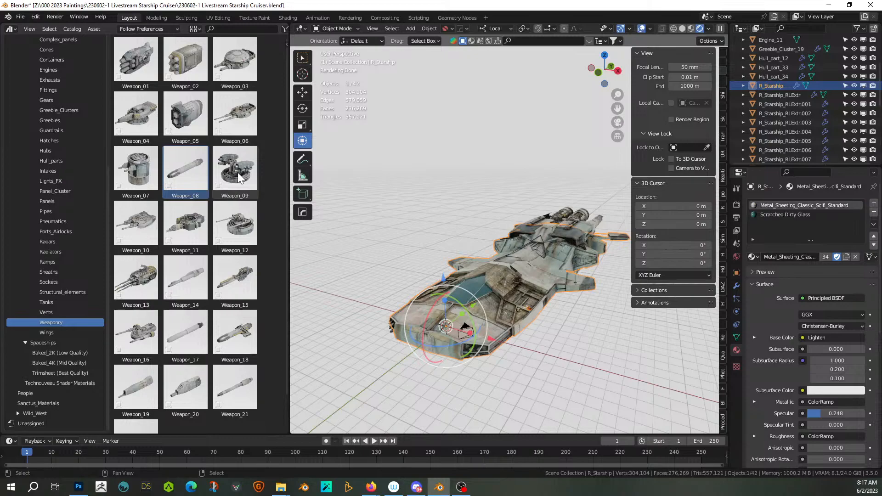
{"action": "left_click_drag", "start_coordinate": [132, 174], "coordinate": [514, 249]}
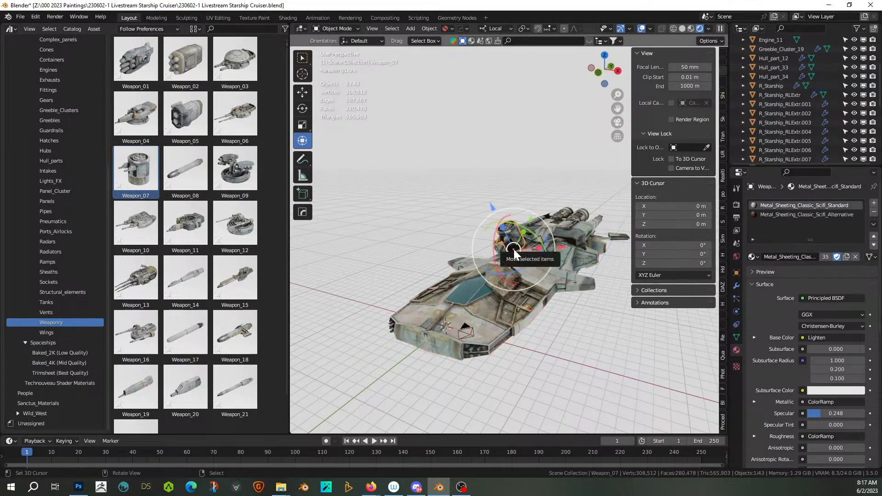
{"action": "key", "text": "alt+r"}
{"action": "key", "text": "alt+g"}
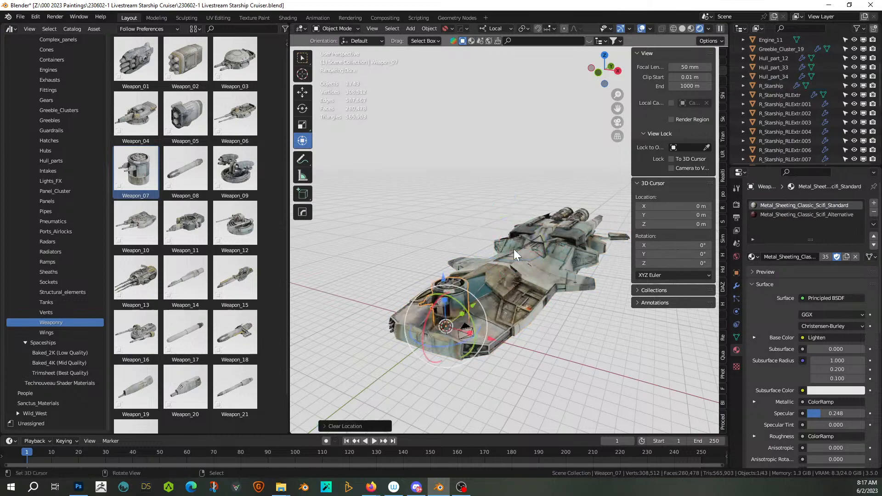
- Move Weapon_07 about 13.6 m along its local Y axis onto the hull's centreline behind the cockpit
{"action": "key", "text": "KP_7"}
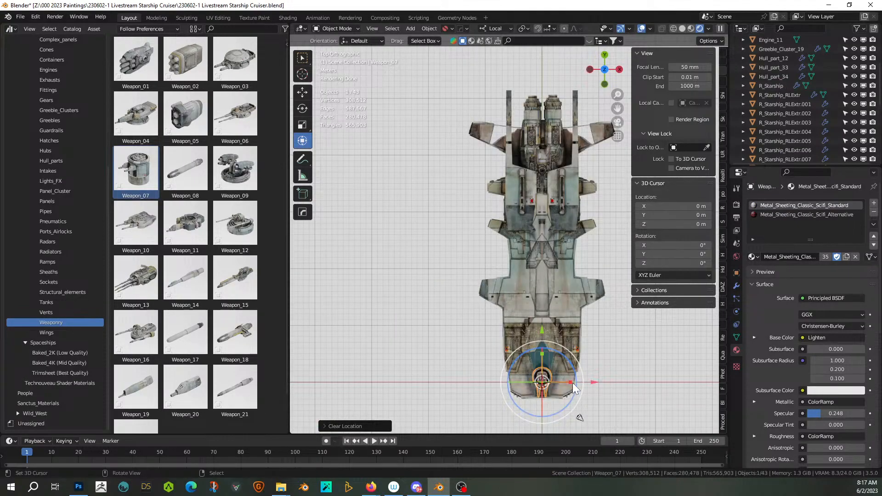
{"action": "key", "text": "g"}
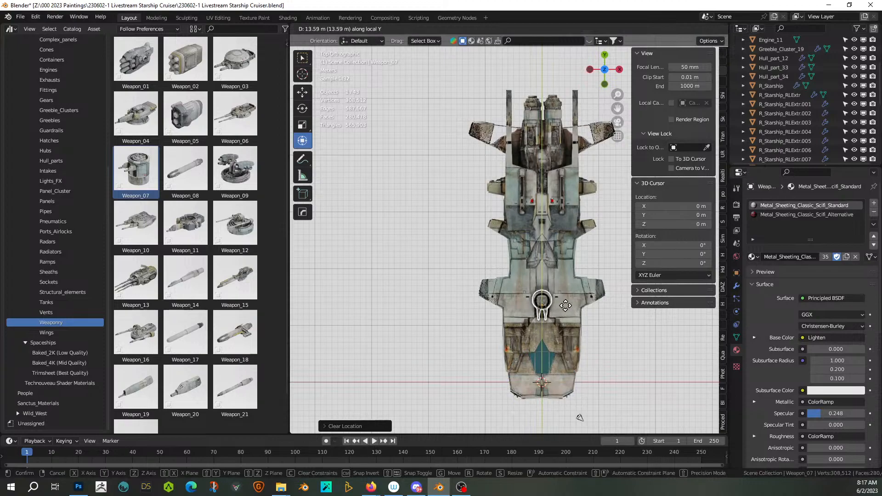
{"action": "left_click", "coordinate": [565, 305]}
- Scale Weapon_07 down in two passes, the second to about 0.79, so that it fits inside the central hull panel
{"action": "key", "text": "KP_Decimal"}
{"action": "middle_click_drag", "start_coordinate": [565, 304], "coordinate": [541, 250]}
{"action": "key", "text": "s"}
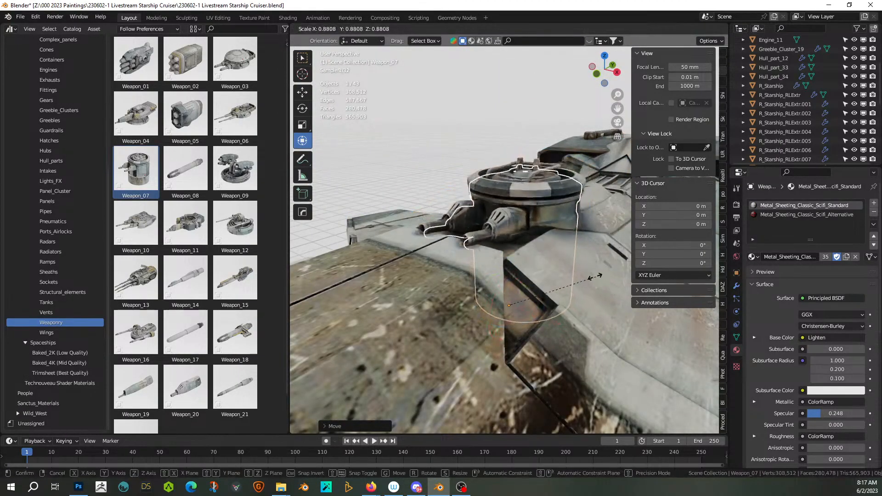
{"action": "left_click", "coordinate": [587, 275]}
{"action": "middle_click_drag", "start_coordinate": [587, 276], "coordinate": [557, 359]}
{"action": "key", "text": "KP_7"}
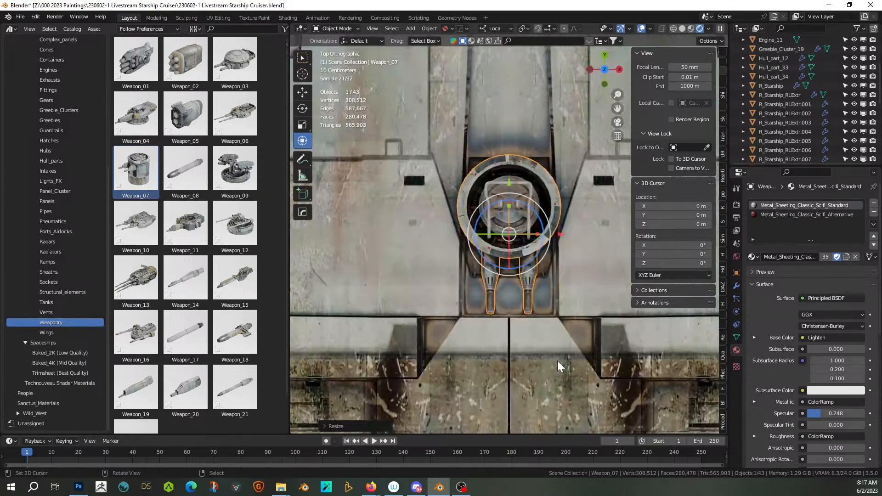
{"action": "key", "text": "s"}
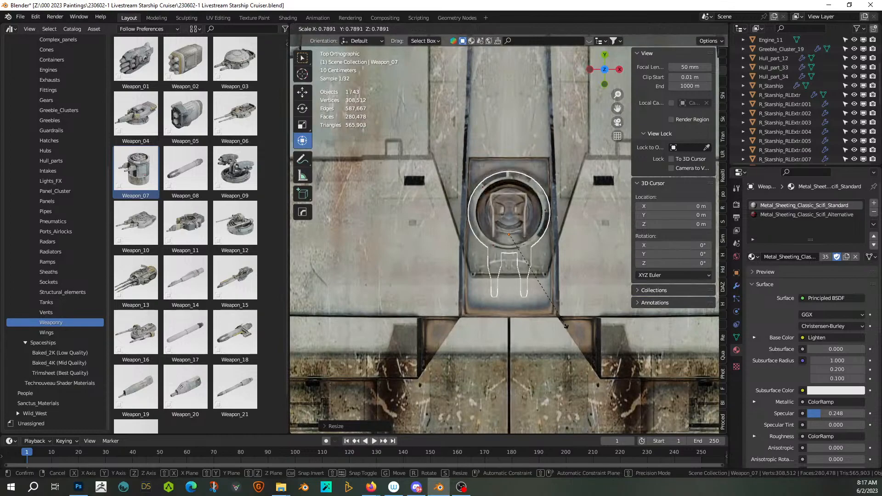
{"action": "left_click", "coordinate": [568, 326]}
- Raise Weapon_07 about 1.2 m along its local Z axis and scale it to about 0.94
{"action": "middle_click_drag", "start_coordinate": [567, 326], "coordinate": [541, 279]}
{"action": "key", "text": "g"}
{"action": "key", "text": "z"}
{"action": "key", "text": "z"}
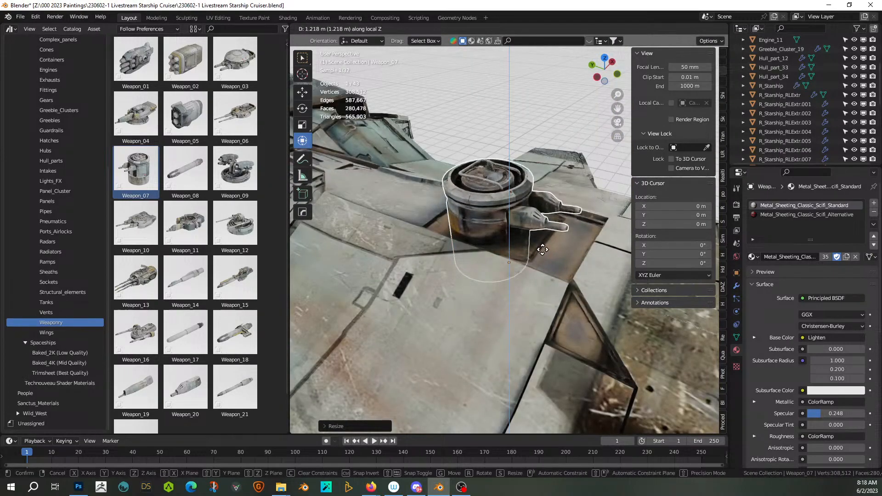
{"action": "left_click", "coordinate": [544, 251]}
{"action": "middle_click_drag", "start_coordinate": [544, 252], "coordinate": [564, 237]}
{"action": "key", "text": "s"}
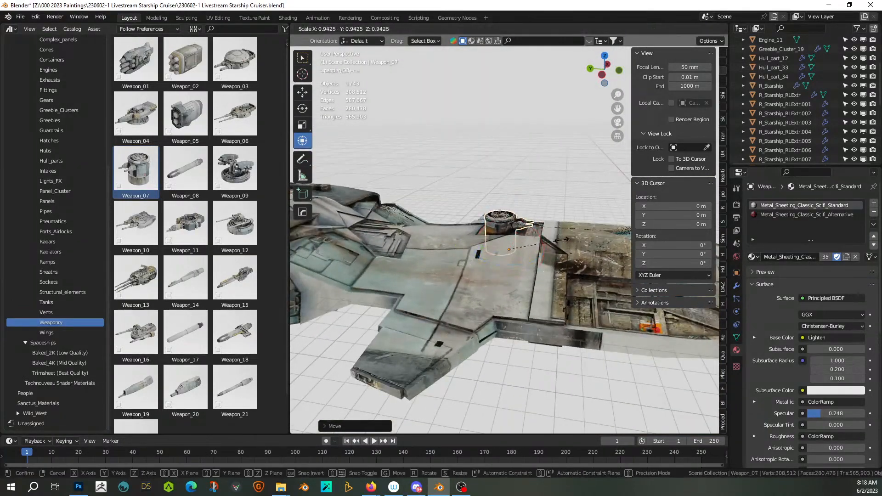
{"action": "left_click", "coordinate": [563, 231]}
- Enlarge Weapon_07 slightly and lower it about 0.8 m along its local Z axis into the hull panel
{"action": "scroll", "coordinate": [566, 219], "scroll_direction": "down", "scroll_amount": 8}
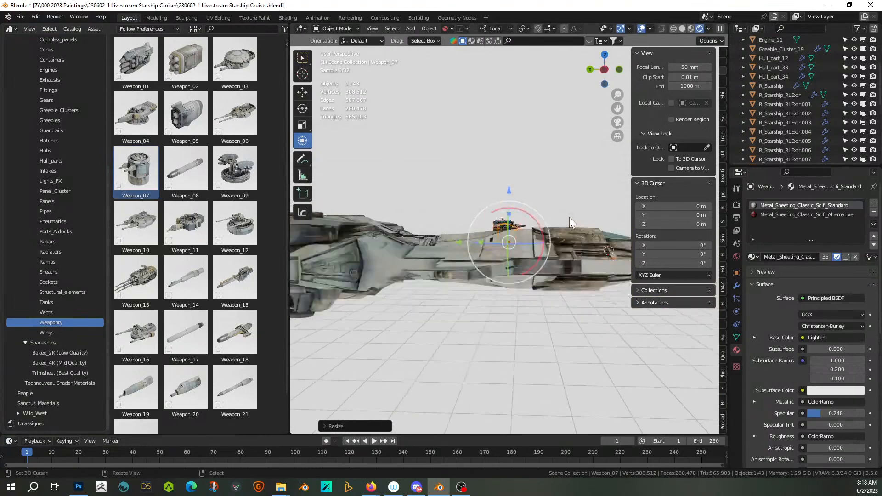
{"action": "middle_click_drag", "start_coordinate": [569, 217], "coordinate": [515, 271]}
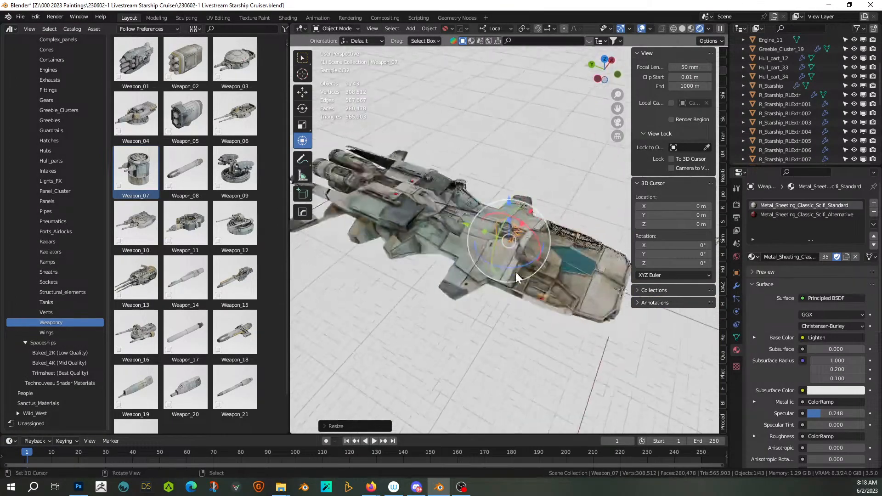
{"action": "scroll", "coordinate": [515, 272], "scroll_direction": "up", "scroll_amount": 6}
{"action": "key", "text": "KP_7"}
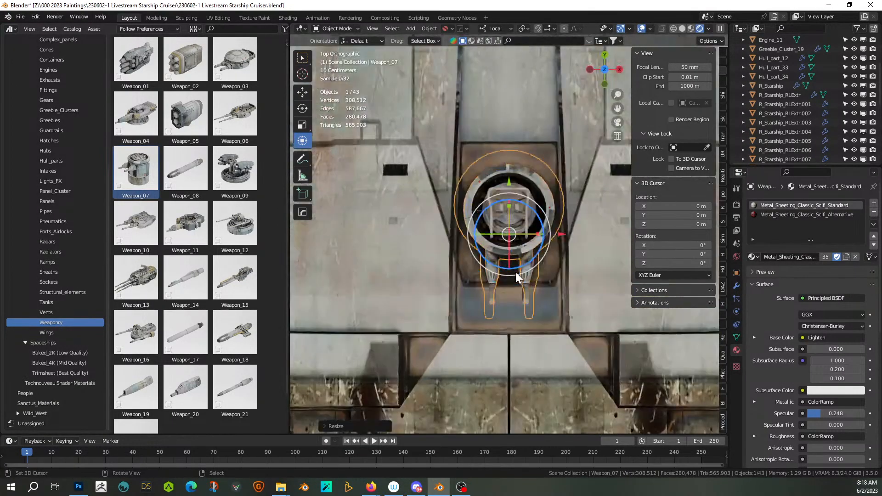
{"action": "mouse_move", "coordinate": [554, 255]}
{"action": "middle_mouse_down"}
{"action": "mouse_move", "coordinate": [624, 241]}
{"action": "mouse_move", "coordinate": [564, 264]}
{"action": "middle_mouse_up"}
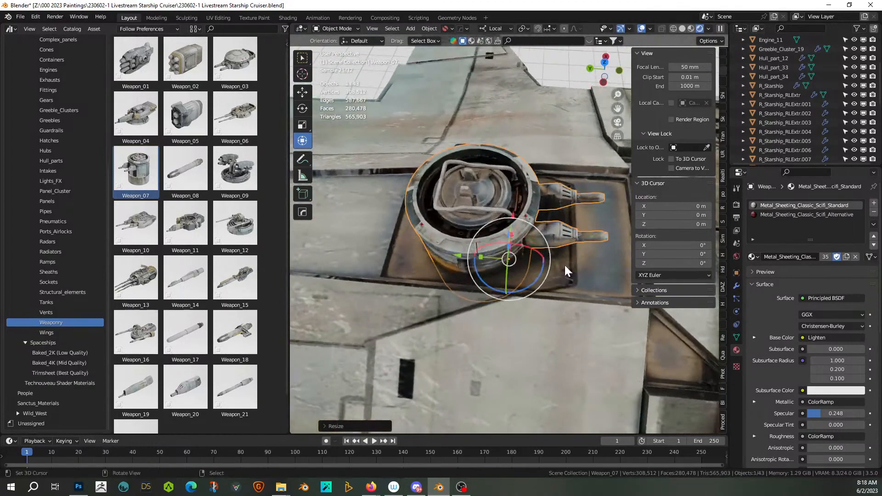
{"action": "key", "text": "s"}
{"action": "key", "text": "g"}
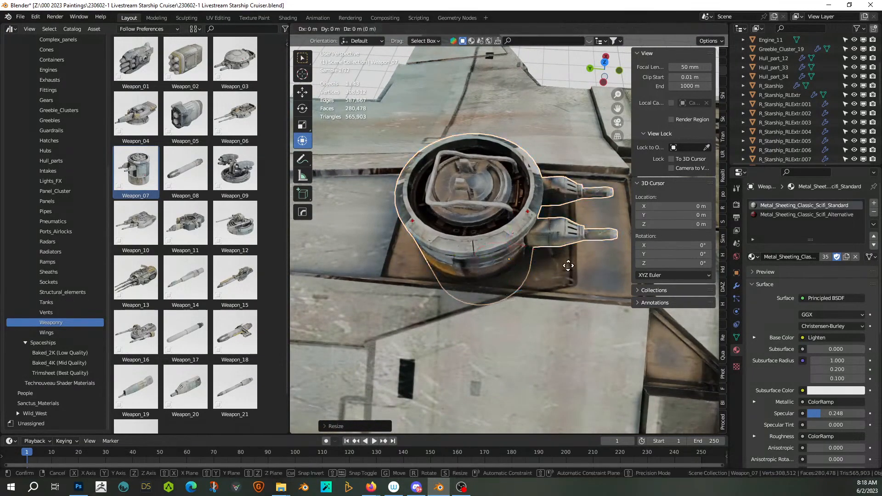
{"action": "key", "text": "z"}
{"action": "key", "text": "z"}
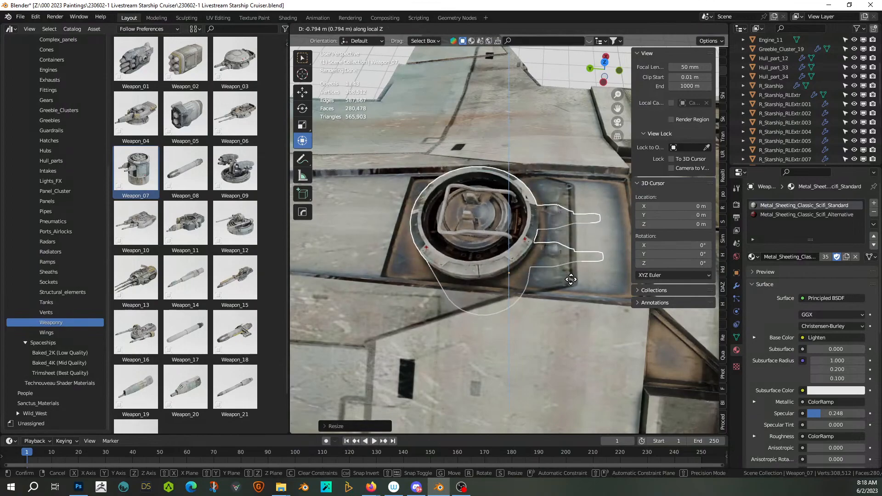
{"action": "left_click", "coordinate": [571, 279]}
- Flatten Weapon_07 to a scale of about 0.92 along its local Z axis
{"action": "scroll", "coordinate": [563, 280], "scroll_direction": "down", "scroll_amount": 3}
{"action": "middle_click_drag", "start_coordinate": [563, 279], "coordinate": [569, 211]}
{"action": "scroll", "coordinate": [569, 214], "scroll_direction": "down", "scroll_amount": 5}
{"action": "scroll", "coordinate": [551, 345], "scroll_direction": "down", "scroll_amount": 2}
{"action": "left_click", "coordinate": [552, 343]}
{"action": "mouse_move", "coordinate": [552, 343]}
{"action": "middle_mouse_down"}
{"action": "mouse_move", "coordinate": [541, 357]}
{"action": "mouse_move", "coordinate": [548, 340]}
{"action": "mouse_move", "coordinate": [514, 357]}
{"action": "mouse_move", "coordinate": [505, 382]}
{"action": "mouse_move", "coordinate": [491, 297]}
{"action": "mouse_move", "coordinate": [503, 215]}
{"action": "middle_mouse_up"}
{"action": "scroll", "coordinate": [506, 346], "scroll_direction": "up", "scroll_amount": 8}
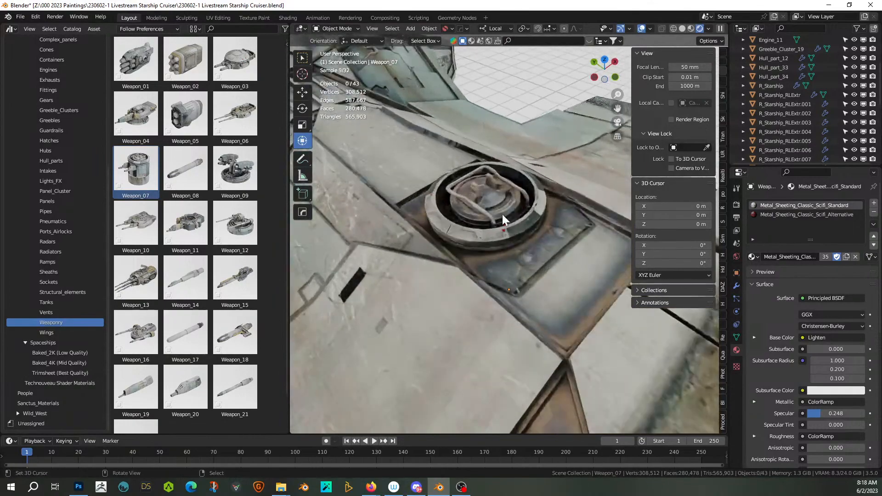
{"action": "left_click", "coordinate": [507, 224]}
{"action": "left_click_drag", "start_coordinate": [537, 259], "coordinate": [529, 258]}
{"action": "key", "text": "z"}
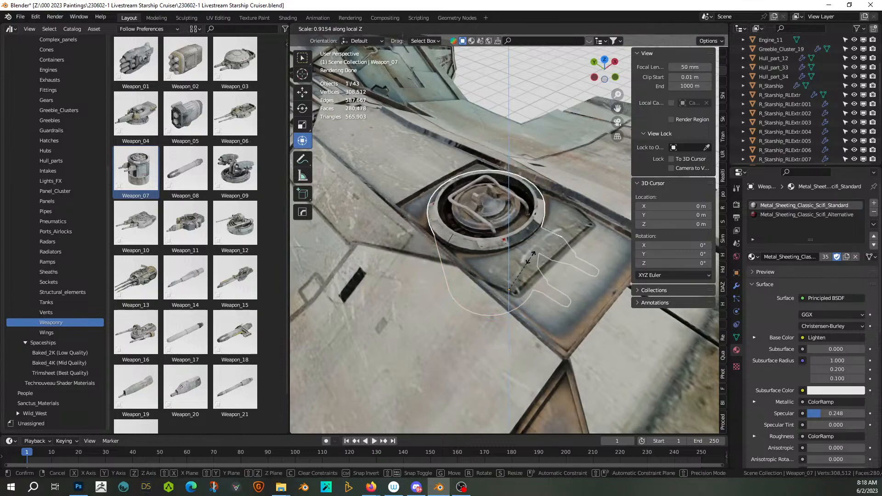
{"action": "left_click", "coordinate": [529, 260]}
- Flatten Weapon_07 further along its local Z axis and raise it so its top ring sits just above the hull surface
{"action": "mouse_move", "coordinate": [529, 260]}
{"action": "middle_mouse_down"}
{"action": "mouse_move", "coordinate": [547, 256]}
{"action": "mouse_move", "coordinate": [598, 214]}
{"action": "mouse_move", "coordinate": [603, 232]}
{"action": "middle_mouse_up"}
{"action": "middle_click_drag", "start_coordinate": [561, 251], "coordinate": [555, 230]}
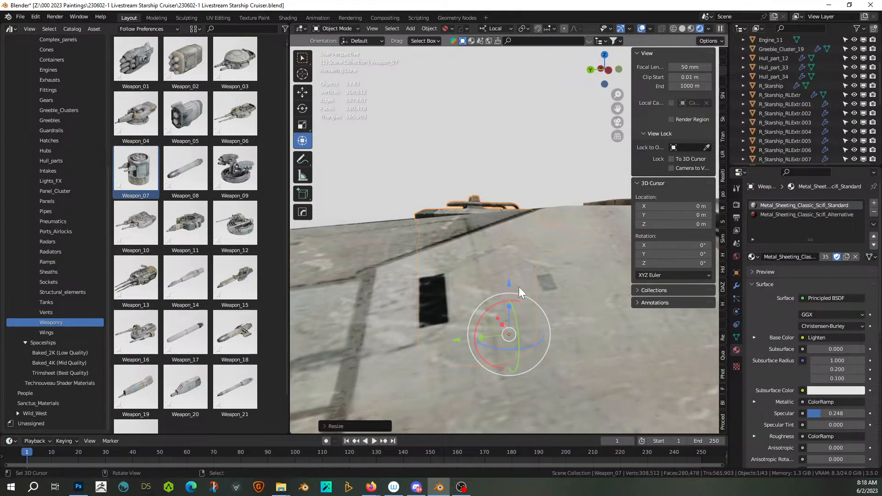
{"action": "left_click_drag", "start_coordinate": [510, 306], "coordinate": [510, 314]}
{"action": "key", "text": "g"}
{"action": "key", "text": "z"}
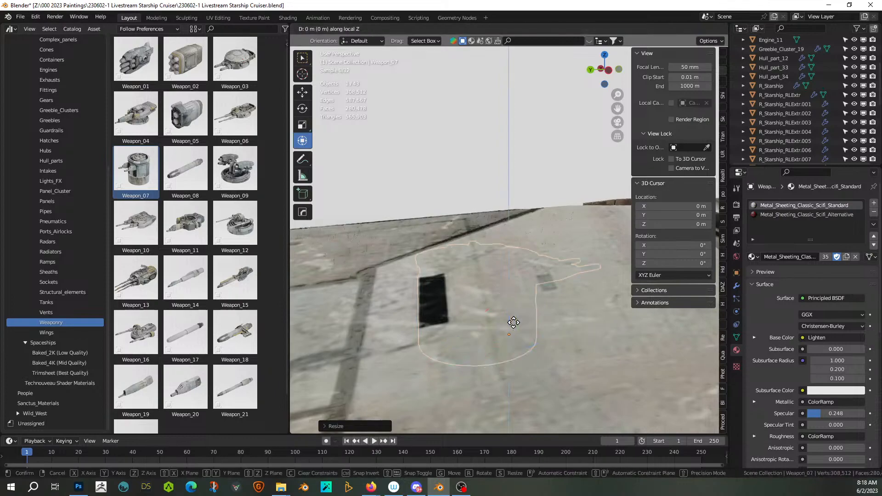
{"action": "left_click", "coordinate": [518, 289]}
- Tilt Weapon_07 by about -3.2° around its local X axis to follow the hull slope, and deselect it
{"action": "mouse_move", "coordinate": [518, 290]}
{"action": "middle_mouse_down"}
{"action": "mouse_move", "coordinate": [519, 324]}
{"action": "mouse_move", "coordinate": [513, 301]}
{"action": "middle_mouse_up"}
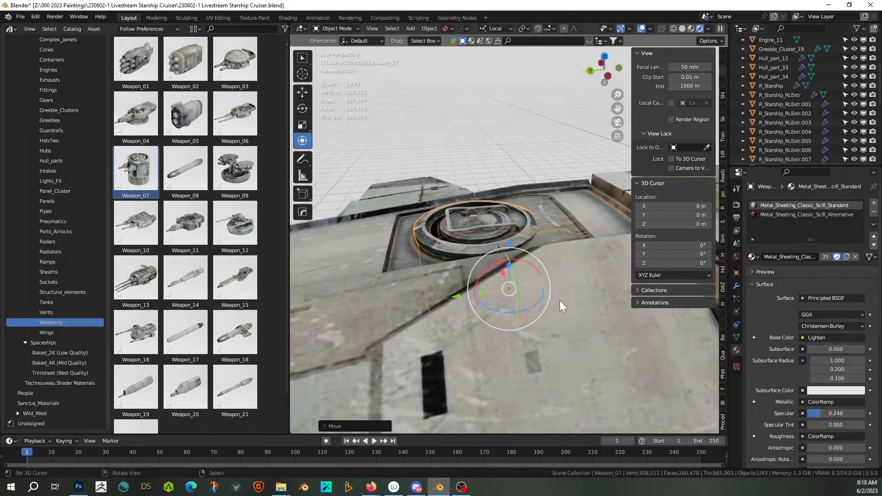
{"action": "key", "text": "r"}
{"action": "key", "text": "x"}
{"action": "key", "text": "x"}
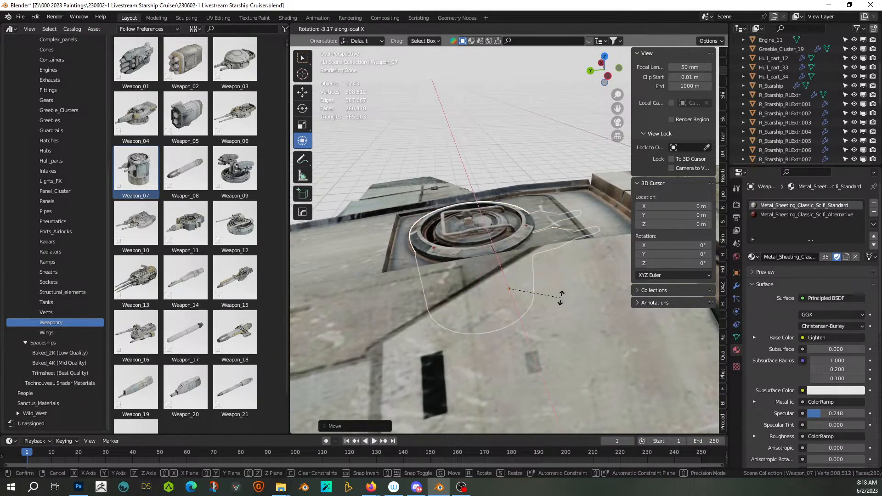
{"action": "left_click", "coordinate": [560, 297]}
{"action": "middle_click_drag", "start_coordinate": [561, 297], "coordinate": [552, 253]}
{"action": "left_click", "coordinate": [522, 175]}
{"action": "middle_click_drag", "start_coordinate": [522, 175], "coordinate": [477, 237]}
{"action": "scroll", "coordinate": [477, 237], "scroll_direction": "up", "scroll_amount": 2}
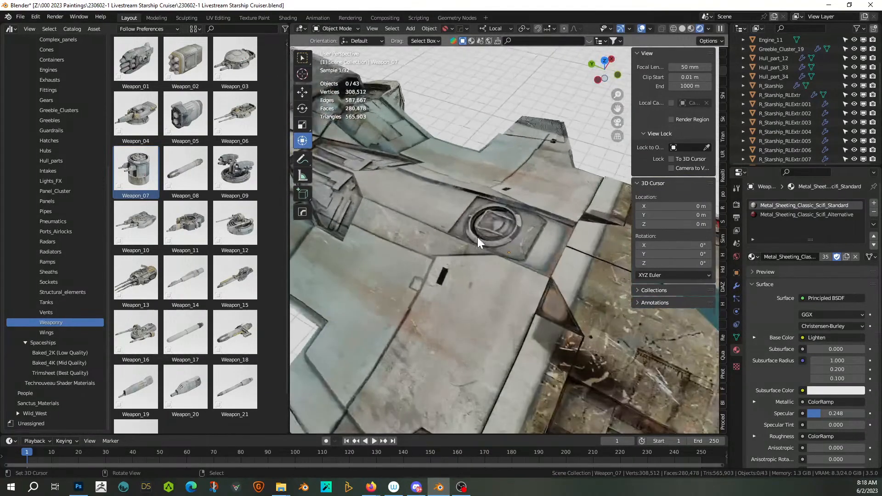
- Save the Blender file
{"action": "key", "text": "ctrl+s"}
{"action": "middle_click_drag", "start_coordinate": [478, 237], "coordinate": [311, 207]}
{"action": "scroll", "coordinate": [389, 244], "scroll_direction": "down", "scroll_amount": 3}
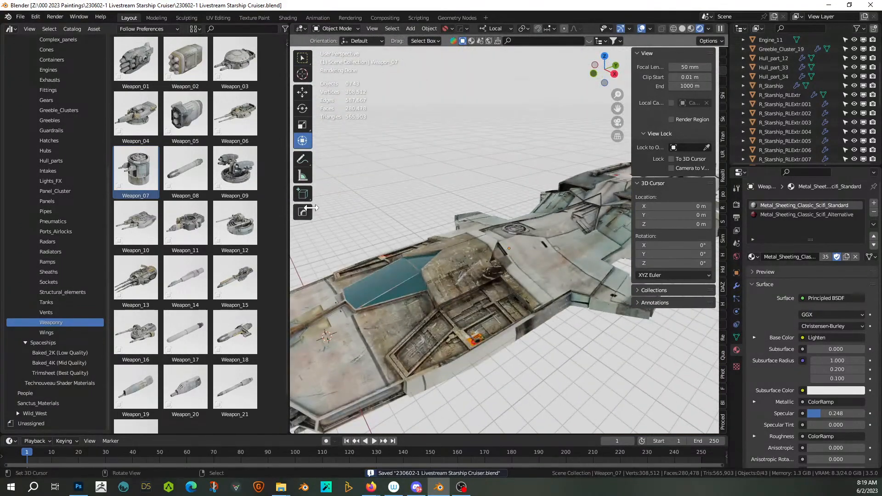
- Generate a male human with HumGen on the upper-hull turret as a scale reference, and undo it
{"action": "scroll", "coordinate": [440, 272], "scroll_direction": "up", "scroll_amount": 3}
{"action": "middle_click_drag", "start_coordinate": [440, 272], "coordinate": [423, 310]}
{"action": "scroll", "coordinate": [480, 240], "scroll_direction": "up", "scroll_amount": 2}
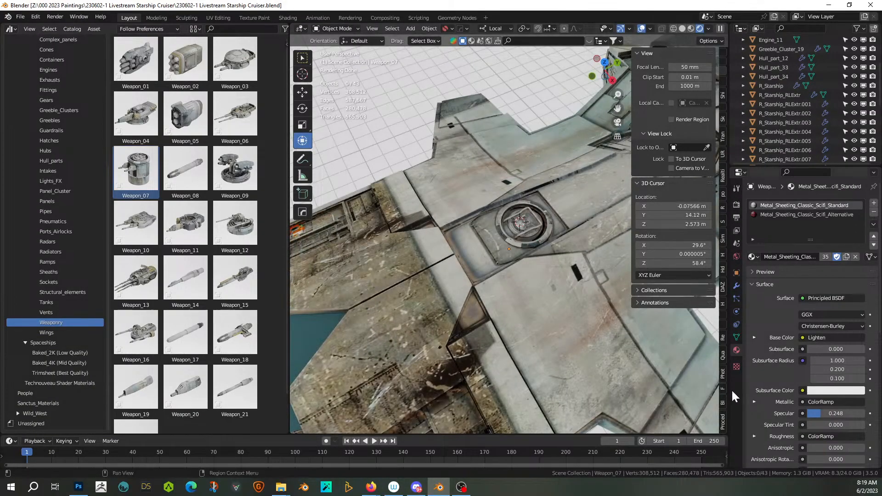
{"action": "left_click", "coordinate": [723, 305]}
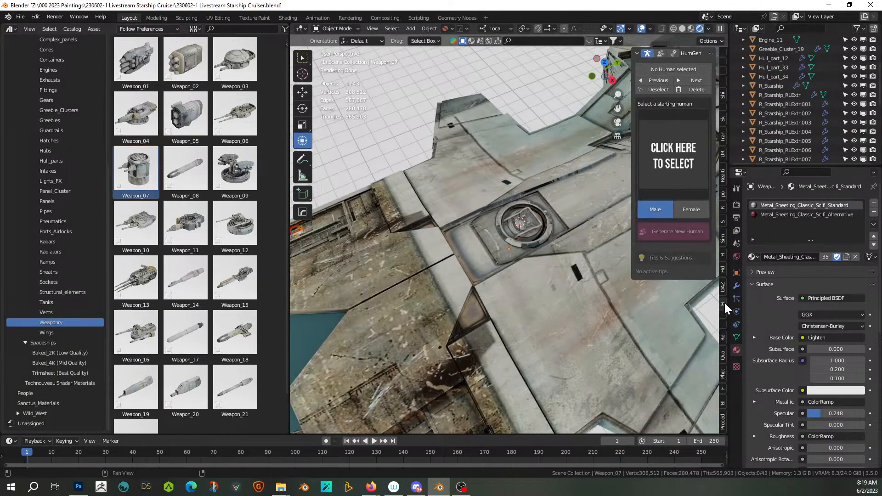
{"action": "left_click", "coordinate": [671, 150]}
{"action": "left_click", "coordinate": [362, 221]}
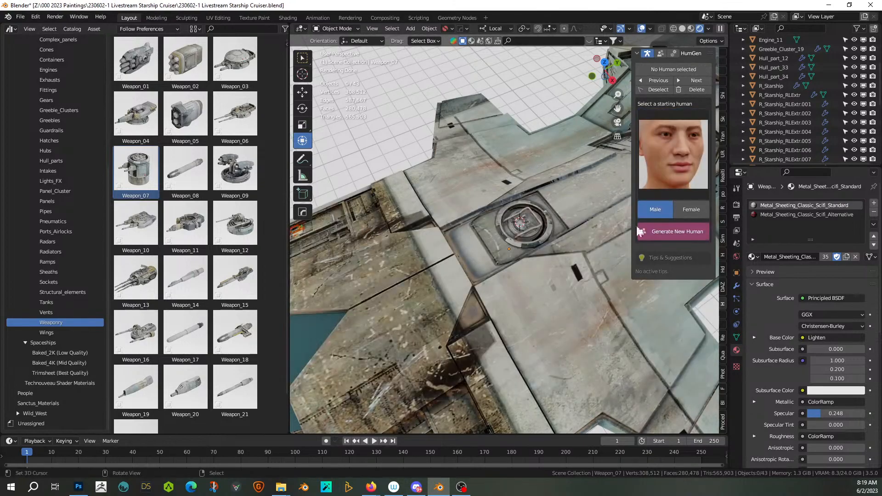
{"action": "left_click", "coordinate": [681, 227]}
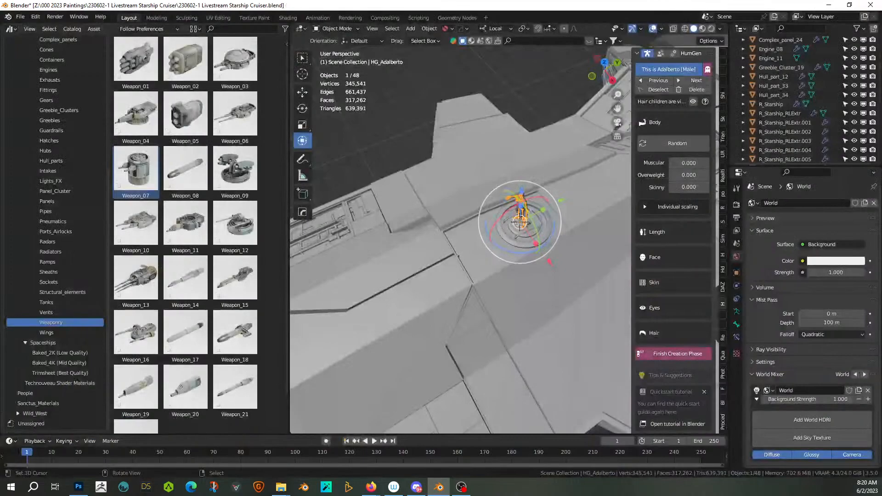
{"action": "middle_click_drag", "start_coordinate": [515, 258], "coordinate": [613, 200]}
{"action": "key", "text": "ctrl+z"}
- Switch the viewport back to rendered shading around the cockpit and upper hull
{"action": "scroll", "coordinate": [517, 143], "scroll_direction": "down", "scroll_amount": 4}
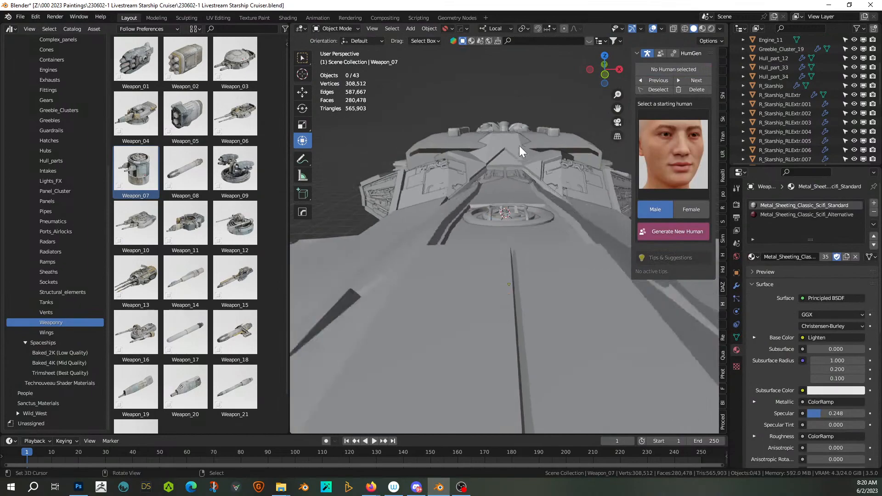
{"action": "middle_click_drag", "start_coordinate": [513, 148], "coordinate": [503, 250]}
{"action": "mouse_move", "coordinate": [461, 283]}
{"action": "middle_mouse_down"}
{"action": "mouse_move", "coordinate": [423, 289]}
{"action": "mouse_move", "coordinate": [444, 265]}
{"action": "mouse_move", "coordinate": [412, 278]}
{"action": "mouse_move", "coordinate": [490, 279]}
{"action": "mouse_move", "coordinate": [544, 101]}
{"action": "mouse_move", "coordinate": [549, 144]}
{"action": "mouse_move", "coordinate": [495, 151]}
{"action": "mouse_move", "coordinate": [469, 101]}
{"action": "mouse_move", "coordinate": [420, 82]}
{"action": "mouse_move", "coordinate": [435, 87]}
{"action": "middle_mouse_up"}
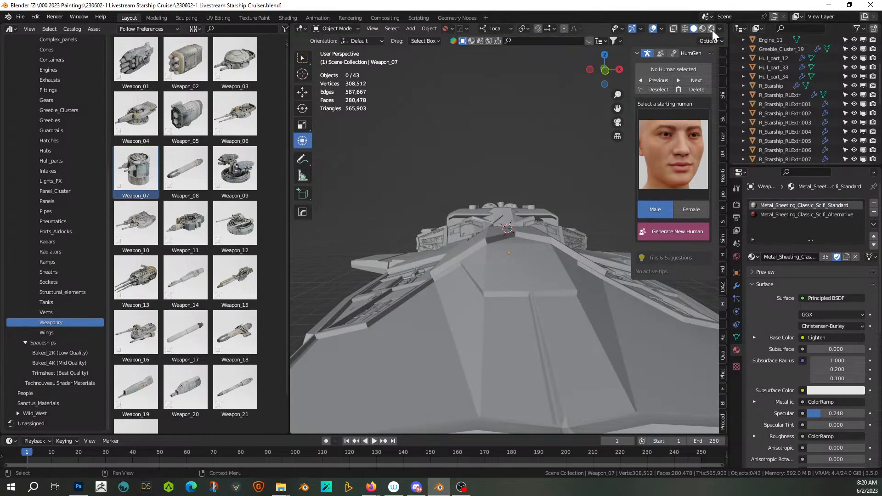
{"action": "key", "text": "z"}
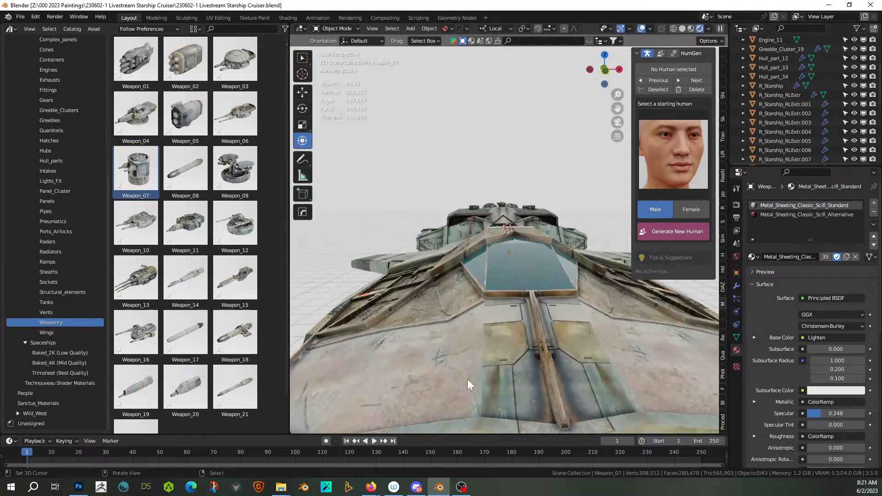
{"action": "middle_click_drag", "start_coordinate": [495, 350], "coordinate": [421, 325]}
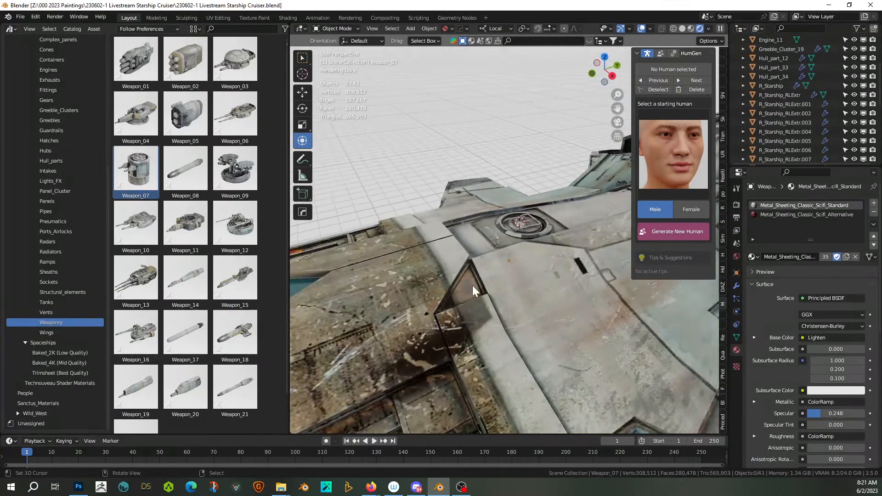
- Assign the Scratched Dirty Glass material to the triangular hull face beside the turret panel
{"action": "left_click", "coordinate": [472, 287]}
{"action": "key", "text": "Tab"}
{"action": "left_click", "coordinate": [468, 288]}
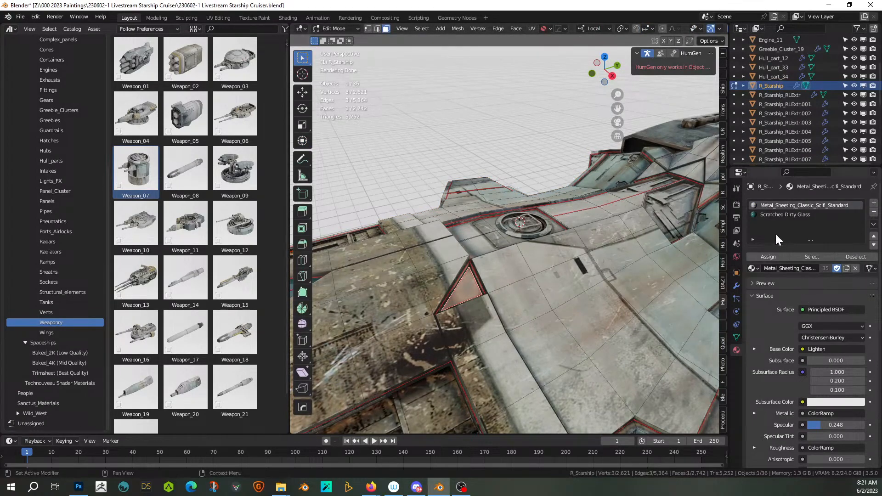
{"action": "left_click", "coordinate": [780, 215]}
{"action": "left_click", "coordinate": [761, 257]}
{"action": "left_click", "coordinate": [425, 141]}
{"action": "key", "text": "Tab"}
- Examine the starship's side and underside from several angles
{"action": "scroll", "coordinate": [491, 211], "scroll_direction": "down", "scroll_amount": 5}
{"action": "middle_click_drag", "start_coordinate": [525, 242], "coordinate": [391, 213]}
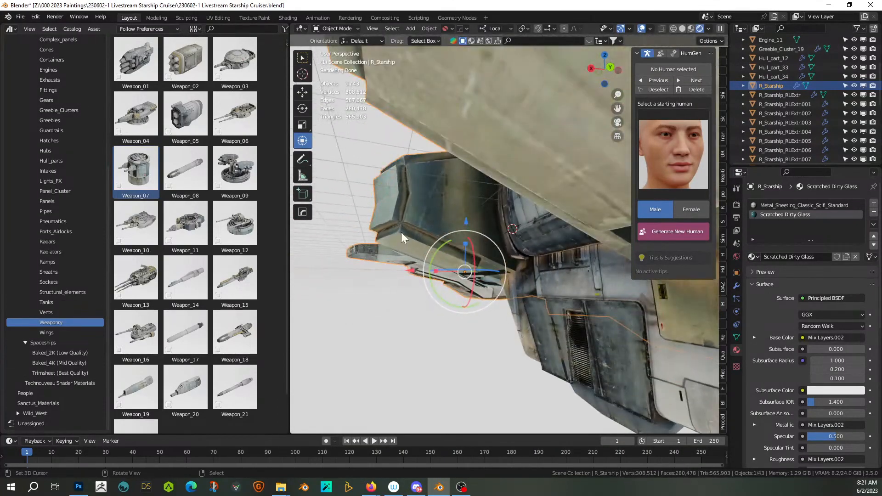
{"action": "middle_click_drag", "start_coordinate": [398, 257], "coordinate": [412, 243]}
{"action": "middle_click_drag", "start_coordinate": [508, 293], "coordinate": [622, 250]}
{"action": "middle_click_drag", "start_coordinate": [538, 258], "coordinate": [445, 271]}
{"action": "scroll", "coordinate": [569, 310], "scroll_direction": "down", "scroll_amount": 2}
{"action": "scroll", "coordinate": [569, 310], "scroll_direction": "up", "scroll_amount": 6}
{"action": "scroll", "coordinate": [475, 339], "scroll_direction": "up", "scroll_amount": 1}
{"action": "mouse_move", "coordinate": [476, 339]}
{"action": "middle_mouse_down", "text": "shift"}
{"action": "mouse_move", "coordinate": [483, 315]}
{"action": "mouse_move", "coordinate": [483, 324]}
{"action": "middle_mouse_up", "text": "shift"}
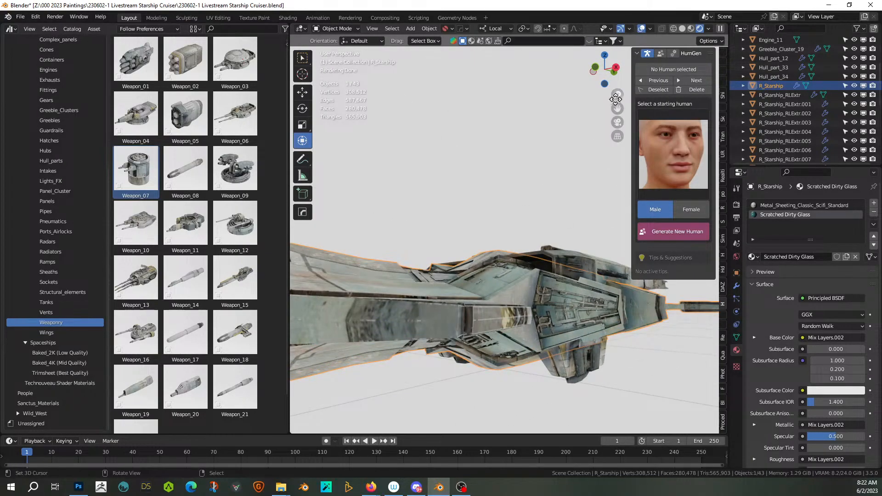
- In solid shading, move the four outer faces of the block behind the hull's side gap outward about 0.2 m along their normal
{"action": "left_click", "coordinate": [682, 28]}
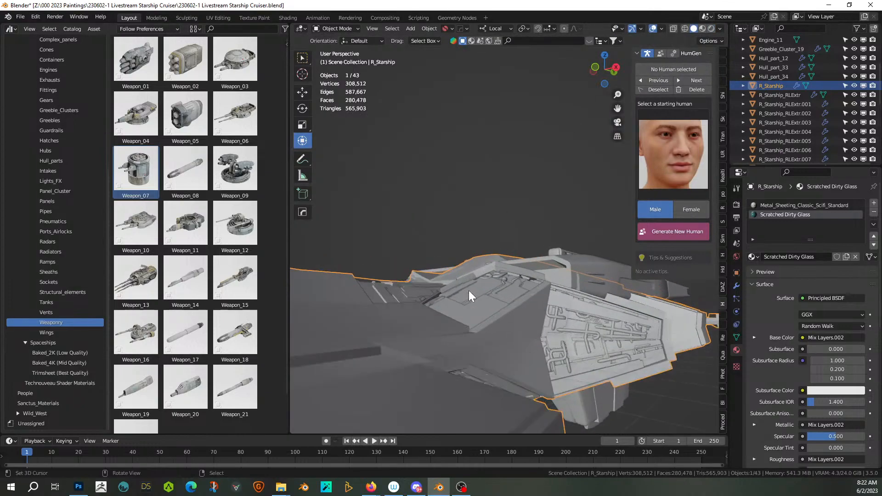
{"action": "scroll", "coordinate": [469, 290], "scroll_direction": "up", "scroll_amount": 3}
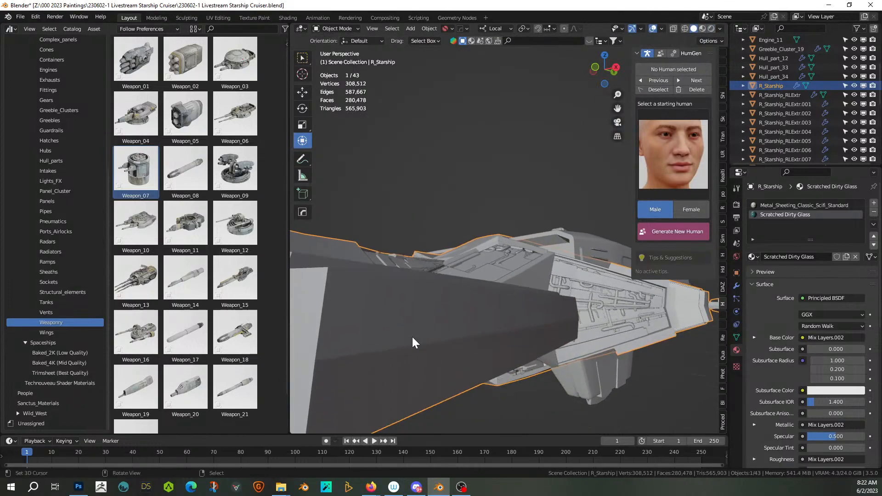
{"action": "key", "text": "Tab"}
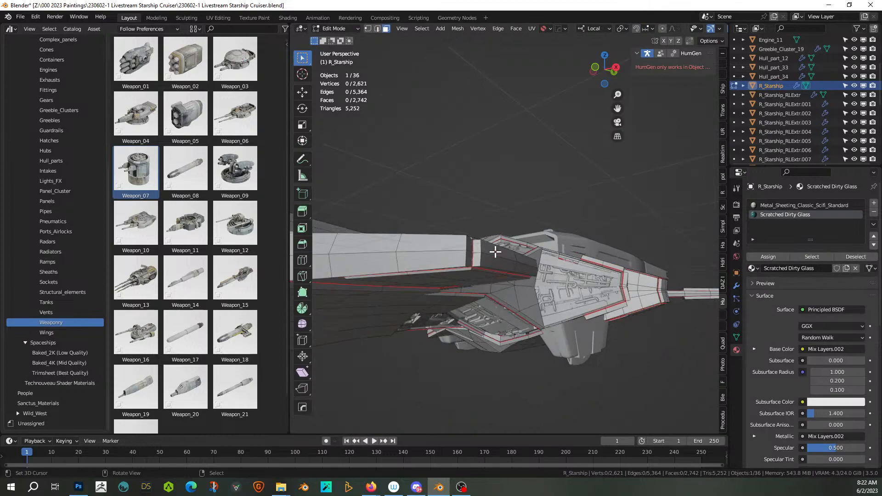
{"action": "right_click", "coordinate": [495, 252]}
{"action": "right_click", "coordinate": [496, 262], "text": "shift"}
{"action": "right_click", "coordinate": [526, 267], "text": "shift"}
{"action": "right_click", "coordinate": [526, 262], "text": "shift"}
{"action": "middle_click_drag", "start_coordinate": [525, 287], "coordinate": [531, 317]}
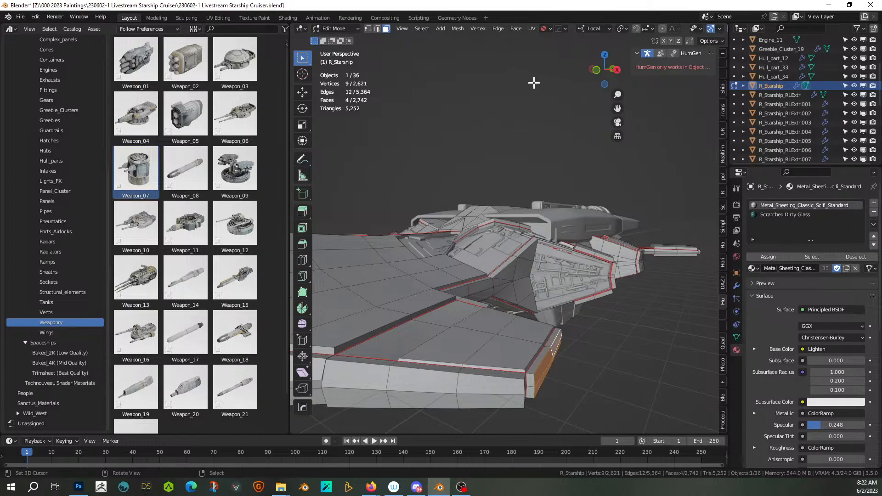
{"action": "left_click", "coordinate": [605, 28]}
{"action": "left_click", "coordinate": [564, 76]}
{"action": "left_click", "coordinate": [302, 141]}
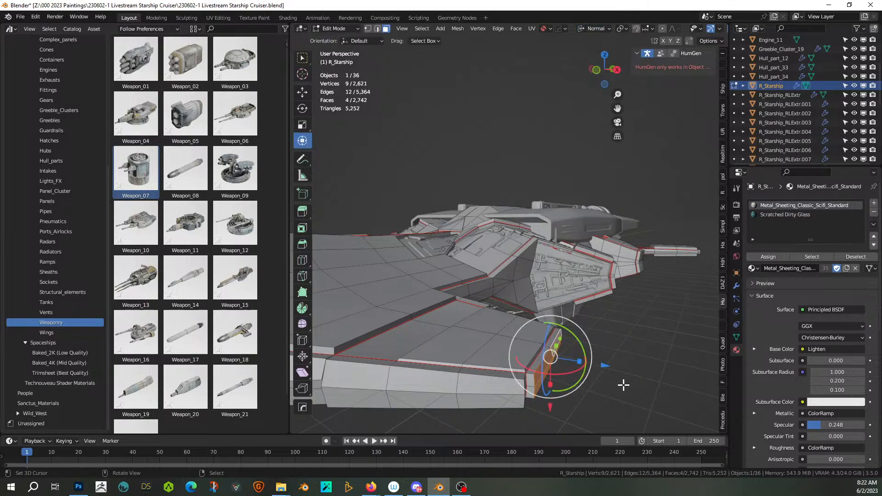
{"action": "key", "text": "g"}
{"action": "key", "text": "z"}
{"action": "key", "text": "z"}
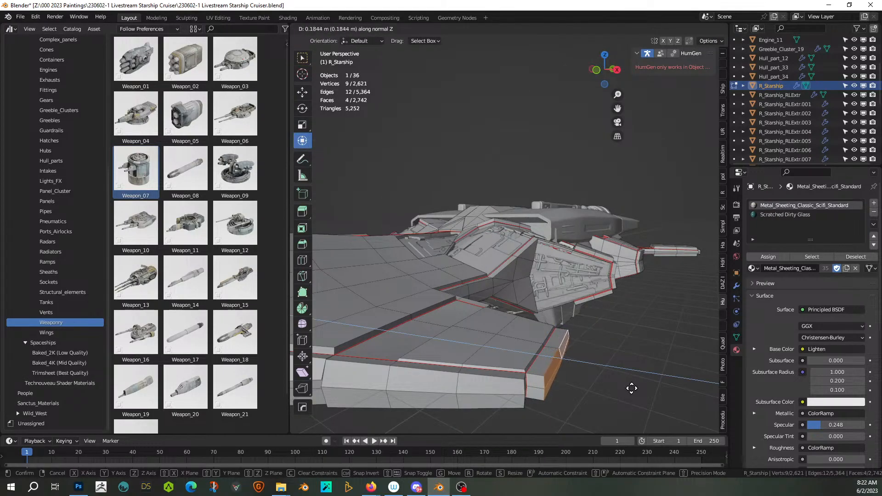
{"action": "left_click", "coordinate": [635, 391]}
- Set the transform orientation to Global and inset the block's two end faces facing the gap by about 0.01 m
{"action": "mouse_move", "coordinate": [625, 386]}
{"action": "middle_mouse_down"}
{"action": "mouse_move", "coordinate": [610, 405]}
{"action": "mouse_move", "coordinate": [573, 394]}
{"action": "mouse_move", "coordinate": [614, 377]}
{"action": "middle_mouse_up"}
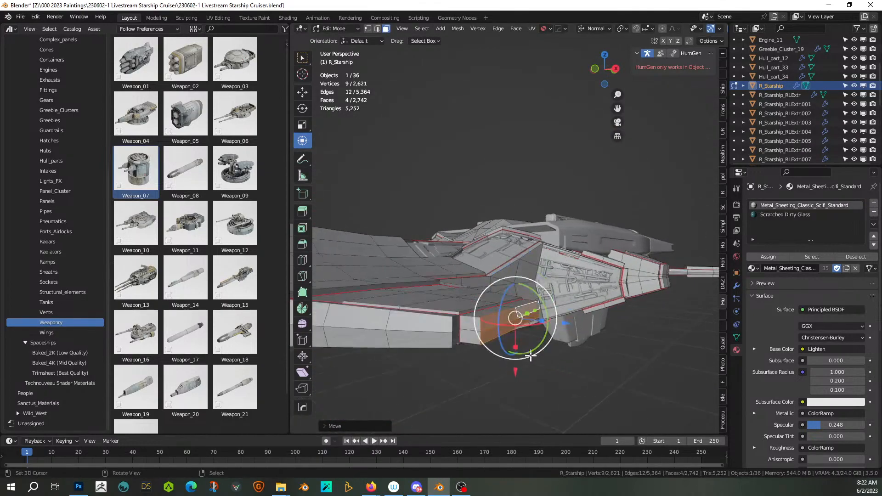
{"action": "scroll", "coordinate": [529, 293], "scroll_direction": "up", "scroll_amount": 2}
{"action": "left_click", "coordinate": [597, 29]}
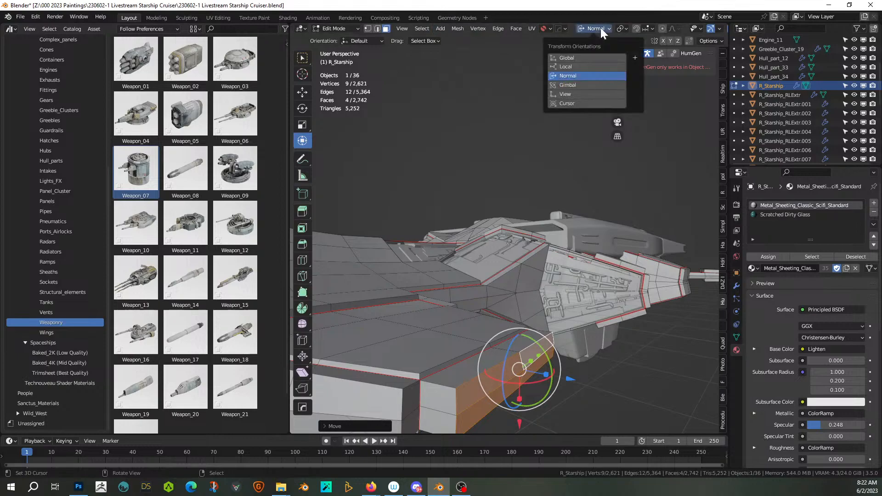
{"action": "left_click", "coordinate": [565, 57]}
{"action": "left_click", "coordinate": [429, 411]}
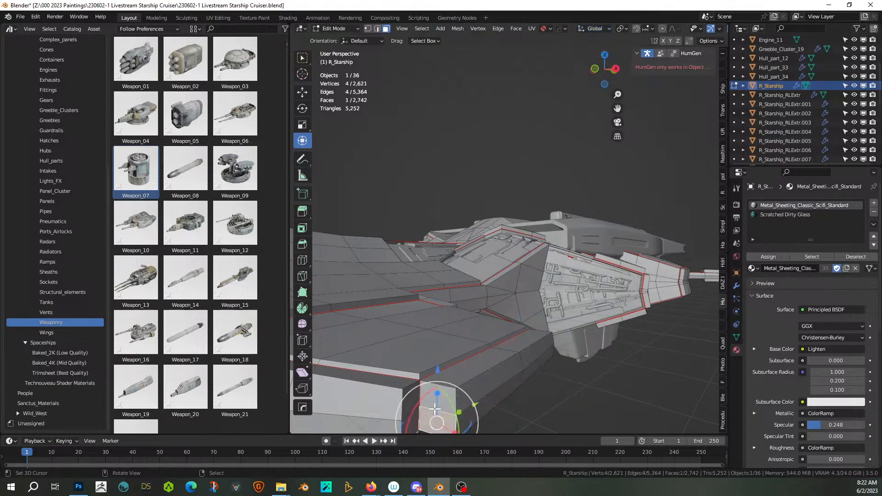
{"action": "key", "text": "KP_Decimal"}
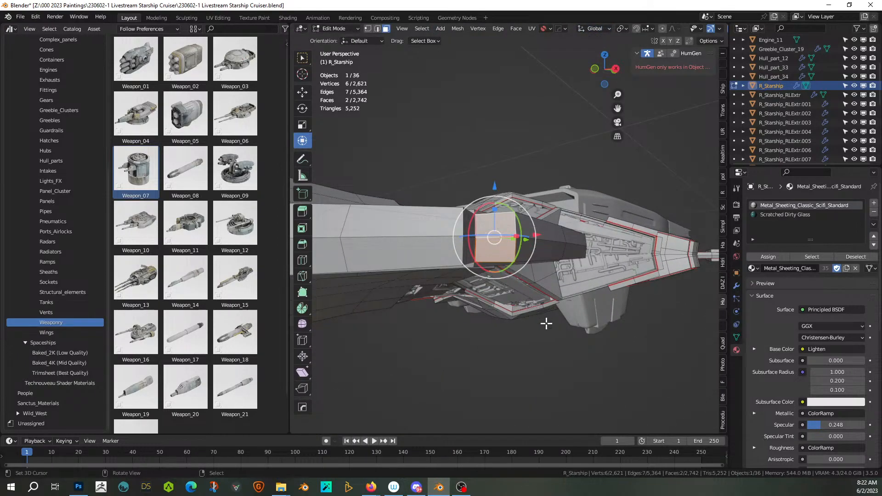
{"action": "key", "text": "i"}
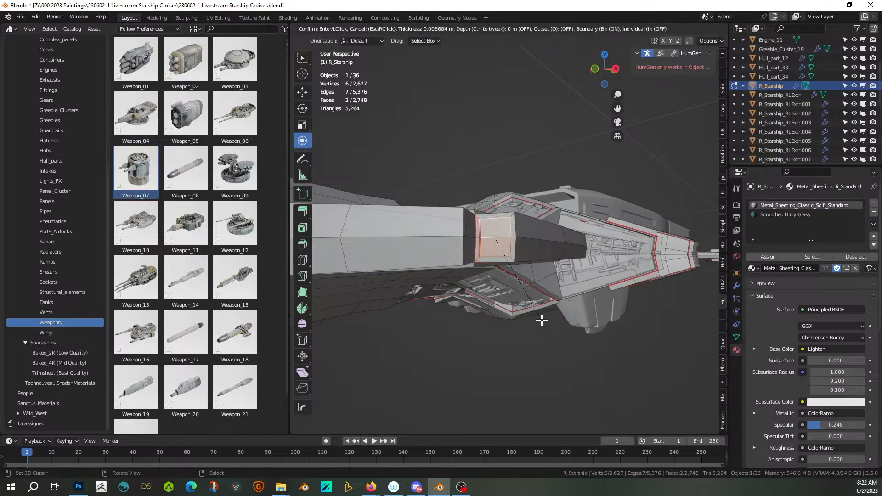
{"action": "left_click", "coordinate": [542, 321]}
- Extrude the inset end faces into the block to form a shallow recess
{"action": "middle_click_drag", "start_coordinate": [541, 320], "coordinate": [539, 327]}
{"action": "key", "text": "e"}
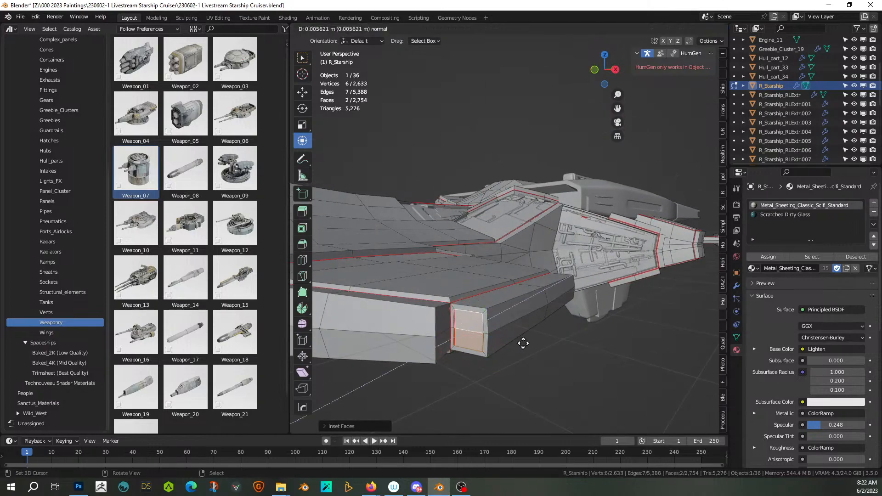
{"action": "left_click", "coordinate": [528, 344]}
{"action": "mouse_move", "coordinate": [528, 344]}
{"action": "middle_mouse_down"}
{"action": "mouse_move", "coordinate": [544, 346]}
{"action": "mouse_move", "coordinate": [536, 358]}
{"action": "mouse_move", "coordinate": [525, 352]}
{"action": "middle_mouse_up"}
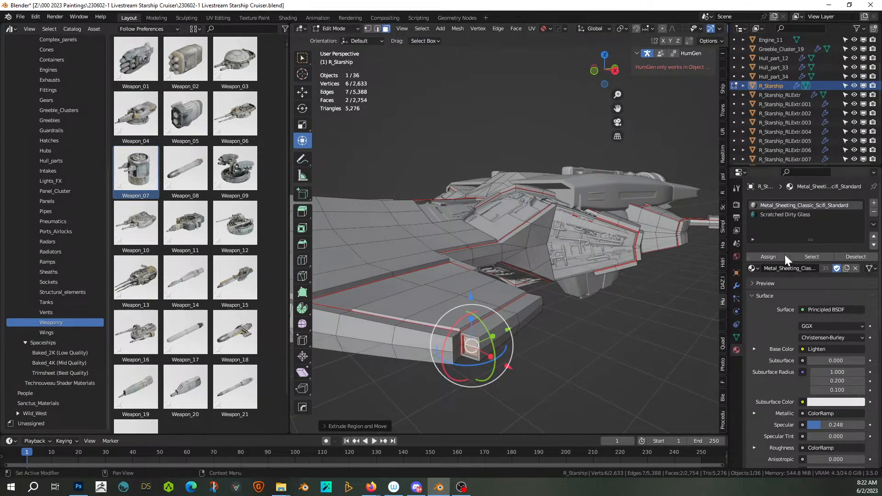
- Assign the recessed faces to a new material slot and fill it with the KO-Emissive material sy_red_5_emmisive
{"action": "left_click", "coordinate": [873, 203]}
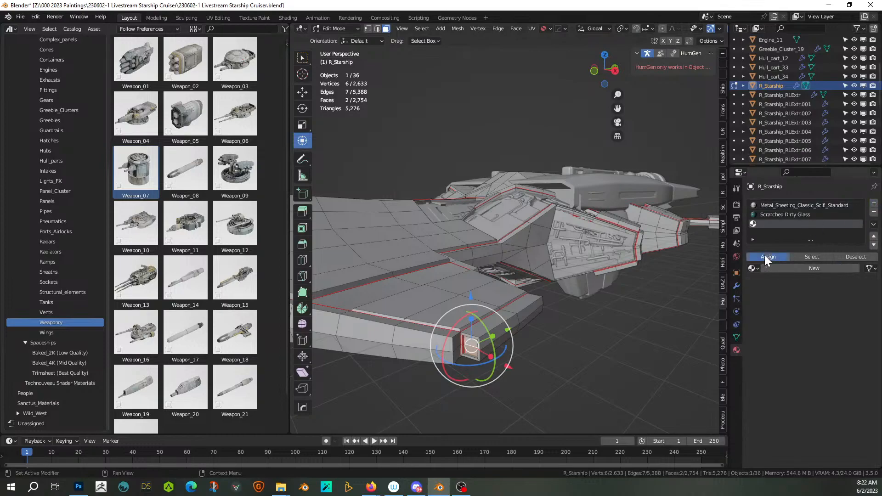
{"action": "left_click", "coordinate": [723, 331]}
{"action": "left_click", "coordinate": [694, 166]}
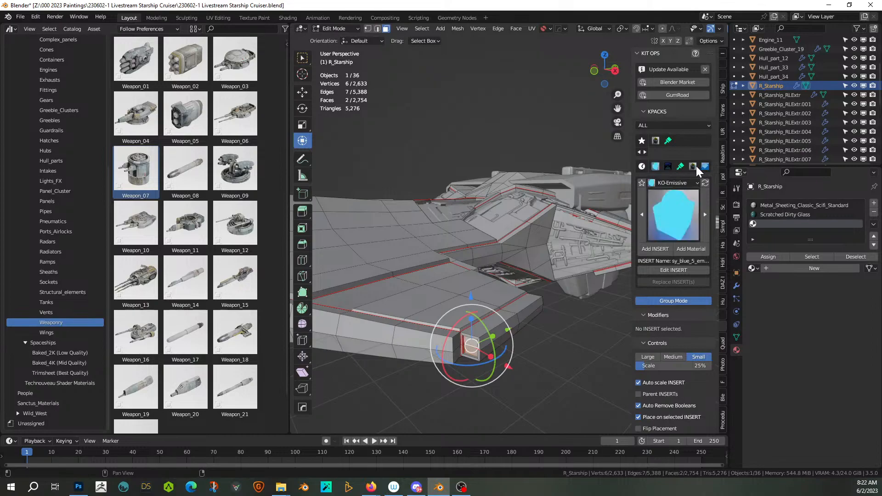
{"action": "left_click", "coordinate": [676, 208]}
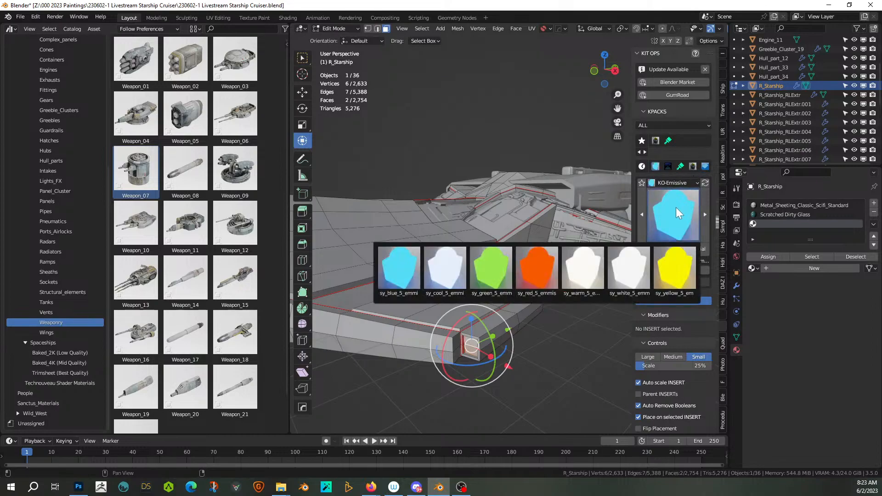
{"action": "left_click", "coordinate": [526, 274]}
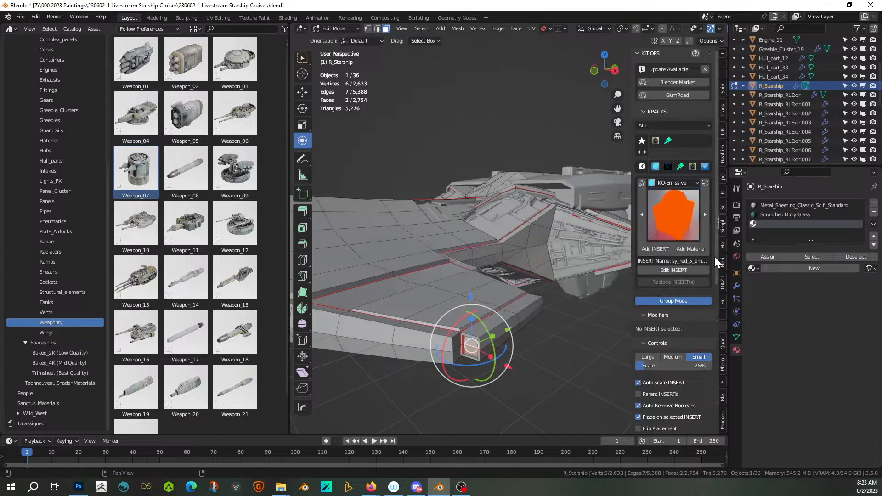
{"action": "left_click", "coordinate": [688, 248]}
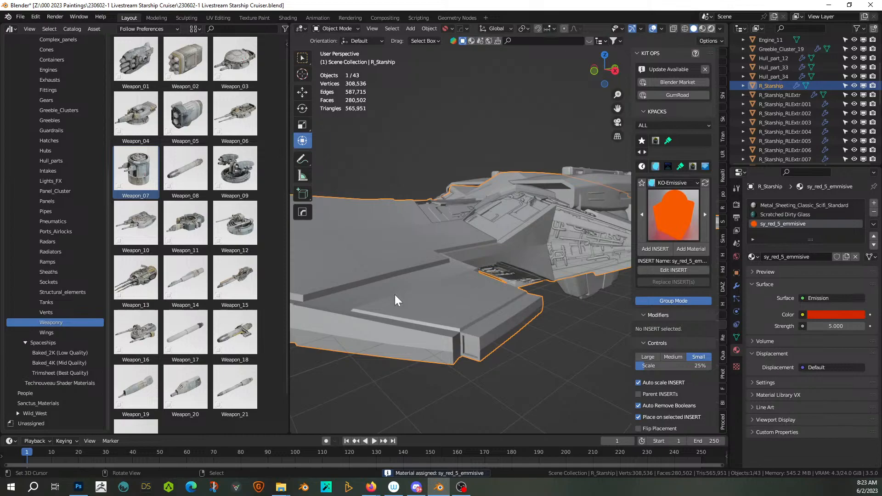
- Switch to rendered shading and set the red emission material's strength to 15
{"action": "key", "text": "shift+z"}
{"action": "scroll", "coordinate": [395, 295], "scroll_direction": "down", "scroll_amount": 7}
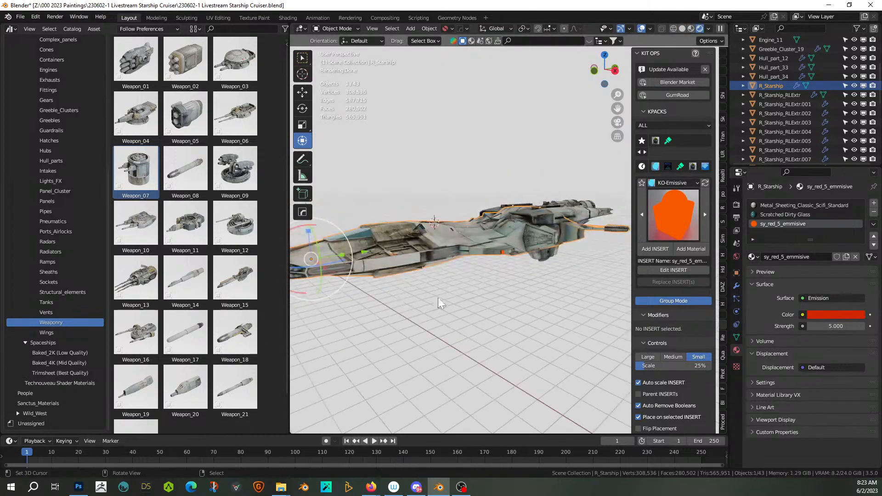
{"action": "key", "text": "Return"}
- Select the six upper nose faces on one half of the hull and unwrap them with Cube Projection
{"action": "middle_click_drag", "start_coordinate": [602, 263], "coordinate": [579, 299]}
{"action": "scroll", "coordinate": [538, 229], "scroll_direction": "up", "scroll_amount": 5}
{"action": "mouse_move", "coordinate": [525, 291]}
{"action": "middle_mouse_down"}
{"action": "mouse_move", "coordinate": [546, 285]}
{"action": "mouse_move", "coordinate": [539, 285]}
{"action": "middle_mouse_up"}
{"action": "middle_click_drag", "start_coordinate": [462, 315], "coordinate": [520, 321], "text": "shift"}
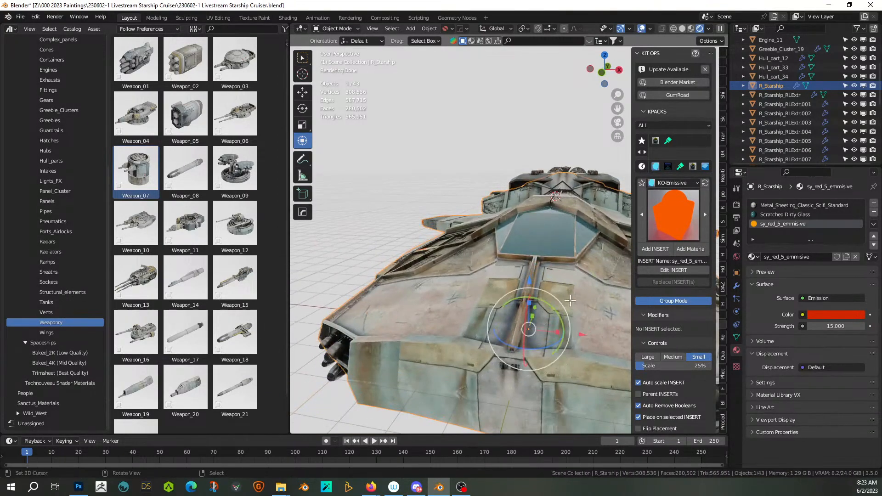
{"action": "key", "text": "Tab"}
{"action": "middle_click_drag", "start_coordinate": [570, 300], "coordinate": [548, 289]}
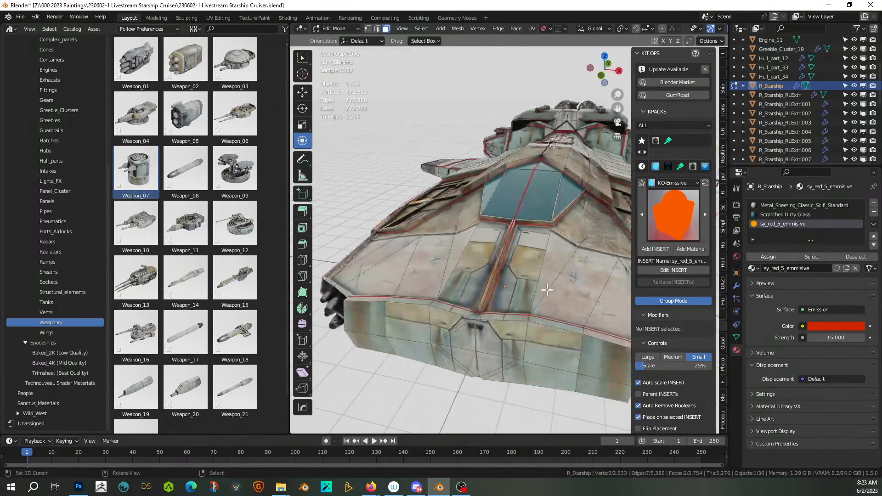
{"action": "left_click", "coordinate": [523, 284]}
{"action": "left_click", "coordinate": [556, 262], "text": "shift"}
{"action": "left_click", "coordinate": [585, 290], "text": "shift"}
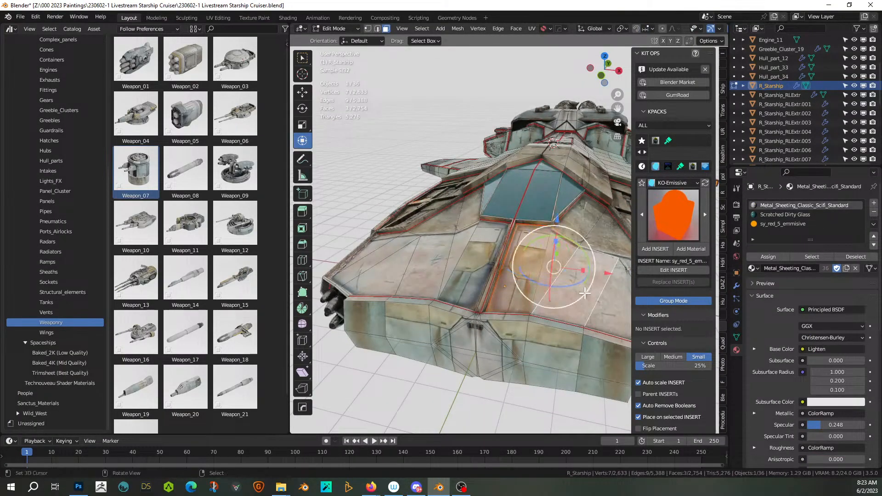
{"action": "scroll", "coordinate": [586, 289], "scroll_direction": "down", "scroll_amount": 2}
{"action": "left_click", "coordinate": [591, 271], "text": "shift"}
{"action": "left_click", "coordinate": [610, 271], "text": "shift"}
{"action": "left_click", "coordinate": [574, 281], "text": "shift"}
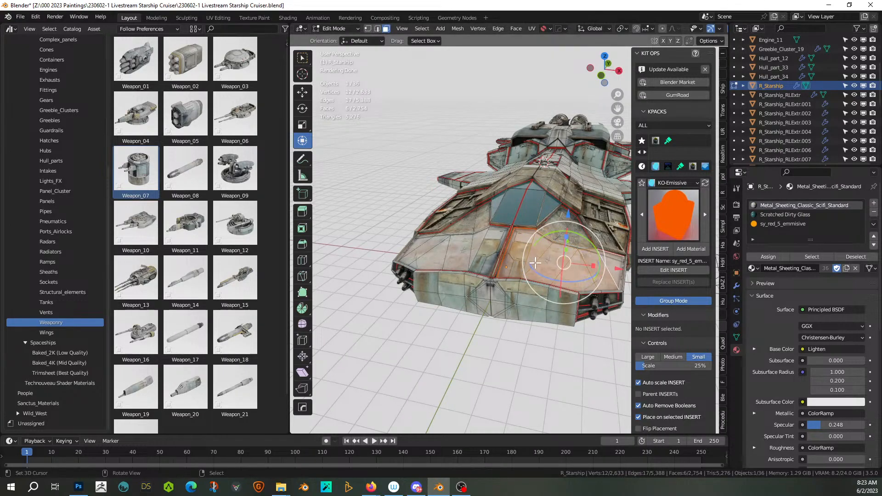
{"action": "key", "text": "u"}
{"action": "left_click", "coordinate": [536, 263]}
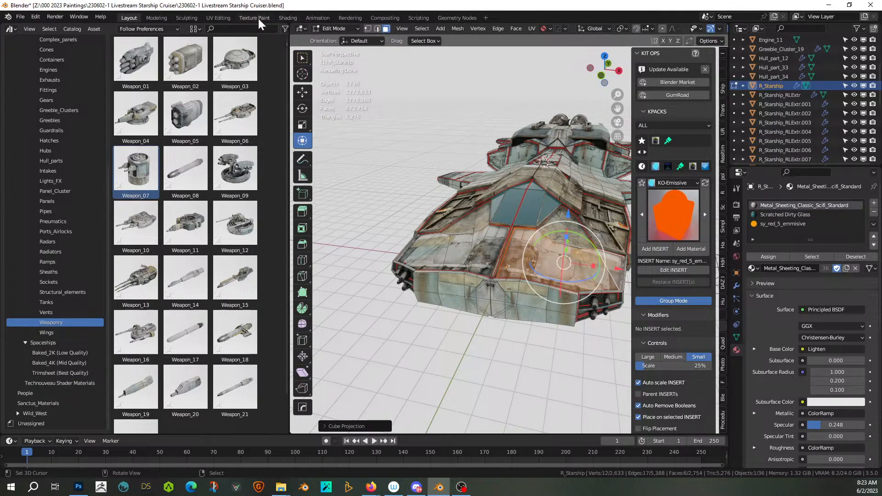
- In the UV Editing workspace, shrink the faces' UVs onto the dark grey texture panel and show the 3D view in rendered shading
{"action": "left_click", "coordinate": [222, 18]}
{"action": "key", "text": "Home"}
{"action": "key", "text": "a"}
{"action": "key", "text": "s"}
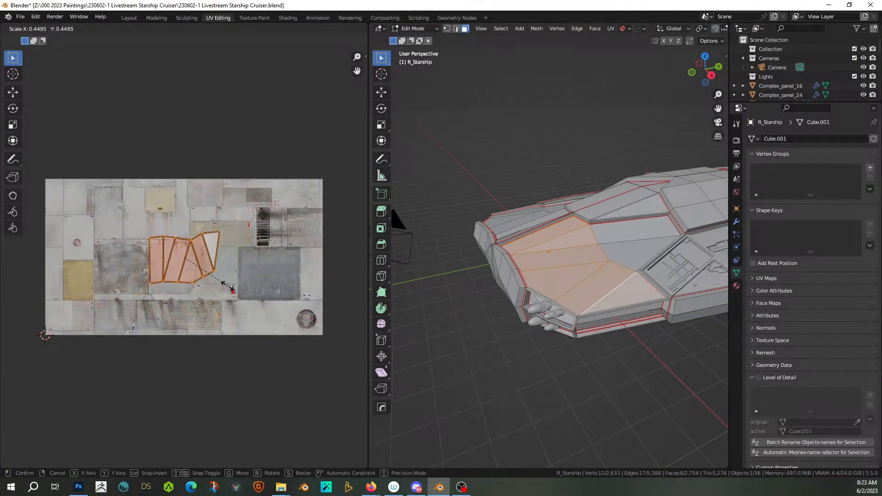
{"action": "left_click", "coordinate": [219, 278]}
{"action": "key", "text": "g"}
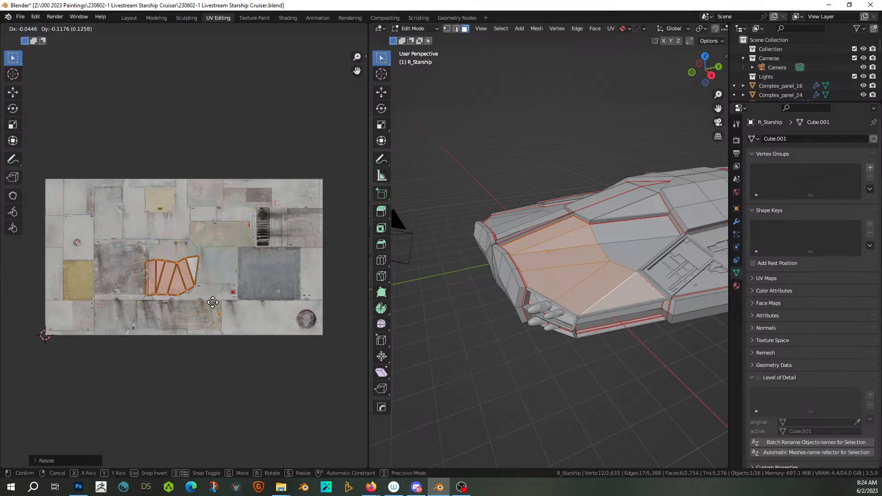
{"action": "left_click", "coordinate": [312, 302]}
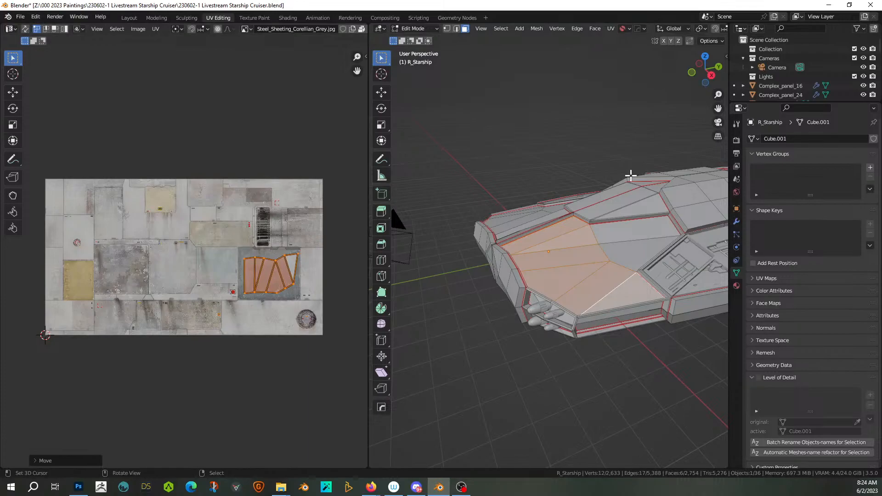
{"action": "key", "text": "z"}
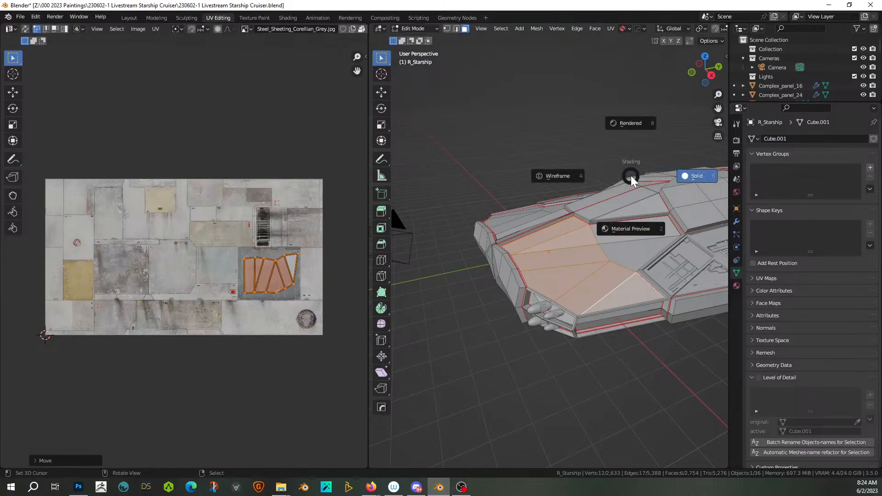
{"action": "key", "text": "8"}
{"action": "middle_click_drag", "start_coordinate": [569, 148], "coordinate": [548, 183]}
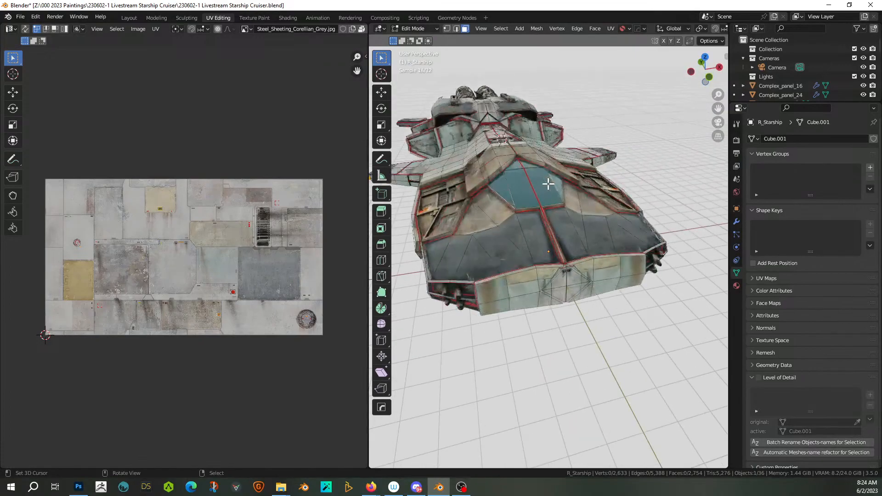
- Reselect the six upper nose faces, shrink their UVs and move them onto the stained strip along the texture's lower edge
{"action": "left_click", "coordinate": [576, 204]}
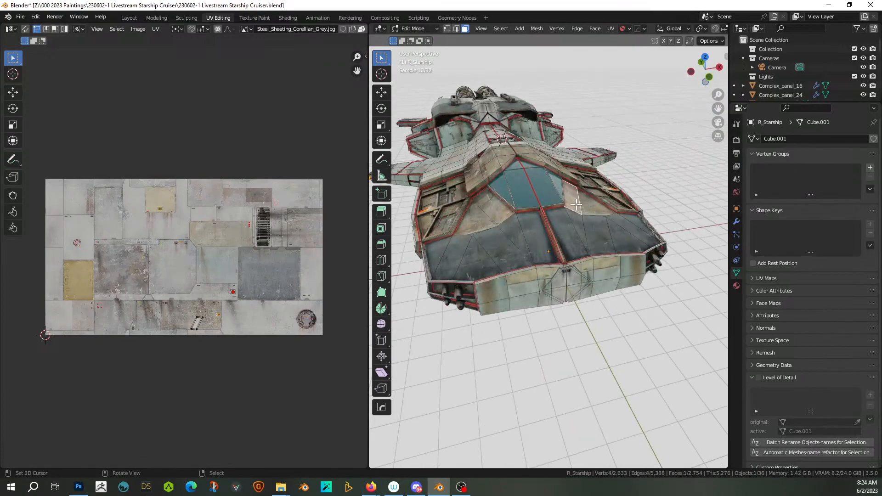
{"action": "left_click", "coordinate": [572, 230], "text": "shift"}
{"action": "left_click", "coordinate": [599, 227], "text": "shift"}
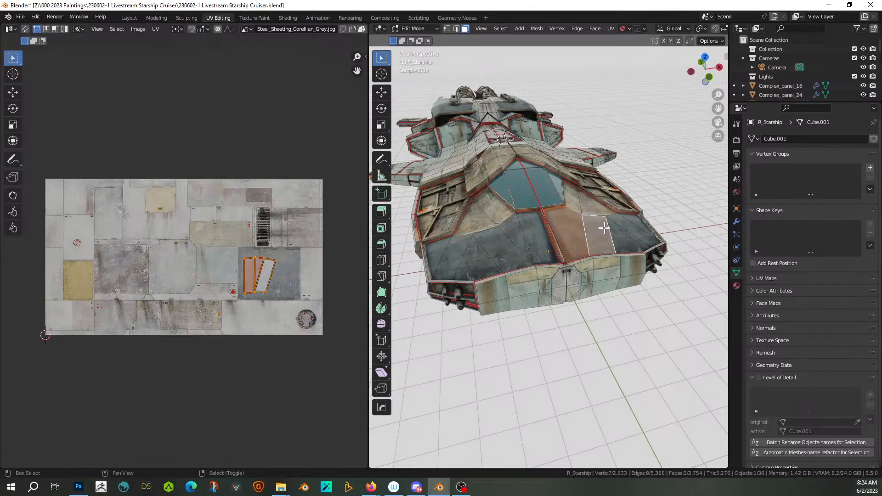
{"action": "left_click", "coordinate": [617, 232], "text": "shift"}
{"action": "left_click", "coordinate": [626, 222], "text": "shift"}
{"action": "left_click", "coordinate": [638, 230], "text": "shift"}
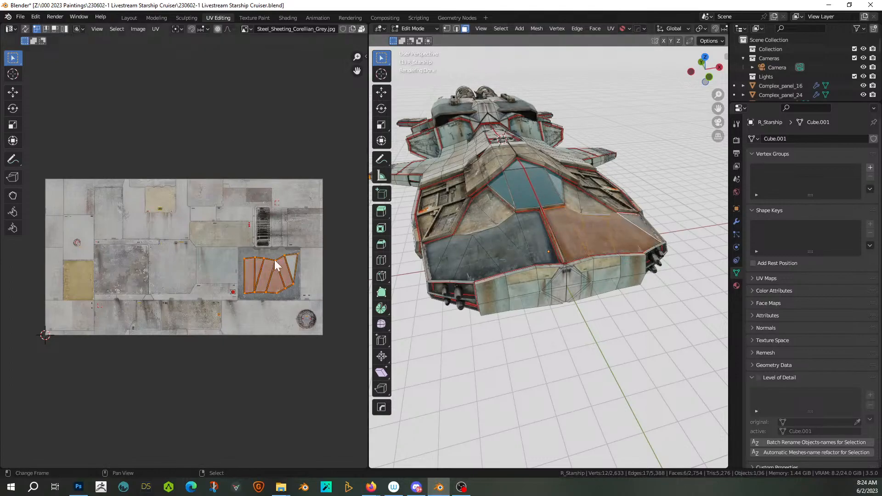
{"action": "key", "text": "s"}
{"action": "left_click", "coordinate": [294, 286]}
{"action": "key", "text": "g"}
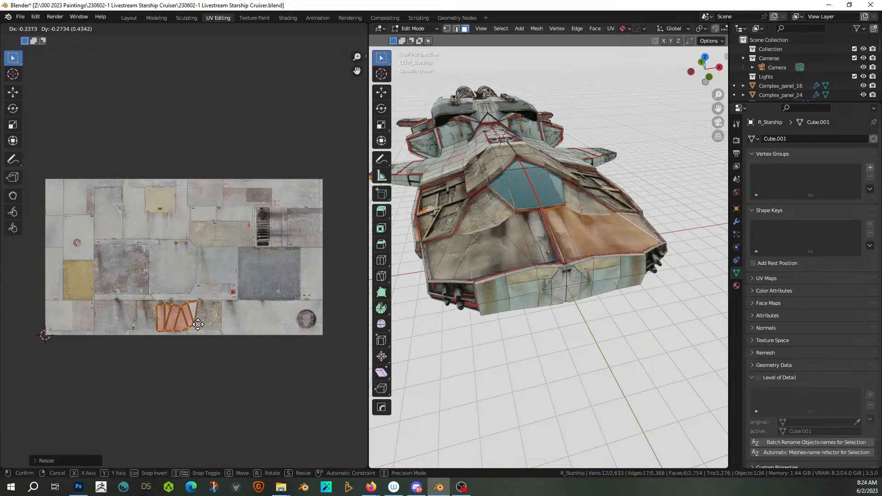
{"action": "left_click", "coordinate": [214, 331]}
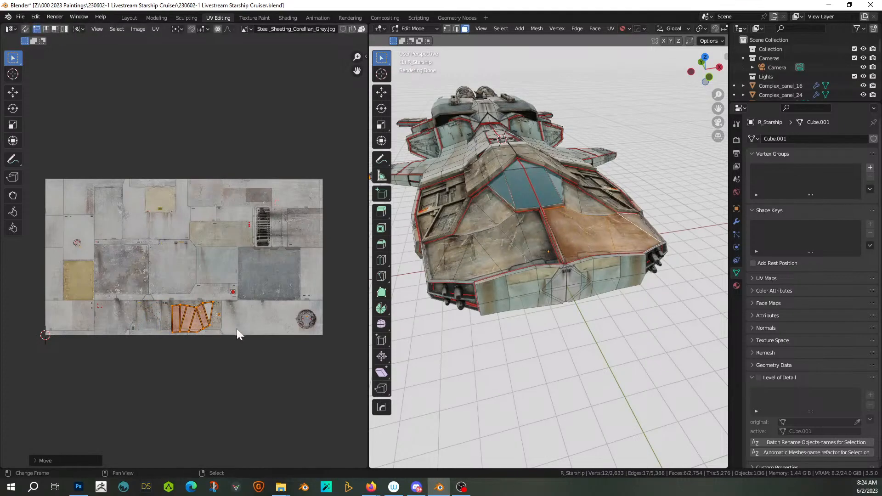
- Leave Edit Mode and examine the retextured upper nose from several angles, near and far
{"action": "key", "text": "Tab"}
{"action": "middle_click_drag", "start_coordinate": [620, 273], "coordinate": [660, 275]}
{"action": "scroll", "coordinate": [625, 301], "scroll_direction": "down", "scroll_amount": 3}
{"action": "scroll", "coordinate": [583, 316], "scroll_direction": "up", "scroll_amount": 3}
{"action": "middle_click_drag", "start_coordinate": [583, 316], "coordinate": [579, 335]}
{"action": "scroll", "coordinate": [579, 334], "scroll_direction": "up", "scroll_amount": 3}
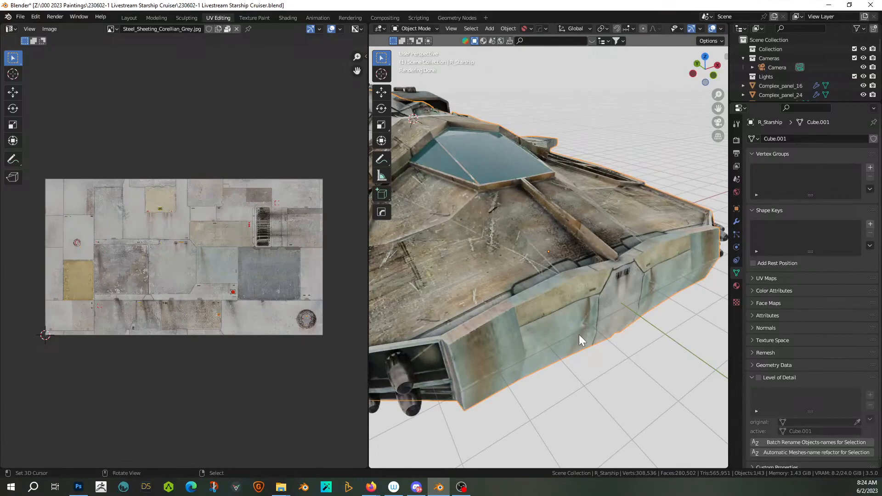
{"action": "scroll", "coordinate": [578, 335], "scroll_direction": "down", "scroll_amount": 3}
{"action": "middle_click_drag", "start_coordinate": [583, 331], "coordinate": [539, 321]}
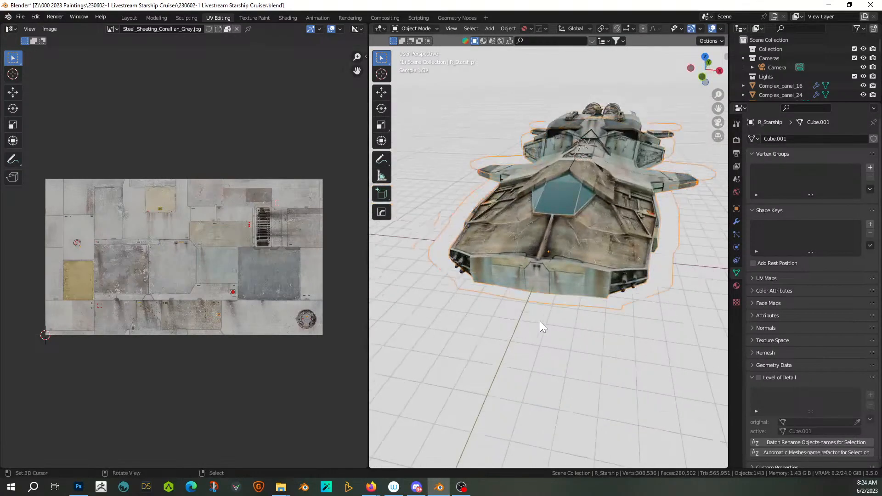
{"action": "scroll", "coordinate": [541, 325], "scroll_direction": "up", "scroll_amount": 3}
- Select all front-end faces on one half of the nose and move their UVs down to the texture's lower strip
{"action": "key", "text": "Tab"}
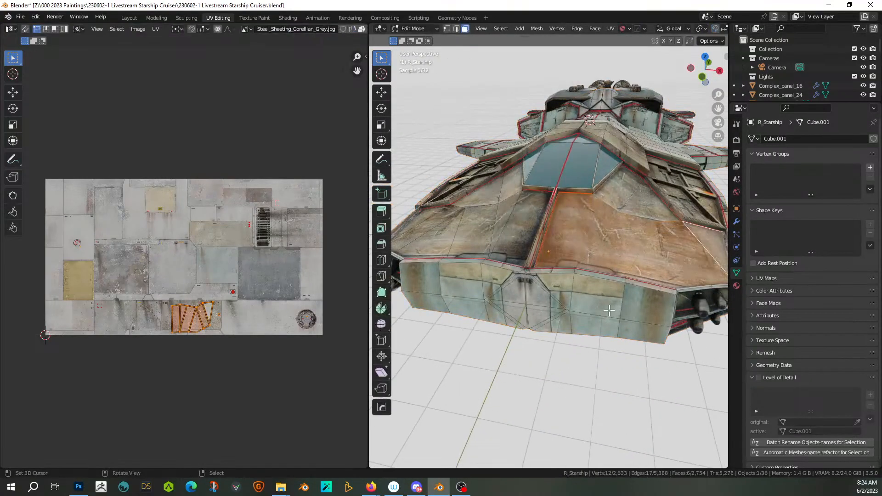
{"action": "left_click", "coordinate": [640, 310]}
{"action": "left_click", "coordinate": [569, 285], "text": "ctrl"}
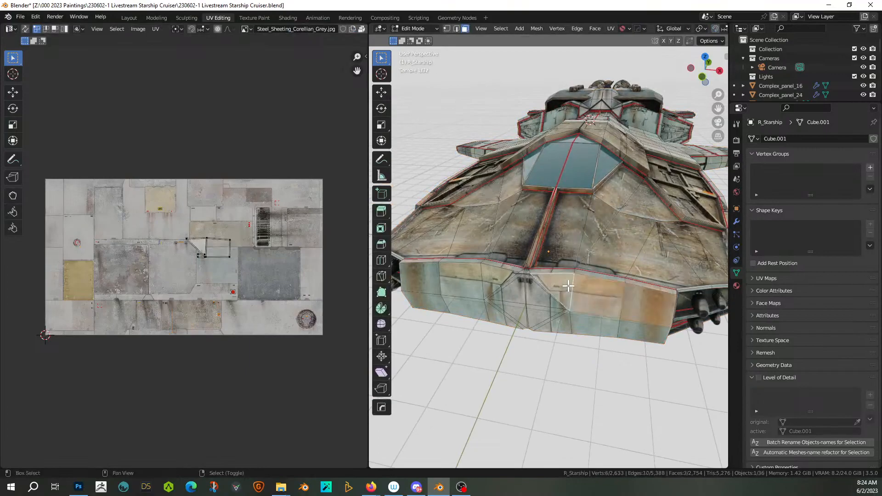
{"action": "left_click", "coordinate": [536, 289], "text": "shift"}
{"action": "left_click", "coordinate": [545, 317], "text": "shift"}
{"action": "left_click", "coordinate": [559, 321], "text": "shift"}
{"action": "left_click", "coordinate": [592, 324], "text": "shift"}
{"action": "left_click", "coordinate": [635, 328], "text": "shift"}
{"action": "key", "text": "ctrl+KP_Add"}
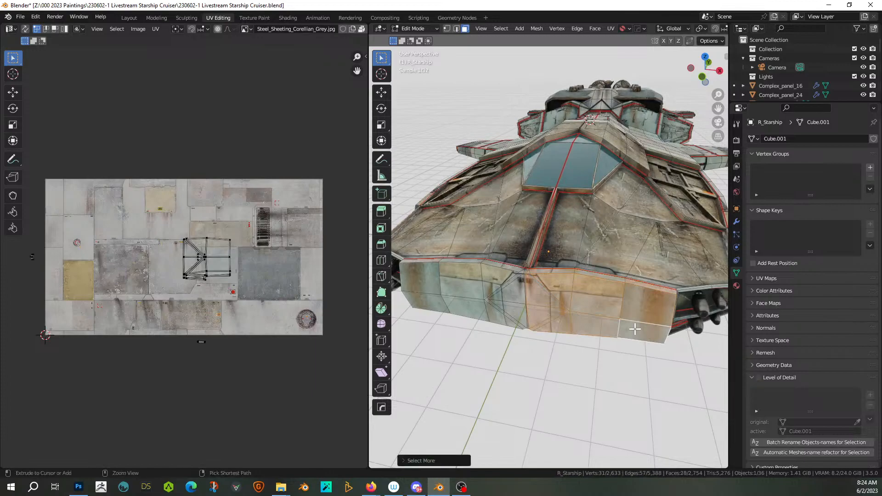
{"action": "key", "text": "a"}
{"action": "key", "text": "g"}
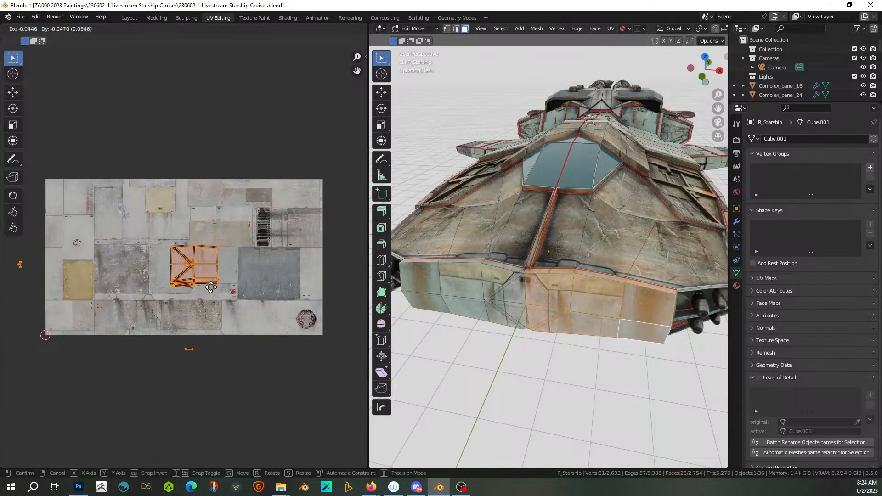
{"action": "left_click", "coordinate": [232, 347]}
- Shrink the front-end faces' UVs and position and rescale them within the stained area of the lower strip
{"action": "key", "text": "s"}
{"action": "left_click", "coordinate": [165, 330]}
{"action": "key", "text": "g"}
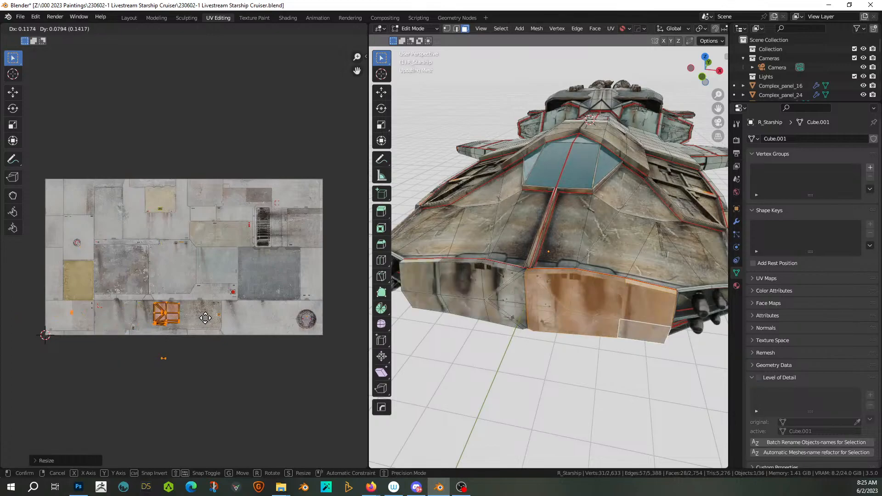
{"action": "left_click", "coordinate": [222, 321]}
{"action": "key", "text": "s"}
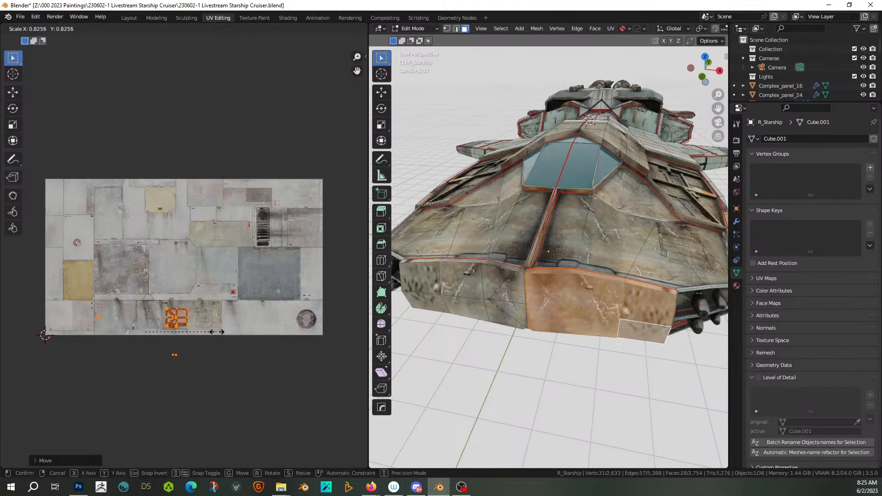
{"action": "left_click", "coordinate": [234, 333]}
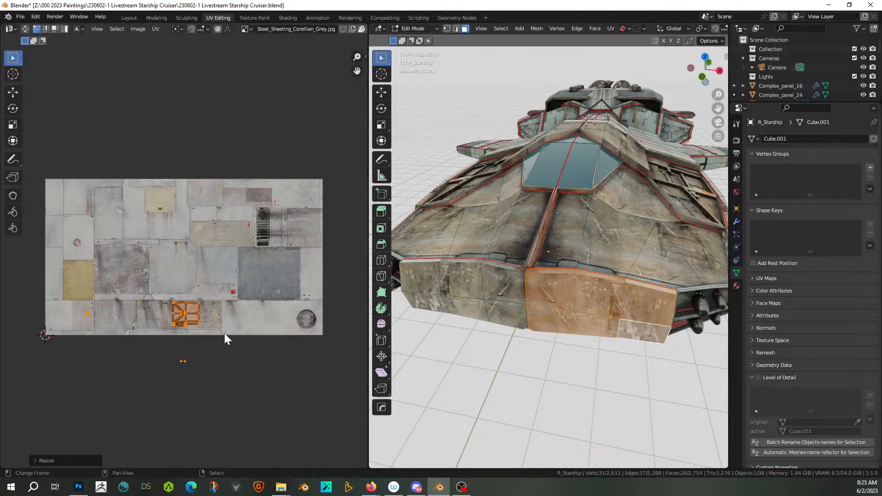
- Move the two small stray UV islands of the front end onto the stained area beside the main island
{"action": "left_click", "coordinate": [237, 388]}
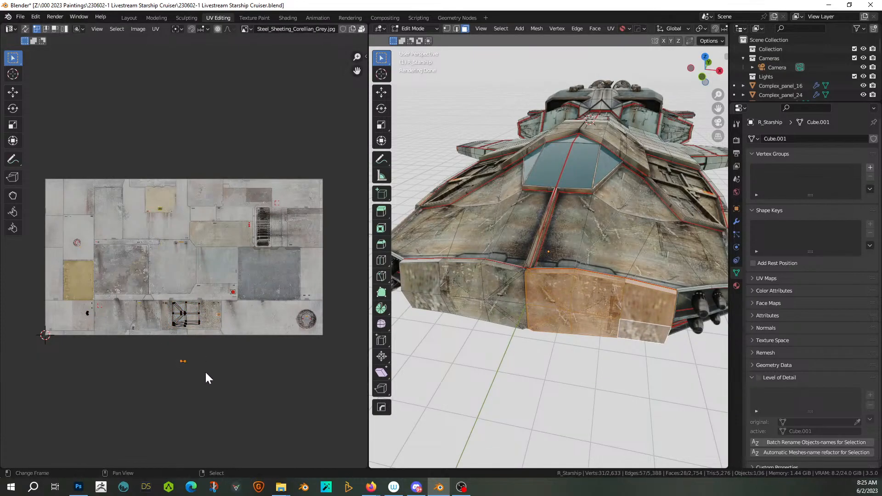
{"action": "key", "text": "g"}
{"action": "left_click", "coordinate": [235, 323]}
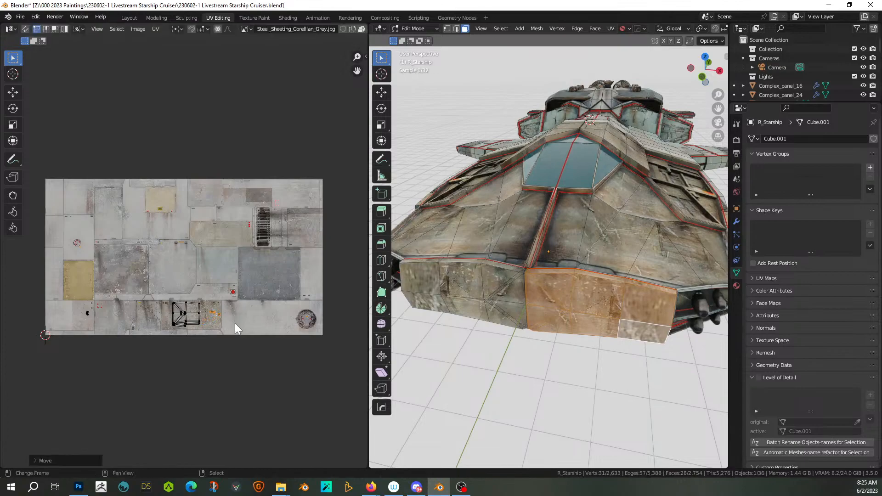
{"action": "left_click_drag", "start_coordinate": [77, 301], "coordinate": [105, 335]}
{"action": "key", "text": "g"}
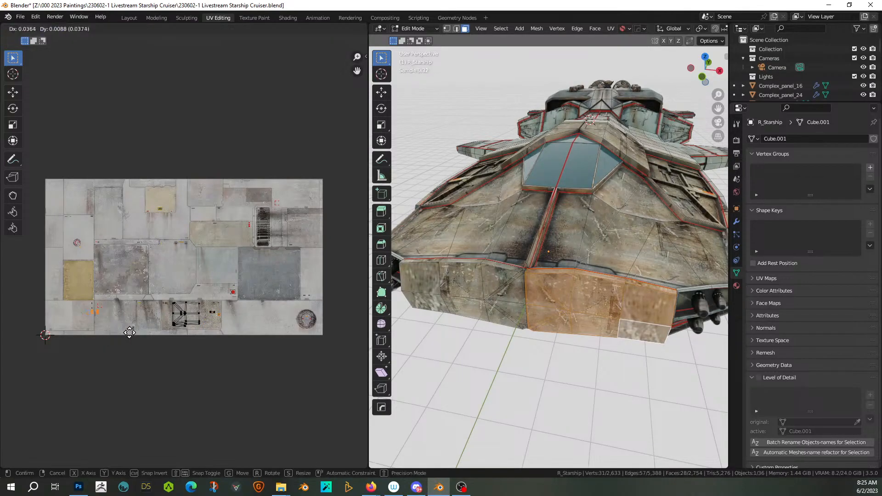
{"action": "left_click", "coordinate": [209, 331]}
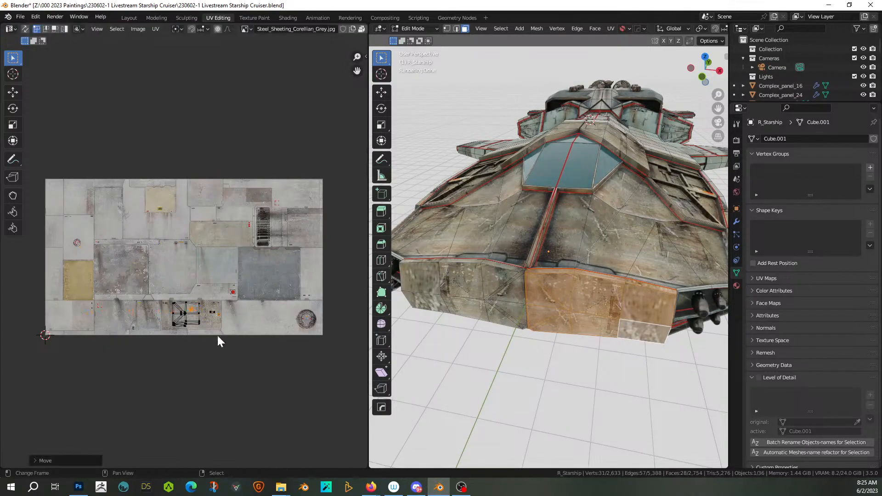
- Select the six large nose faces on one half of the hull's underside and unwrap them with Cube Projection
{"action": "left_click", "coordinate": [549, 375]}
{"action": "scroll", "coordinate": [532, 336], "scroll_direction": "down", "scroll_amount": 3}
{"action": "middle_click_drag", "start_coordinate": [532, 336], "coordinate": [548, 289]}
{"action": "scroll", "coordinate": [534, 348], "scroll_direction": "down", "scroll_amount": 2}
{"action": "middle_click_drag", "start_coordinate": [633, 295], "coordinate": [575, 295]}
{"action": "middle_click_drag", "start_coordinate": [580, 258], "coordinate": [562, 254]}
{"action": "left_click", "coordinate": [562, 255]}
{"action": "left_click", "coordinate": [589, 259], "text": "shift"}
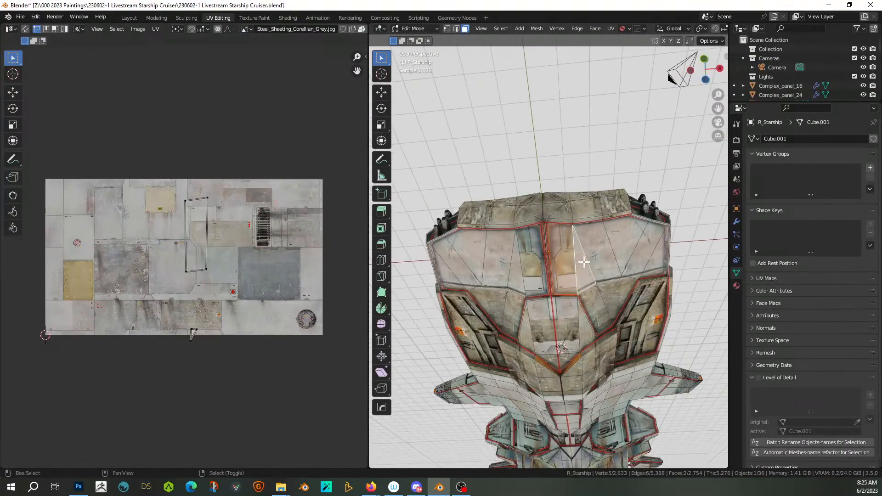
{"action": "left_click", "coordinate": [597, 248], "text": "shift"}
{"action": "left_click", "coordinate": [634, 240], "text": "shift"}
{"action": "left_click", "coordinate": [642, 246], "text": "shift"}
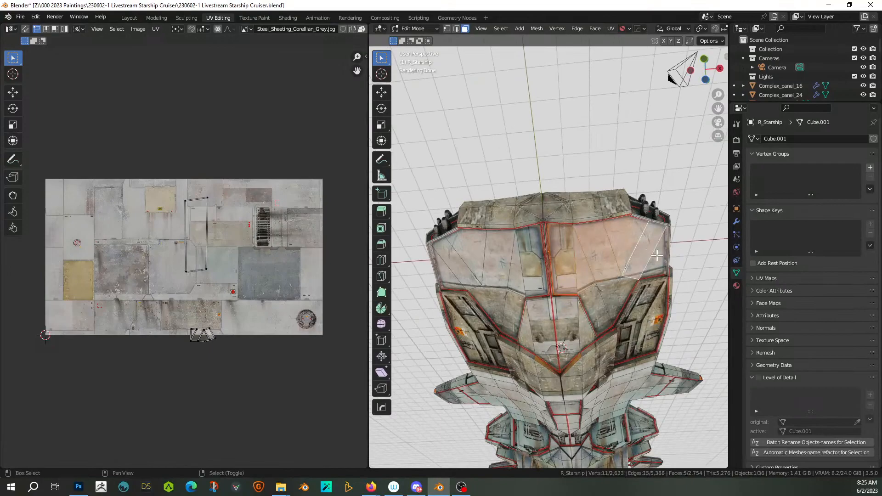
{"action": "left_click", "coordinate": [656, 256], "text": "shift"}
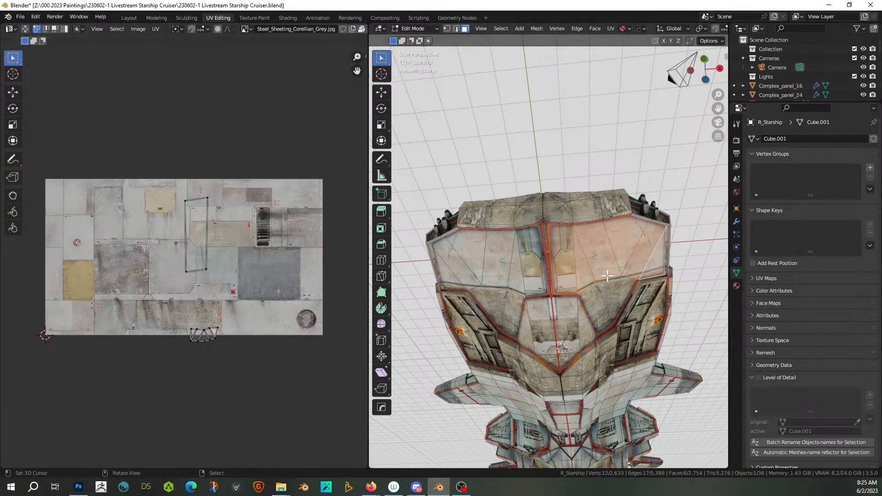
{"action": "key", "text": "u"}
{"action": "left_click", "coordinate": [609, 255]}
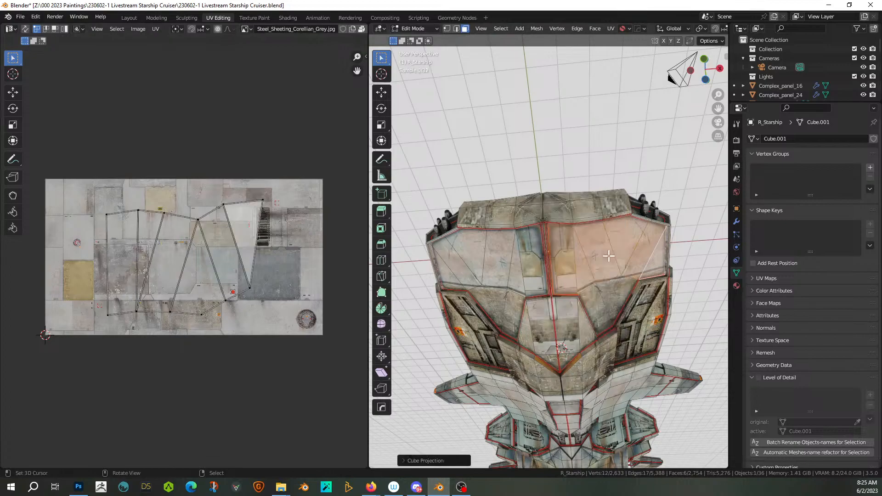
- Shrink the underside faces' UVs and move them onto the stained area of the texture's lower strip
{"action": "key", "text": "s"}
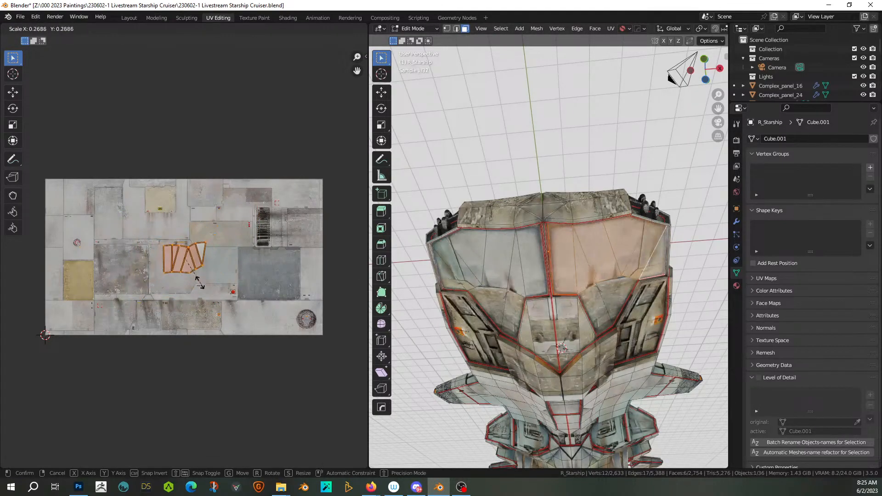
{"action": "left_click", "coordinate": [195, 278]}
{"action": "key", "text": "g"}
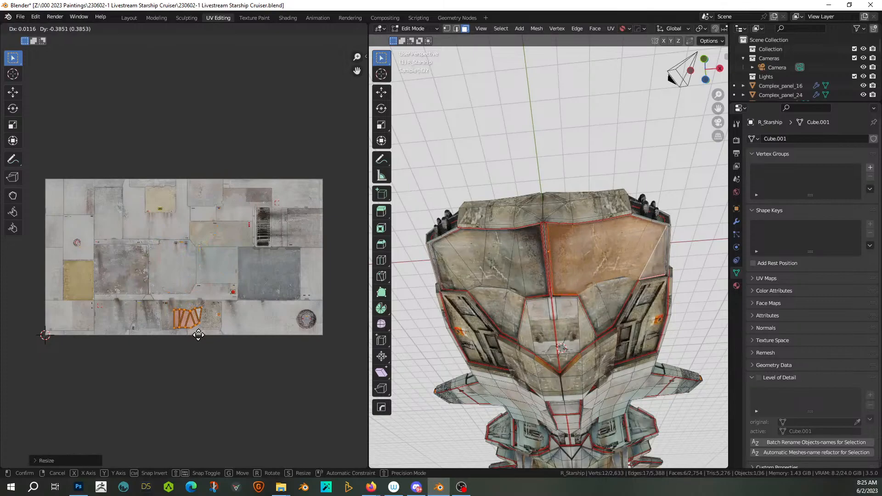
{"action": "left_click", "coordinate": [194, 334]}
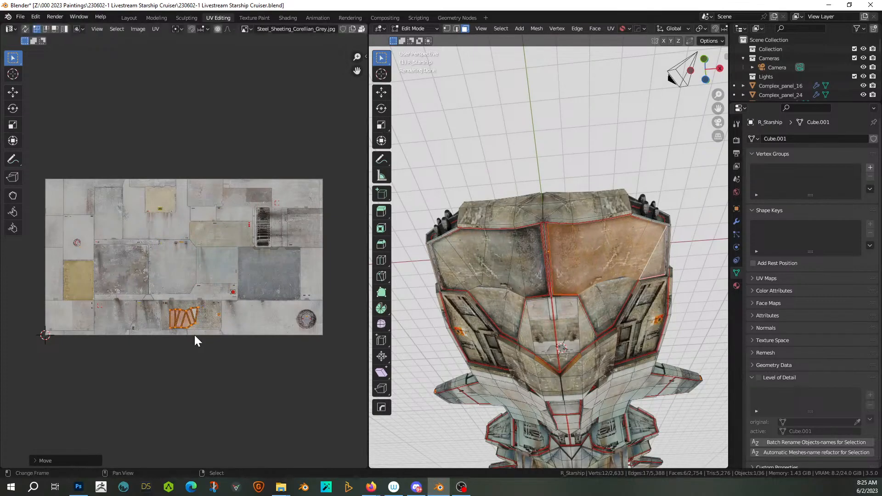
- Select all faces of the starship hull and unwrap them again with Cube Projection
{"action": "key", "text": "alt+a"}
{"action": "scroll", "coordinate": [651, 169], "scroll_direction": "down", "scroll_amount": 6}
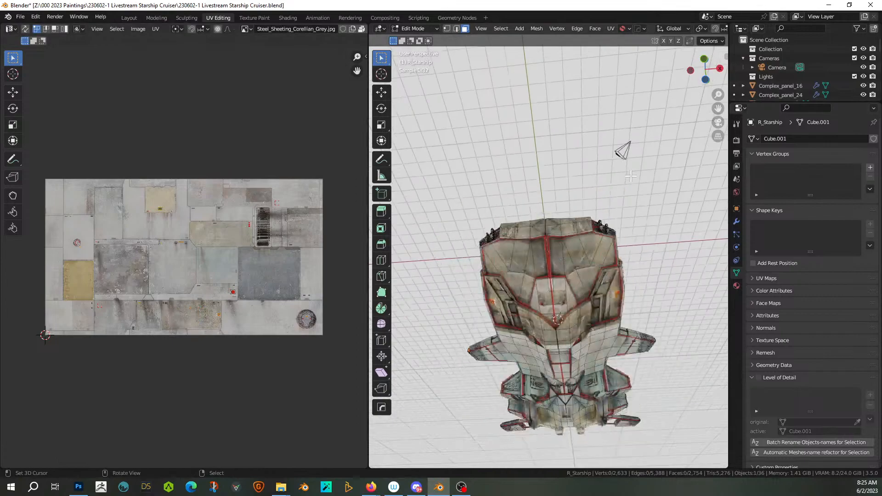
{"action": "middle_click_drag", "start_coordinate": [615, 168], "coordinate": [516, 354]}
{"action": "key", "text": "Tab"}
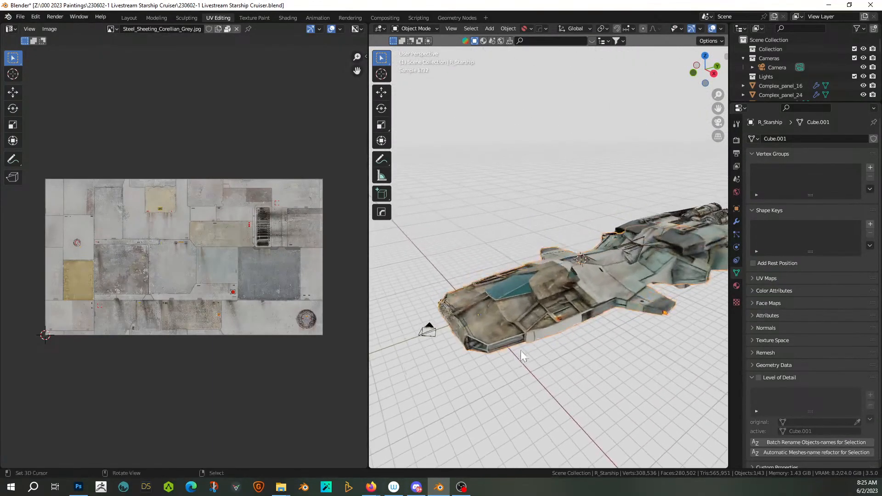
{"action": "key", "text": "Tab"}
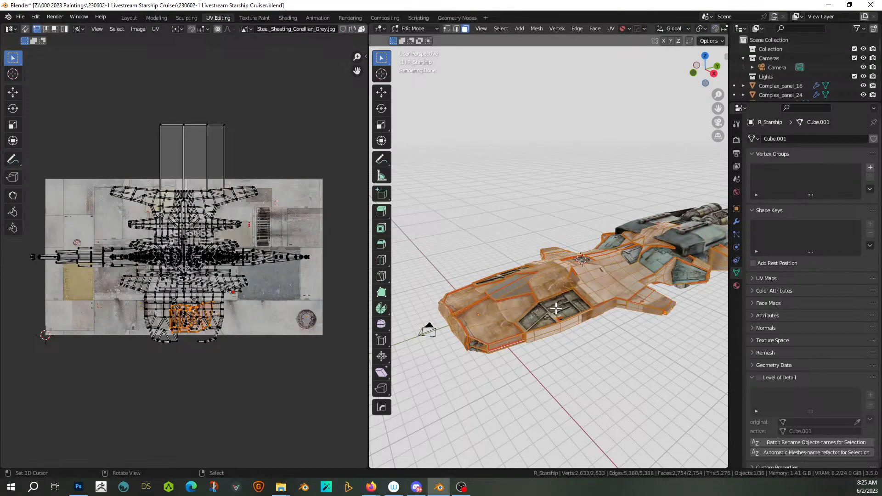
{"action": "key", "text": "u"}
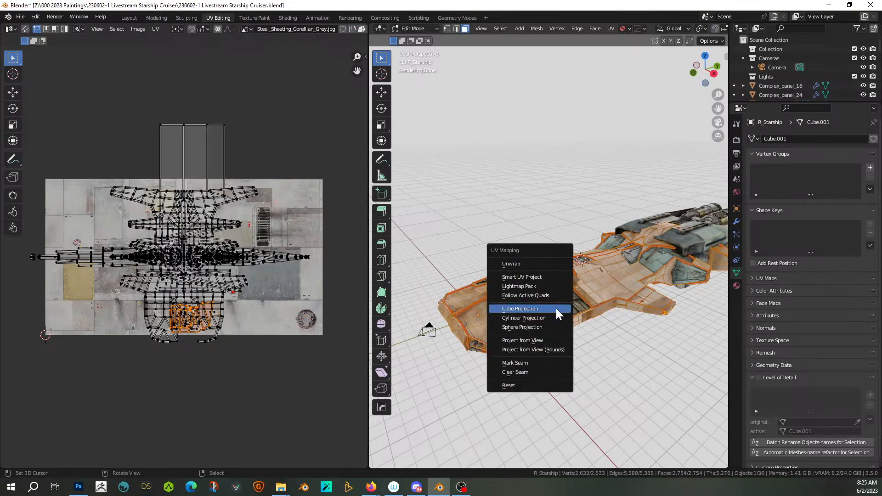
{"action": "left_click", "coordinate": [555, 308]}
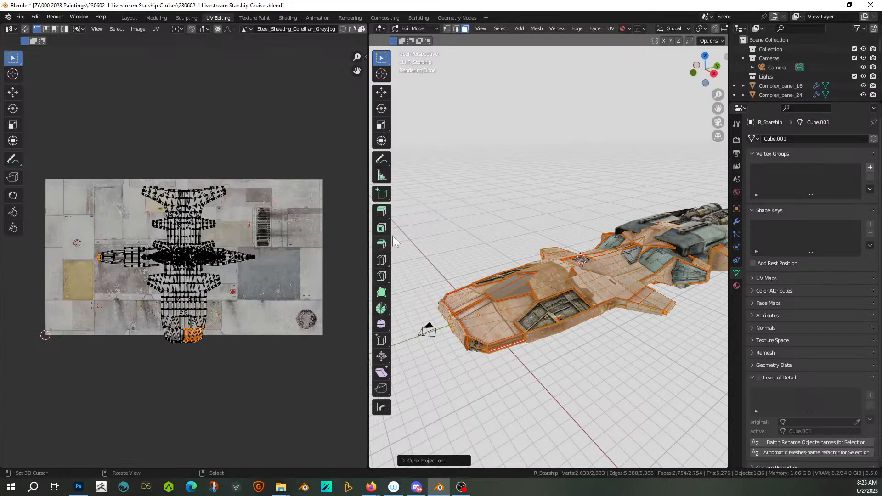
{"action": "middle_click_drag", "start_coordinate": [522, 185], "coordinate": [564, 239]}
{"action": "key", "text": "Tab"}
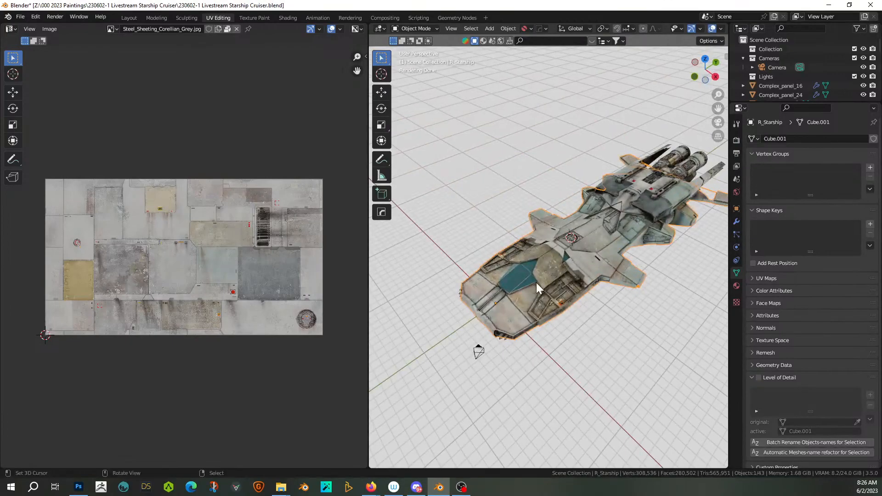
- With X-ray on in top view, select only the forward hull section containing the cockpit window and side recesses, through both sides
{"action": "key", "text": "Tab"}
{"action": "key", "text": "KP_7"}
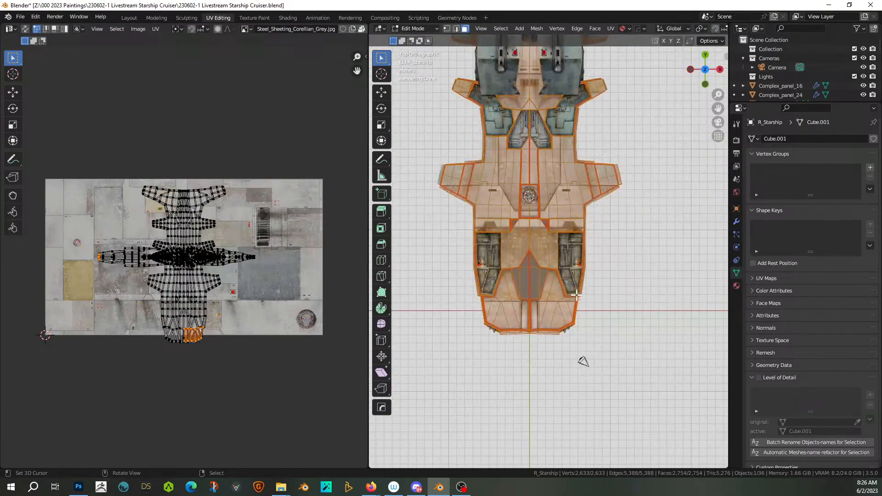
{"action": "left_click", "coordinate": [627, 279]}
{"action": "key", "text": "alt+z"}
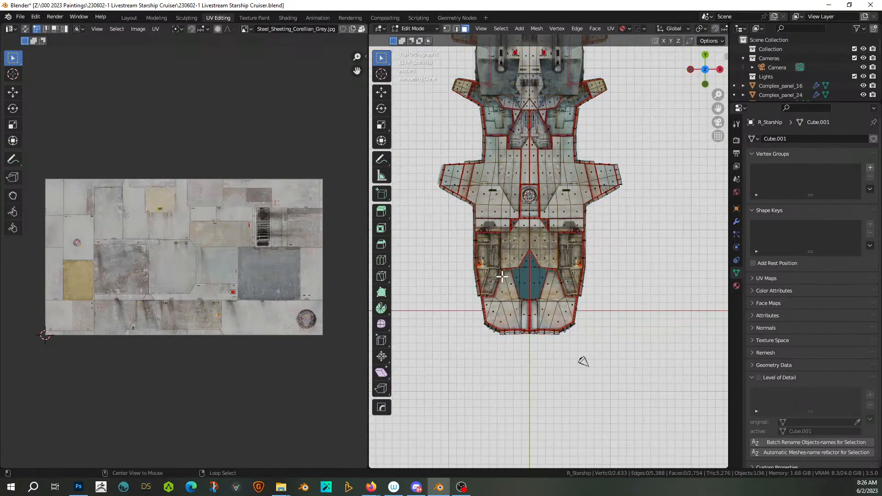
{"action": "key", "text": "b"}
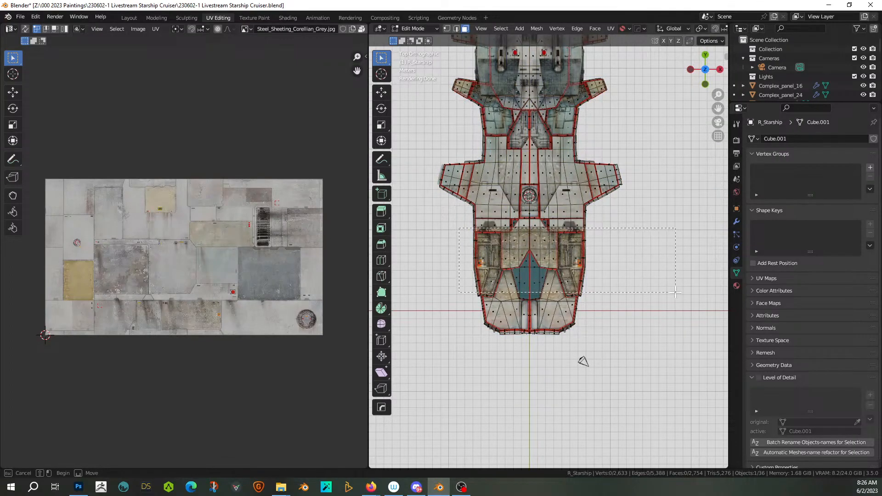
{"action": "left_click_drag", "start_coordinate": [676, 300], "coordinate": [676, 299]}
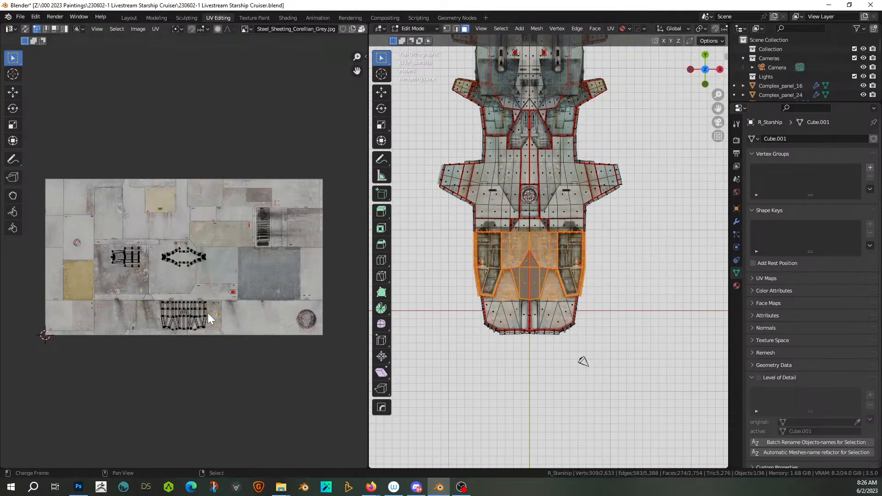
- Move the forward section's large UV island from the stained lower strip onto the clean grey panel at the texture's centre
{"action": "left_click_drag", "start_coordinate": [242, 342], "coordinate": [242, 342]}
{"action": "key", "text": "g"}
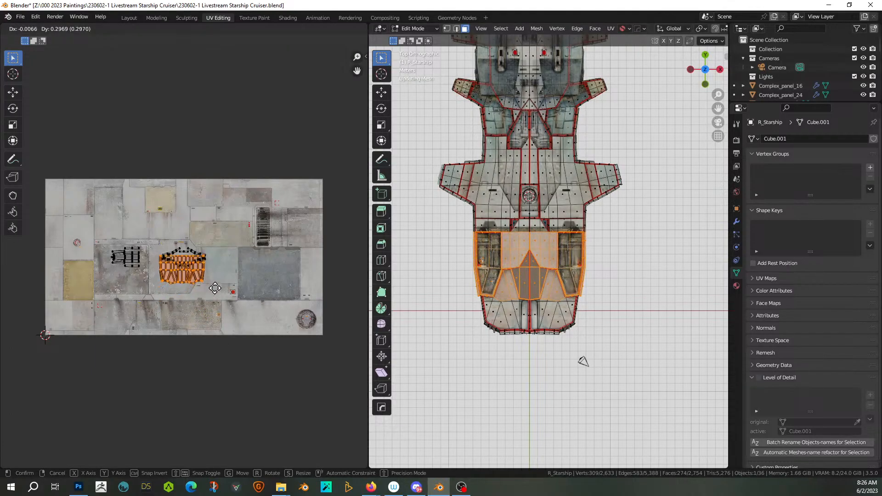
{"action": "left_click", "coordinate": [218, 291]}
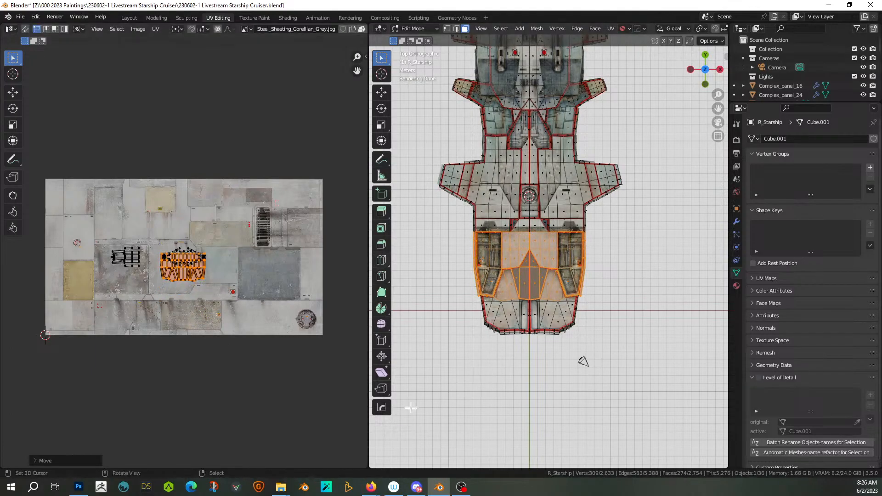
{"action": "key", "text": "Tab"}
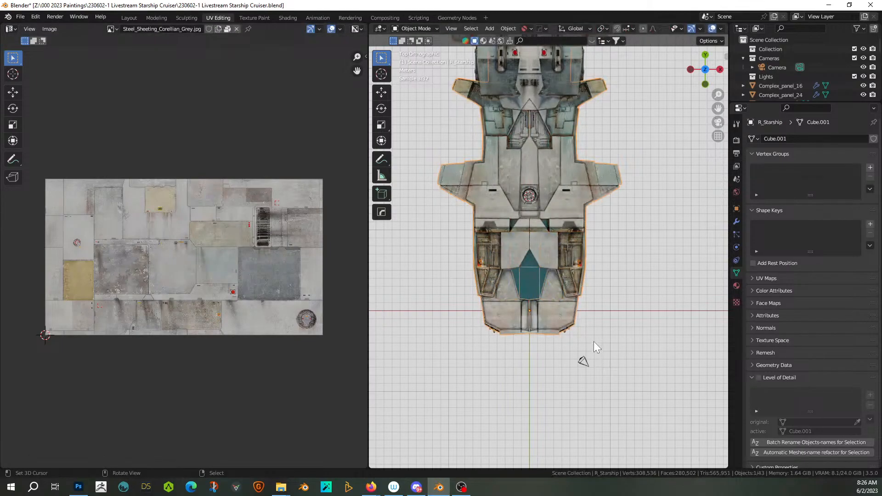
- With X-ray off, select both rows of faces along the side band below the recessed bay
{"action": "middle_click_drag", "start_coordinate": [577, 310], "coordinate": [499, 270]}
{"action": "scroll", "coordinate": [600, 285], "scroll_direction": "up", "scroll_amount": 2}
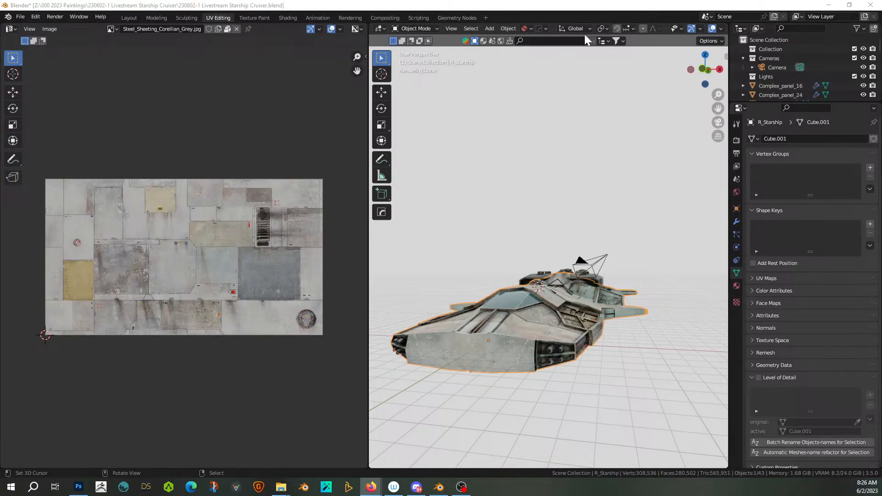
{"action": "middle_click_drag", "start_coordinate": [552, 383], "coordinate": [484, 365]}
{"action": "scroll", "coordinate": [583, 413], "scroll_direction": "up", "scroll_amount": 3}
{"action": "scroll", "coordinate": [585, 371], "scroll_direction": "up", "scroll_amount": 3}
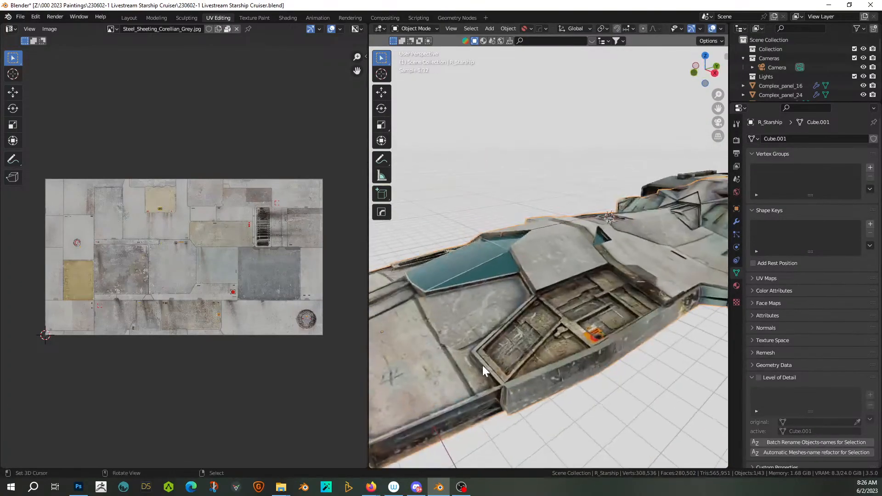
{"action": "scroll", "coordinate": [483, 365], "scroll_direction": "down", "scroll_amount": 2}
{"action": "middle_click_drag", "start_coordinate": [559, 340], "coordinate": [572, 322]}
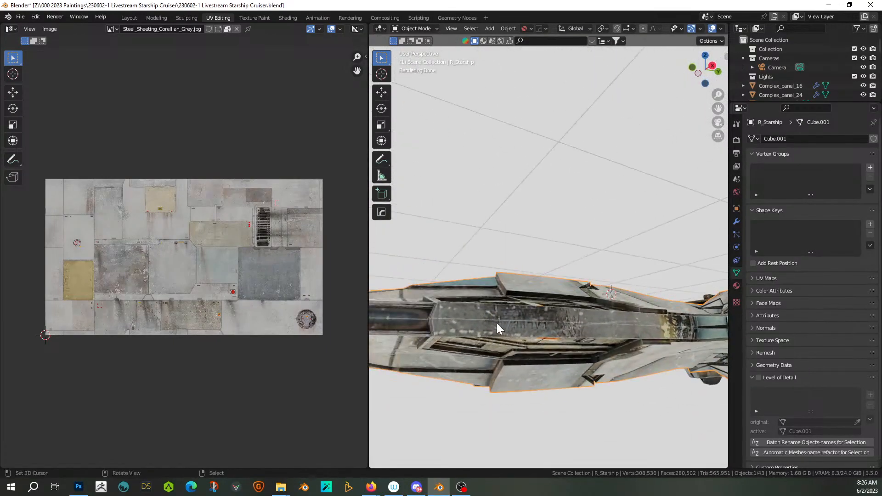
{"action": "key", "text": "Tab"}
{"action": "left_click", "coordinate": [483, 322]}
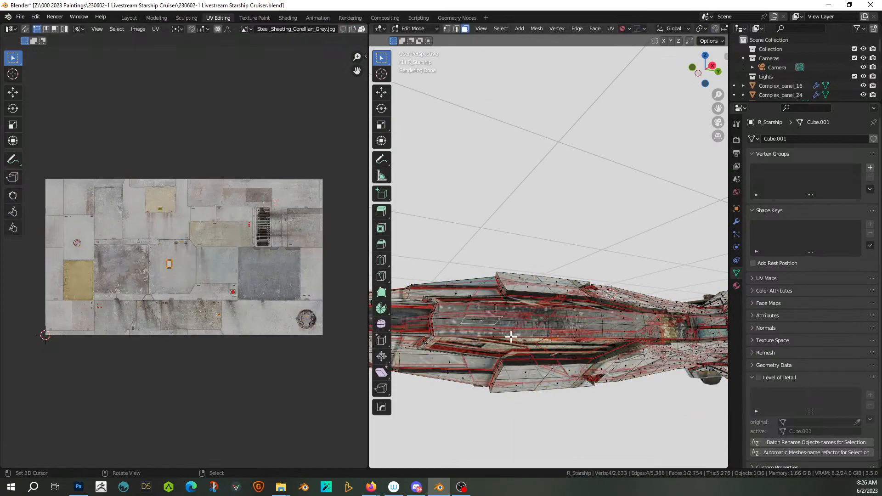
{"action": "key", "text": "alt+z"}
{"action": "right_click", "coordinate": [477, 325]}
{"action": "right_click", "coordinate": [483, 315], "text": "shift"}
{"action": "right_click", "coordinate": [586, 316], "text": "shift"}
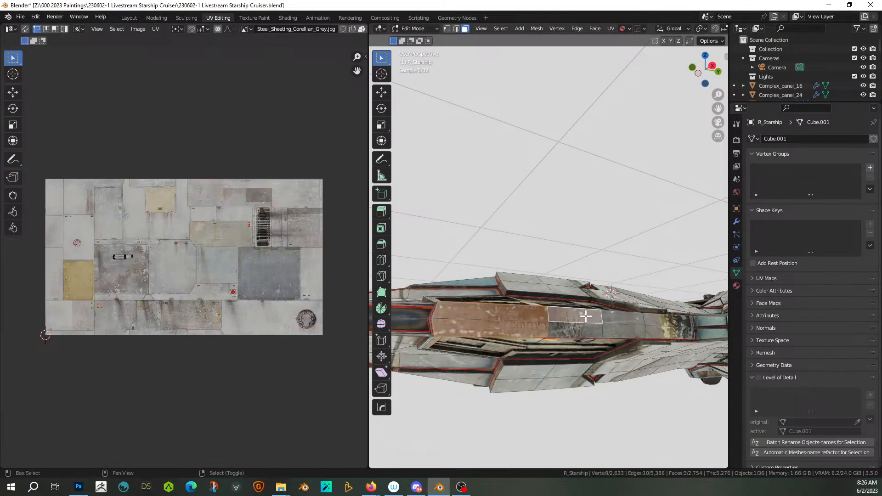
{"action": "right_click", "coordinate": [680, 322], "text": "ctrl"}
{"action": "right_click", "coordinate": [586, 331], "text": "ctrl"}
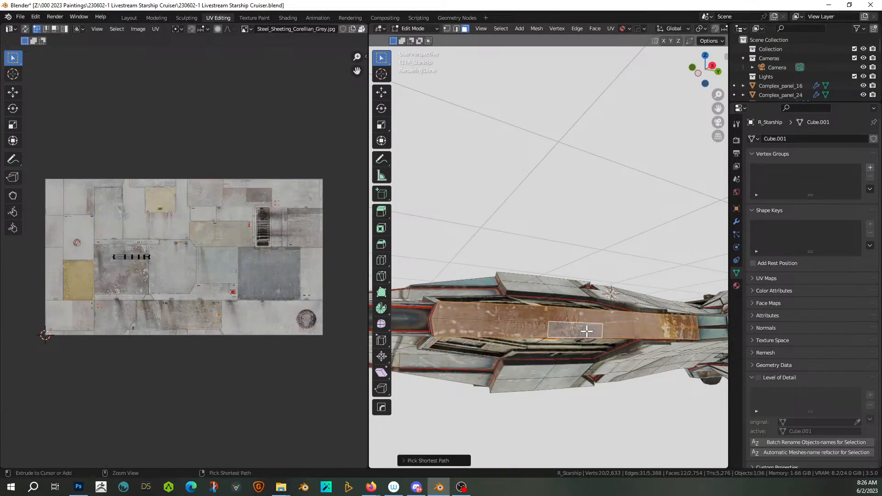
- Enlarge the side band's UVs and move them onto the clean light area of the texture's lower strip
{"action": "key", "text": "a"}
{"action": "key", "text": "g"}
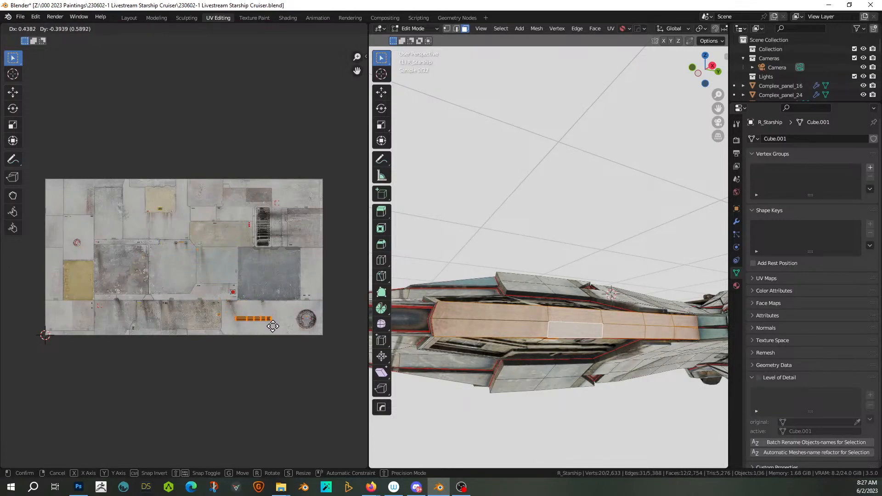
{"action": "left_click", "coordinate": [151, 265]}
{"action": "key", "text": "s"}
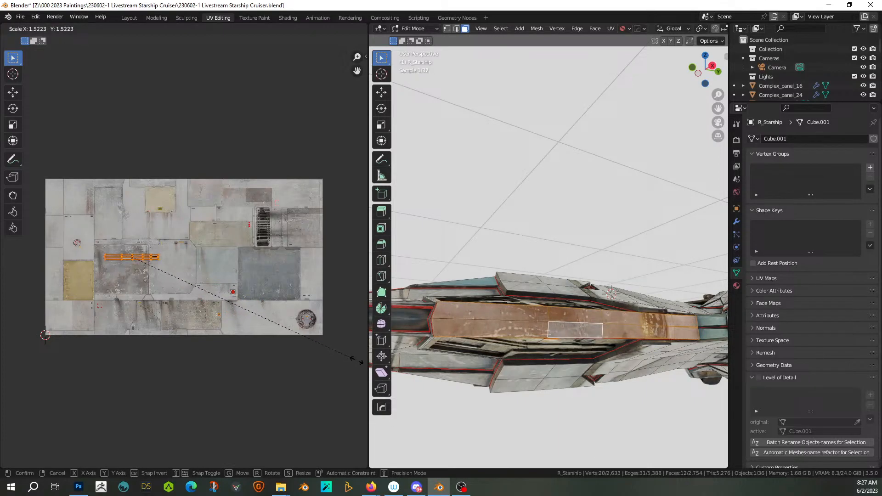
{"action": "left_click", "coordinate": [21, 357]}
{"action": "key", "text": "g"}
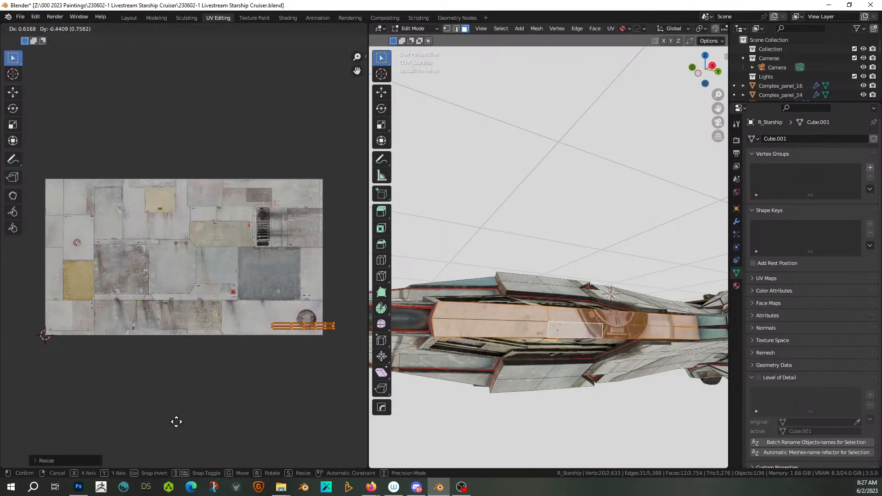
{"action": "left_click", "coordinate": [134, 424]}
{"action": "key", "text": "Tab"}
- Examine the remapped side band, underside and upper hull panels for remaining dark or mismatched texture areas
{"action": "middle_click_drag", "start_coordinate": [536, 196], "coordinate": [542, 224]}
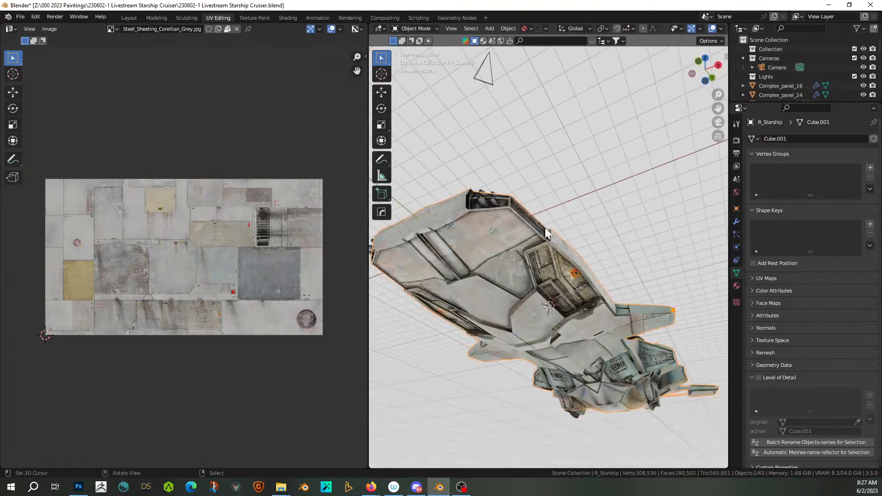
{"action": "middle_click_drag", "start_coordinate": [569, 272], "coordinate": [546, 313]}
{"action": "scroll", "coordinate": [545, 312], "scroll_direction": "up", "scroll_amount": 5}
{"action": "scroll", "coordinate": [544, 313], "scroll_direction": "down", "scroll_amount": 3}
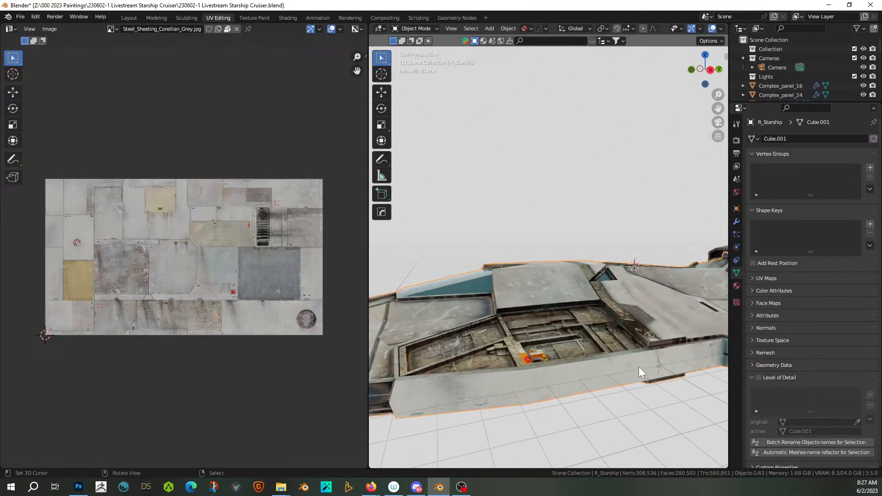
{"action": "middle_click_drag", "start_coordinate": [570, 375], "coordinate": [541, 398]}
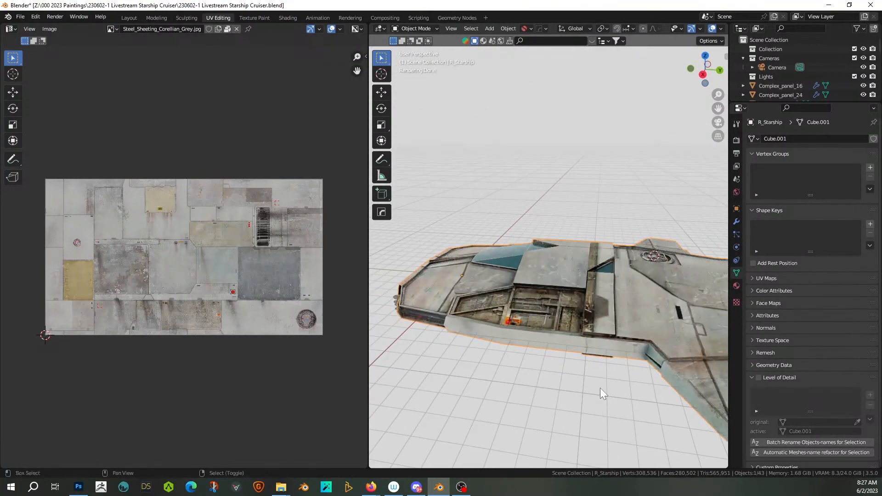
{"action": "scroll", "coordinate": [515, 395], "scroll_direction": "up", "scroll_amount": 5}
{"action": "middle_click_drag", "start_coordinate": [557, 360], "coordinate": [497, 301]}
{"action": "scroll", "coordinate": [615, 338], "scroll_direction": "down", "scroll_amount": 3}
{"action": "scroll", "coordinate": [615, 338], "scroll_direction": "up", "scroll_amount": 2}
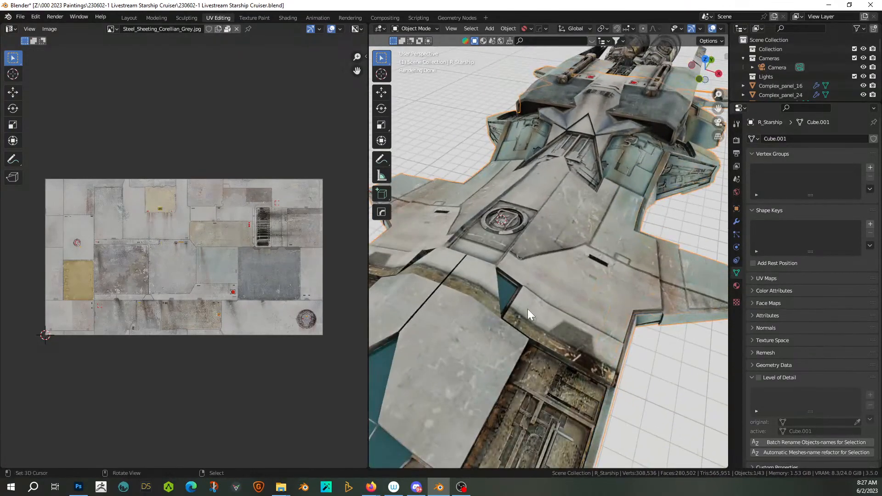
- Select the five stained faces of the upper cross band between the centre line and the hull side, behind the recessed bay
{"action": "key", "text": "Tab"}
{"action": "left_click", "coordinate": [517, 322]}
{"action": "left_click", "coordinate": [581, 355], "text": "shift"}
{"action": "left_click", "coordinate": [602, 357], "text": "shift"}
{"action": "left_click", "coordinate": [485, 299], "text": "shift"}
{"action": "left_click", "coordinate": [467, 275], "text": "shift"}
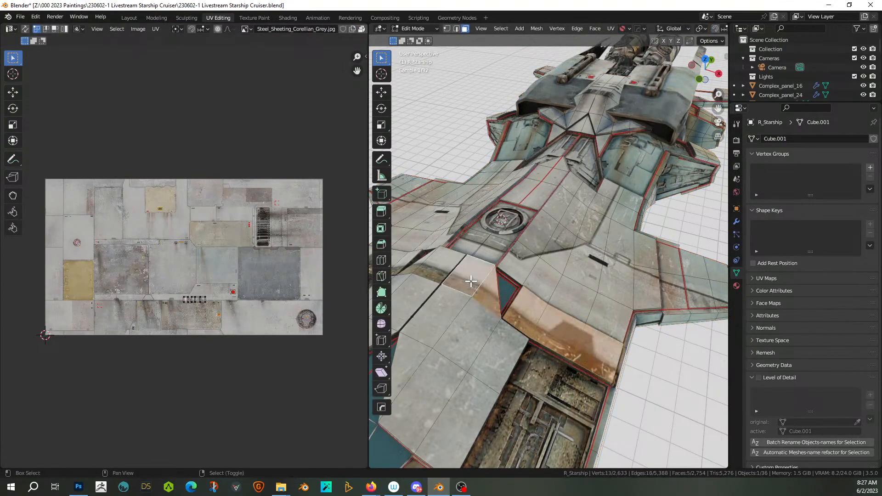
- Move the selected upper cross band's UVs off the stained strip onto a clean light grey area of the texture
{"action": "key", "text": "g"}
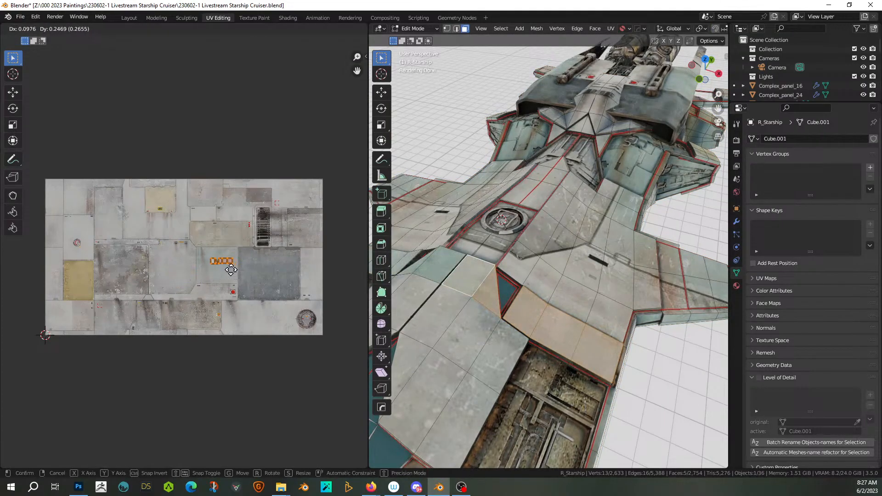
{"action": "left_click", "coordinate": [230, 266]}
{"action": "scroll", "coordinate": [624, 290], "scroll_direction": "down", "scroll_amount": 5}
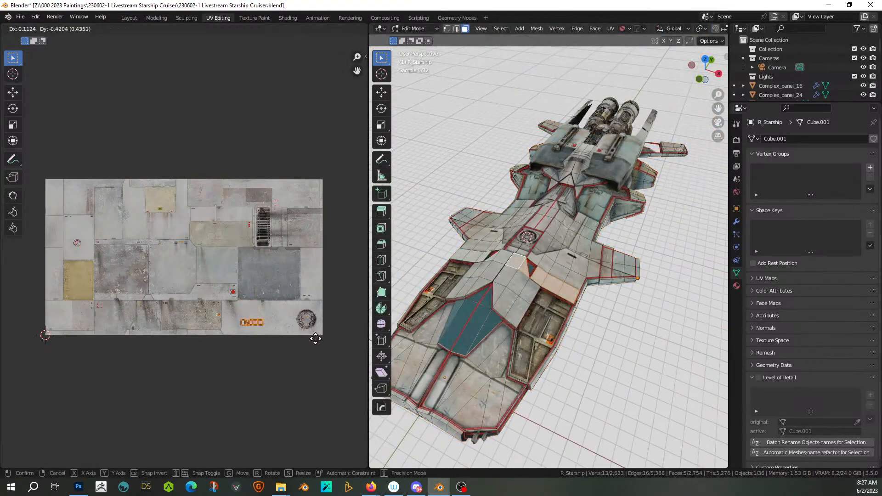
{"action": "key", "text": "Tab"}
{"action": "key", "text": "Tab"}
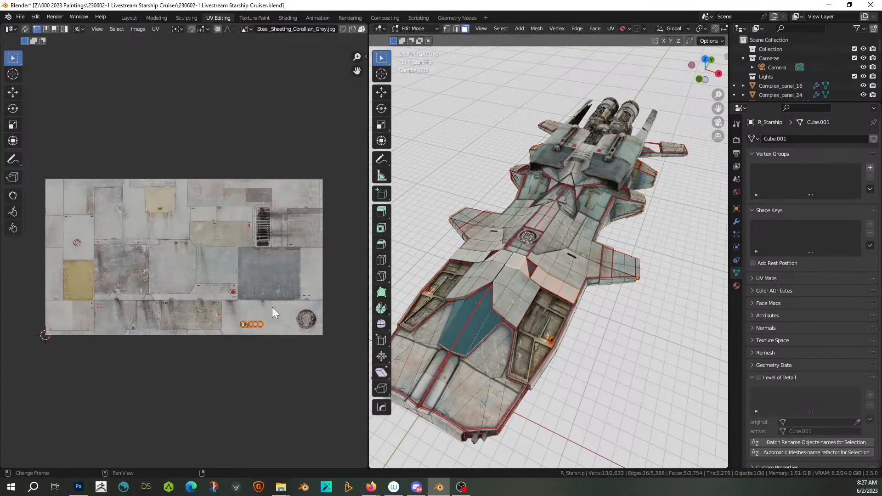
{"action": "key", "text": "g"}
{"action": "left_click", "coordinate": [189, 263]}
{"action": "key", "text": "Tab"}
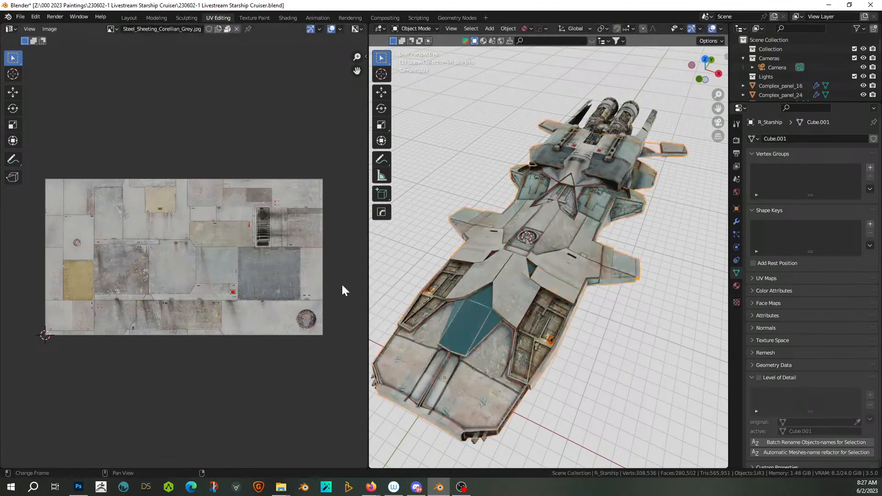
- View the whole starship from the front and save the Blender file
{"action": "scroll", "coordinate": [473, 309], "scroll_direction": "up", "scroll_amount": 4}
{"action": "middle_click_drag", "start_coordinate": [473, 308], "coordinate": [558, 291]}
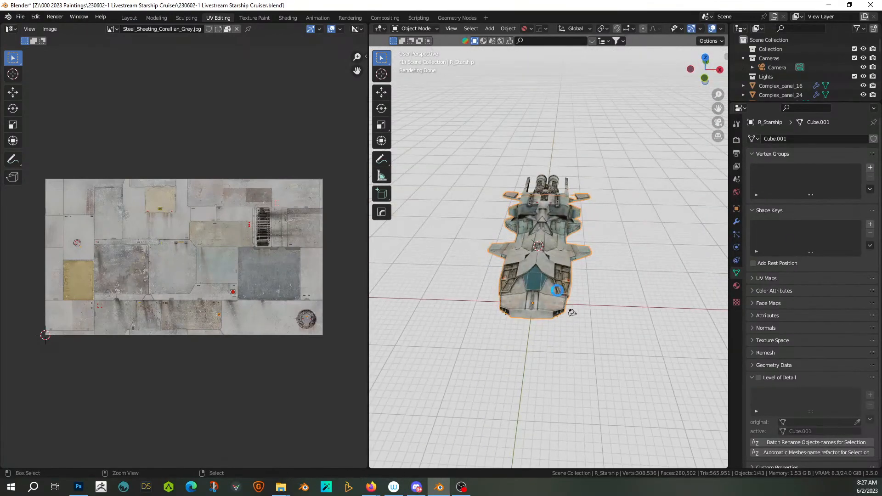
{"action": "key", "text": "ctrl+s"}
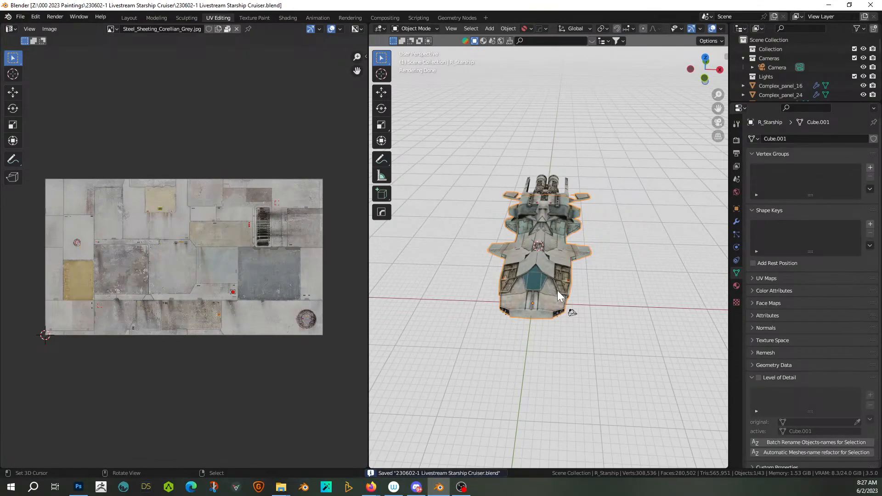
- Select the three faces of the short hull strip beside the recessed bay, in front of the wing root
{"action": "middle_click_drag", "start_coordinate": [598, 310], "coordinate": [545, 223]}
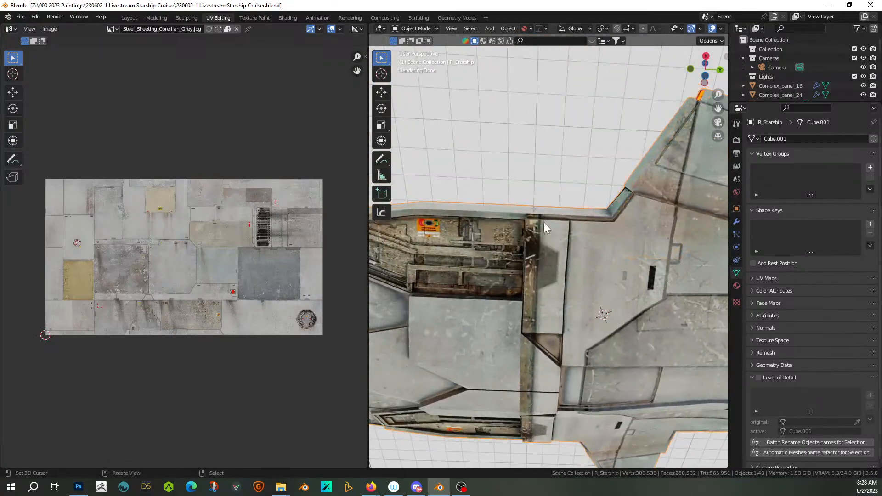
{"action": "key", "text": "Tab"}
{"action": "left_click", "coordinate": [545, 230]}
{"action": "left_click", "coordinate": [550, 329], "text": "shift"}
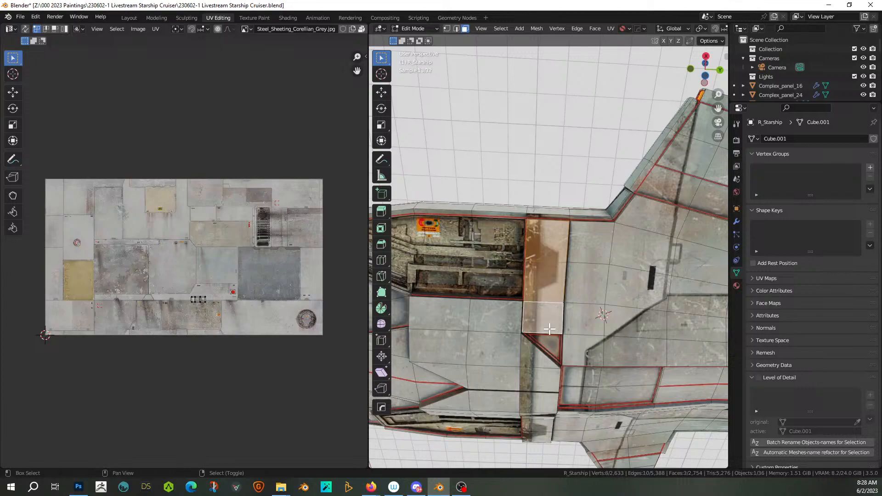
- Enlarge the selected strip's UVs about 5 times and move them onto the panels around the round red mark
{"action": "left_click_drag", "start_coordinate": [204, 305], "coordinate": [243, 317]}
{"action": "key", "text": "s"}
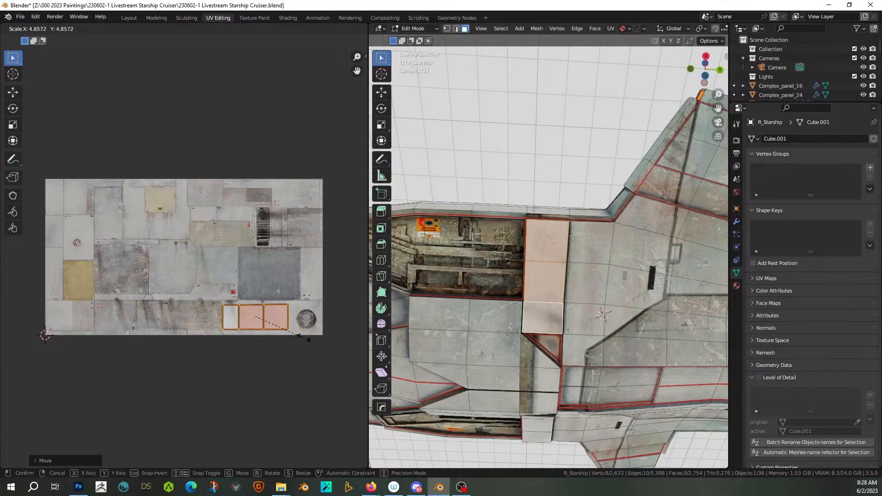
{"action": "left_click", "coordinate": [306, 338]}
{"action": "key", "text": "g"}
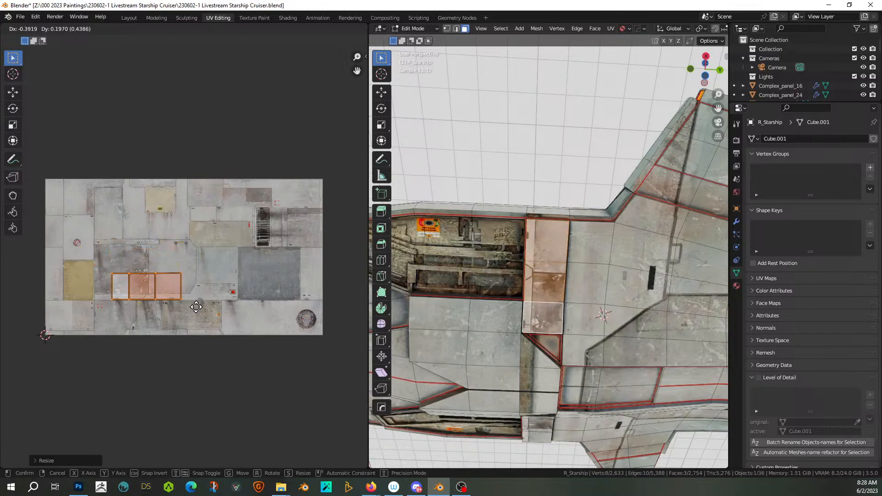
{"action": "left_click", "coordinate": [137, 257]}
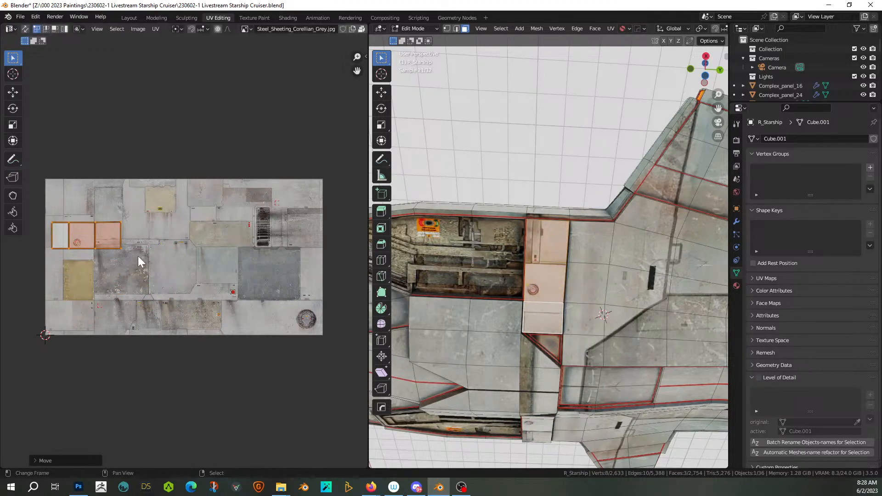
- Rotate the strip's UVs 90° and place them on the clean light grey area in the texture's upper-left corner
{"action": "type", "text": "r90"}
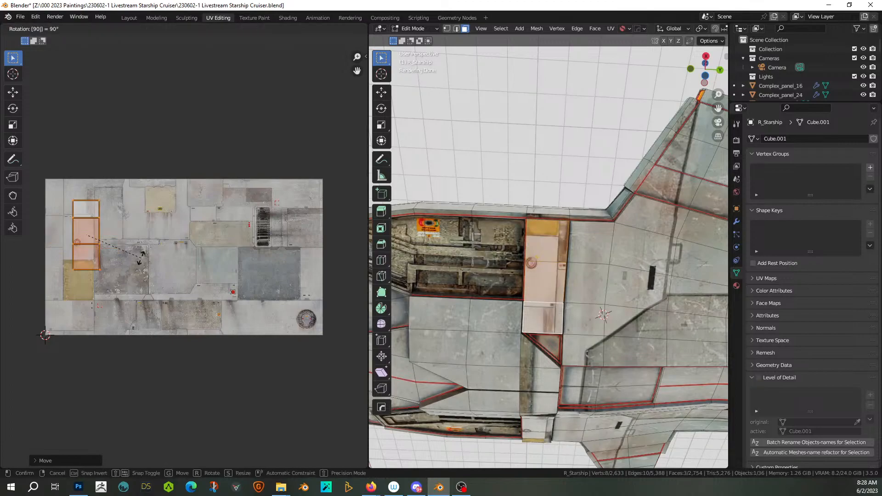
{"action": "key", "text": "Return"}
{"action": "key", "text": "g"}
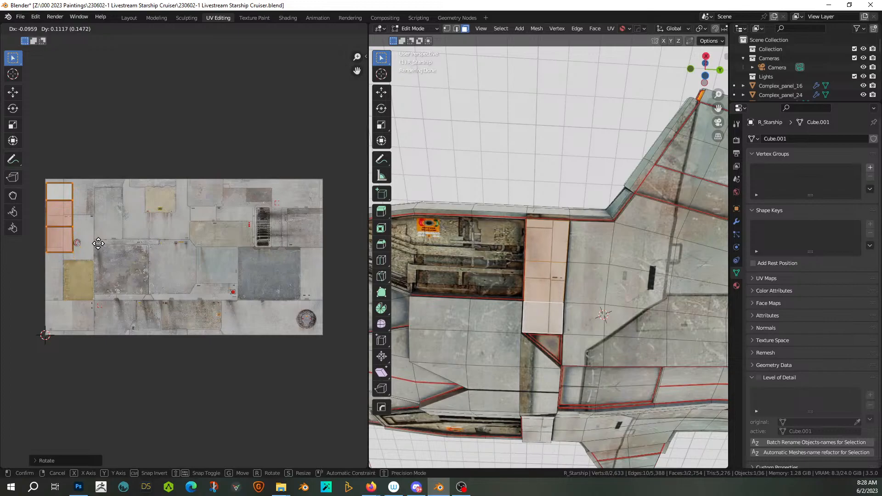
{"action": "left_click", "coordinate": [114, 247]}
{"action": "key", "text": "Tab"}
- Inspect the bow from the front and single out the thin dark centre ridge running down from the cockpit glass
{"action": "middle_click_drag", "start_coordinate": [514, 189], "coordinate": [648, 278]}
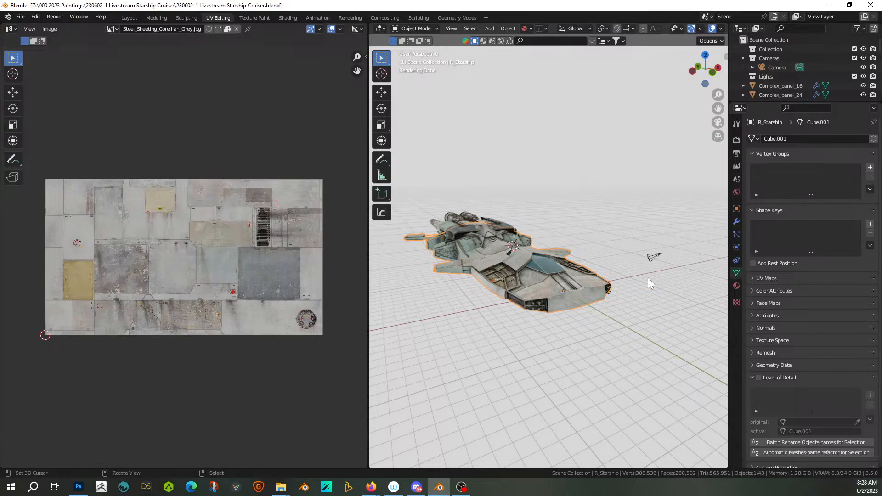
{"action": "scroll", "coordinate": [648, 277], "scroll_direction": "up", "scroll_amount": 3}
{"action": "middle_click_drag", "start_coordinate": [640, 277], "coordinate": [613, 273]}
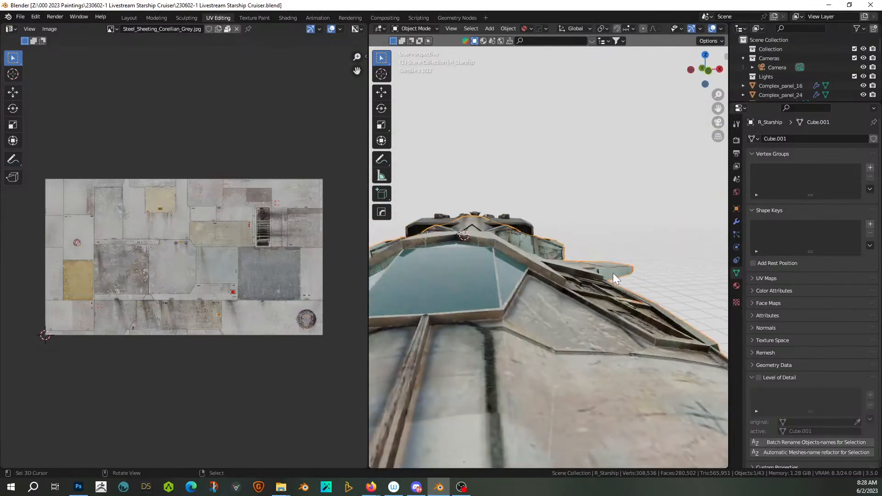
{"action": "scroll", "coordinate": [613, 273], "scroll_direction": "down", "scroll_amount": 2}
{"action": "scroll", "coordinate": [611, 274], "scroll_direction": "up", "scroll_amount": 4}
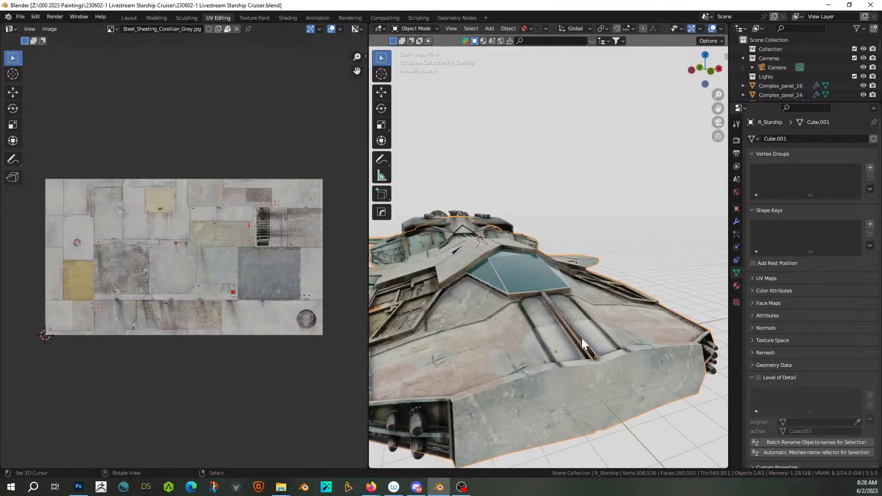
{"action": "key", "text": "Tab"}
{"action": "left_click", "coordinate": [592, 352]}
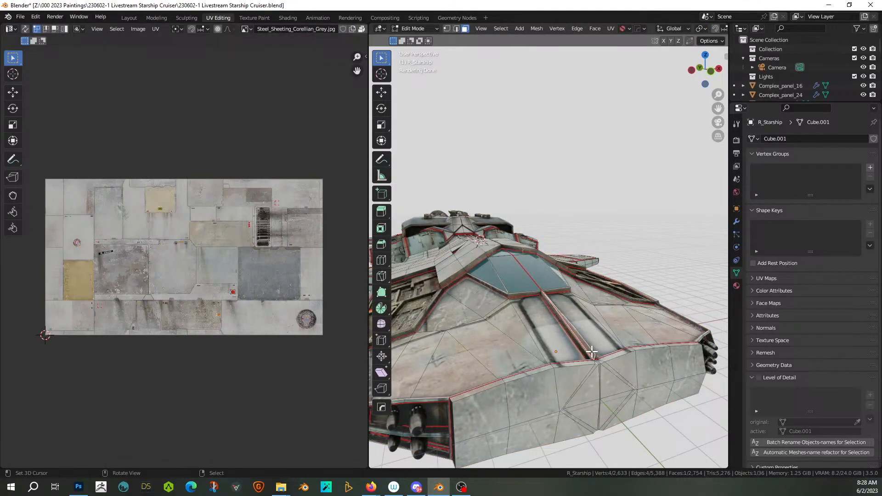
{"action": "key", "text": "KP_Decimal"}
{"action": "middle_click_drag", "start_coordinate": [638, 268], "coordinate": [556, 282]}
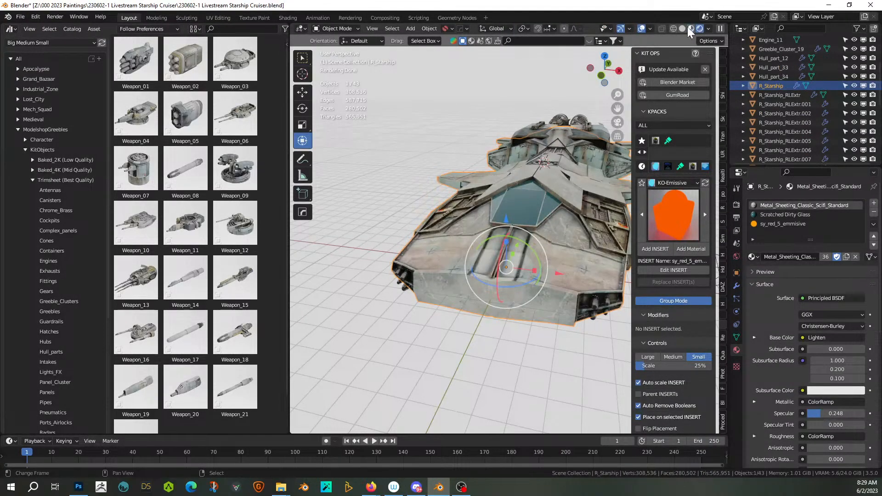
- Switch the viewport to solid shading and select the two small end faces of the centre ridge at the bow
{"action": "left_click", "coordinate": [684, 28]}
{"action": "scroll", "coordinate": [519, 171], "scroll_direction": "up", "scroll_amount": 5}
{"action": "mouse_move", "coordinate": [514, 179]}
{"action": "middle_mouse_down", "text": "shift"}
{"action": "mouse_move", "coordinate": [524, 140]}
{"action": "mouse_move", "coordinate": [518, 163]}
{"action": "middle_mouse_up", "text": "shift"}
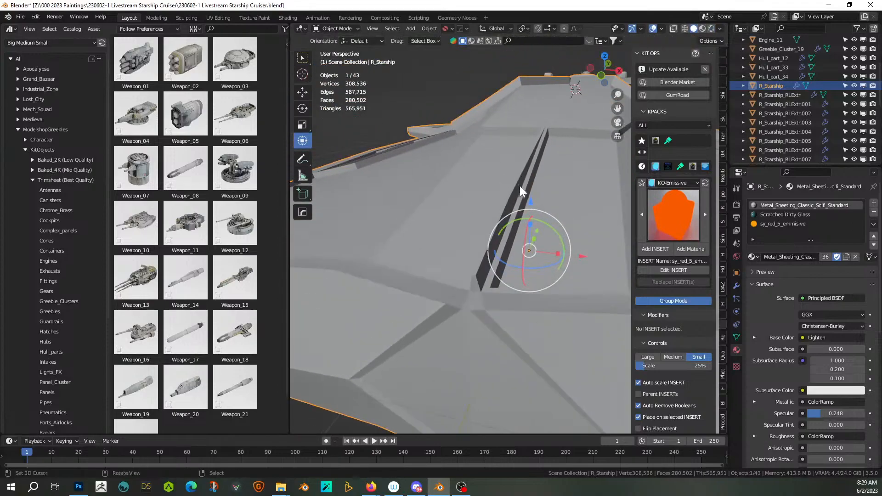
{"action": "key", "text": "Tab"}
{"action": "left_click", "coordinate": [499, 258]}
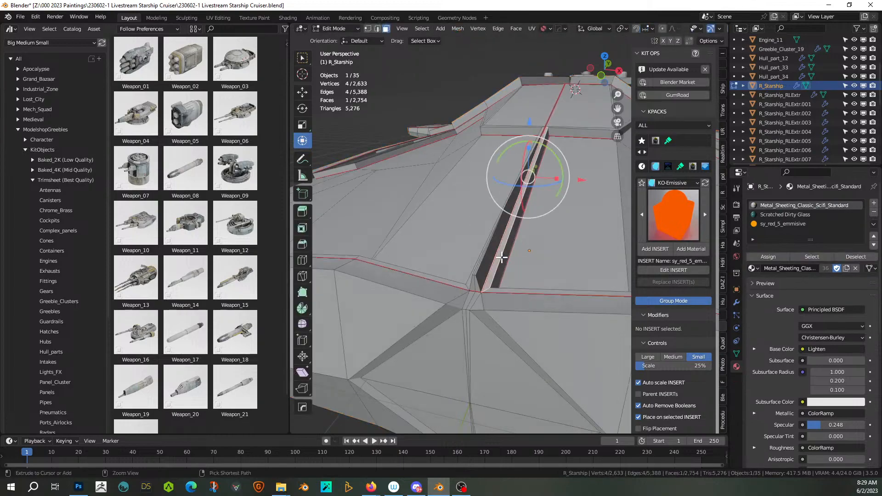
{"action": "key", "text": "ctrl+KP_Add"}
{"action": "left_click", "coordinate": [501, 258]}
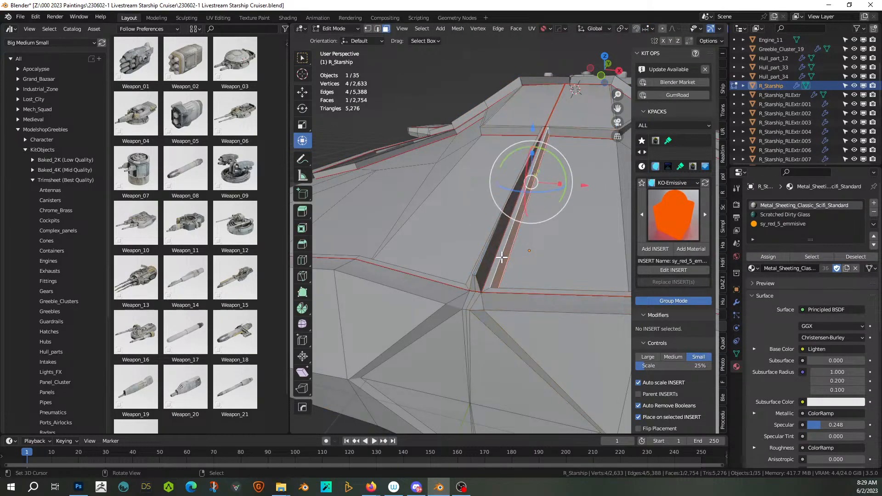
{"action": "left_click", "coordinate": [477, 287]}
{"action": "left_click", "coordinate": [473, 282], "text": "shift"}
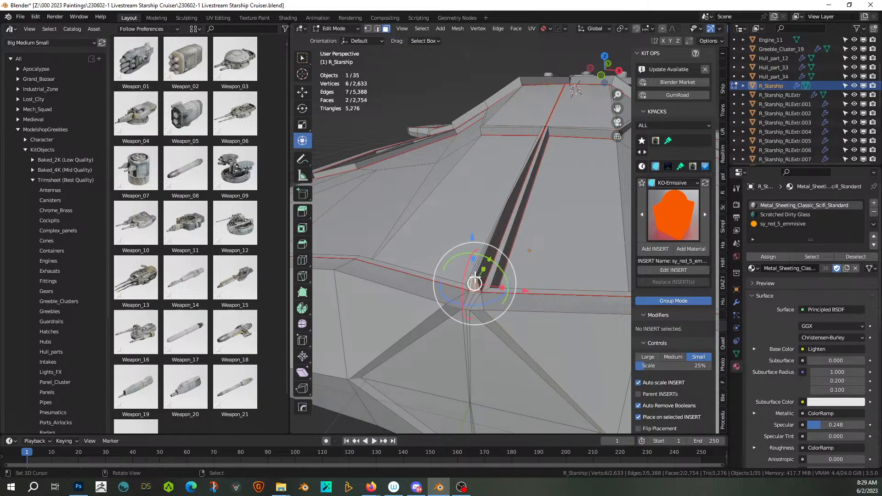
{"action": "key", "text": "KP_Decimal"}
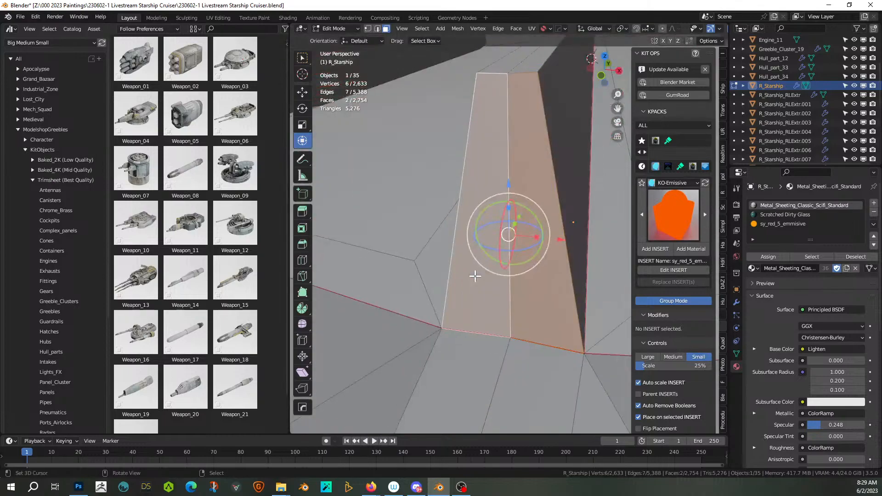
{"action": "middle_click_drag", "start_coordinate": [474, 274], "coordinate": [512, 233]}
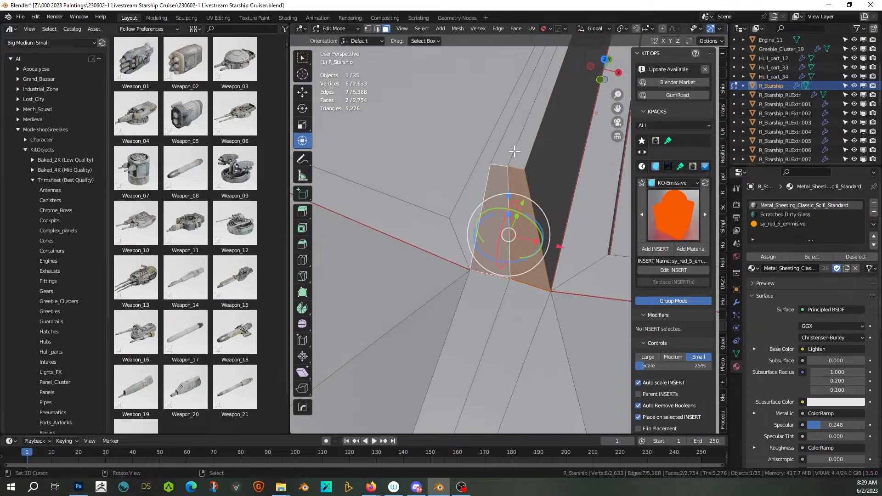
- Select the ridge's two long top faces, expand the selection to the adjoining ridge faces, and dissolve the faces
{"action": "right_click", "coordinate": [523, 134]}
{"action": "right_click", "coordinate": [519, 131], "text": "shift"}
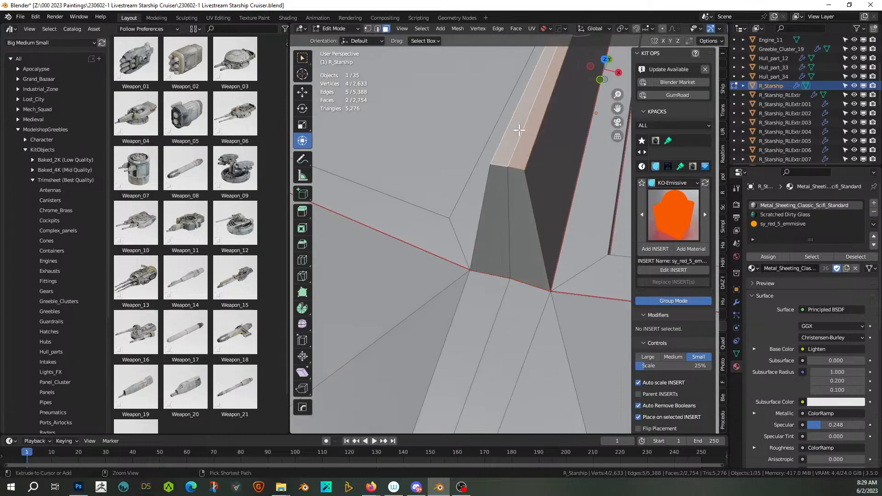
{"action": "key", "text": "ctrl+KP_Add"}
{"action": "key", "text": "x"}
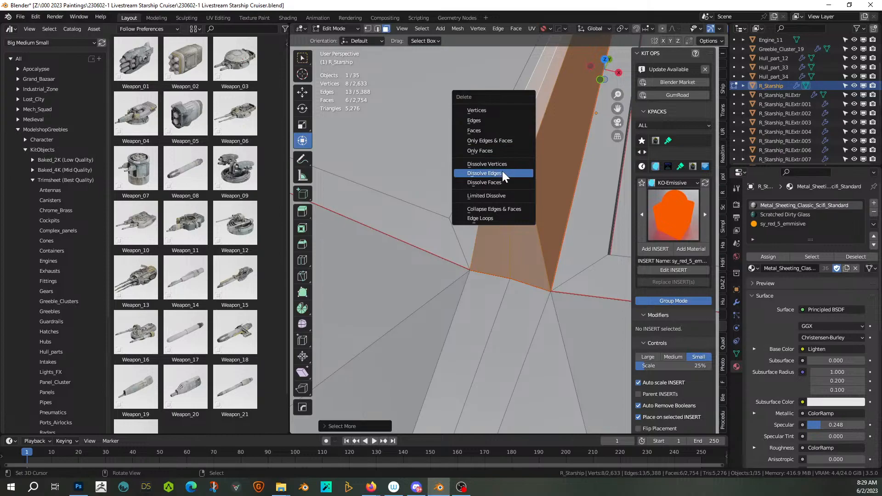
{"action": "left_click", "coordinate": [504, 181]}
{"action": "middle_click_drag", "start_coordinate": [503, 181], "coordinate": [572, 156]}
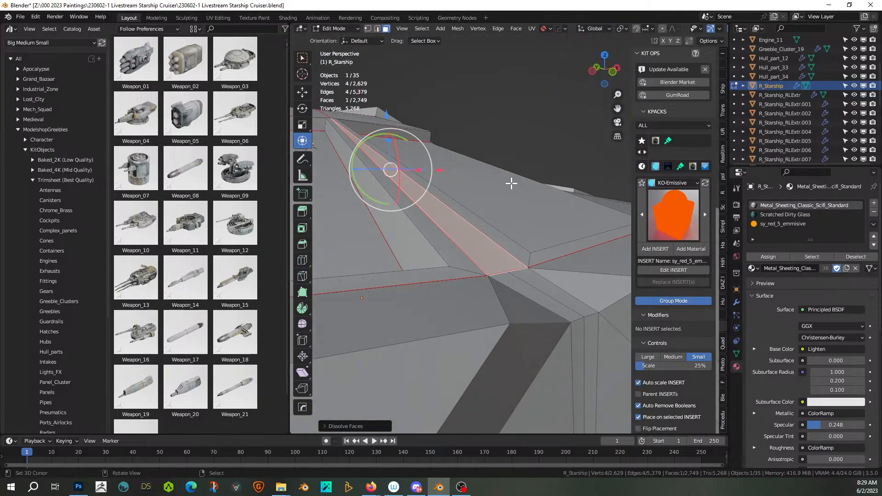
{"action": "key", "text": "Tab"}
{"action": "scroll", "coordinate": [511, 184], "scroll_direction": "down", "scroll_amount": 2}
{"action": "middle_click_drag", "start_coordinate": [495, 190], "coordinate": [527, 260]}
{"action": "key", "text": "Tab"}
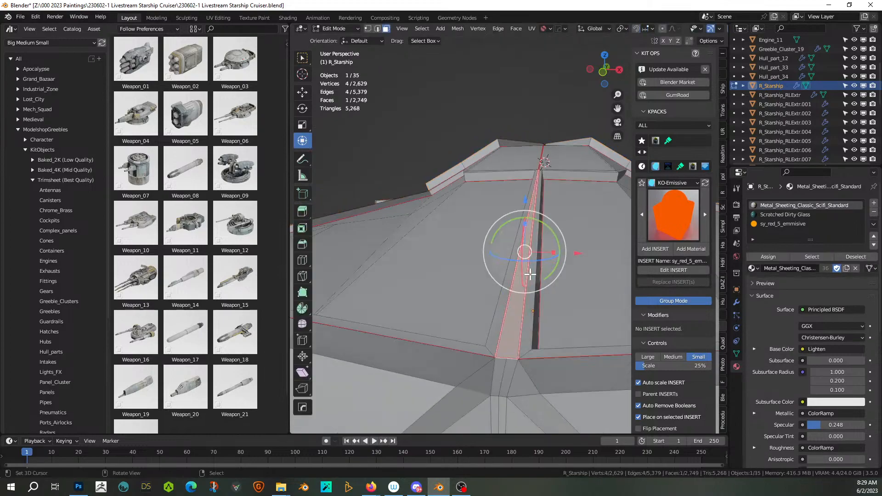
{"action": "mouse_move", "coordinate": [530, 274]}
{"action": "middle_mouse_down"}
{"action": "mouse_move", "coordinate": [502, 272]}
{"action": "mouse_move", "coordinate": [463, 311]}
{"action": "mouse_move", "coordinate": [433, 319]}
{"action": "mouse_move", "coordinate": [489, 372]}
{"action": "mouse_move", "coordinate": [401, 171]}
{"action": "mouse_move", "coordinate": [488, 258]}
{"action": "mouse_move", "coordinate": [572, 269]}
{"action": "mouse_move", "coordinate": [524, 262]}
{"action": "middle_mouse_up"}
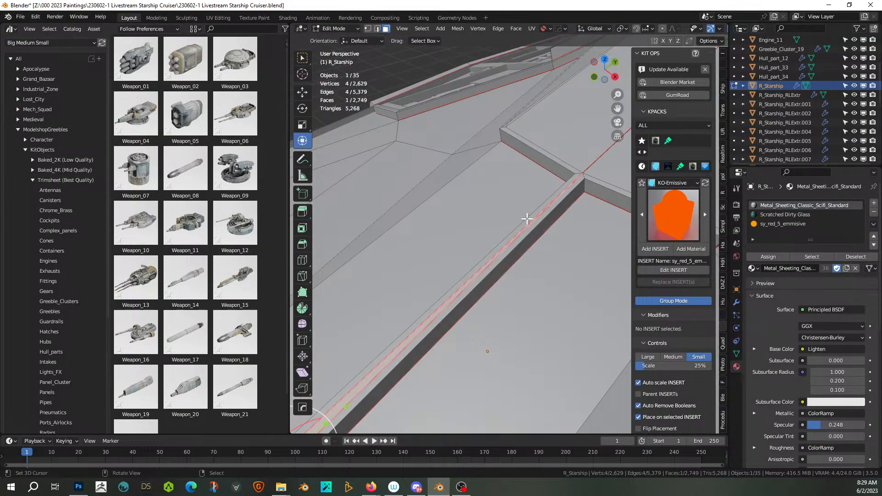
{"action": "left_click", "coordinate": [516, 228], "text": "shift"}
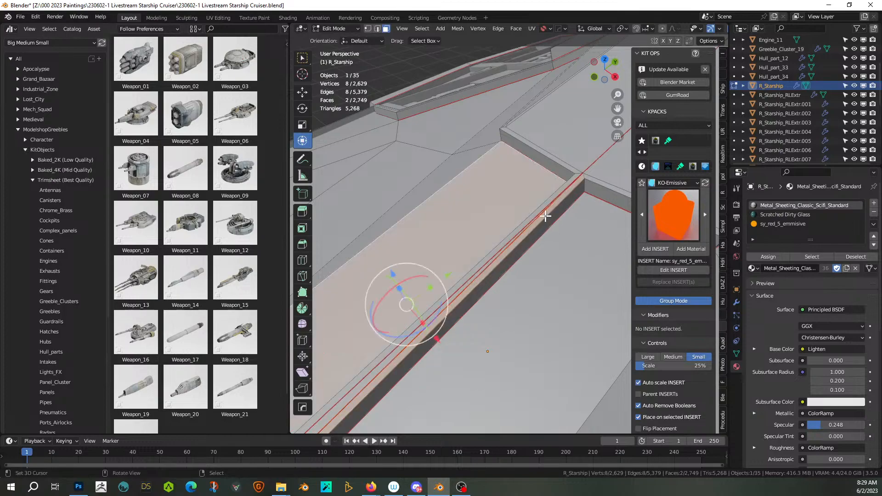
{"action": "left_click", "coordinate": [543, 212], "text": "shift"}
{"action": "left_click", "coordinate": [469, 285], "text": "shift"}
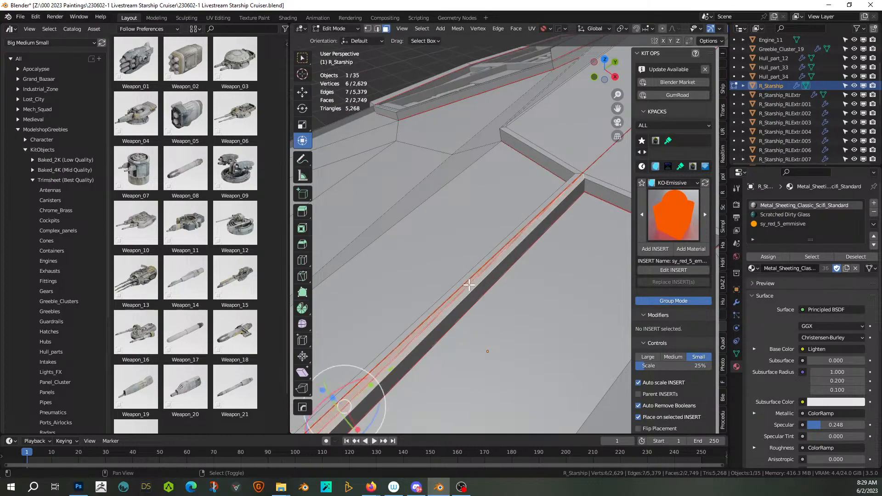
{"action": "left_click", "coordinate": [472, 277], "text": "shift"}
{"action": "key", "text": "ctrl+KP_Add"}
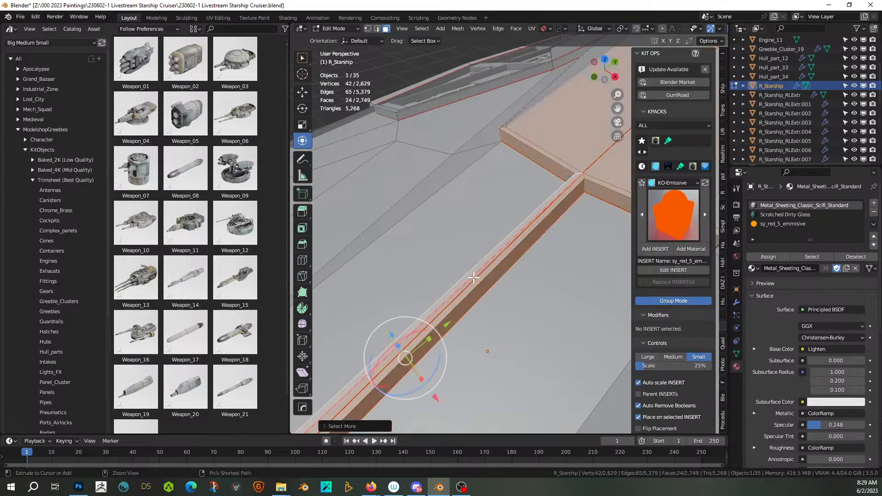
{"action": "middle_click_drag", "start_coordinate": [473, 278], "coordinate": [468, 284]}
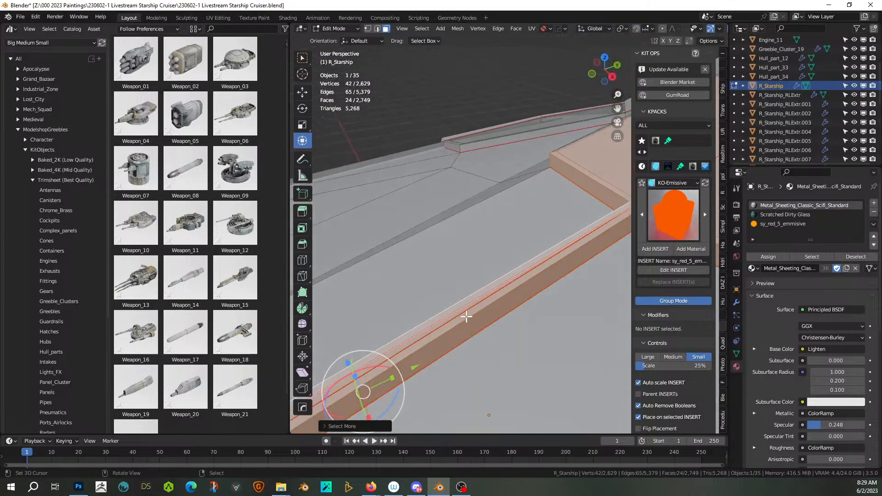
- Select the ridge's side face through to its top face, three faces in all, and dissolve them into one
{"action": "left_click", "coordinate": [466, 317], "text": "alt"}
{"action": "left_click", "coordinate": [477, 318]}
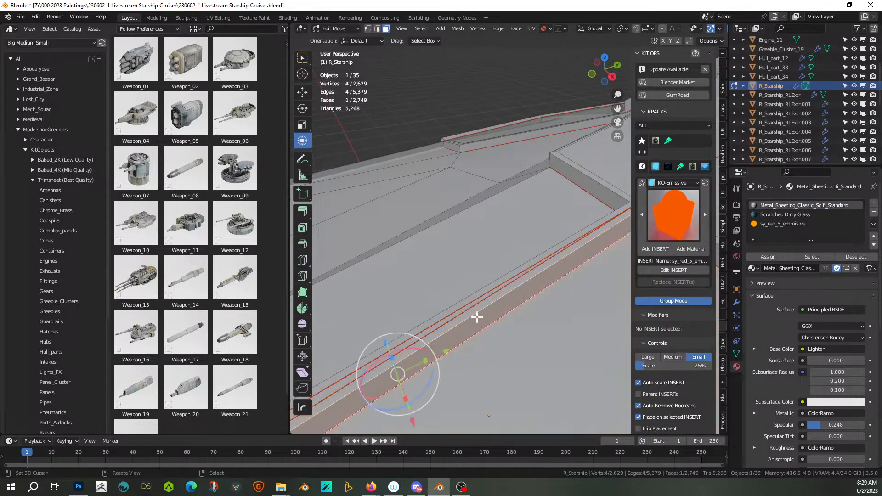
{"action": "left_click", "coordinate": [467, 309], "text": "ctrl"}
{"action": "middle_click_drag", "start_coordinate": [466, 309], "coordinate": [349, 108]}
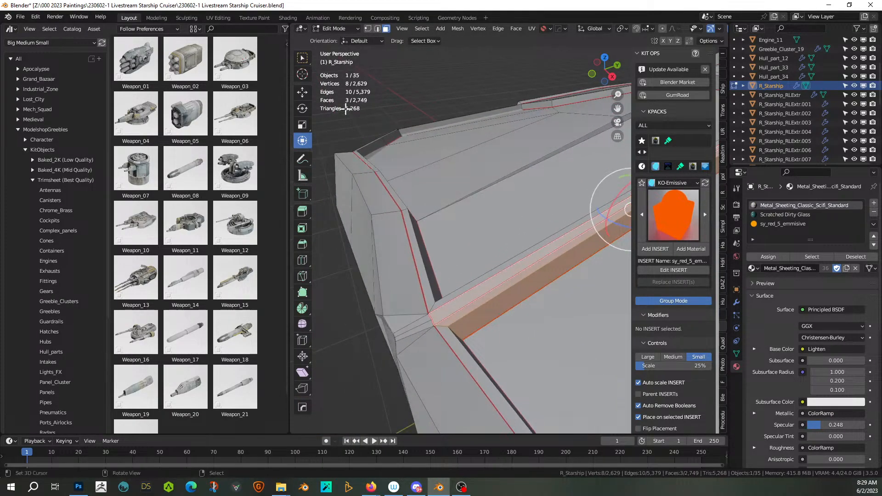
{"action": "key", "text": "x"}
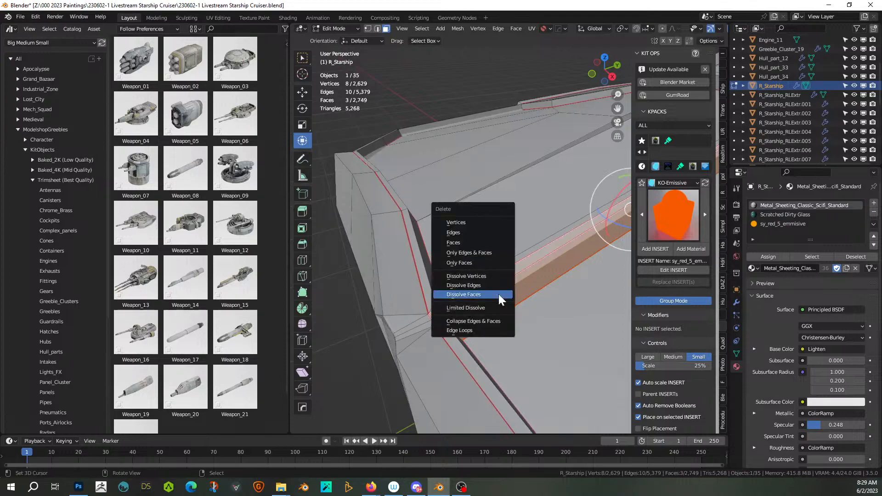
{"action": "left_click", "coordinate": [500, 298]}
{"action": "middle_click_drag", "start_coordinate": [498, 292], "coordinate": [644, 214]}
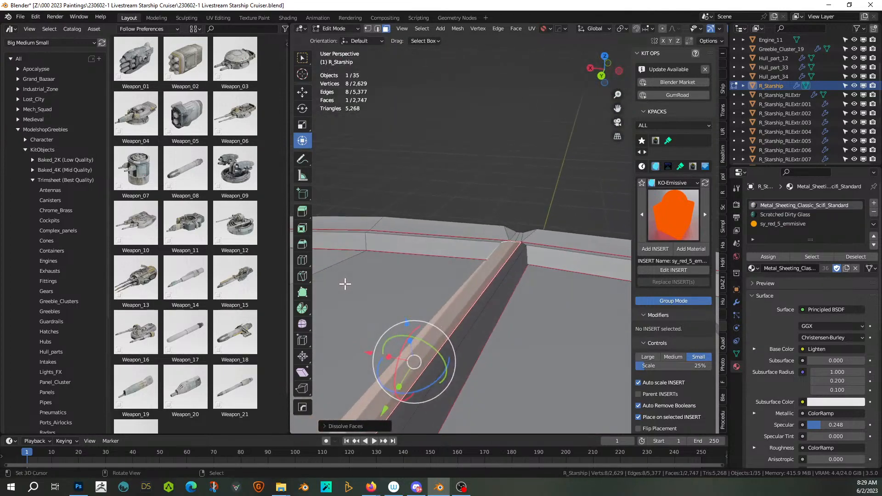
- Try dissolving the merged ridge face again, then dissolve its edges to remove the ridge from the bow deck
{"action": "key", "text": "Tab"}
{"action": "key", "text": "Tab"}
{"action": "middle_click_drag", "start_coordinate": [524, 266], "coordinate": [404, 305]}
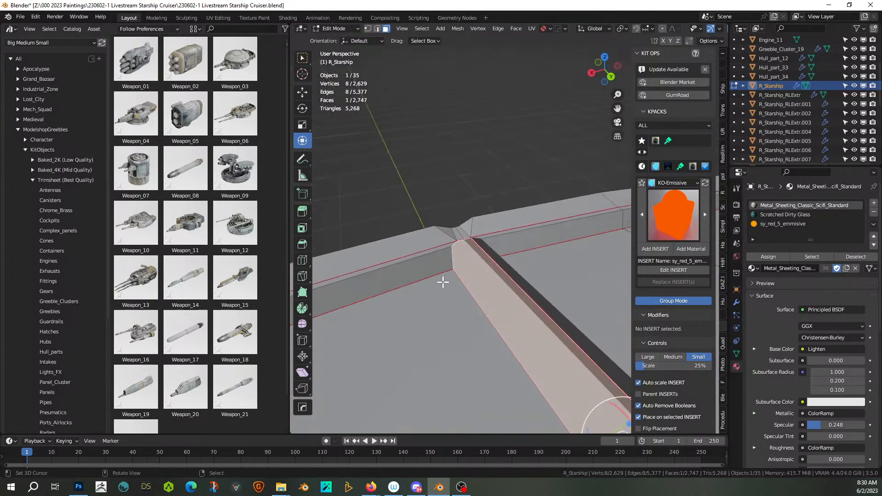
{"action": "key", "text": "x"}
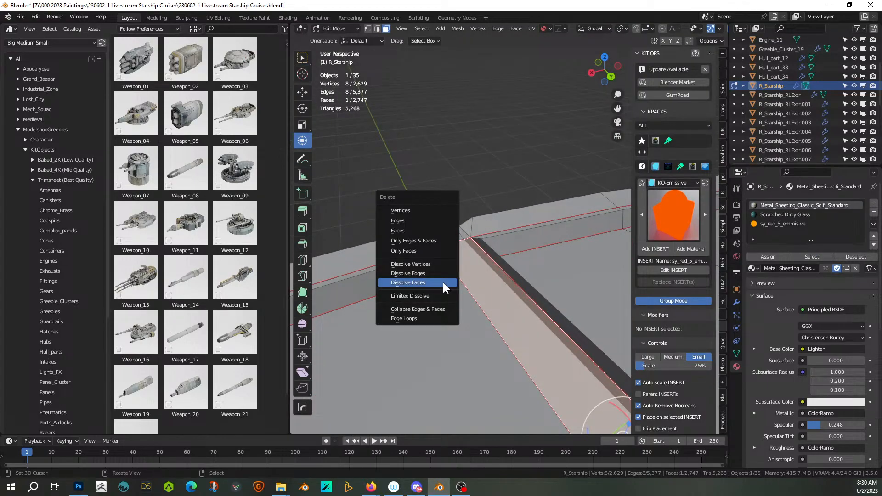
{"action": "left_click", "coordinate": [444, 288]}
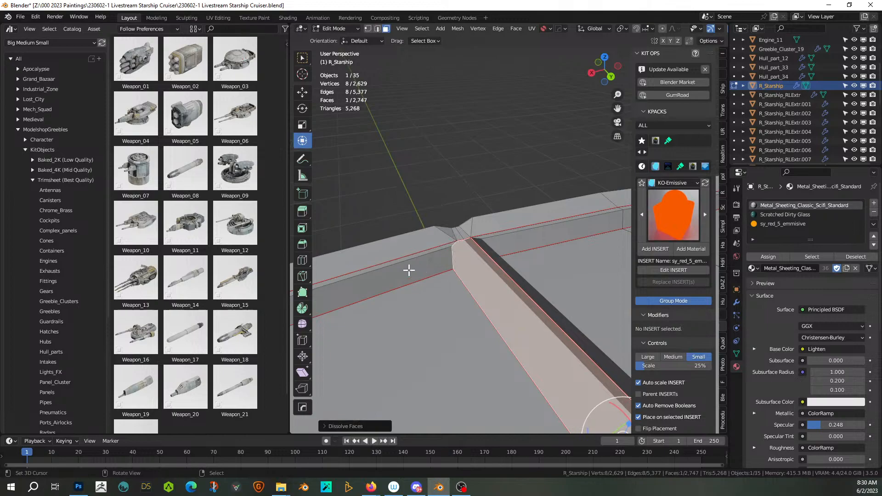
{"action": "key", "text": "x"}
{"action": "left_click", "coordinate": [403, 256]}
{"action": "middle_click_drag", "start_coordinate": [398, 258], "coordinate": [615, 243]}
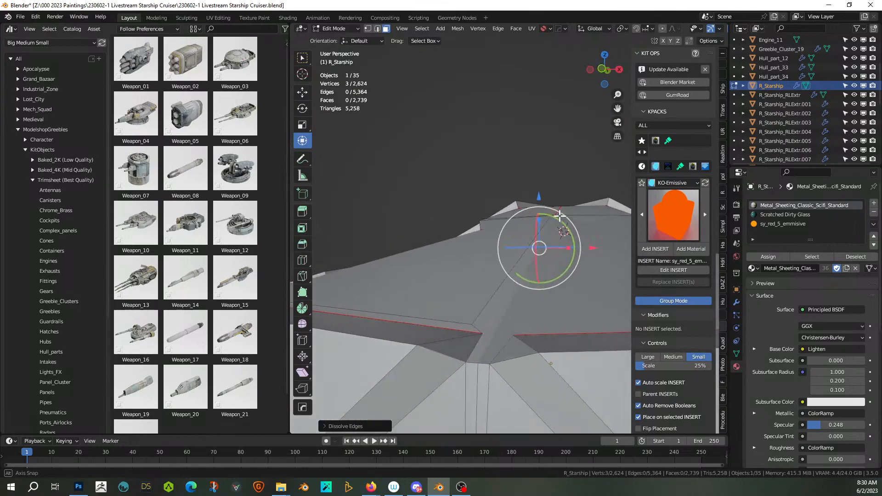
- Switch the viewport to rendered shading and apply a Cube Projection to the merged centre deck face at the bow
{"action": "key", "text": "Tab"}
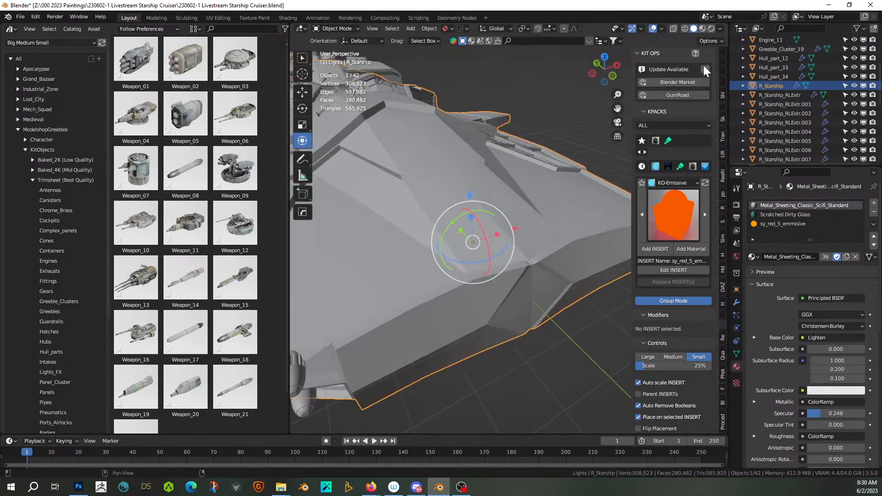
{"action": "left_click", "coordinate": [712, 30]}
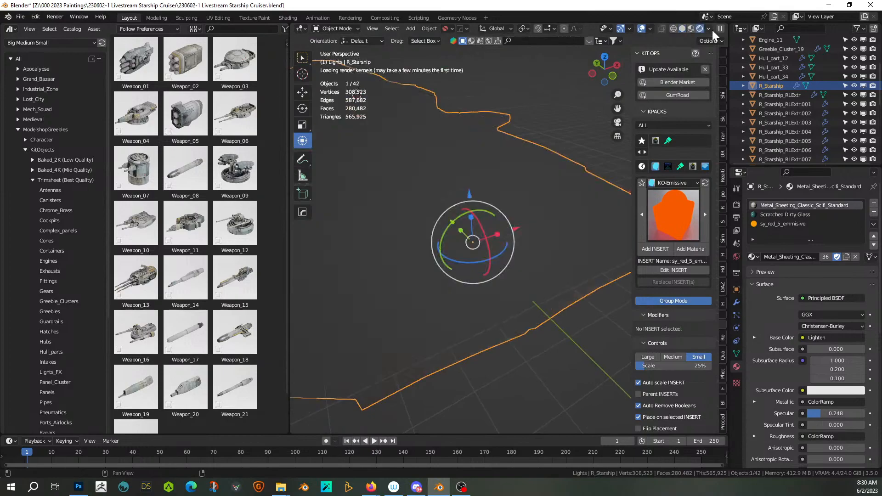
{"action": "mouse_move", "coordinate": [435, 194]}
{"action": "middle_mouse_down"}
{"action": "mouse_move", "coordinate": [409, 218]}
{"action": "mouse_move", "coordinate": [396, 281]}
{"action": "mouse_move", "coordinate": [420, 278]}
{"action": "middle_mouse_up"}
{"action": "key", "text": "Tab"}
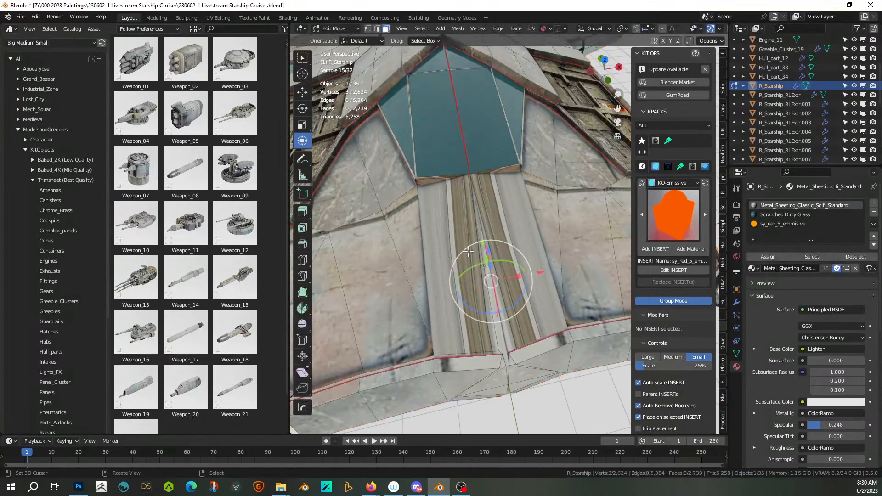
{"action": "left_click", "coordinate": [514, 246]}
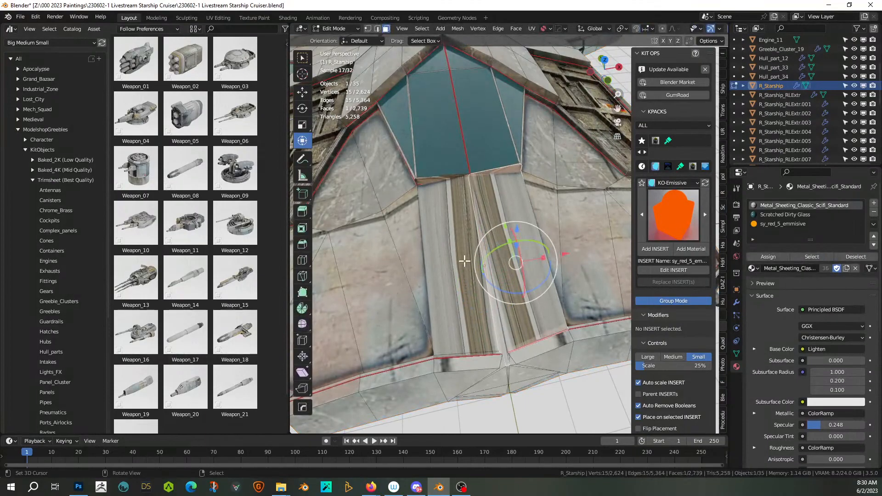
{"action": "key", "text": "u"}
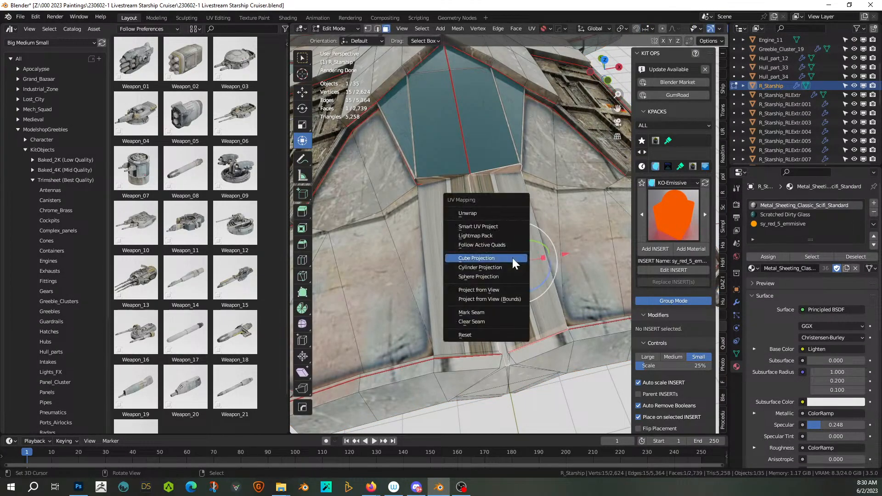
{"action": "left_click", "coordinate": [512, 258]}
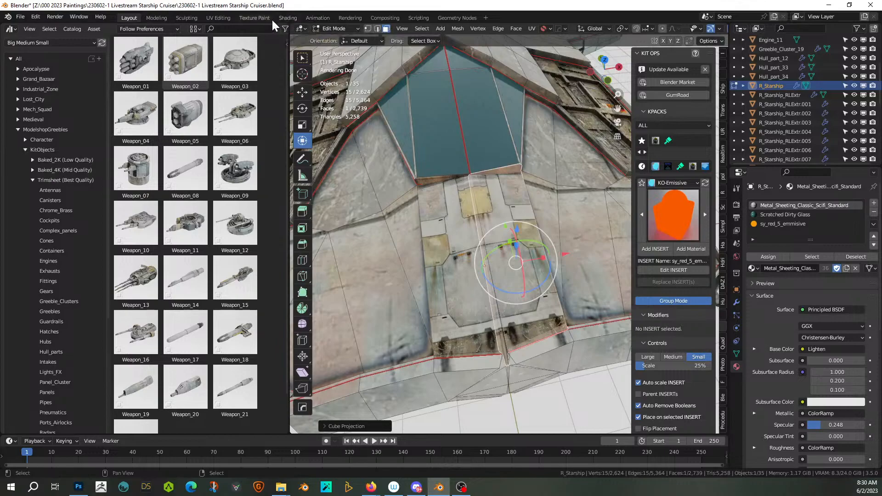
- In UV Editing, scale the deck face's island to about 0.41, rotate it about 87 degrees, and place it beside the round vent texture
{"action": "left_click", "coordinate": [212, 17]}
{"action": "key", "text": "l"}
{"action": "key", "text": "s"}
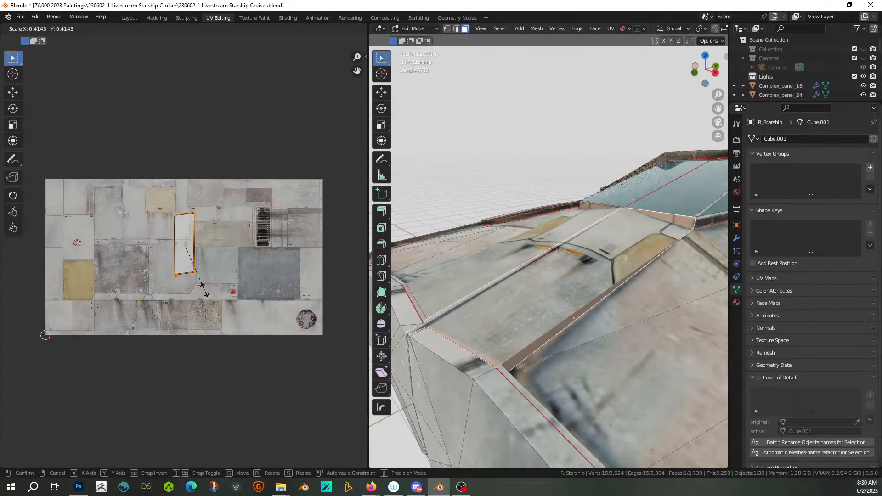
{"action": "left_click", "coordinate": [205, 290]}
{"action": "middle_click_drag", "start_coordinate": [466, 304], "coordinate": [597, 317]}
{"action": "key", "text": "r"}
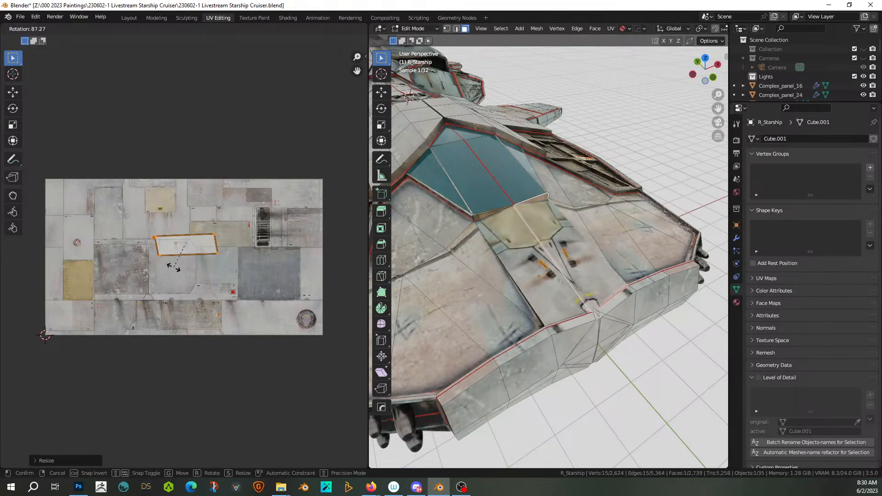
{"action": "left_click", "coordinate": [173, 268]}
{"action": "key", "text": "g"}
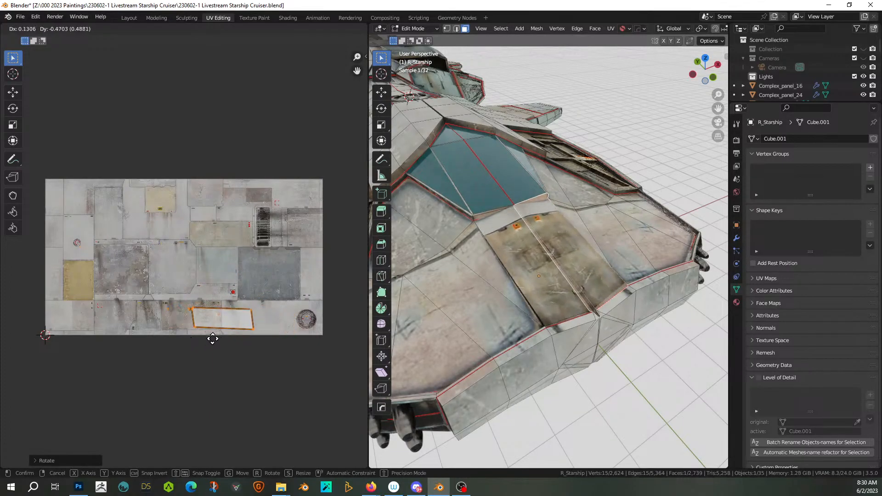
{"action": "left_click", "coordinate": [245, 343]}
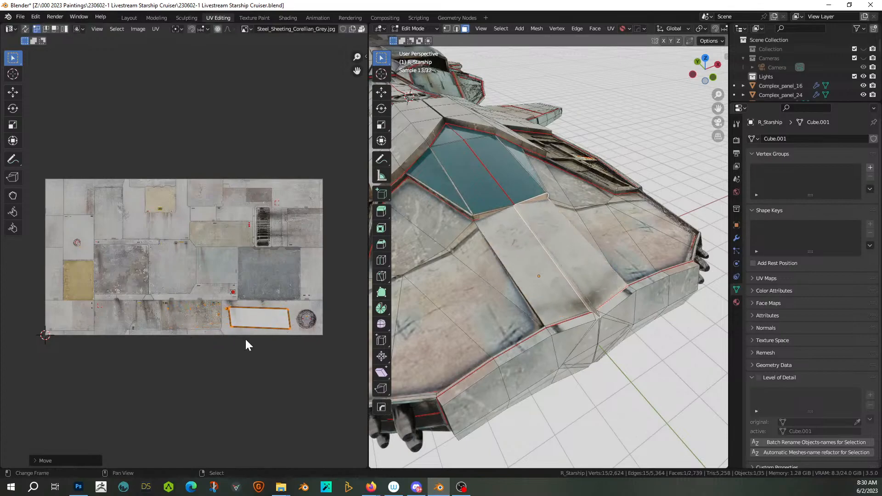
- Check where neighbouring bow panels sit in the UV layout, then shrink the centre deck face's island and move it to the texture's bottom edge
{"action": "left_click", "coordinate": [488, 271]}
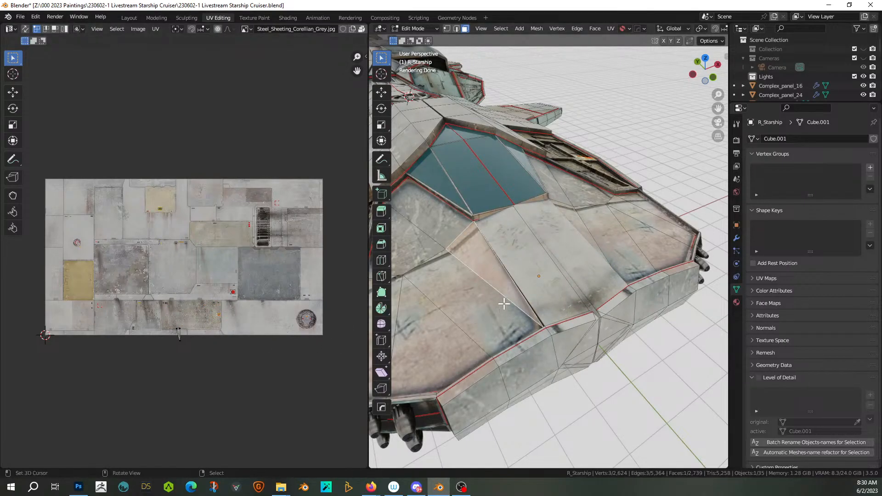
{"action": "left_click", "coordinate": [487, 301]}
{"action": "left_click", "coordinate": [535, 265]}
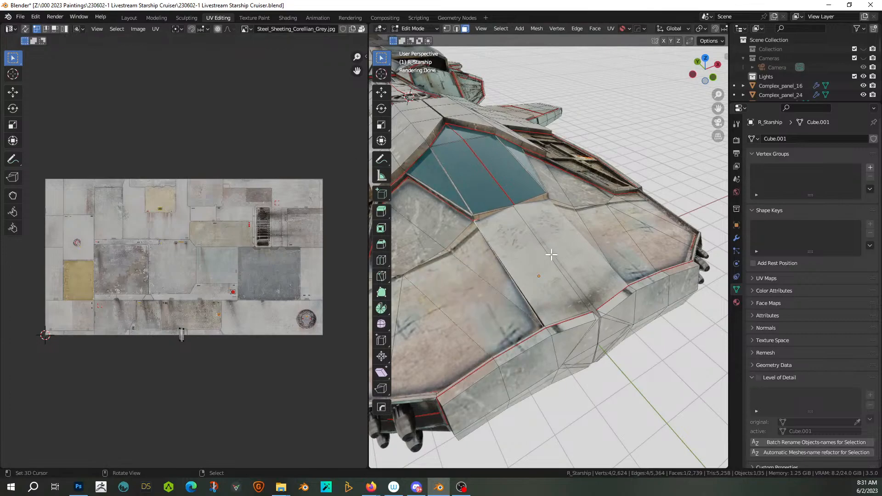
{"action": "left_click", "coordinate": [556, 260]}
{"action": "key", "text": "s"}
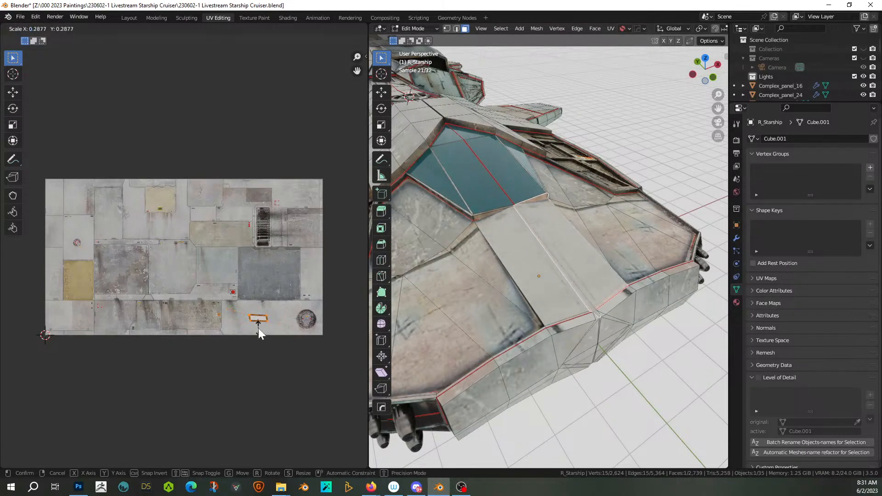
{"action": "left_click", "coordinate": [258, 328]}
{"action": "key", "text": "g"}
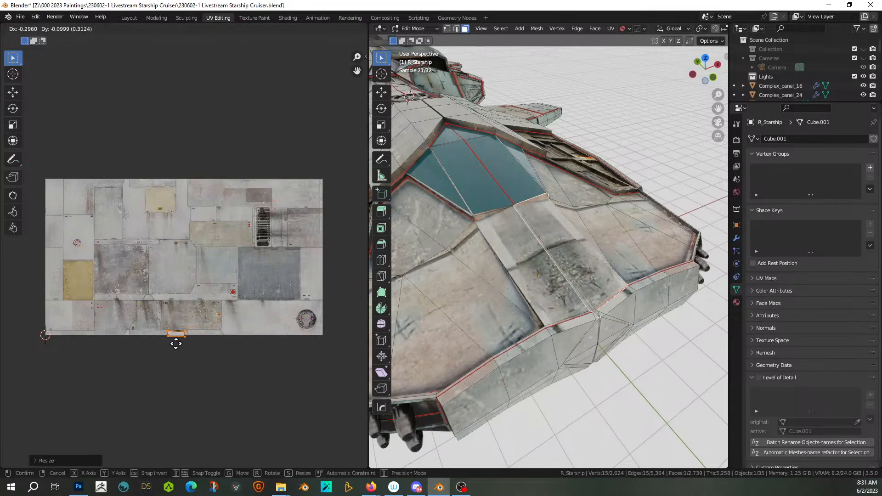
{"action": "left_click", "coordinate": [200, 343]}
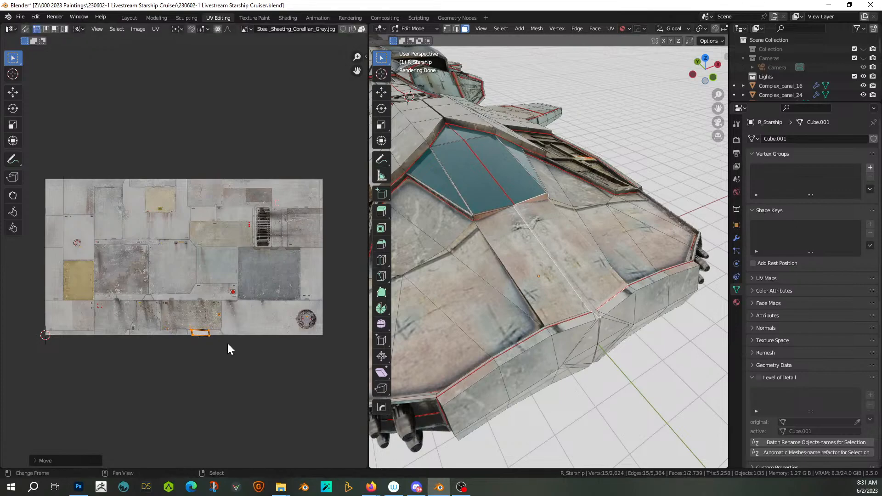
- Scale the deck face's UV island down slightly and rotate it about -4 degrees to fit the strip at the texture's bottom edge
{"action": "scroll", "coordinate": [228, 345], "scroll_direction": "up", "scroll_amount": 5}
{"action": "middle_click_drag", "start_coordinate": [220, 365], "coordinate": [221, 326]}
{"action": "scroll", "coordinate": [221, 326], "scroll_direction": "up", "scroll_amount": 1}
{"action": "key", "text": "s"}
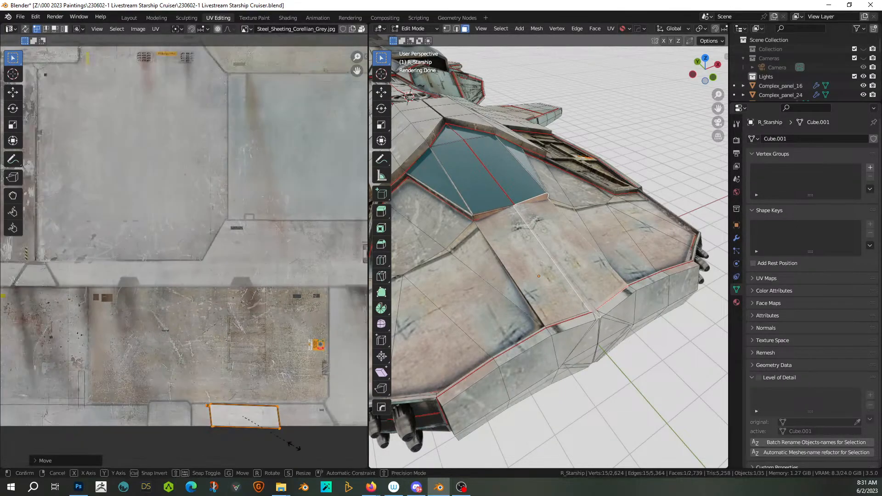
{"action": "left_click", "coordinate": [281, 440]}
{"action": "key", "text": "r"}
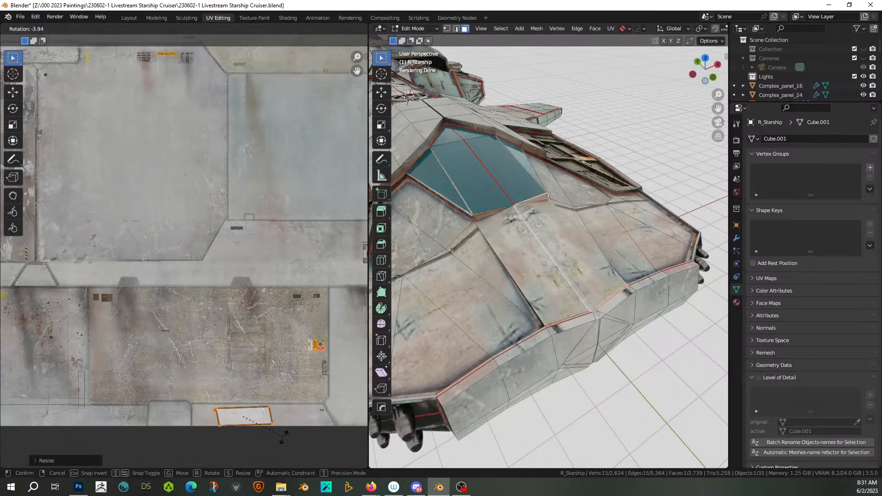
{"action": "left_click", "coordinate": [282, 438]}
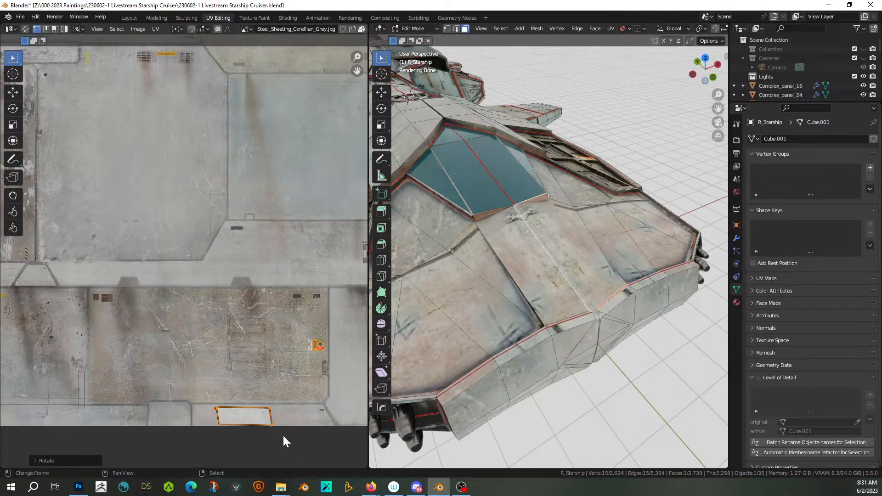
- Move the deck face's UV island onto the light grey strip beside the red button texture, leave Edit Mode, and save the file
{"action": "scroll", "coordinate": [284, 429], "scroll_direction": "down", "scroll_amount": 2}
{"action": "key", "text": "g"}
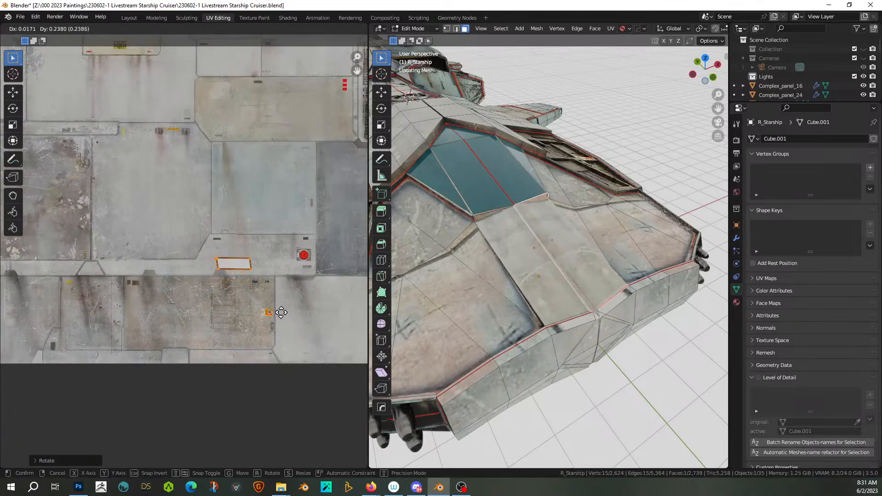
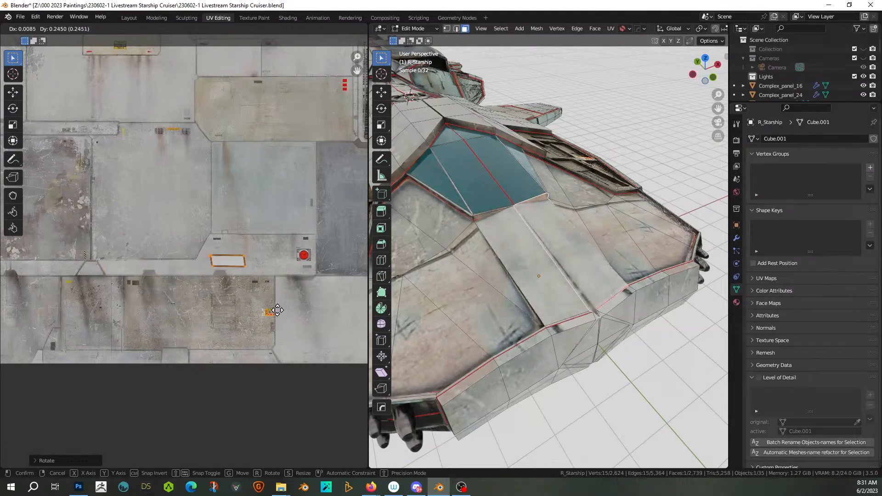
{"action": "left_click", "coordinate": [292, 316]}
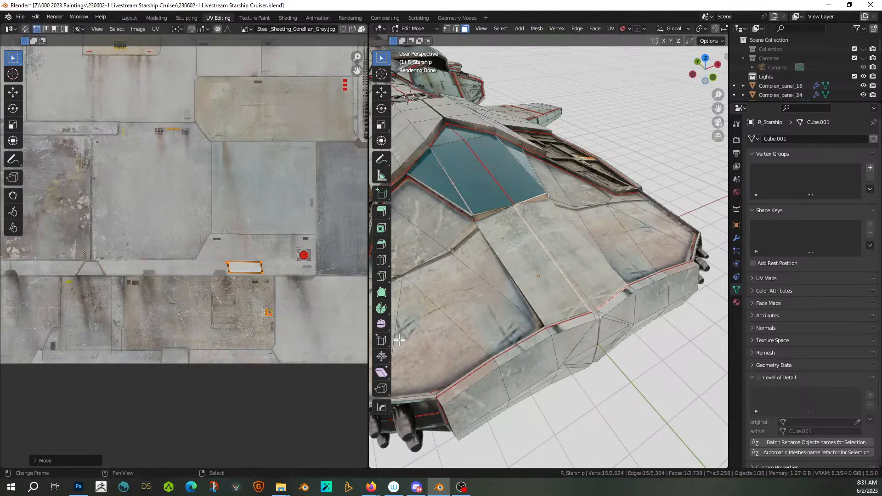
{"action": "left_click", "coordinate": [695, 391]}
{"action": "key", "text": "Tab"}
{"action": "scroll", "coordinate": [646, 392], "scroll_direction": "down", "scroll_amount": 3}
{"action": "middle_click_drag", "start_coordinate": [638, 392], "coordinate": [570, 358]}
{"action": "scroll", "coordinate": [607, 379], "scroll_direction": "down", "scroll_amount": 3}
{"action": "key", "text": "ctrl+s"}
- Select the three narrow trim faces along the bow's front edge and move their UV islands up onto the texture's light bottom strip
{"action": "scroll", "coordinate": [552, 355], "scroll_direction": "up", "scroll_amount": 5}
{"action": "key", "text": "Tab"}
{"action": "left_click", "coordinate": [593, 323]}
{"action": "left_click", "coordinate": [652, 315], "text": "shift"}
{"action": "middle_click_drag", "start_coordinate": [652, 315], "coordinate": [556, 329]}
{"action": "left_click", "coordinate": [565, 325], "text": "shift"}
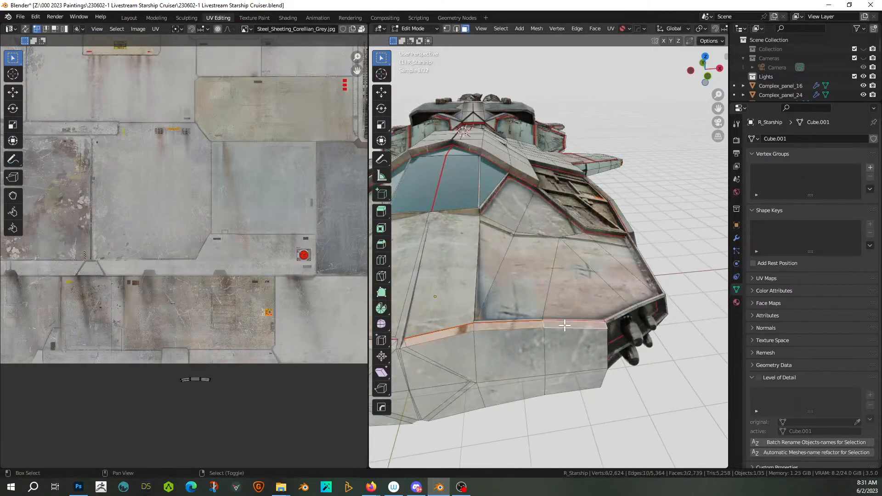
{"action": "key", "text": "h"}
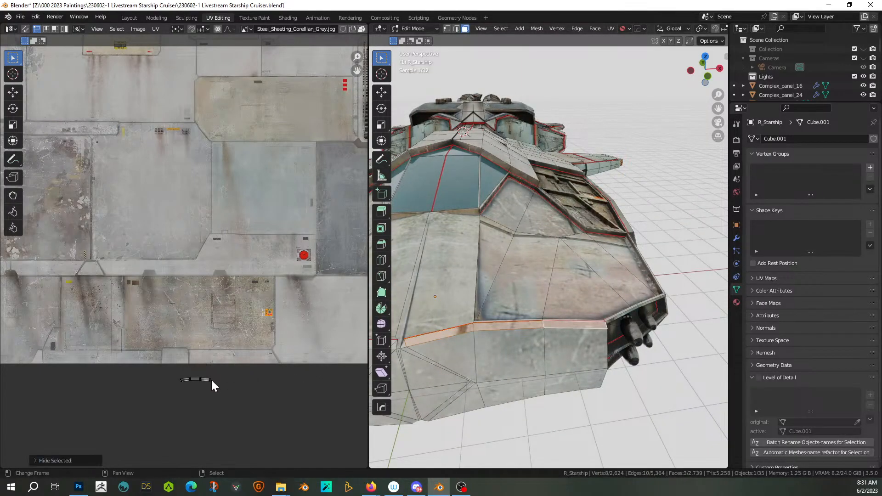
{"action": "key", "text": "a"}
{"action": "key", "text": "s"}
{"action": "key", "text": "g"}
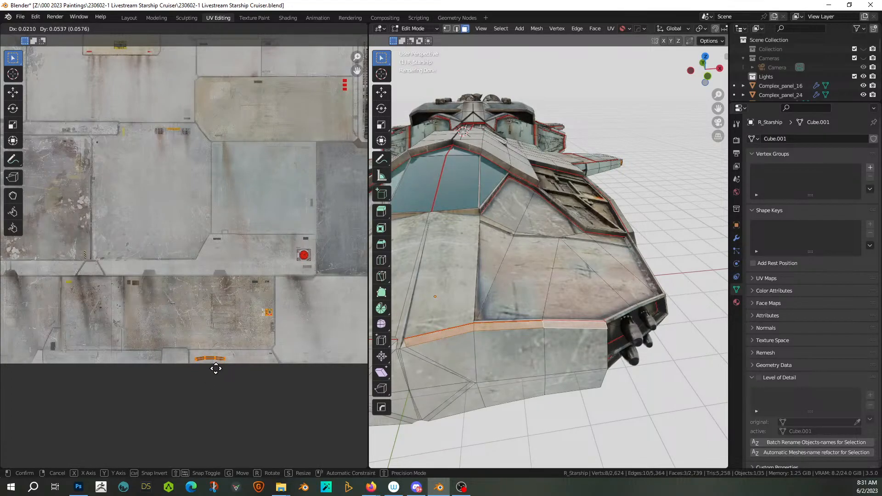
{"action": "left_click", "coordinate": [216, 368]}
- Leave Edit Mode, return to the Layout workspace, and save the file
{"action": "key", "text": "Tab"}
{"action": "key", "text": "Home"}
{"action": "scroll", "coordinate": [471, 367], "scroll_direction": "down", "scroll_amount": 2}
{"action": "scroll", "coordinate": [500, 366], "scroll_direction": "down", "scroll_amount": 2}
{"action": "middle_click_drag", "start_coordinate": [521, 367], "coordinate": [596, 344]}
{"action": "scroll", "coordinate": [596, 345], "scroll_direction": "up", "scroll_amount": 3}
{"action": "key", "text": "ctrl+s"}
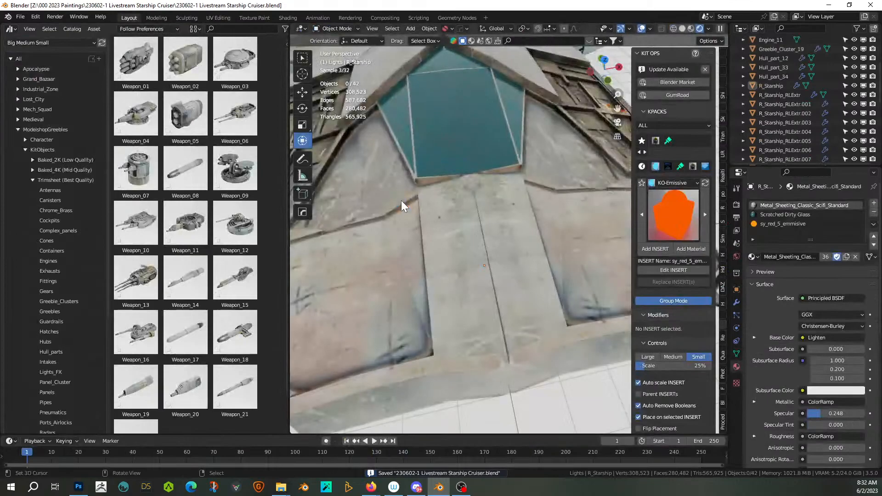
- Switch the viewport to solid shading and examine the long recessed trench along the hull's side
{"action": "middle_click_drag", "start_coordinate": [481, 313], "coordinate": [730, 169]}
{"action": "scroll", "coordinate": [727, 169], "scroll_direction": "down", "scroll_amount": 1}
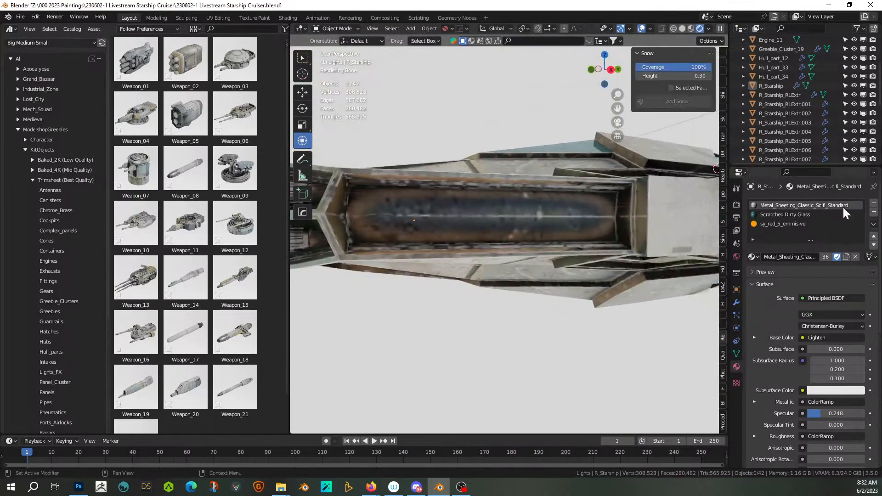
{"action": "scroll", "coordinate": [530, 247], "scroll_direction": "down", "scroll_amount": 3}
{"action": "middle_click_drag", "start_coordinate": [530, 247], "coordinate": [540, 274]}
{"action": "scroll", "coordinate": [540, 275], "scroll_direction": "up", "scroll_amount": 2}
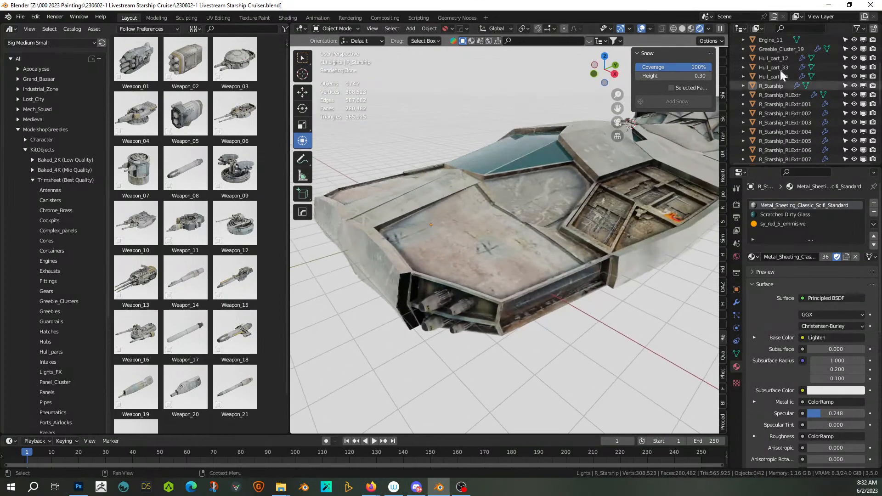
{"action": "left_click", "coordinate": [682, 29]}
{"action": "mouse_move", "coordinate": [571, 299]}
{"action": "middle_mouse_down"}
{"action": "mouse_move", "coordinate": [555, 296]}
{"action": "mouse_move", "coordinate": [578, 291]}
{"action": "mouse_move", "coordinate": [544, 297]}
{"action": "middle_mouse_up"}
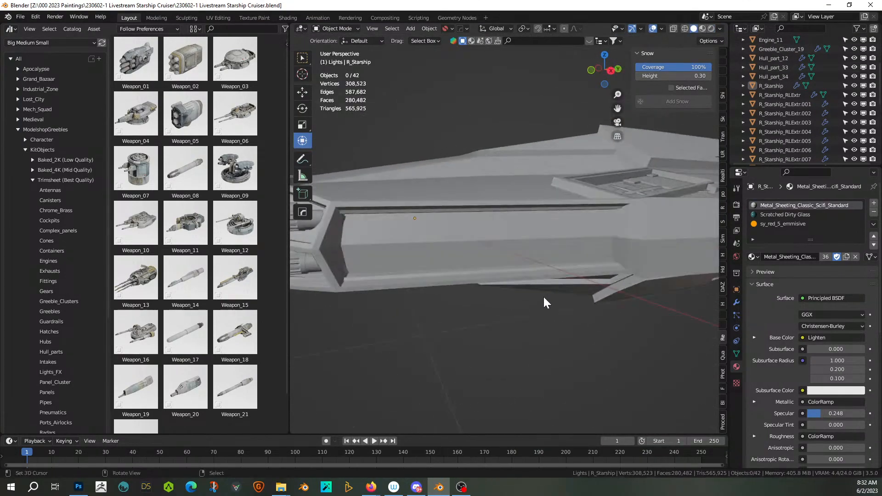
{"action": "middle_click_drag", "start_coordinate": [477, 308], "coordinate": [498, 302]}
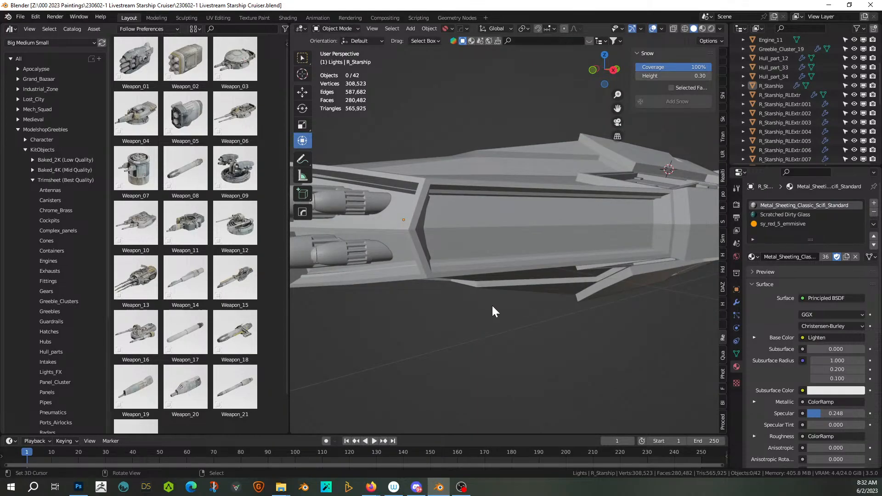
{"action": "middle_click_drag", "start_coordinate": [541, 321], "coordinate": [532, 341]}
- Select the recessed trench face on the starship's side and start the Random Tubes generator on it
{"action": "left_click", "coordinate": [465, 275]}
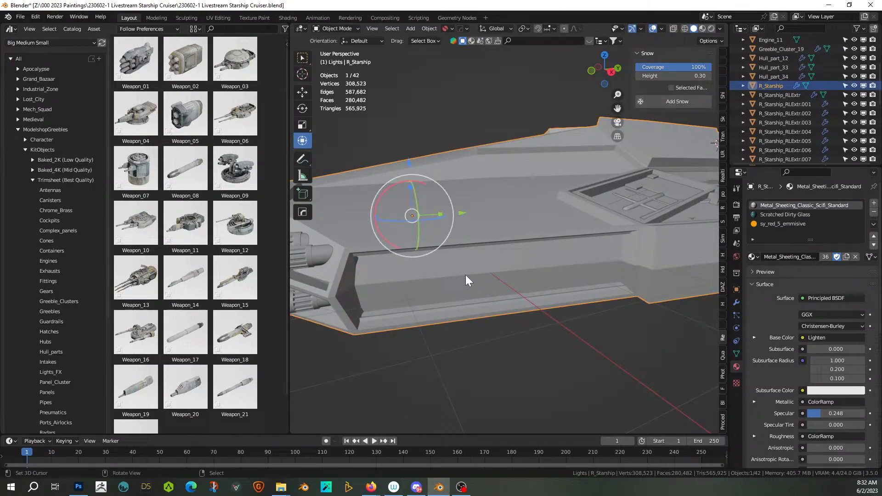
{"action": "key", "text": "Tab"}
{"action": "left_click", "coordinate": [456, 277]}
{"action": "right_click", "coordinate": [456, 277], "text": "shift"}
{"action": "key", "text": "Tab"}
{"action": "key", "text": "shift+q"}
{"action": "left_click", "coordinate": [462, 280]}
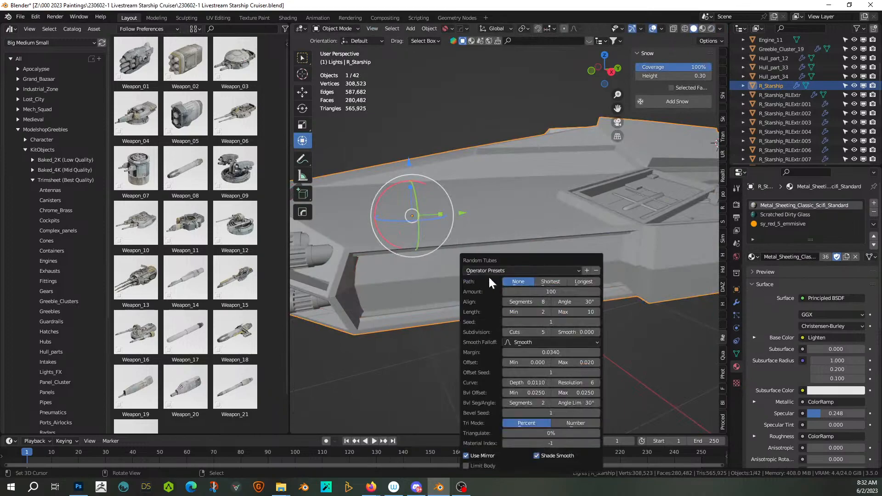
- Set the random tubes' seed to 3, subdivision cuts to 8, and margin to 0
{"action": "left_click", "coordinate": [596, 321]}
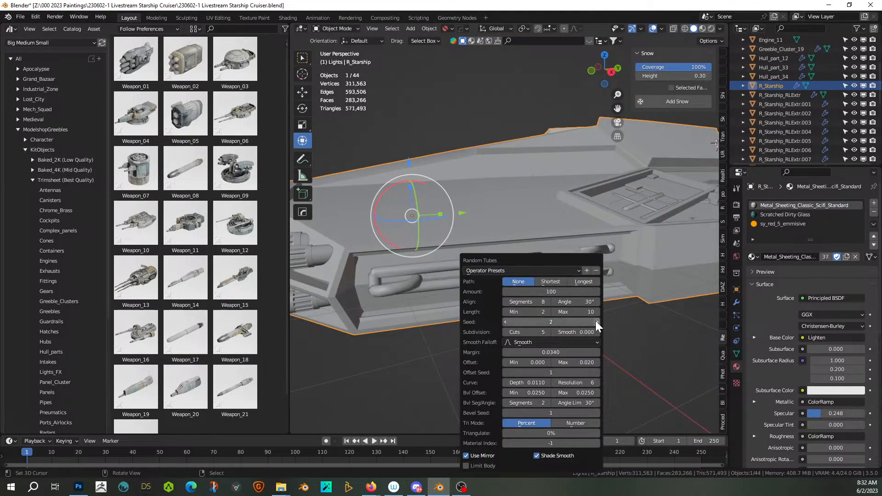
{"action": "left_click", "coordinate": [596, 321]}
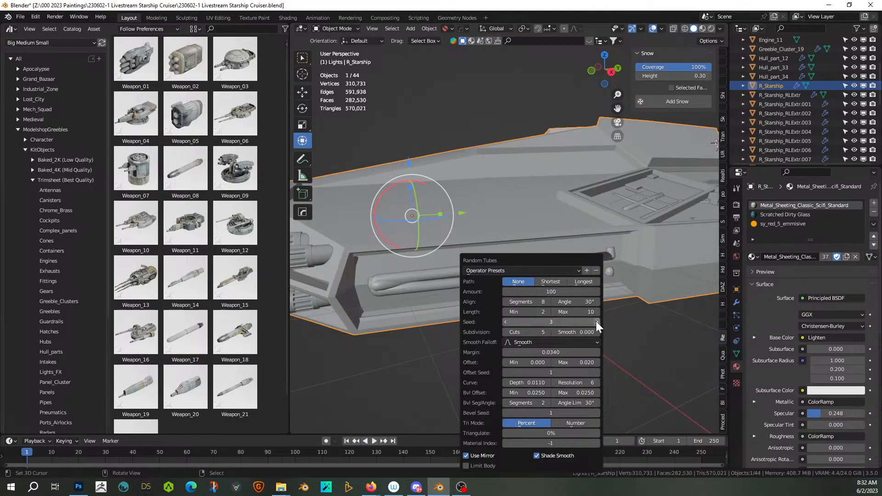
{"action": "left_click", "coordinate": [548, 330]}
{"action": "left_click", "coordinate": [548, 330]}
{"action": "left_click", "coordinate": [548, 330]}
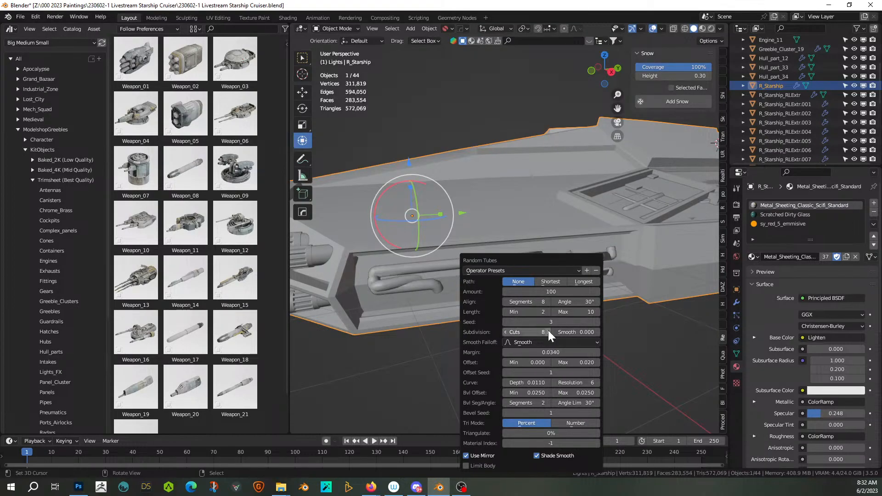
{"action": "left_click", "coordinate": [559, 352]}
{"action": "key", "text": "Return"}
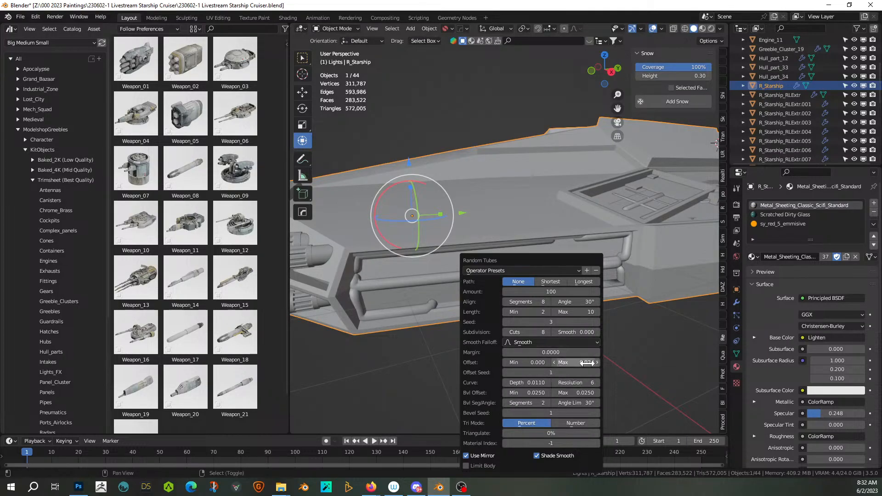
- Set the random tubes' maximum offset to 0.001, trying seeds up to 6 before returning the seed to 3
{"action": "left_click_drag", "start_coordinate": [577, 363], "coordinate": [565, 363]}
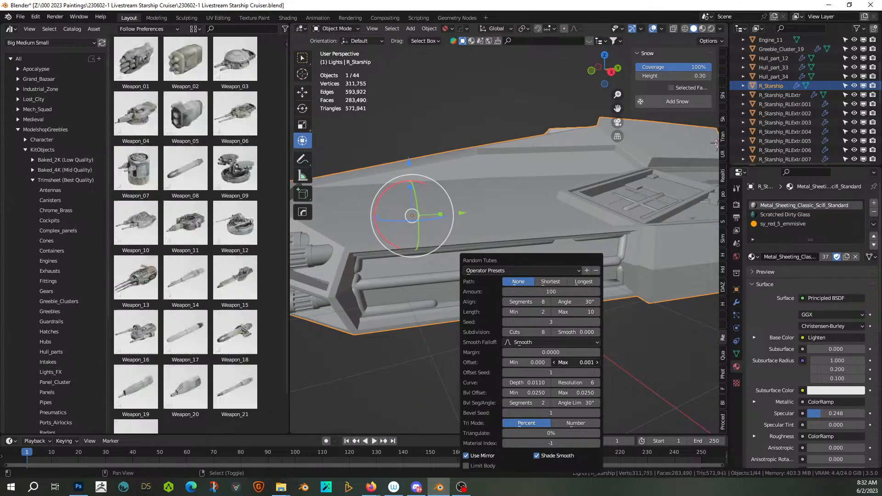
{"action": "left_click", "coordinate": [597, 321]}
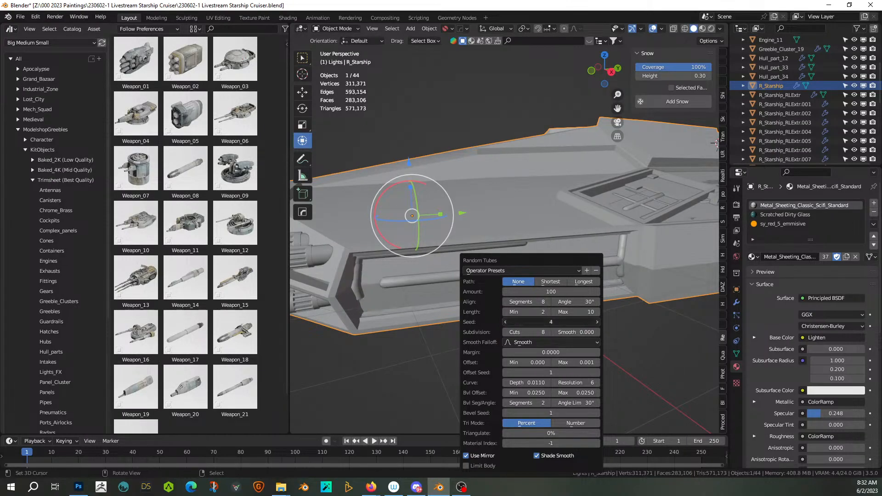
{"action": "left_click", "coordinate": [597, 321]}
{"action": "left_click", "coordinate": [597, 322]}
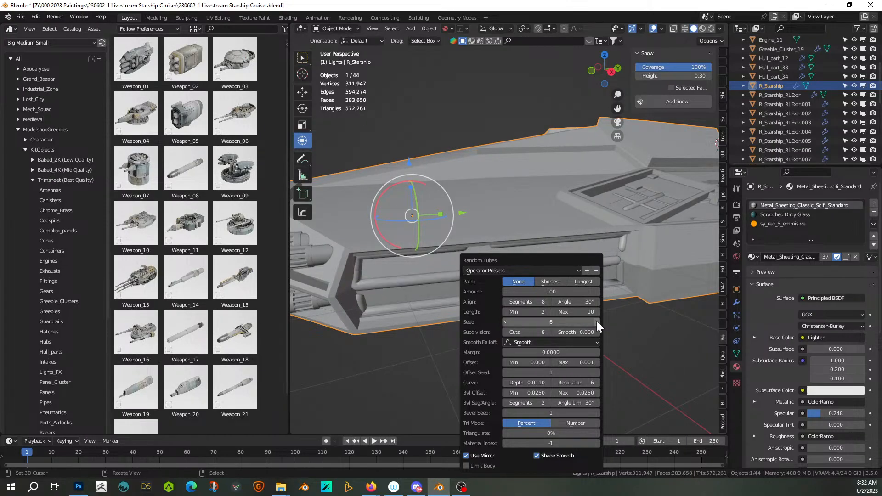
{"action": "left_click", "coordinate": [505, 322]}
{"action": "left_click", "coordinate": [508, 321]}
{"action": "left_click", "coordinate": [508, 321]}
- Try the Shortest path mode for the random tubes and return the path to None
{"action": "left_click", "coordinate": [556, 281]}
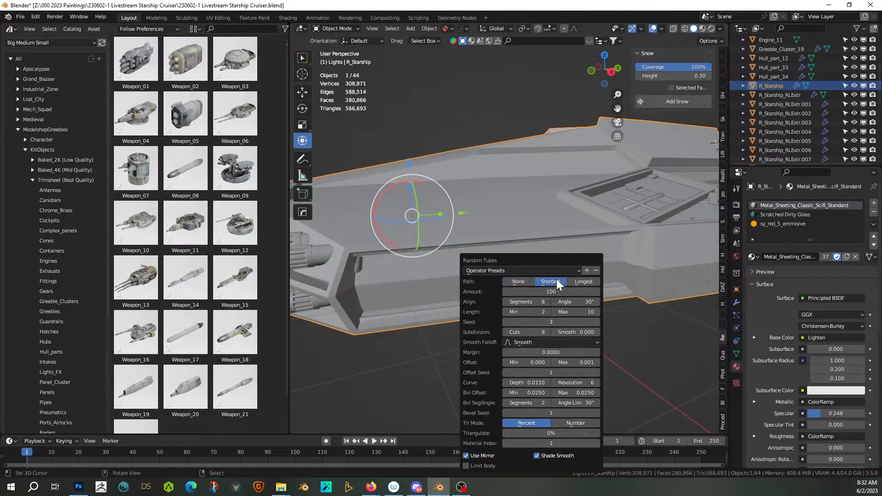
{"action": "left_click", "coordinate": [517, 282]}
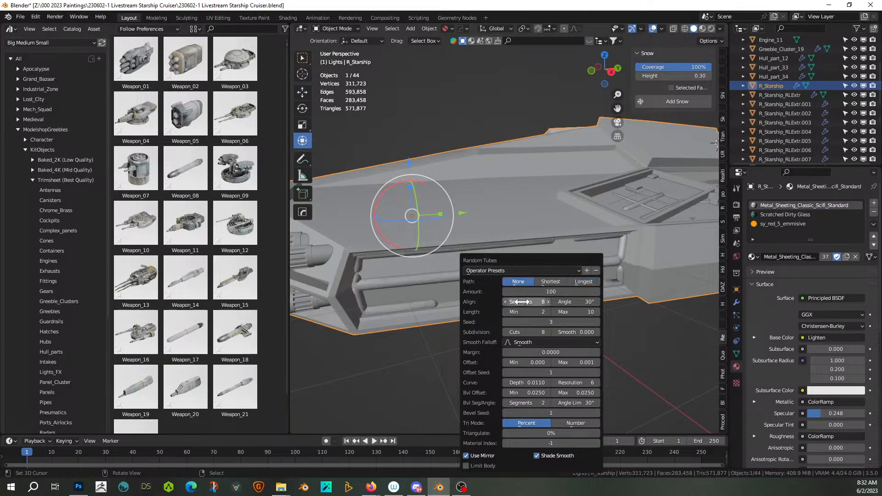
{"action": "middle_click_drag", "start_coordinate": [470, 381], "coordinate": [486, 365]}
{"action": "scroll", "coordinate": [478, 287], "scroll_direction": "down", "scroll_amount": 2}
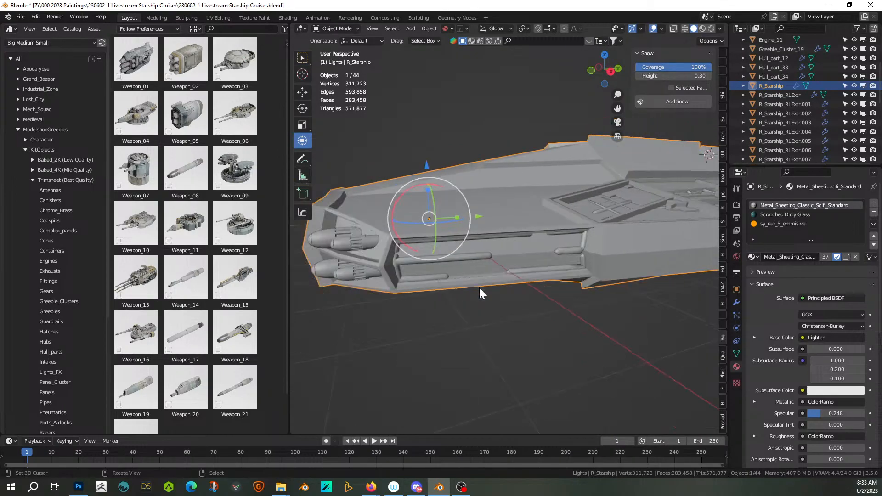
- Reselect the recessed trench face on the hull's side and start a second Random Tubes pass on it
{"action": "scroll", "coordinate": [521, 279], "scroll_direction": "up", "scroll_amount": 2}
{"action": "key", "text": "Tab"}
{"action": "left_click", "coordinate": [521, 280]}
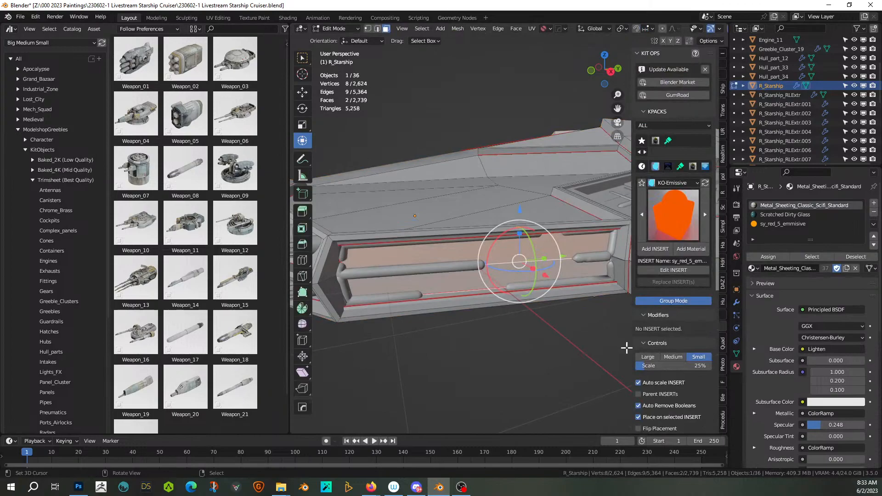
{"action": "key", "text": "Tab"}
{"action": "scroll", "coordinate": [529, 325], "scroll_direction": "down", "scroll_amount": 2}
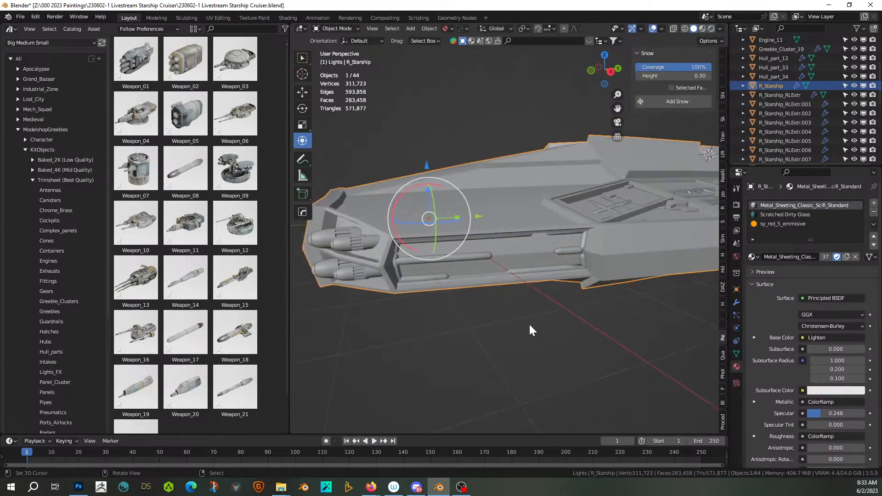
{"action": "key", "text": "shift+q"}
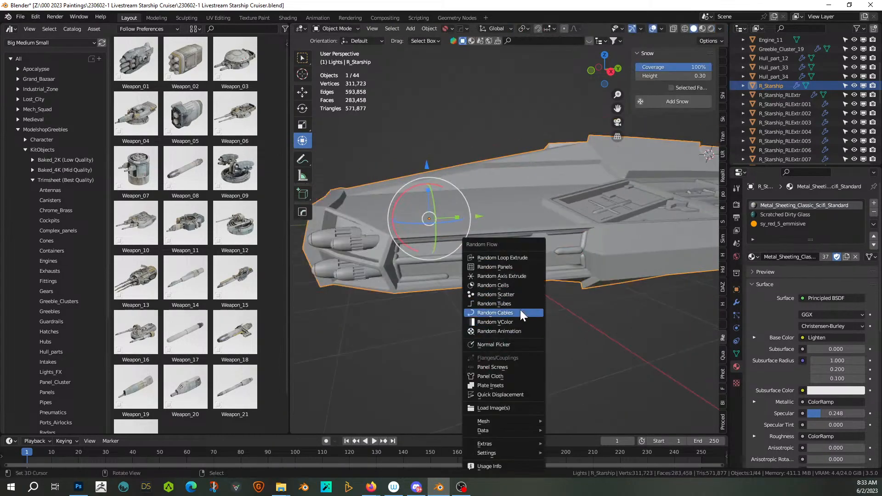
{"action": "left_click", "coordinate": [516, 304]}
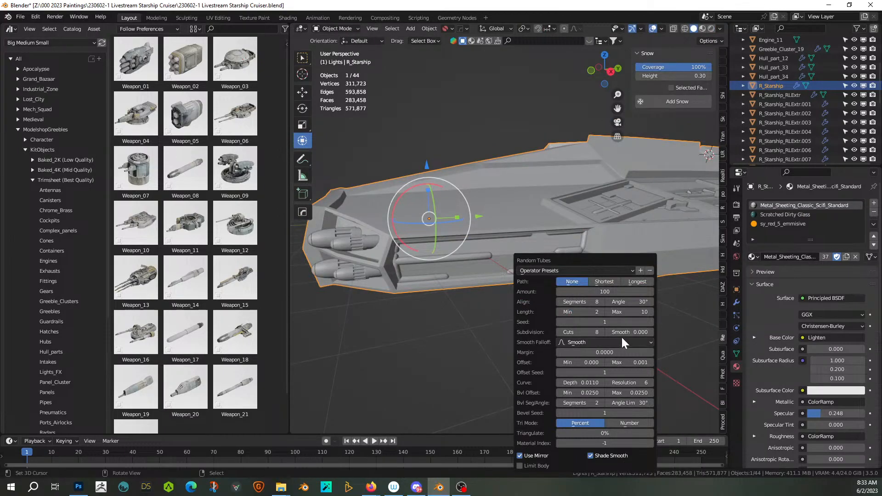
- Try seed 6 and 10 subdivision cuts for the second tube set, and undo that set
{"action": "left_click", "coordinate": [651, 321]}
{"action": "left_click", "coordinate": [651, 322]}
{"action": "left_click", "coordinate": [651, 322]}
{"action": "left_click", "coordinate": [651, 321]}
{"action": "left_click", "coordinate": [651, 322]}
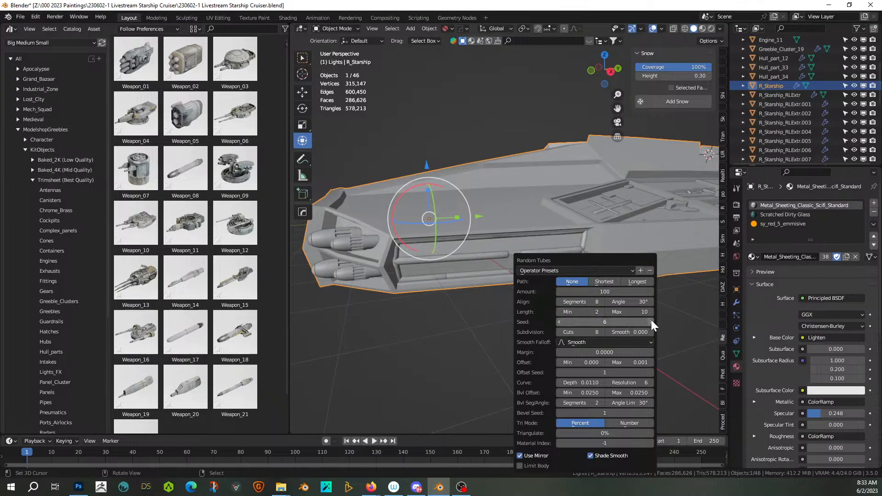
{"action": "left_click", "coordinate": [600, 332]}
{"action": "left_click", "coordinate": [601, 332]}
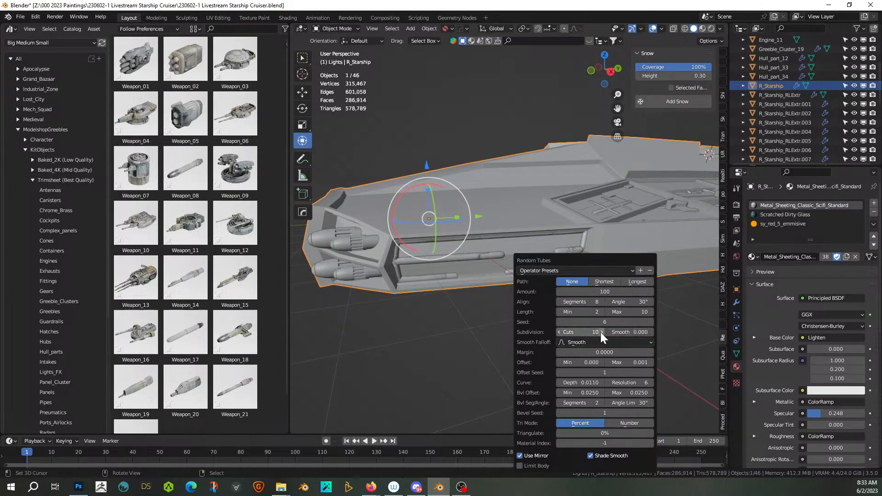
{"action": "key", "text": "ctrl+z"}
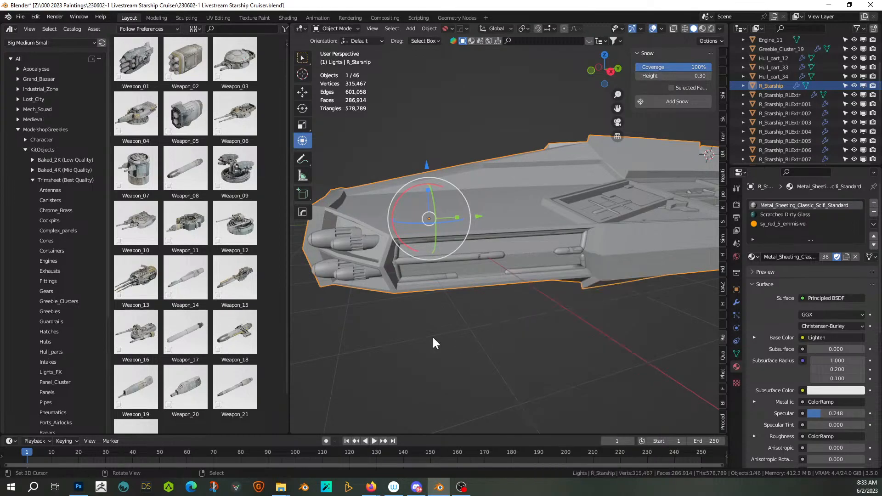
- Try a Random Loop Extrude on the selected trench face with loop 1 enabled
{"action": "mouse_move", "coordinate": [484, 347]}
{"action": "middle_mouse_down"}
{"action": "mouse_move", "coordinate": [531, 338]}
{"action": "mouse_move", "coordinate": [487, 353]}
{"action": "middle_mouse_up"}
{"action": "scroll", "coordinate": [490, 353], "scroll_direction": "up", "scroll_amount": 3}
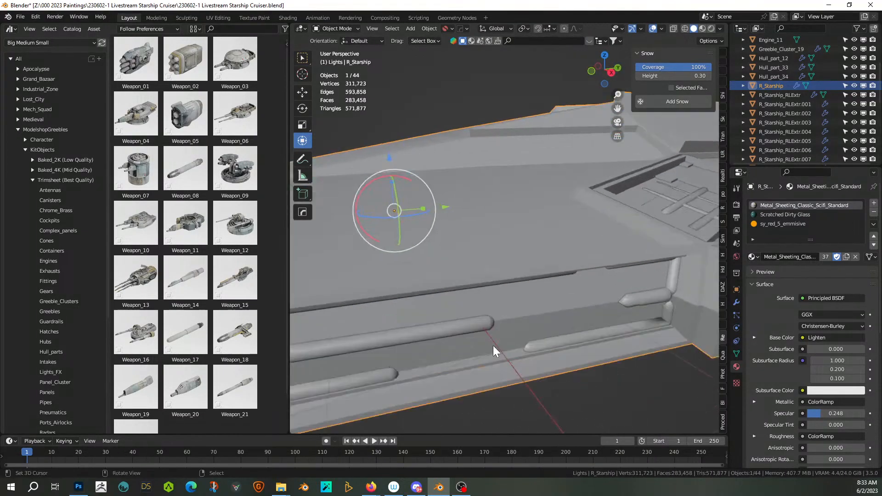
{"action": "key", "text": "Tab"}
{"action": "key", "text": "Tab"}
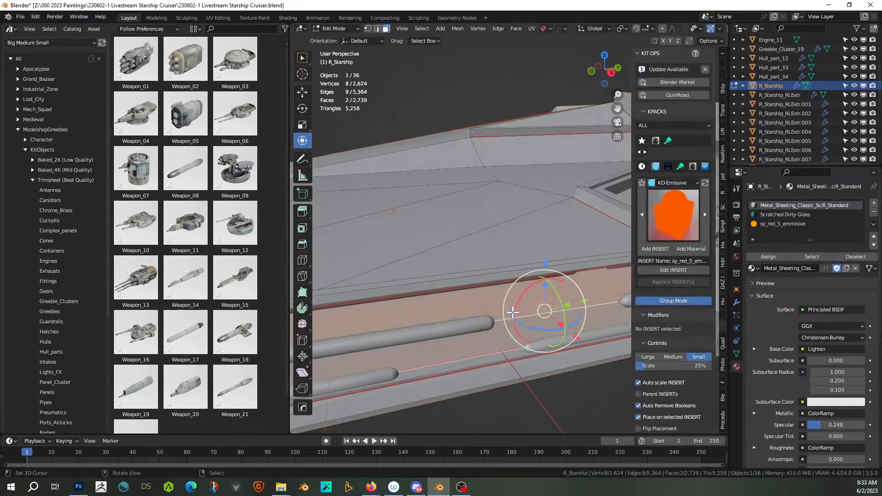
{"action": "key", "text": "shift+q"}
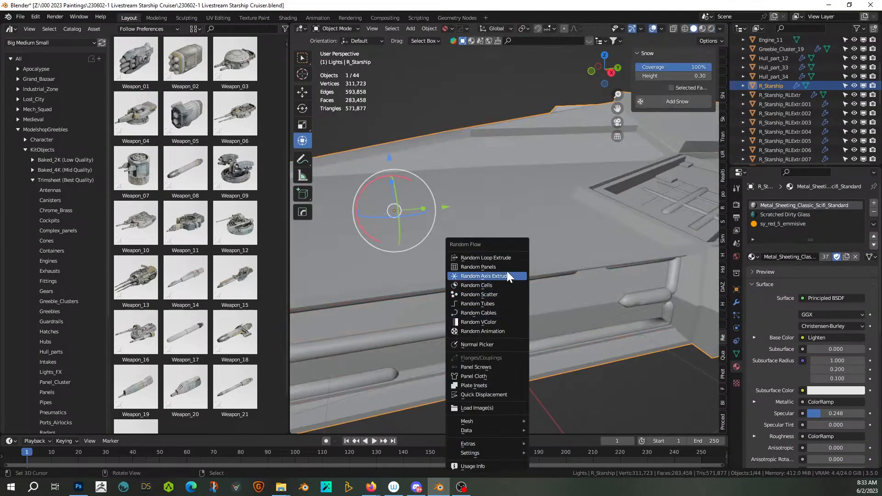
{"action": "left_click", "coordinate": [507, 256]}
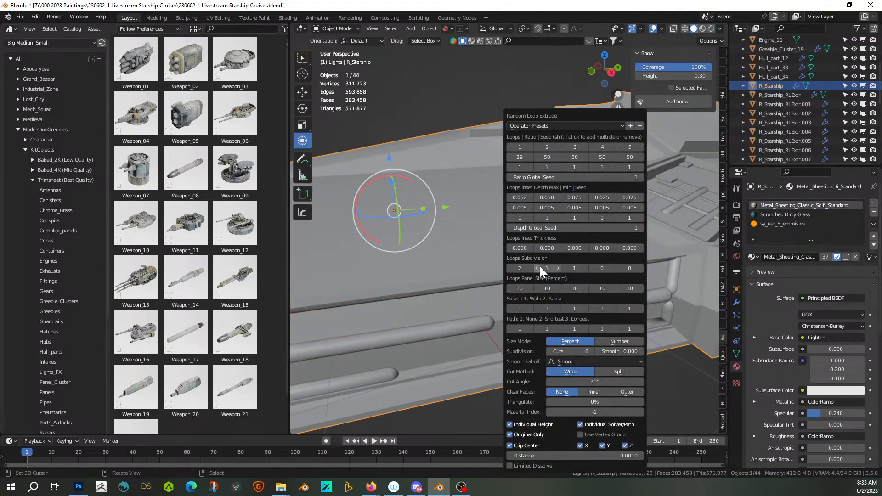
{"action": "left_click", "coordinate": [522, 148]}
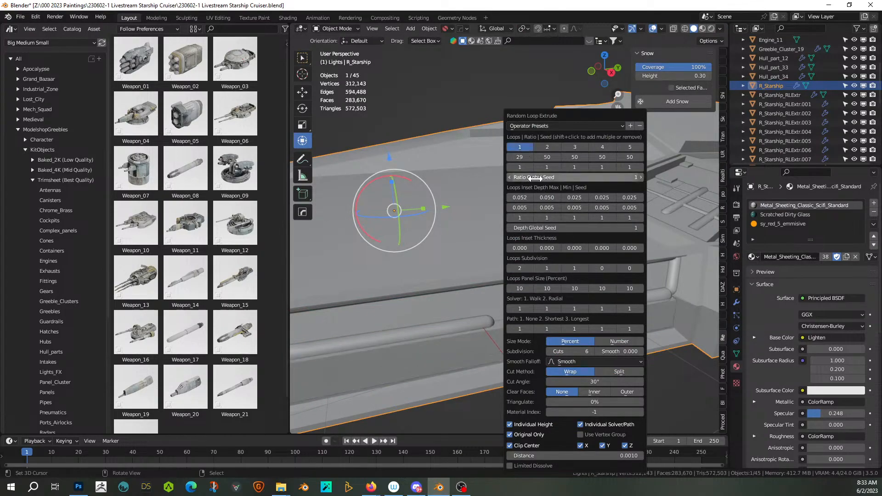
- Increase the loop extrude's subdivision cuts, inspect the trench from the bow, and undo the extrude
{"action": "left_click", "coordinate": [592, 351]}
{"action": "left_click", "coordinate": [592, 351]}
{"action": "mouse_move", "coordinate": [459, 356]}
{"action": "middle_mouse_down"}
{"action": "mouse_move", "coordinate": [396, 365]}
{"action": "mouse_move", "coordinate": [452, 352]}
{"action": "middle_mouse_up"}
{"action": "scroll", "coordinate": [396, 365], "scroll_direction": "up", "scroll_amount": 2}
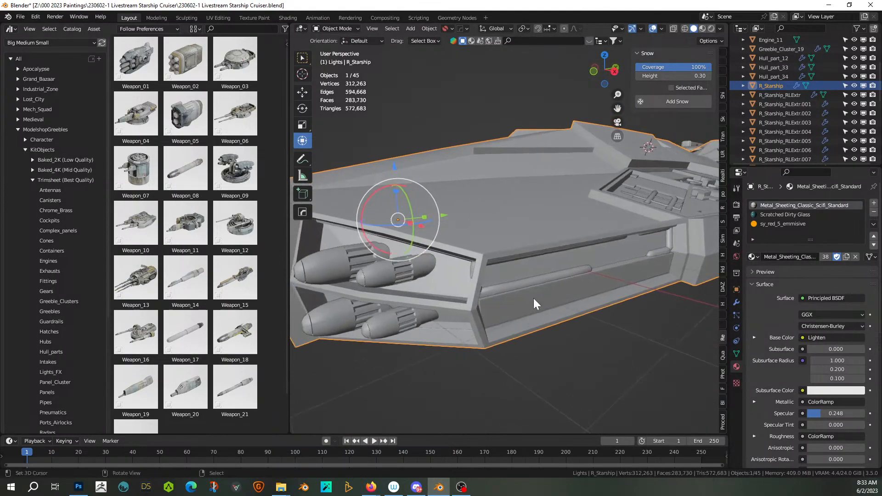
{"action": "key", "text": "ctrl+z"}
{"action": "scroll", "coordinate": [535, 299], "scroll_direction": "down", "scroll_amount": 2}
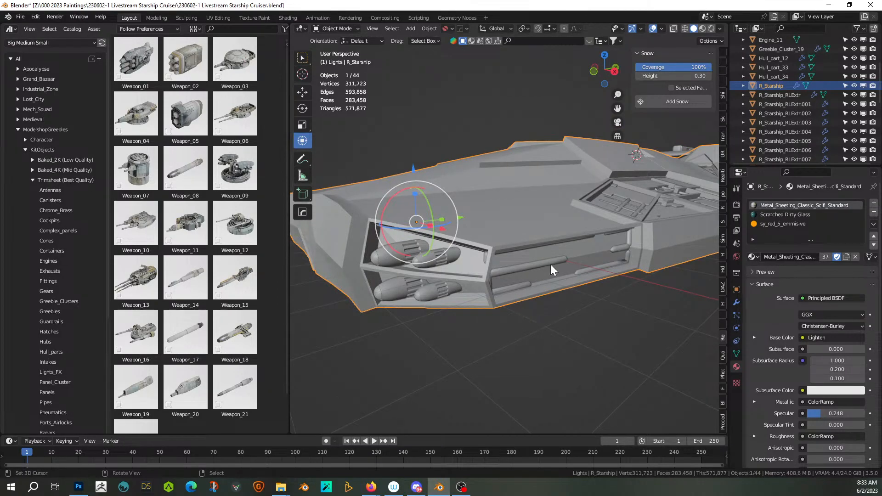
- Inspect the tubes in the side trench and open the Greebles category of the Trimsheet kit assets
{"action": "scroll", "coordinate": [473, 321], "scroll_direction": "up", "scroll_amount": 2}
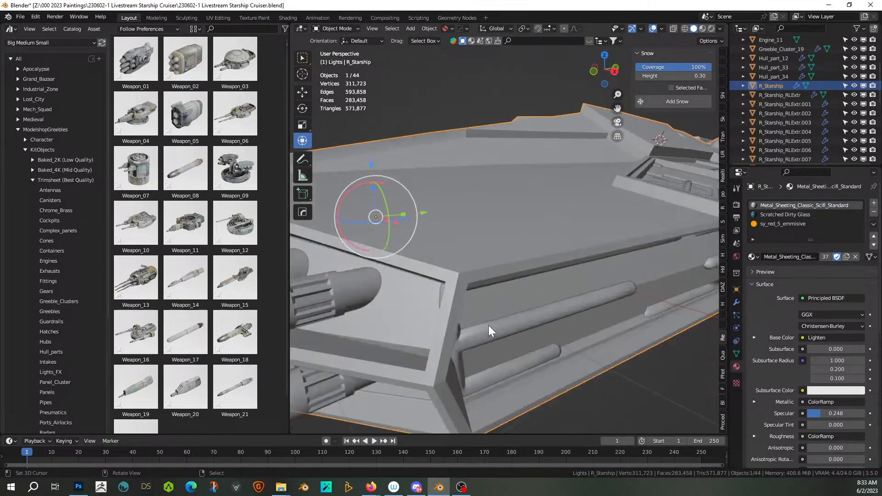
{"action": "scroll", "coordinate": [495, 329], "scroll_direction": "up", "scroll_amount": 3}
{"action": "middle_click_drag", "start_coordinate": [489, 329], "coordinate": [478, 328]}
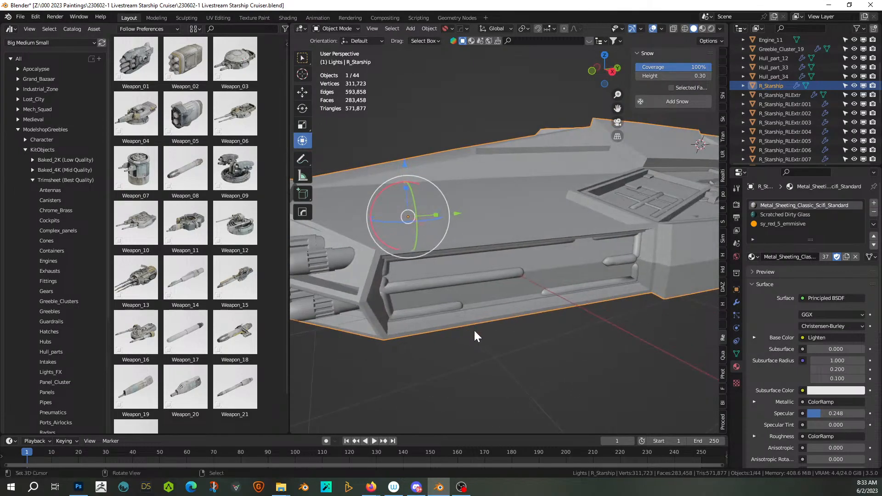
{"action": "left_click", "coordinate": [61, 311]}
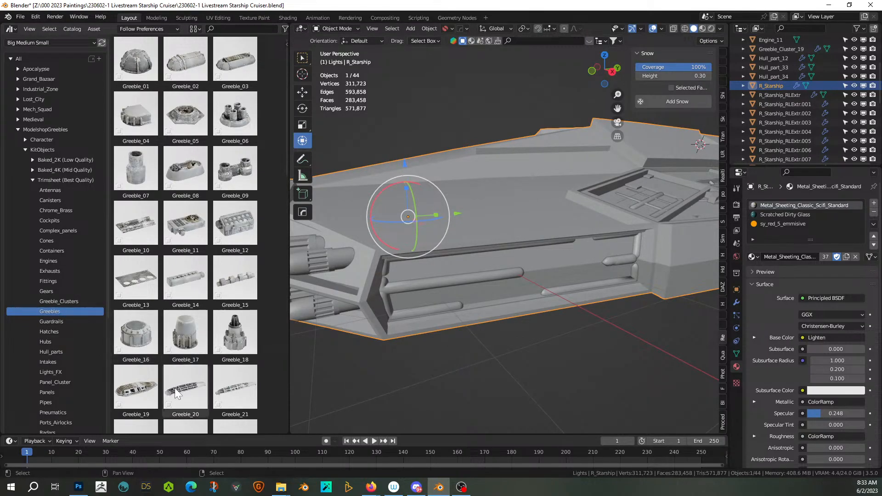
- Place the Greeble_20 asset in the long recess on the hull's side and scale it to fit
{"action": "left_click_drag", "start_coordinate": [184, 388], "coordinate": [518, 262]}
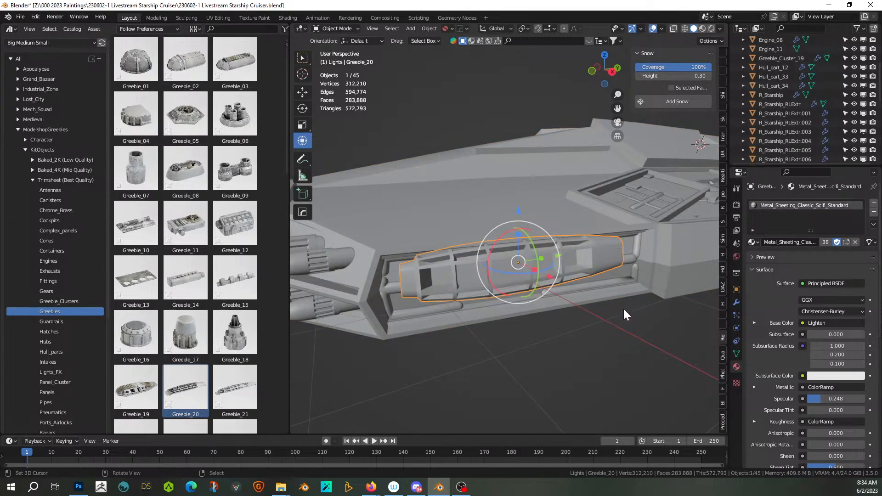
{"action": "key", "text": "s"}
{"action": "left_click", "coordinate": [649, 309]}
{"action": "middle_click_drag", "start_coordinate": [649, 309], "coordinate": [608, 301]}
{"action": "scroll", "coordinate": [637, 324], "scroll_direction": "up", "scroll_amount": 3}
- Reposition Greeble_20 over the side recess and lower it along the global Z axis to centre it in the opening
{"action": "key", "text": "g"}
{"action": "left_click", "coordinate": [623, 321]}
{"action": "key", "text": "g"}
{"action": "key", "text": "z"}
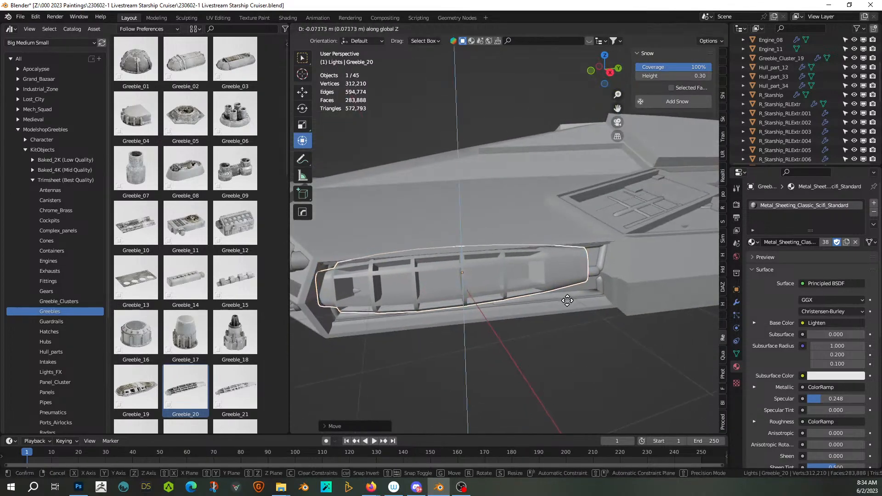
{"action": "left_click", "coordinate": [566, 306]}
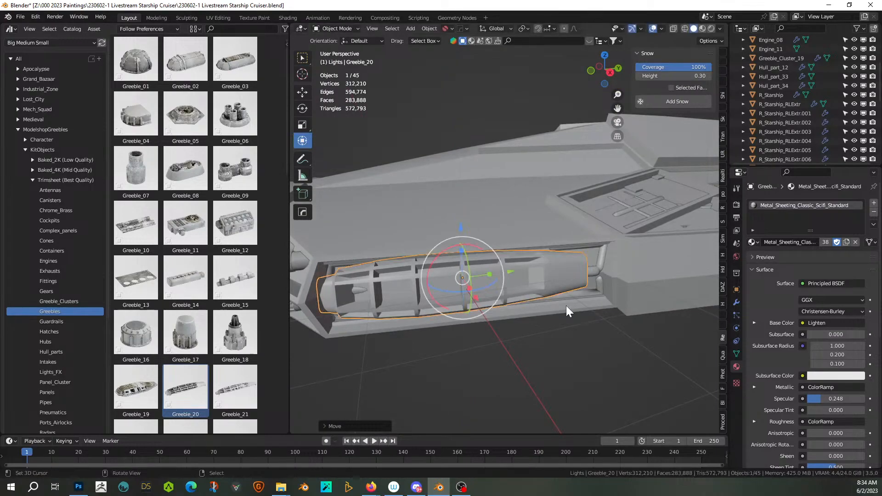
- Shift Greeble_20 along the Y axis and inward along the X axis to seat it inside the side recess
{"action": "key", "text": "g"}
{"action": "key", "text": "y"}
{"action": "left_click", "coordinate": [514, 307]}
{"action": "middle_click_drag", "start_coordinate": [514, 308], "coordinate": [546, 300]}
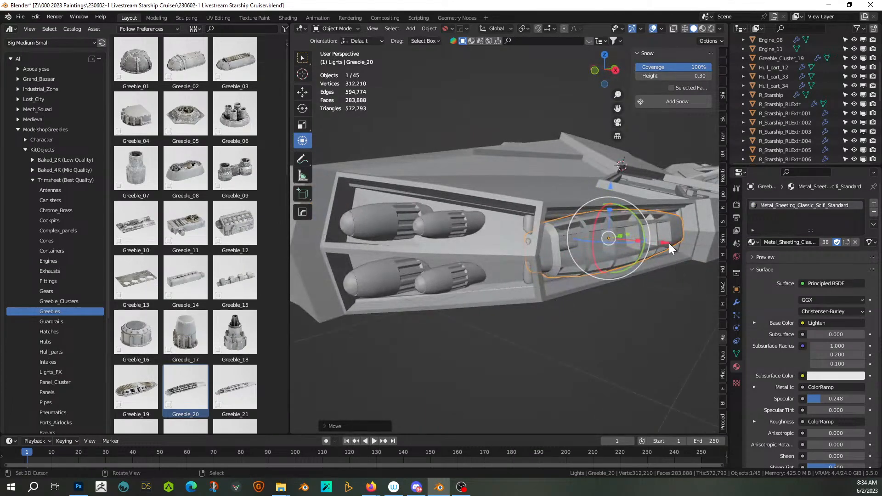
{"action": "key", "text": "g"}
{"action": "key", "text": "x"}
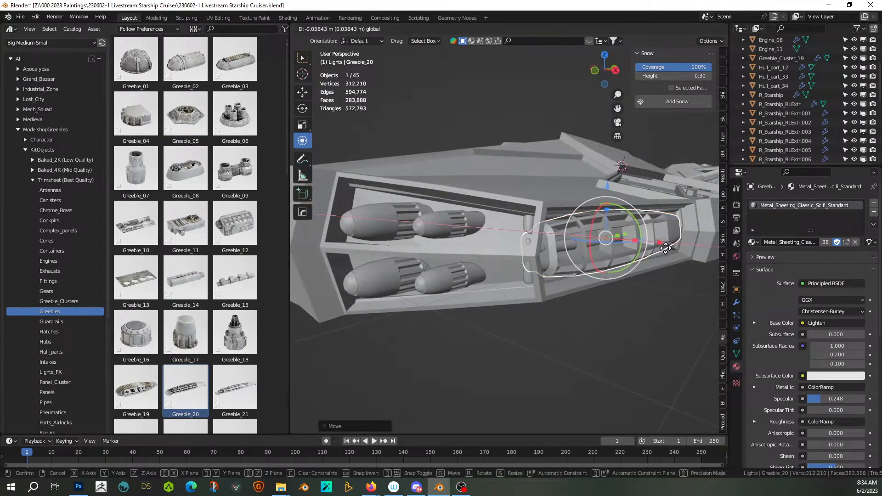
{"action": "left_click", "coordinate": [667, 250]}
- Mirror Greeble_20 across the R_Starship hull on the X axis with a mirror modifier
{"action": "middle_click_drag", "start_coordinate": [667, 250], "coordinate": [500, 250]}
{"action": "left_click", "coordinate": [465, 235], "text": "shift"}
{"action": "key", "text": "alt+x"}
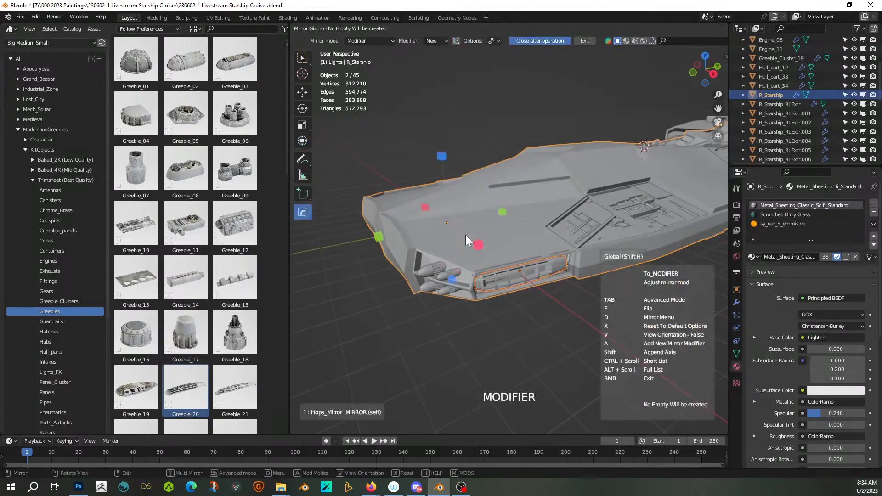
{"action": "left_click", "coordinate": [477, 257]}
{"action": "middle_click_drag", "start_coordinate": [477, 258], "coordinate": [647, 168]}
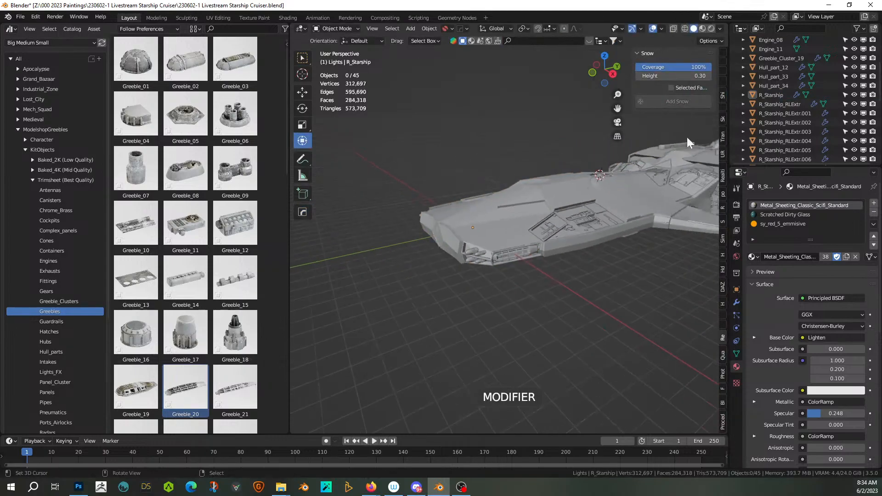
- Switch the viewport to rendered shading and select the R_Starship hull from a front view
{"action": "left_click", "coordinate": [711, 29]}
{"action": "middle_click_drag", "start_coordinate": [514, 256], "coordinate": [550, 277]}
{"action": "left_click", "coordinate": [453, 262]}
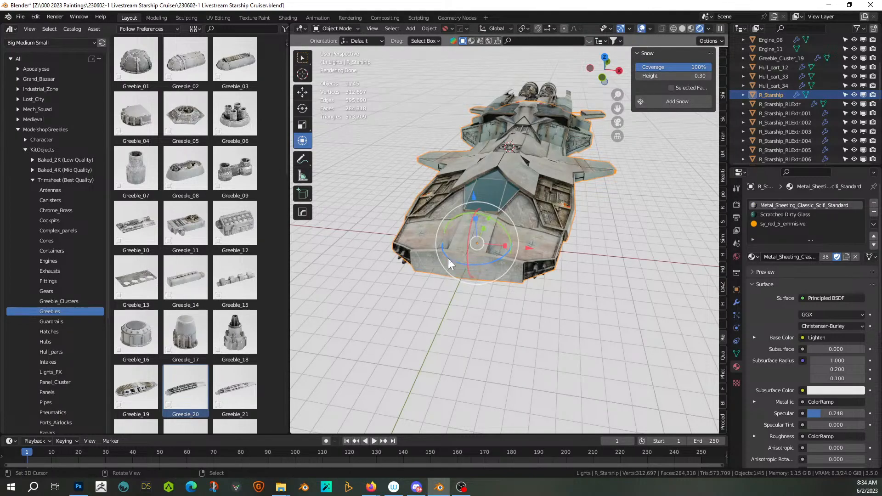
- Look through the Greebles assets for a part that suits the blank front face of the nose
{"action": "scroll", "coordinate": [442, 348], "scroll_direction": "up", "scroll_amount": 1}
{"action": "scroll", "coordinate": [187, 320], "scroll_direction": "down", "scroll_amount": 4}
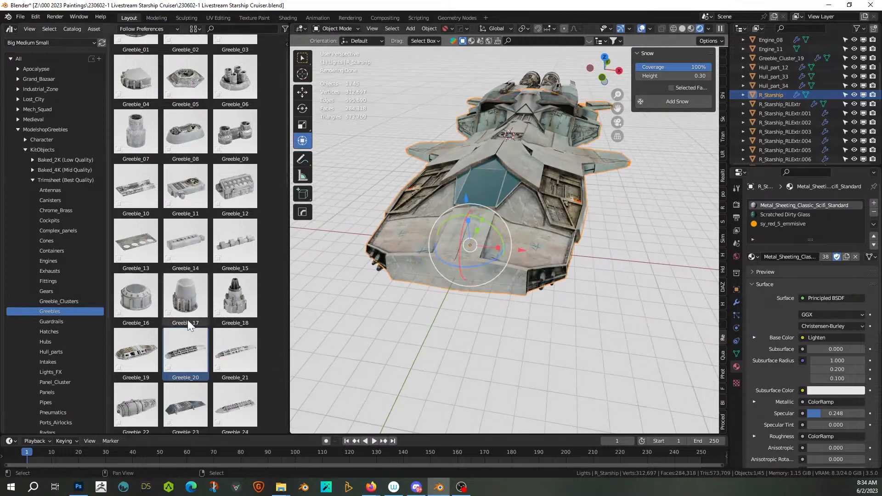
{"action": "scroll", "coordinate": [187, 320], "scroll_direction": "down", "scroll_amount": 2}
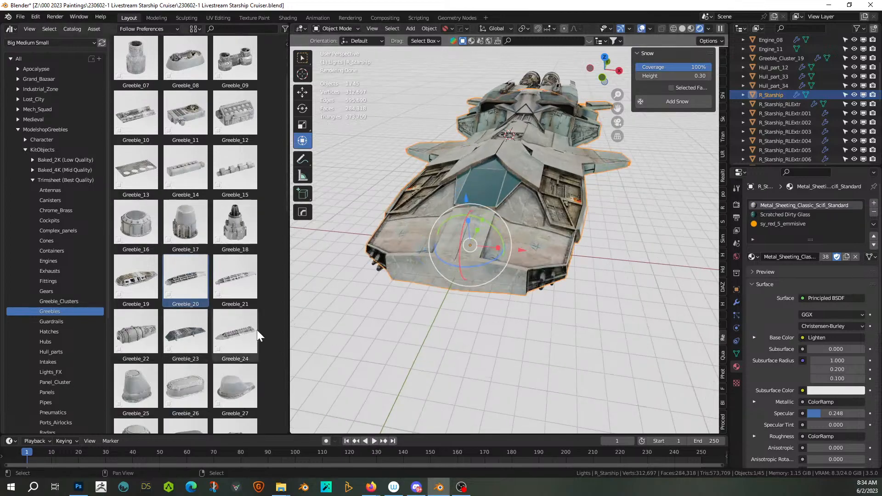
{"action": "scroll", "coordinate": [257, 330], "scroll_direction": "down", "scroll_amount": 5}
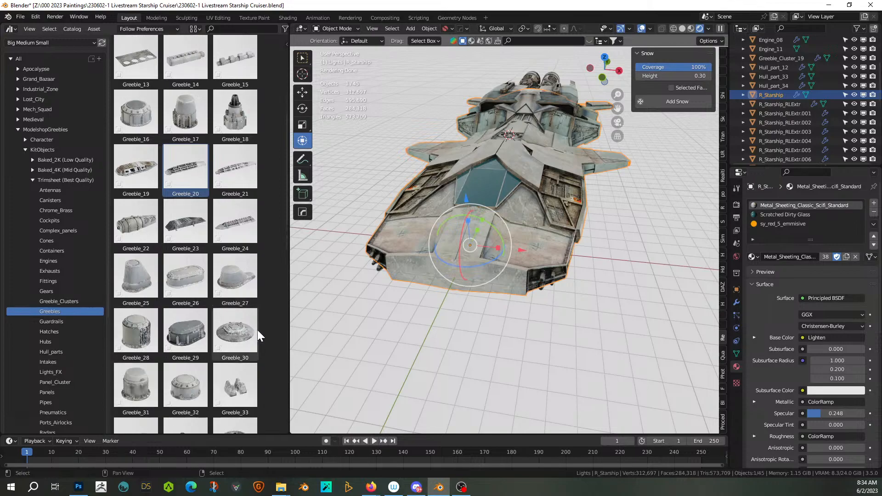
{"action": "scroll", "coordinate": [258, 330], "scroll_direction": "down", "scroll_amount": 4}
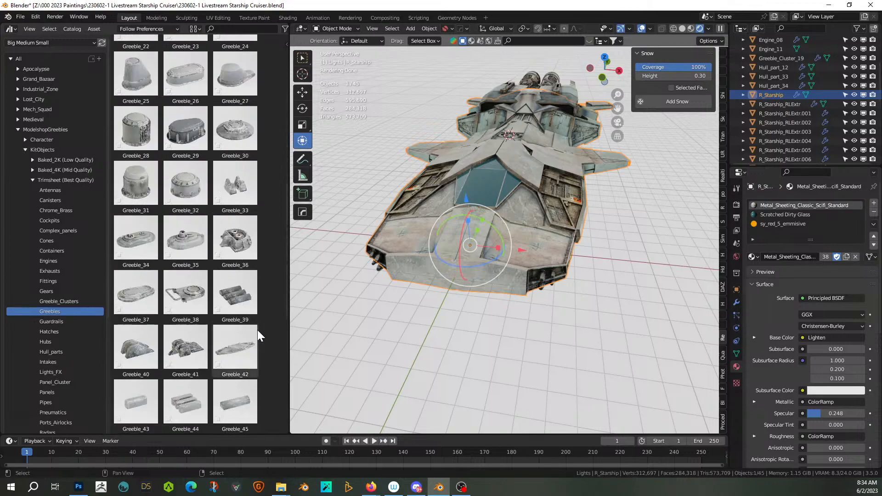
{"action": "scroll", "coordinate": [257, 330], "scroll_direction": "down", "scroll_amount": 4}
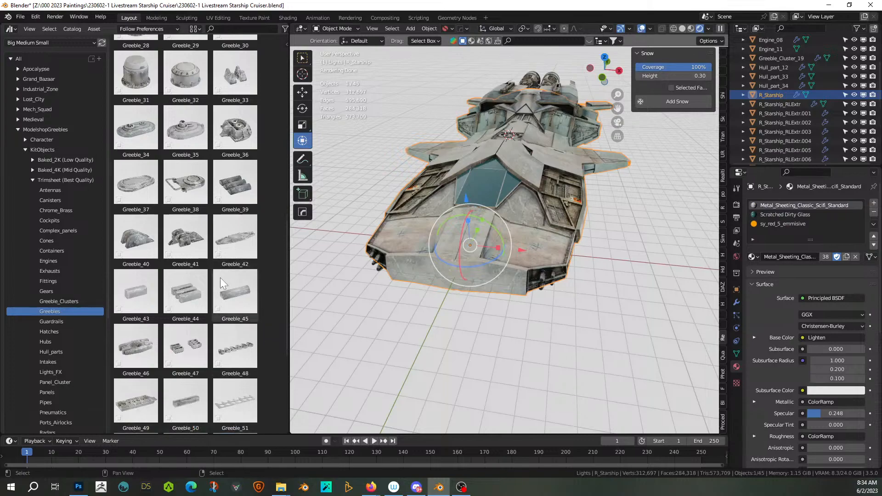
{"action": "scroll", "coordinate": [219, 278], "scroll_direction": "down", "scroll_amount": 3}
{"action": "scroll", "coordinate": [219, 277], "scroll_direction": "down", "scroll_amount": 3}
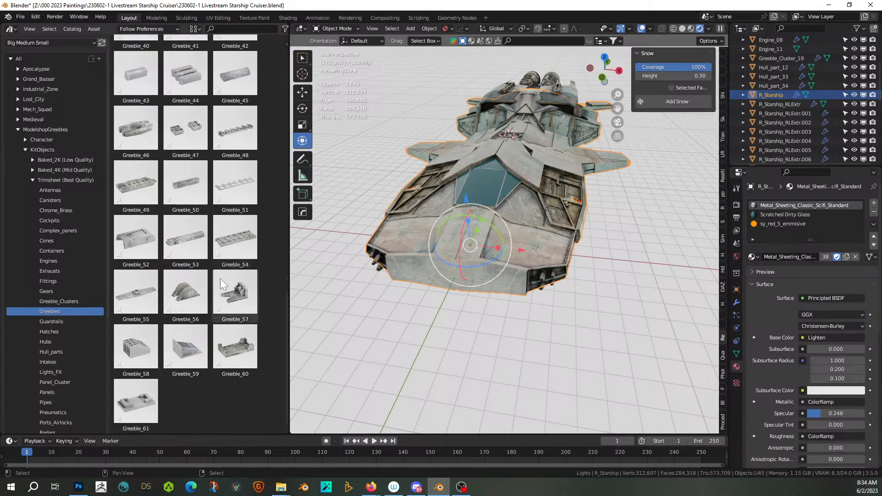
{"action": "scroll", "coordinate": [220, 277], "scroll_direction": "up", "scroll_amount": 5}
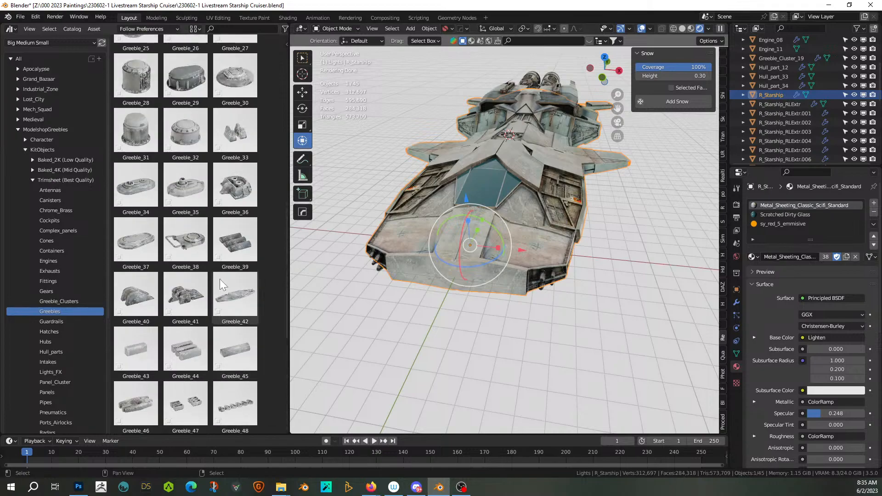
- Place the Greeble_41 asset on the front face of the starship's nose
{"action": "left_click_drag", "start_coordinate": [185, 294], "coordinate": [479, 277]}
{"action": "scroll", "coordinate": [478, 278], "scroll_direction": "up", "scroll_amount": 4}
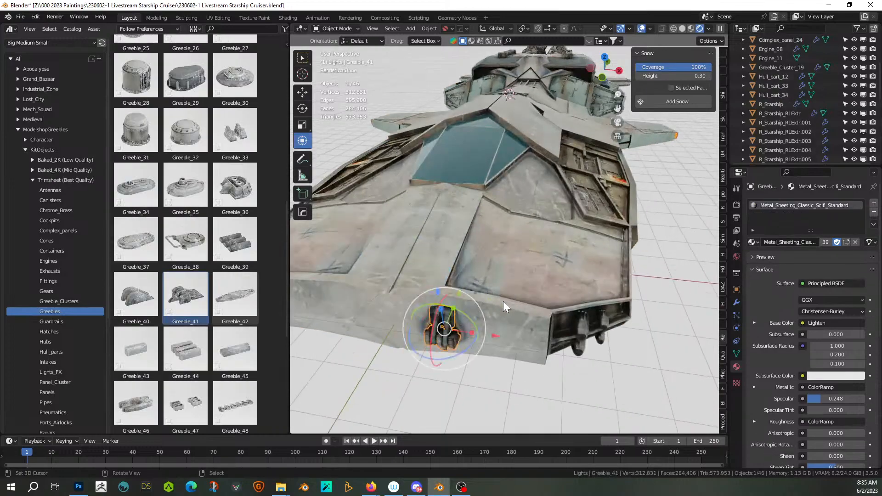
{"action": "scroll", "coordinate": [503, 302], "scroll_direction": "up", "scroll_amount": 4}
{"action": "middle_click_drag", "start_coordinate": [503, 301], "coordinate": [514, 272]}
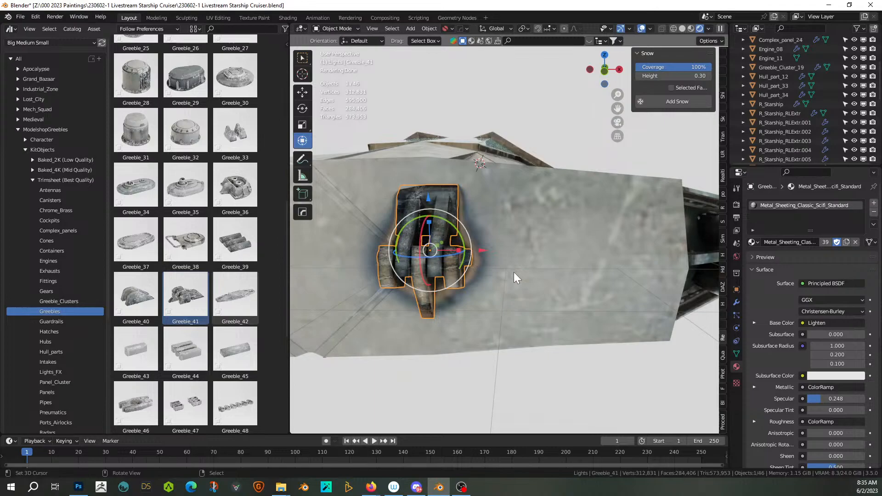
- Rotate Greeble_41 by 90° about the Y axis and scale it up to span most of the nose's height
{"action": "type", "text": "r90"}
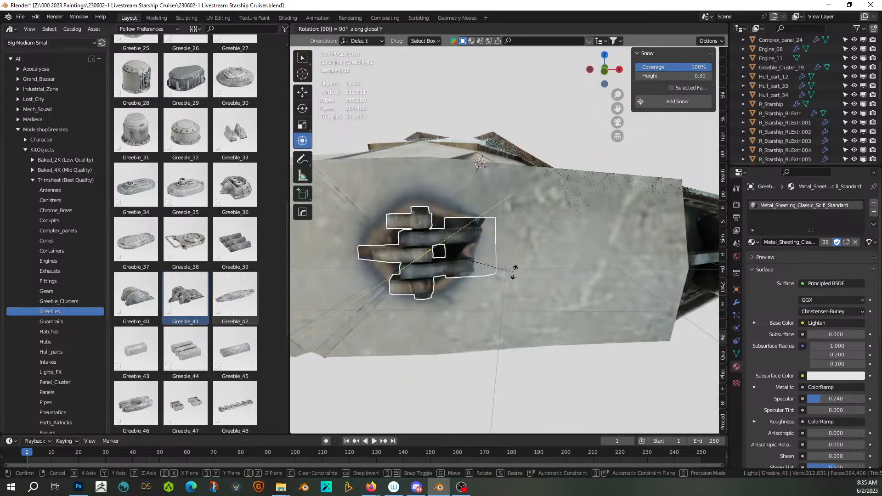
{"action": "key", "text": "Return"}
{"action": "key", "text": "s"}
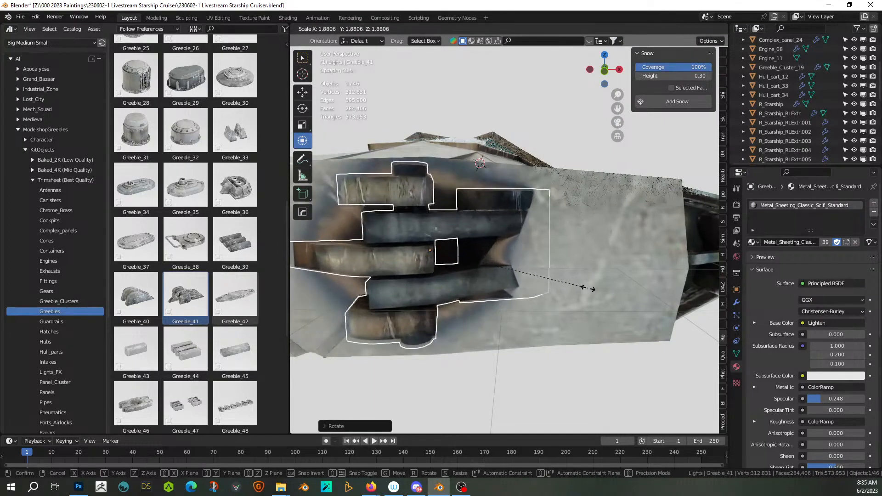
{"action": "left_click", "coordinate": [609, 296]}
{"action": "middle_click_drag", "start_coordinate": [609, 296], "coordinate": [599, 316]}
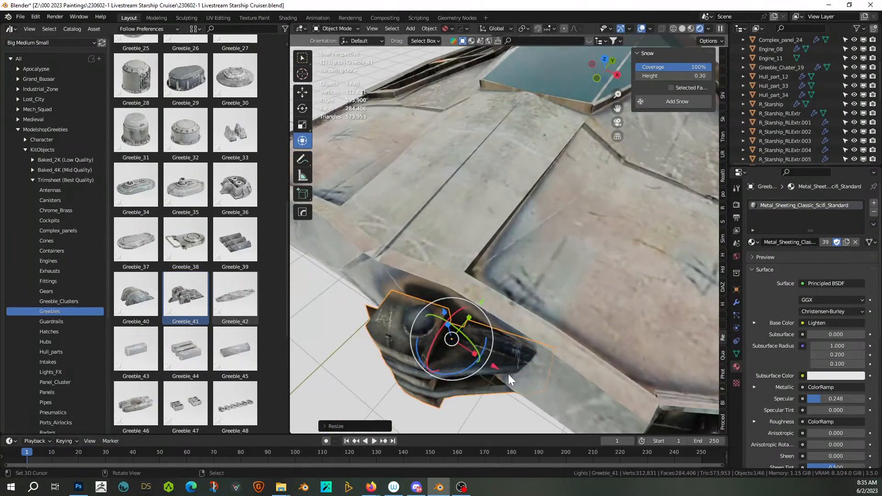
{"action": "middle_click_drag", "start_coordinate": [473, 351], "coordinate": [486, 366]}
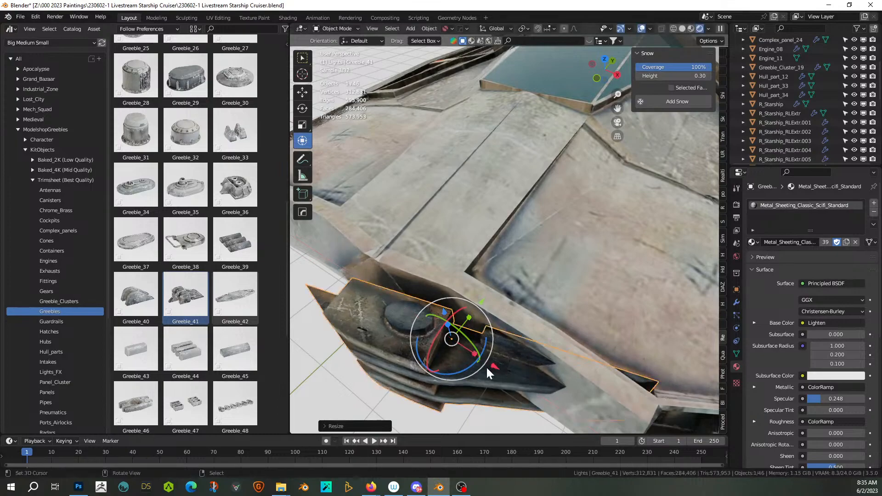
- Rotate Greeble_41 about 12° in the top orthographic view to square it with the ship's front
{"action": "key", "text": "KP_7"}
{"action": "scroll", "coordinate": [497, 371], "scroll_direction": "down", "scroll_amount": 2}
{"action": "key", "text": "r"}
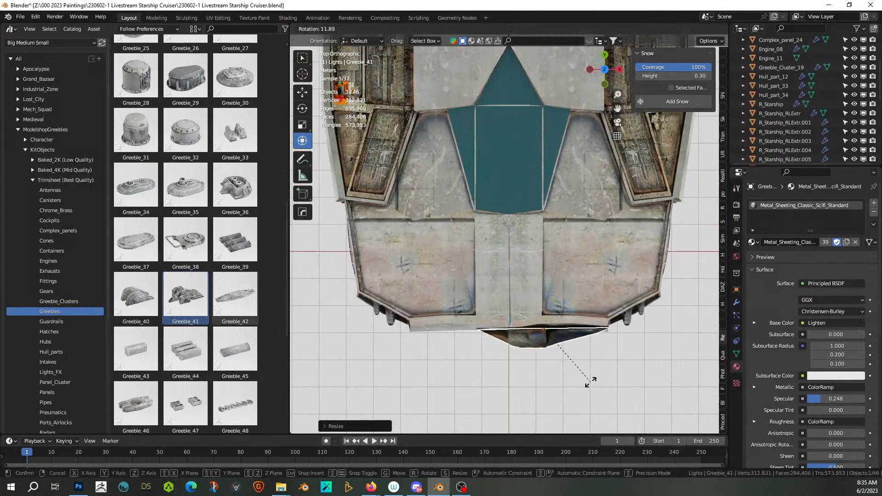
{"action": "left_click", "coordinate": [589, 382]}
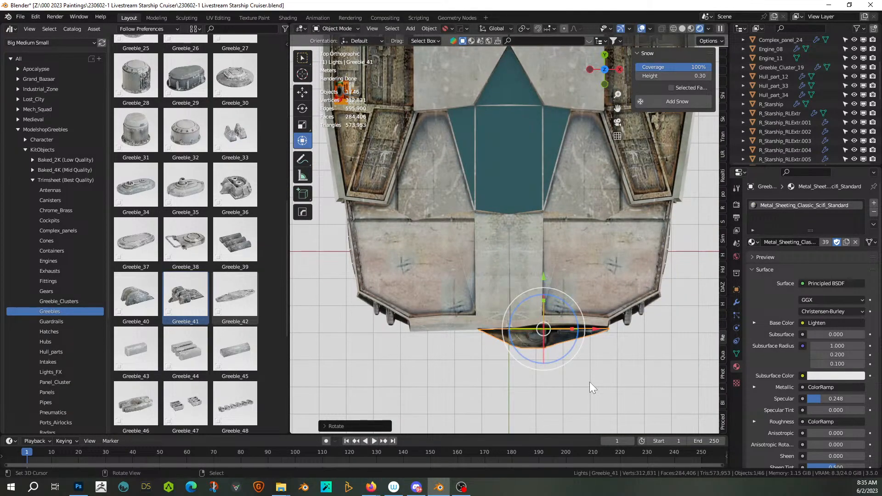
- Move Greeble_41 along the Y axis against the nose and adjust its height along Z
{"action": "key", "text": "g"}
{"action": "key", "text": "y"}
{"action": "left_click", "coordinate": [588, 378]}
{"action": "middle_click_drag", "start_coordinate": [588, 378], "coordinate": [574, 286]}
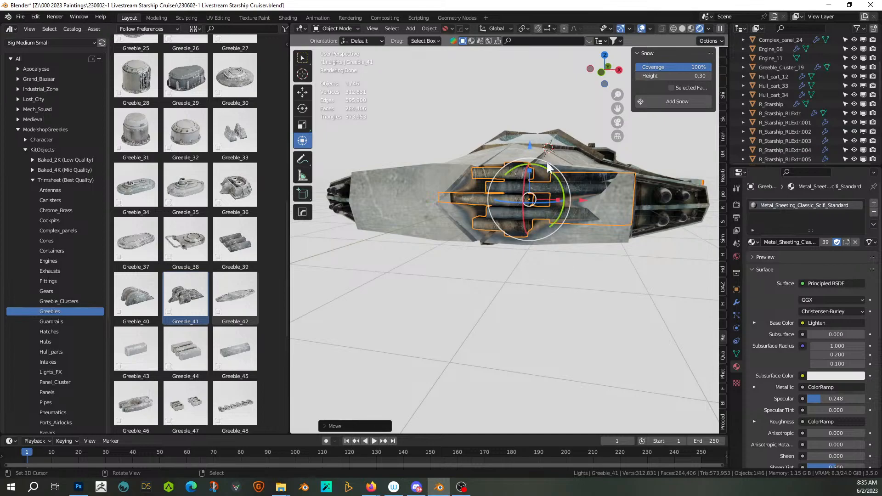
{"action": "key", "text": "g"}
{"action": "key", "text": "z"}
{"action": "left_click", "coordinate": [529, 152]}
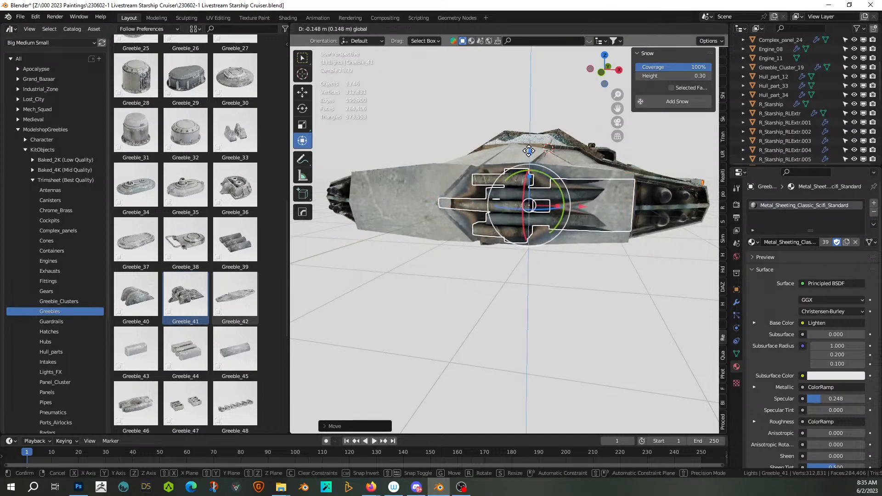
- Mirror Greeble_41 across the R_Starship hull on the X axis, then clear the selection
{"action": "left_click", "coordinate": [429, 172], "text": "shift"}
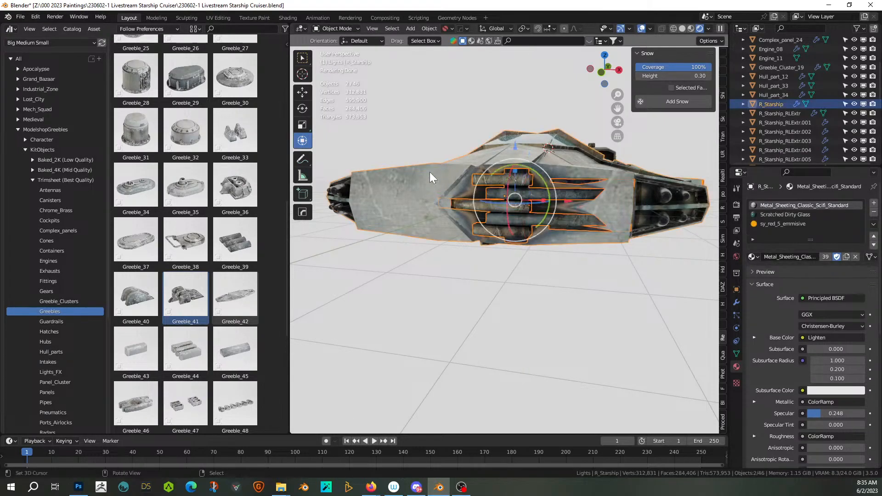
{"action": "key", "text": "alt+x"}
{"action": "left_click", "coordinate": [574, 197]}
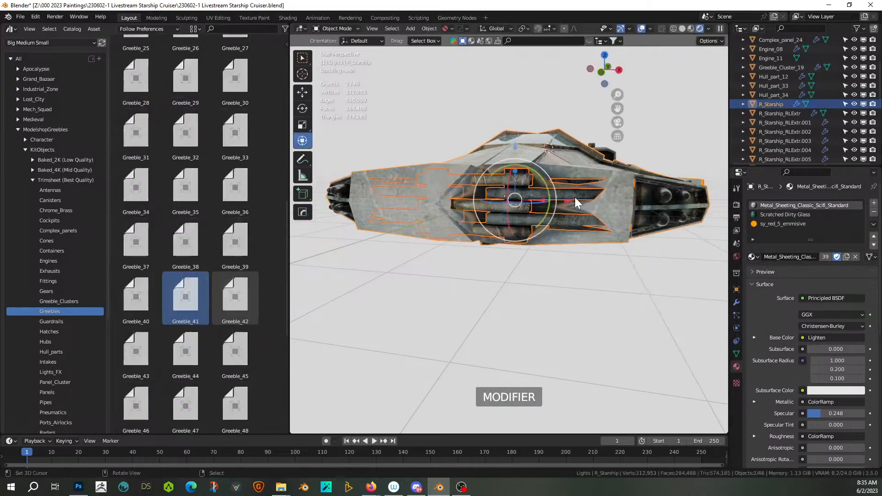
{"action": "left_click", "coordinate": [579, 321]}
- Check the mirrored Greeble_41 from several angles and delete it from the nose
{"action": "scroll", "coordinate": [579, 321], "scroll_direction": "down", "scroll_amount": 4}
{"action": "middle_click_drag", "start_coordinate": [579, 321], "coordinate": [590, 303]}
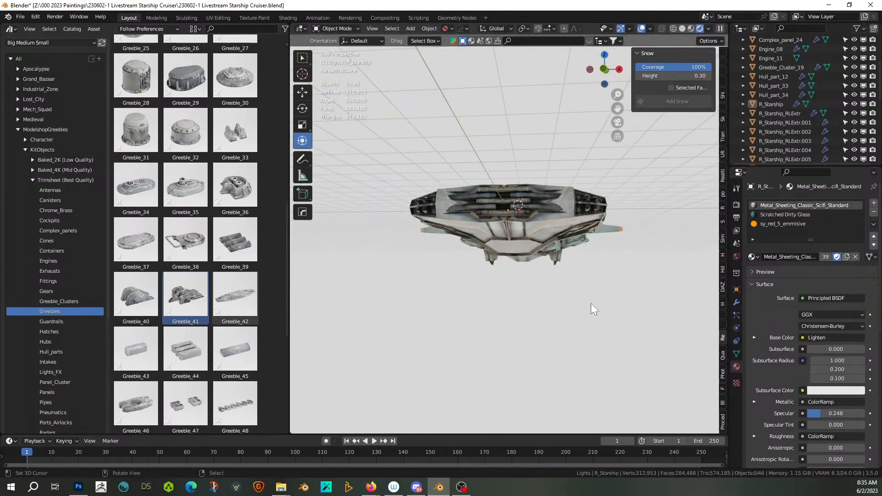
{"action": "middle_click_drag", "start_coordinate": [592, 304], "coordinate": [463, 273]}
{"action": "left_click", "coordinate": [504, 246]}
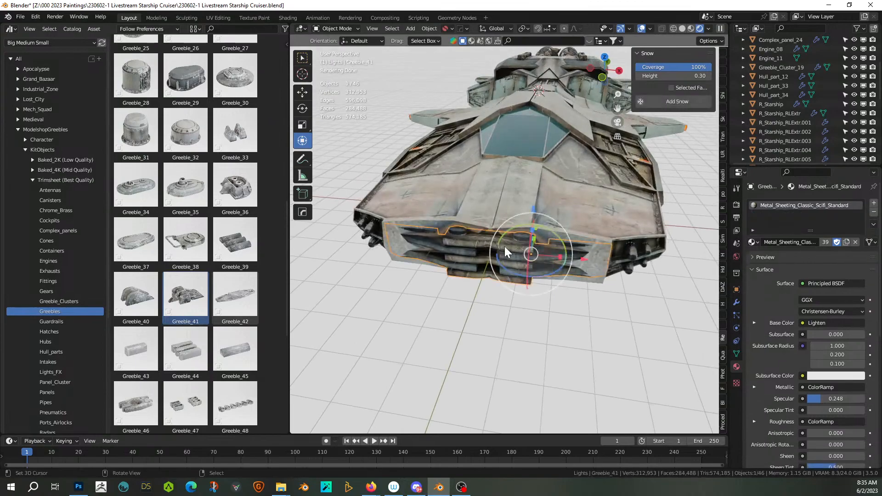
{"action": "key", "text": "Delete"}
- Place the Greeble_23 asset on one side of the nose's front face and try rotating it 90° about Y
{"action": "scroll", "coordinate": [192, 164], "scroll_direction": "up", "scroll_amount": 5}
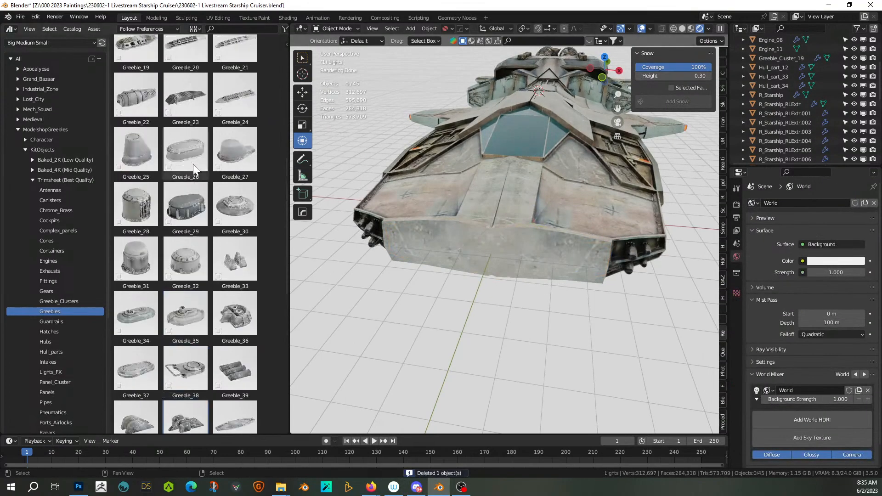
{"action": "scroll", "coordinate": [193, 164], "scroll_direction": "up", "scroll_amount": 1}
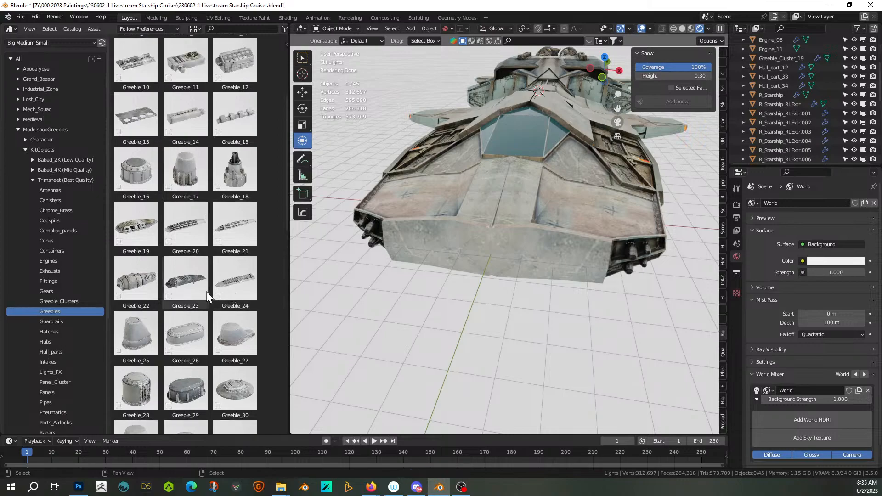
{"action": "left_click_drag", "start_coordinate": [189, 286], "coordinate": [425, 245]}
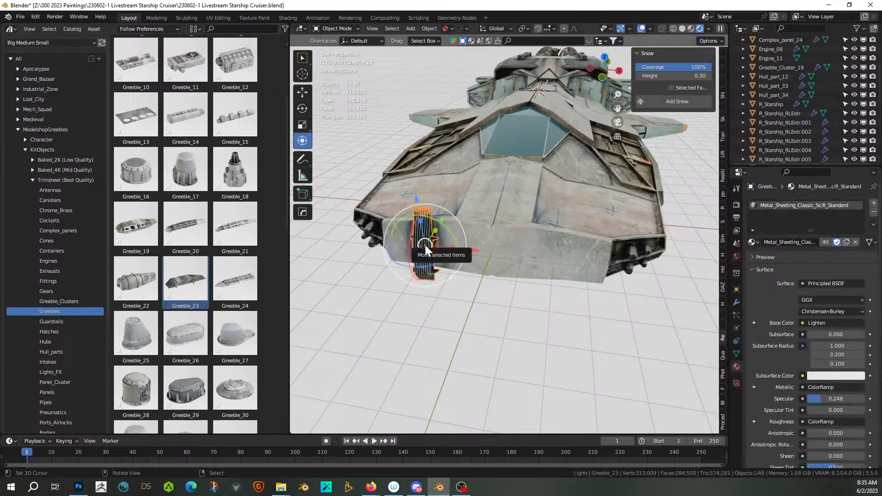
{"action": "key", "text": "r"}
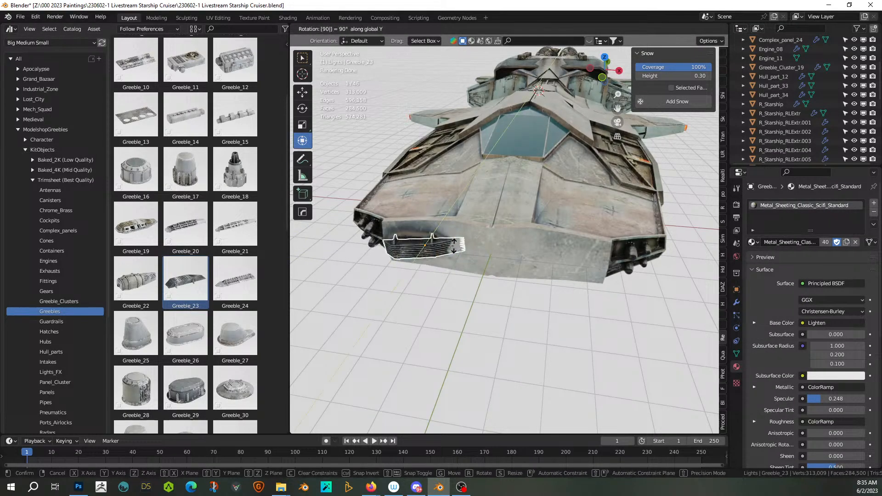
{"action": "left_click", "coordinate": [453, 247]}
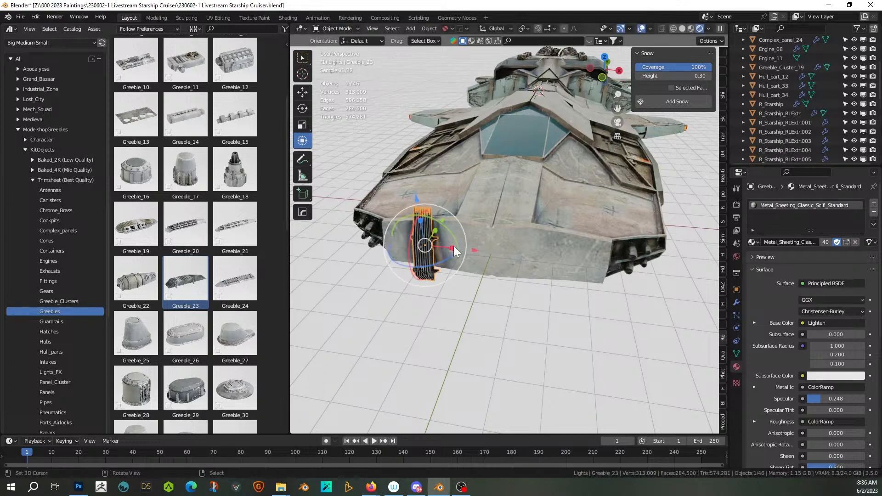
- Set the transform orientation to Local for Greeble_23
{"action": "left_click", "coordinate": [505, 28]}
{"action": "left_click", "coordinate": [464, 66]}
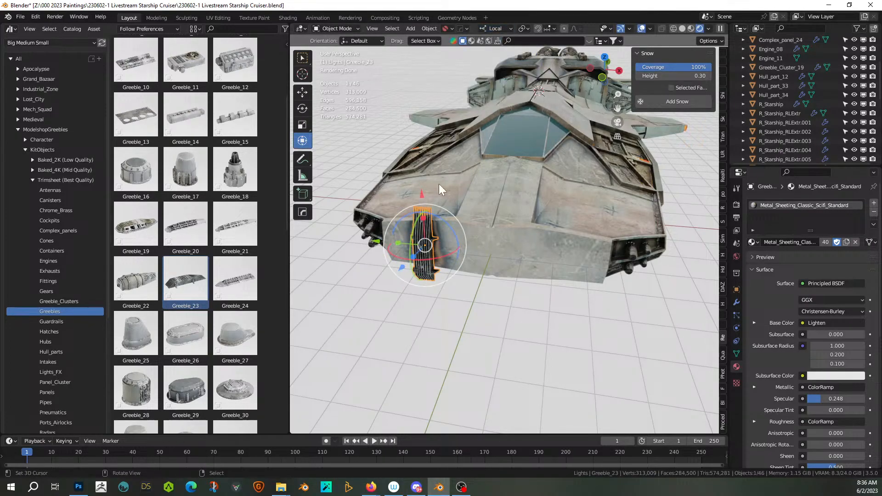
- Rotate Greeble_23 90° about its local Z axis and position it against one half of the nose's front face
{"action": "type", "text": "rz"}
{"action": "type", "text": "90"}
{"action": "key", "text": "Return"}
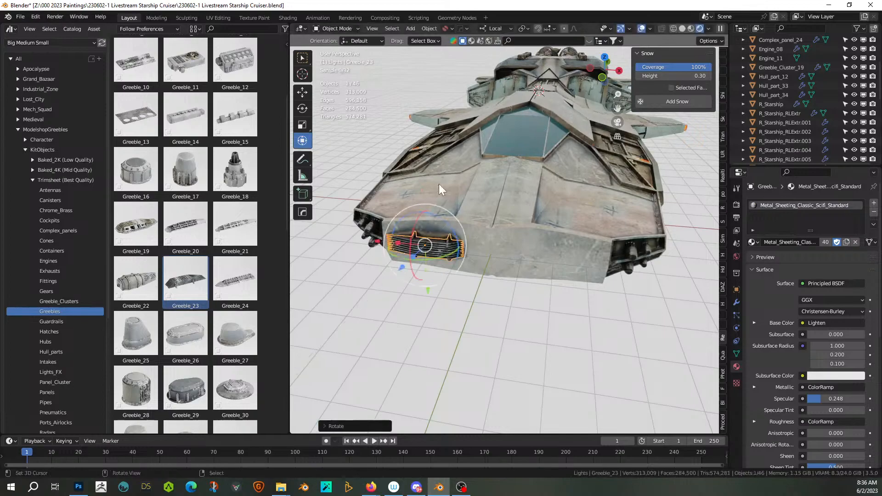
{"action": "middle_click_drag", "start_coordinate": [473, 189], "coordinate": [591, 231]}
{"action": "left_click_drag", "start_coordinate": [565, 349], "coordinate": [558, 352]}
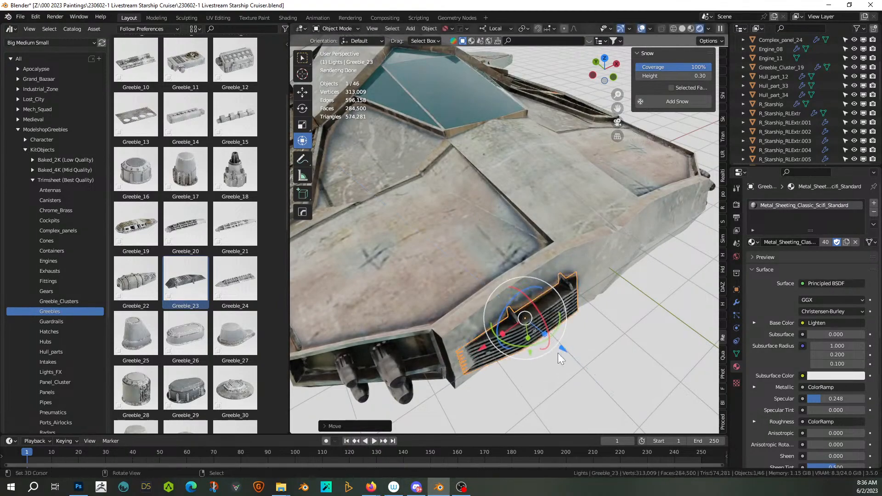
{"action": "left_click_drag", "start_coordinate": [506, 337], "coordinate": [497, 350]}
{"action": "middle_click_drag", "start_coordinate": [497, 349], "coordinate": [528, 257]}
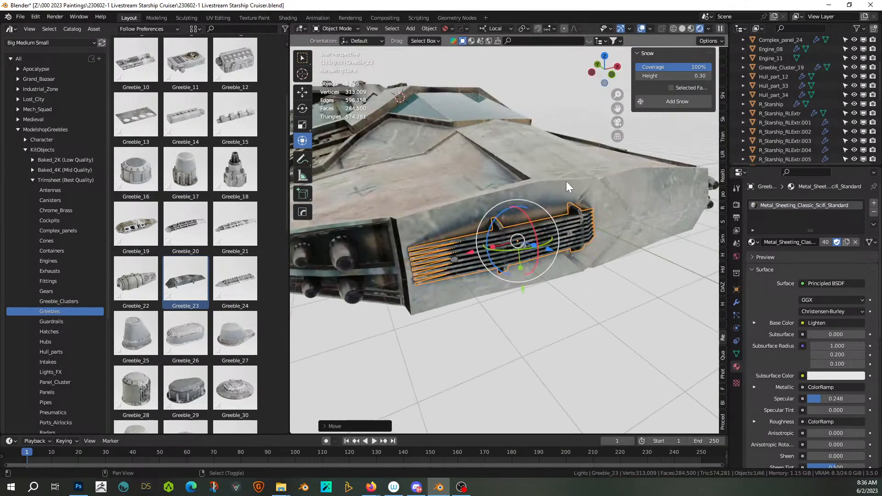
- Mirror Greeble_23 across the R_Starship hull on the X axis with a mirror modifier
{"action": "left_click", "coordinate": [584, 266], "text": "shift"}
{"action": "key", "text": "alt+x"}
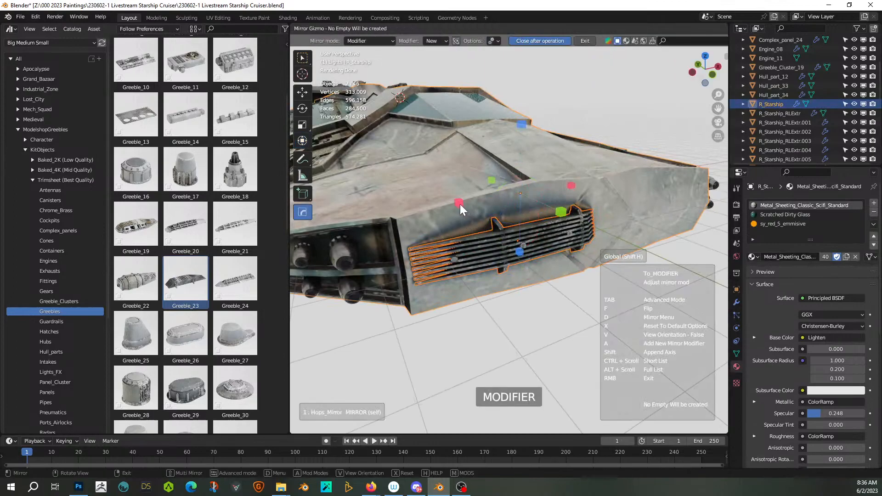
{"action": "left_click", "coordinate": [459, 203]}
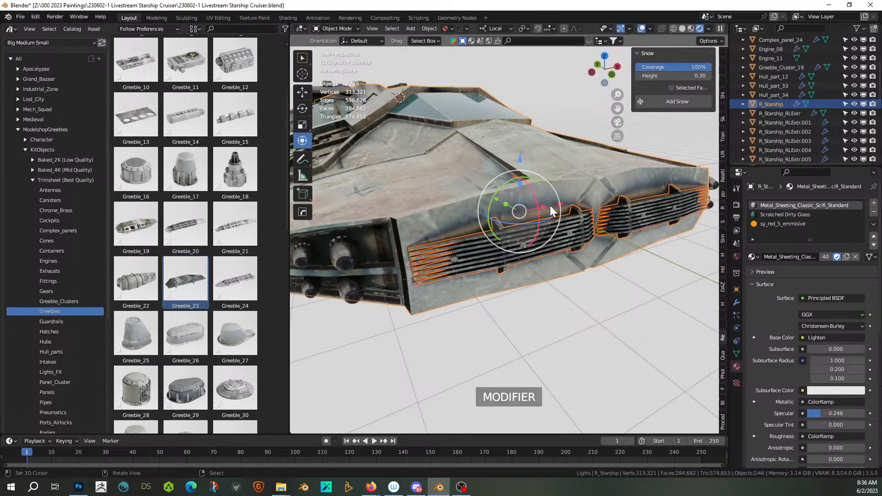
- Stretch Greeble_23 along its local X axis by about 1.18 and shift it about 0.37 m along that axis towards the nose centre
{"action": "left_click", "coordinate": [505, 248]}
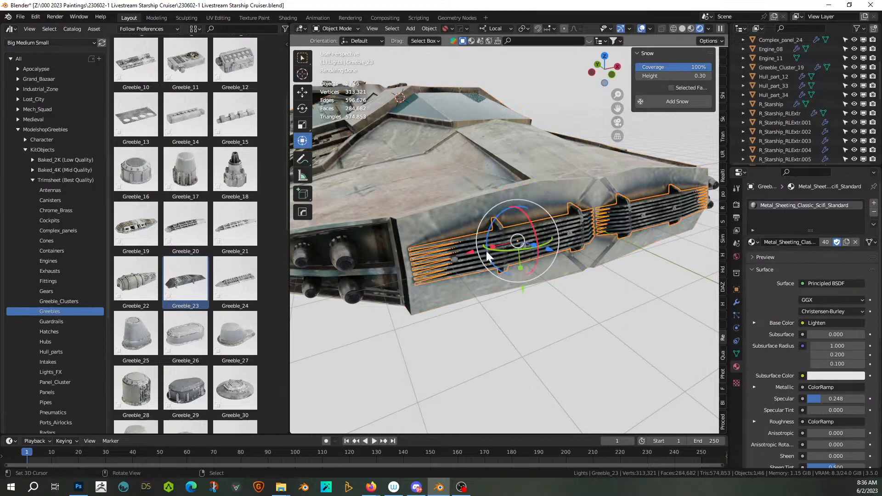
{"action": "key", "text": "s"}
{"action": "key", "text": "x"}
{"action": "key", "text": "x"}
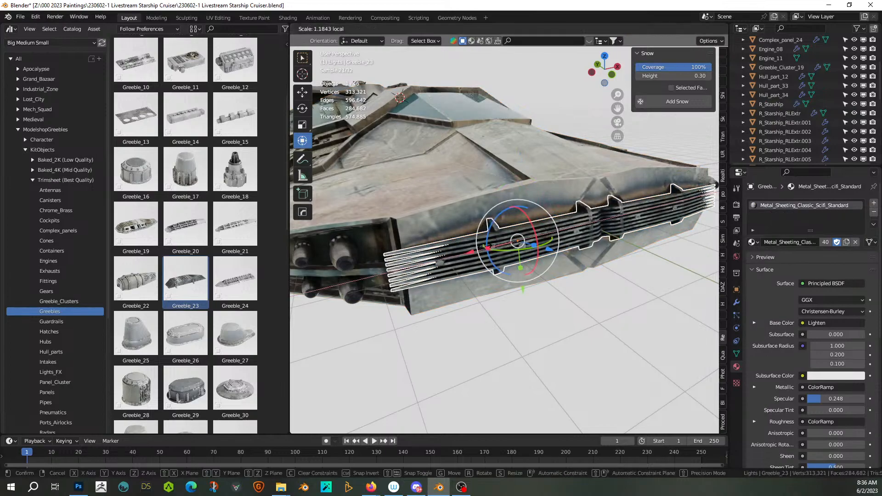
{"action": "key", "text": "Return"}
{"action": "key", "text": "g"}
{"action": "key", "text": "x"}
{"action": "key", "text": "x"}
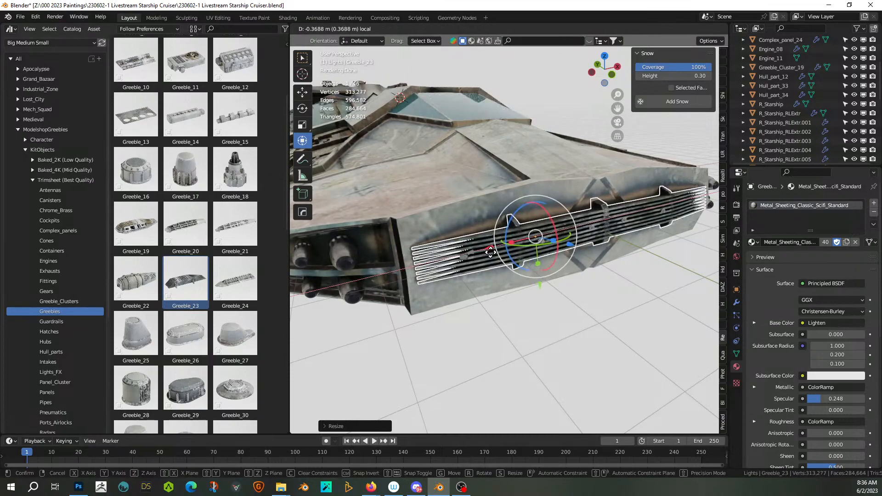
{"action": "key", "text": "Return"}
- Stretch Greeble_23 along its local Y axis by about 1.9 to cover the height of the nose face
{"action": "key", "text": "s"}
{"action": "key", "text": "y"}
{"action": "key", "text": "y"}
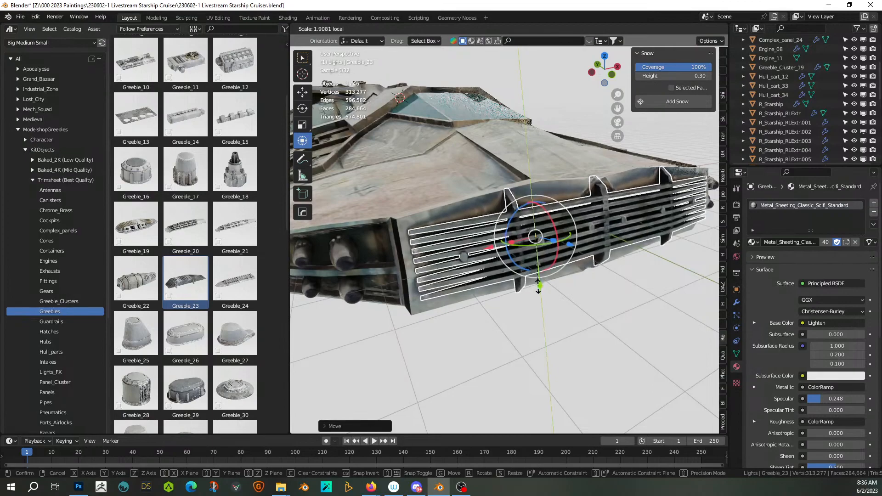
{"action": "key", "text": "Escape"}
- Check the stretched grille on the nose and delete Greeble_23
{"action": "left_click", "coordinate": [581, 327]}
{"action": "key", "text": "Home"}
{"action": "mouse_move", "coordinate": [581, 328]}
{"action": "middle_mouse_down"}
{"action": "mouse_move", "coordinate": [498, 313]}
{"action": "mouse_move", "coordinate": [481, 351]}
{"action": "mouse_move", "coordinate": [560, 289]}
{"action": "mouse_move", "coordinate": [578, 294]}
{"action": "mouse_move", "coordinate": [600, 332]}
{"action": "mouse_move", "coordinate": [553, 346]}
{"action": "mouse_move", "coordinate": [476, 344]}
{"action": "mouse_move", "coordinate": [477, 302]}
{"action": "mouse_move", "coordinate": [467, 297]}
{"action": "mouse_move", "coordinate": [465, 305]}
{"action": "mouse_move", "coordinate": [474, 306]}
{"action": "mouse_move", "coordinate": [456, 282]}
{"action": "mouse_move", "coordinate": [537, 308]}
{"action": "mouse_move", "coordinate": [583, 334]}
{"action": "middle_mouse_up"}
{"action": "scroll", "coordinate": [575, 297], "scroll_direction": "up", "scroll_amount": 5}
{"action": "scroll", "coordinate": [537, 308], "scroll_direction": "up", "scroll_amount": 5}
{"action": "left_click", "coordinate": [512, 296]}
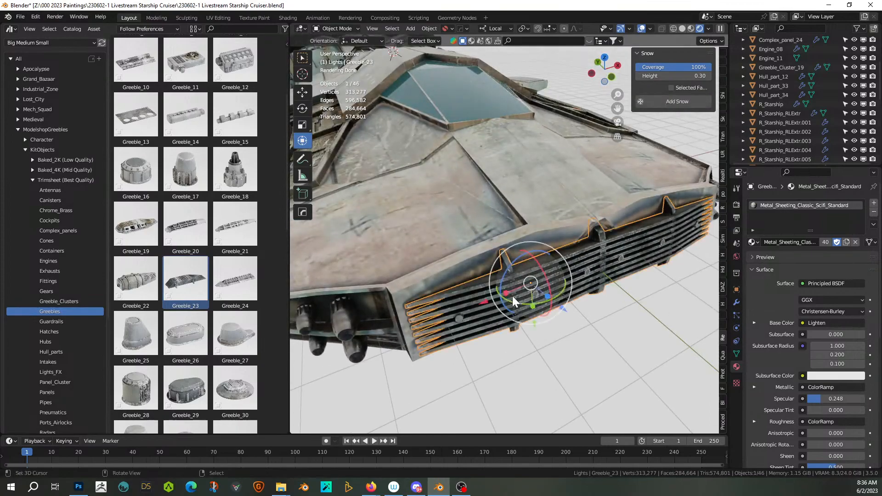
{"action": "key", "text": "Delete"}
- Start editing the R_Starship mesh and select the main upper and lower front faces on one half of the nose
{"action": "scroll", "coordinate": [511, 296], "scroll_direction": "down", "scroll_amount": 2}
{"action": "right_click", "coordinate": [588, 246]}
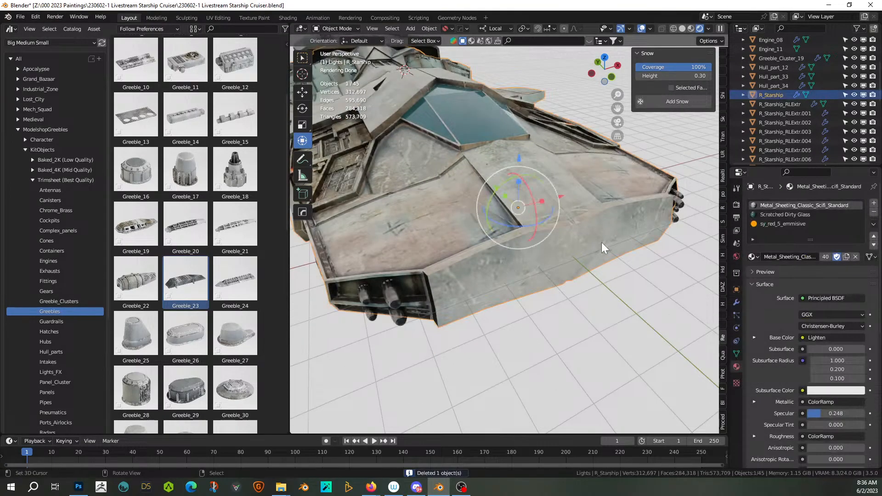
{"action": "key", "text": "Tab"}
{"action": "middle_click_drag", "start_coordinate": [500, 322], "coordinate": [434, 296]}
{"action": "left_click", "coordinate": [434, 294]}
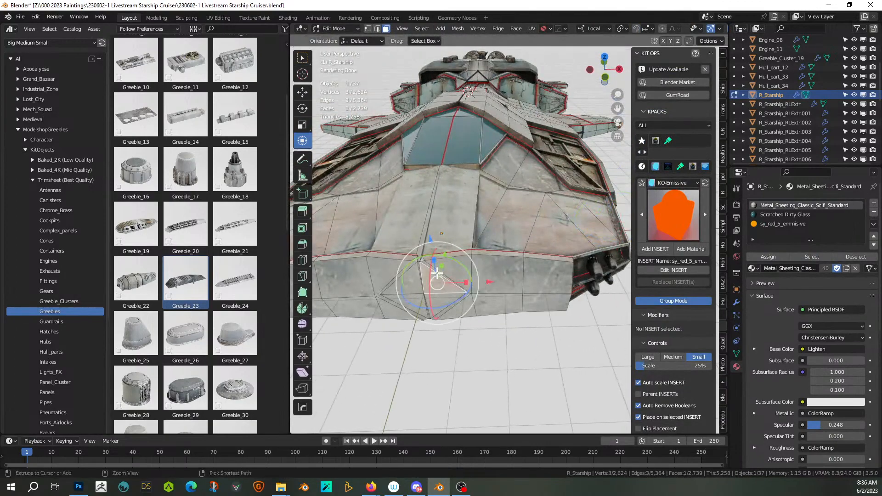
{"action": "left_click", "coordinate": [452, 272], "text": "ctrl"}
{"action": "right_click", "coordinate": [454, 271], "text": "ctrl"}
{"action": "right_click", "coordinate": [500, 277], "text": "ctrl"}
{"action": "right_click", "coordinate": [543, 278], "text": "ctrl"}
{"action": "right_click", "coordinate": [543, 301], "text": "ctrl"}
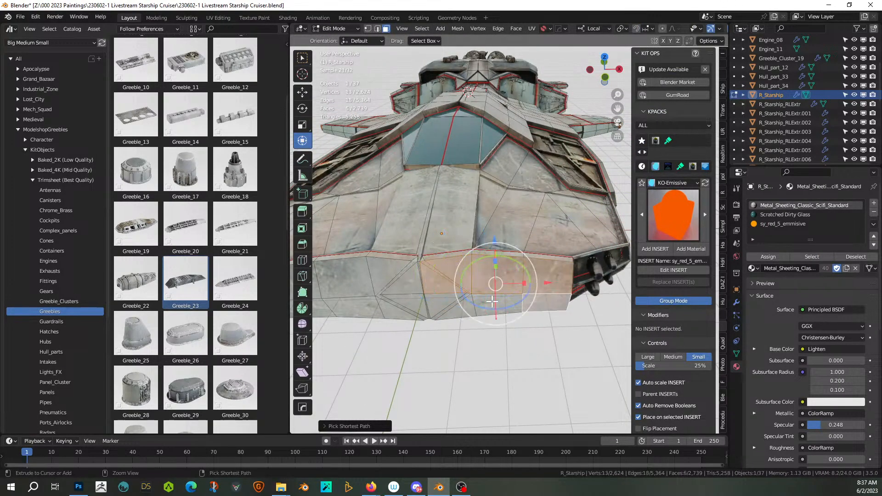
{"action": "right_click", "coordinate": [451, 307], "text": "ctrl"}
- Add the small triangular faces beside the nose centreline to the front face selection
{"action": "scroll", "coordinate": [443, 307], "scroll_direction": "up", "scroll_amount": 3}
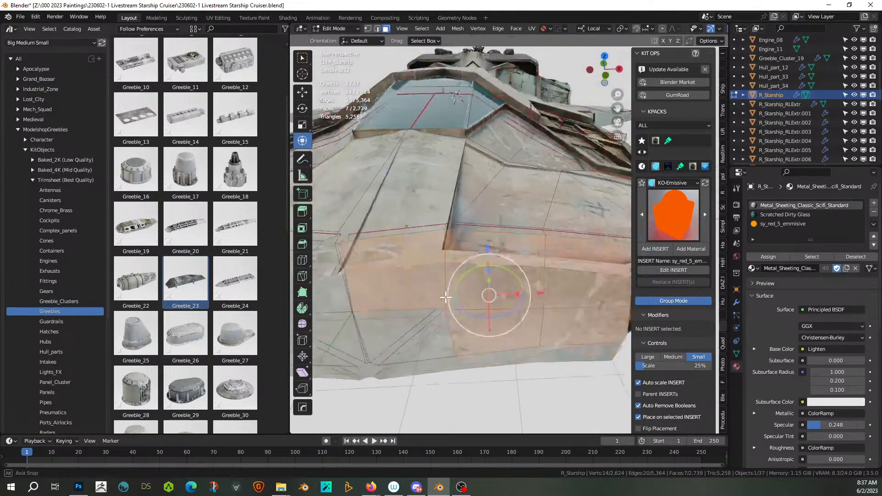
{"action": "right_click", "coordinate": [395, 316], "text": "shift"}
{"action": "right_click", "coordinate": [406, 329], "text": "shift"}
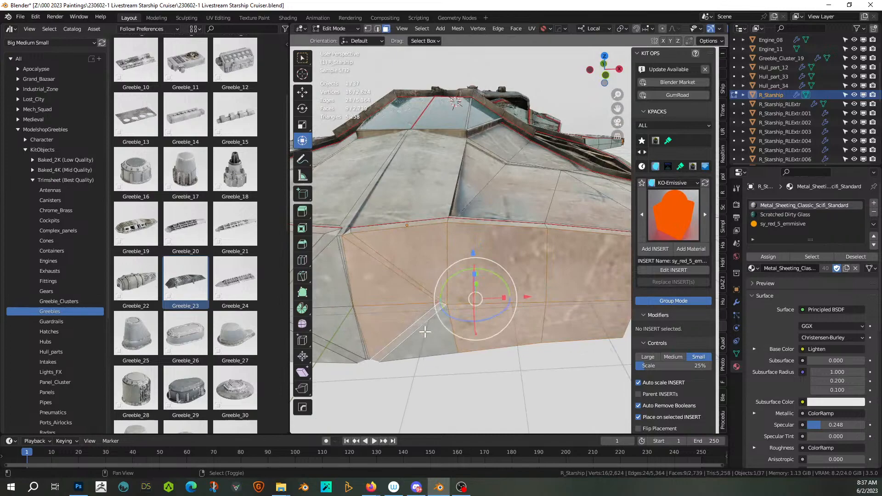
{"action": "right_click", "coordinate": [434, 334], "text": "shift"}
{"action": "scroll", "coordinate": [394, 334], "scroll_direction": "down", "scroll_amount": 2}
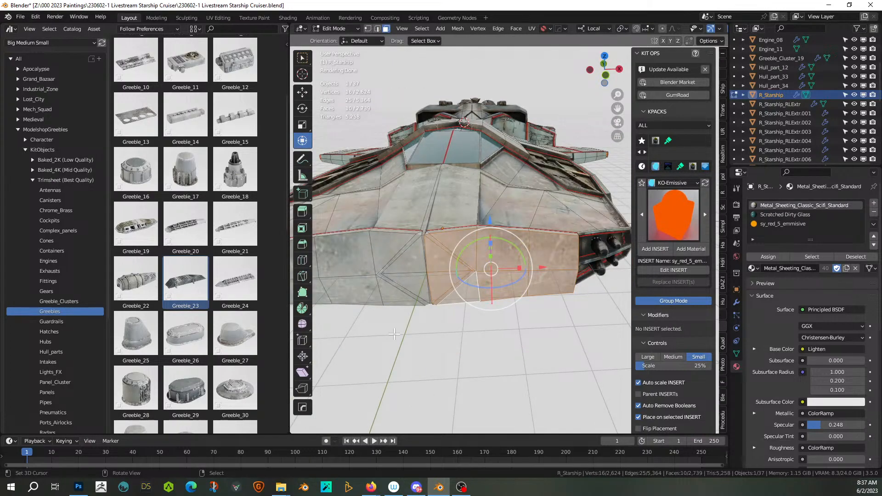
- Apply Random Loop Extrude to the selected nose faces with loop 1 enabled, ratio 87 and maximum inset depth 0.020
{"action": "key", "text": "Tab"}
{"action": "key", "text": "w"}
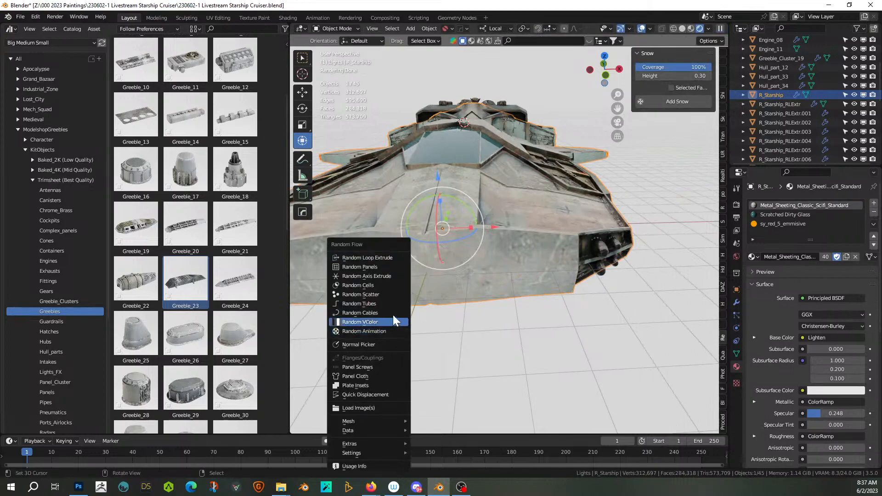
{"action": "left_click", "coordinate": [384, 266]}
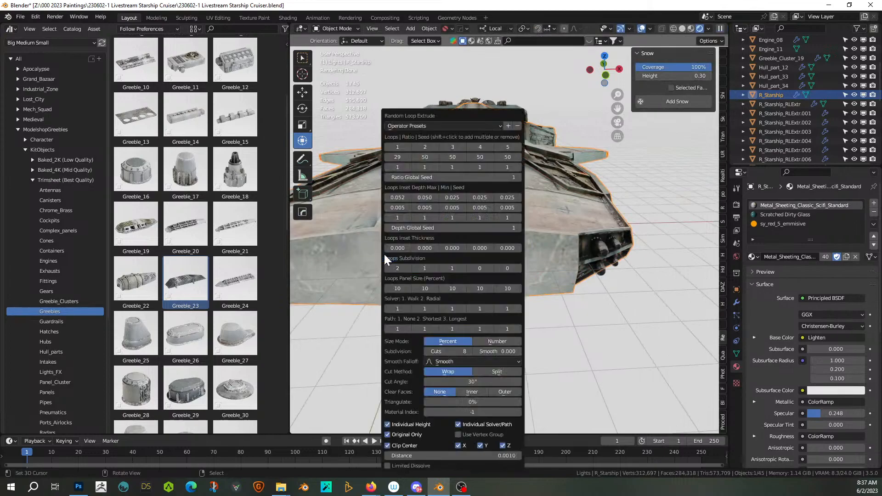
{"action": "left_click", "coordinate": [397, 146]}
{"action": "left_click_drag", "start_coordinate": [417, 114], "coordinate": [614, 95]}
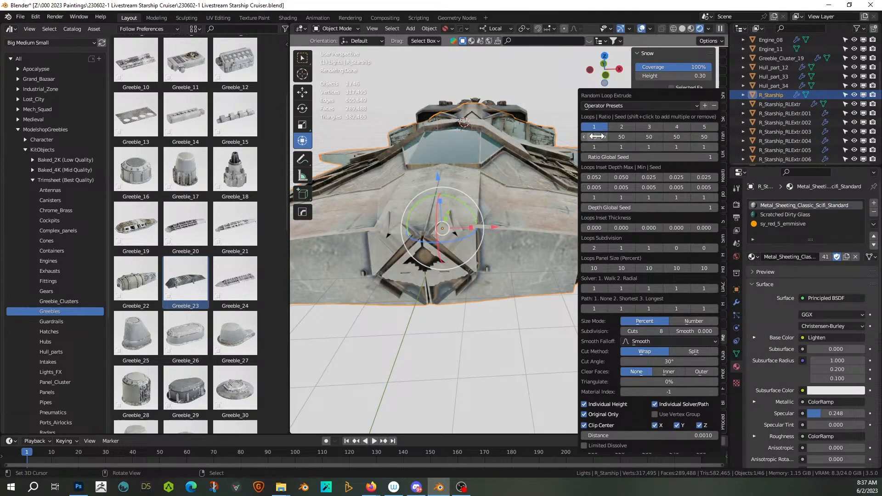
{"action": "mouse_move", "coordinate": [593, 137]}
{"action": "left_mouse_down"}
{"action": "mouse_move", "coordinate": [620, 137]}
{"action": "mouse_move", "coordinate": [597, 136]}
{"action": "left_mouse_up"}
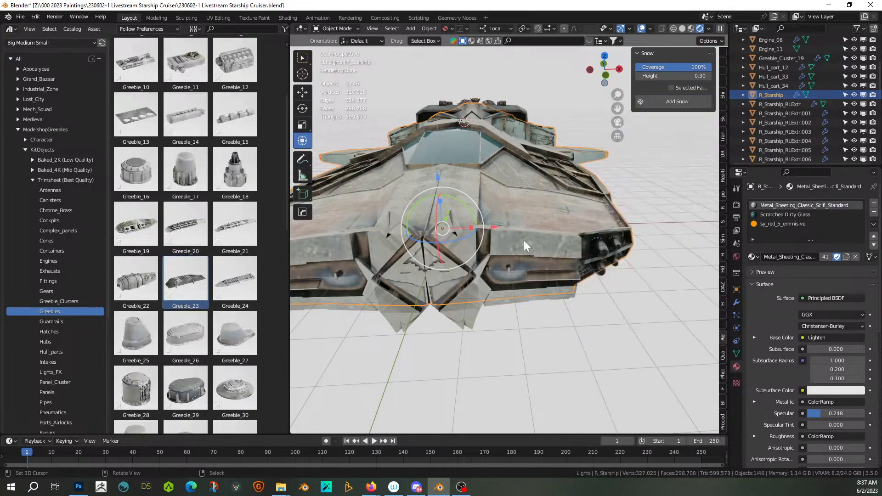
{"action": "mouse_move", "coordinate": [528, 302]}
{"action": "middle_mouse_down"}
{"action": "mouse_move", "coordinate": [491, 313]}
{"action": "mouse_move", "coordinate": [529, 291]}
{"action": "middle_mouse_up"}
{"action": "key", "text": "F9"}
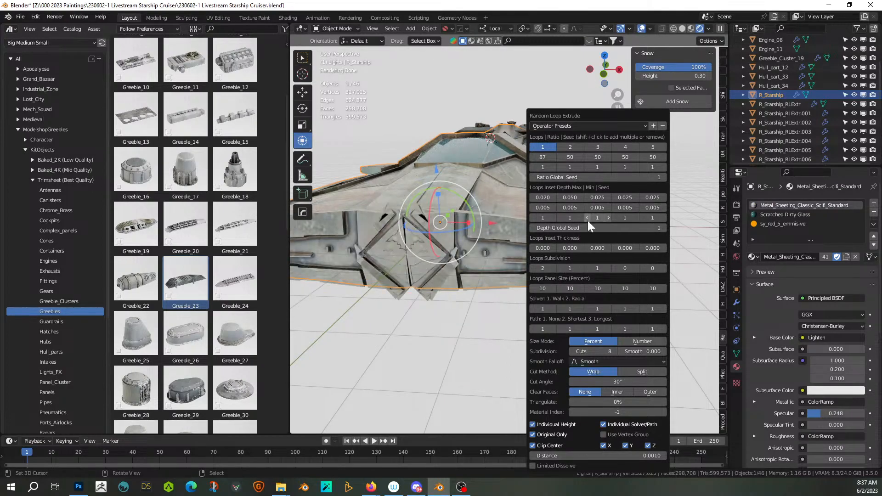
{"action": "middle_click_drag", "start_coordinate": [439, 300], "coordinate": [456, 284]}
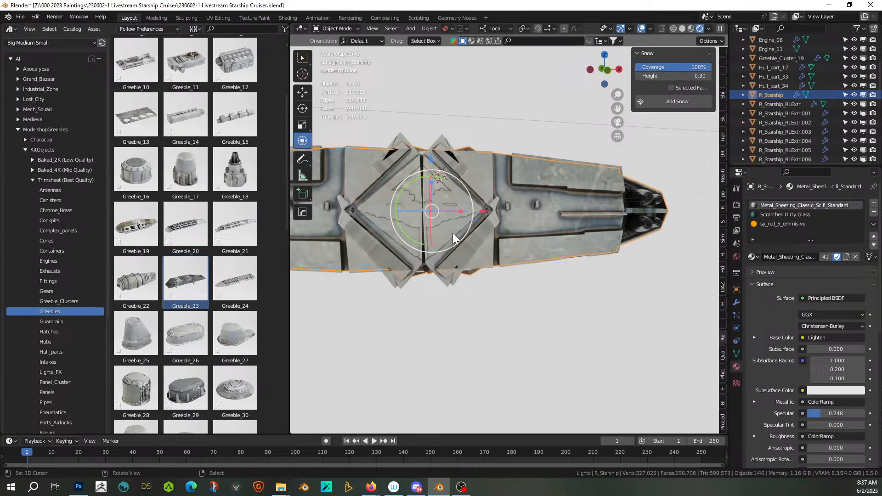
- Edit R_Starship_RLExtr.017 and dissolve the edges of the linked panel protruding above the nose centre
{"action": "left_click", "coordinate": [456, 257]}
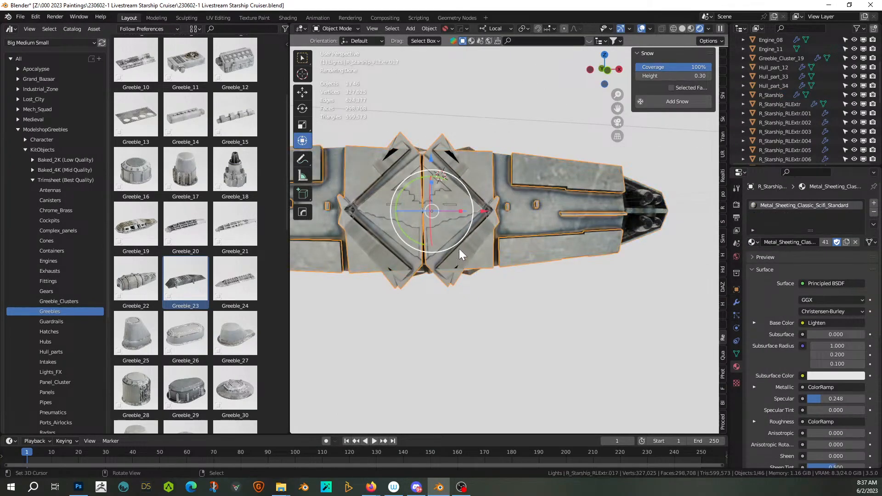
{"action": "key", "text": "Tab"}
{"action": "left_click", "coordinate": [446, 139]}
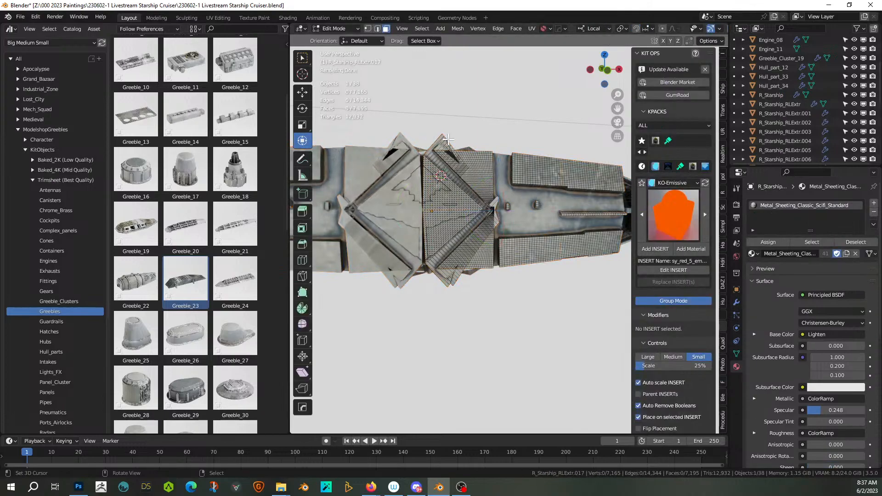
{"action": "left_click", "coordinate": [442, 140]}
{"action": "key", "text": "l"}
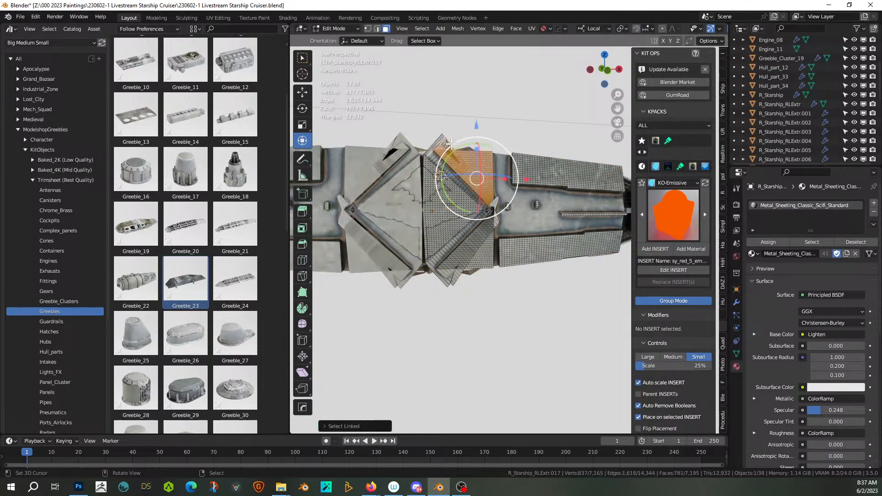
{"action": "left_click", "coordinate": [453, 141]}
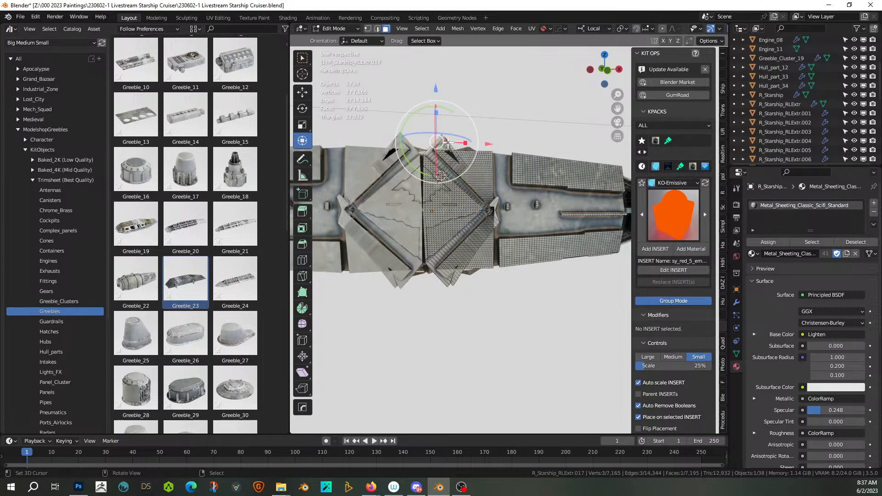
{"action": "key", "text": "l"}
{"action": "key", "text": "x"}
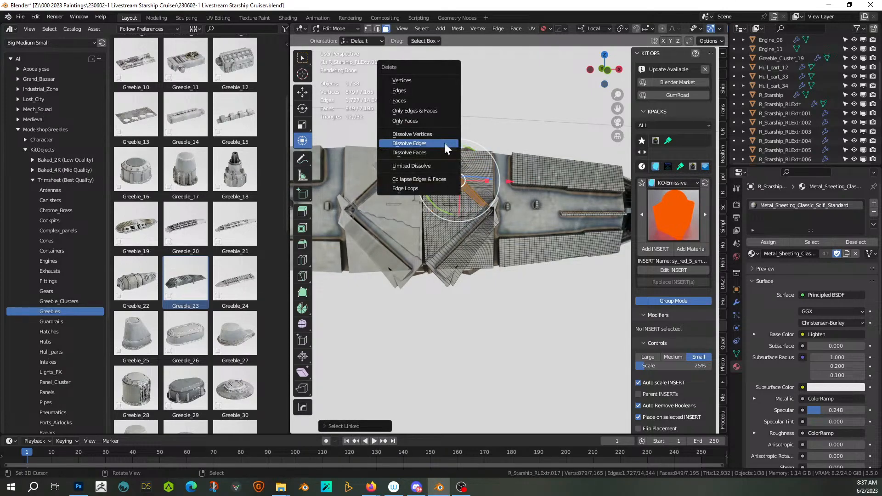
{"action": "left_click", "coordinate": [445, 148]}
- Switch the viewport to Solid shading and delete the edges of the other linked panel sticking up above the nose centre
{"action": "scroll", "coordinate": [506, 225], "scroll_direction": "up", "scroll_amount": 2}
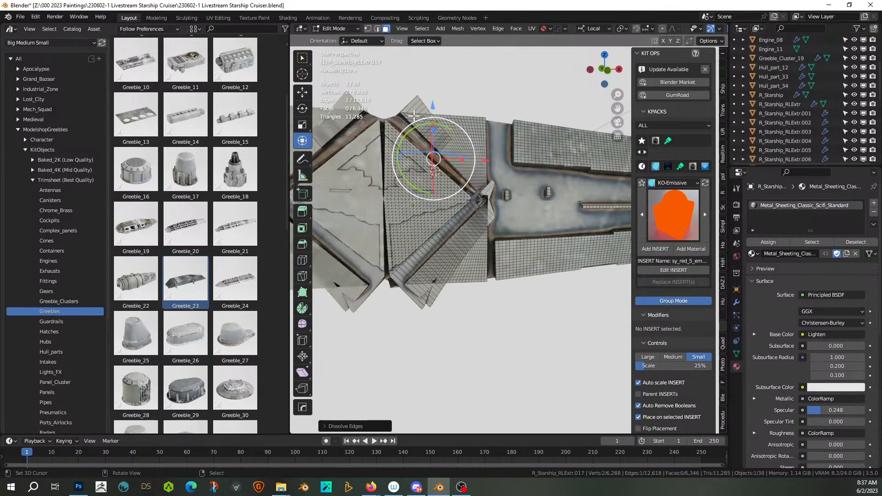
{"action": "left_click", "coordinate": [417, 101]}
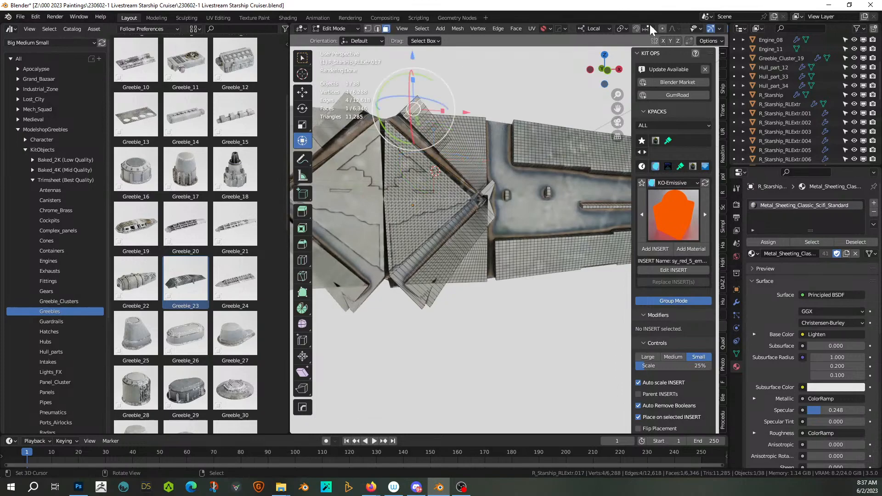
{"action": "key", "text": "z"}
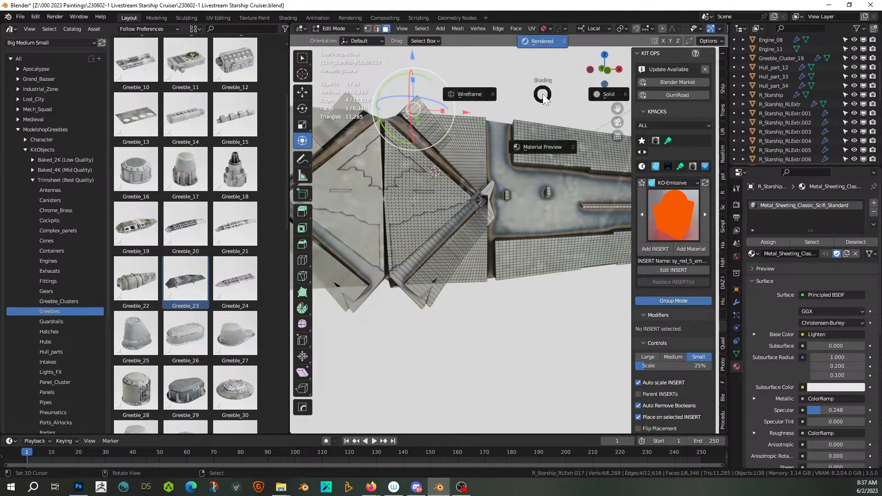
{"action": "left_click", "coordinate": [605, 98]}
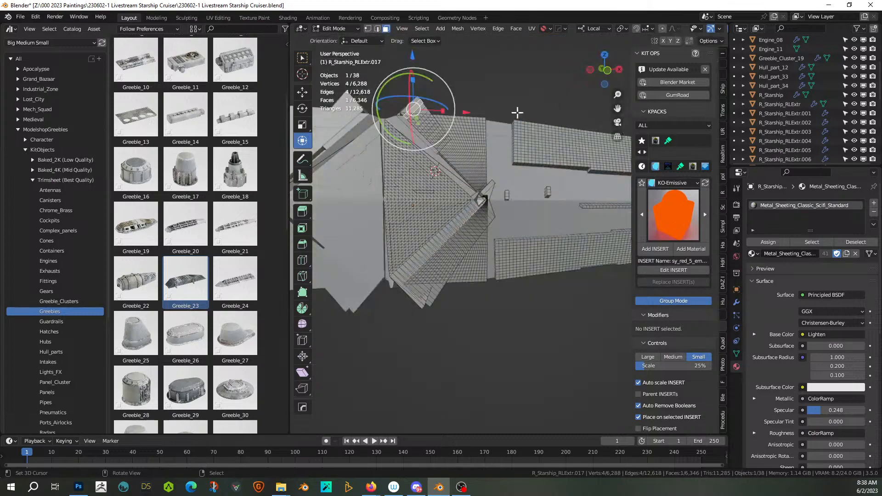
{"action": "middle_click_drag", "start_coordinate": [426, 113], "coordinate": [450, 201], "text": "shift"}
{"action": "scroll", "coordinate": [449, 201], "scroll_direction": "up", "scroll_amount": 1}
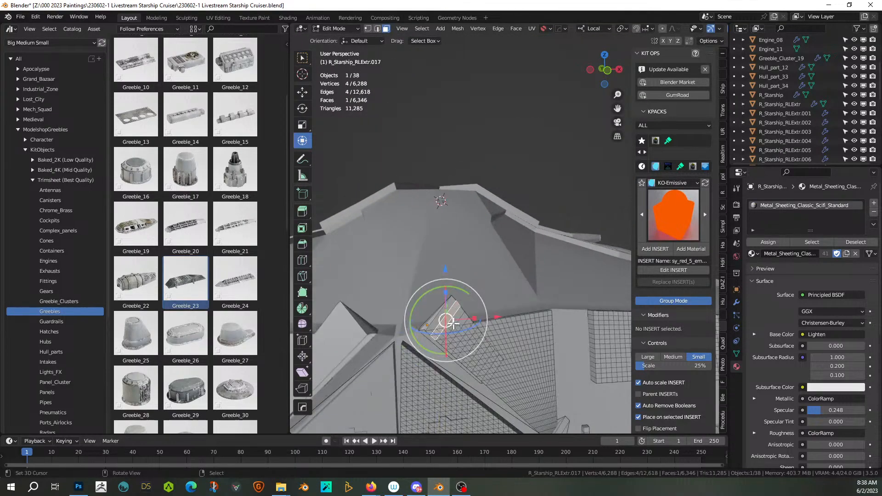
{"action": "key", "text": "l"}
{"action": "key", "text": "ctrl+z"}
{"action": "key", "text": "l"}
{"action": "key", "text": "x"}
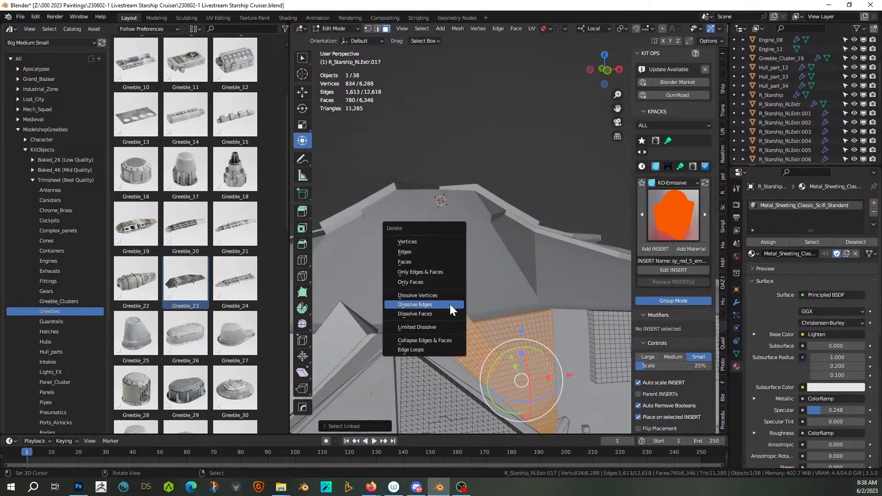
{"action": "left_click", "coordinate": [429, 252]}
- Select the linked panel overhanging the lower half of the nose diamond and delete it
{"action": "scroll", "coordinate": [429, 253], "scroll_direction": "down", "scroll_amount": 3}
{"action": "middle_click_drag", "start_coordinate": [429, 252], "coordinate": [462, 317]}
{"action": "scroll", "coordinate": [467, 345], "scroll_direction": "up", "scroll_amount": 3}
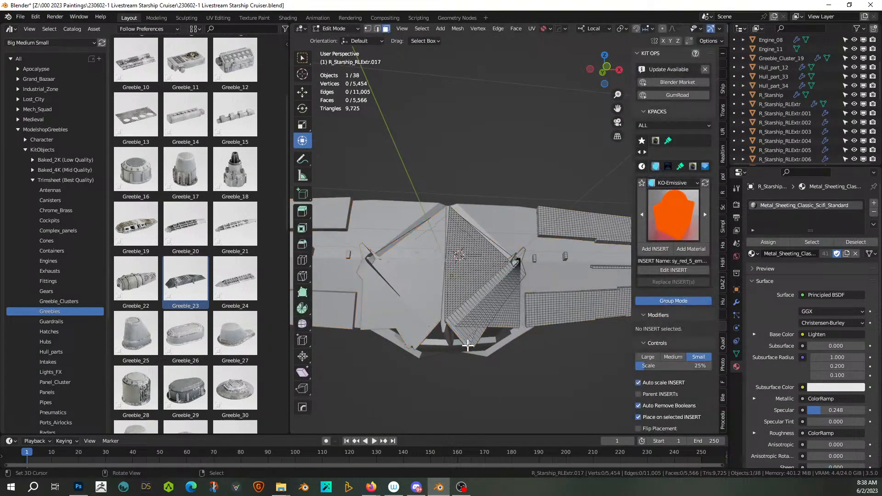
{"action": "left_click", "coordinate": [475, 338]}
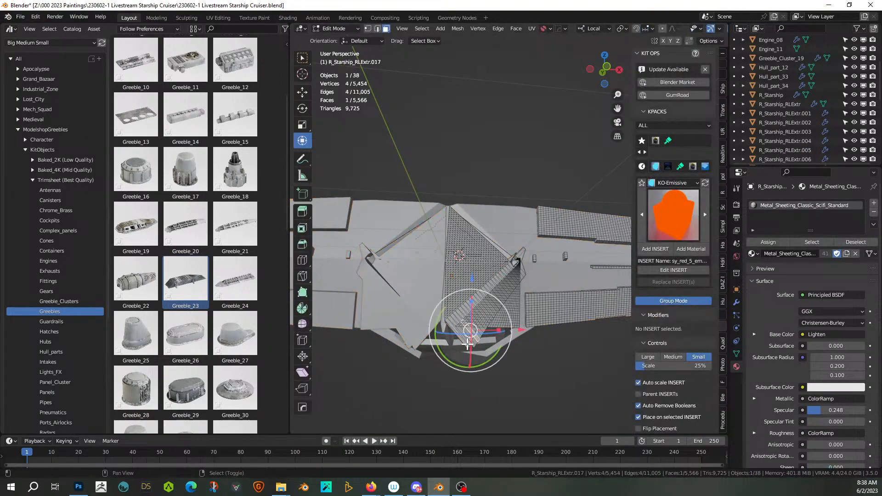
{"action": "left_click", "coordinate": [468, 345], "text": "shift"}
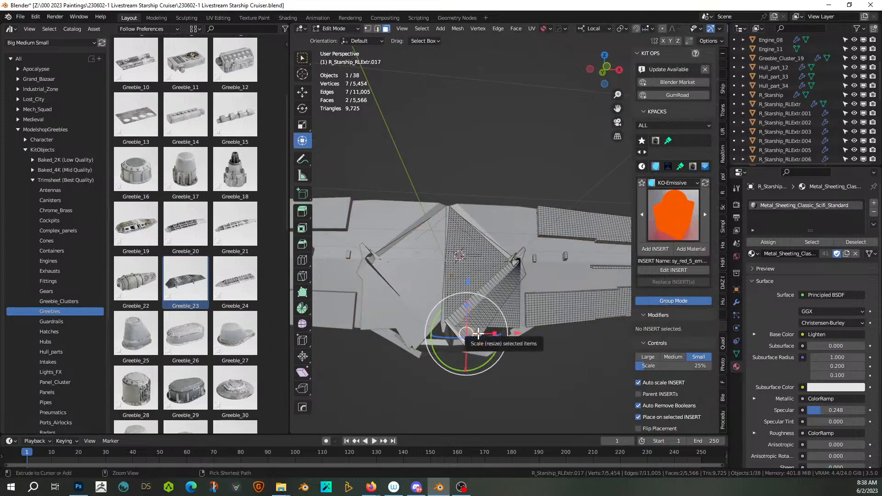
{"action": "key", "text": "ctrl+l"}
{"action": "key", "text": "x"}
{"action": "left_click", "coordinate": [481, 338]}
{"action": "scroll", "coordinate": [478, 331], "scroll_direction": "down", "scroll_amount": 5}
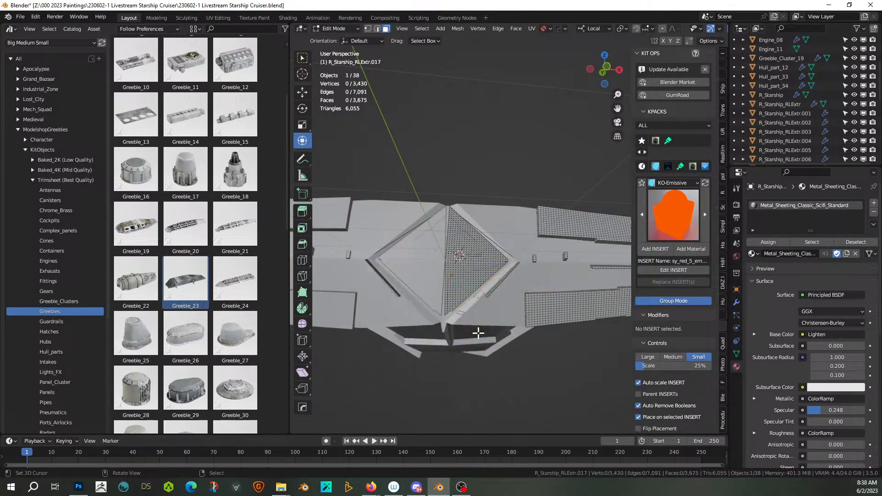
- Return to Object Mode, switch the viewport to Rendered shading and examine the nose panels with nothing selected
{"action": "key", "text": "Tab"}
{"action": "middle_click_drag", "start_coordinate": [465, 345], "coordinate": [448, 389]}
{"action": "scroll", "coordinate": [443, 360], "scroll_direction": "up", "scroll_amount": 4}
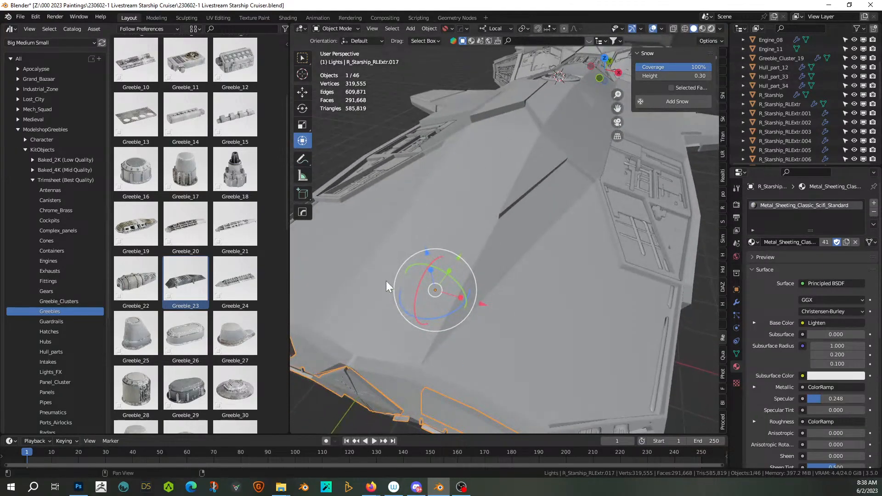
{"action": "key", "text": "shift+z"}
{"action": "scroll", "coordinate": [386, 280], "scroll_direction": "down", "scroll_amount": 2}
{"action": "left_click", "coordinate": [351, 367]}
{"action": "mouse_move", "coordinate": [352, 367]}
{"action": "middle_mouse_down"}
{"action": "mouse_move", "coordinate": [397, 320]}
{"action": "mouse_move", "coordinate": [484, 342]}
{"action": "mouse_move", "coordinate": [489, 329]}
{"action": "middle_mouse_up"}
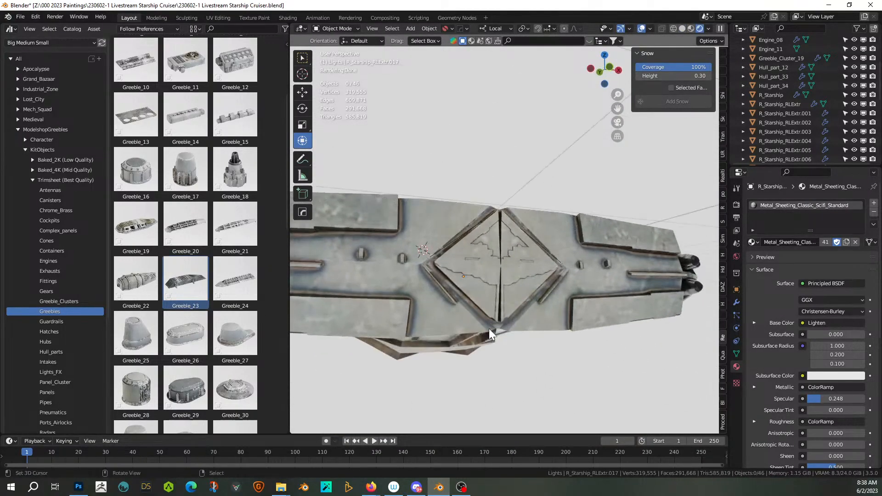
{"action": "scroll", "coordinate": [489, 329], "scroll_direction": "down", "scroll_amount": 2}
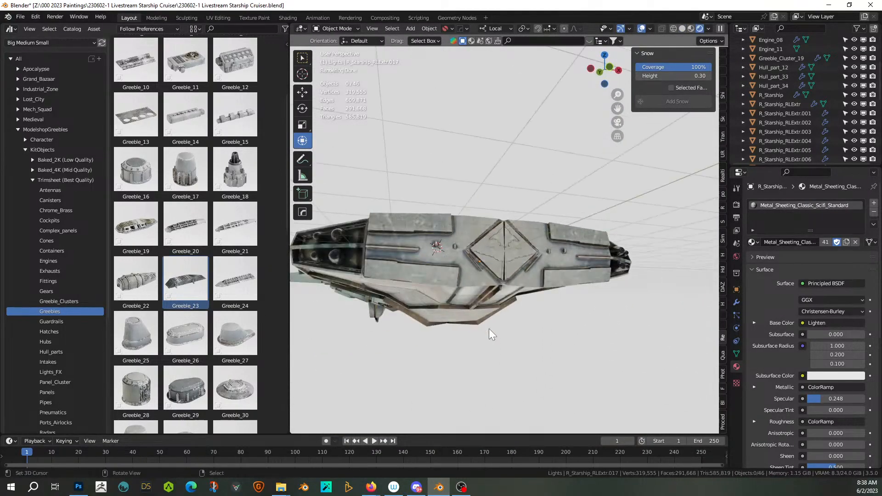
{"action": "mouse_move", "coordinate": [489, 329]}
{"action": "middle_mouse_down"}
{"action": "mouse_move", "coordinate": [531, 354]}
{"action": "mouse_move", "coordinate": [530, 340]}
{"action": "mouse_move", "coordinate": [492, 334]}
{"action": "middle_mouse_up"}
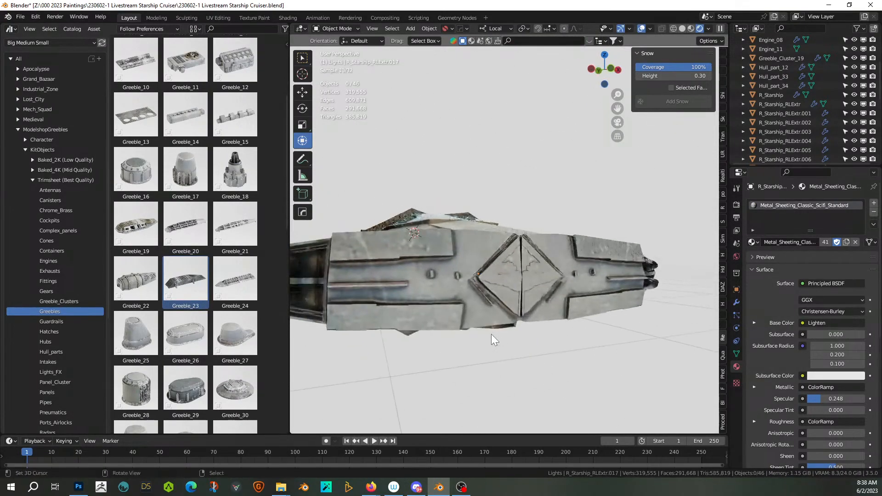
{"action": "scroll", "coordinate": [492, 335], "scroll_direction": "up", "scroll_amount": 5}
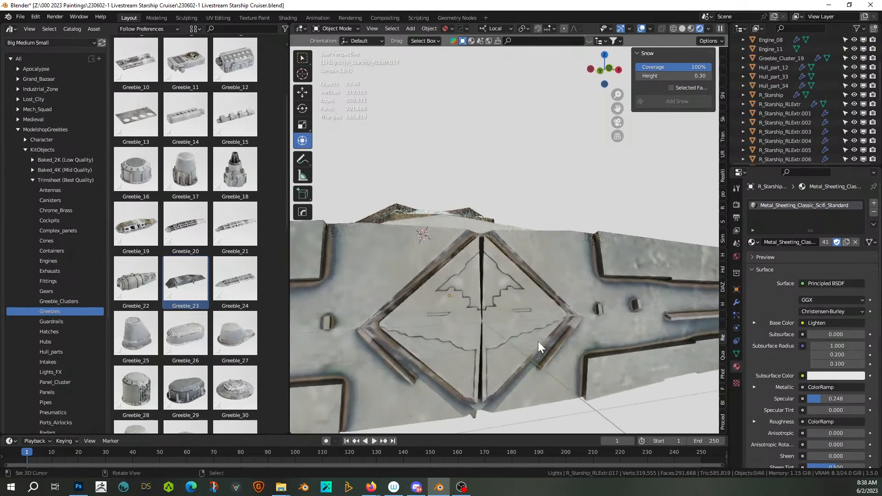
- Edit R_Starship and add a centred loop cut across the upper vertical edge beside the nose diamond
{"action": "left_click", "coordinate": [549, 302]}
{"action": "key", "text": "Tab"}
{"action": "left_click", "coordinate": [570, 260]}
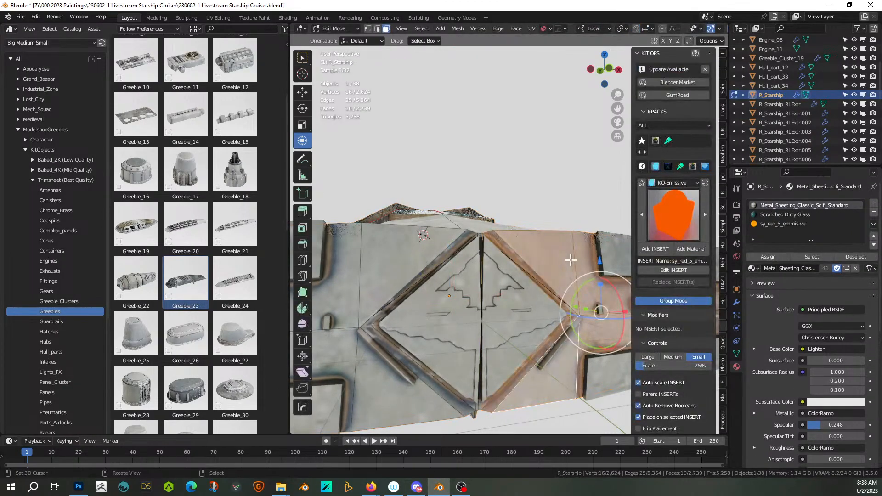
{"action": "left_click", "coordinate": [585, 285]}
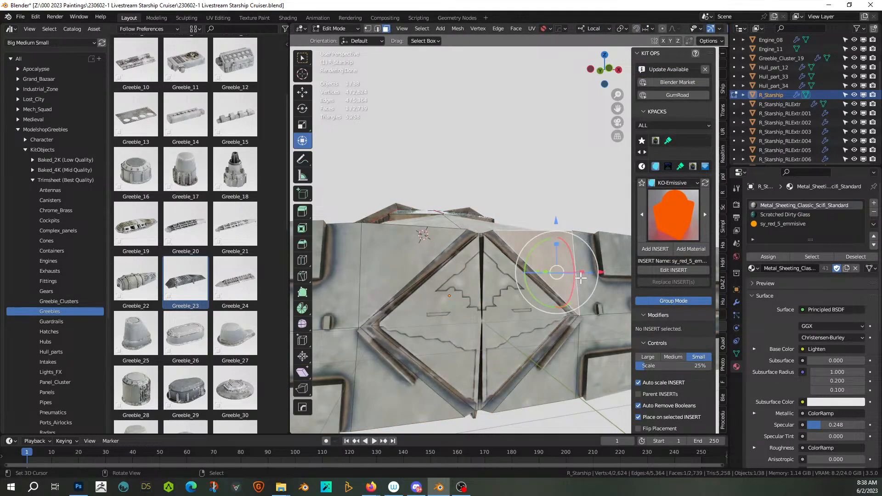
{"action": "key", "text": "2"}
{"action": "left_click", "coordinate": [576, 271]}
{"action": "key", "text": "ctrl+r"}
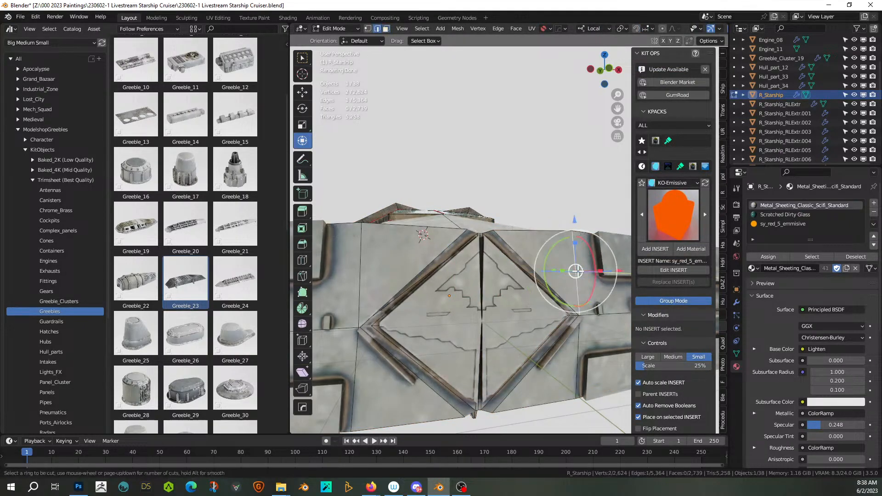
{"action": "left_click", "coordinate": [579, 272]}
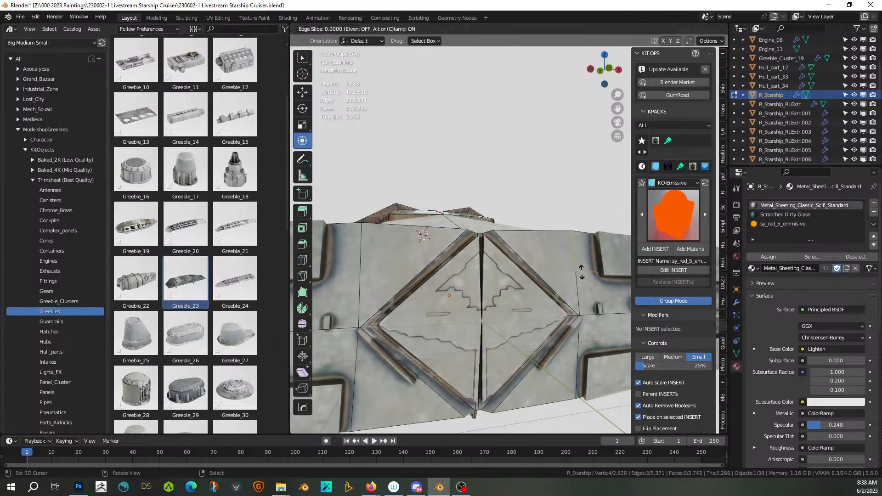
{"action": "left_click", "coordinate": [581, 273]}
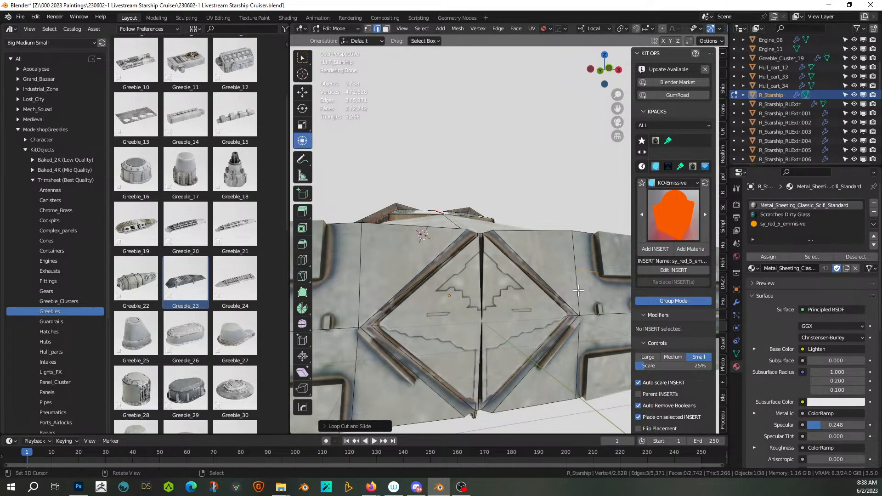
- Turn the vertex where the new cut crosses that edge into a 16-division circle with HardOps Circle, ending in face selection
{"action": "key", "text": "1"}
{"action": "left_click", "coordinate": [575, 271]}
{"action": "key", "text": "q"}
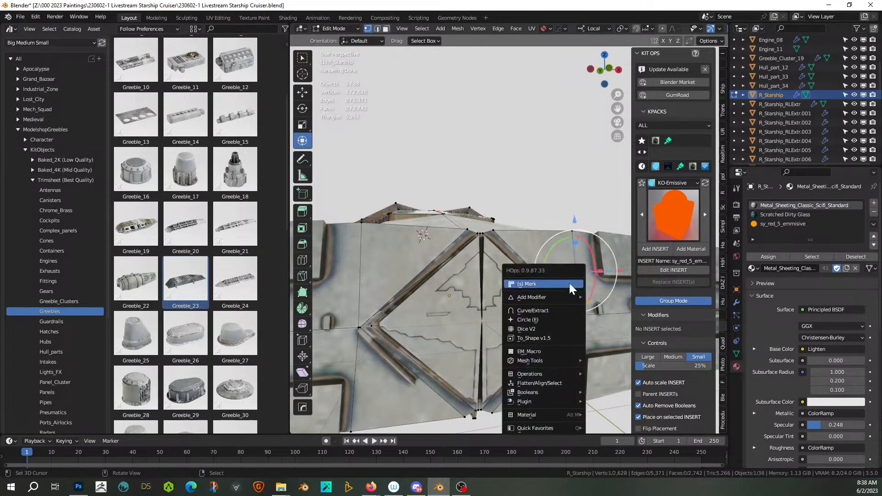
{"action": "left_click", "coordinate": [539, 316]}
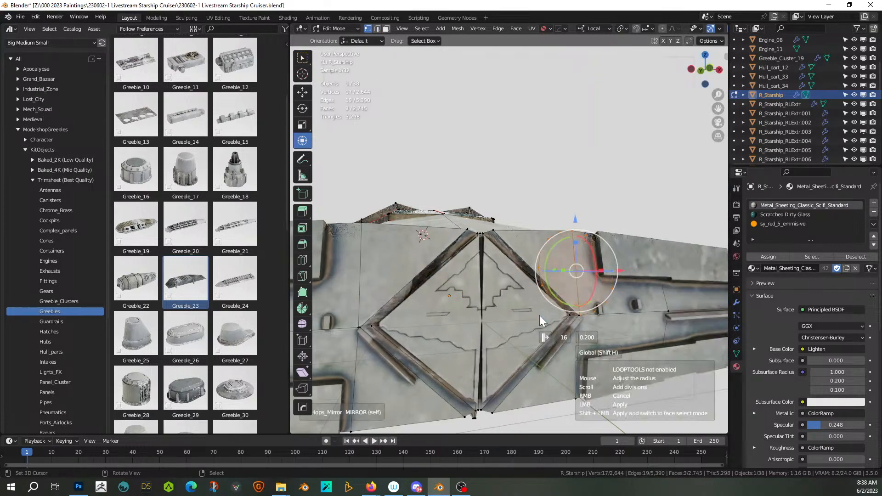
{"action": "left_click", "coordinate": [509, 282], "text": "shift"}
- Extrude the circular faces about 0.12 m inward to form a headlight recess and clear the selection
{"action": "middle_click_drag", "start_coordinate": [538, 279], "coordinate": [508, 316]}
{"action": "key", "text": "e"}
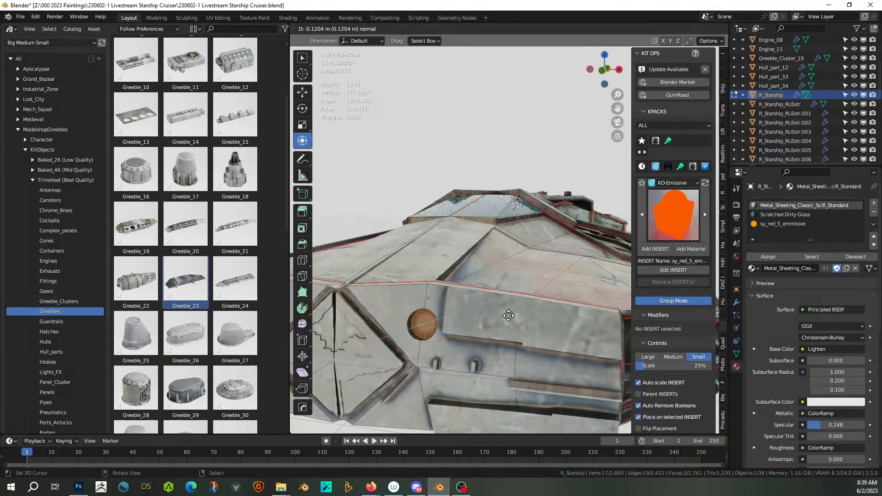
{"action": "left_click", "coordinate": [509, 315]}
{"action": "scroll", "coordinate": [508, 315], "scroll_direction": "down", "scroll_amount": 4}
{"action": "key", "text": "alt+a"}
{"action": "middle_click_drag", "start_coordinate": [519, 329], "coordinate": [535, 342]}
{"action": "scroll", "coordinate": [536, 341], "scroll_direction": "up", "scroll_amount": 6}
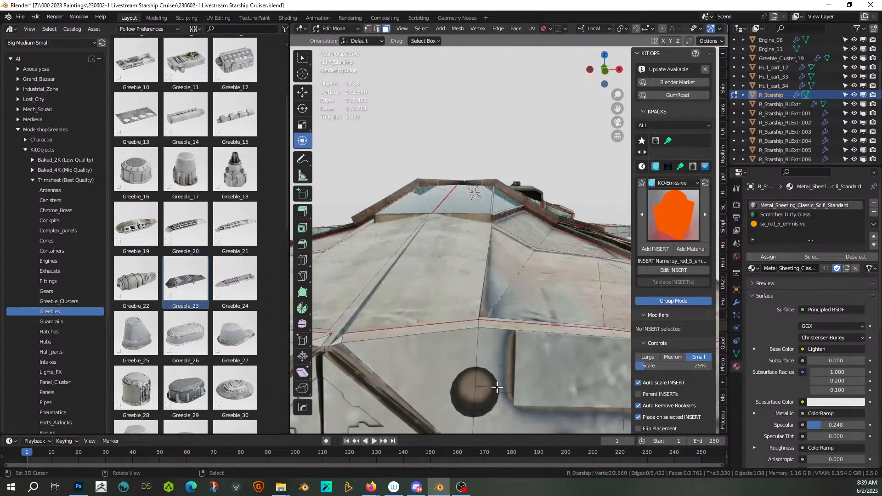
- Select the headlight recess's inner faces, assign them a new material slot and add the KIT OPS sy_warm_5_emmisive material
{"action": "right_click", "coordinate": [471, 391]}
{"action": "right_click", "coordinate": [480, 392], "text": "shift"}
{"action": "right_click", "coordinate": [484, 380], "text": "shift"}
{"action": "left_click", "coordinate": [874, 203]}
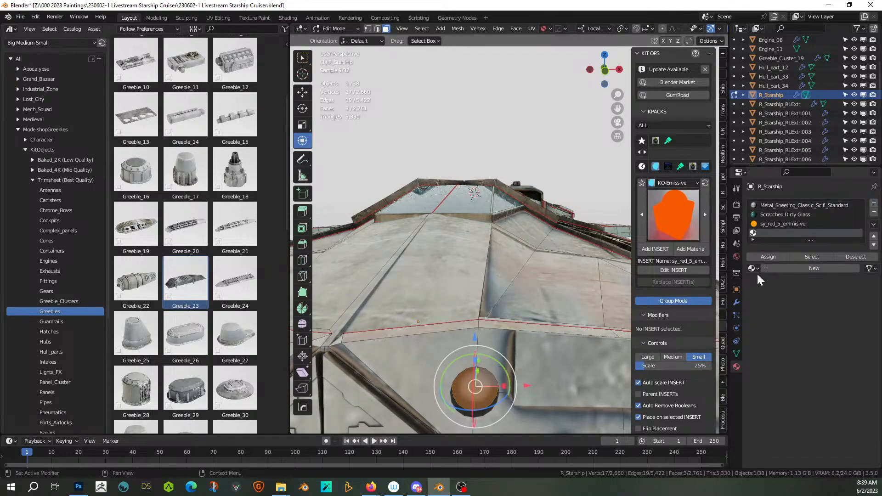
{"action": "left_click", "coordinate": [768, 256]}
{"action": "left_click", "coordinate": [685, 219]}
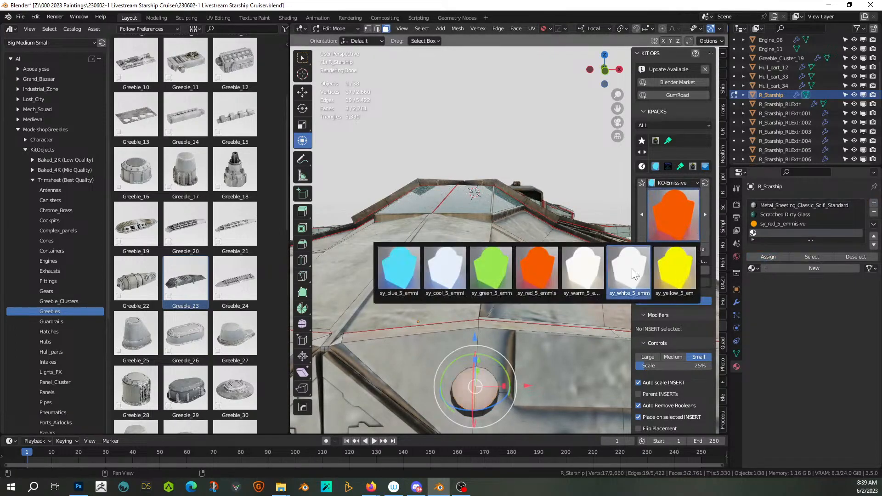
{"action": "left_click", "coordinate": [592, 272]}
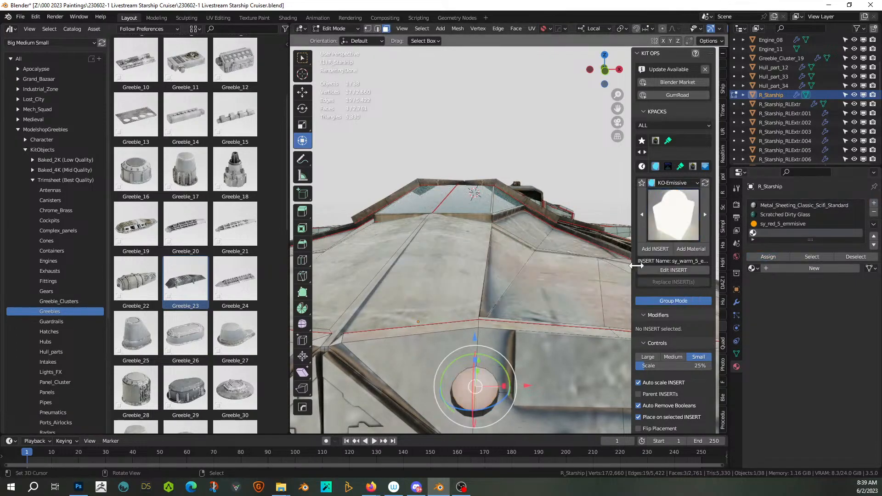
{"action": "left_click", "coordinate": [689, 249]}
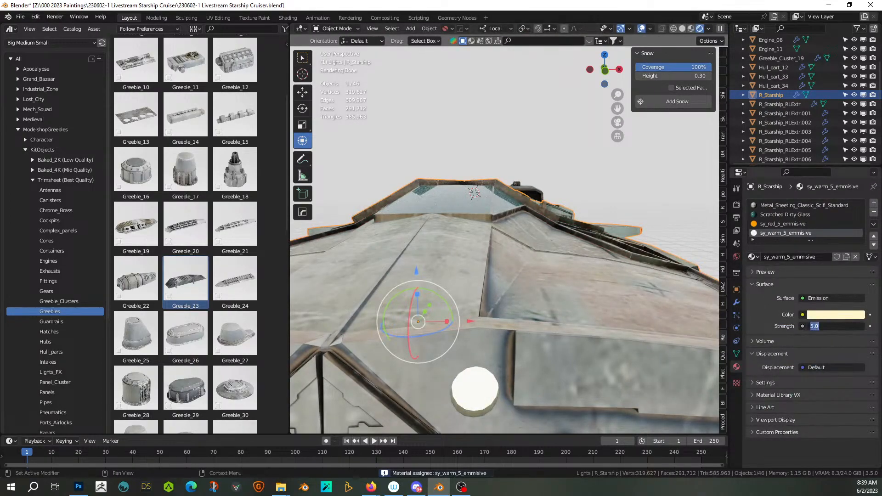
- Set the warm emissive material's strength to 15, deselect the ship and save the file
{"action": "scroll", "coordinate": [484, 296], "scroll_direction": "down", "scroll_amount": 9}
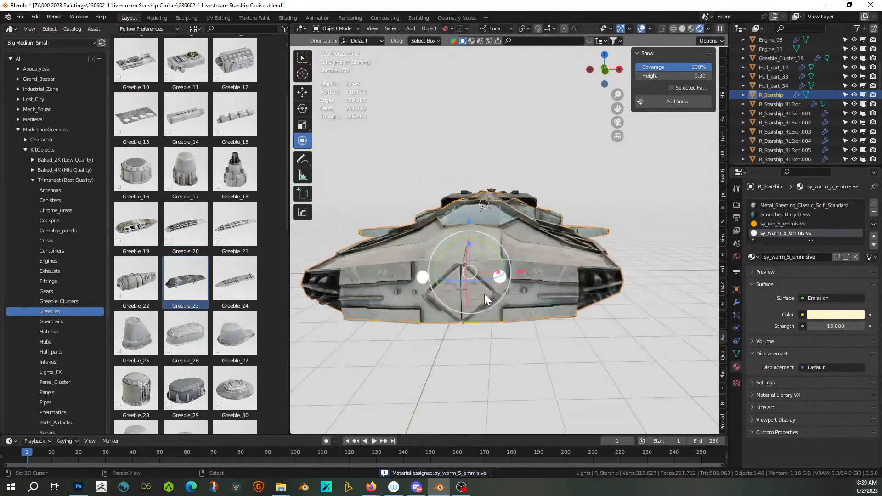
{"action": "right_click", "coordinate": [540, 324]}
{"action": "middle_click_drag", "start_coordinate": [540, 324], "coordinate": [558, 274]}
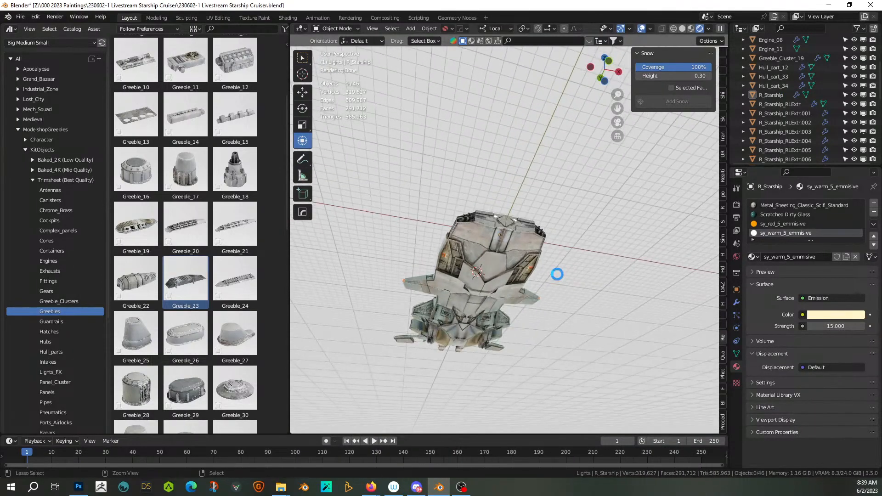
{"action": "key", "text": "ctrl+s"}
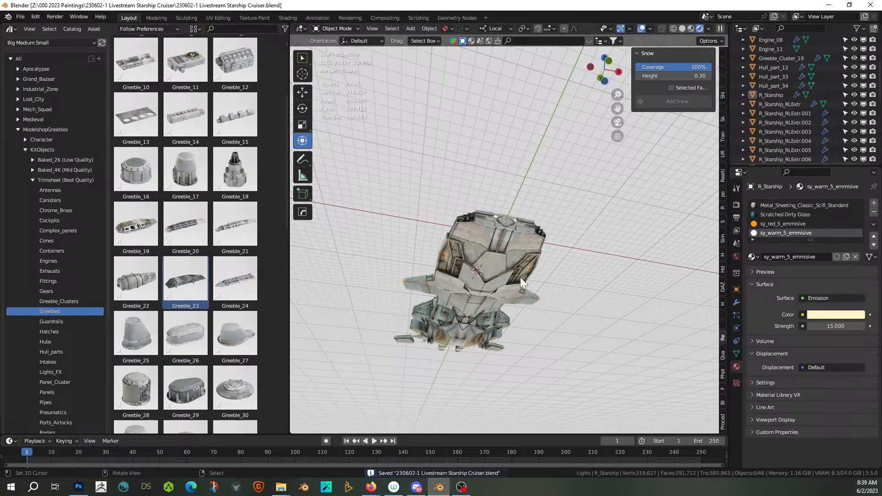
- Examine the starship from all sides, checking the hull plating, wings, engines and cockpit area for spots needing detail
{"action": "mouse_move", "coordinate": [525, 267]}
{"action": "middle_mouse_down"}
{"action": "mouse_move", "coordinate": [526, 294]}
{"action": "mouse_move", "coordinate": [541, 308]}
{"action": "mouse_move", "coordinate": [514, 329]}
{"action": "mouse_move", "coordinate": [473, 312]}
{"action": "mouse_move", "coordinate": [442, 263]}
{"action": "mouse_move", "coordinate": [407, 307]}
{"action": "mouse_move", "coordinate": [413, 328]}
{"action": "mouse_move", "coordinate": [434, 355]}
{"action": "mouse_move", "coordinate": [467, 362]}
{"action": "mouse_move", "coordinate": [551, 348]}
{"action": "mouse_move", "coordinate": [491, 333]}
{"action": "mouse_move", "coordinate": [553, 315]}
{"action": "mouse_move", "coordinate": [558, 335]}
{"action": "mouse_move", "coordinate": [544, 373]}
{"action": "mouse_move", "coordinate": [528, 376]}
{"action": "mouse_move", "coordinate": [523, 360]}
{"action": "mouse_move", "coordinate": [533, 280]}
{"action": "middle_mouse_up"}
{"action": "scroll", "coordinate": [526, 294], "scroll_direction": "up", "scroll_amount": 8}
{"action": "scroll", "coordinate": [474, 310], "scroll_direction": "down", "scroll_amount": 6}
{"action": "scroll", "coordinate": [474, 293], "scroll_direction": "up", "scroll_amount": 1}
{"action": "middle_click_drag", "start_coordinate": [477, 293], "coordinate": [360, 283], "text": "shift"}
{"action": "scroll", "coordinate": [472, 332], "scroll_direction": "up", "scroll_amount": 8}
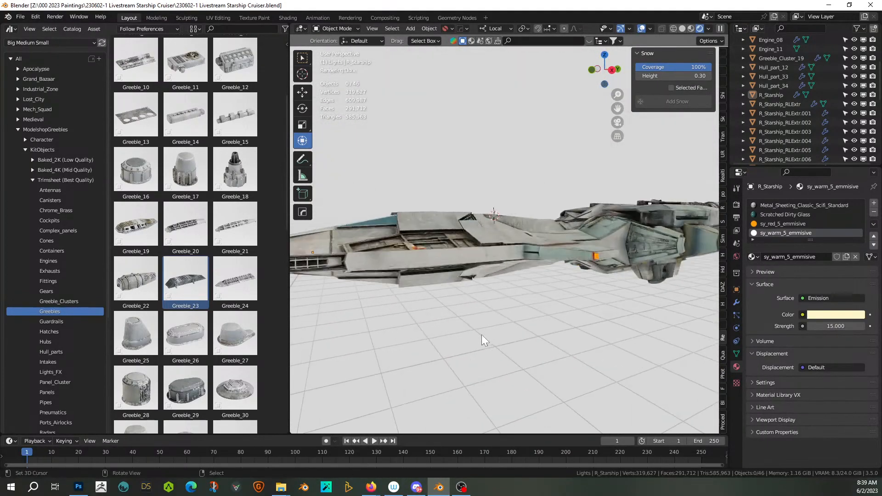
{"action": "middle_click_drag", "start_coordinate": [478, 321], "coordinate": [385, 186]}
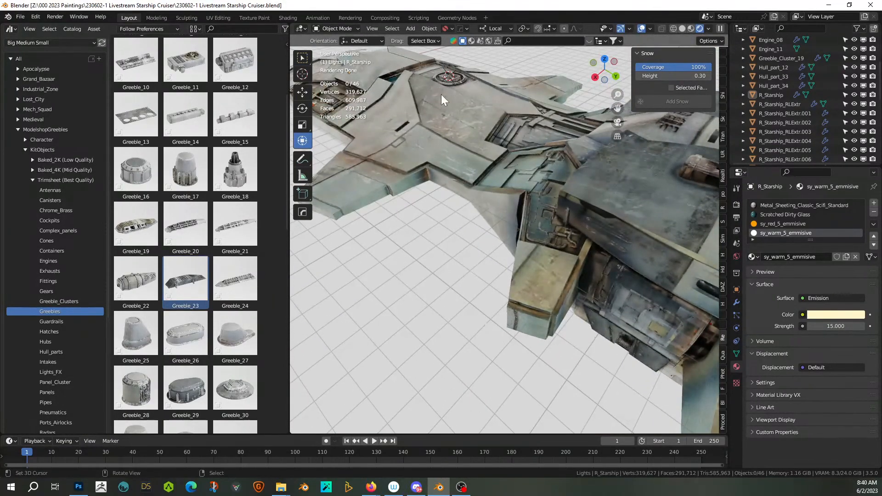
{"action": "scroll", "coordinate": [439, 89], "scroll_direction": "down", "scroll_amount": 6}
{"action": "middle_click_drag", "start_coordinate": [464, 154], "coordinate": [531, 117]}
{"action": "middle_click_drag", "start_coordinate": [518, 147], "coordinate": [560, 240]}
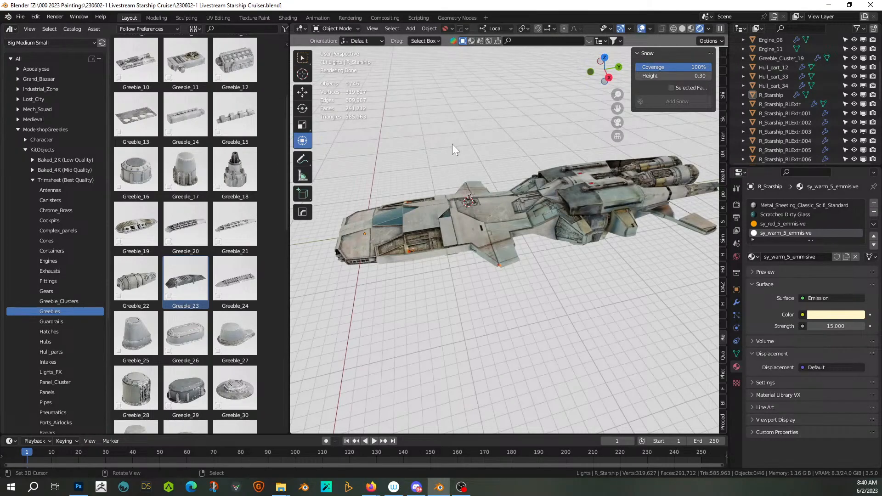
{"action": "middle_click_drag", "start_coordinate": [503, 229], "coordinate": [453, 262]}
{"action": "middle_click_drag", "start_coordinate": [580, 256], "coordinate": [593, 299]}
{"action": "scroll", "coordinate": [556, 258], "scroll_direction": "down", "scroll_amount": 5}
{"action": "scroll", "coordinate": [588, 285], "scroll_direction": "up", "scroll_amount": 2}
{"action": "scroll", "coordinate": [588, 285], "scroll_direction": "up", "scroll_amount": 1}
{"action": "scroll", "coordinate": [603, 296], "scroll_direction": "up", "scroll_amount": 2}
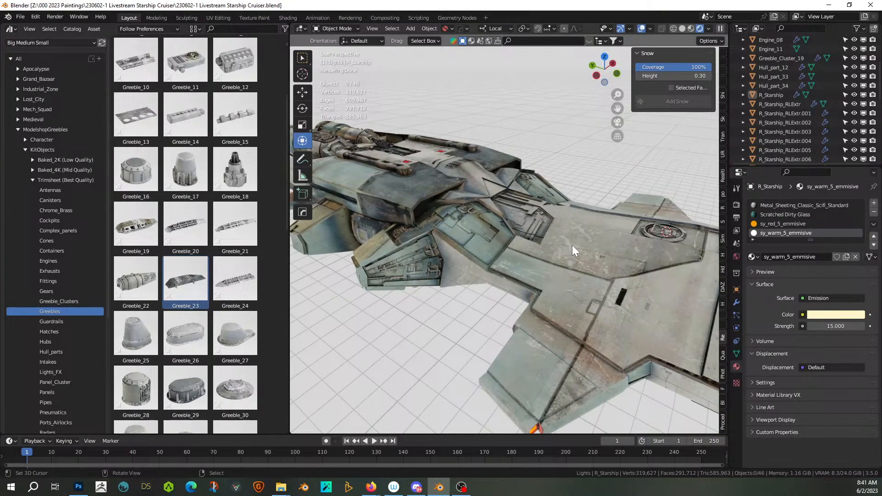
{"action": "scroll", "coordinate": [569, 241], "scroll_direction": "down", "scroll_amount": 2}
{"action": "scroll", "coordinate": [247, 184], "scroll_direction": "up", "scroll_amount": 2}
{"action": "scroll", "coordinate": [247, 184], "scroll_direction": "up", "scroll_amount": 3}
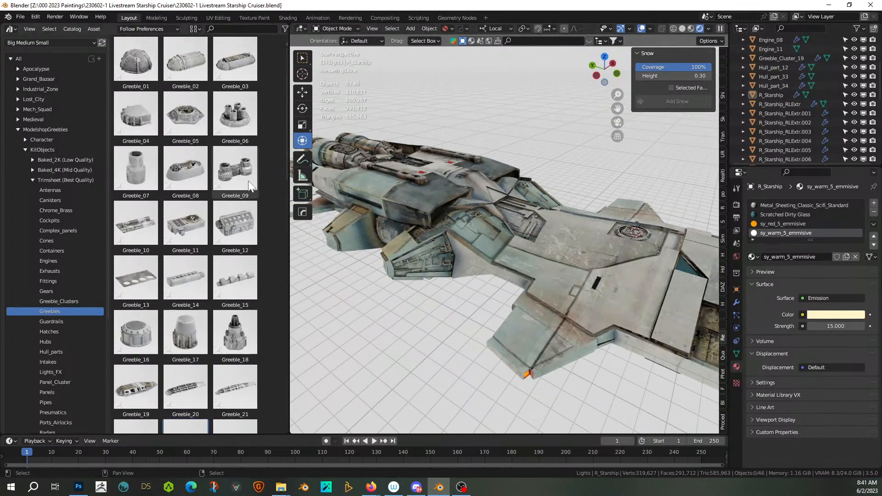
{"action": "middle_click_drag", "start_coordinate": [459, 219], "coordinate": [508, 301]}
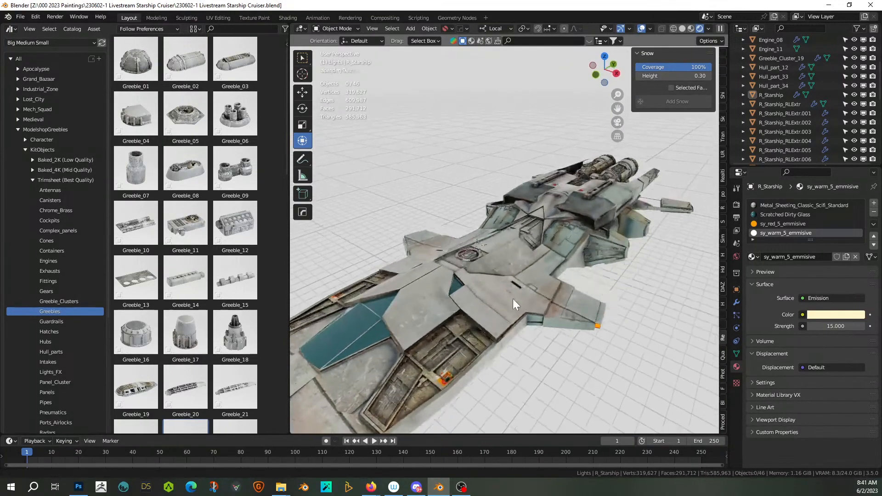
- Select the four faces of the hull plate behind the cockpit and inset them twice, the second time by about 0.006 m
{"action": "scroll", "coordinate": [429, 322], "scroll_direction": "up", "scroll_amount": 3}
{"action": "middle_click_drag", "start_coordinate": [424, 330], "coordinate": [542, 280]}
{"action": "key", "text": "Tab"}
{"action": "scroll", "coordinate": [542, 280], "scroll_direction": "up", "scroll_amount": 2}
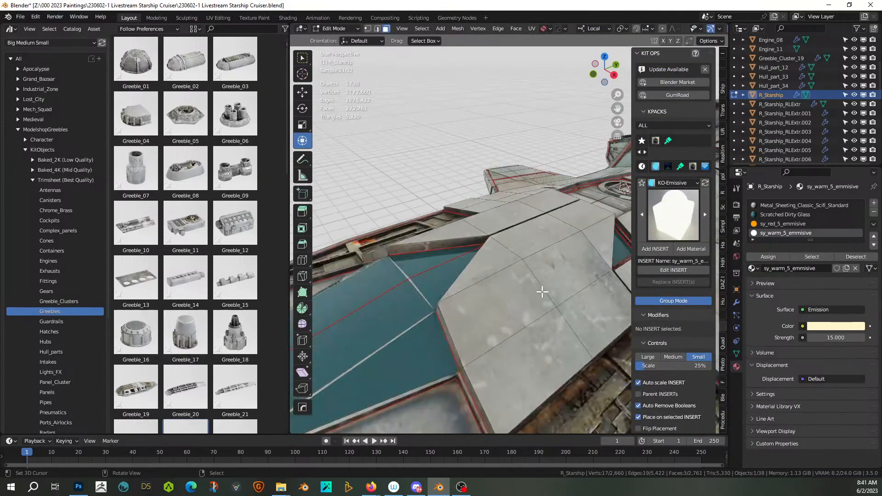
{"action": "left_click", "coordinate": [529, 315]}
{"action": "left_click", "coordinate": [590, 309], "text": "shift"}
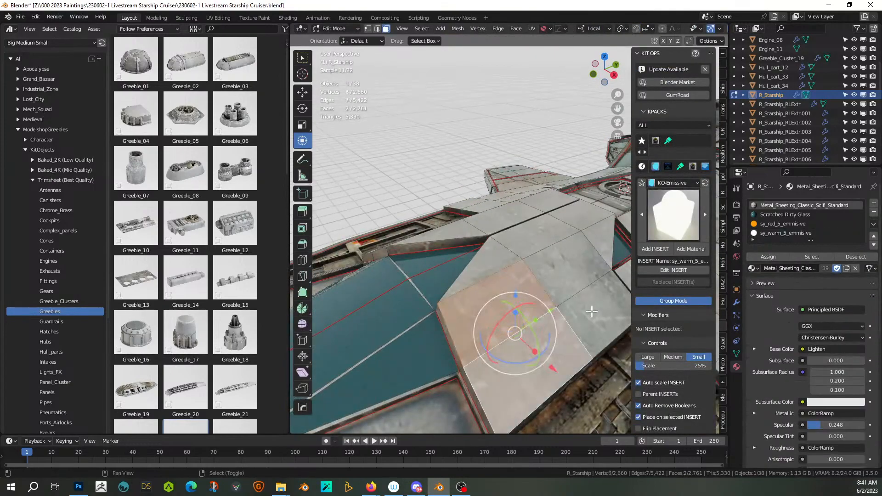
{"action": "left_click", "coordinate": [557, 338], "text": "shift"}
{"action": "left_click", "coordinate": [570, 271], "text": "shift"}
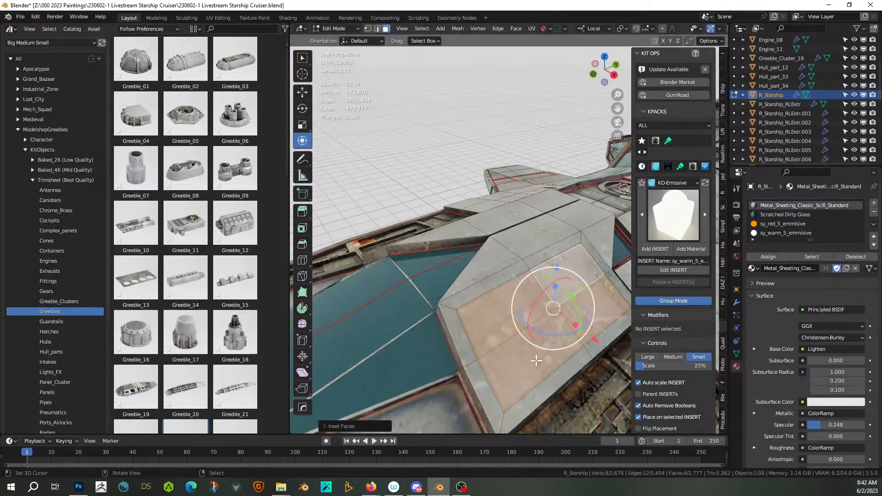
- Make the last inset select its outer ring and extrude that ring about 0.11 m inward as a panel groove
{"action": "left_click", "coordinate": [326, 426]}
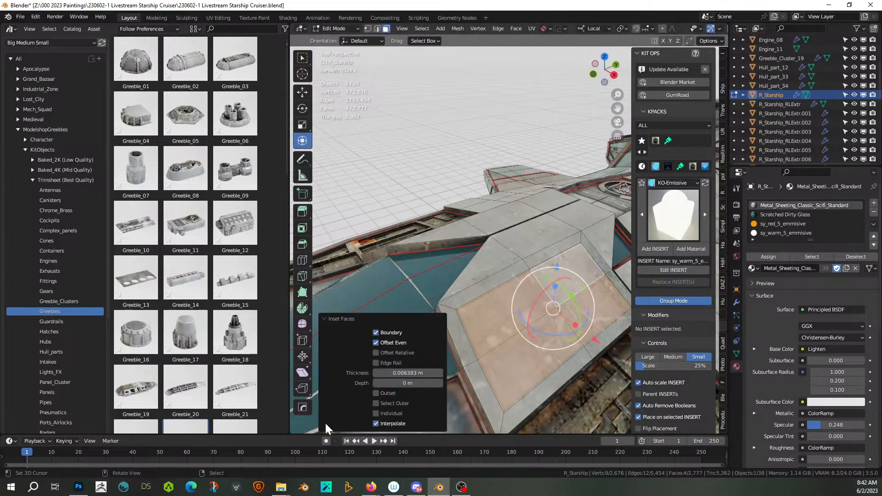
{"action": "left_click", "coordinate": [378, 403]}
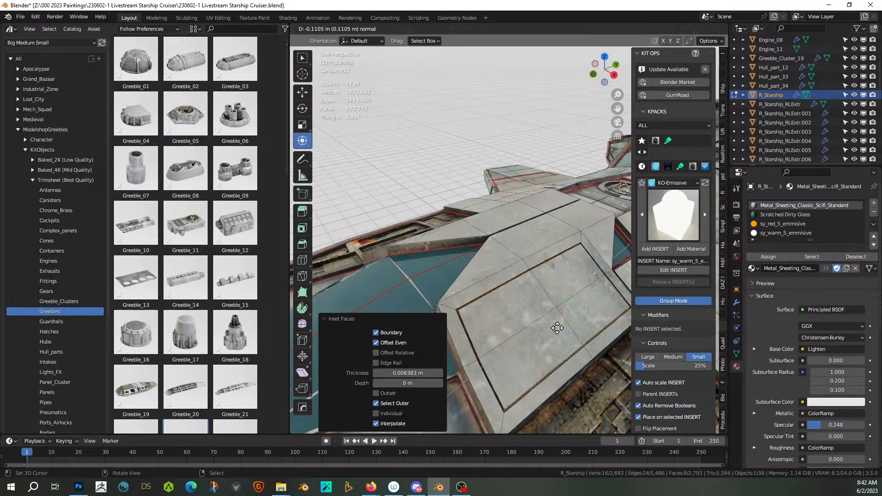
{"action": "key", "text": "Tab"}
- Examine the grooved hull plate and the whole ship from several sides, and save the file
{"action": "scroll", "coordinate": [558, 328], "scroll_direction": "down", "scroll_amount": 6}
{"action": "middle_click_drag", "start_coordinate": [546, 329], "coordinate": [590, 327]}
{"action": "scroll", "coordinate": [567, 337], "scroll_direction": "down", "scroll_amount": 5}
{"action": "scroll", "coordinate": [590, 327], "scroll_direction": "up", "scroll_amount": 6}
{"action": "scroll", "coordinate": [571, 340], "scroll_direction": "down", "scroll_amount": 5}
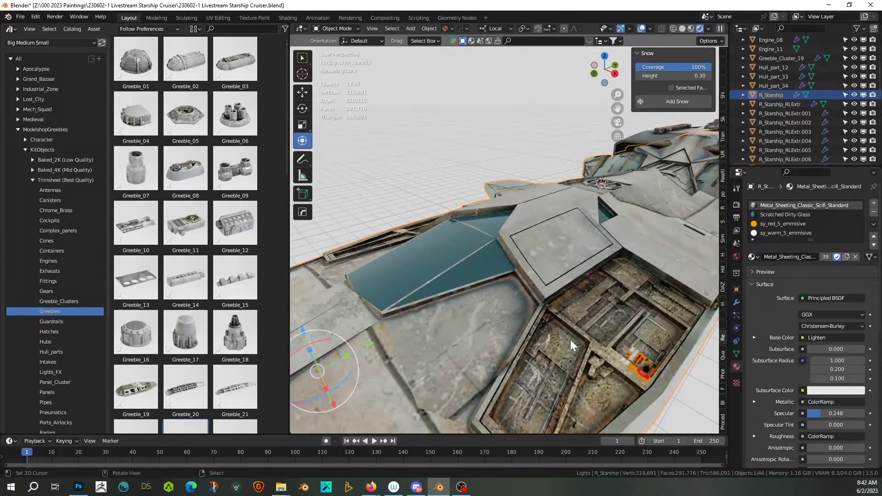
{"action": "middle_click_drag", "start_coordinate": [569, 339], "coordinate": [552, 322]}
{"action": "scroll", "coordinate": [553, 333], "scroll_direction": "up", "scroll_amount": 4}
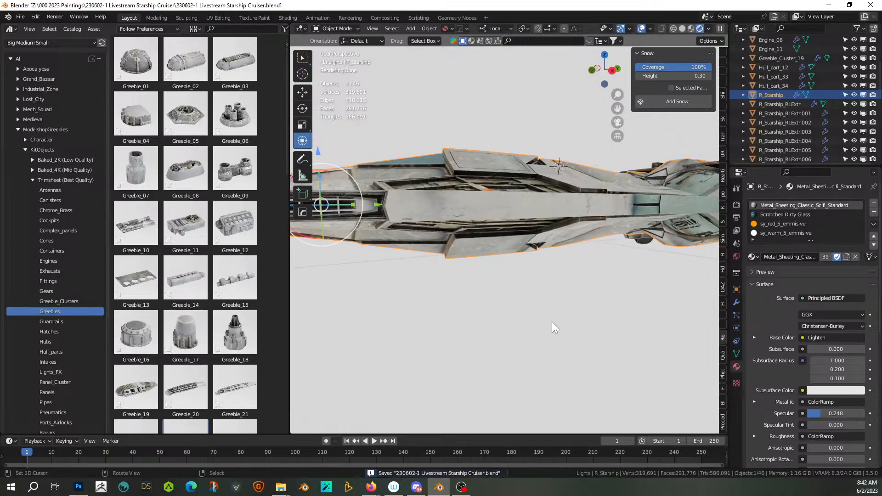
{"action": "scroll", "coordinate": [552, 322], "scroll_direction": "down", "scroll_amount": 6}
{"action": "middle_click_drag", "start_coordinate": [534, 316], "coordinate": [627, 312]}
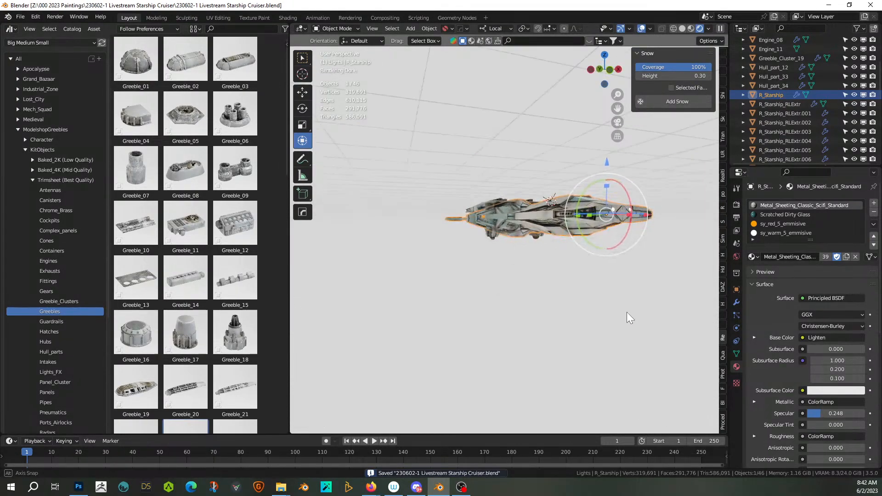
- Close the asset browser area to enlarge the 3D viewport and bring the whole ship into view
{"action": "right_click", "coordinate": [109, 29]}
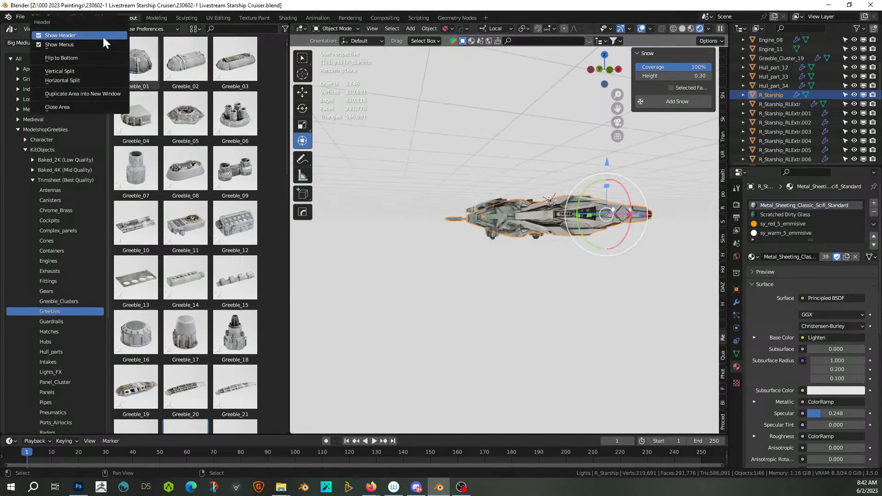
{"action": "left_click", "coordinate": [71, 110]}
{"action": "middle_click_drag", "start_coordinate": [373, 283], "coordinate": [433, 296]}
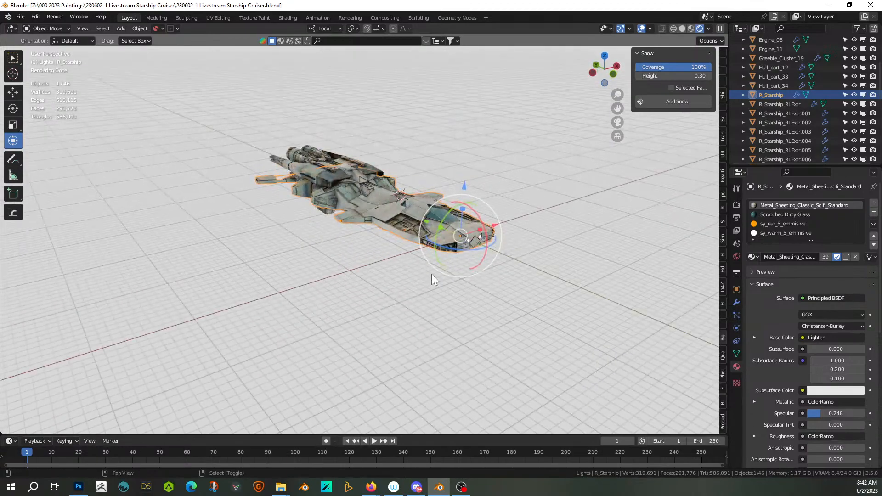
- Add a plane mesh and clear its location so it sits at the world origin
{"action": "key", "text": "shift+a"}
{"action": "mouse_move", "coordinate": [399, 236]}
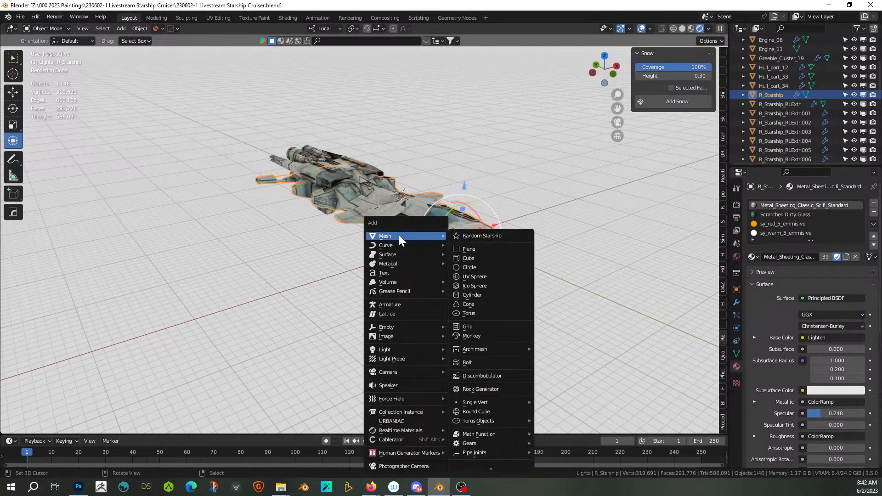
{"action": "left_click", "coordinate": [478, 249]}
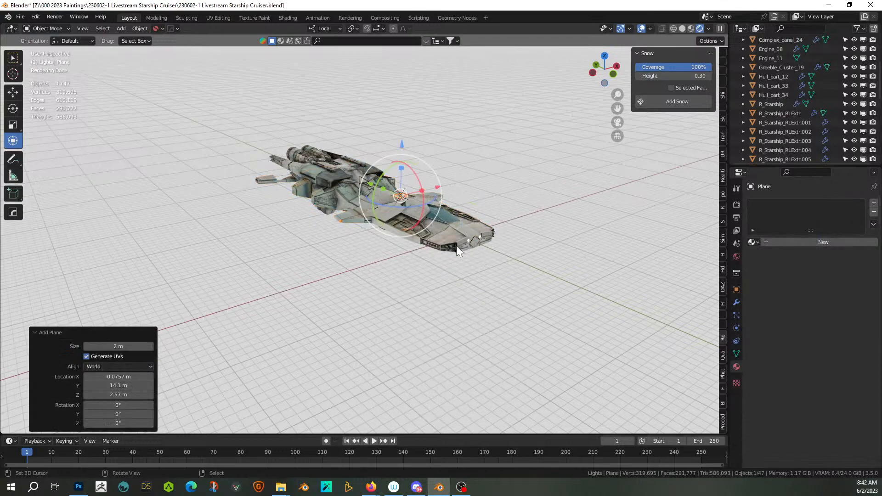
{"action": "key", "text": "alt+g"}
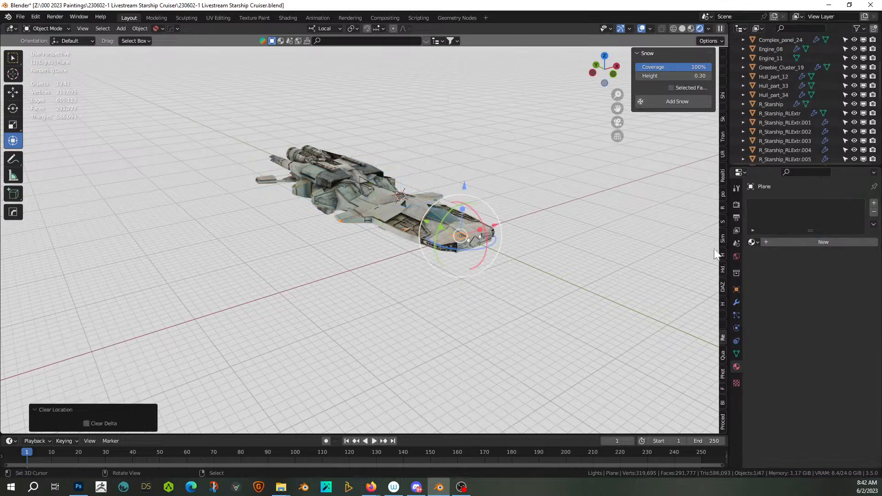
- Add an Ocean modifier to the plane and set its size to about 4.87
{"action": "left_click", "coordinate": [737, 302]}
{"action": "left_click", "coordinate": [771, 204]}
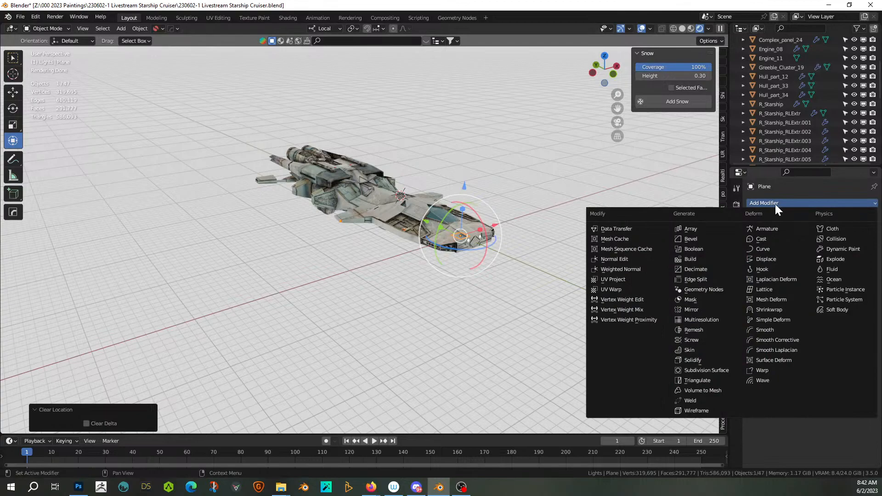
{"action": "left_click", "coordinate": [834, 279]}
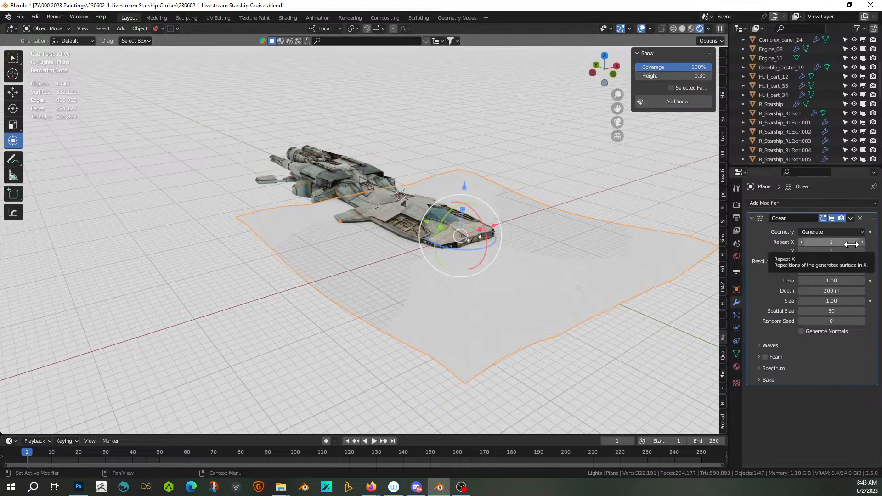
{"action": "left_click_drag", "start_coordinate": [831, 301], "coordinate": [872, 300]}
- Set the Ocean modifier's repeat to 4 in both X and Y
{"action": "left_click", "coordinate": [831, 243]}
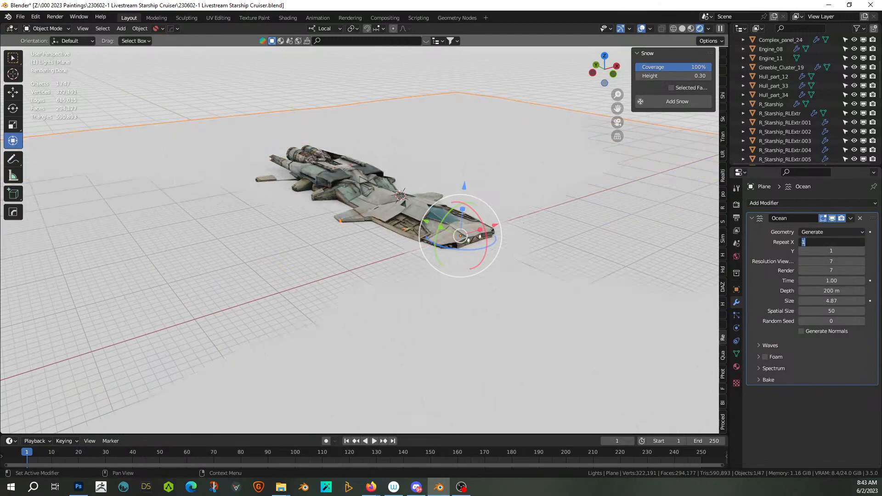
{"action": "type", "text": "4"}
{"action": "key", "text": "Return"}
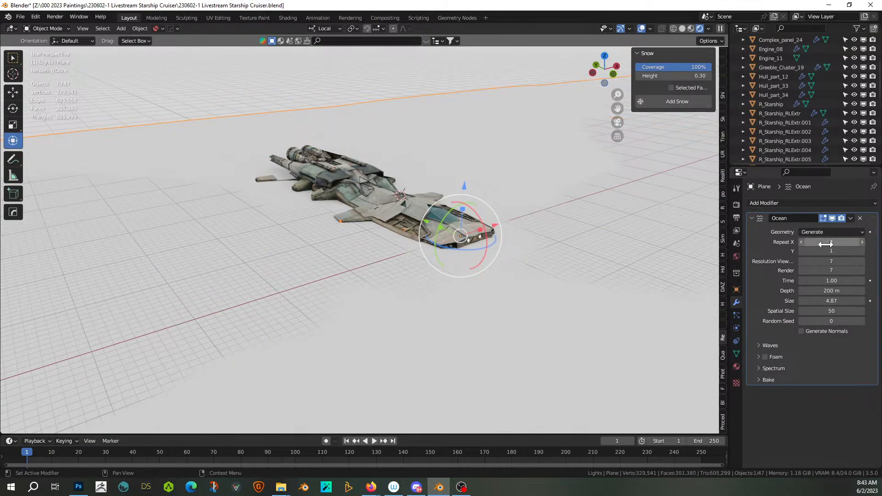
{"action": "type", "text": "4"}
{"action": "key", "text": "Return"}
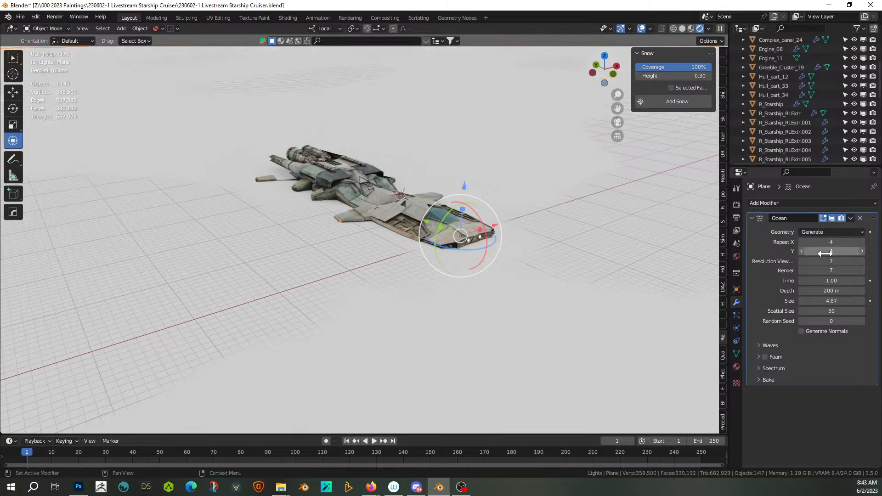
- Apply the rotation and scale of the ocean plane
{"action": "mouse_move", "coordinate": [280, 269]}
{"action": "middle_mouse_down"}
{"action": "mouse_move", "coordinate": [328, 256]}
{"action": "mouse_move", "coordinate": [278, 269]}
{"action": "middle_mouse_up"}
{"action": "key", "text": "ctrl+a"}
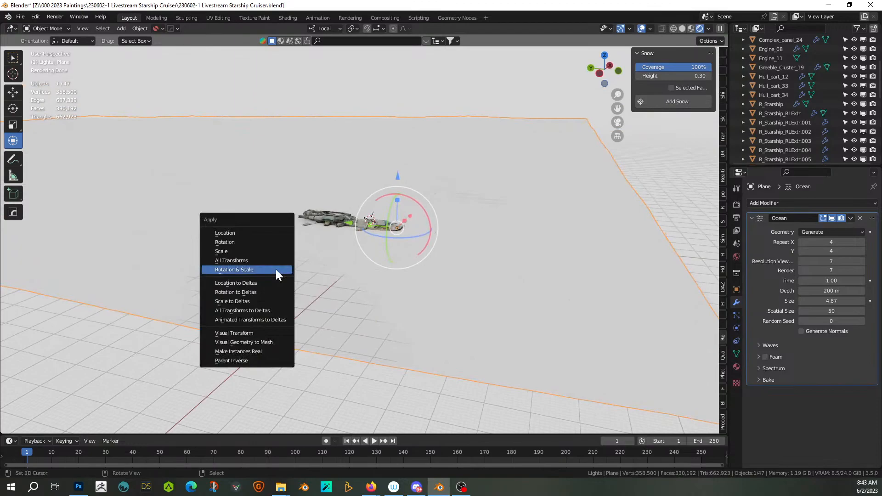
{"action": "left_click", "coordinate": [274, 267]}
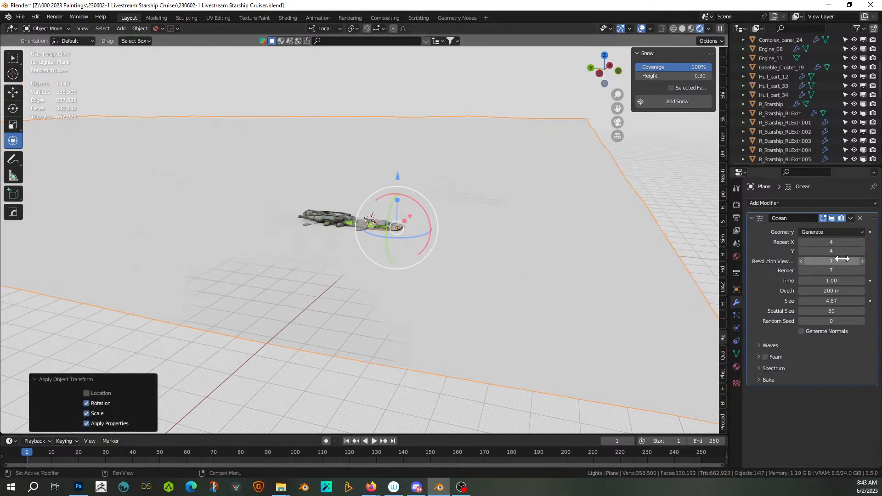
- Set the ocean's random seed to 2 and its wave scale to 11.5
{"action": "scroll", "coordinate": [573, 269], "scroll_direction": "up", "scroll_amount": 3}
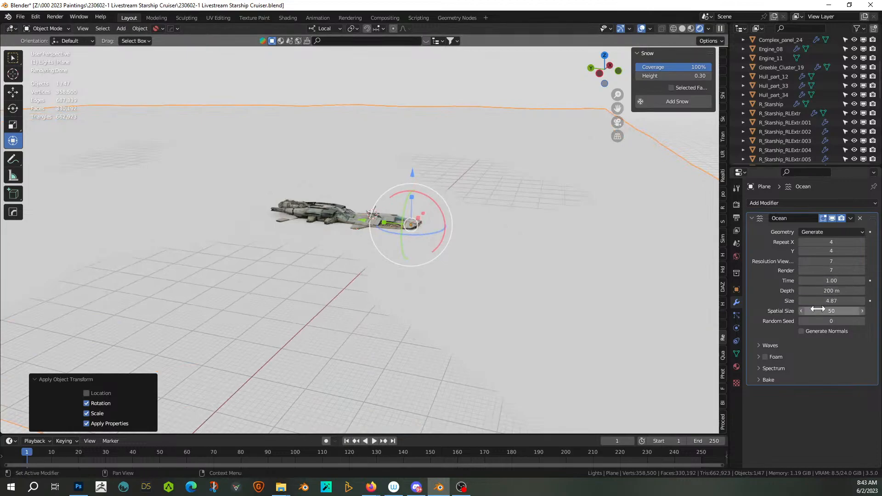
{"action": "left_click", "coordinate": [862, 321]}
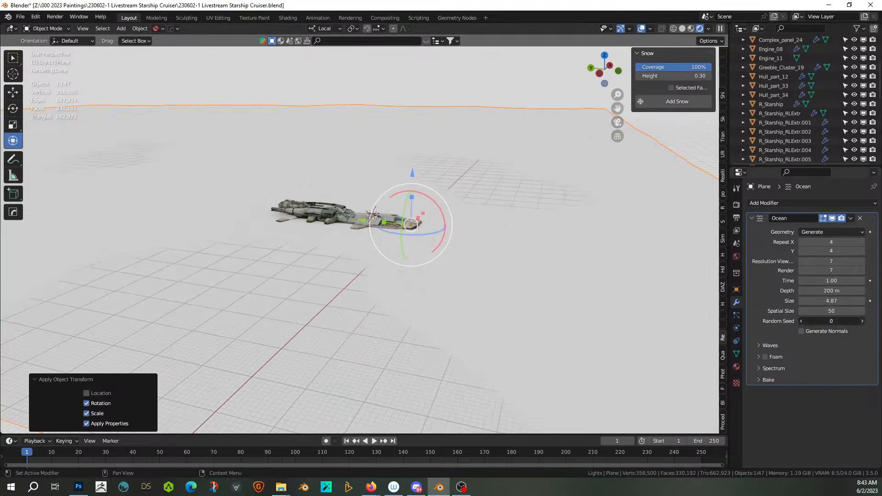
{"action": "left_click", "coordinate": [862, 321]}
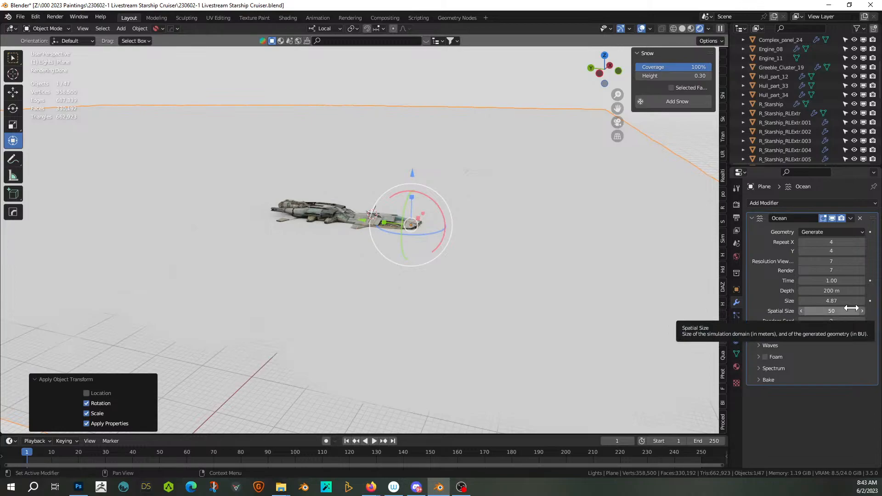
{"action": "left_click", "coordinate": [759, 344]}
{"action": "left_click_drag", "start_coordinate": [821, 359], "coordinate": [863, 359]}
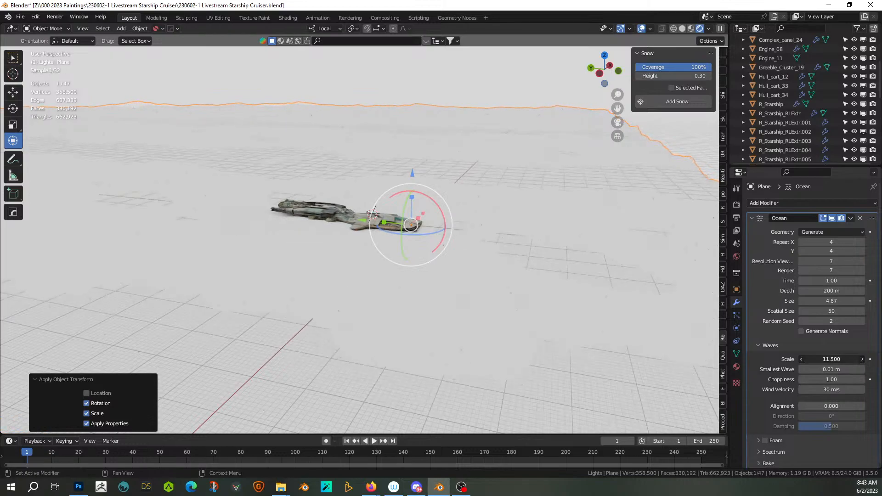
- Switch the viewport to solid shading and try adjusting the choppiness of the ocean waves
{"action": "left_click", "coordinate": [684, 28]}
{"action": "mouse_move", "coordinate": [505, 202]}
{"action": "middle_mouse_down"}
{"action": "mouse_move", "coordinate": [492, 214]}
{"action": "mouse_move", "coordinate": [470, 208]}
{"action": "mouse_move", "coordinate": [422, 226]}
{"action": "mouse_move", "coordinate": [455, 214]}
{"action": "mouse_move", "coordinate": [514, 234]}
{"action": "middle_mouse_up"}
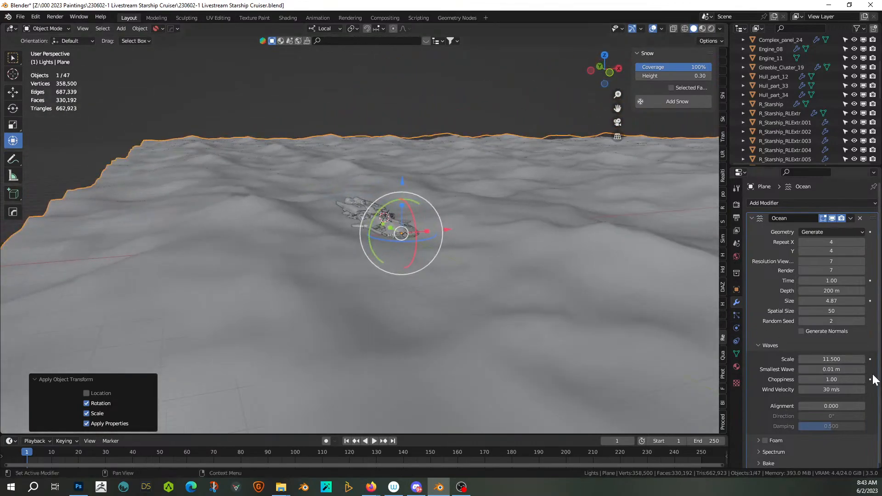
{"action": "left_click_drag", "start_coordinate": [829, 379], "coordinate": [831, 380]}
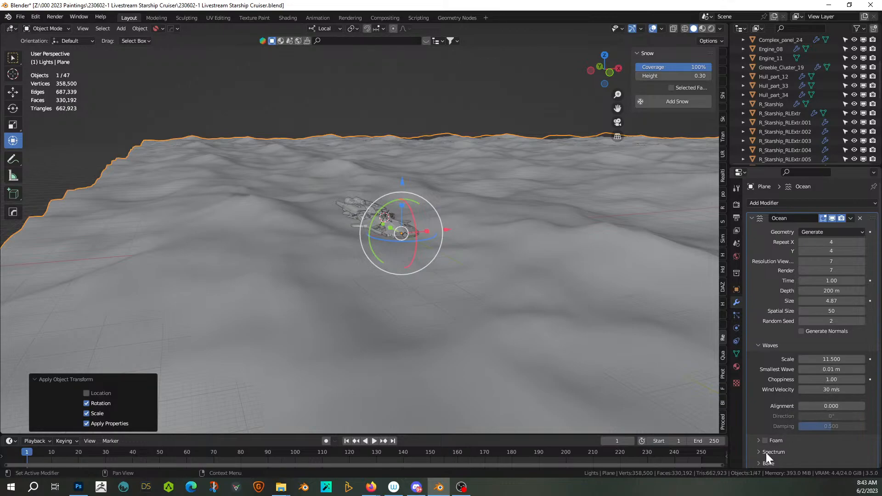
- Lower the ocean plane about 13 m beneath the ship and apply its Ocean modifier
{"action": "scroll", "coordinate": [765, 453], "scroll_direction": "down", "scroll_amount": 1}
{"action": "middle_click_drag", "start_coordinate": [498, 287], "coordinate": [442, 280]}
{"action": "left_click_drag", "start_coordinate": [486, 163], "coordinate": [487, 257]}
{"action": "middle_click_drag", "start_coordinate": [486, 257], "coordinate": [484, 241]}
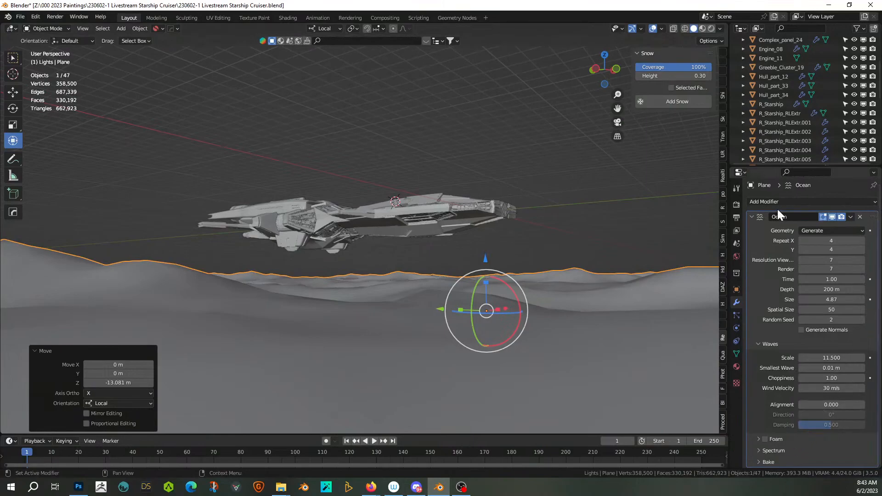
{"action": "key", "text": "ctrl+a"}
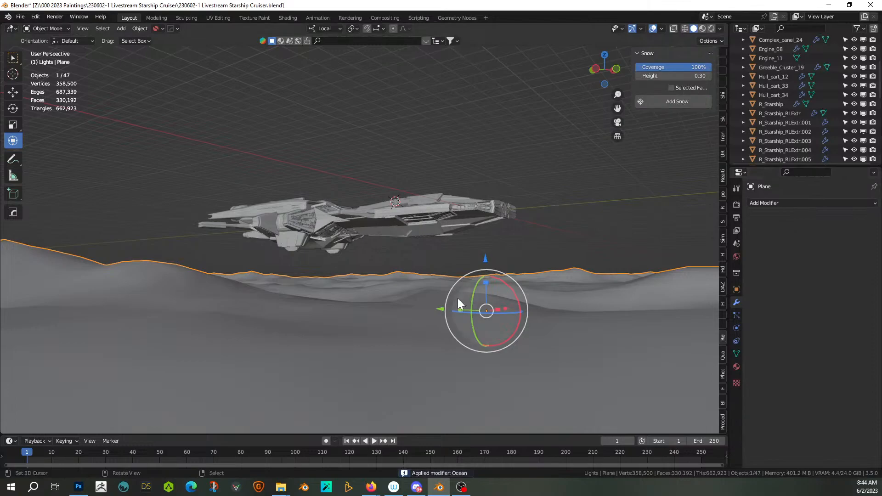
- Spawn the aquatiq Water Ocean material from the water category onto the ocean plane
{"action": "left_click", "coordinate": [724, 194]}
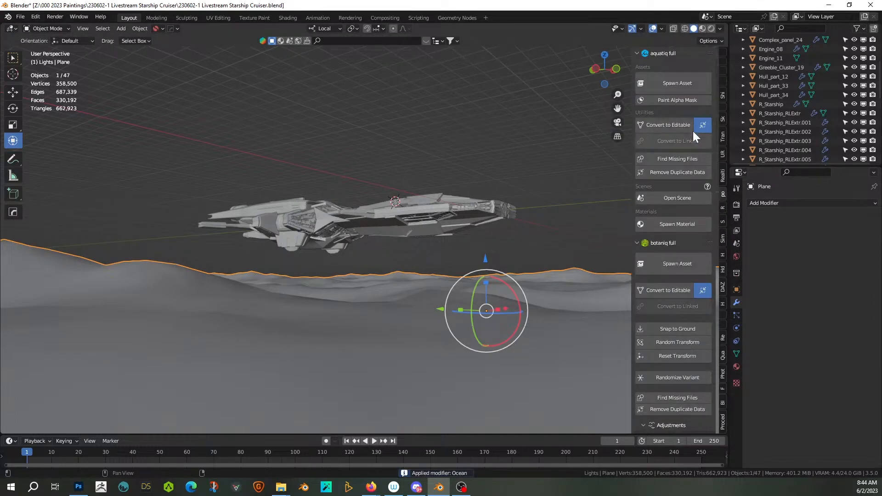
{"action": "left_click", "coordinate": [677, 222]}
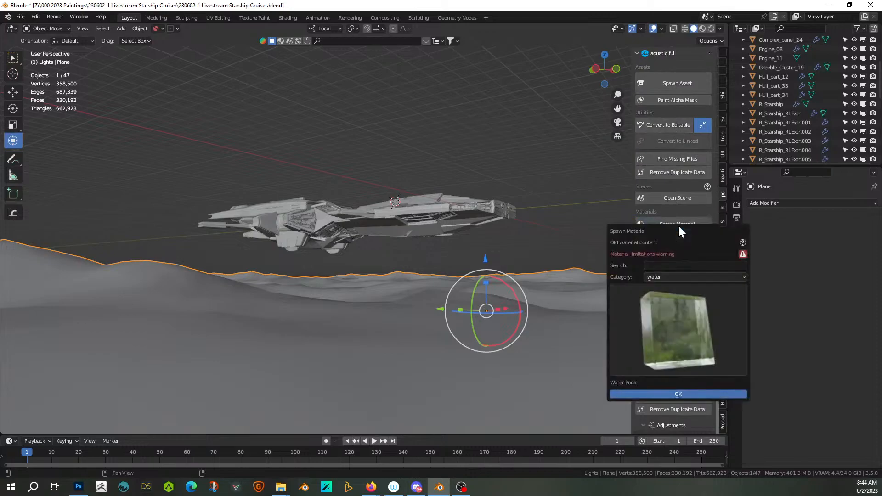
{"action": "left_click", "coordinate": [682, 277]}
{"action": "left_click", "coordinate": [685, 342]}
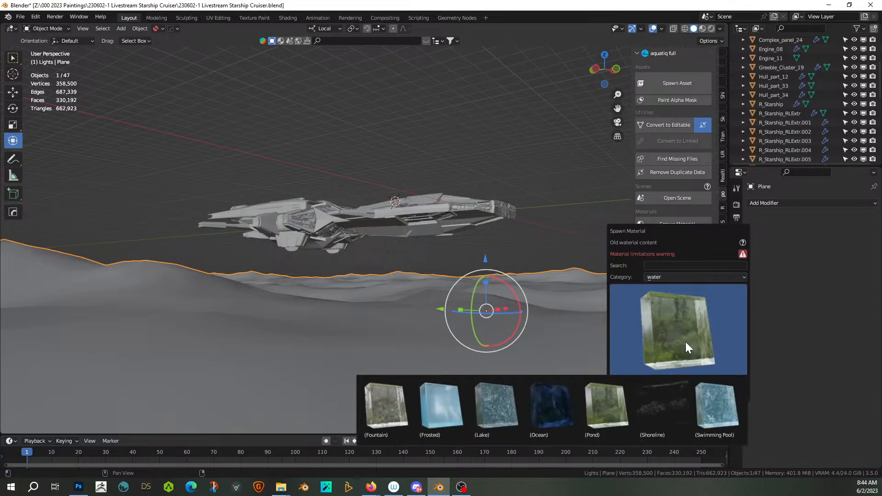
{"action": "left_click", "coordinate": [560, 414]}
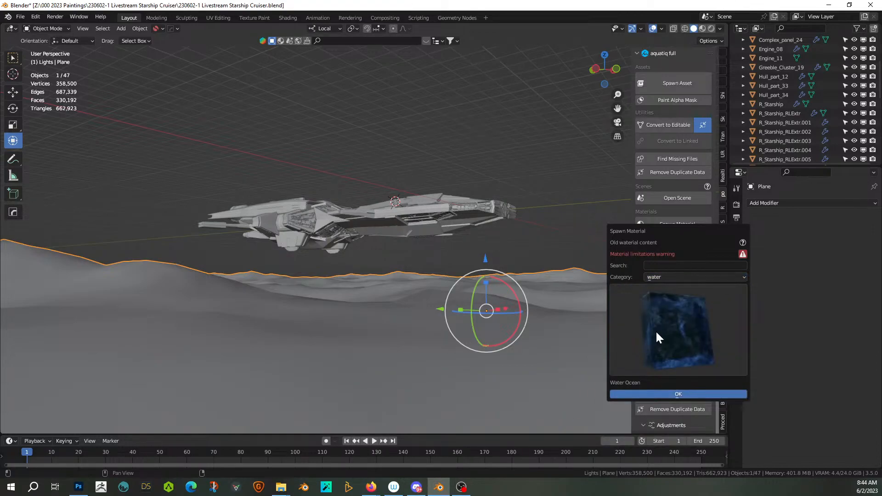
{"action": "left_click", "coordinate": [665, 395]}
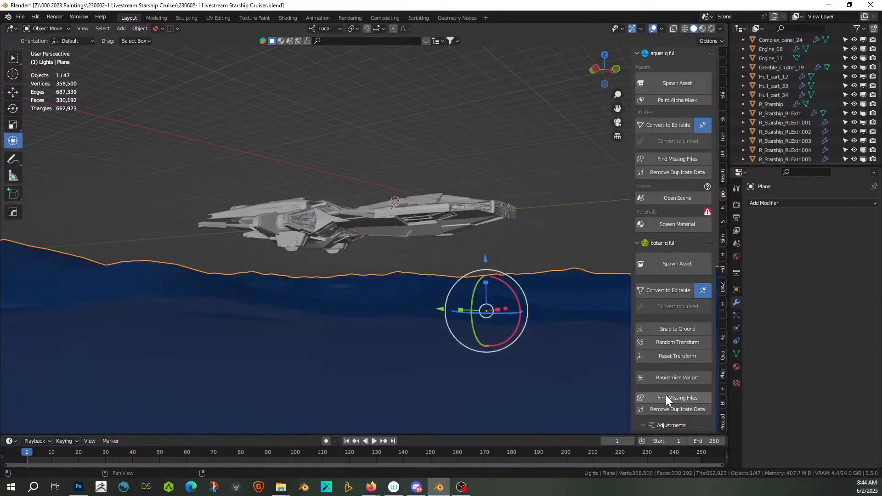
- Extrude the whole ocean mesh about 58 m downward to give the water thickness, and return to the camera view
{"action": "middle_click_drag", "start_coordinate": [514, 184], "coordinate": [514, 213]}
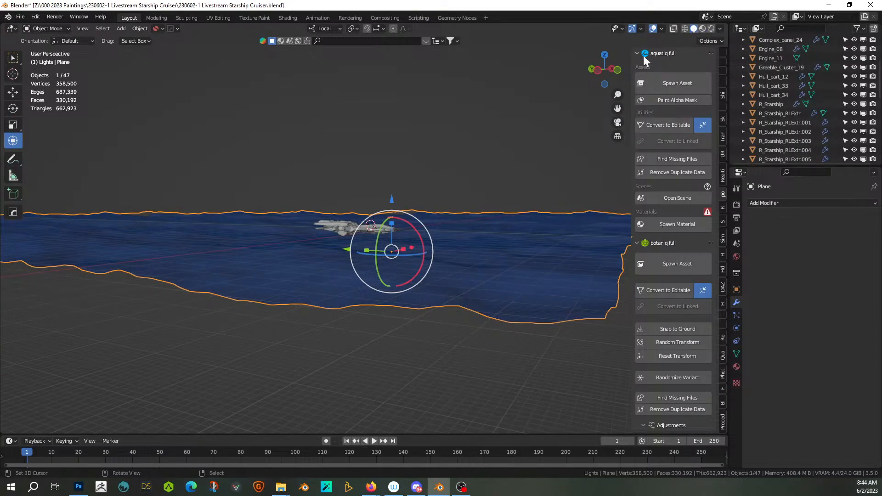
{"action": "middle_click_drag", "start_coordinate": [435, 205], "coordinate": [408, 275]}
{"action": "key", "text": "Tab"}
{"action": "key", "text": "e"}
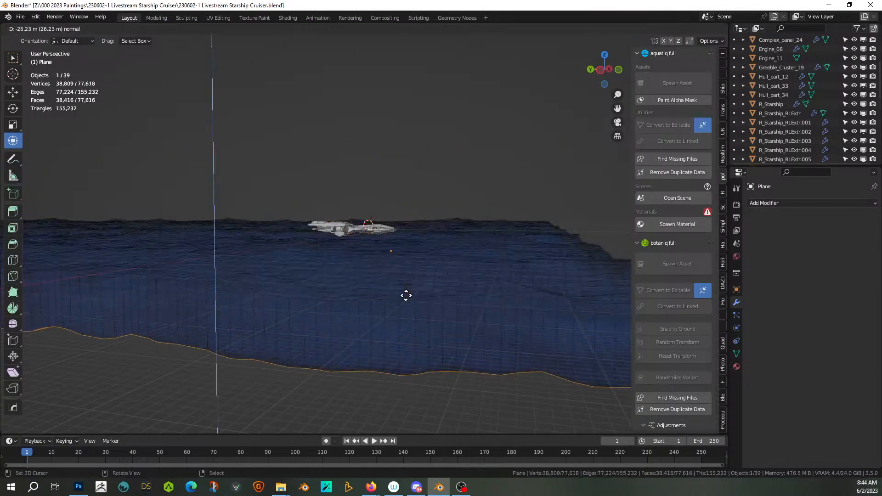
{"action": "left_click", "coordinate": [405, 316]}
{"action": "scroll", "coordinate": [406, 316], "scroll_direction": "down", "scroll_amount": 2}
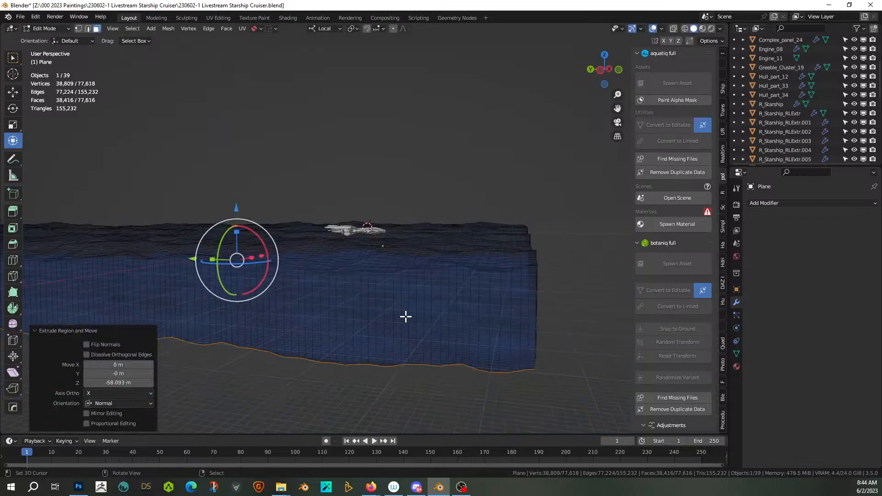
{"action": "key", "text": "Tab"}
{"action": "middle_click_drag", "start_coordinate": [406, 315], "coordinate": [389, 308]}
{"action": "key", "text": "KP_0"}
{"action": "key", "text": "KP_0"}
{"action": "scroll", "coordinate": [390, 307], "scroll_direction": "up", "scroll_amount": 4}
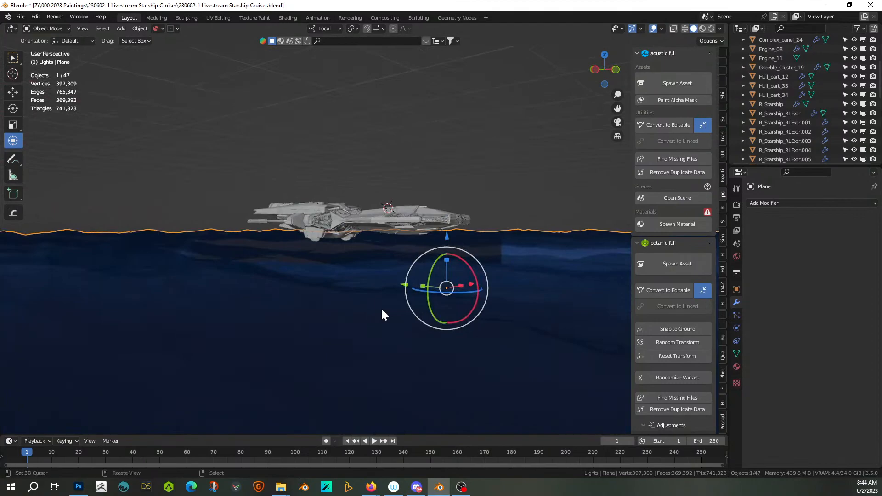
{"action": "key", "text": "KP_0"}
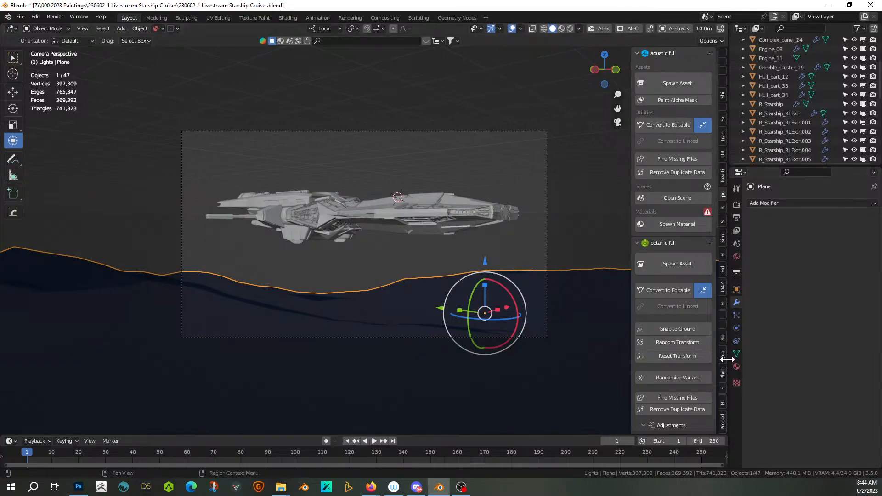
- Apply the arri alexa 65 camera preset and the cooke 50mm anamorphic lens preset to the scene camera
{"action": "left_click", "coordinate": [722, 315]}
{"action": "scroll", "coordinate": [723, 318], "scroll_direction": "up", "scroll_amount": 3}
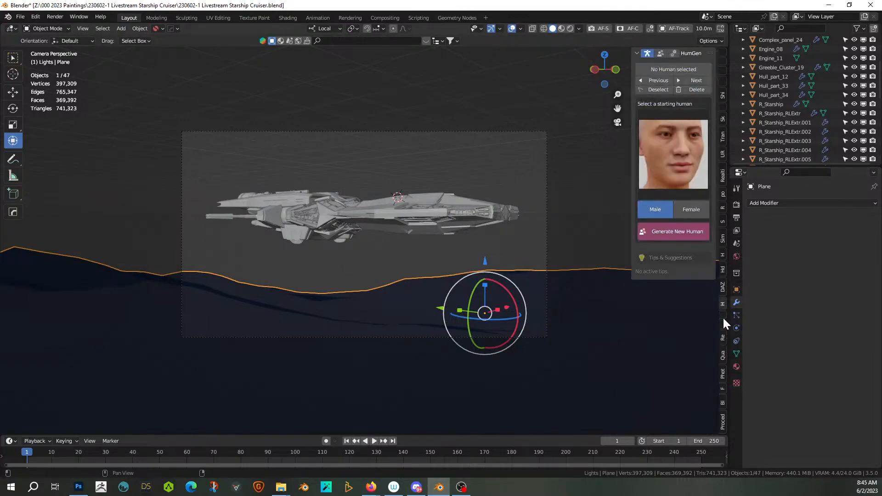
{"action": "scroll", "coordinate": [723, 319], "scroll_direction": "up", "scroll_amount": 2}
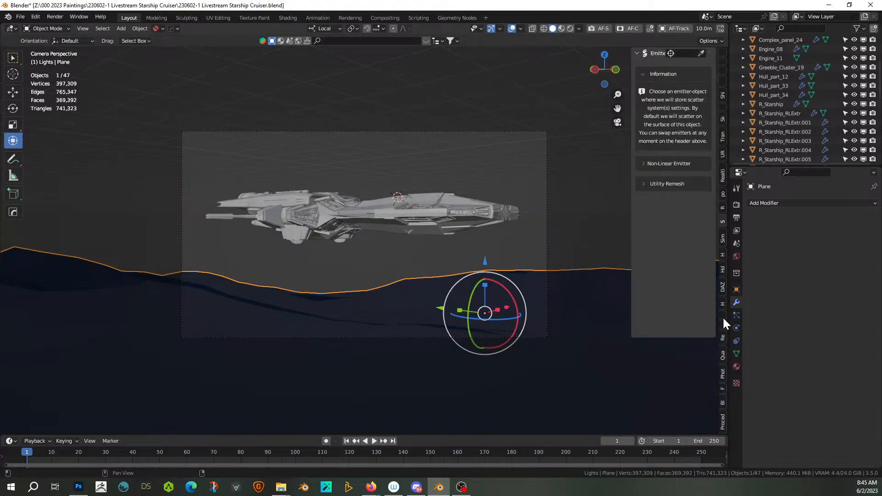
{"action": "scroll", "coordinate": [723, 319], "scroll_direction": "up", "scroll_amount": 4}
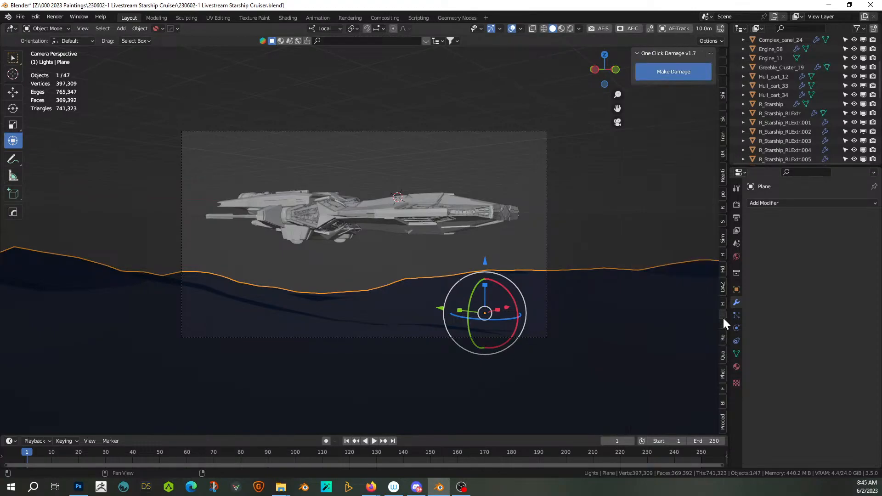
{"action": "scroll", "coordinate": [722, 316], "scroll_direction": "up", "scroll_amount": 1}
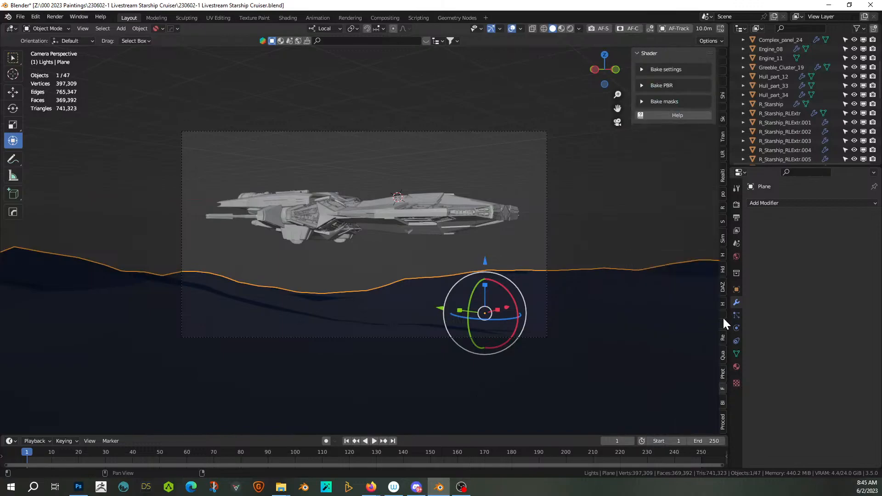
{"action": "scroll", "coordinate": [723, 316], "scroll_direction": "down", "scroll_amount": 1}
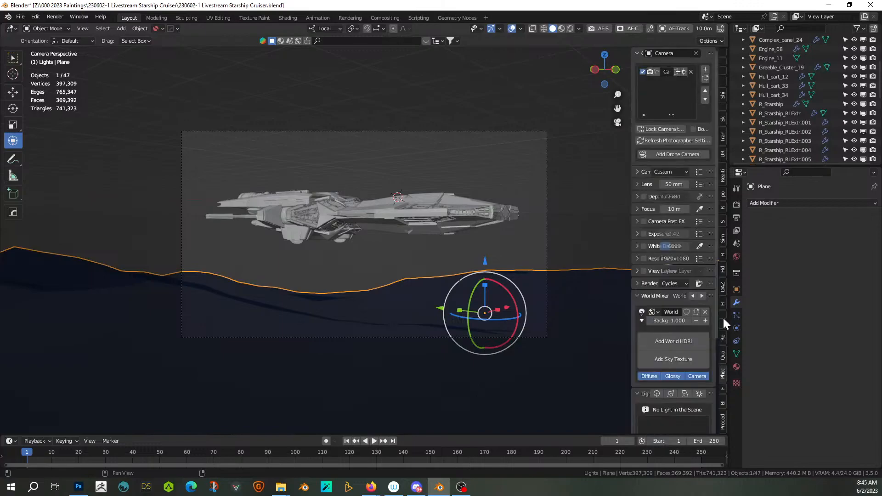
{"action": "left_click", "coordinate": [698, 171]}
{"action": "left_click", "coordinate": [705, 82]}
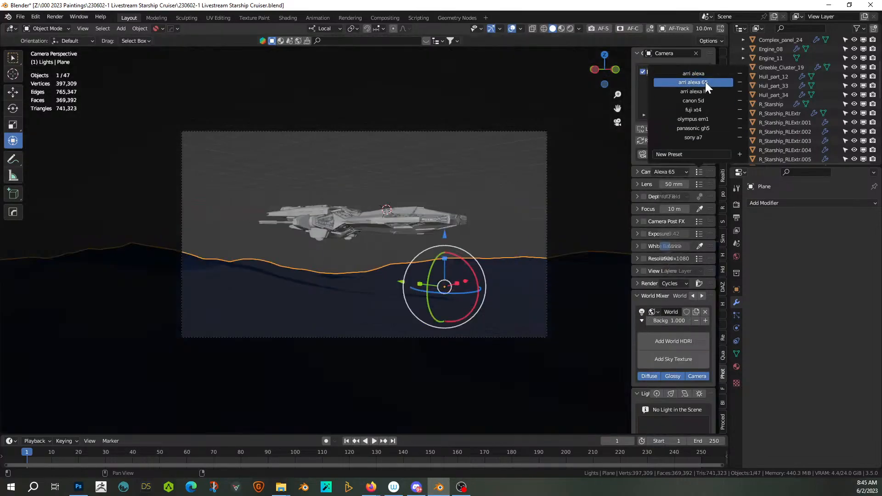
{"action": "left_click", "coordinate": [699, 184]}
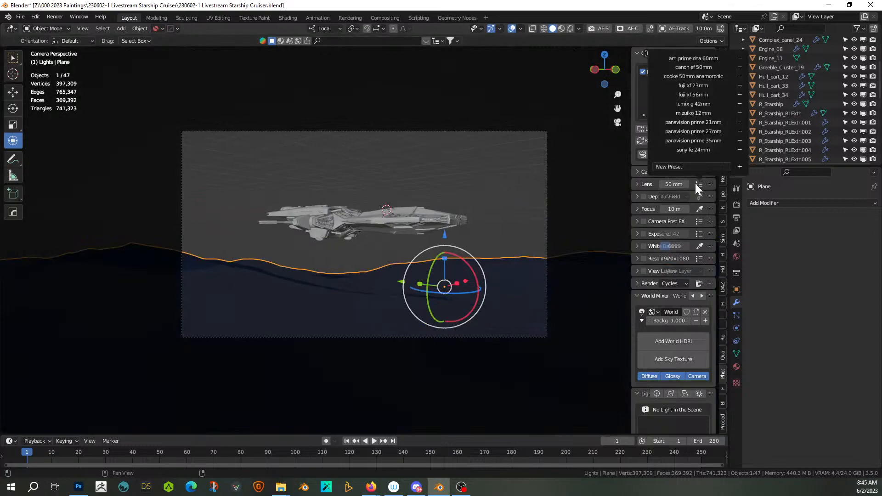
{"action": "left_click", "coordinate": [707, 78]}
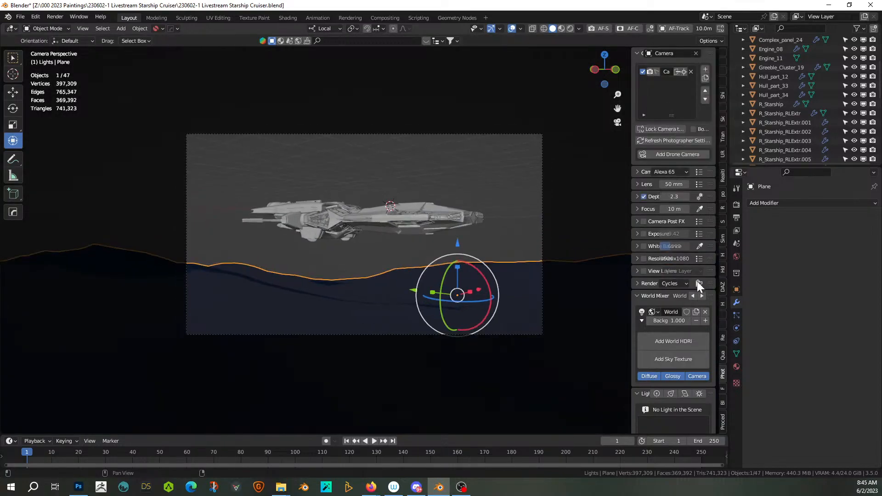
- Enable the camera's own resolution with the 2 39 50 of 5100 preset and switch the viewport to rendered shading
{"action": "left_click", "coordinate": [698, 258]}
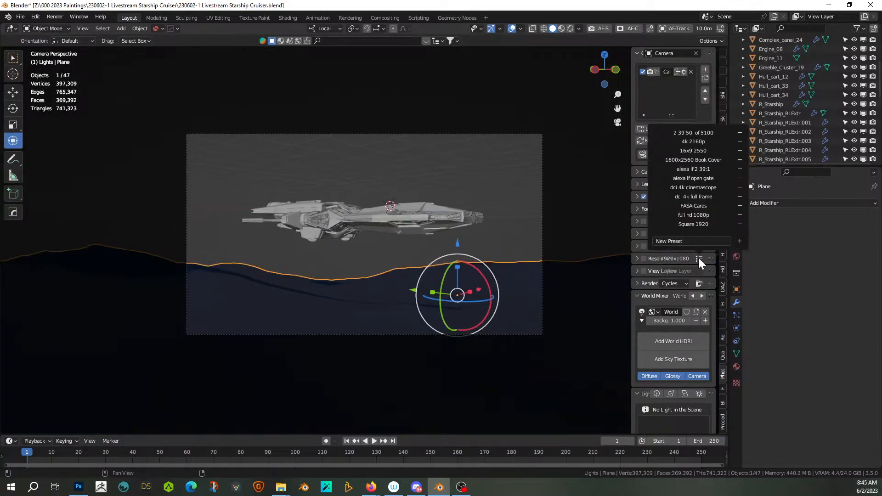
{"action": "left_click", "coordinate": [709, 134]}
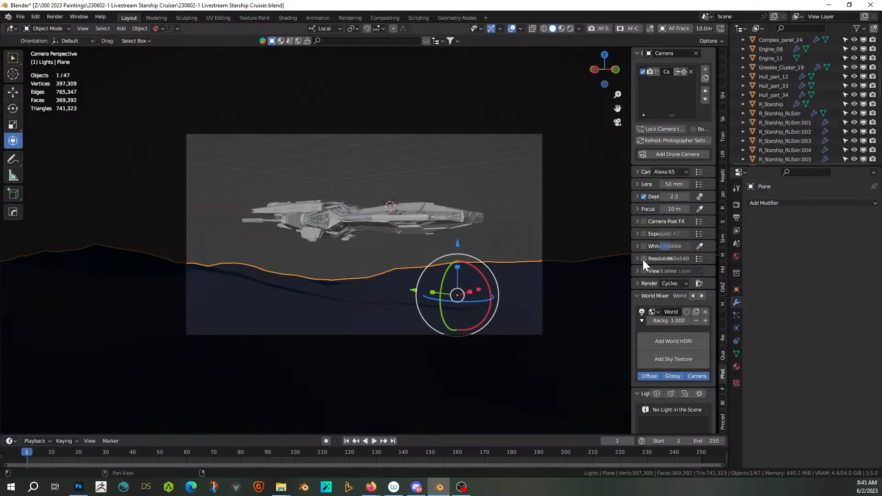
{"action": "left_click", "coordinate": [643, 258]}
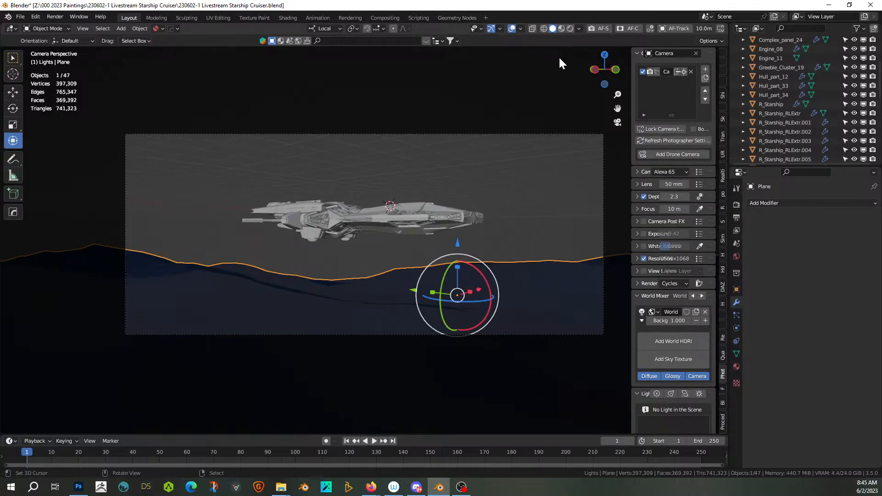
{"action": "left_click", "coordinate": [570, 27]}
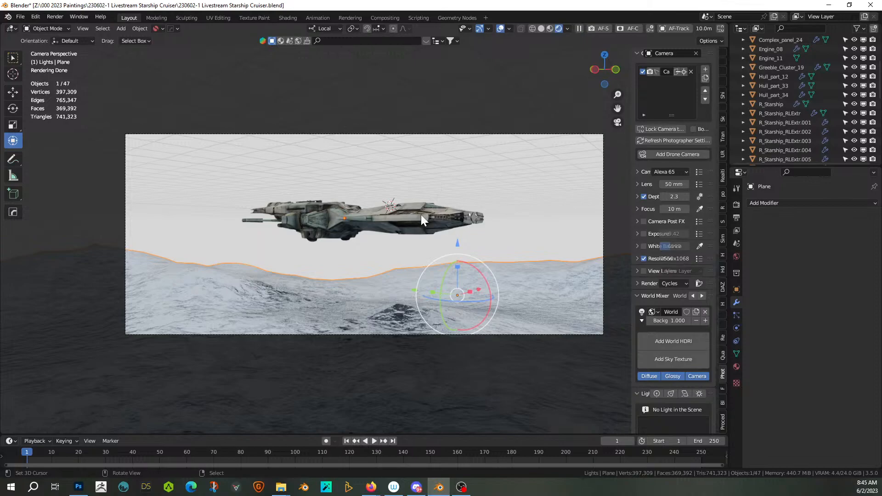
- Start an HDRI Maker import and open the jpg folder of mattePaint_hdri_seq040_2000px in the HDRI Images library
{"action": "left_click", "coordinate": [725, 271]}
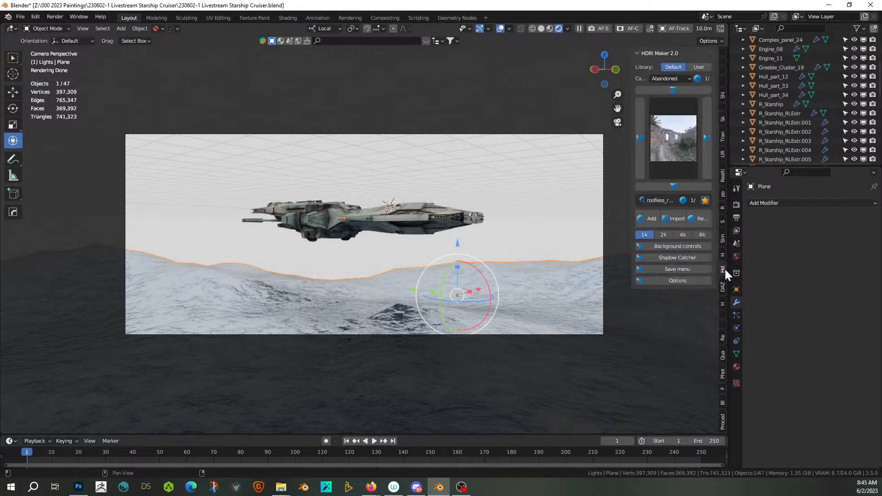
{"action": "left_click", "coordinate": [675, 219]}
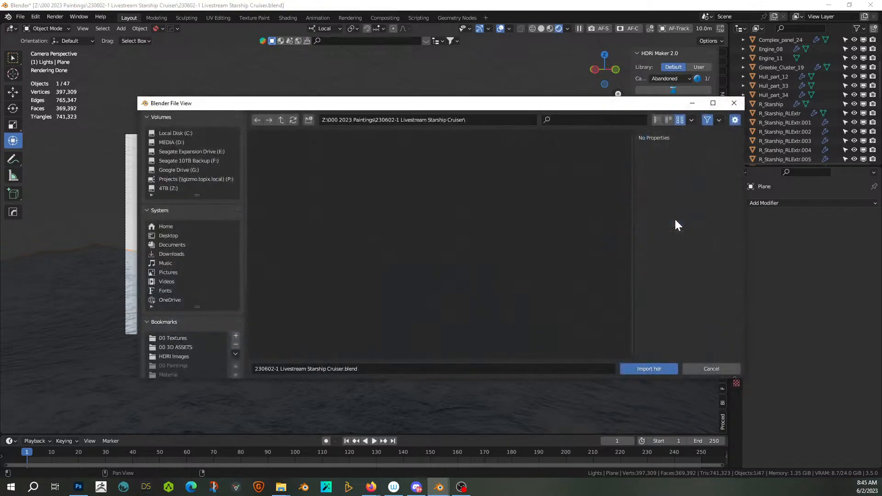
{"action": "left_click", "coordinate": [177, 356]}
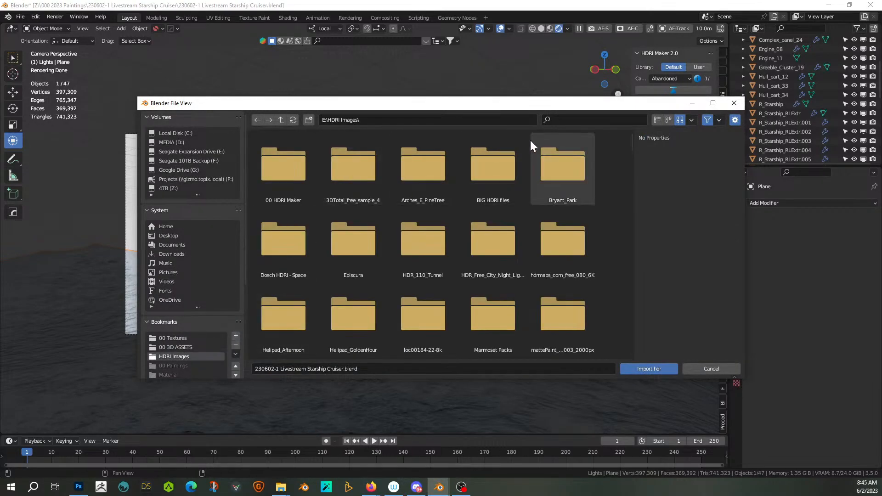
{"action": "left_click", "coordinate": [657, 119]}
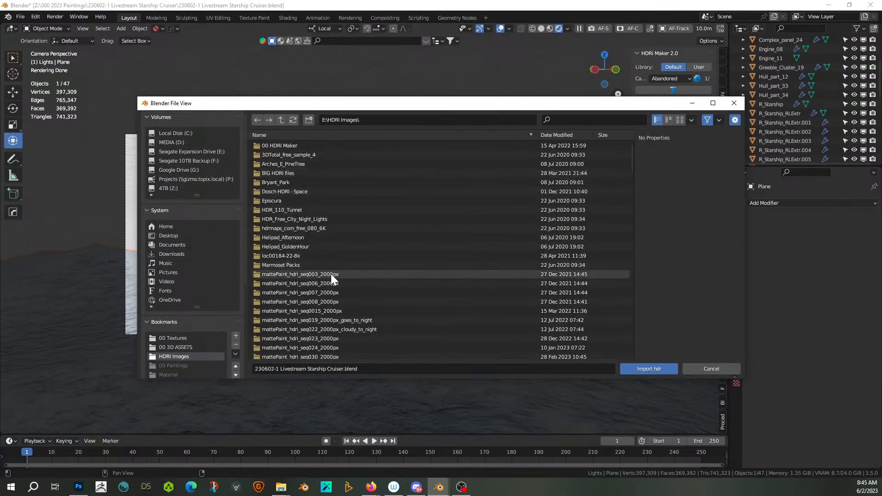
{"action": "scroll", "coordinate": [341, 294], "scroll_direction": "down", "scroll_amount": 2}
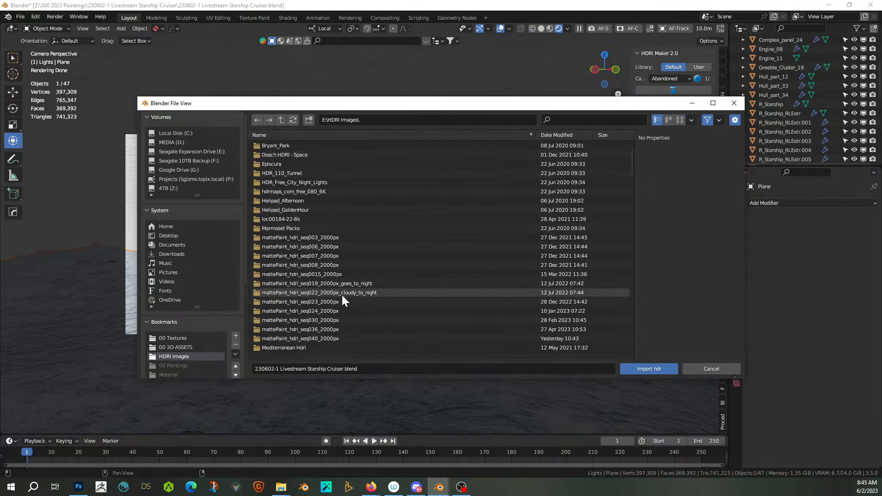
{"action": "double_click", "coordinate": [323, 339]}
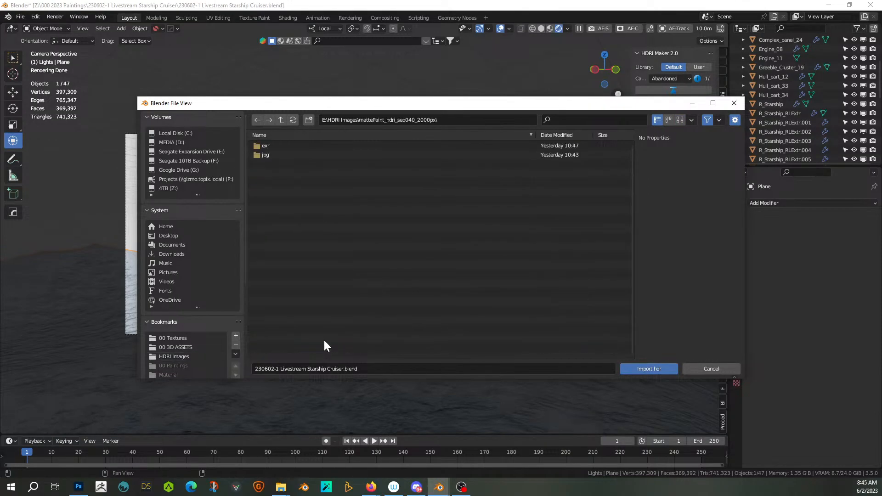
{"action": "double_click", "coordinate": [268, 156]}
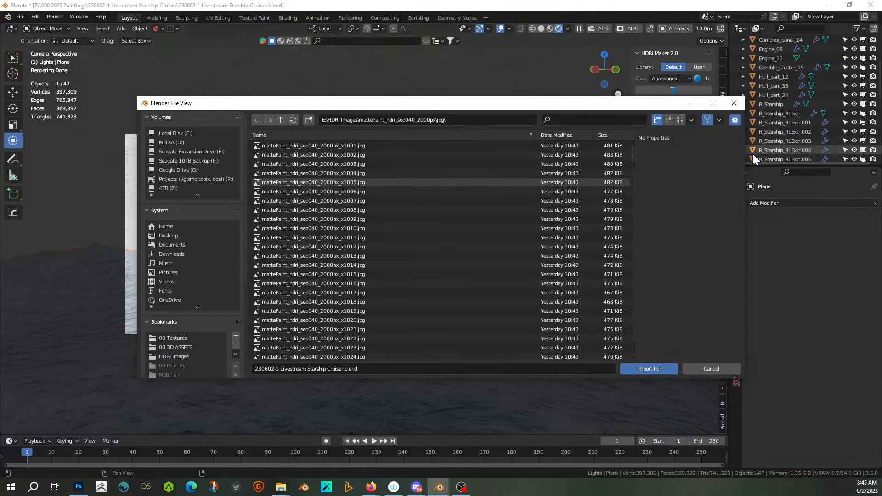
- Show the folder's images as thumbnails and select mattePaint_hdri_seq040_2000px_x1258.jpg from the dark skies near the sequence's end
{"action": "left_click", "coordinate": [680, 120]}
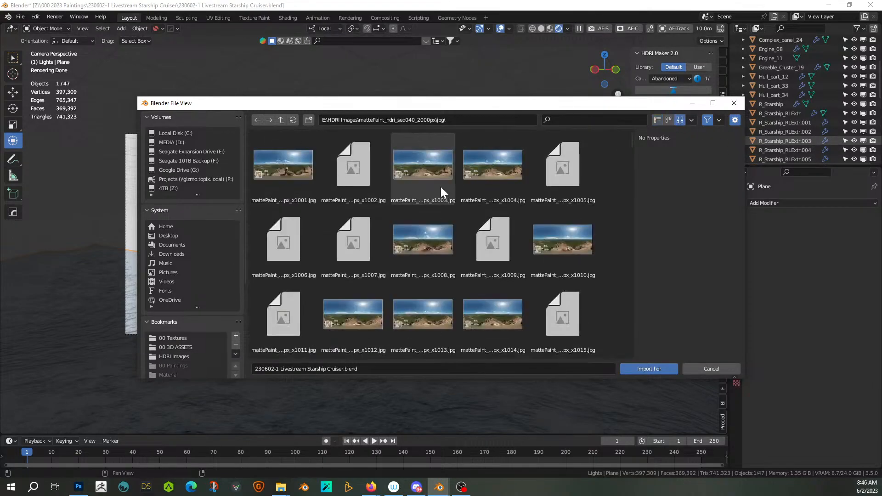
{"action": "scroll", "coordinate": [540, 218], "scroll_direction": "down", "scroll_amount": 1}
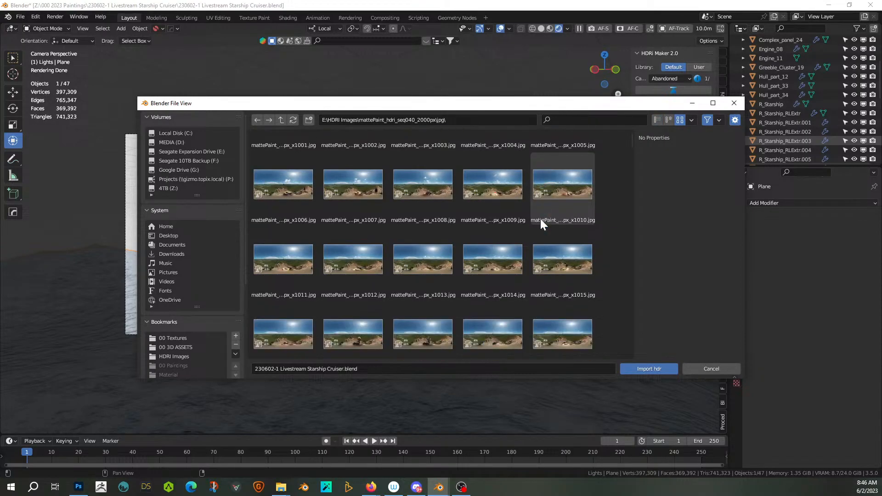
{"action": "scroll", "coordinate": [540, 219], "scroll_direction": "down", "scroll_amount": 1}
{"action": "left_click_drag", "start_coordinate": [629, 146], "coordinate": [632, 163]}
{"action": "left_click_drag", "start_coordinate": [633, 181], "coordinate": [624, 340]}
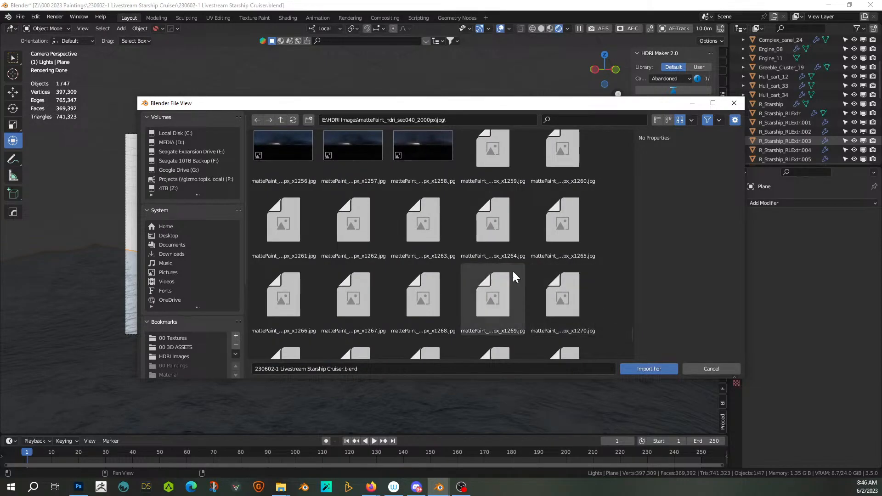
{"action": "scroll", "coordinate": [500, 266], "scroll_direction": "up", "scroll_amount": 2}
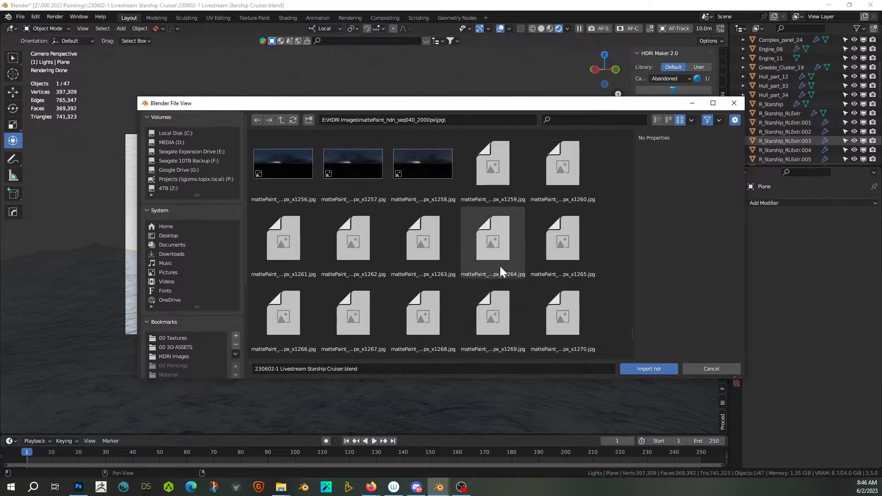
{"action": "scroll", "coordinate": [500, 266], "scroll_direction": "up", "scroll_amount": 1}
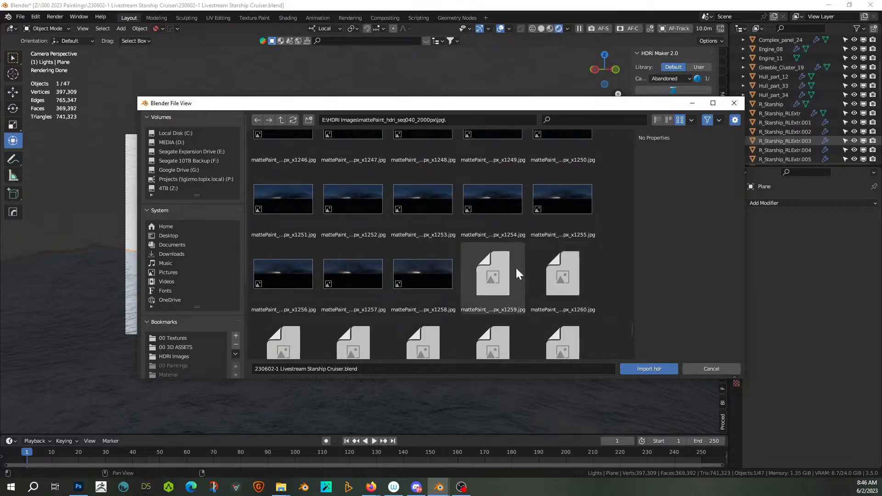
{"action": "left_click", "coordinate": [432, 267]}
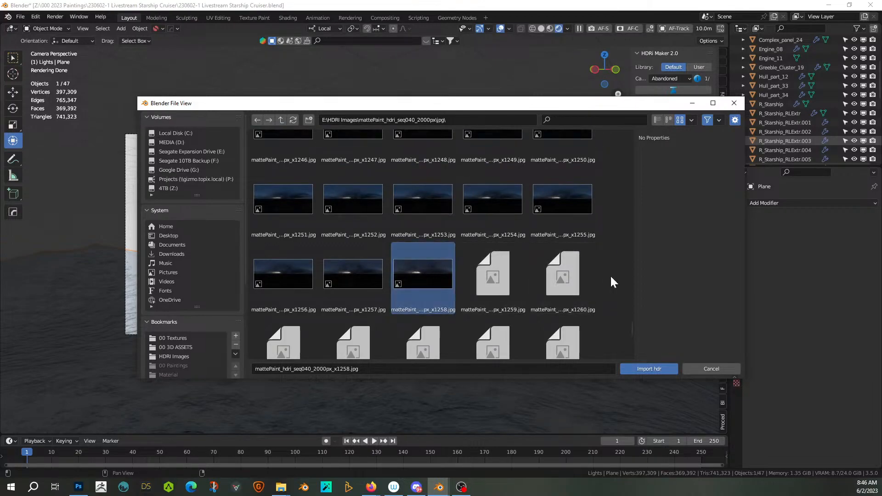
- Refresh the folder's thumbnails and examine the dark purple skies at the end of the jpg sequence
{"action": "left_click_drag", "start_coordinate": [632, 327], "coordinate": [634, 359]}
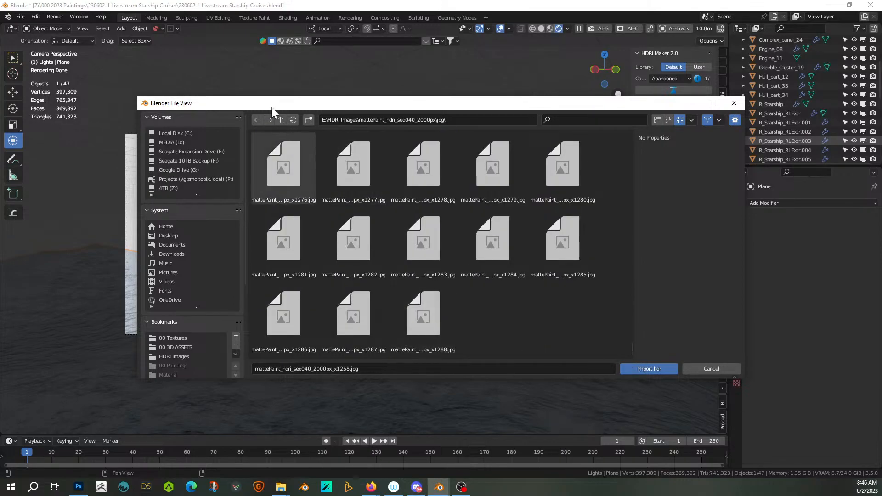
{"action": "left_click", "coordinate": [293, 120]}
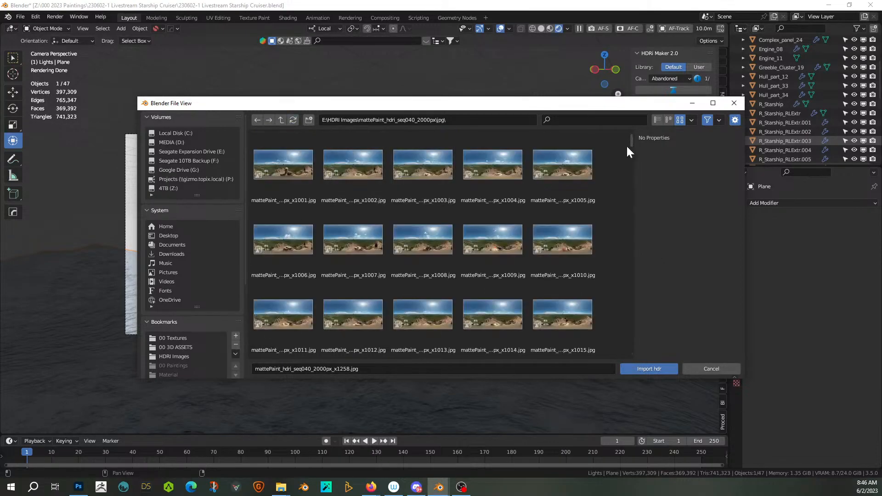
{"action": "left_click_drag", "start_coordinate": [631, 139], "coordinate": [627, 326]}
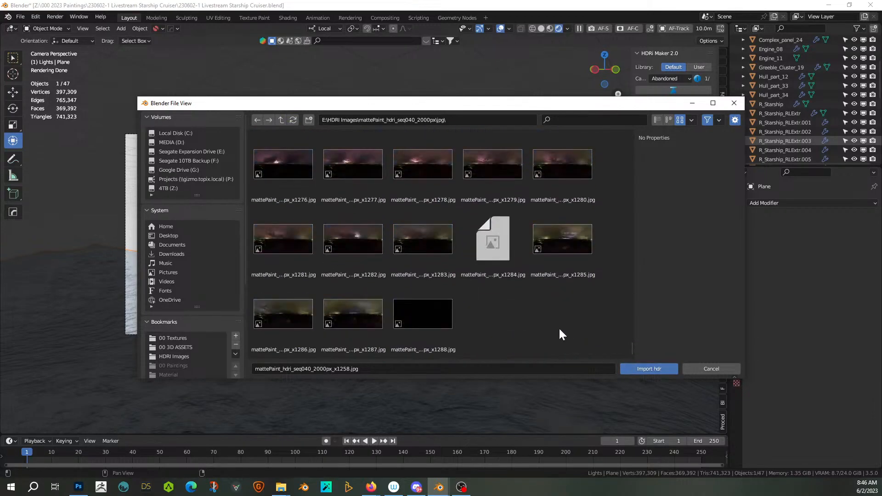
{"action": "scroll", "coordinate": [450, 293], "scroll_direction": "up", "scroll_amount": 3}
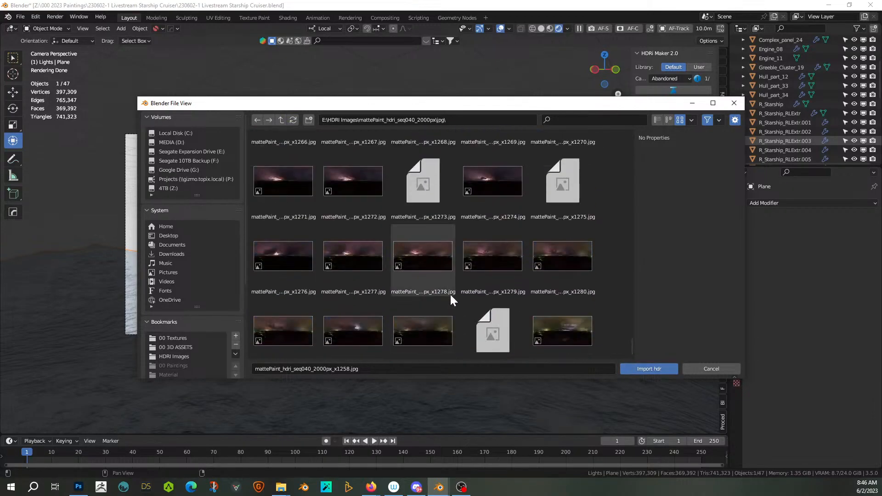
{"action": "scroll", "coordinate": [450, 298], "scroll_direction": "up", "scroll_amount": 1}
{"action": "scroll", "coordinate": [450, 293], "scroll_direction": "up", "scroll_amount": 1}
{"action": "scroll", "coordinate": [450, 293], "scroll_direction": "down", "scroll_amount": 3}
{"action": "scroll", "coordinate": [450, 294], "scroll_direction": "down", "scroll_amount": 1}
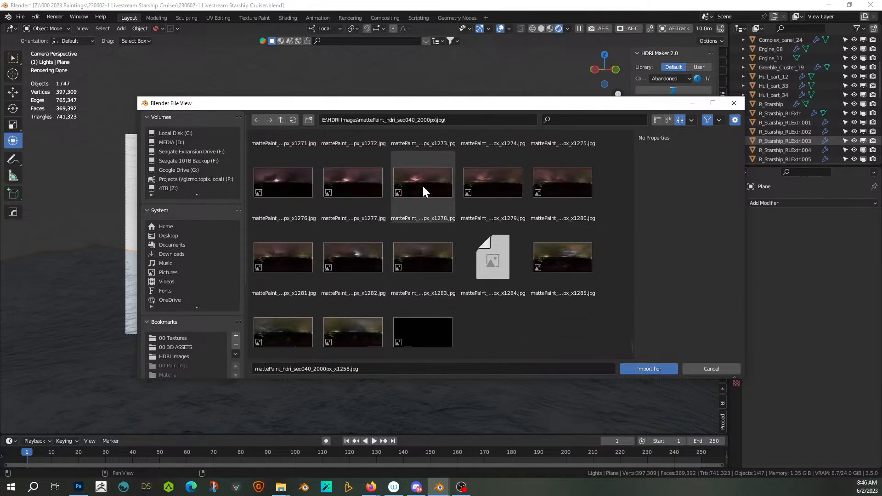
- Find mattePaint_hdri_seq040_2000px_x1278.exr in the sibling exr folder by filtering for 1278, and import it as the HDRI background
{"action": "left_click", "coordinate": [658, 120]}
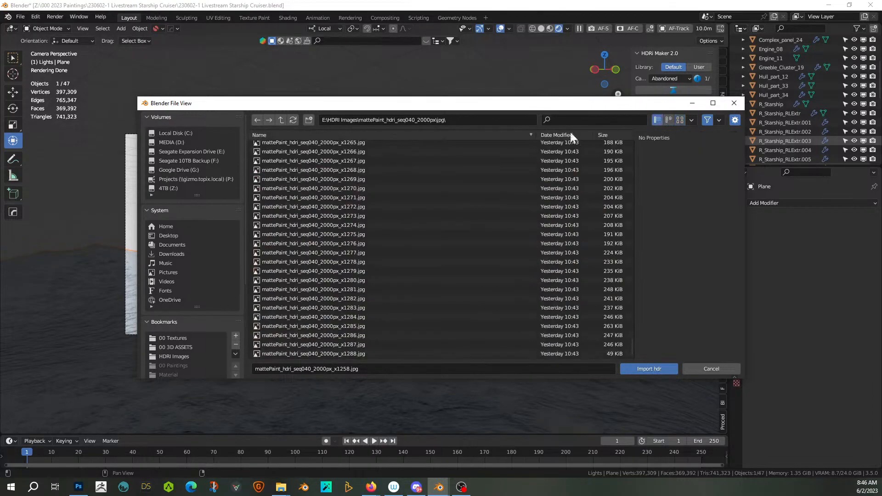
{"action": "left_click", "coordinate": [282, 119]}
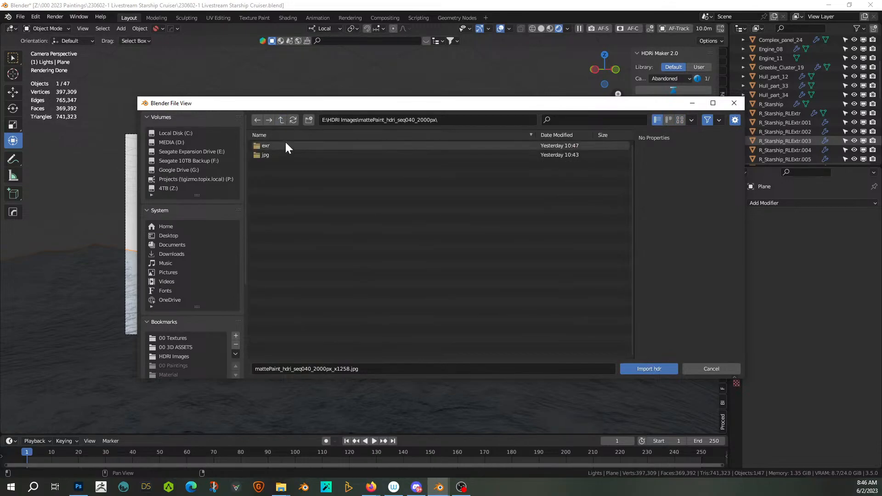
{"action": "double_click", "coordinate": [271, 146]}
{"action": "left_click", "coordinate": [574, 119]}
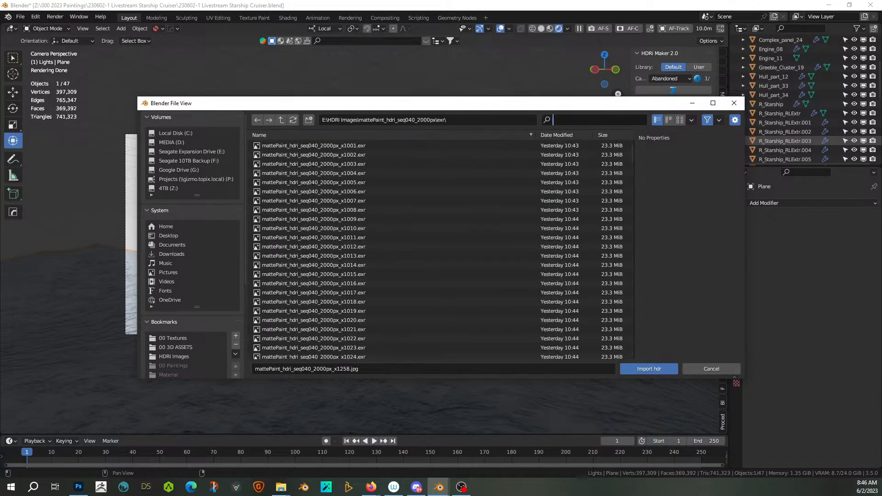
{"action": "type", "text": "1278"}
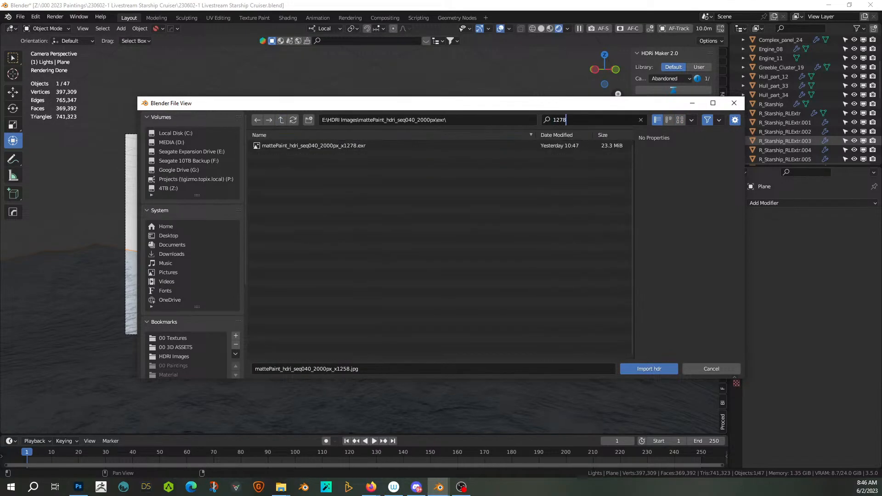
{"action": "left_click", "coordinate": [286, 146]}
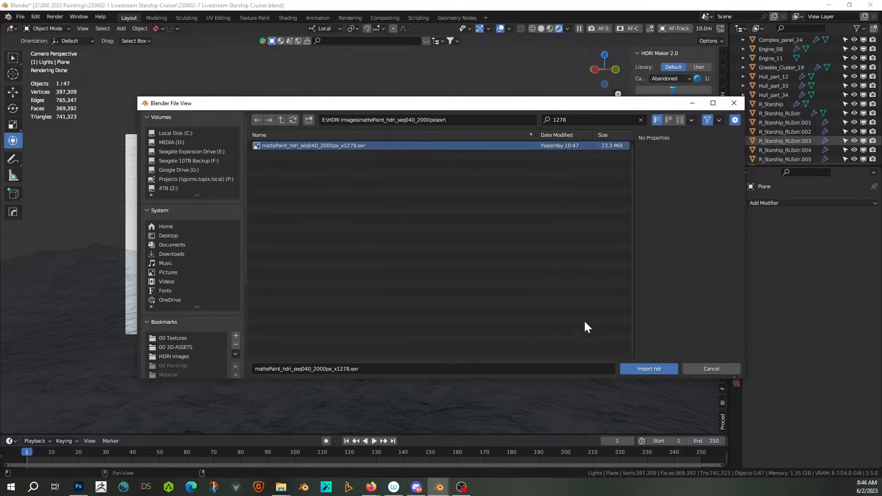
{"action": "left_click", "coordinate": [648, 369]}
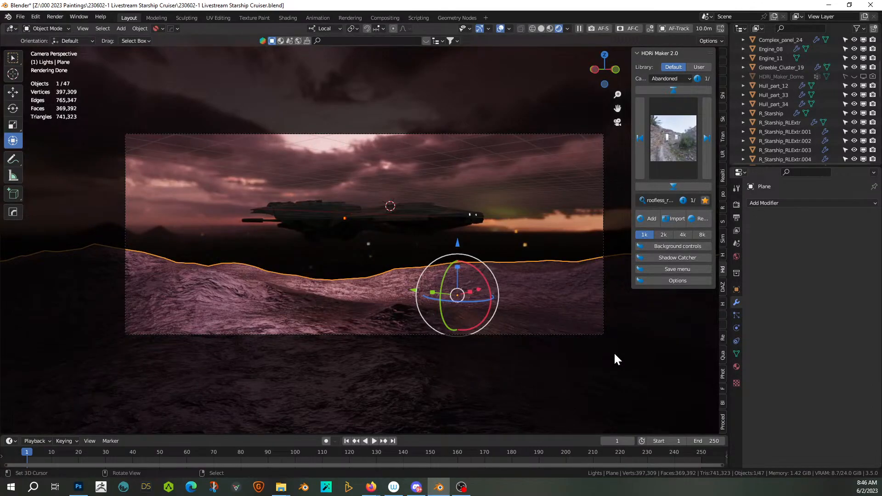
- Adjust the HDRI background with a Z rotation of about 13.59 and a Move bottom value of about -0.24
{"action": "left_click", "coordinate": [639, 245]}
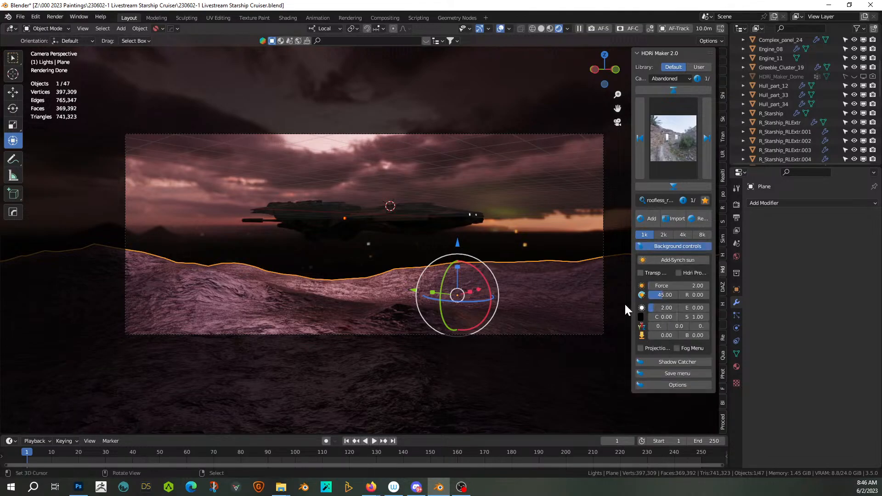
{"action": "left_click_drag", "start_coordinate": [630, 299], "coordinate": [565, 296]}
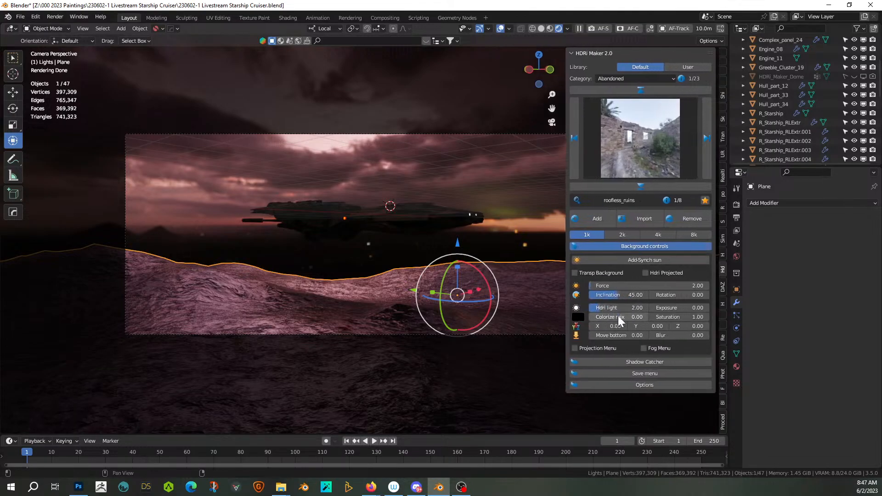
{"action": "left_click_drag", "start_coordinate": [620, 336], "coordinate": [598, 335]}
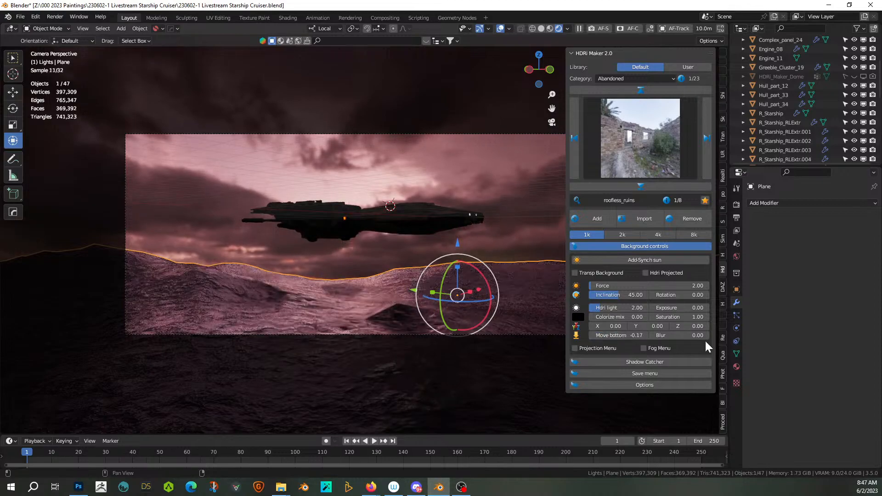
{"action": "left_click_drag", "start_coordinate": [688, 327], "coordinate": [717, 327]}
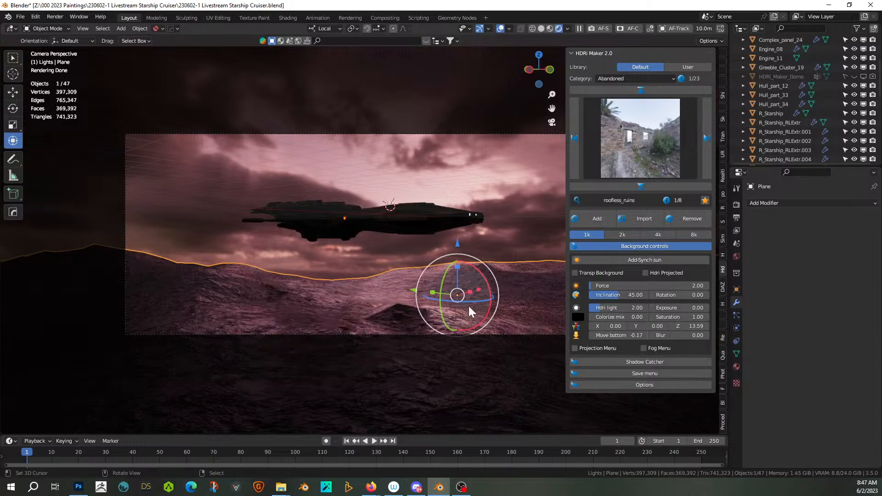
{"action": "left_click_drag", "start_coordinate": [623, 335], "coordinate": [609, 335]}
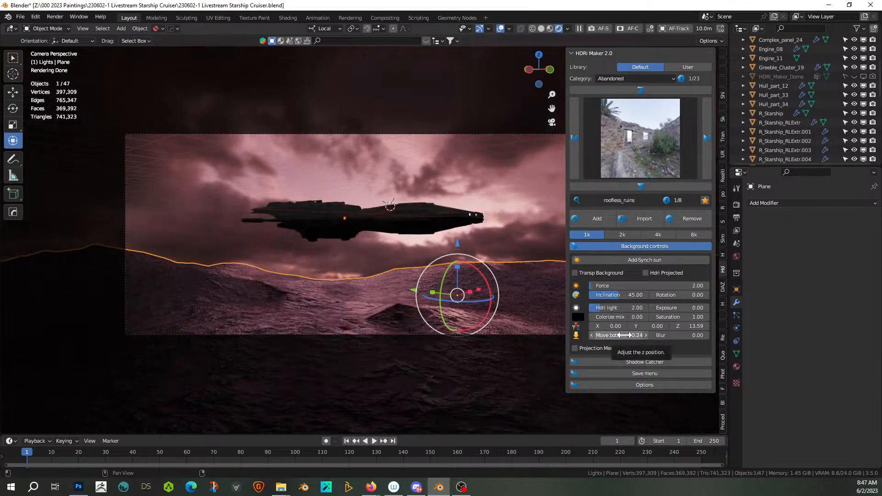
- Add a Subdivision modifier to the ocean plane with viewport and render levels both at 1, and save the file
{"action": "scroll", "coordinate": [411, 299], "scroll_direction": "up", "scroll_amount": 2}
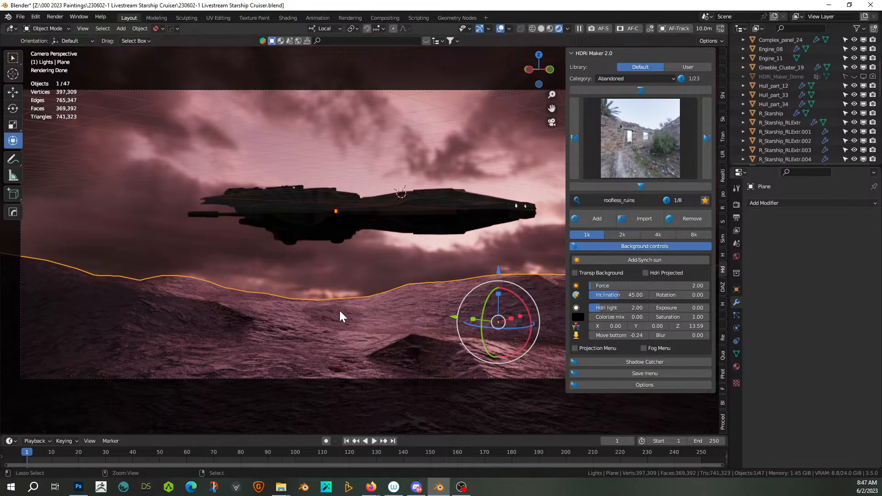
{"action": "key", "text": "ctrl+1"}
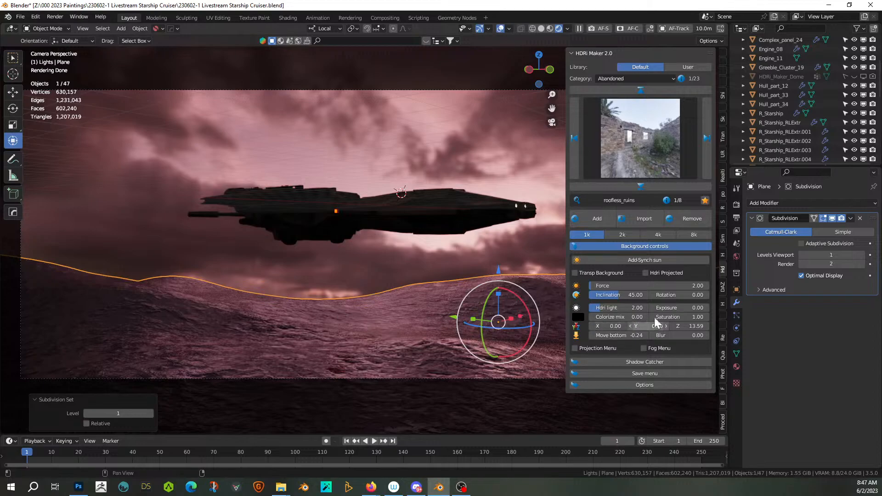
{"action": "left_click", "coordinate": [863, 256]}
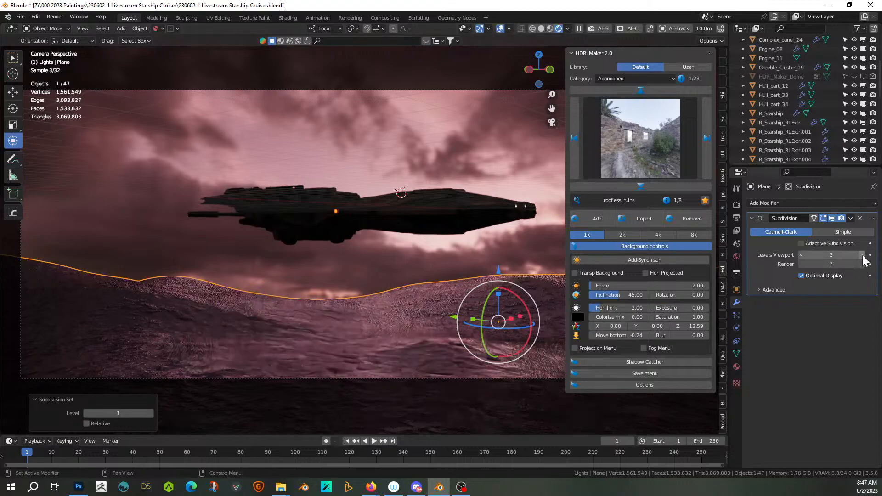
{"action": "left_click", "coordinate": [801, 254]}
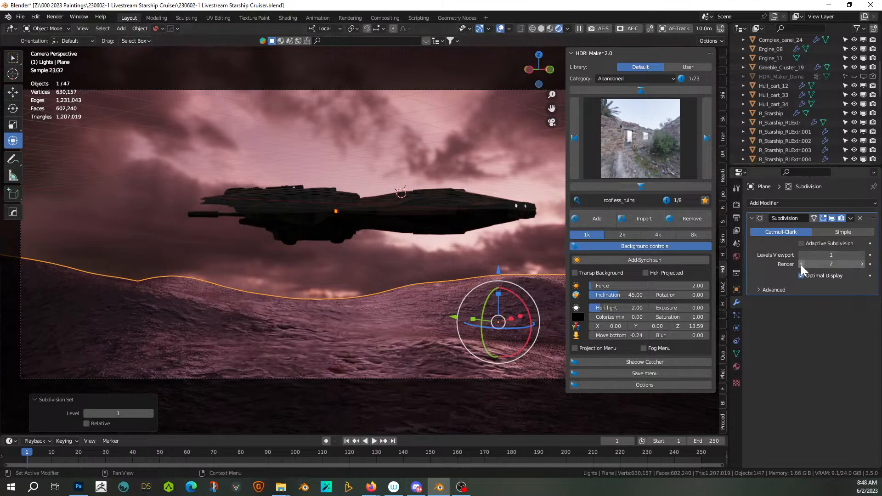
{"action": "left_click", "coordinate": [800, 265]}
{"action": "scroll", "coordinate": [375, 318], "scroll_direction": "down", "scroll_amount": 2}
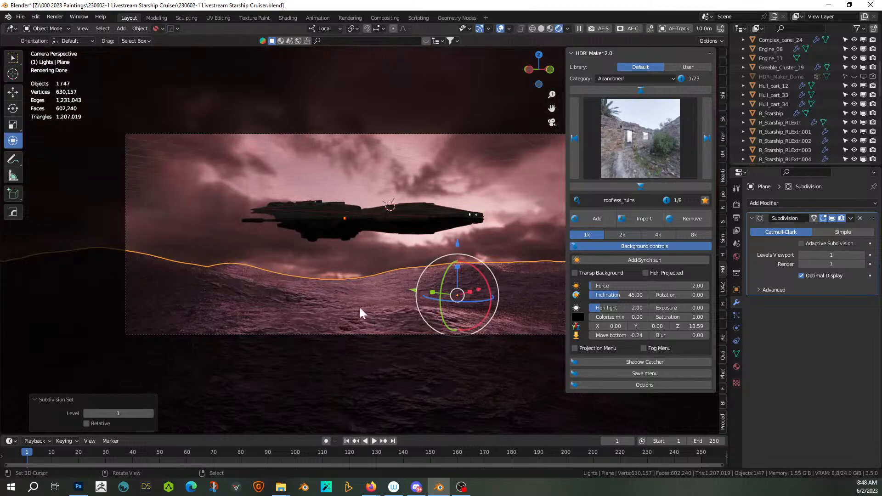
{"action": "scroll", "coordinate": [316, 284], "scroll_direction": "up", "scroll_amount": 3}
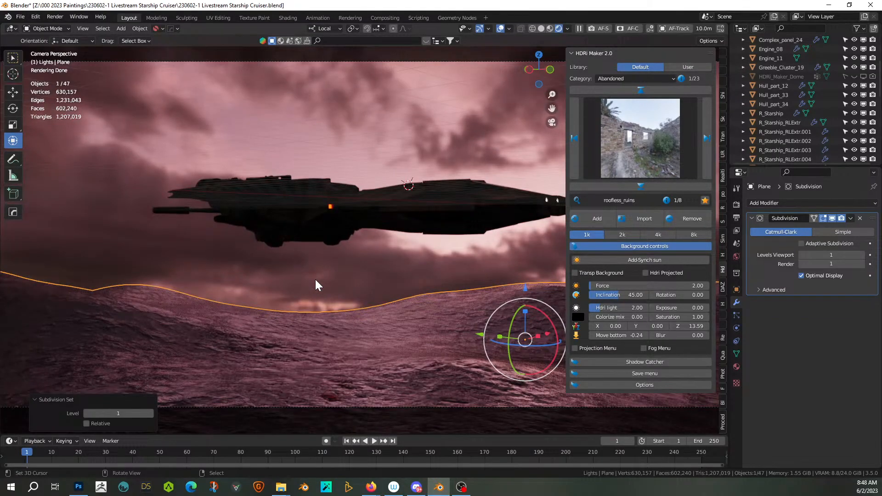
{"action": "key", "text": "ctrl+s"}
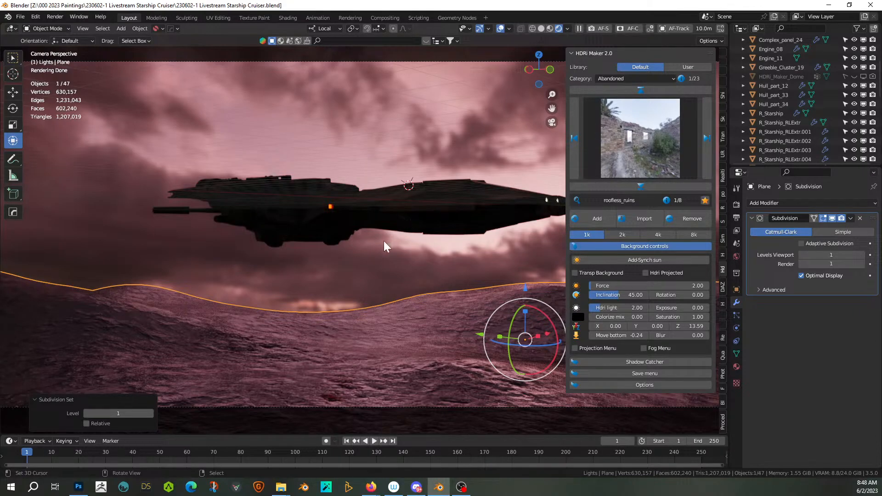
- Move Greeble_20 and Plane out of the Lights collection into the Scene Collection
{"action": "middle_click_drag", "start_coordinate": [405, 235], "coordinate": [389, 258]}
{"action": "scroll", "coordinate": [388, 255], "scroll_direction": "up", "scroll_amount": 2}
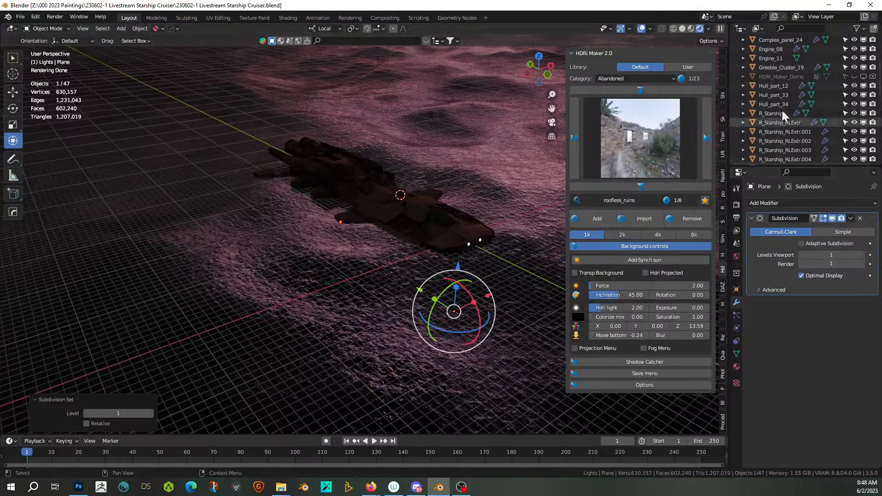
{"action": "scroll", "coordinate": [822, 117], "scroll_direction": "up", "scroll_amount": 5}
{"action": "left_click", "coordinate": [787, 86]}
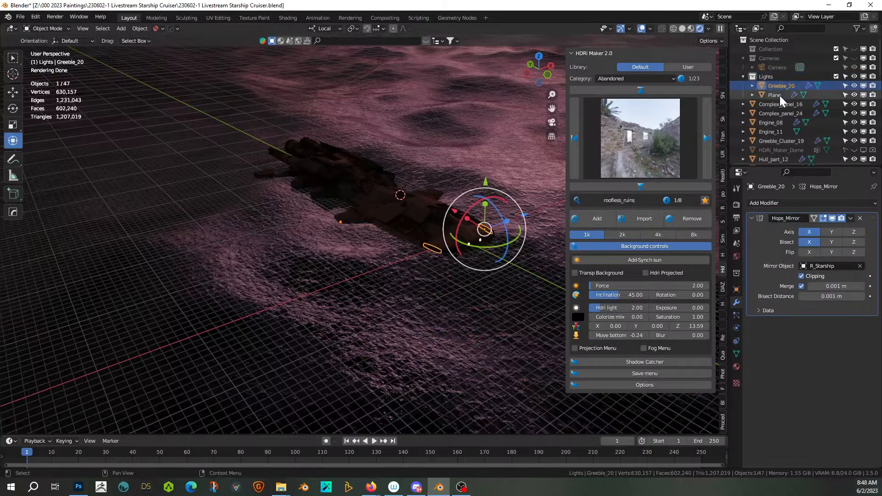
{"action": "left_click", "coordinate": [779, 95], "text": "shift"}
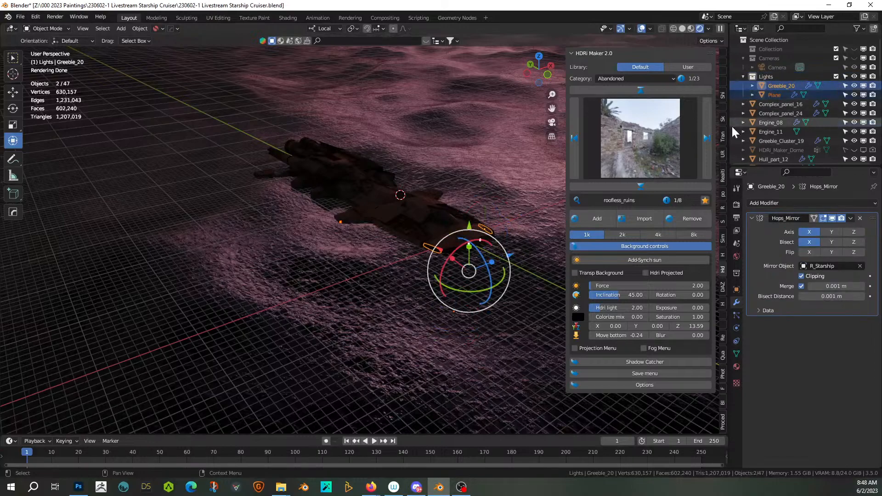
{"action": "key", "text": "m"}
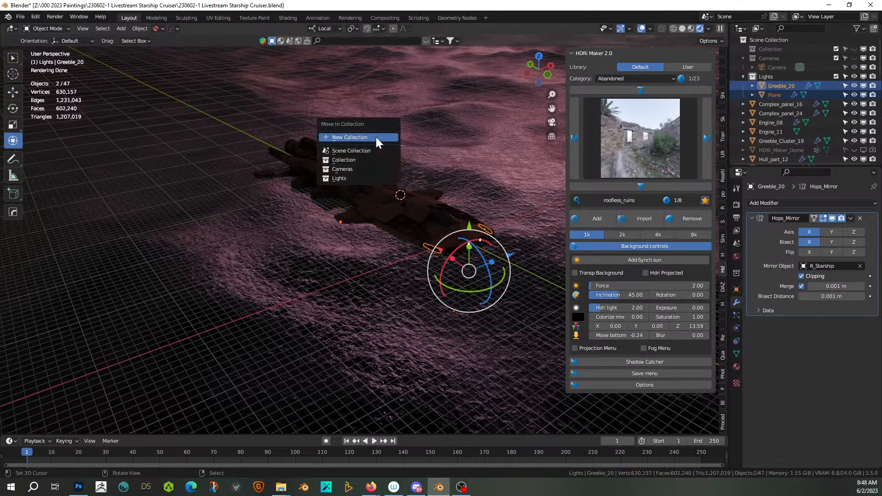
{"action": "left_click", "coordinate": [363, 150]}
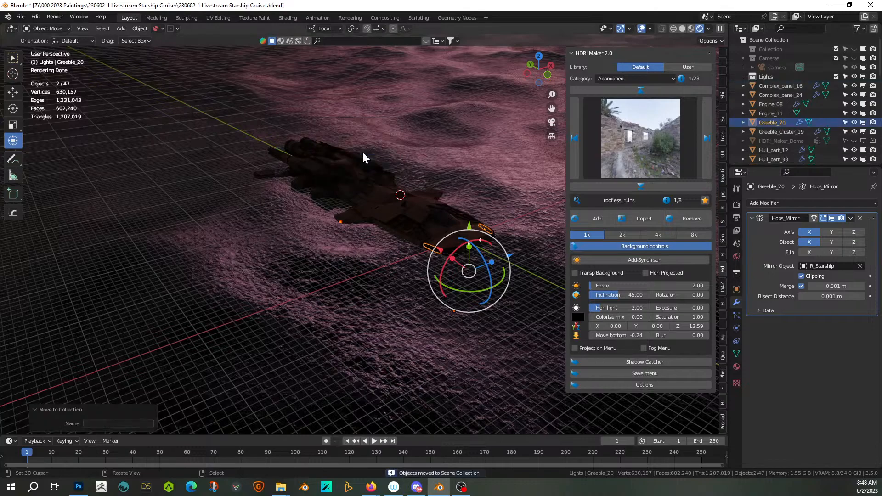
- Add a Sun light to the Lights collection and raise it about 5.96 m on Z above the starship
{"action": "left_click", "coordinate": [760, 78]}
{"action": "key", "text": "shift+a"}
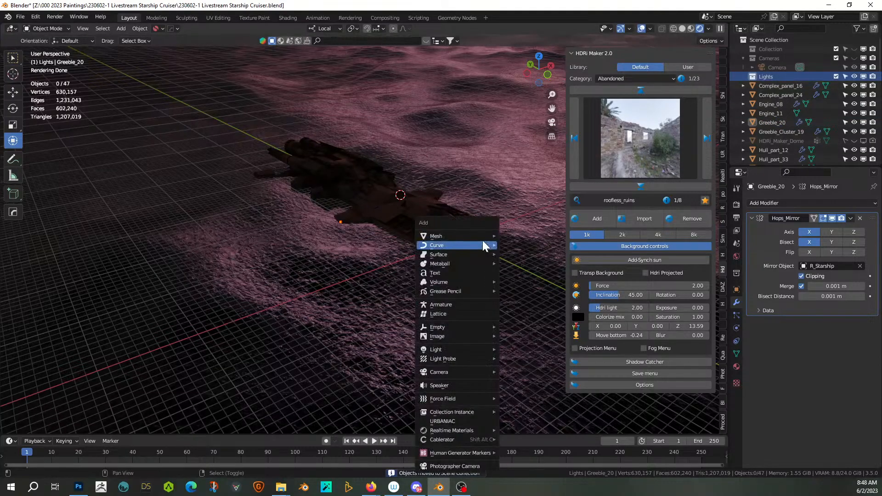
{"action": "mouse_move", "coordinate": [456, 348]}
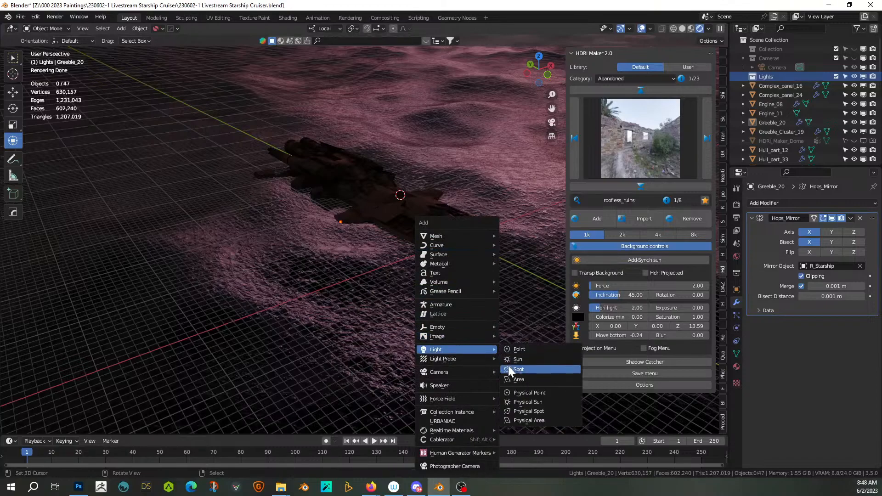
{"action": "left_click", "coordinate": [520, 358]}
{"action": "left_click_drag", "start_coordinate": [403, 144], "coordinate": [414, 111]}
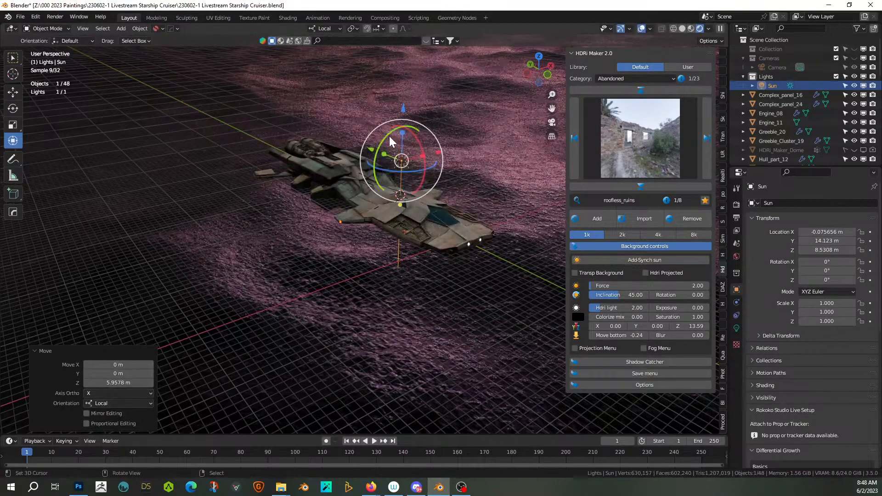
- Rotate the sun to about -32° on X and 50.3° on Y, judging the ship's lighting through the camera
{"action": "left_click_drag", "start_coordinate": [391, 138], "coordinate": [411, 133]}
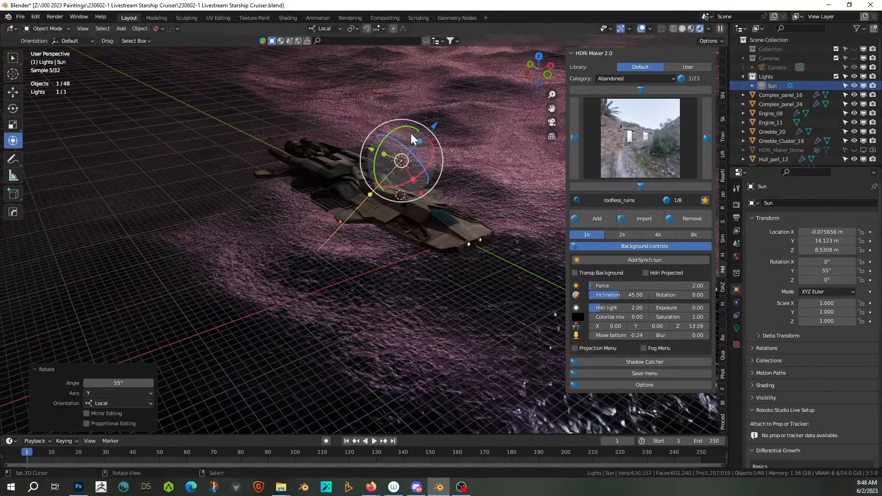
{"action": "key", "text": "KP_0"}
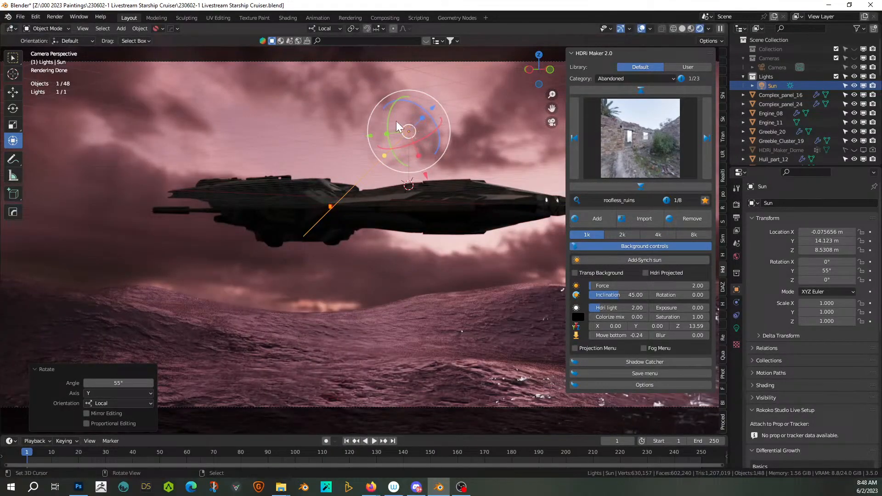
{"action": "left_click_drag", "start_coordinate": [390, 110], "coordinate": [422, 153]}
{"action": "scroll", "coordinate": [492, 194], "scroll_direction": "down", "scroll_amount": 2}
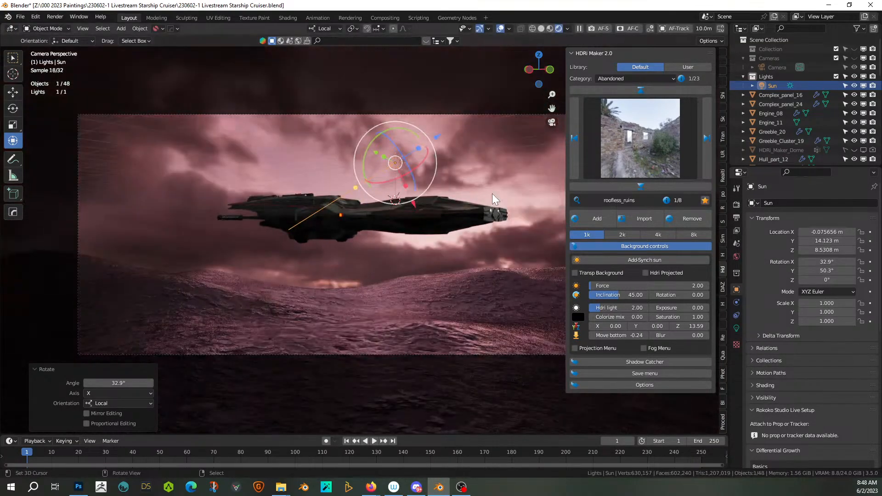
{"action": "scroll", "coordinate": [492, 194], "scroll_direction": "up", "scroll_amount": 2}
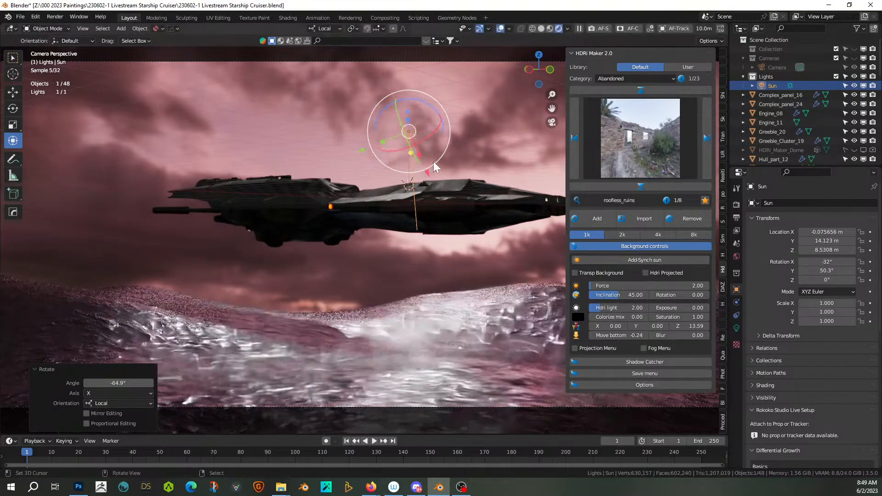
- Set the sun light's color by sampling the pink sky near the horizon with the color picker
{"action": "middle_click_drag", "start_coordinate": [446, 181], "coordinate": [457, 197]}
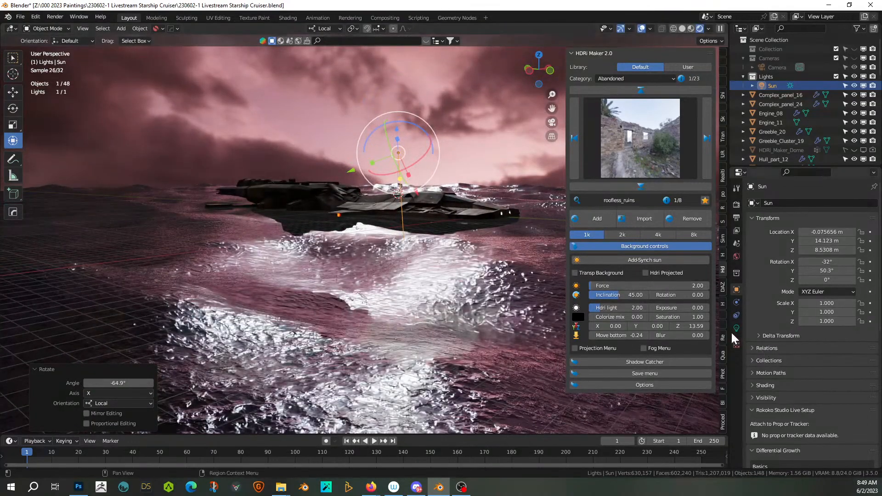
{"action": "left_click", "coordinate": [736, 328]}
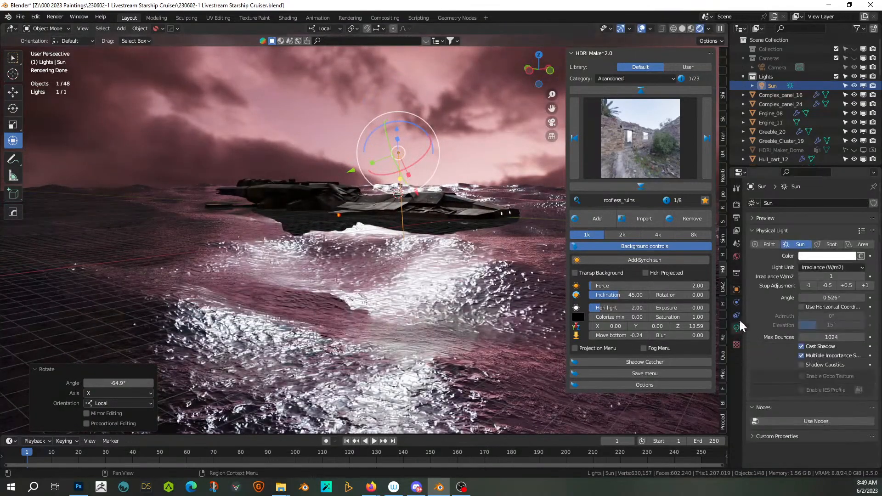
{"action": "left_click", "coordinate": [861, 256]}
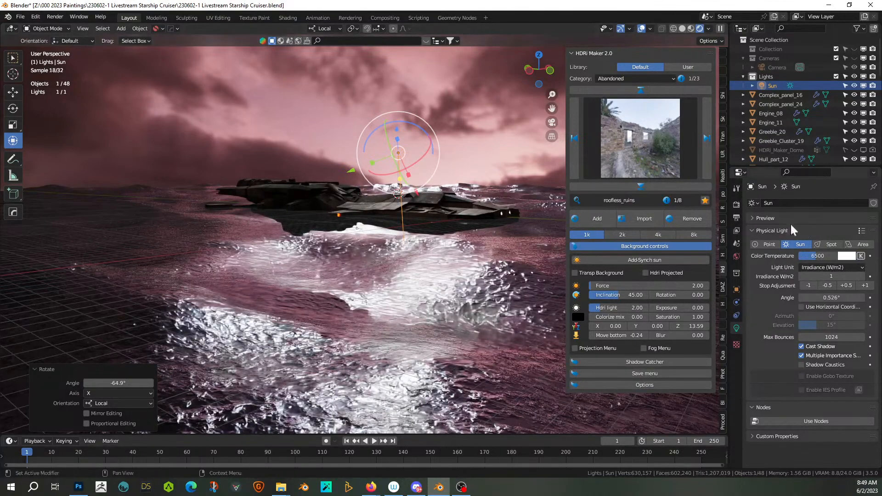
{"action": "left_click", "coordinate": [861, 256]}
{"action": "left_click", "coordinate": [847, 256]}
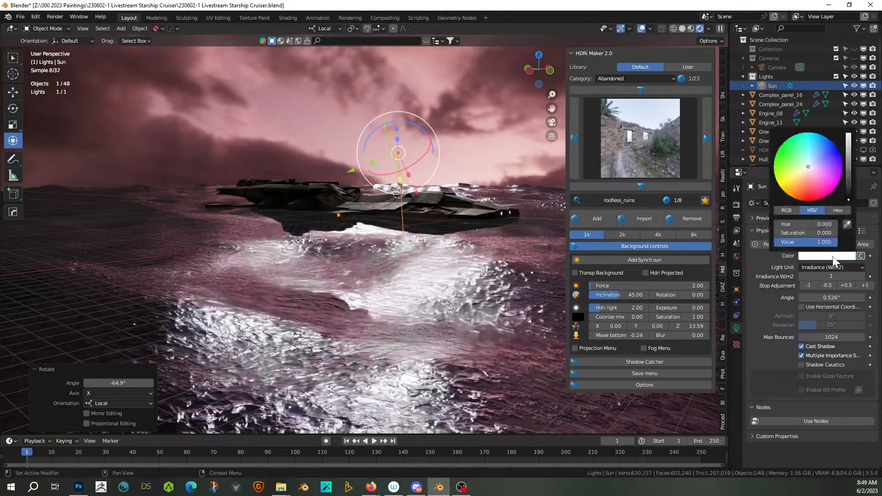
{"action": "left_click", "coordinate": [846, 225]}
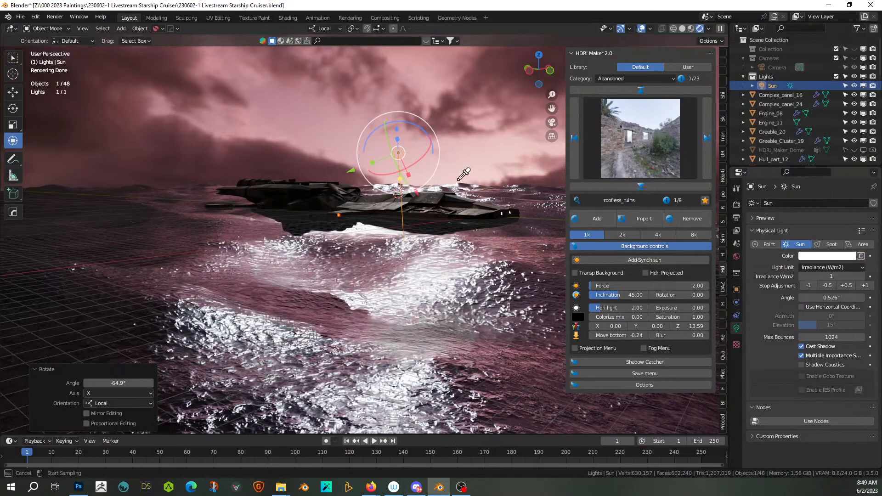
{"action": "left_click", "coordinate": [439, 175]}
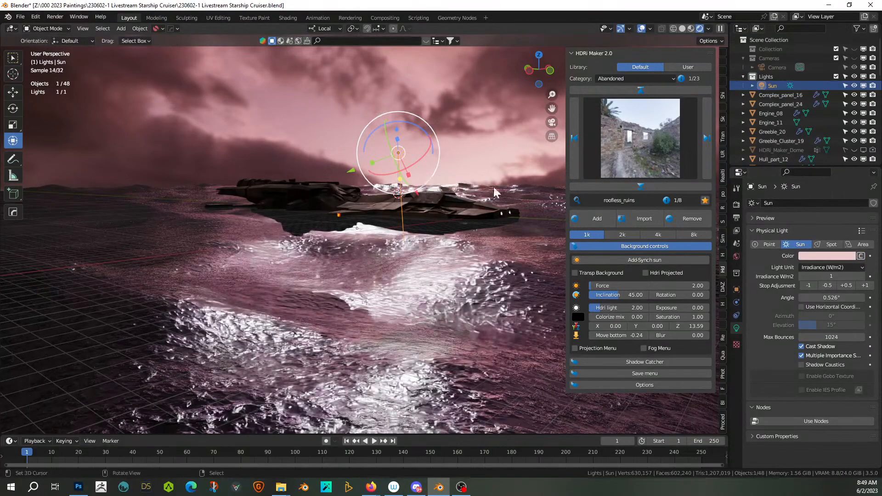
- Rotate the sun freely by about 10.9° and 7.45° with Trackball in the camera view, and save the file
{"action": "key", "text": "KP_0"}
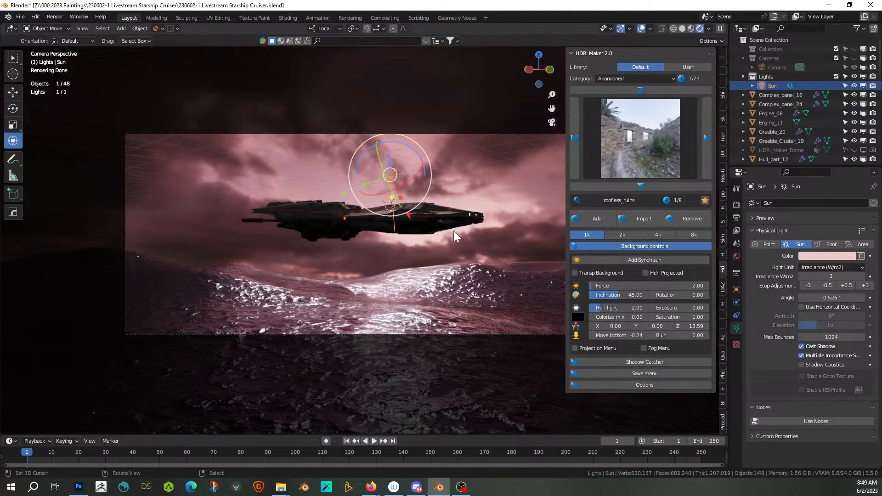
{"action": "left_click_drag", "start_coordinate": [394, 193], "coordinate": [392, 192]}
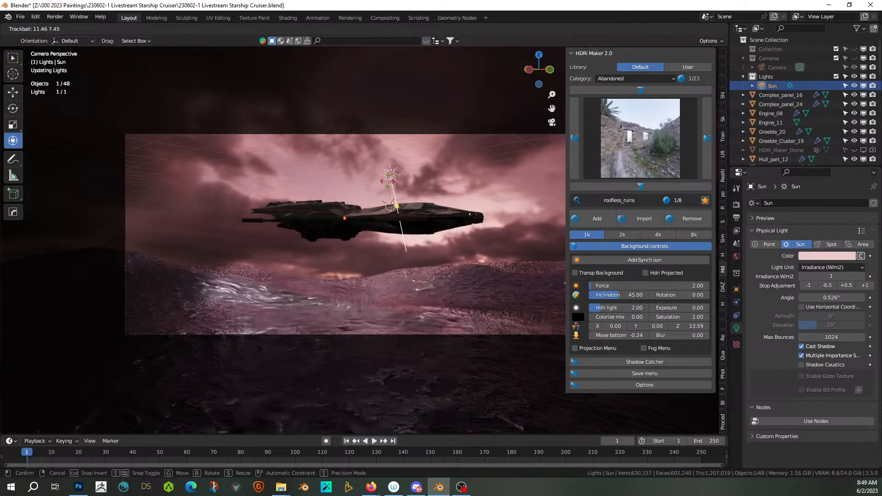
{"action": "left_click", "coordinate": [476, 168]}
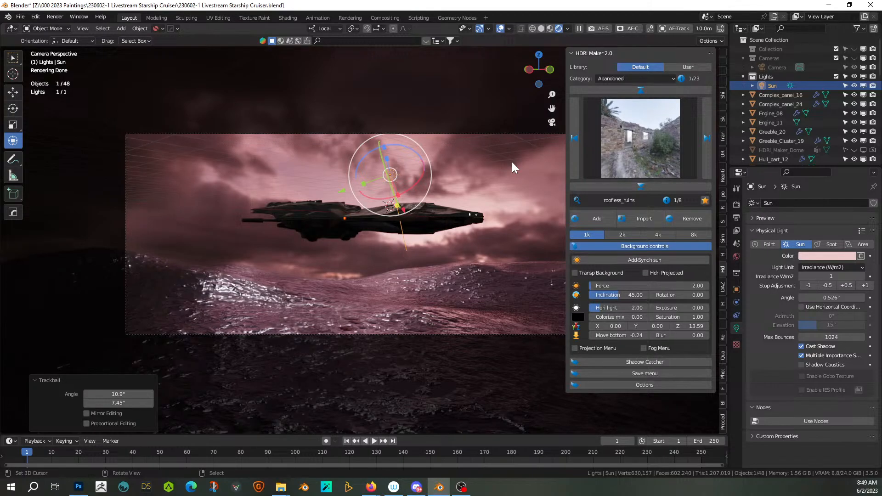
{"action": "key", "text": "ctrl+s"}
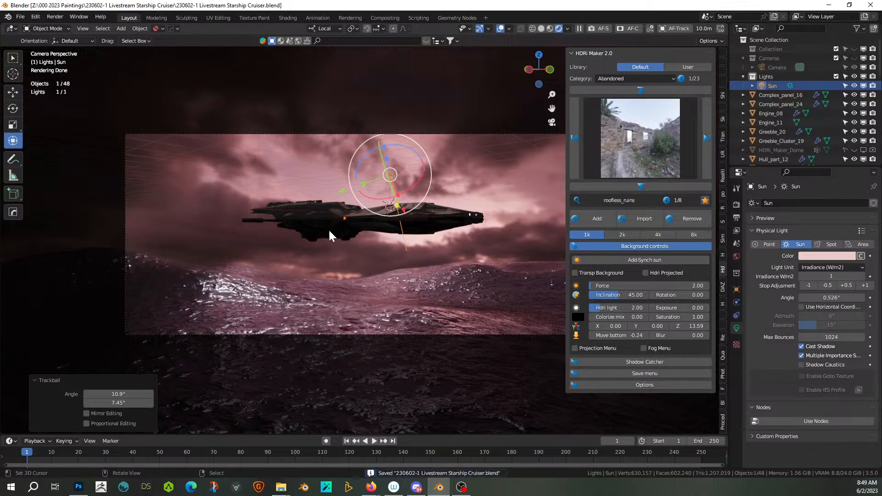
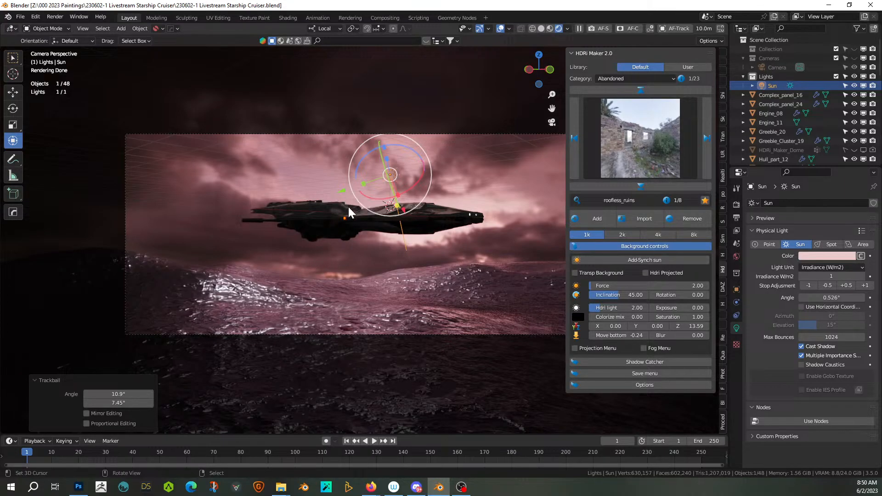
{"action": "middle_click_drag", "start_coordinate": [333, 241], "coordinate": [352, 272]}
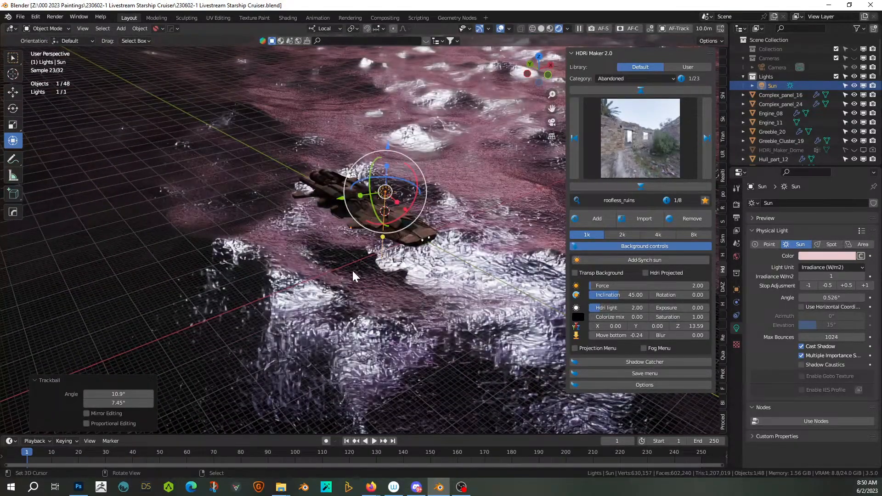
{"action": "key", "text": "ctrl+s"}
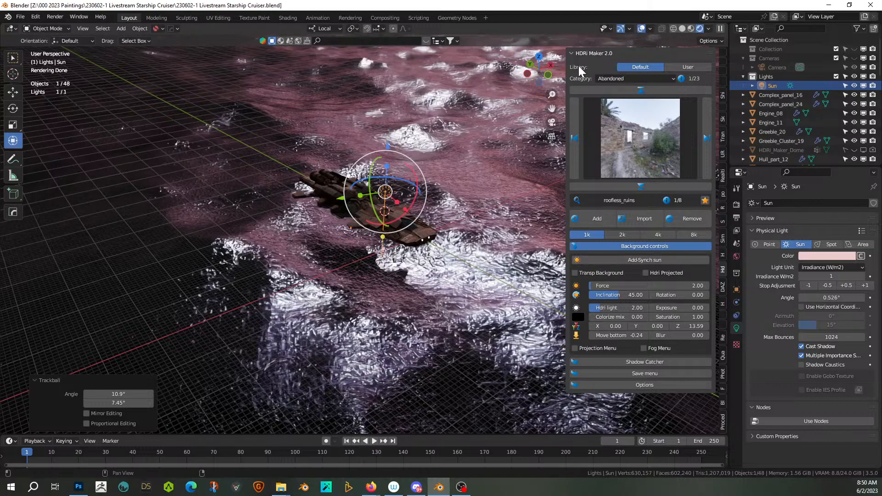
- Switch to solid shading and place the 3D cursor on the ocean surface at the lower left of the camera frame
{"action": "left_click", "coordinate": [682, 28]}
{"action": "scroll", "coordinate": [283, 274], "scroll_direction": "up", "scroll_amount": 2}
{"action": "key", "text": "KP_0"}
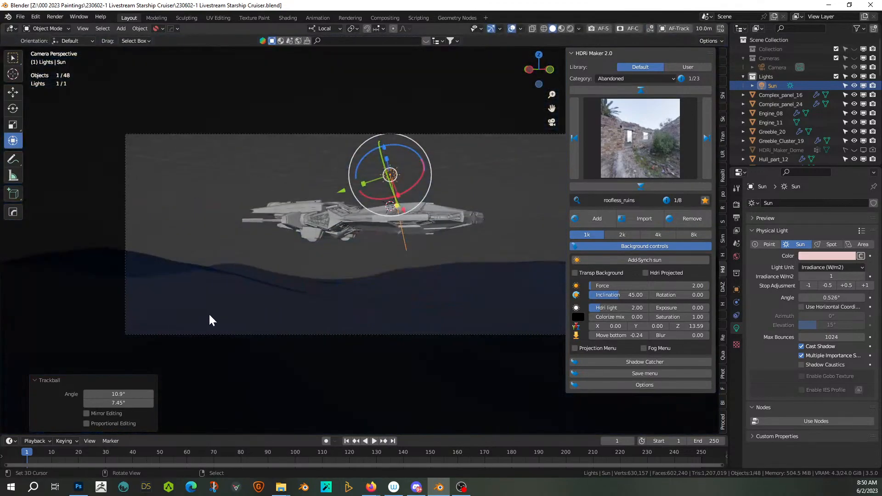
{"action": "right_click", "coordinate": [192, 300], "text": "shift"}
{"action": "key", "text": "shift+a"}
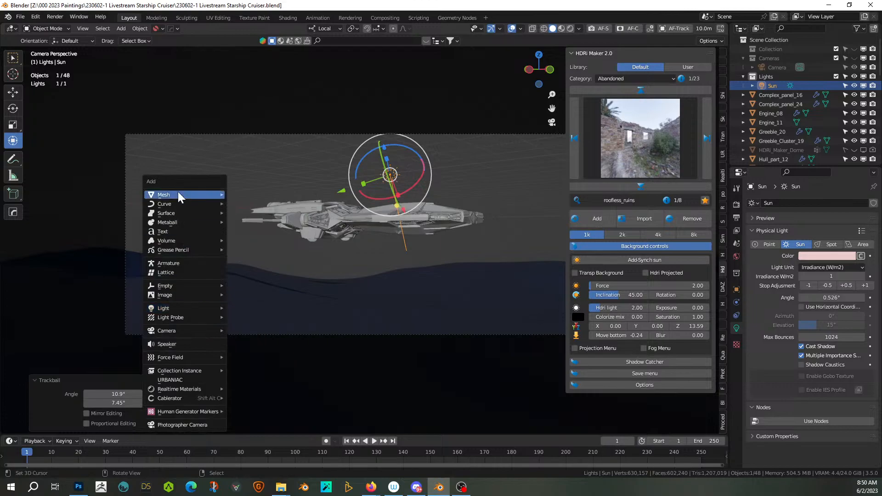
{"action": "mouse_move", "coordinate": [180, 195]}
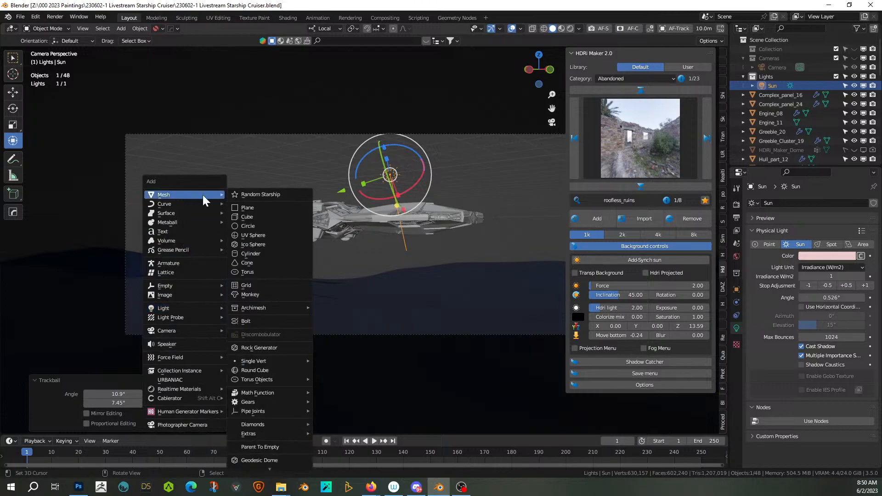
{"action": "left_click", "coordinate": [261, 254]}
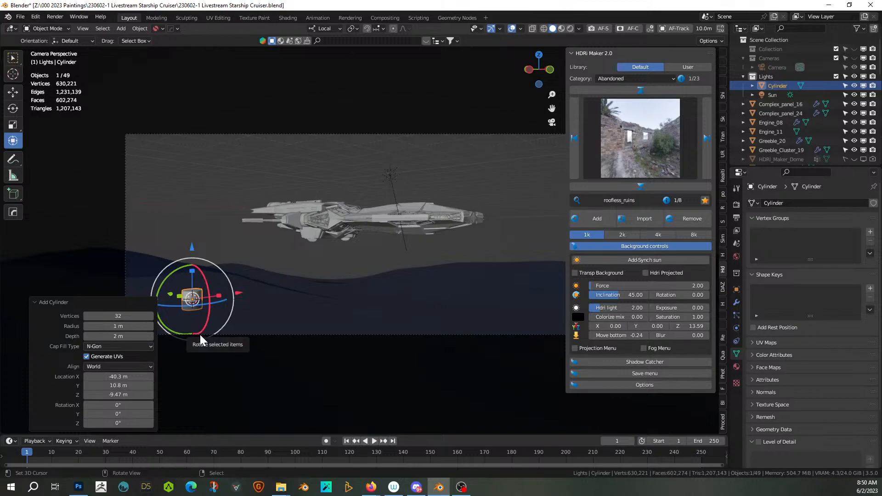
{"action": "key", "text": "x"}
{"action": "left_click", "coordinate": [192, 298]}
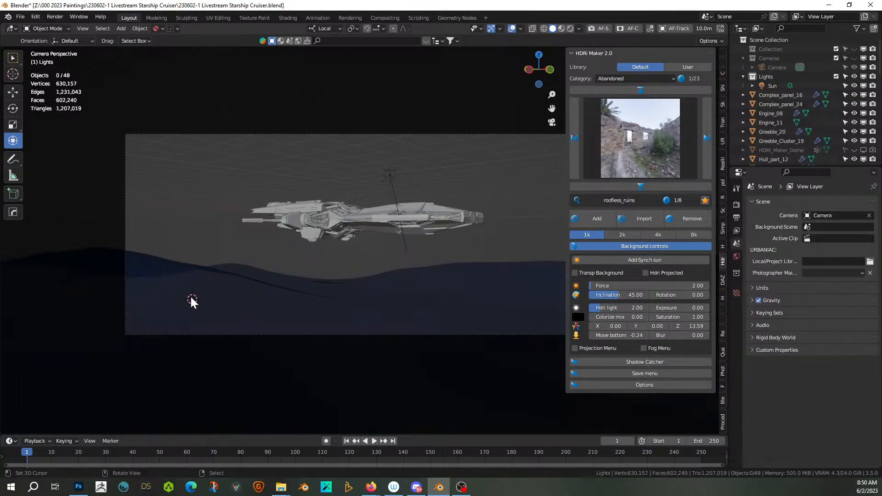
- Add a torus with a 1 m major radius and 0.25 m minor radius at the 3D cursor, and frame it
{"action": "key", "text": "shift+a"}
{"action": "mouse_move", "coordinate": [160, 235]}
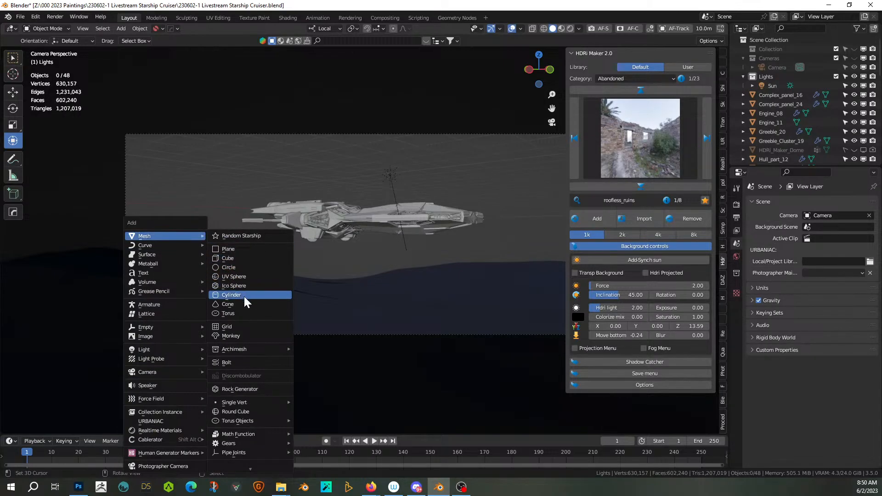
{"action": "left_click", "coordinate": [243, 311]}
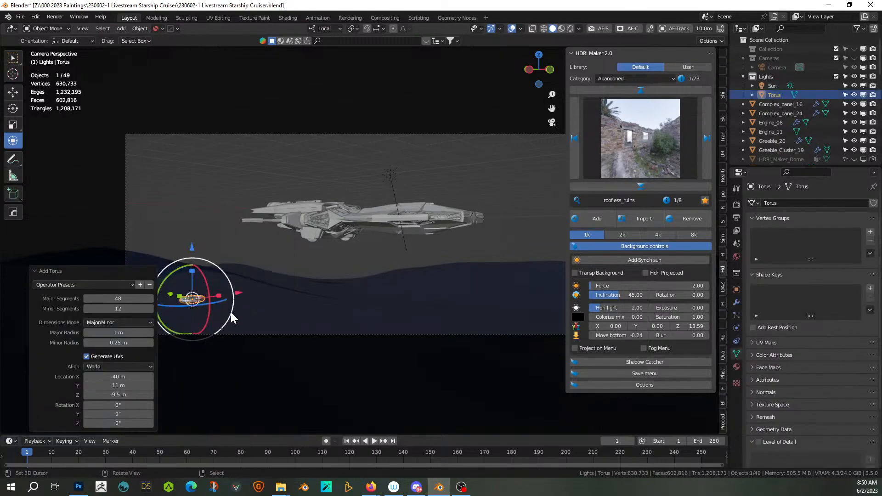
{"action": "key", "text": "KP_Decimal"}
{"action": "middle_click_drag", "start_coordinate": [291, 240], "coordinate": [337, 309]}
{"action": "scroll", "coordinate": [337, 309], "scroll_direction": "down", "scroll_amount": 3}
- Scale the torus uniformly by about 1.268 and apply its rotation and scale
{"action": "key", "text": "s"}
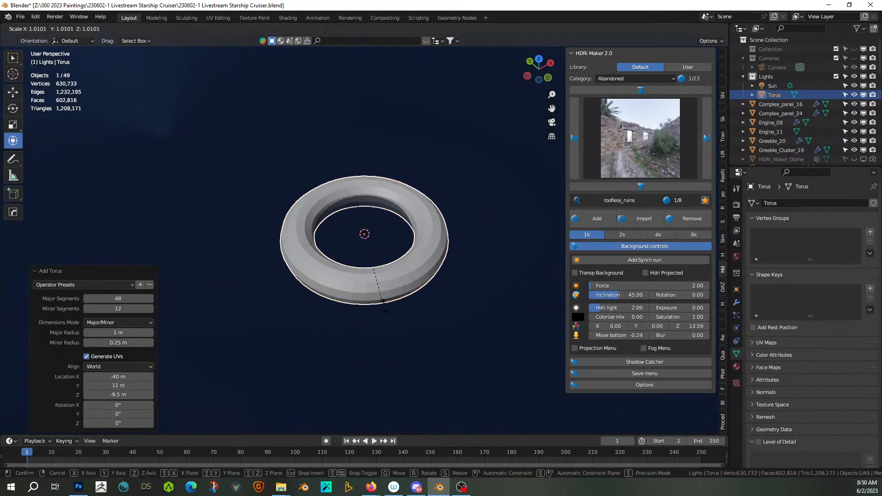
{"action": "left_click", "coordinate": [415, 312]}
{"action": "key", "text": "ctrl+a"}
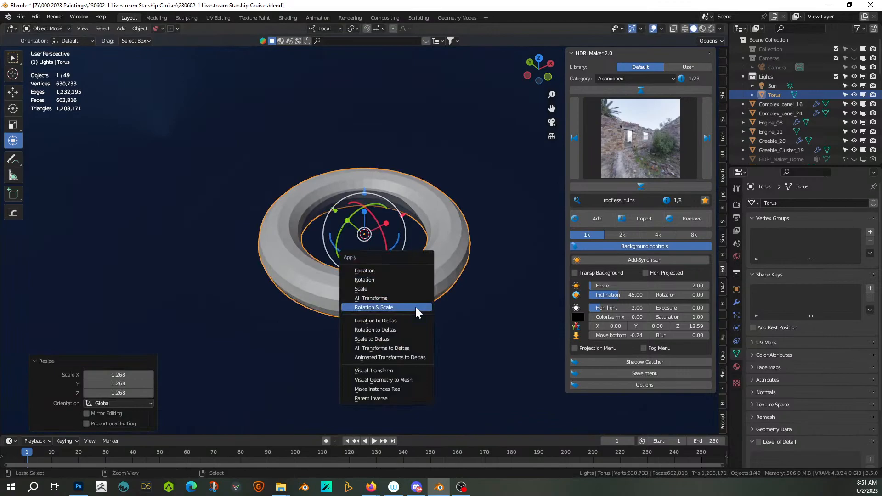
{"action": "left_click", "coordinate": [415, 306]}
- Select two adjacent cross-section face loops at each of the torus's four quarter points, and invert the selection
{"action": "key", "text": "Tab"}
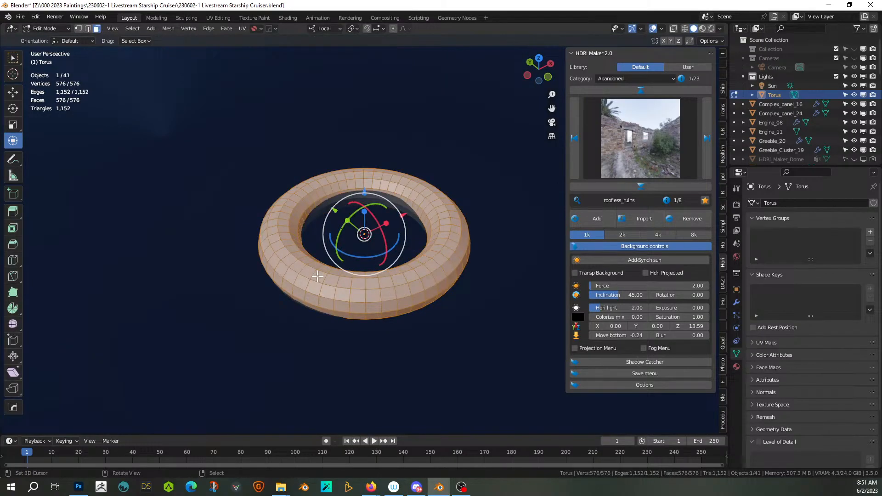
{"action": "key", "text": "KP_5"}
{"action": "key", "text": "KP_7"}
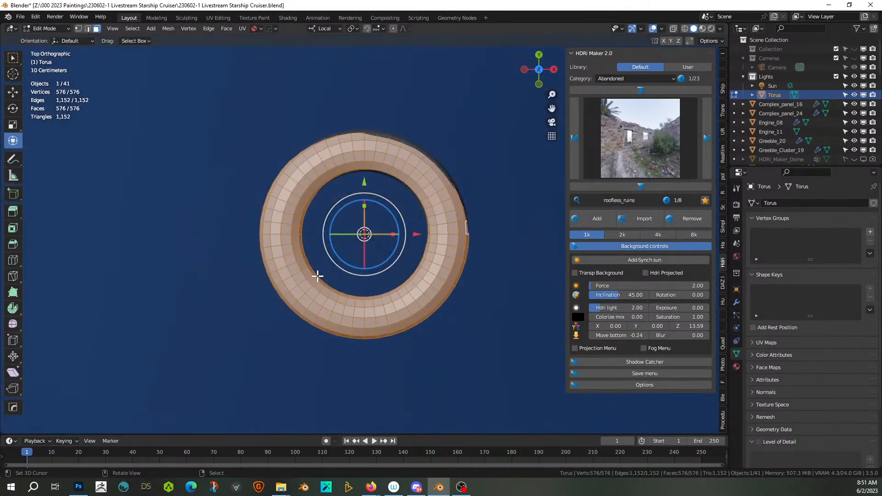
{"action": "left_click", "coordinate": [281, 229], "text": "alt"}
{"action": "left_click", "coordinate": [277, 240], "text": "alt"}
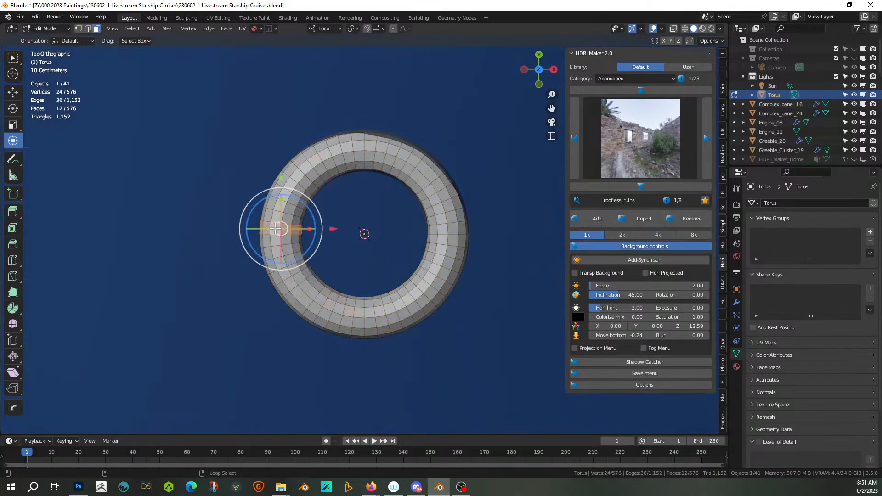
{"action": "left_click", "coordinate": [280, 239], "text": "alt+shift"}
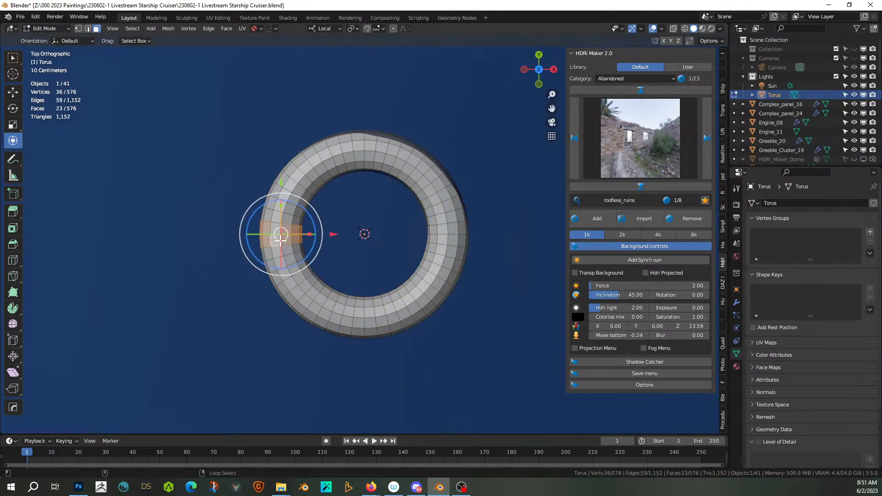
{"action": "left_click", "coordinate": [448, 230], "text": "alt+shift"}
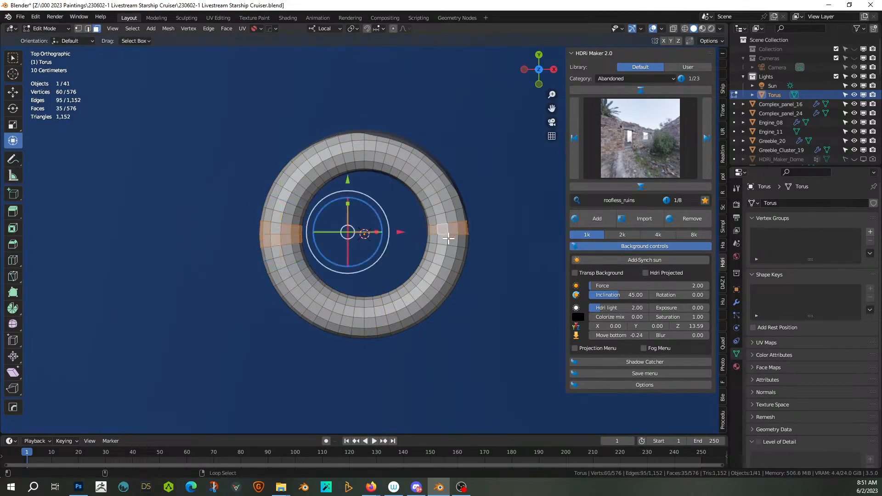
{"action": "left_click", "coordinate": [370, 150], "text": "alt+shift"}
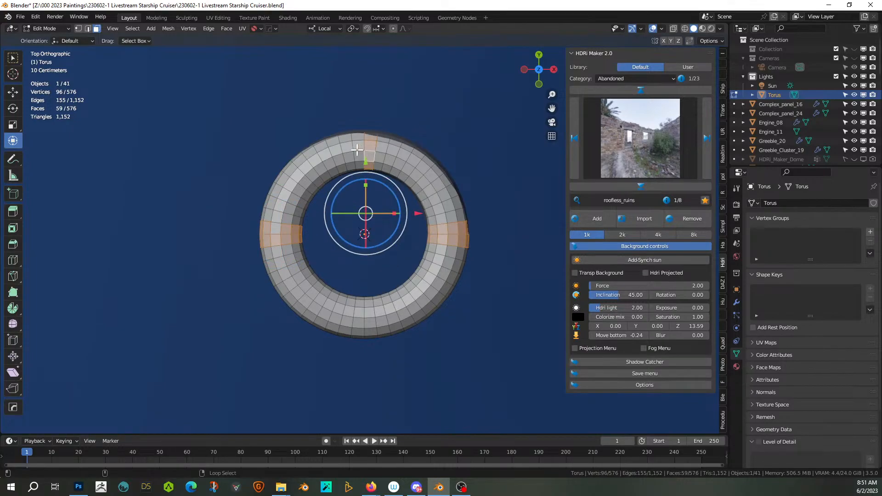
{"action": "left_click", "coordinate": [359, 148], "text": "alt+shift"}
{"action": "left_click", "coordinate": [368, 312], "text": "alt+shift"}
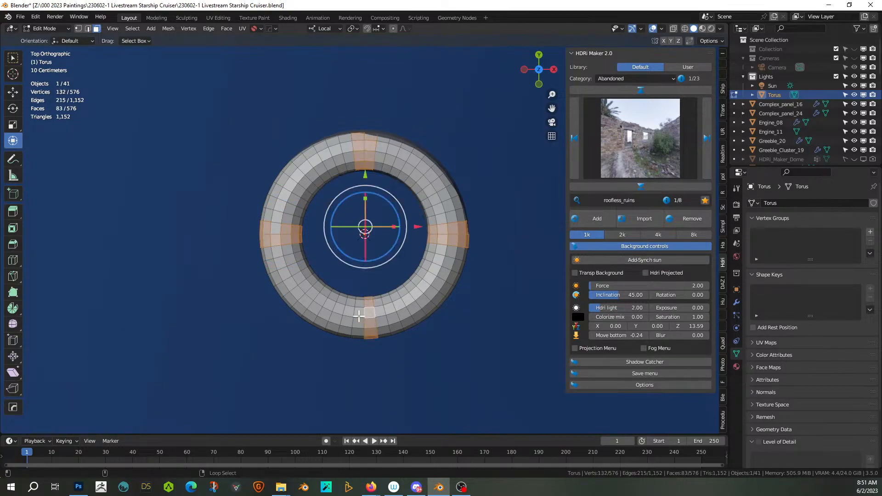
{"action": "left_click", "coordinate": [358, 313], "text": "alt+shift"}
{"action": "key", "text": "ctrl+i"}
- Deselect the stray face in the torus's left unselected band and return to Object Mode
{"action": "middle_click_drag", "start_coordinate": [429, 305], "coordinate": [455, 243]}
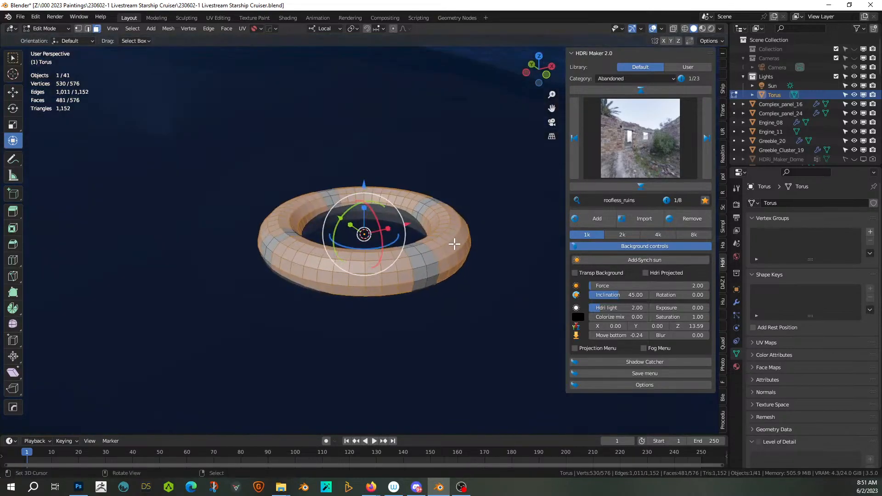
{"action": "key", "text": "Tab"}
{"action": "key", "text": "Tab"}
{"action": "middle_click_drag", "start_coordinate": [455, 243], "coordinate": [415, 257]}
{"action": "left_click", "coordinate": [278, 250], "text": "shift"}
{"action": "key", "text": "Tab"}
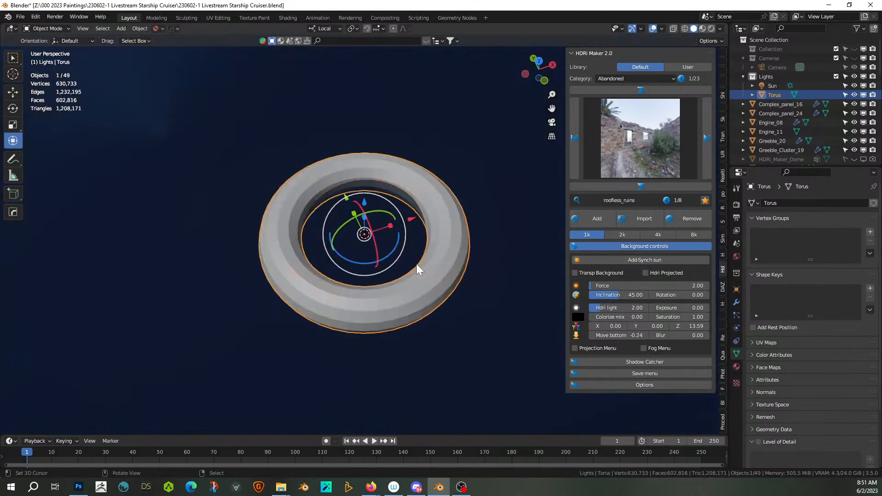
- Generate a Random Flow Panel Cloth from the torus's selected faces with 10 subdivision cuts
{"action": "key", "text": "shift+q"}
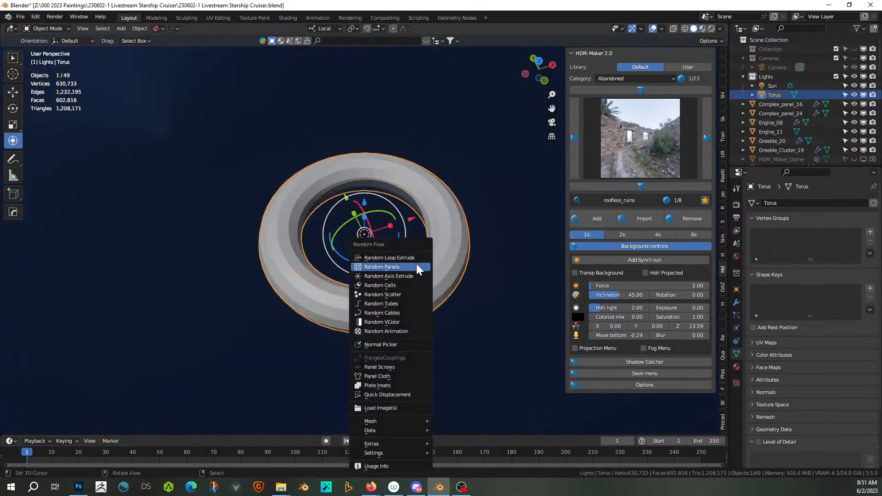
{"action": "left_click", "coordinate": [392, 377]}
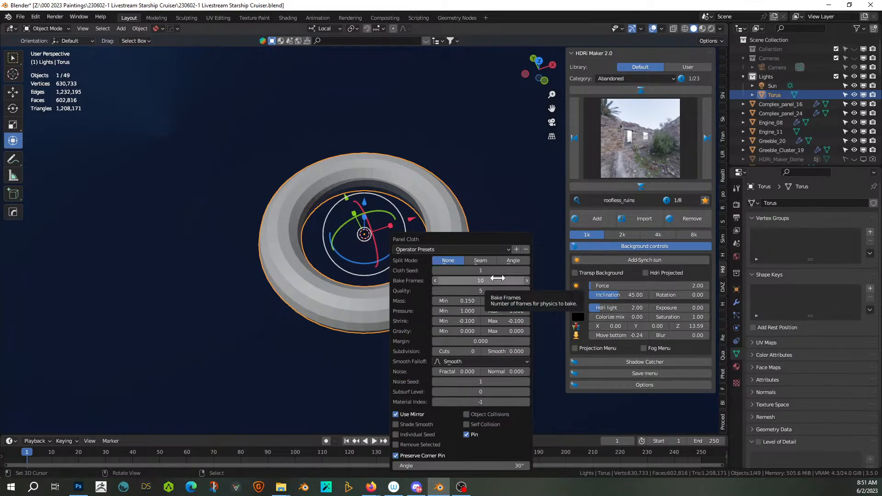
{"action": "left_click", "coordinate": [473, 351]}
{"action": "type", "text": "10"}
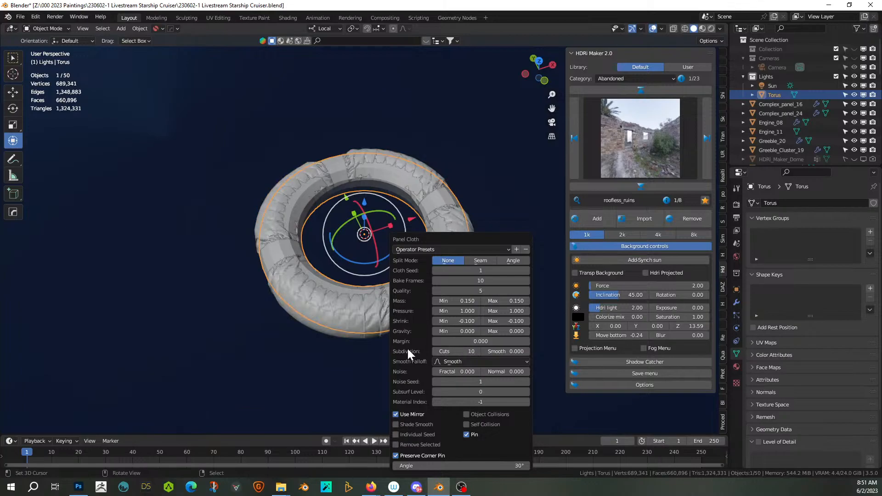
- Enable Remove Selected for the Panel Cloth so the source faces beneath the cloth are deleted from the torus
{"action": "scroll", "coordinate": [248, 344], "scroll_direction": "up", "scroll_amount": 2}
{"action": "middle_click_drag", "start_coordinate": [255, 344], "coordinate": [282, 329]}
{"action": "key", "text": "F9"}
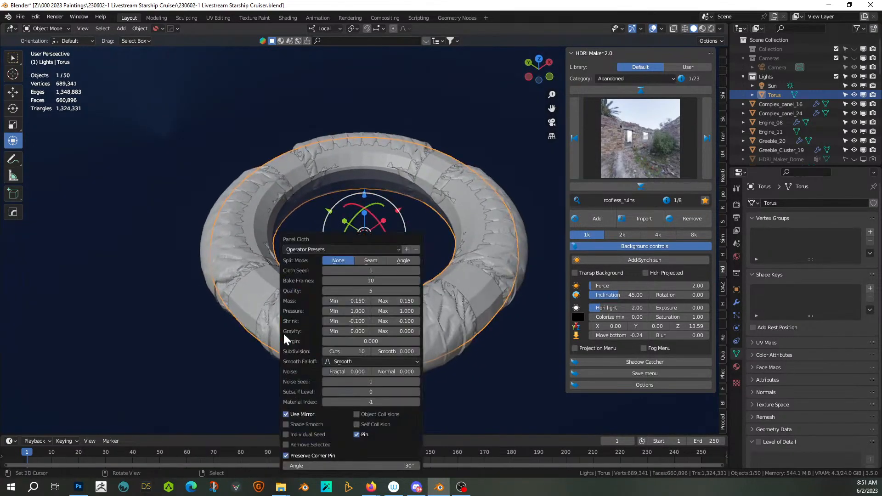
{"action": "left_click", "coordinate": [284, 451]}
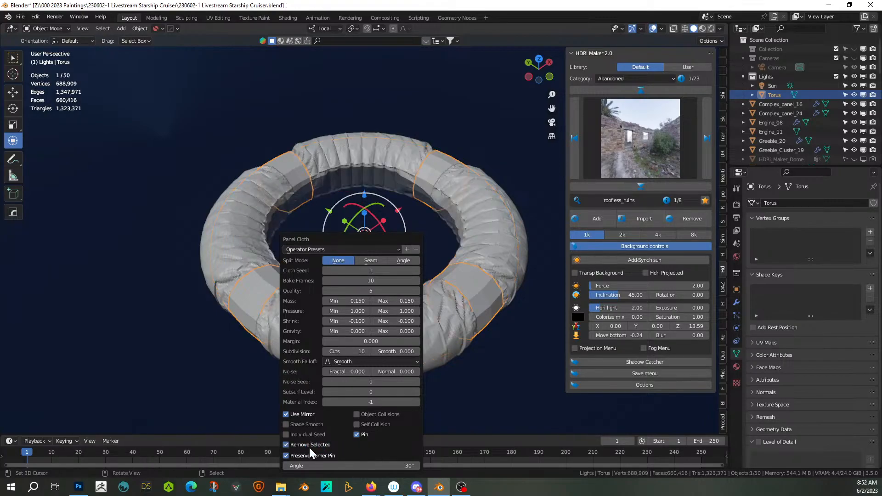
- Try a fractal noise of 0.002 on the Panel Cloth, and raise it to 0.01
{"action": "middle_click_drag", "start_coordinate": [206, 363], "coordinate": [167, 365]}
{"action": "scroll", "coordinate": [237, 373], "scroll_direction": "up", "scroll_amount": 4}
{"action": "key", "text": "F9"}
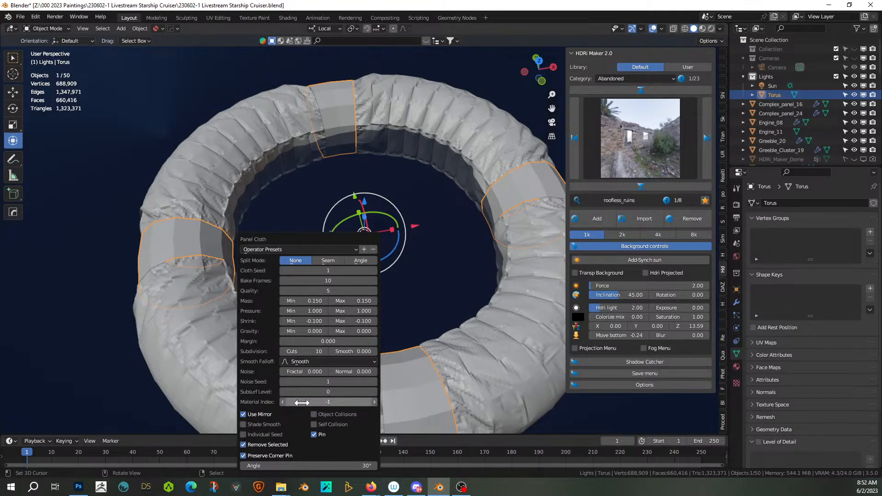
{"action": "left_click", "coordinate": [315, 372]}
{"action": "type", "text": ".002"}
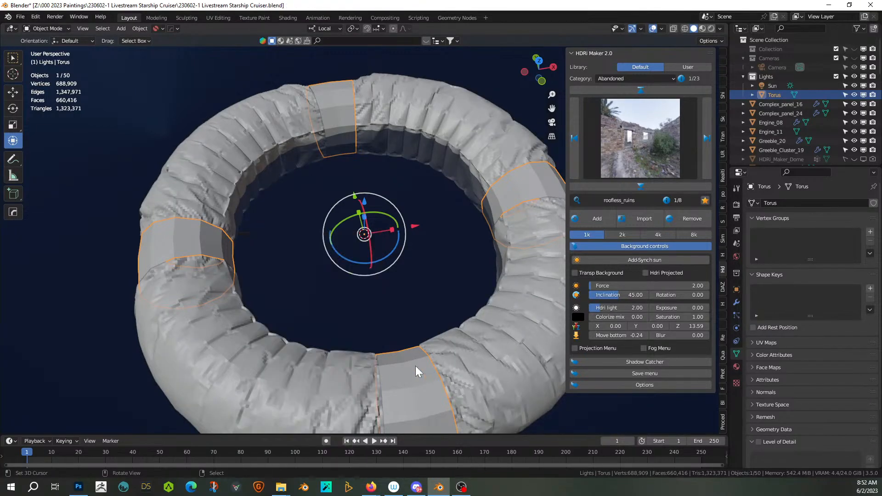
{"action": "key", "text": "F9"}
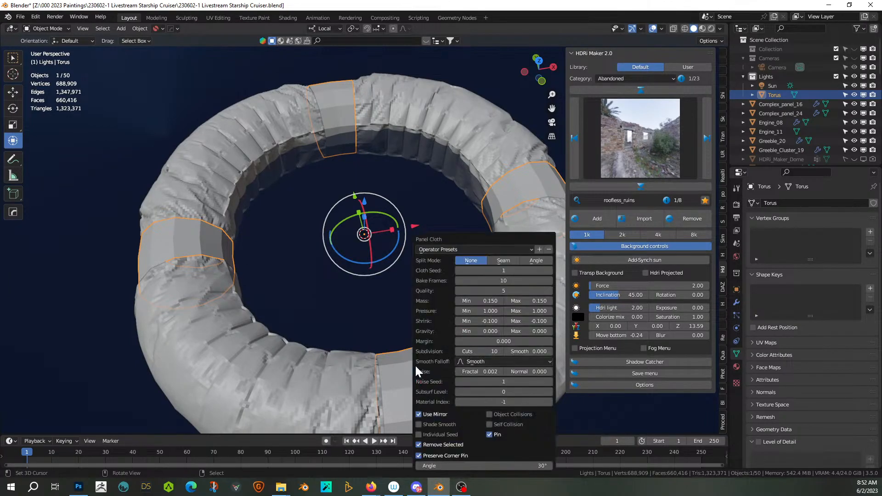
{"action": "left_click", "coordinate": [480, 372]}
{"action": "type", "text": ".01"}
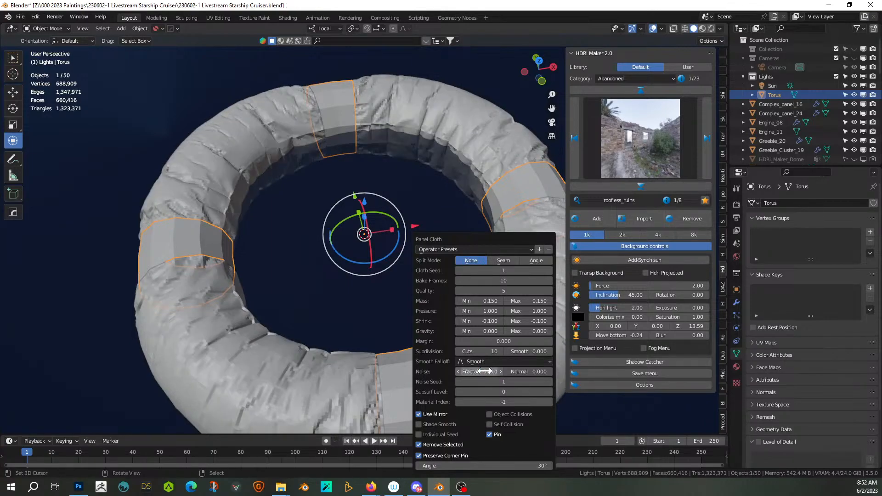
- Set the Panel Cloth's subdivision cuts to 15
{"action": "key", "text": "F9"}
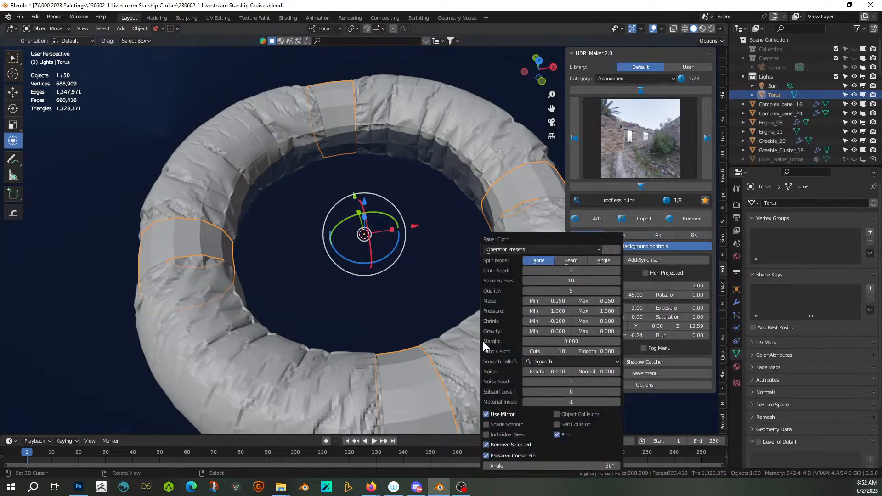
{"action": "left_click", "coordinate": [550, 351]}
{"action": "type", "text": "15"}
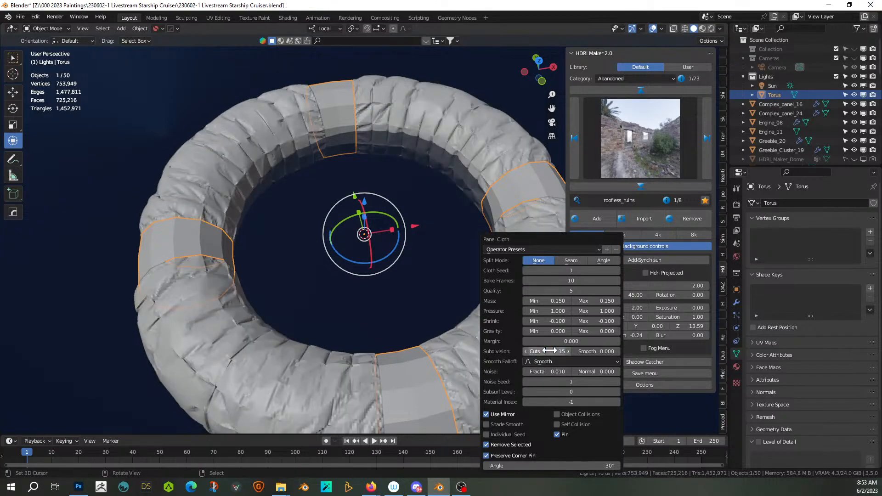
{"action": "middle_click_drag", "start_coordinate": [302, 247], "coordinate": [117, 229]}
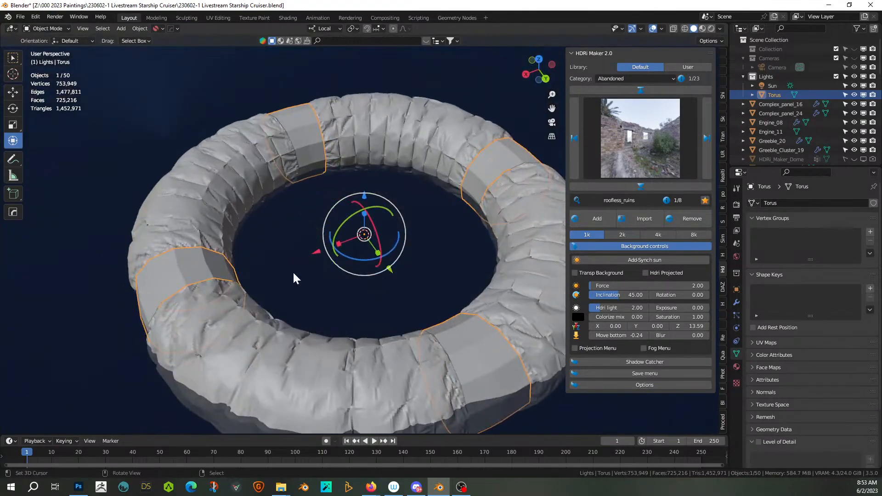
- Add a 32-vertex mesh circle with a 1 m radius at the ring's centre and scale it uniformly to about 1.376
{"action": "key", "text": "shift+a"}
{"action": "mouse_move", "coordinate": [282, 236]}
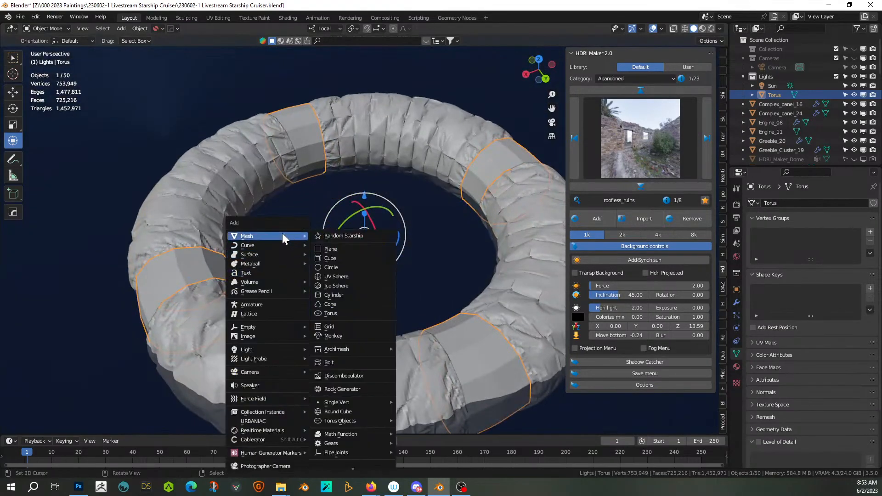
{"action": "left_click", "coordinate": [346, 267]}
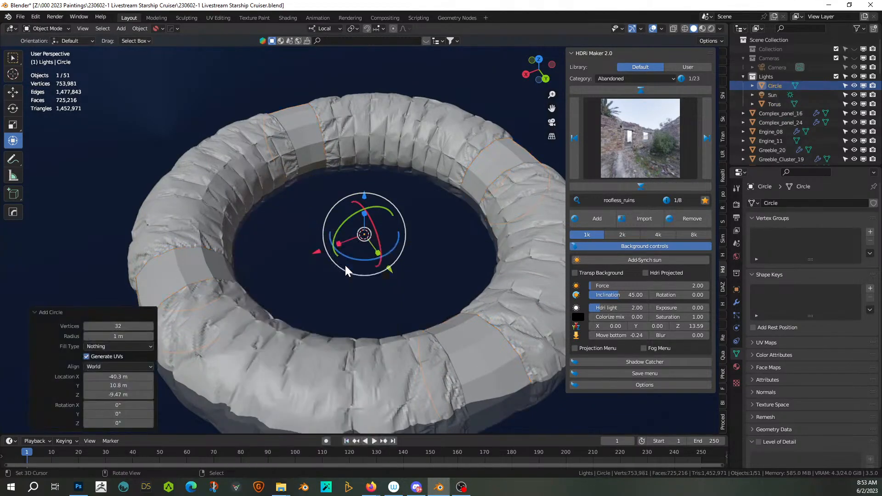
{"action": "scroll", "coordinate": [376, 283], "scroll_direction": "down", "scroll_amount": 4}
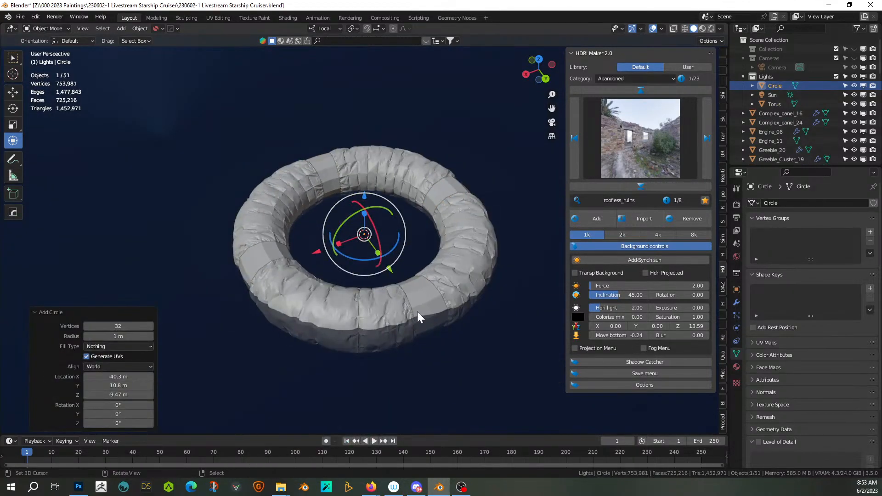
{"action": "key", "text": "s"}
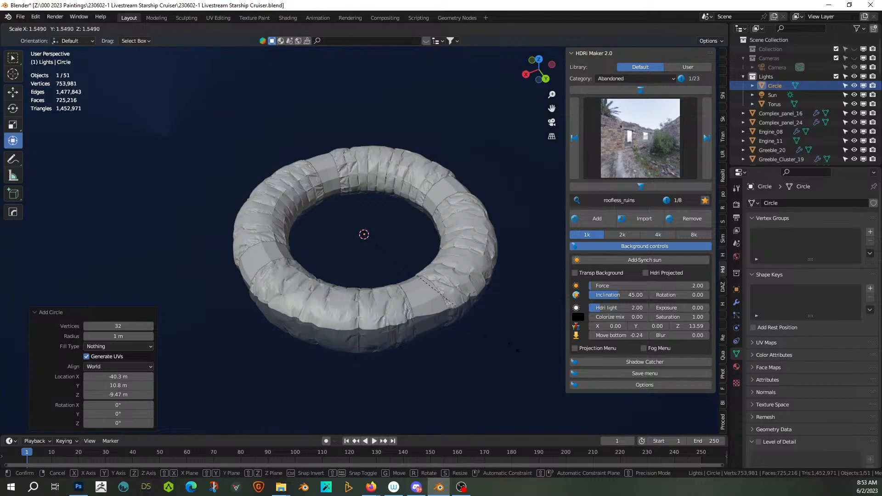
{"action": "left_click", "coordinate": [494, 324]}
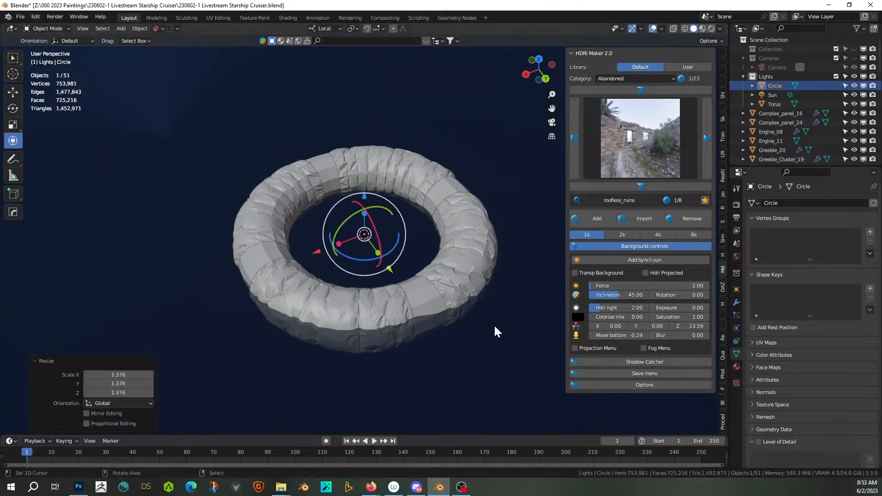
- Fill the circle with a single face in Edit Mode to form the raft's floor
{"action": "key", "text": "Tab"}
{"action": "key", "text": "f"}
{"action": "middle_click_drag", "start_coordinate": [520, 344], "coordinate": [609, 317]}
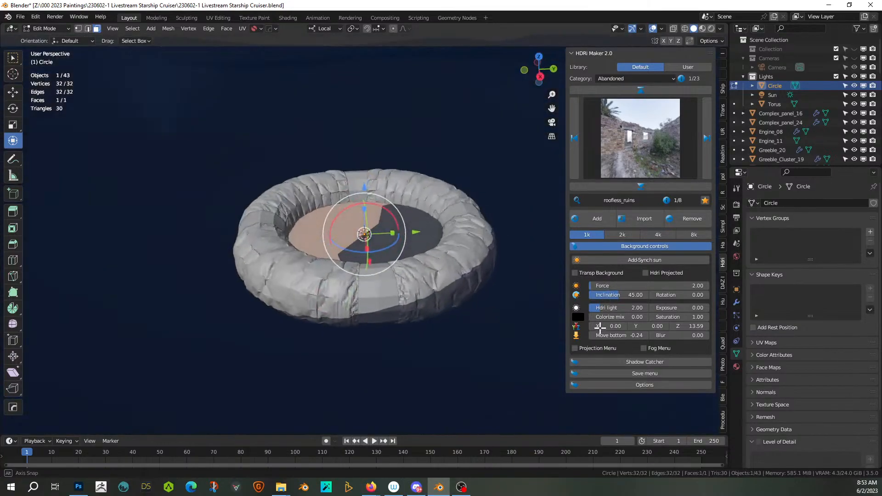
{"action": "scroll", "coordinate": [482, 293], "scroll_direction": "up", "scroll_amount": 5}
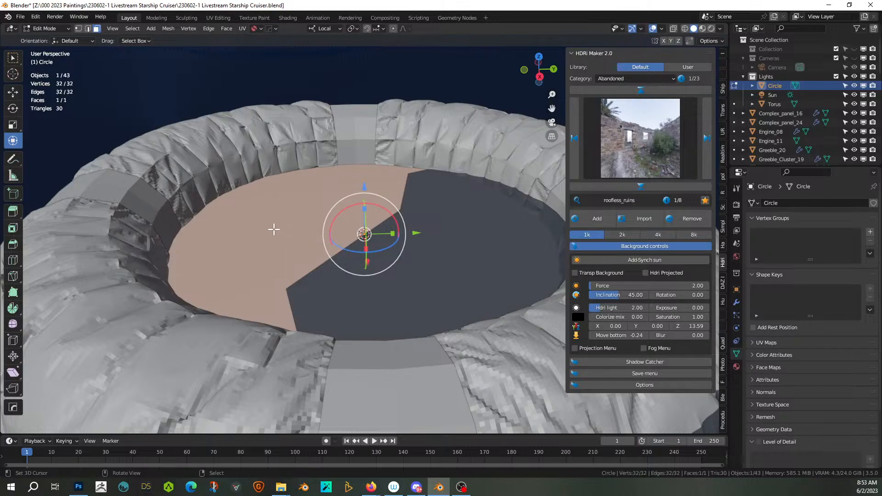
{"action": "key", "text": "q"}
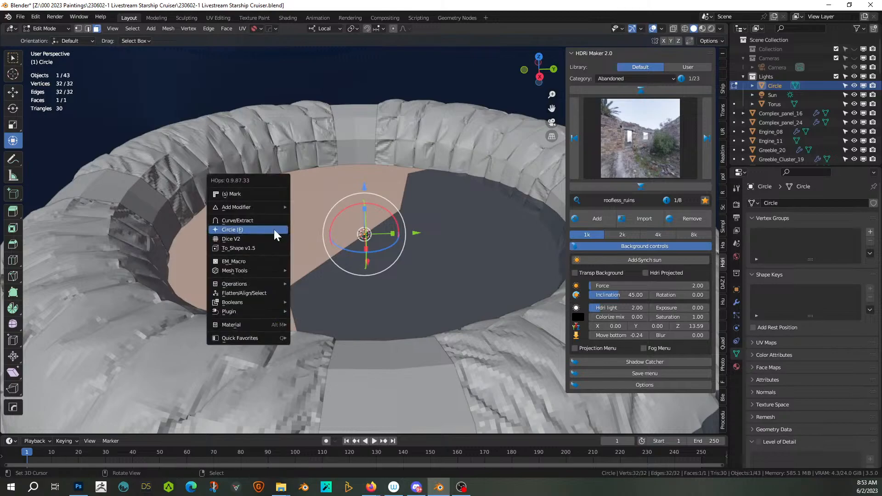
{"action": "key", "text": "q"}
{"action": "mouse_move", "coordinate": [324, 214]}
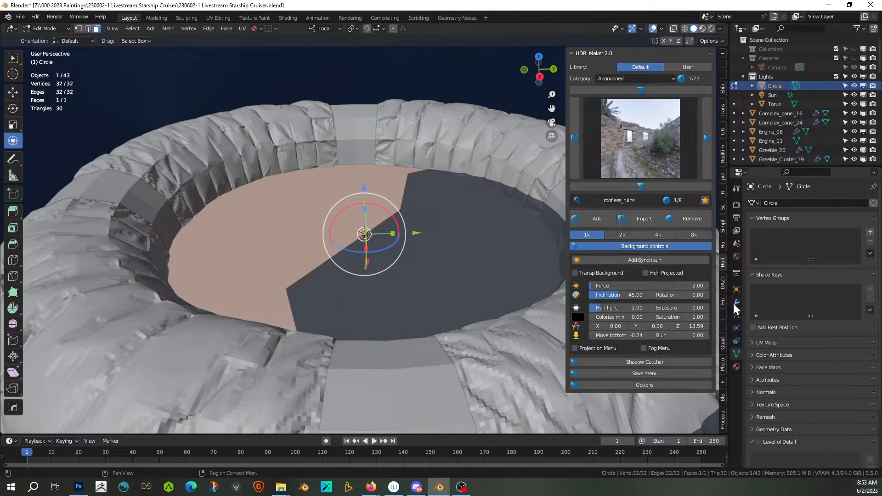
{"action": "key", "text": "q"}
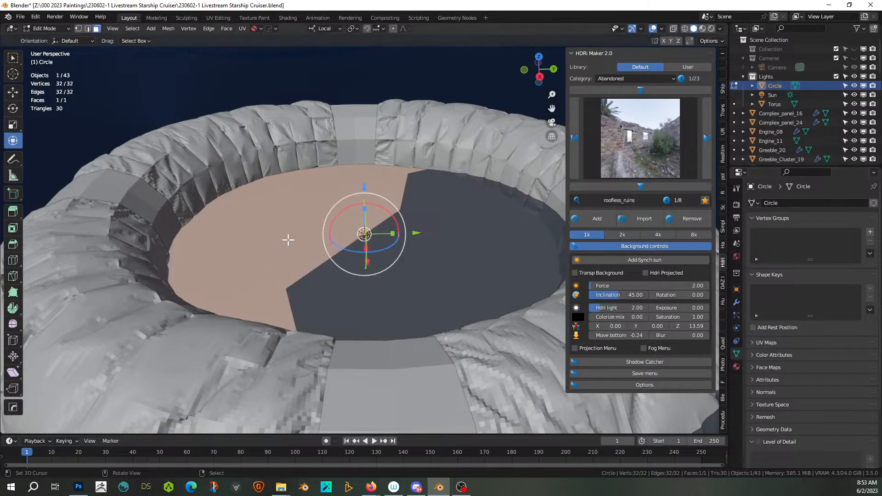
- Extrude the circle's floor face slightly to give it thickness and return to Object Mode
{"action": "key", "text": "Tab"}
{"action": "key", "text": "Tab"}
{"action": "key", "text": "e"}
{"action": "left_click", "coordinate": [315, 242]}
{"action": "mouse_move", "coordinate": [315, 242]}
{"action": "middle_mouse_down"}
{"action": "mouse_move", "coordinate": [311, 172]}
{"action": "mouse_move", "coordinate": [301, 235]}
{"action": "mouse_move", "coordinate": [321, 253]}
{"action": "middle_mouse_up"}
{"action": "scroll", "coordinate": [300, 239], "scroll_direction": "down", "scroll_amount": 3}
{"action": "key", "text": "Tab"}
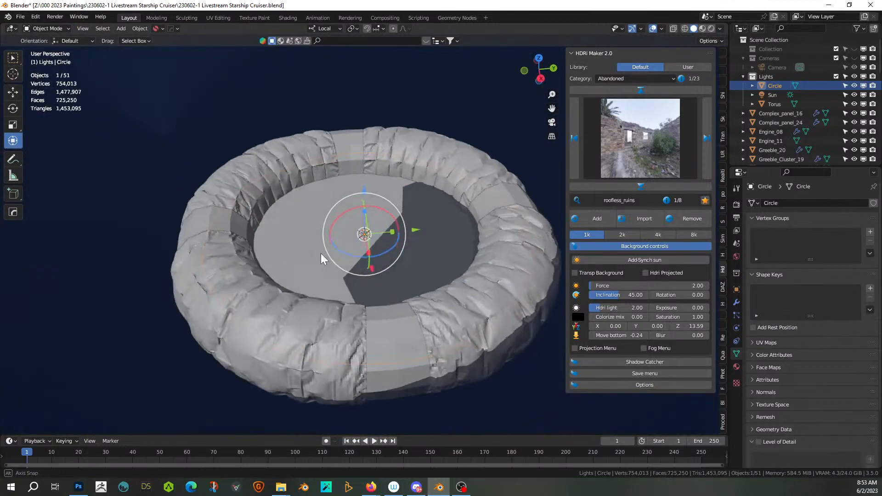
- Extrude all faces of the torus's four remaining bands about 0.04 m along their normals, and return to Object Mode
{"action": "mouse_move", "coordinate": [220, 233]}
{"action": "middle_mouse_down"}
{"action": "mouse_move", "coordinate": [229, 231]}
{"action": "mouse_move", "coordinate": [223, 234]}
{"action": "middle_mouse_up"}
{"action": "left_click", "coordinate": [223, 234]}
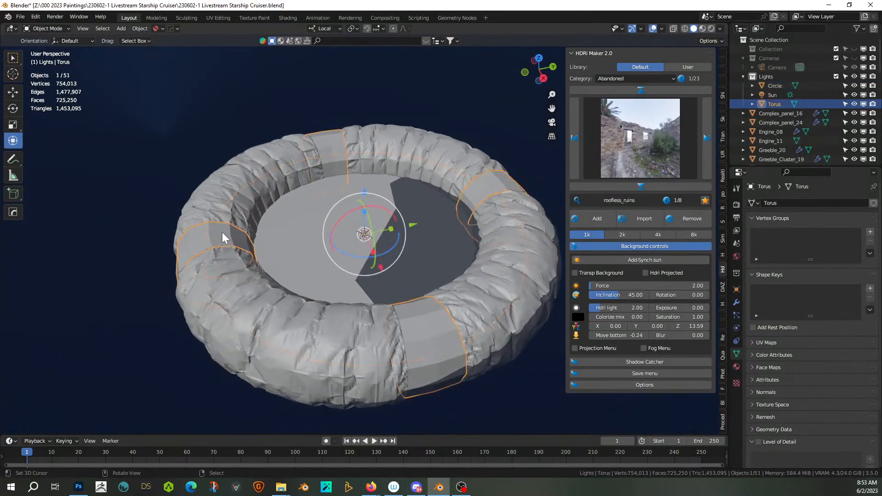
{"action": "key", "text": "Tab"}
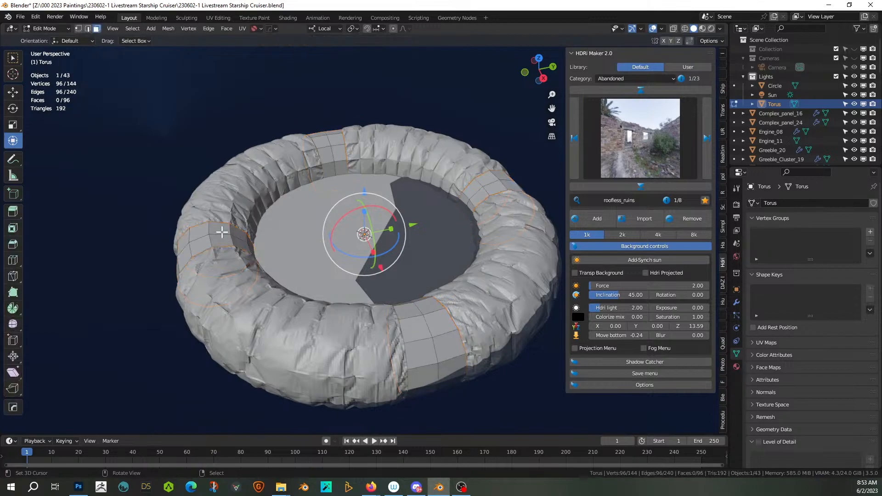
{"action": "key", "text": "a"}
{"action": "key", "text": "alt+e"}
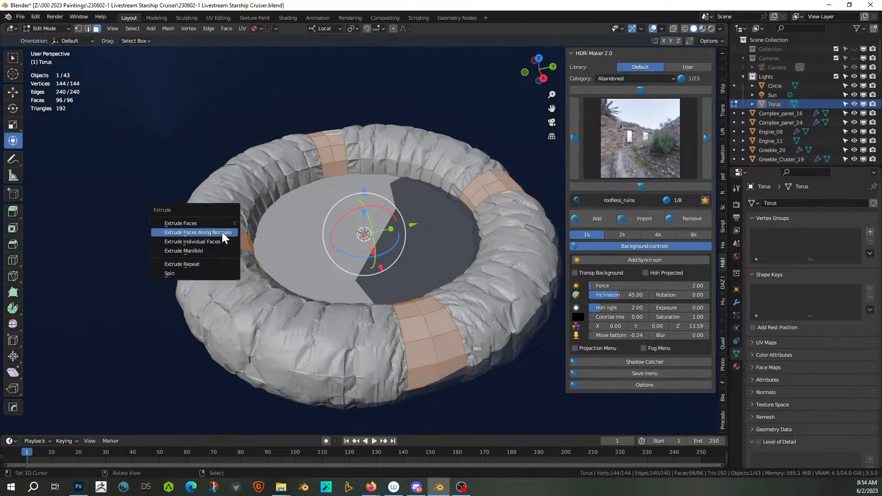
{"action": "left_click", "coordinate": [221, 233]}
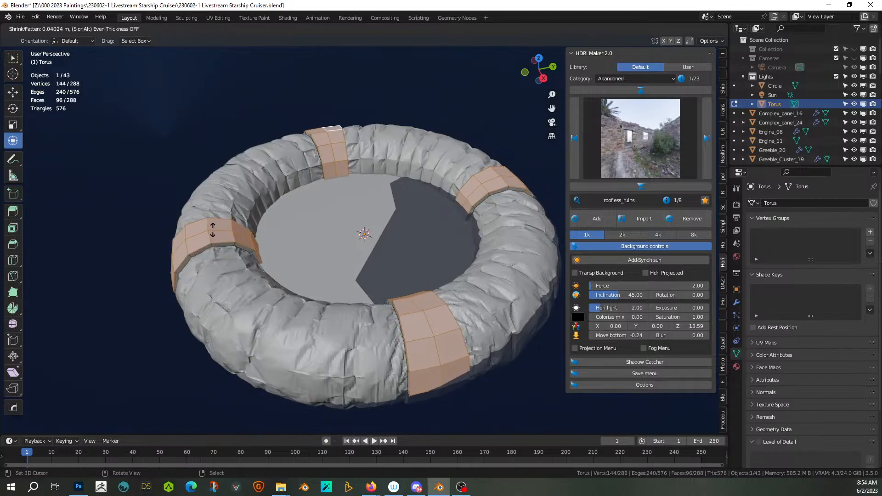
{"action": "left_click", "coordinate": [212, 230]}
{"action": "middle_click_drag", "start_coordinate": [232, 236], "coordinate": [265, 246]}
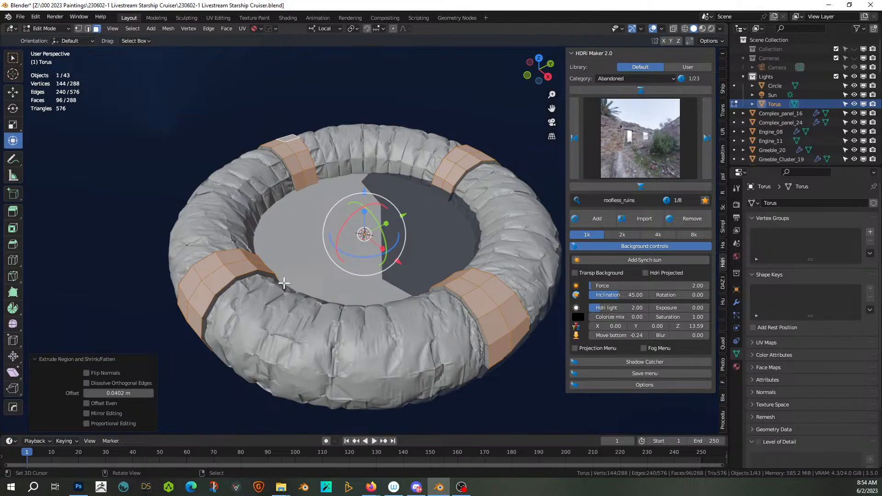
{"action": "key", "text": "Tab"}
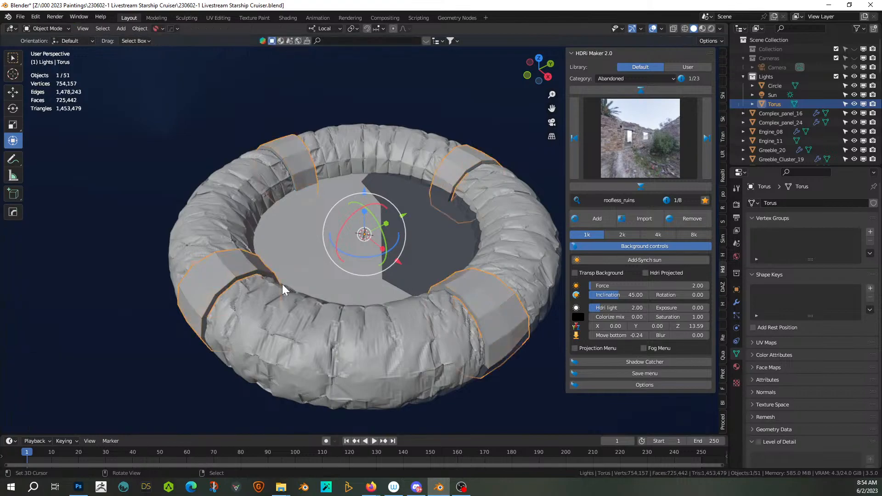
- Add a three-segment Hard Ops bevel with a 30° angle limit to the torus bands
{"action": "key", "text": "q"}
{"action": "left_click", "coordinate": [237, 301]}
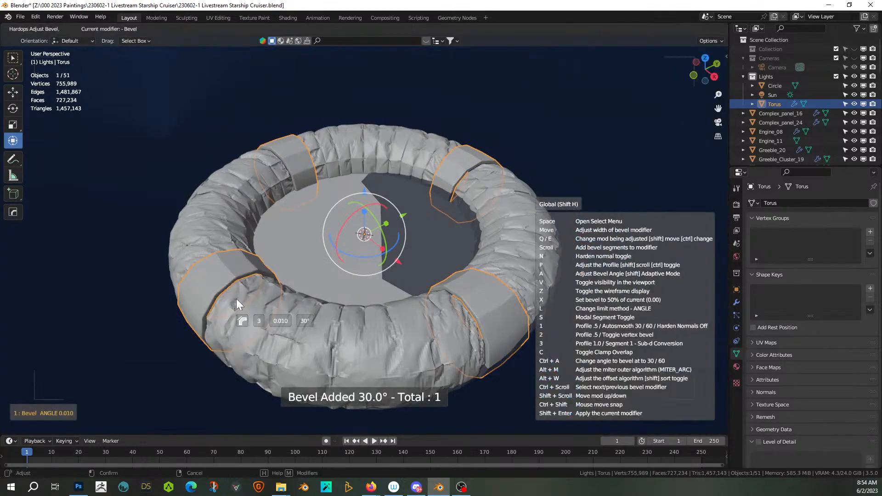
{"action": "left_click", "coordinate": [328, 255]}
- Examine the beveled bands, wrinkled cloth ring and floor of the raft from several angles and distances
{"action": "scroll", "coordinate": [328, 256], "scroll_direction": "down", "scroll_amount": 2}
{"action": "middle_click_drag", "start_coordinate": [328, 255], "coordinate": [371, 263]}
{"action": "scroll", "coordinate": [348, 231], "scroll_direction": "down", "scroll_amount": 2}
{"action": "scroll", "coordinate": [327, 257], "scroll_direction": "up", "scroll_amount": 2}
{"action": "scroll", "coordinate": [340, 262], "scroll_direction": "up", "scroll_amount": 2}
{"action": "scroll", "coordinate": [341, 254], "scroll_direction": "up", "scroll_amount": 2}
{"action": "scroll", "coordinate": [312, 255], "scroll_direction": "down", "scroll_amount": 5}
{"action": "scroll", "coordinate": [397, 255], "scroll_direction": "up", "scroll_amount": 2}
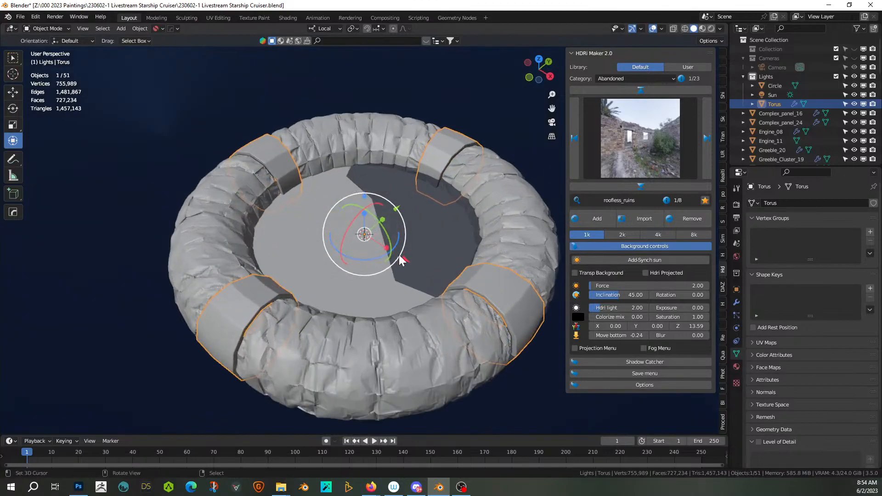
{"action": "middle_click_drag", "start_coordinate": [431, 244], "coordinate": [403, 238]}
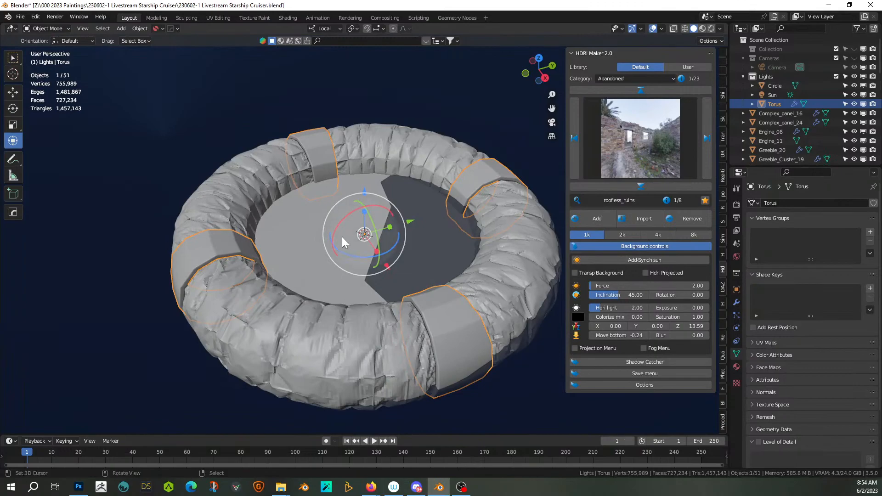
{"action": "scroll", "coordinate": [339, 236], "scroll_direction": "up", "scroll_amount": 3}
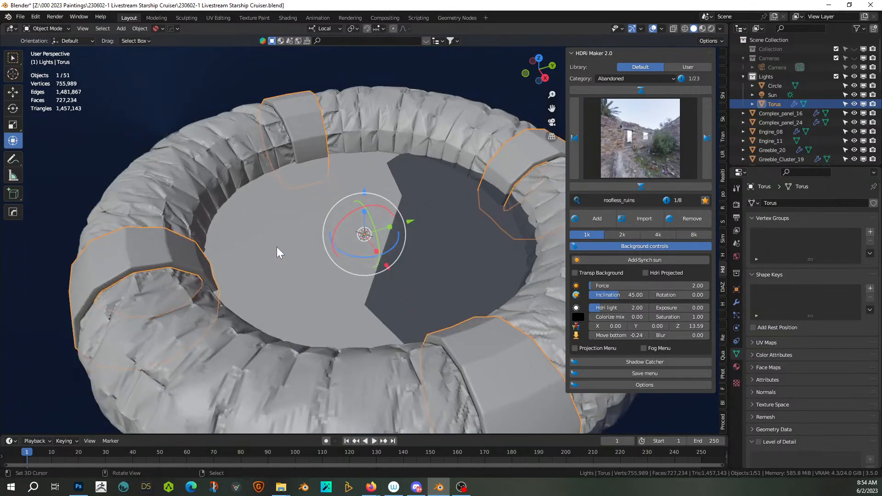
{"action": "scroll", "coordinate": [274, 243], "scroll_direction": "down", "scroll_amount": 4}
{"action": "middle_click_drag", "start_coordinate": [255, 222], "coordinate": [267, 239]}
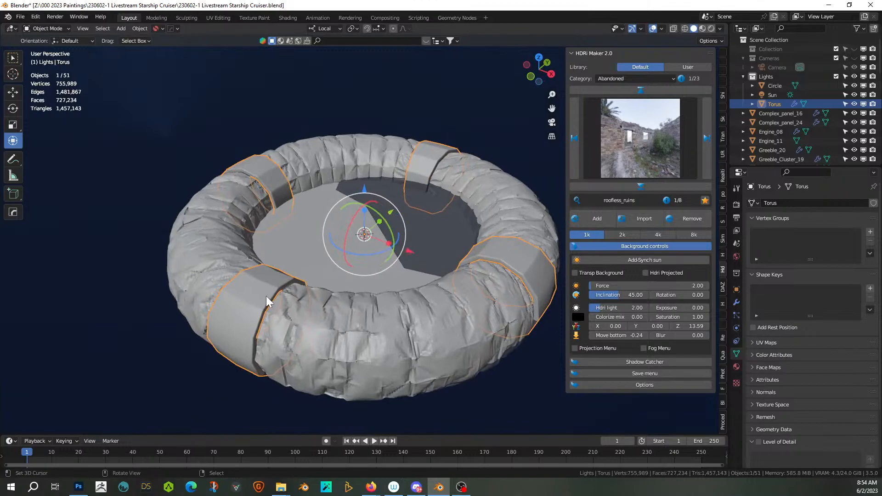
- Run Random Loop Extrude on the torus bands with three subdivision cuts
{"action": "key", "text": "Tab"}
{"action": "mouse_move", "coordinate": [260, 293]}
{"action": "middle_mouse_down"}
{"action": "mouse_move", "coordinate": [235, 266]}
{"action": "mouse_move", "coordinate": [263, 285]}
{"action": "middle_mouse_up"}
{"action": "key", "text": "Tab"}
{"action": "key", "text": "ctrl+alt+x"}
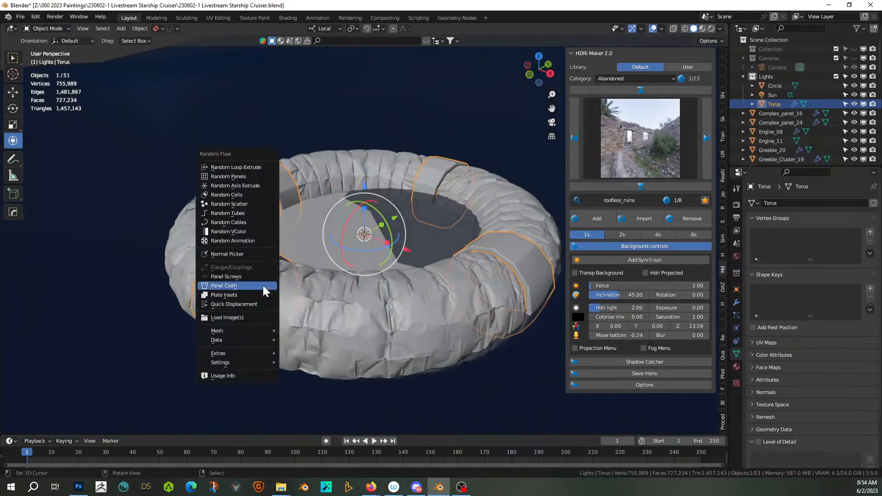
{"action": "left_click", "coordinate": [244, 167]}
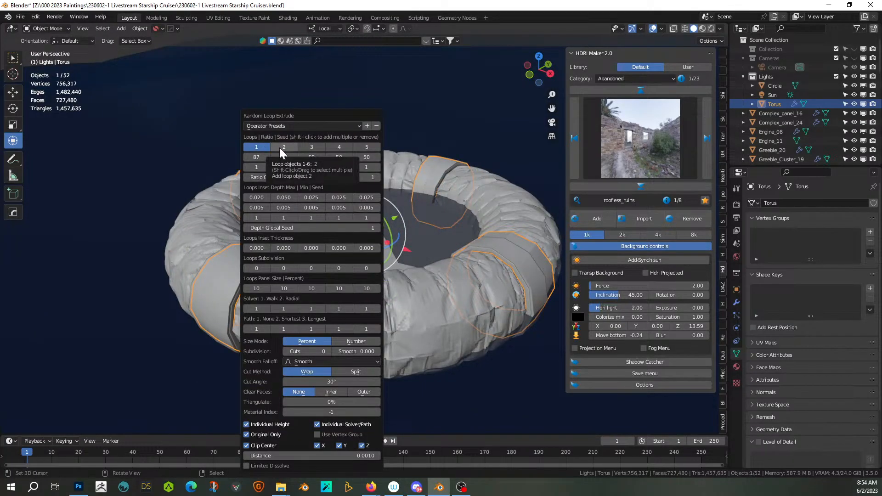
{"action": "left_click", "coordinate": [329, 351]}
{"action": "left_click", "coordinate": [329, 351]}
{"action": "left_click", "coordinate": [328, 351]}
{"action": "left_click", "coordinate": [329, 351]}
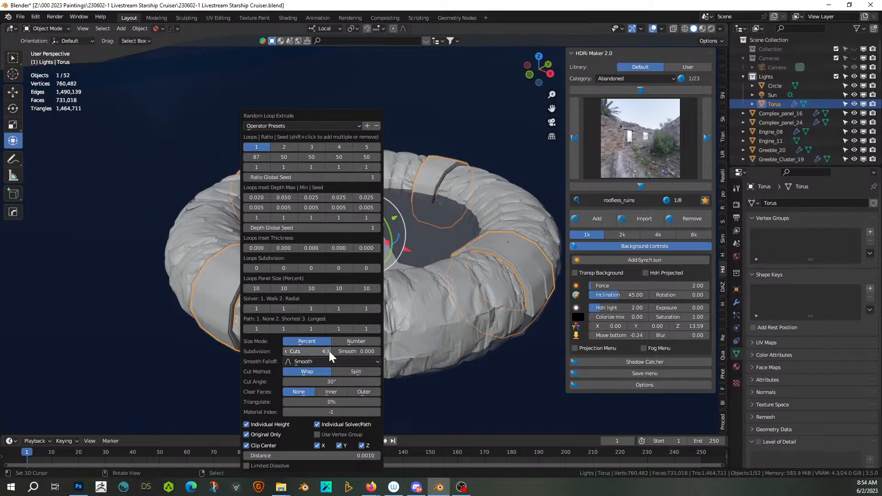
{"action": "left_click", "coordinate": [286, 352]}
- Add loop objects 2 and 3 to the Random Loop Extrude and set the first loop's ratio to 50
{"action": "left_click", "coordinate": [285, 147], "text": "shift"}
{"action": "left_click", "coordinate": [312, 147], "text": "shift"}
{"action": "middle_click_drag", "start_coordinate": [152, 358], "coordinate": [42, 363]}
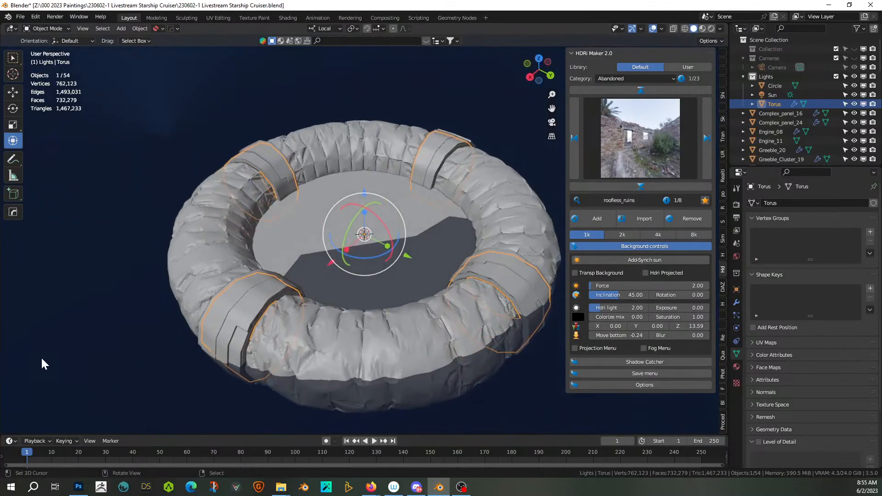
{"action": "key", "text": "F9"}
{"action": "left_click", "coordinate": [56, 158]}
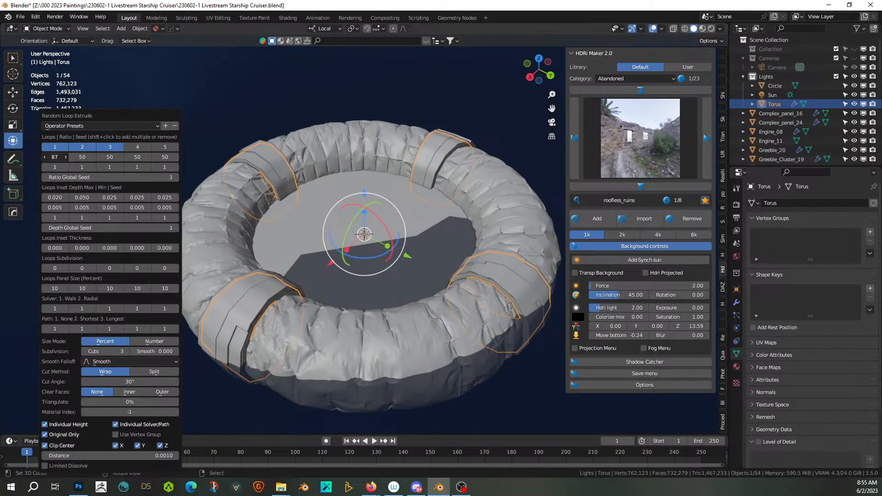
{"action": "type", "text": "50"}
{"action": "key", "text": "Return"}
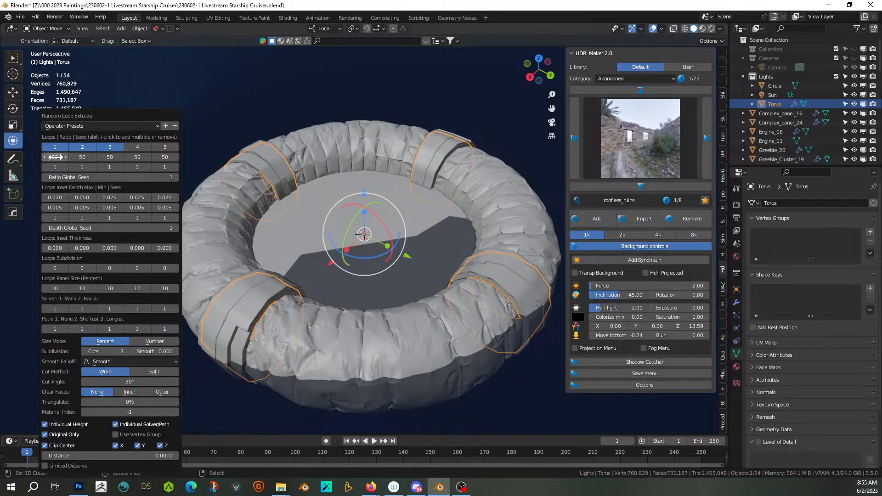
- Join the torus bands with the extruded panel object Torus_RLExtr.001
{"action": "scroll", "coordinate": [294, 173], "scroll_direction": "down", "scroll_amount": 2}
{"action": "middle_click_drag", "start_coordinate": [296, 171], "coordinate": [330, 157]}
{"action": "scroll", "coordinate": [331, 158], "scroll_direction": "up", "scroll_amount": 2}
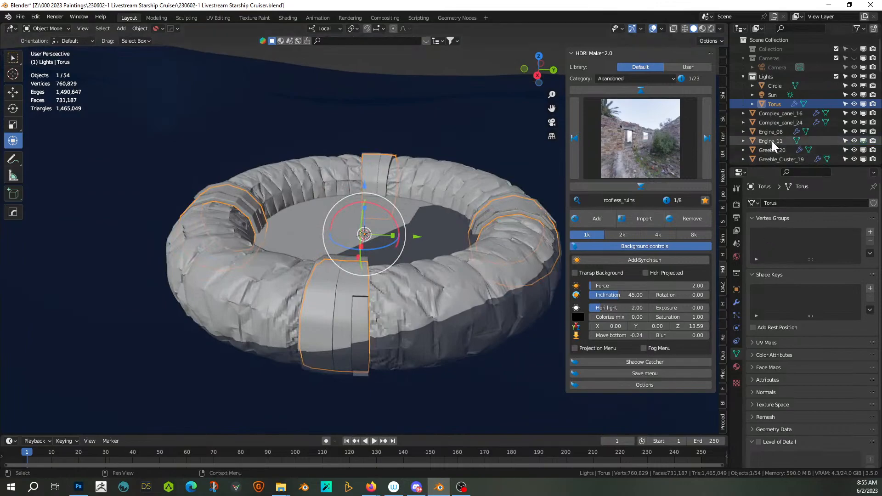
{"action": "left_click", "coordinate": [350, 318], "text": "shift"}
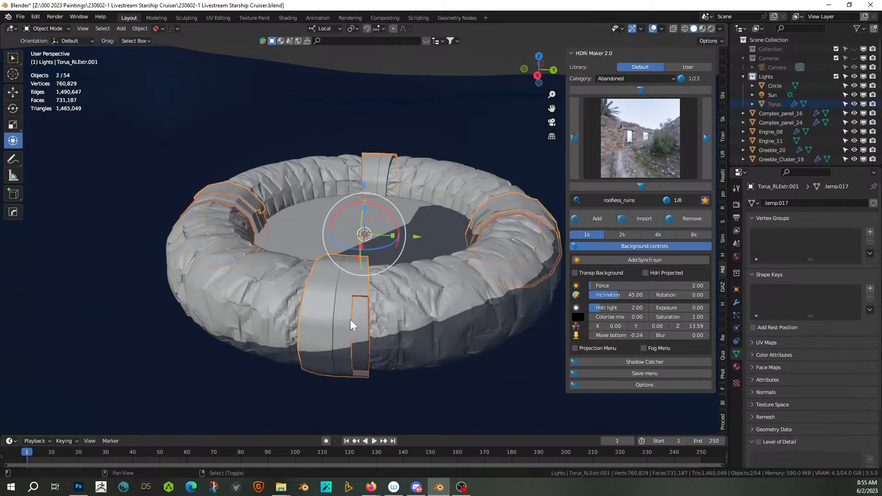
{"action": "key", "text": "ctrl+j"}
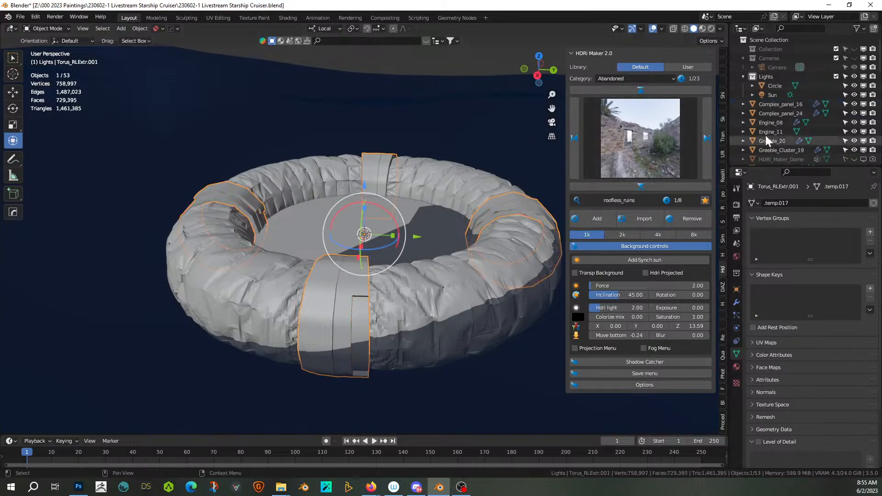
- Move the cloth ring Torus_PCloth and the three Torus_RLExtr objects into a new collection named Floaty
{"action": "scroll", "coordinate": [781, 133], "scroll_direction": "down", "scroll_amount": 10}
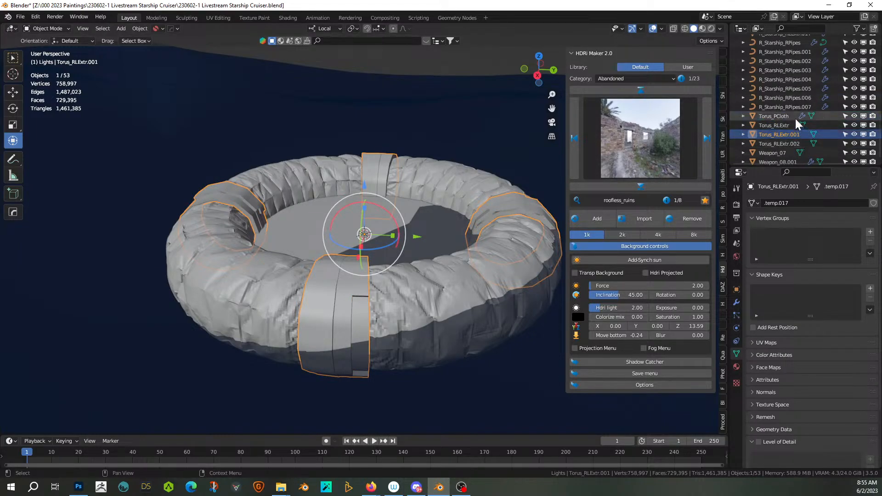
{"action": "left_click", "coordinate": [789, 117]}
{"action": "left_click", "coordinate": [789, 133], "text": "shift"}
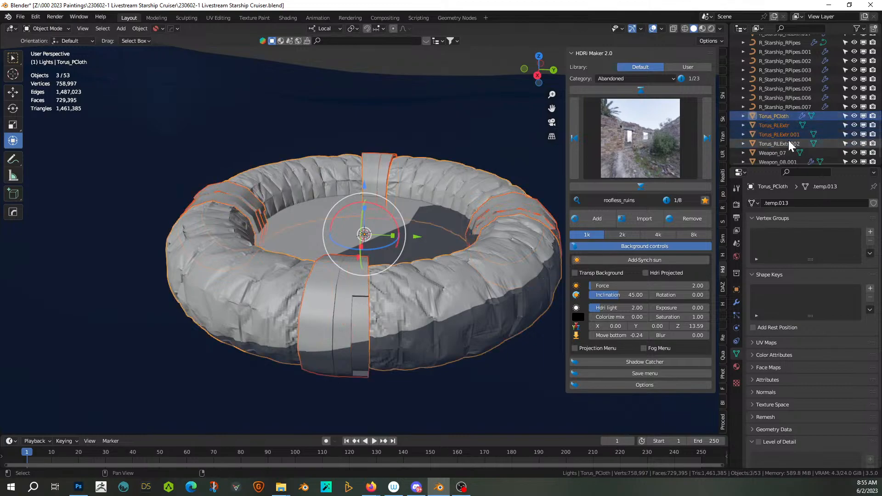
{"action": "left_click", "coordinate": [787, 141], "text": "shift"}
{"action": "key", "text": "m"}
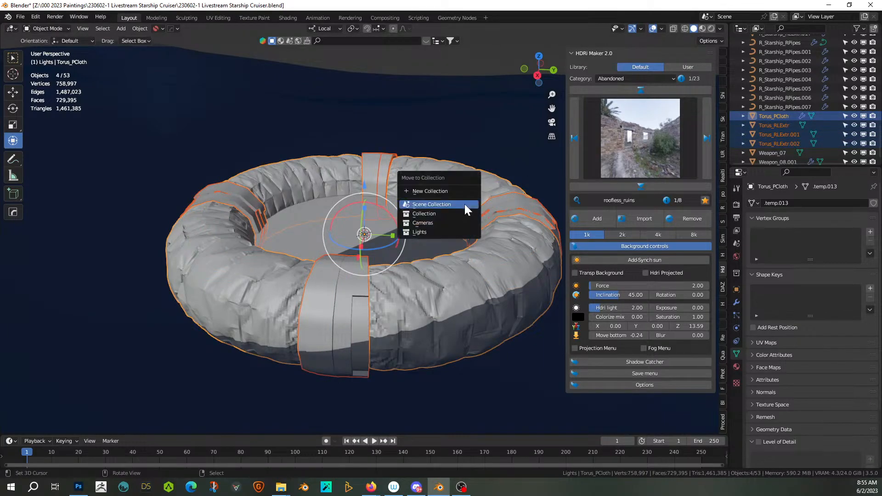
{"action": "left_click", "coordinate": [447, 198]}
{"action": "type", "text": "Floaty"}
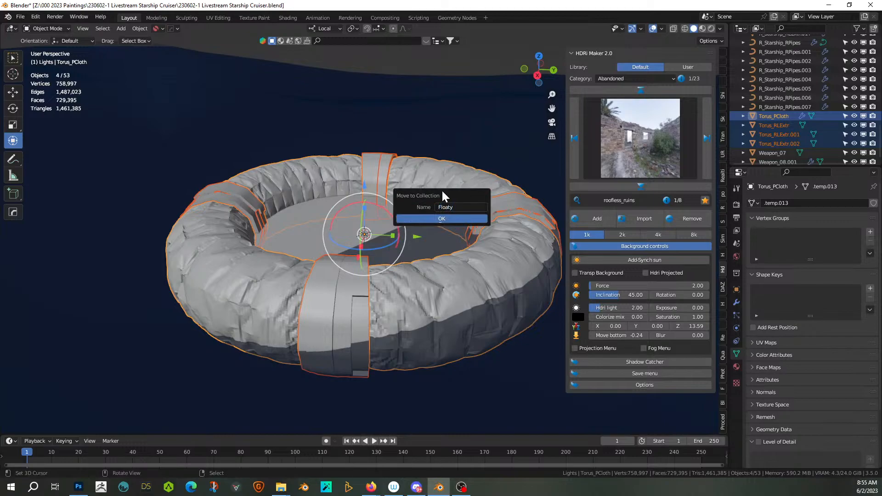
{"action": "key", "text": "Return"}
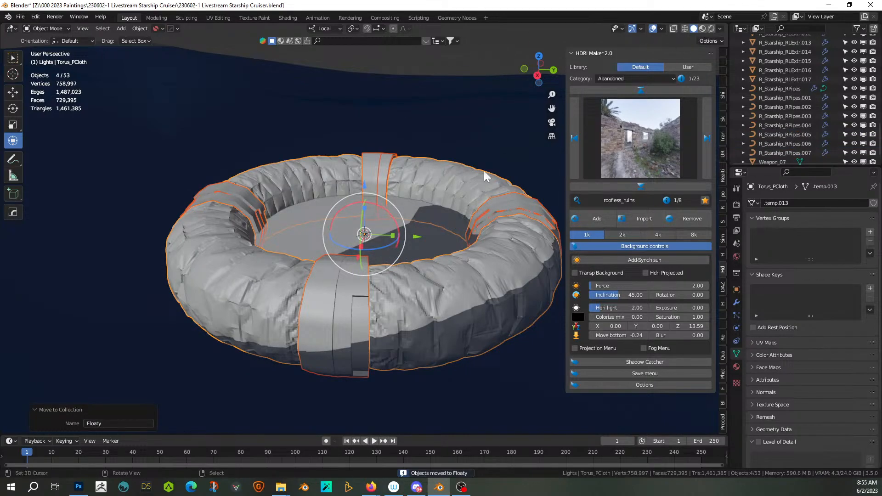
- Switch the viewport to rendered shading and split off a second area beside it as an Asset Browser
{"action": "left_click", "coordinate": [711, 29]}
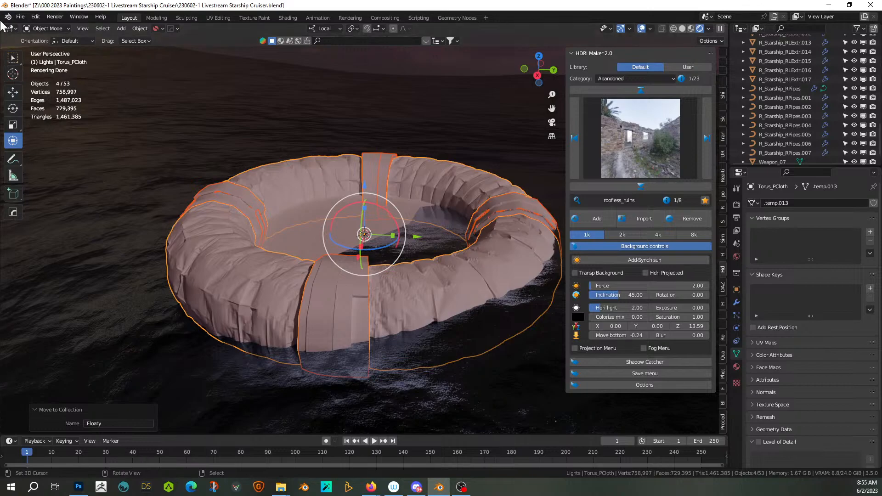
{"action": "left_click_drag", "start_coordinate": [2, 24], "coordinate": [204, 137]}
{"action": "key", "text": "n"}
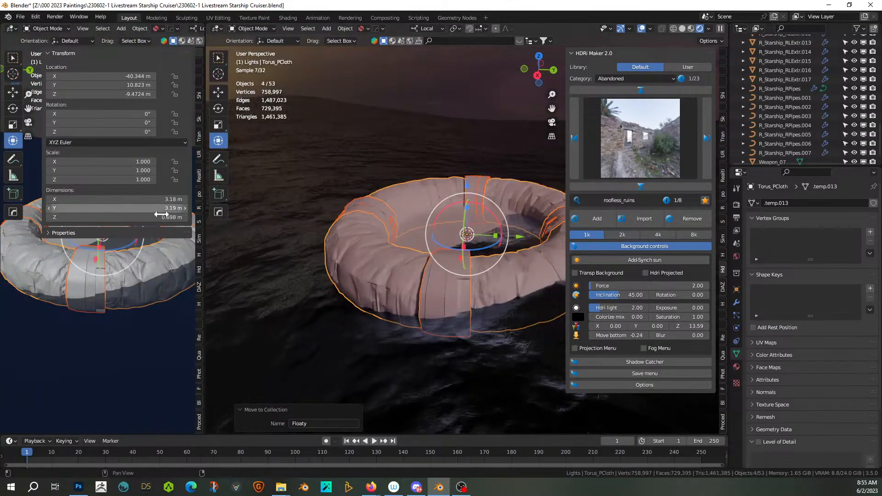
{"action": "key", "text": "shift+F1"}
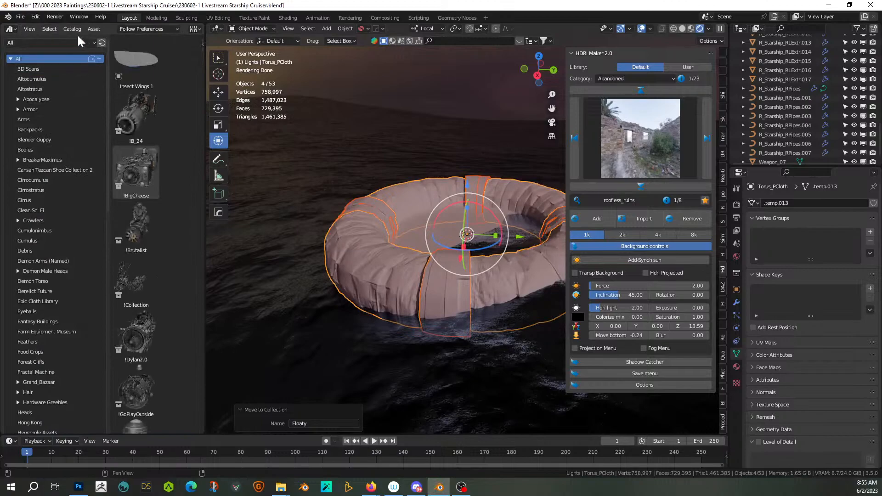
- Apply Grunge Yellow Painted Metal from the Seth Created catalog of the 00 Blender Shaders library to the raft's bands
{"action": "left_click", "coordinate": [57, 43]}
{"action": "left_click", "coordinate": [140, 63]}
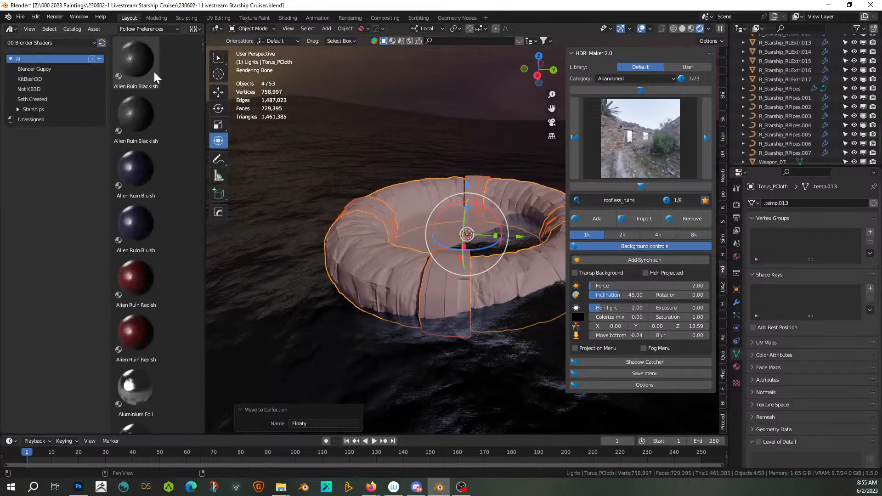
{"action": "left_click", "coordinate": [39, 100]}
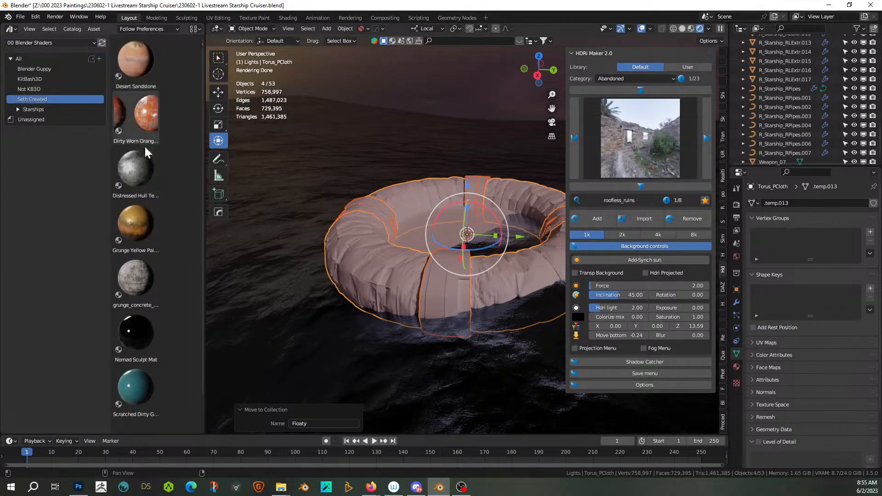
{"action": "left_click", "coordinate": [445, 279]}
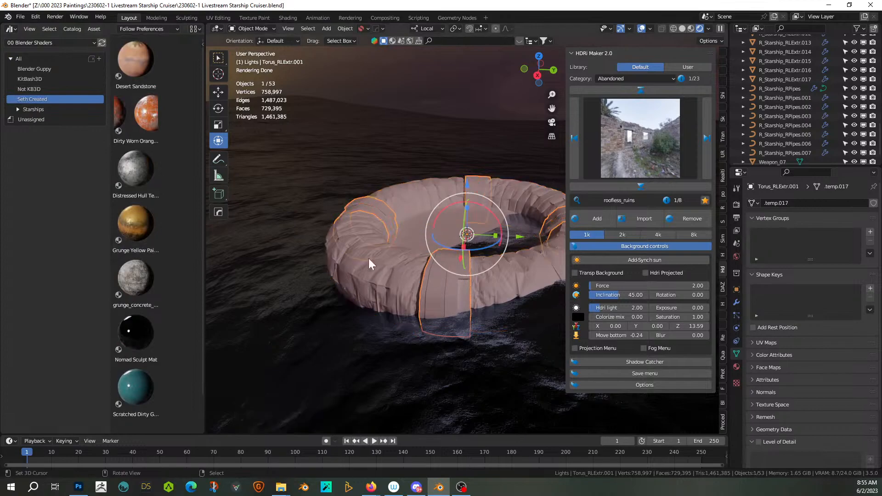
{"action": "mouse_move", "coordinate": [144, 224]}
{"action": "left_mouse_down"}
{"action": "mouse_move", "coordinate": [424, 247]}
{"action": "mouse_move", "coordinate": [438, 269]}
{"action": "left_mouse_up"}
{"action": "middle_click_drag", "start_coordinate": [492, 228], "coordinate": [415, 249]}
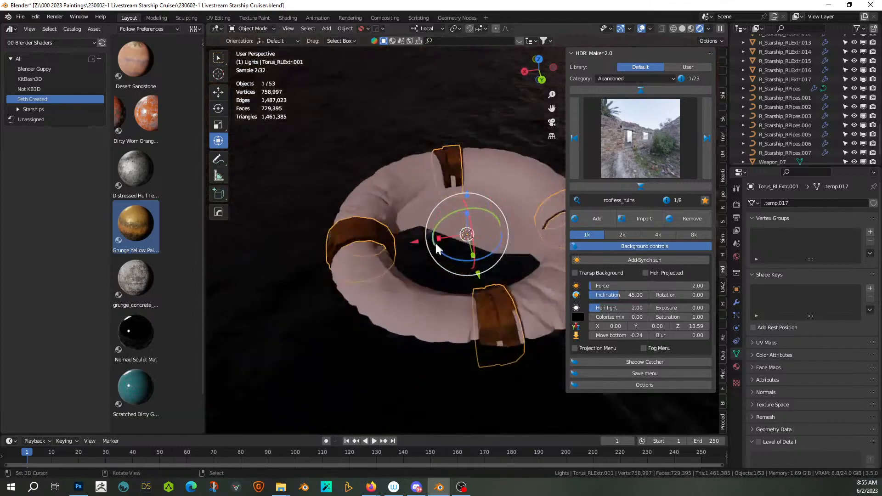
- Join the remaining extruded panel objects, Torus_RLExtr and Torus_RLExtr.002, with the yellow metal bands into one object
{"action": "key", "text": "KP_Decimal"}
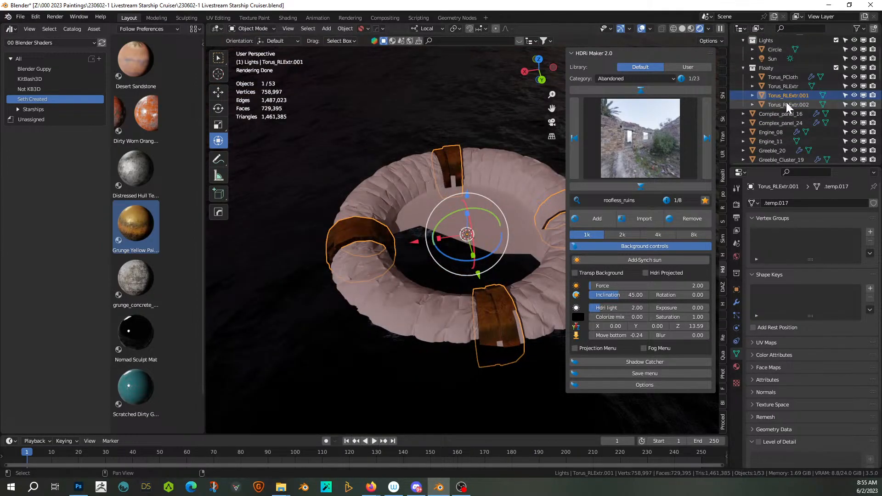
{"action": "left_click", "coordinate": [781, 86], "text": "shift"}
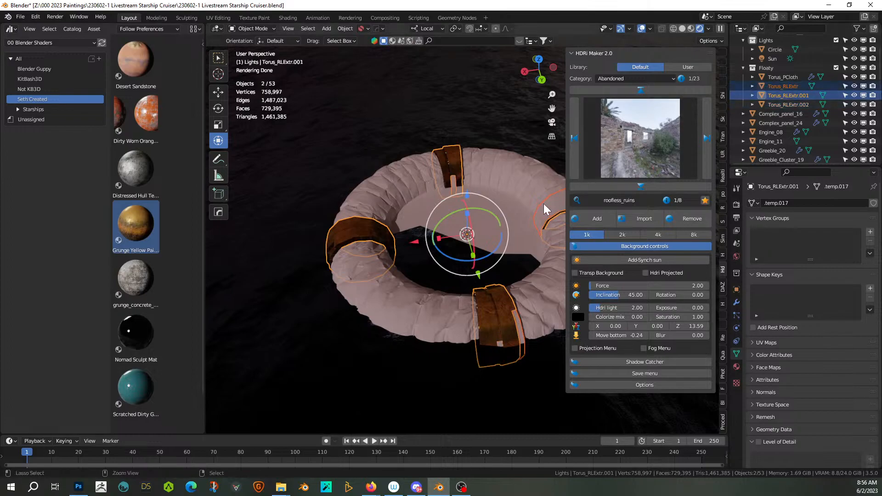
{"action": "key", "text": "ctrl+j"}
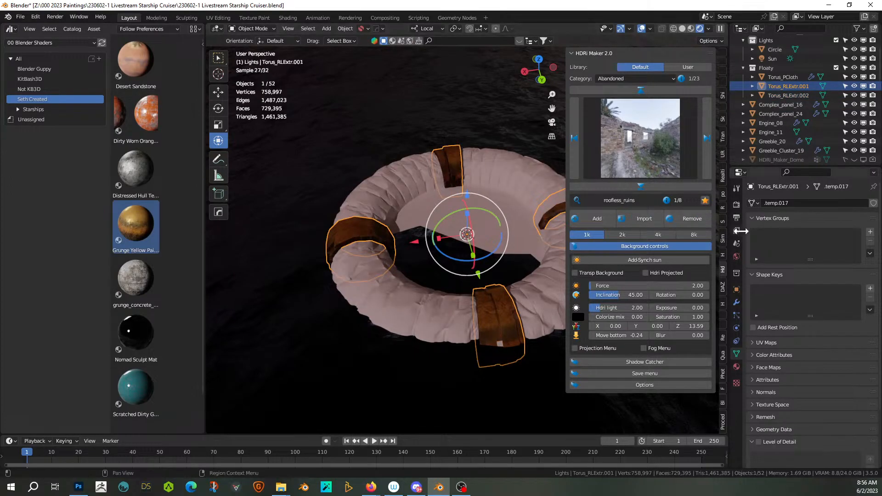
{"action": "left_click", "coordinate": [735, 366]}
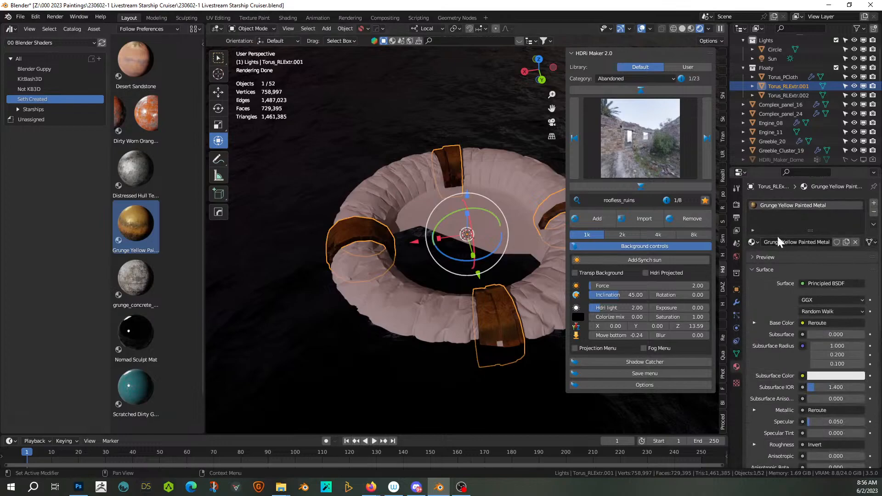
{"action": "middle_click_drag", "start_coordinate": [437, 226], "coordinate": [387, 221]}
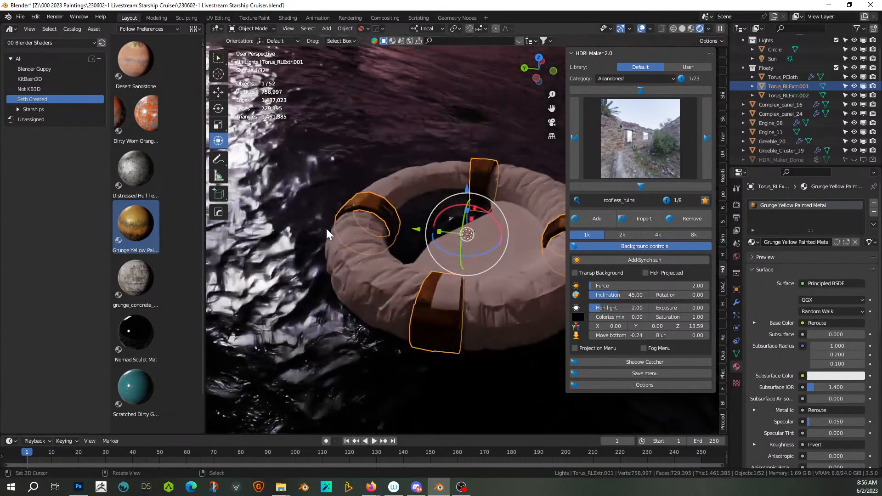
{"action": "left_click", "coordinate": [448, 286]}
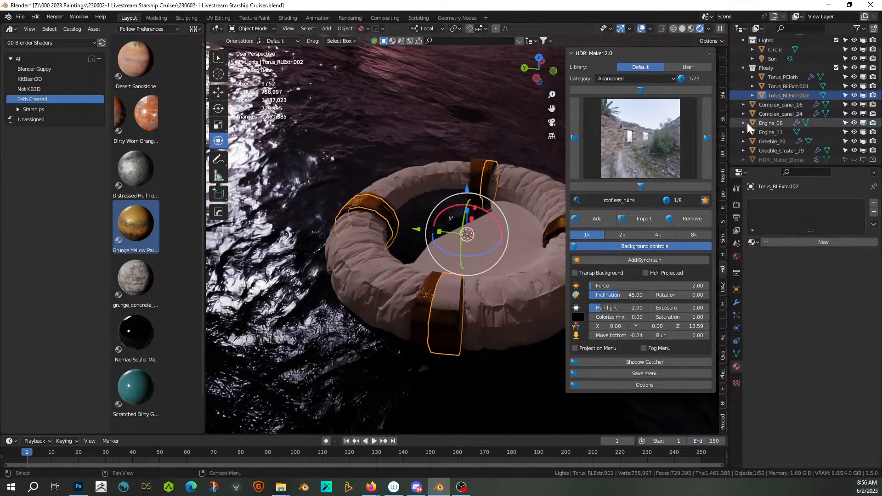
{"action": "left_click", "coordinate": [777, 87], "text": "ctrl"}
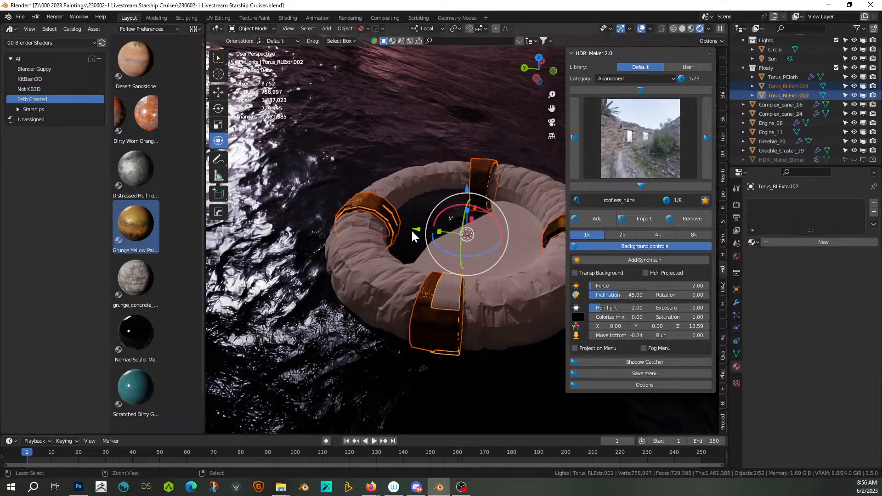
{"action": "key", "text": "ctrl+j"}
- Move the raft's circular floor into the Floaty collection
{"action": "middle_click_drag", "start_coordinate": [415, 230], "coordinate": [442, 238]}
{"action": "left_click", "coordinate": [459, 216]}
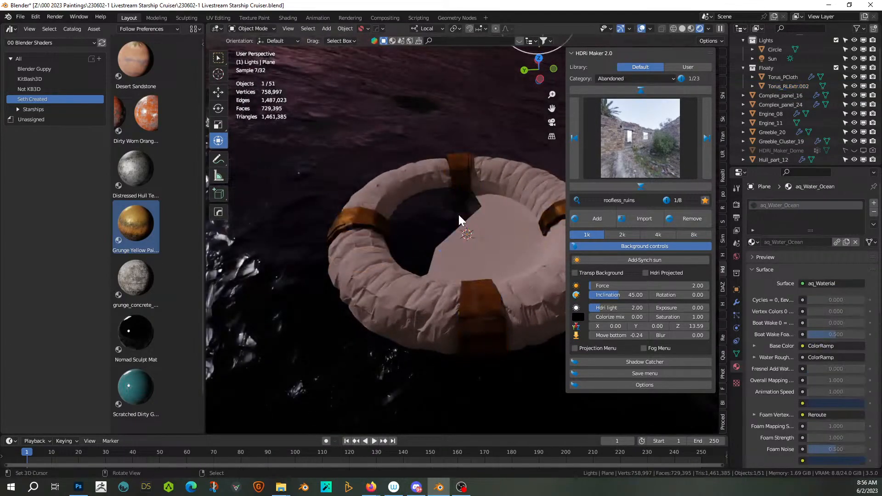
{"action": "key", "text": "Tab"}
{"action": "key", "text": "Tab"}
{"action": "left_click", "coordinate": [494, 227]}
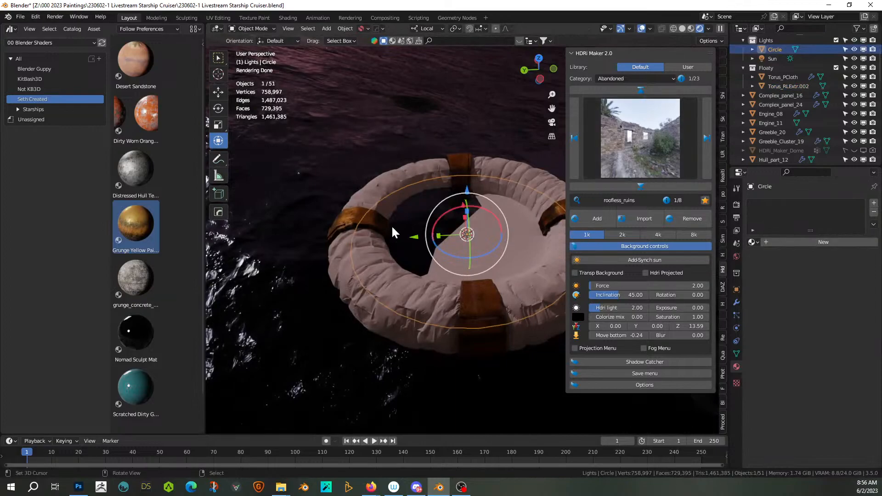
{"action": "key", "text": "m"}
{"action": "left_click", "coordinate": [360, 277]}
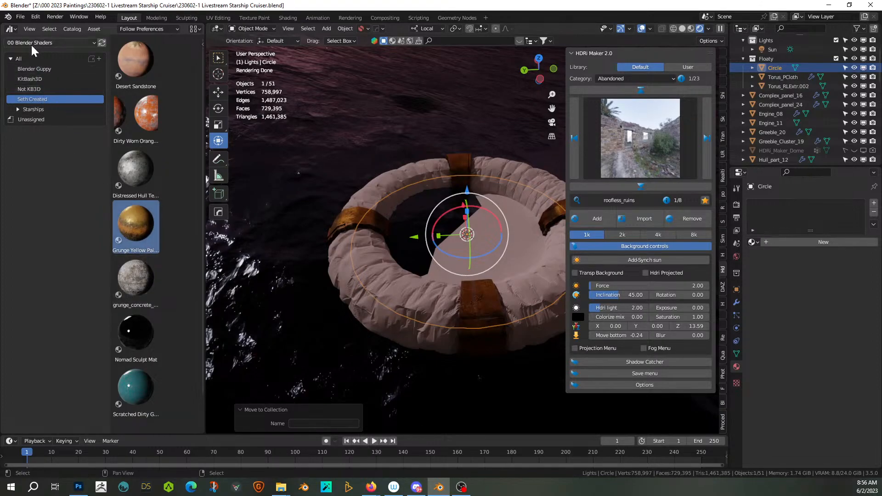
- From the Blender Guppy catalog, apply grunge_metal to the raft's floor and grunge_cloth to its wrinkled cloth ring
{"action": "left_click", "coordinate": [44, 68]}
{"action": "left_click_drag", "start_coordinate": [141, 167], "coordinate": [481, 228]}
{"action": "middle_click_drag", "start_coordinate": [481, 228], "coordinate": [524, 234]}
{"action": "left_click", "coordinate": [462, 270]}
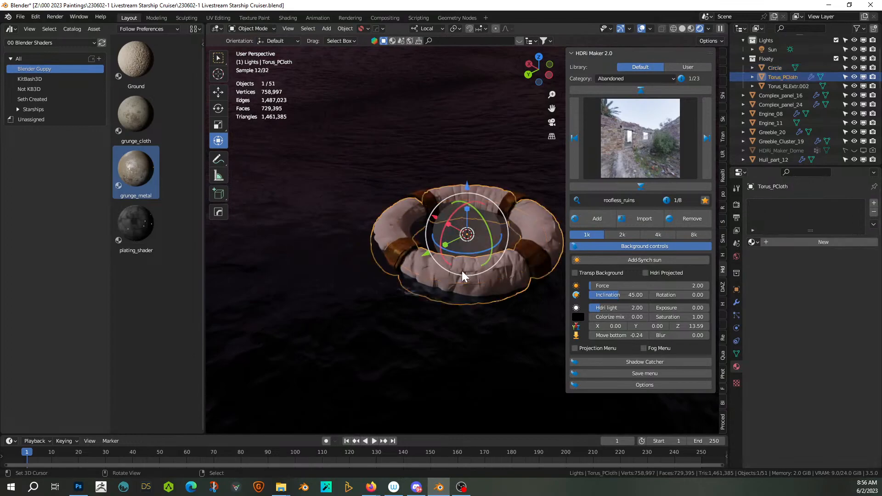
{"action": "left_click_drag", "start_coordinate": [133, 122], "coordinate": [385, 216]}
{"action": "middle_click_drag", "start_coordinate": [410, 236], "coordinate": [533, 220]}
- Return to the camera view and join the raft's bands, cloth ring and floor into one object
{"action": "key", "text": "KP_0"}
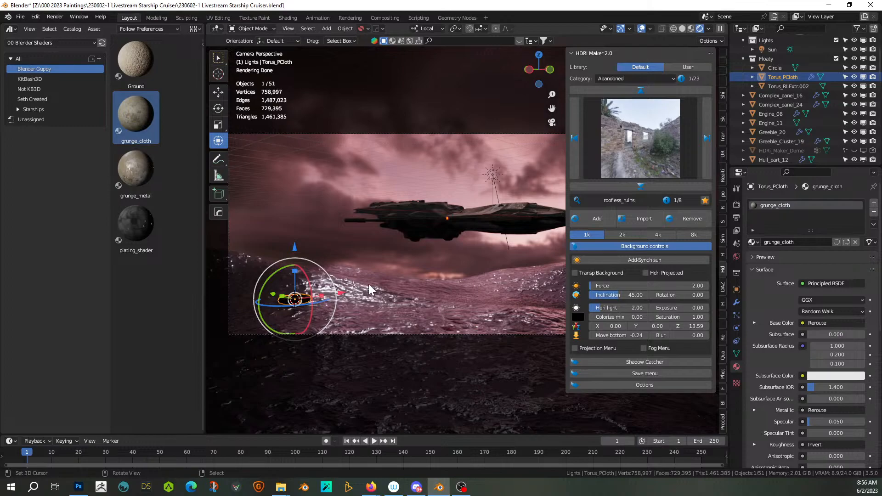
{"action": "left_click", "coordinate": [785, 87]}
{"action": "left_click", "coordinate": [787, 67], "text": "shift"}
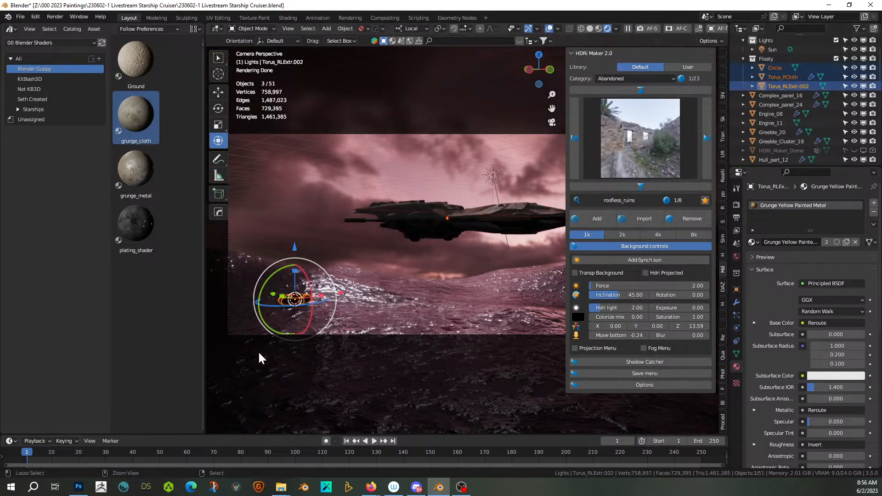
{"action": "key", "text": "ctrl+j"}
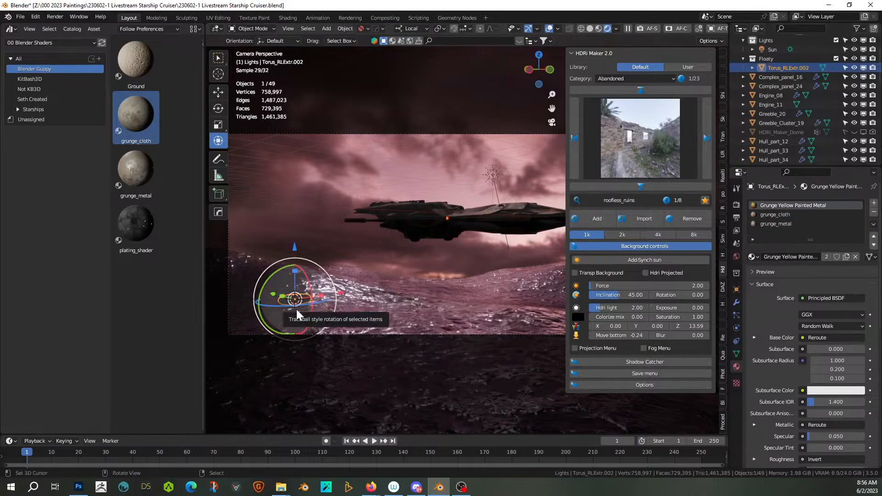
- Move the raft about 6.15 m in the negative direction along its local Y axis, across the ocean foreground
{"action": "key", "text": "g"}
{"action": "key", "text": "y"}
{"action": "key", "text": "y"}
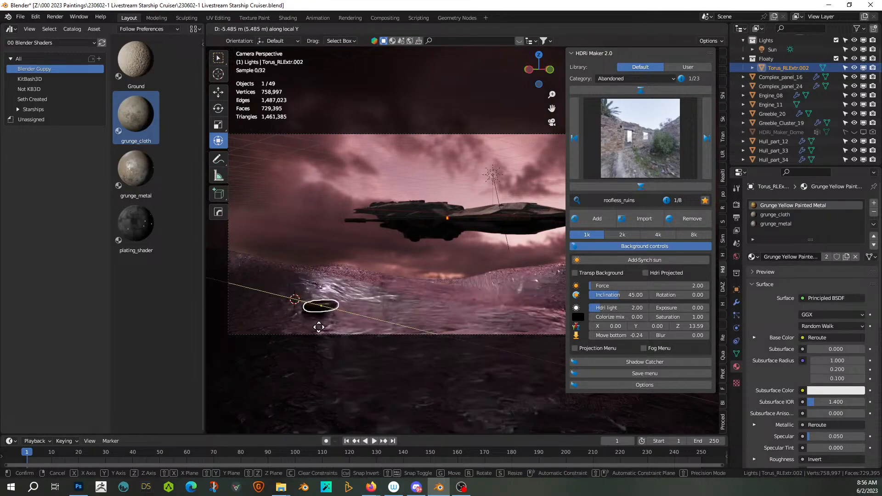
{"action": "left_click", "coordinate": [321, 330]}
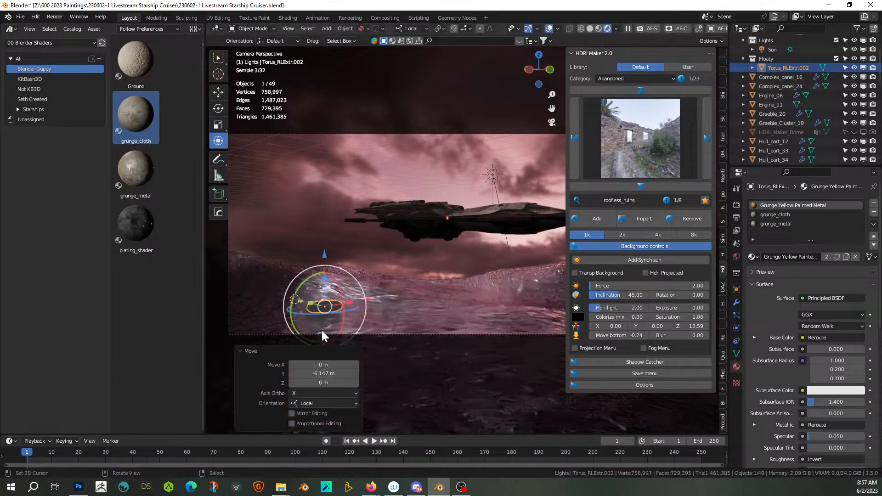
- Show the viewport in solid shading and lower the raft about 0.59 m along its local Z axis into the water
{"action": "key", "text": "KP_Decimal"}
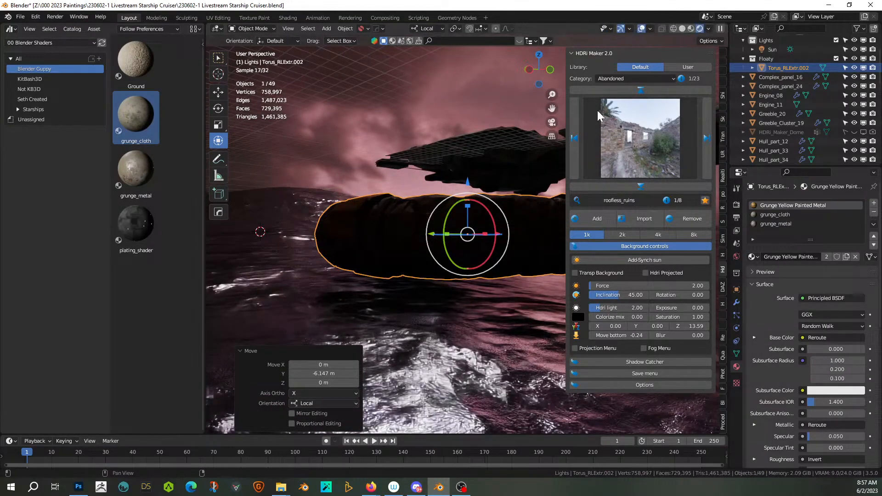
{"action": "left_click", "coordinate": [682, 29]}
{"action": "mouse_move", "coordinate": [514, 186]}
{"action": "middle_mouse_down"}
{"action": "mouse_move", "coordinate": [426, 243]}
{"action": "mouse_move", "coordinate": [324, 231]}
{"action": "middle_mouse_up"}
{"action": "middle_click_drag", "start_coordinate": [385, 246], "coordinate": [421, 258]}
{"action": "key", "text": "g"}
{"action": "key", "text": "z"}
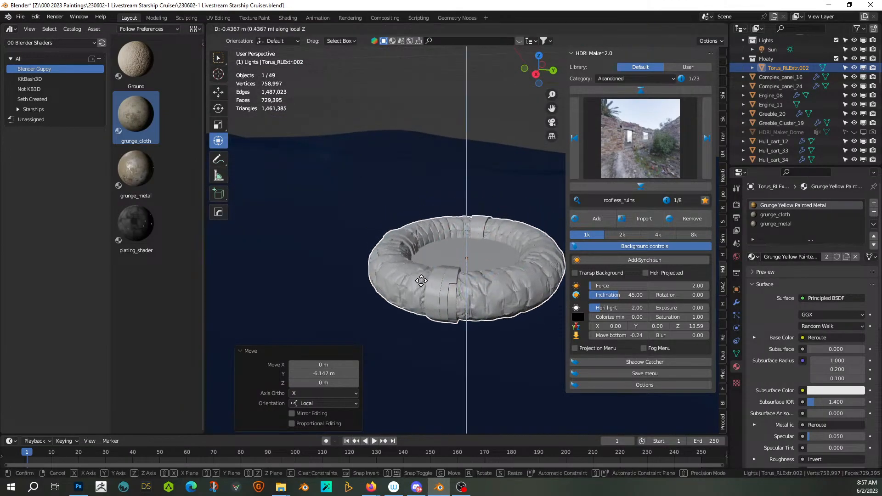
{"action": "left_click", "coordinate": [420, 285]}
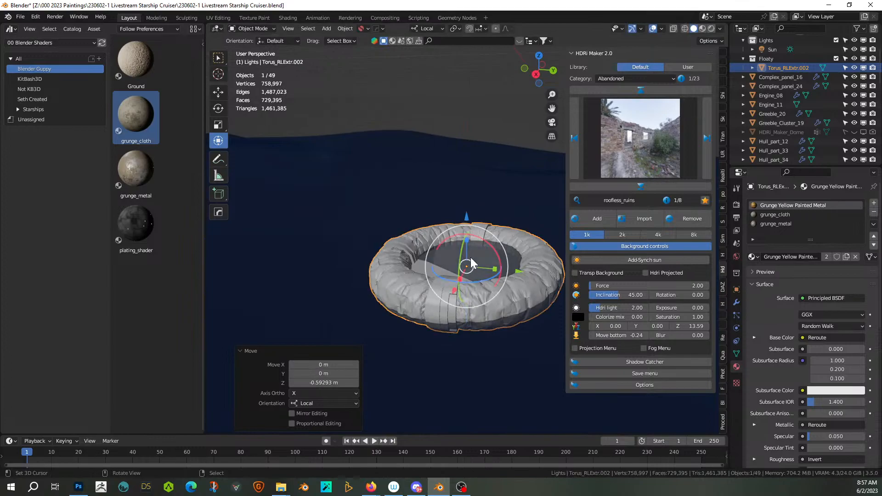
- From a side view, tilt the raft about -4.88° to follow the wave and raise it about 0.046 m along its local Z axis
{"action": "middle_click_drag", "start_coordinate": [498, 247], "coordinate": [479, 224]}
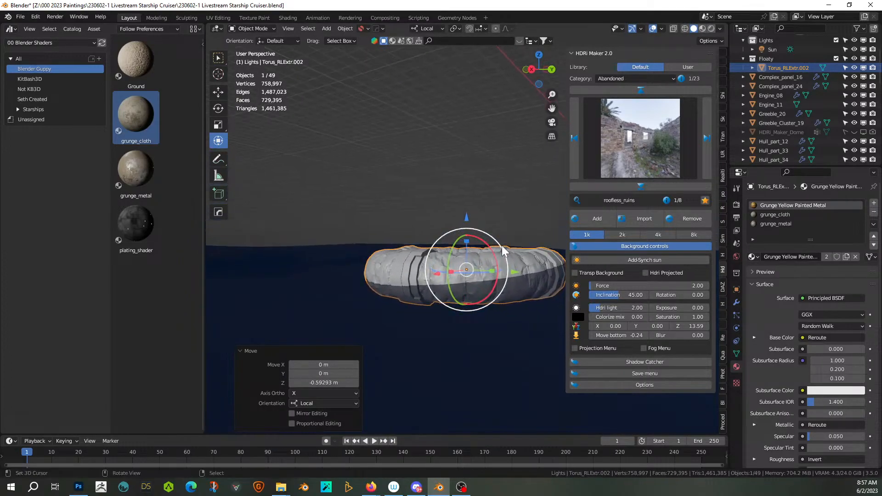
{"action": "key", "text": "r"}
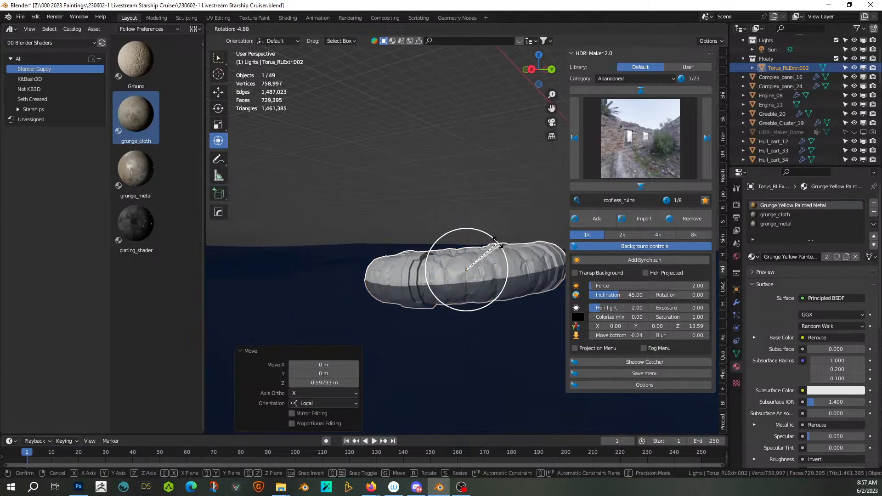
{"action": "left_click", "coordinate": [494, 248]}
{"action": "key", "text": "g"}
{"action": "key", "text": "z"}
{"action": "key", "text": "z"}
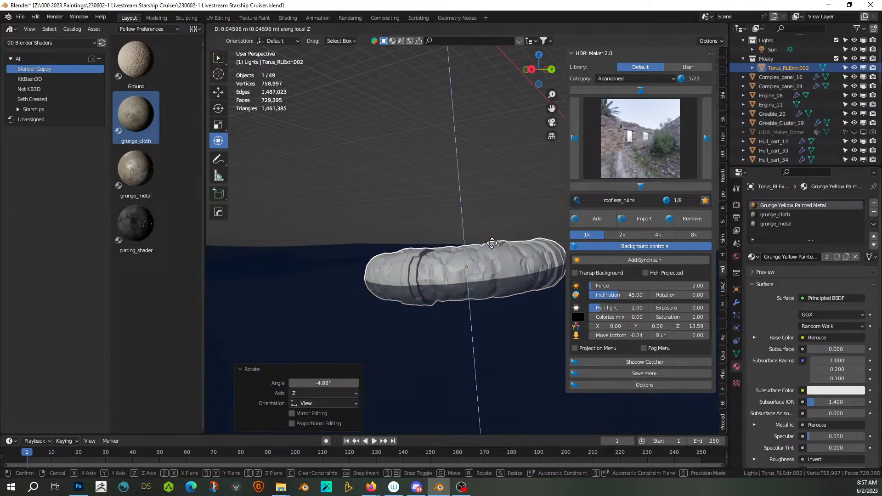
{"action": "left_click", "coordinate": [492, 243]}
- From another angle, rotate the raft about 2.55° around the view axis to match the water's slope
{"action": "middle_click_drag", "start_coordinate": [494, 246], "coordinate": [561, 242]}
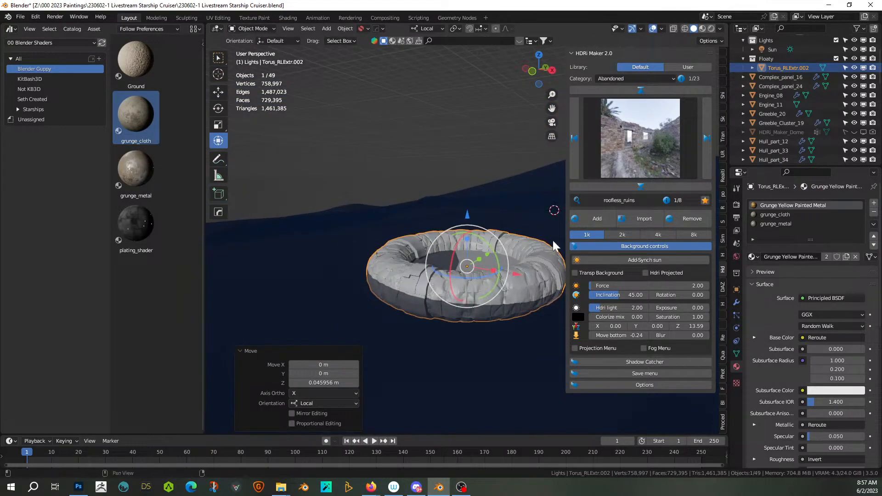
{"action": "left_click_drag", "start_coordinate": [470, 223], "coordinate": [472, 224]}
{"action": "mouse_move", "coordinate": [471, 224]}
{"action": "middle_mouse_down"}
{"action": "mouse_move", "coordinate": [442, 260]}
{"action": "mouse_move", "coordinate": [470, 238]}
{"action": "middle_mouse_up"}
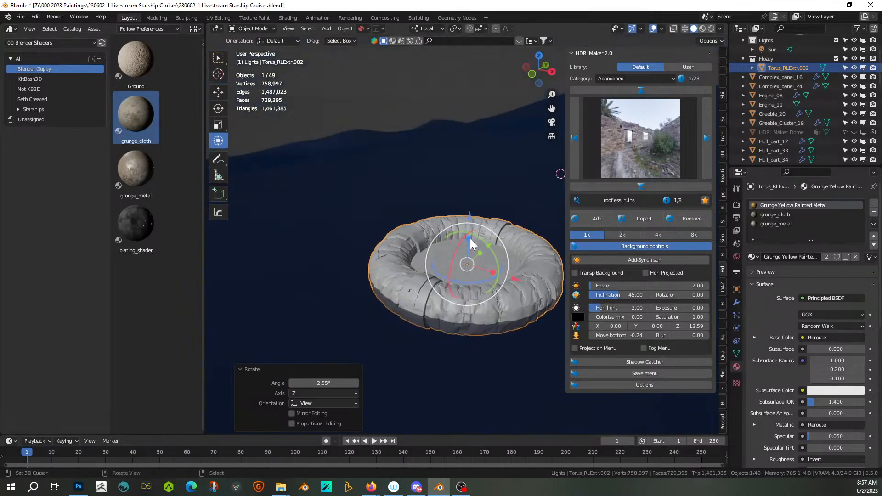
- Return to the camera view, save the file and preview the scene in rendered shading with nothing selected
{"action": "key", "text": "KP_0"}
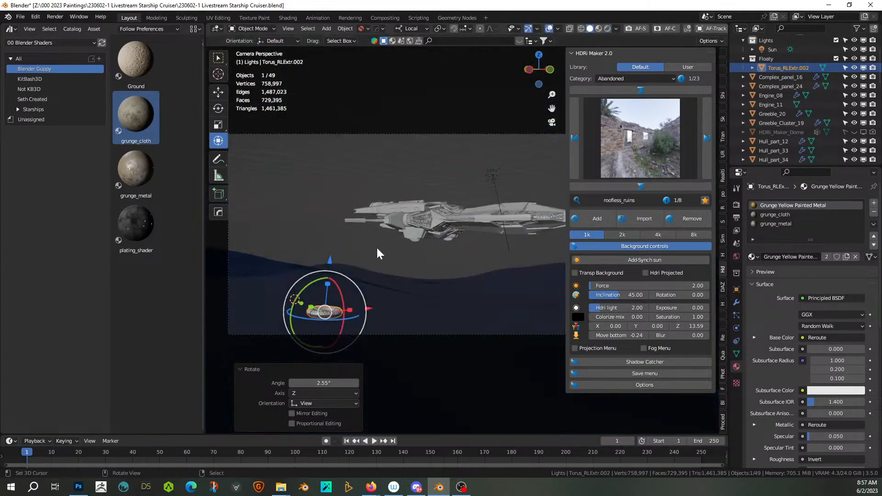
{"action": "key", "text": "ctrl+s"}
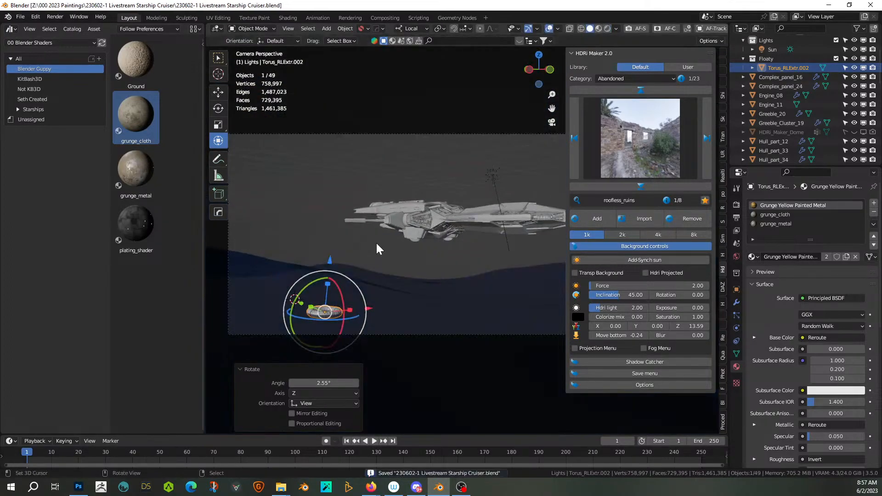
{"action": "left_click", "coordinate": [606, 28]}
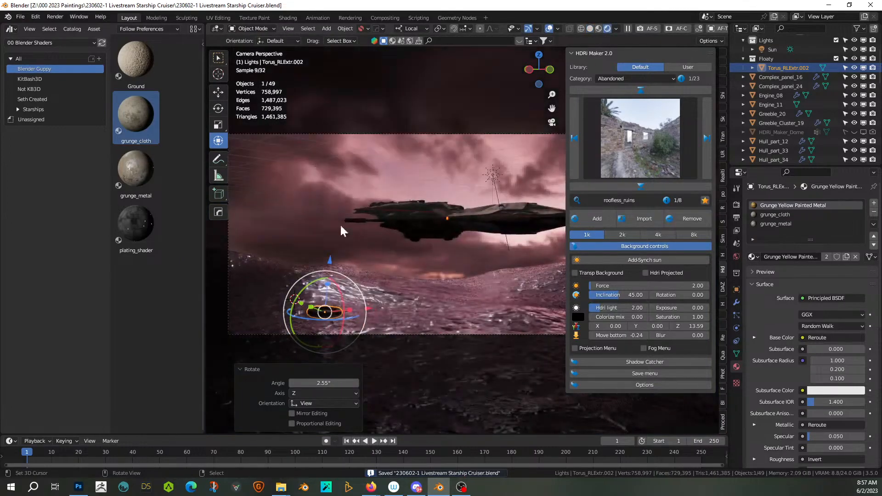
{"action": "left_click", "coordinate": [377, 91]}
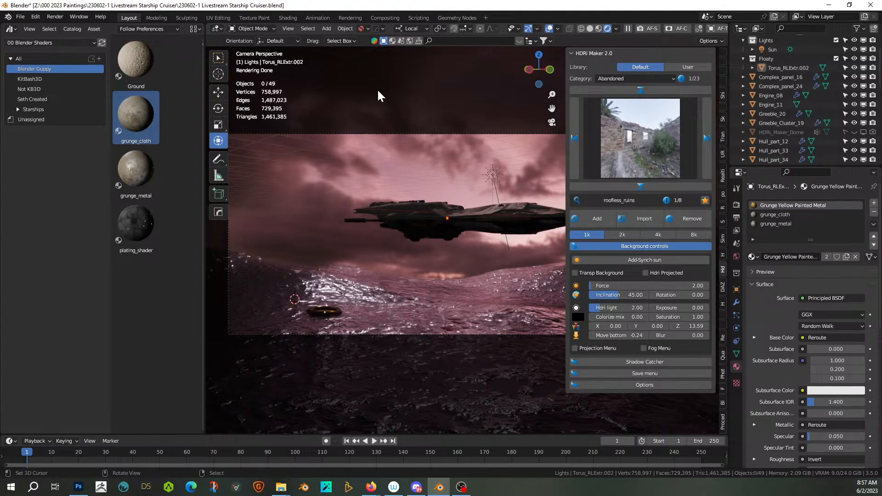
- Select the raft, snap the 3D cursor to it in solid shading and save the file
{"action": "left_click", "coordinate": [324, 313]}
{"action": "key", "text": "KP_Decimal"}
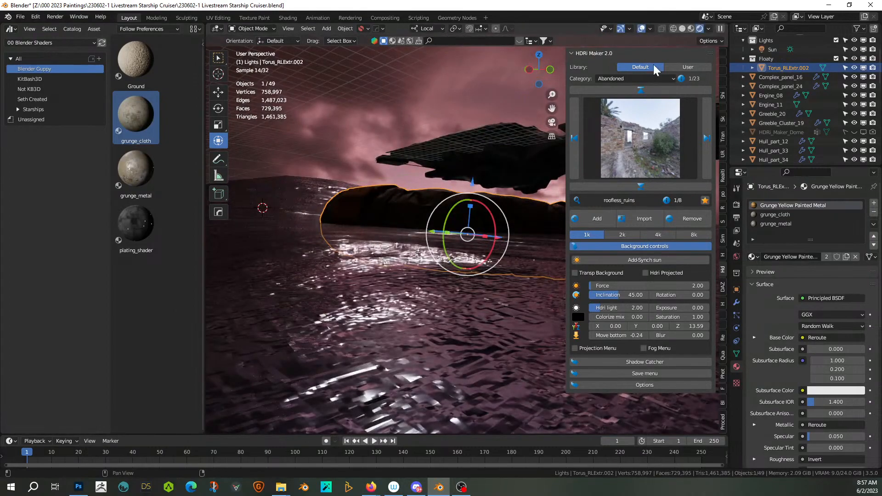
{"action": "left_click", "coordinate": [683, 28]}
{"action": "middle_click_drag", "start_coordinate": [477, 191], "coordinate": [461, 222]}
{"action": "key", "text": "shift+s"}
{"action": "left_click", "coordinate": [462, 243]}
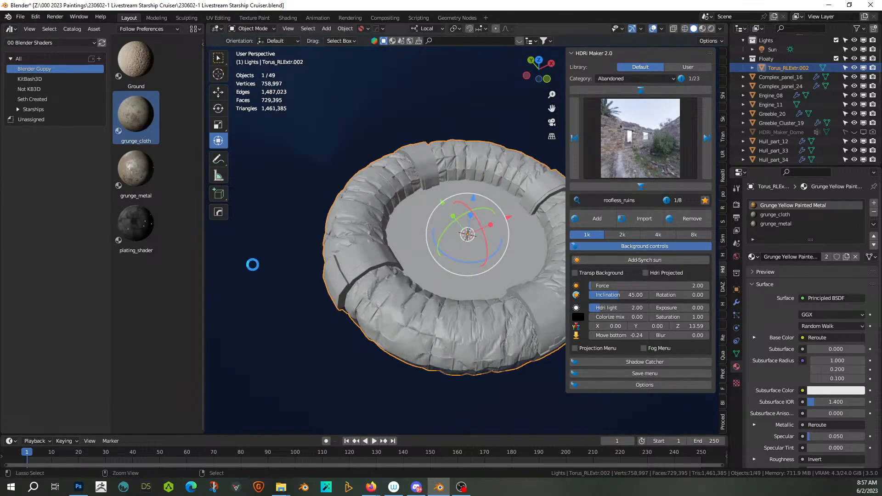
{"action": "key", "text": "ctrl+s"}
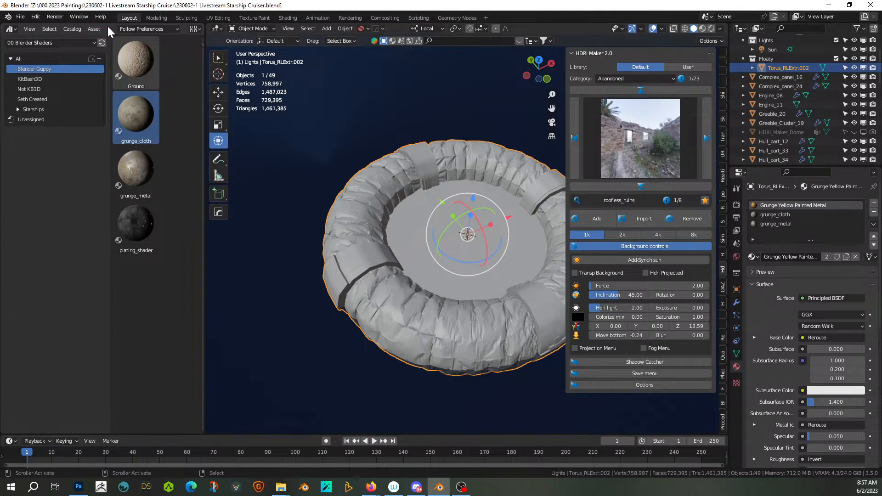
- Open the Big Medium Small asset library at the ModelshopGreebles character catalog POSED_2K
{"action": "left_click", "coordinate": [43, 41]}
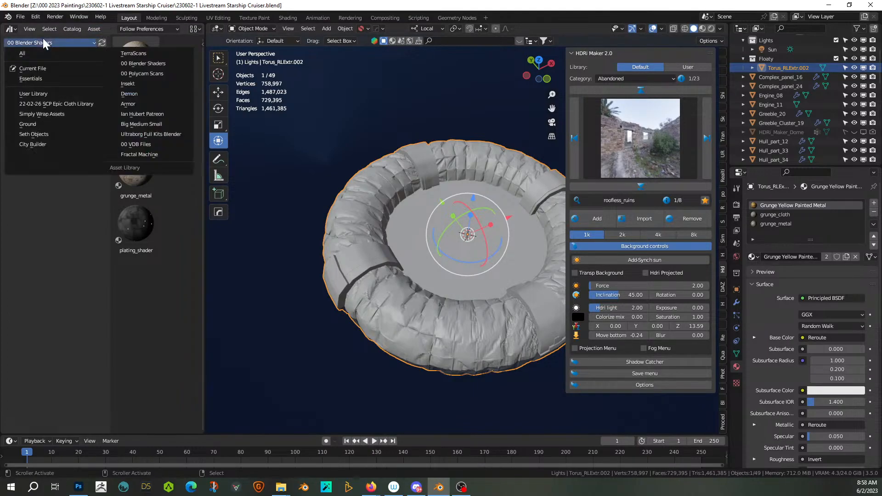
{"action": "left_click", "coordinate": [163, 127]}
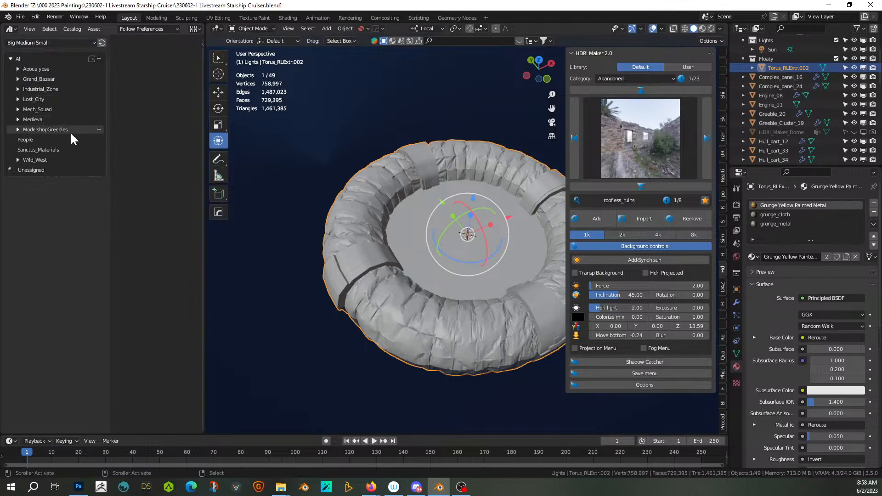
{"action": "left_click", "coordinate": [18, 130]}
{"action": "left_click", "coordinate": [25, 139]}
{"action": "left_click", "coordinate": [33, 149]}
{"action": "left_click", "coordinate": [69, 161]}
- Place the posed character 23_Sit5_2K at the centre of the raft's floor
{"action": "scroll", "coordinate": [171, 198], "scroll_direction": "down", "scroll_amount": 5}
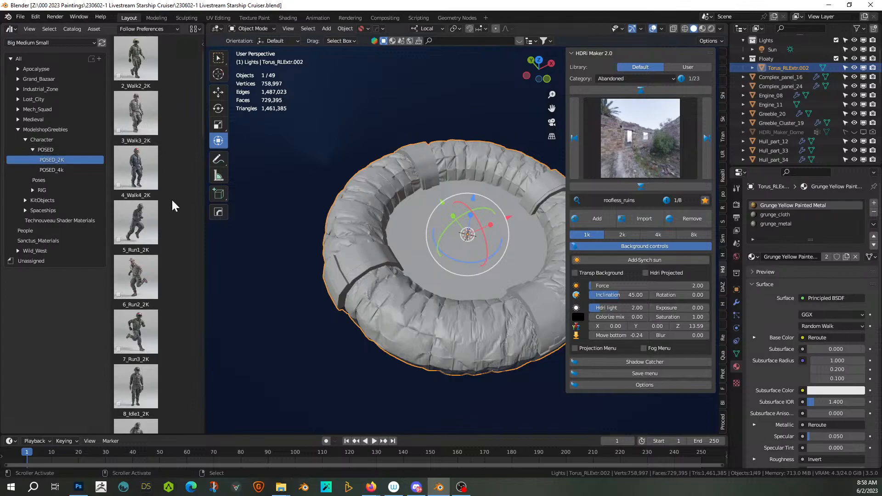
{"action": "scroll", "coordinate": [172, 199], "scroll_direction": "down", "scroll_amount": 10}
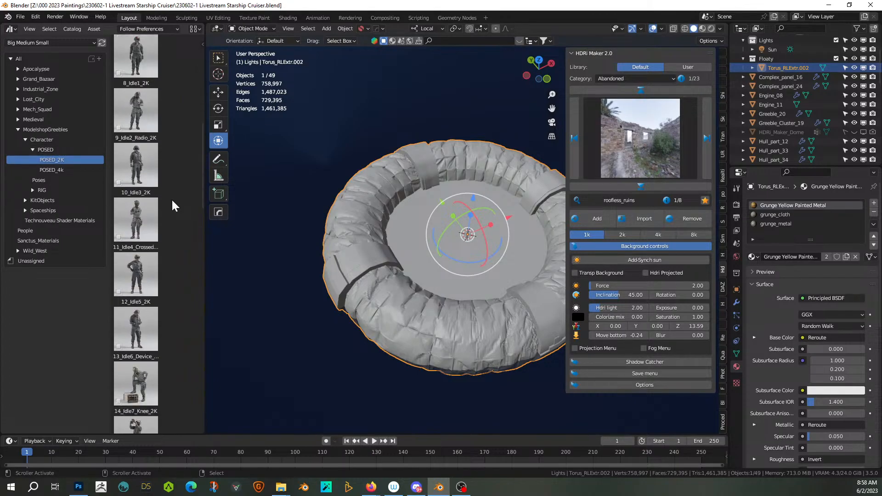
{"action": "scroll", "coordinate": [172, 202], "scroll_direction": "down", "scroll_amount": 10}
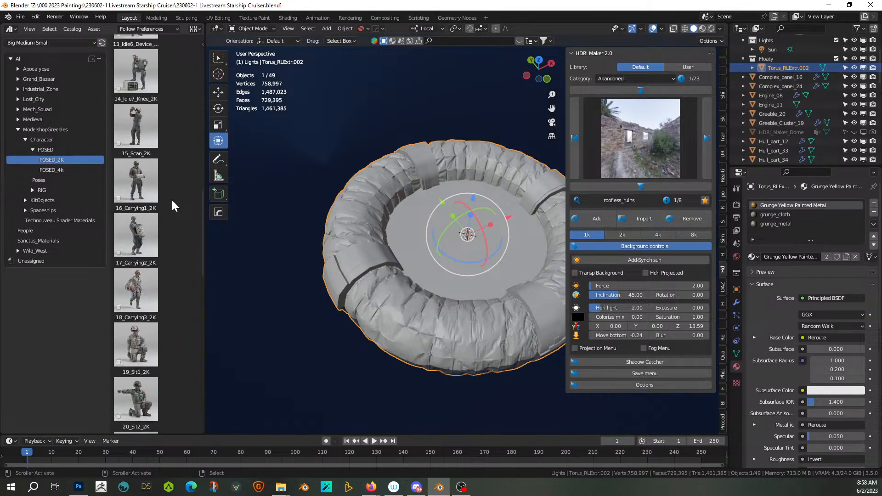
{"action": "scroll", "coordinate": [172, 205], "scroll_direction": "down", "scroll_amount": 3}
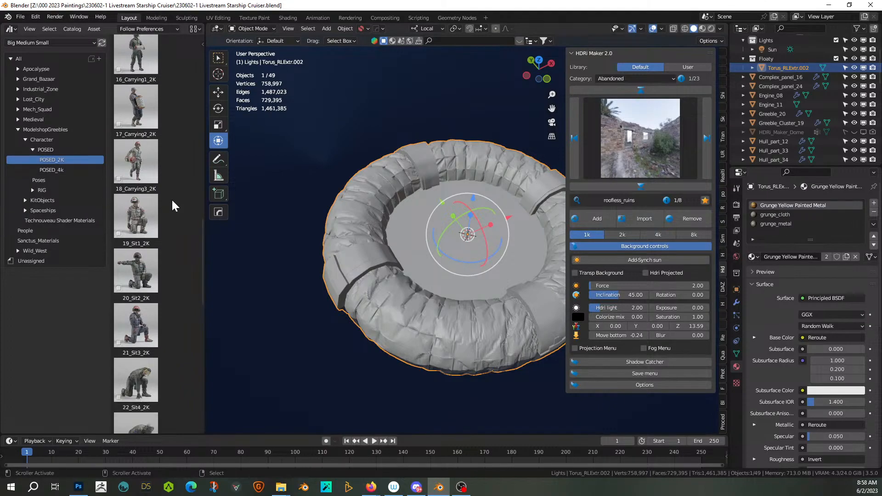
{"action": "scroll", "coordinate": [172, 206], "scroll_direction": "down", "scroll_amount": 3}
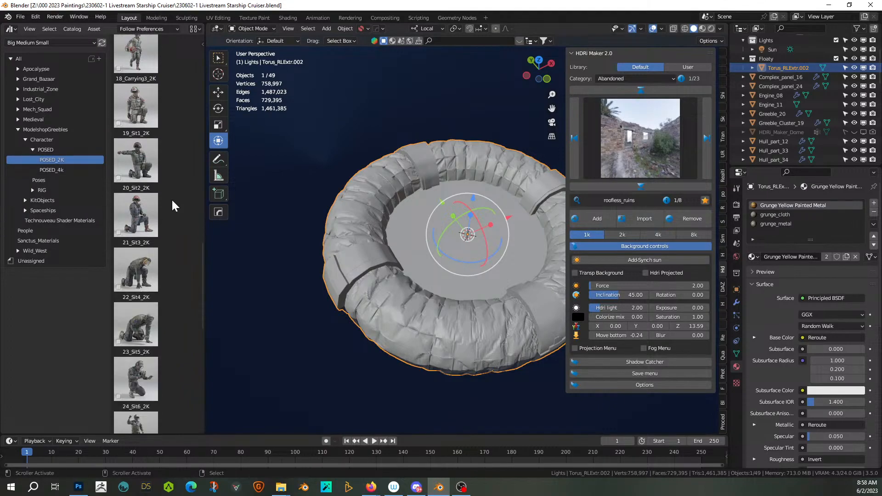
{"action": "scroll", "coordinate": [172, 205], "scroll_direction": "down", "scroll_amount": 1}
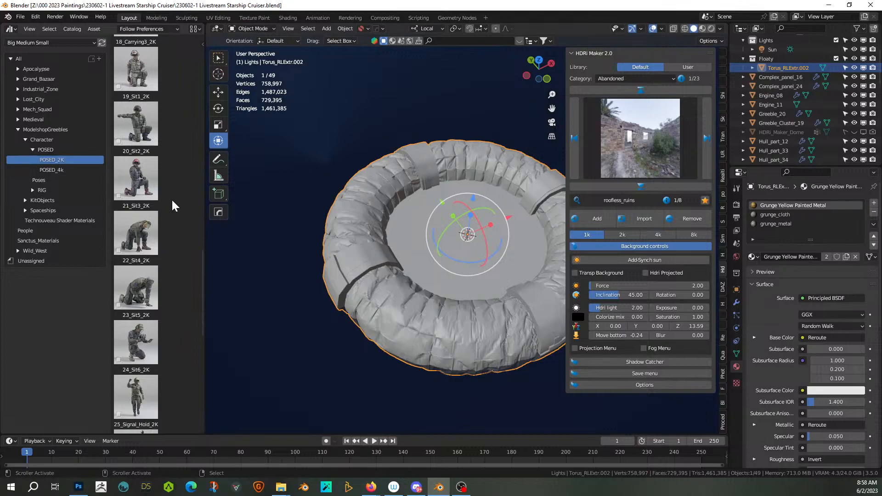
{"action": "scroll", "coordinate": [172, 201], "scroll_direction": "down", "scroll_amount": 1}
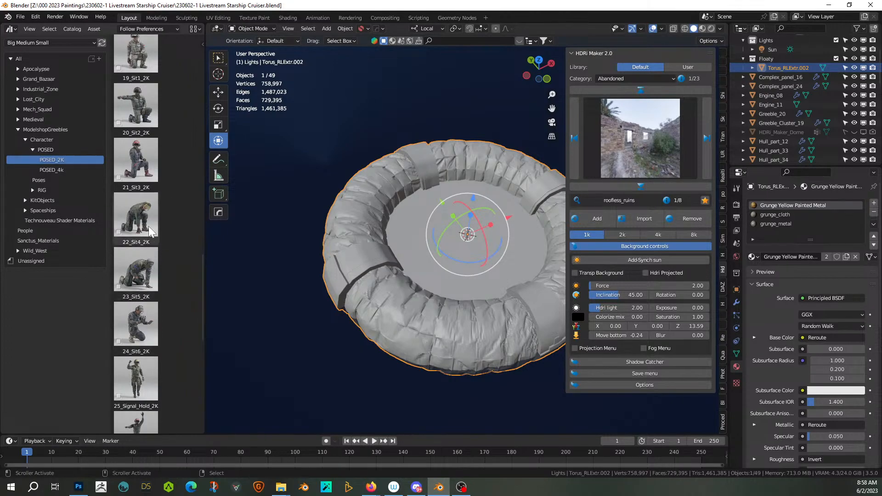
{"action": "left_click_drag", "start_coordinate": [148, 270], "coordinate": [470, 241]}
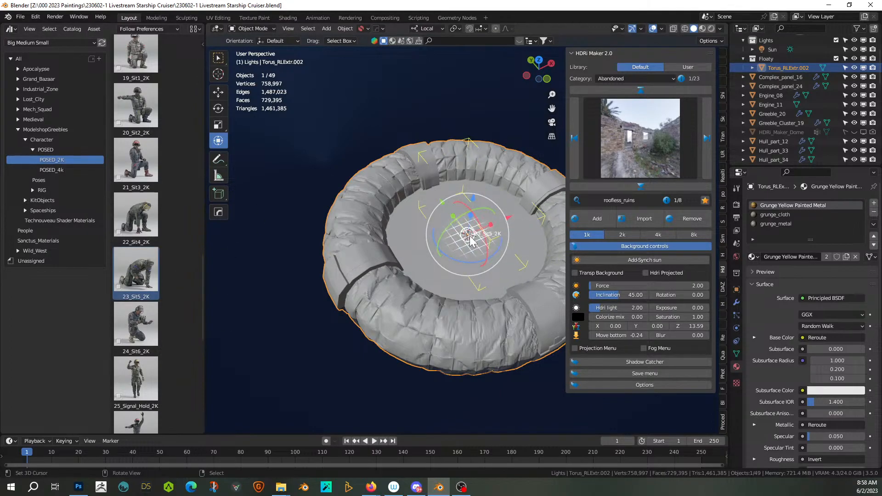
{"action": "left_click_drag", "start_coordinate": [470, 239], "coordinate": [471, 240]}
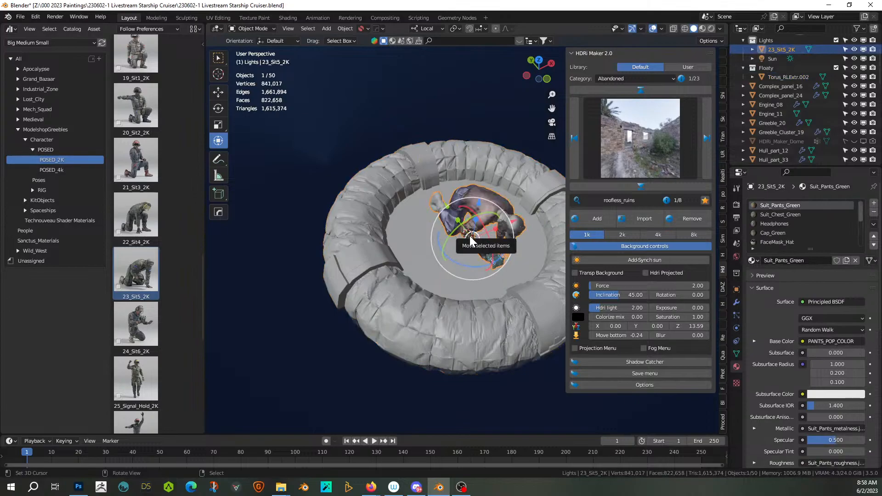
- Check the crouching figure from the camera view and add the posed character 33_Signal_Launch2_2K beside it on the raft's floor
{"action": "key", "text": "KP_0"}
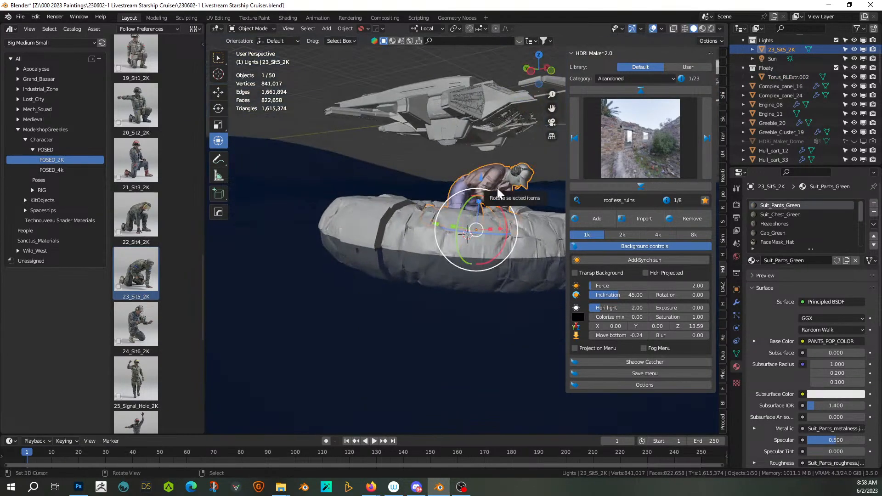
{"action": "scroll", "coordinate": [499, 194], "scroll_direction": "up", "scroll_amount": 2}
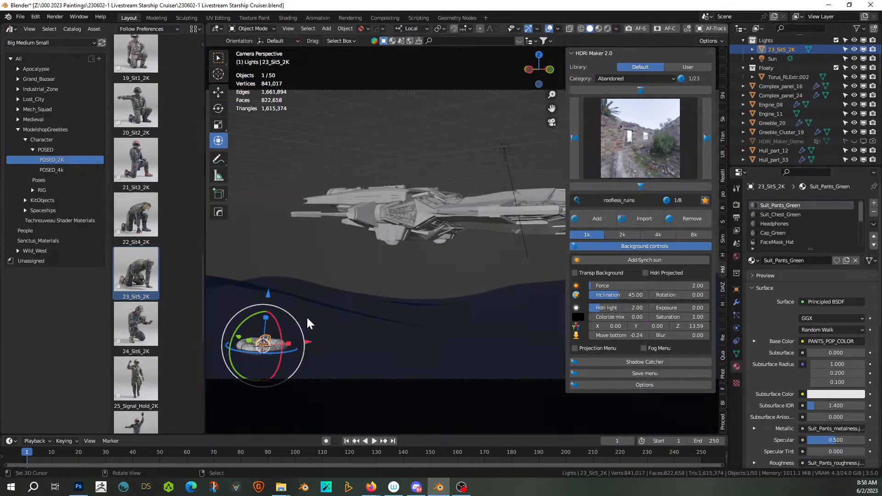
{"action": "scroll", "coordinate": [165, 336], "scroll_direction": "down", "scroll_amount": 8}
{"action": "scroll", "coordinate": [166, 338], "scroll_direction": "down", "scroll_amount": 10}
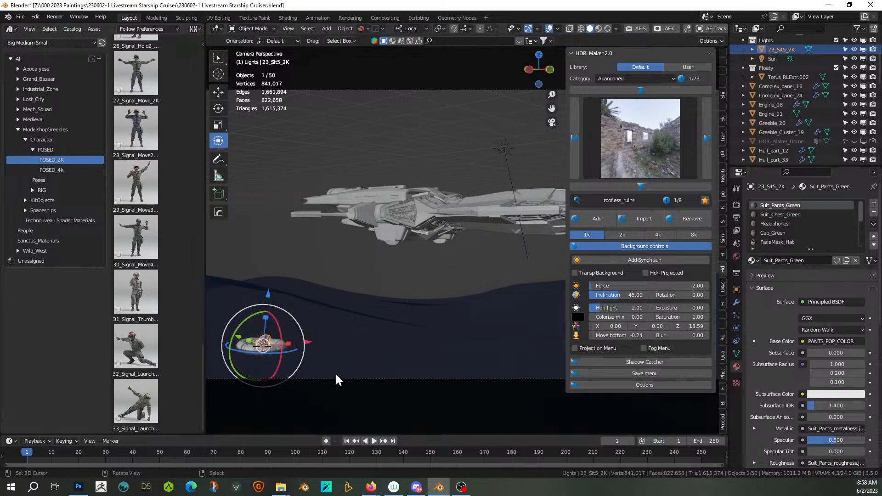
{"action": "key", "text": "KP_Decimal"}
{"action": "middle_click_drag", "start_coordinate": [334, 344], "coordinate": [337, 391]}
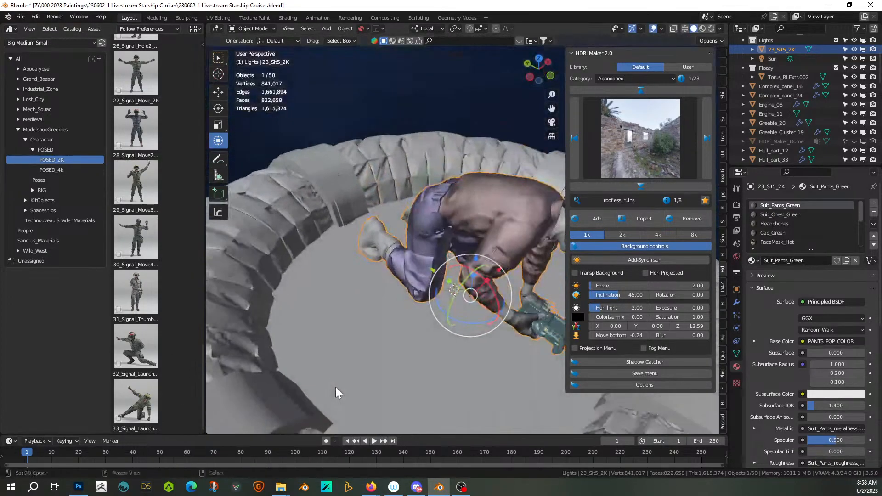
{"action": "scroll", "coordinate": [337, 390], "scroll_direction": "down", "scroll_amount": 3}
{"action": "middle_click_drag", "start_coordinate": [408, 340], "coordinate": [385, 382]}
{"action": "left_click_drag", "start_coordinate": [136, 400], "coordinate": [411, 269]}
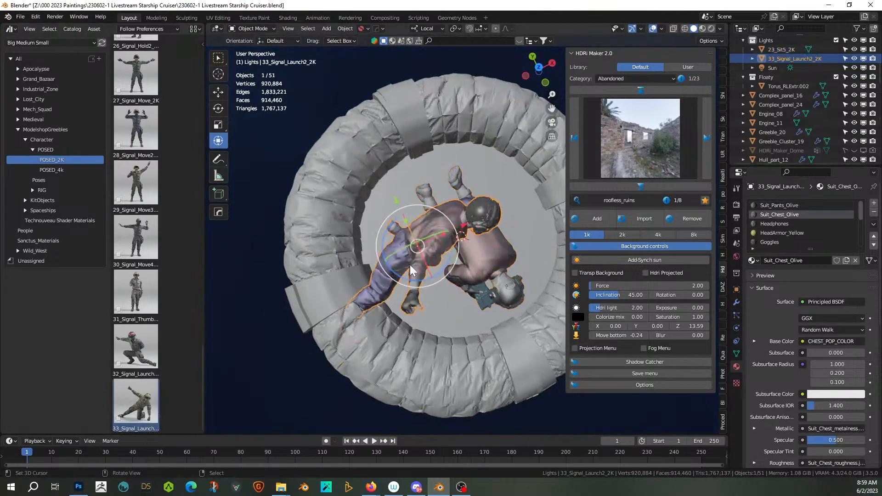
- Move the 33_Signal_Launch2_2K figure about 0.64 m along local X and, in top view, about 0.55 m along global Y
{"action": "middle_click_drag", "start_coordinate": [414, 271], "coordinate": [431, 198]}
{"action": "left_click_drag", "start_coordinate": [488, 271], "coordinate": [551, 275]}
{"action": "middle_click_drag", "start_coordinate": [551, 275], "coordinate": [654, 340]}
{"action": "key", "text": "KP_7"}
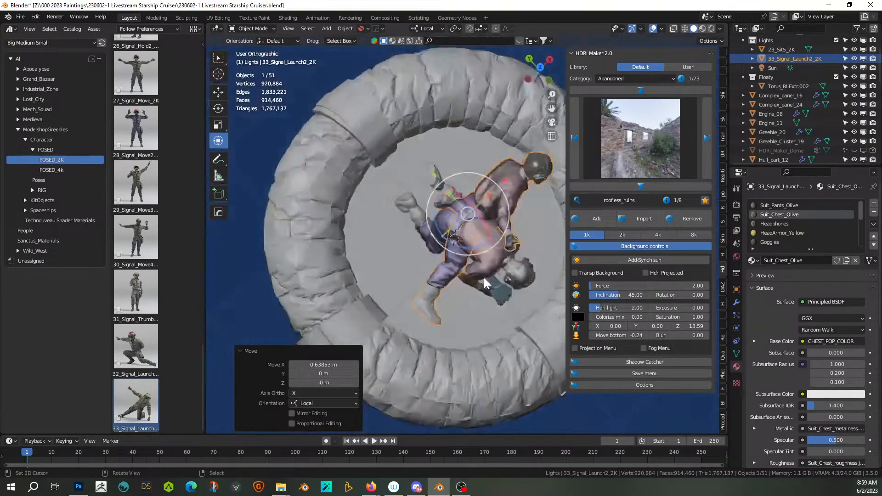
{"action": "key", "text": "g"}
{"action": "left_click", "coordinate": [504, 179]}
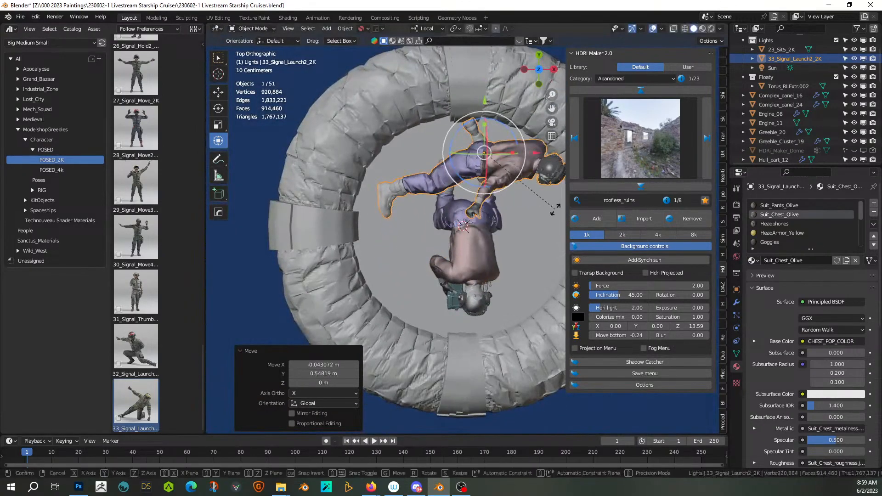
- Rotate the 33_Signal_Launch2_2K figure slightly in top view and the 23_Sit5_2K figure by about 71.8° around the view's Z axis
{"action": "key", "text": "r"}
{"action": "left_click", "coordinate": [535, 232]}
{"action": "right_click", "coordinate": [484, 276]}
{"action": "key", "text": "r"}
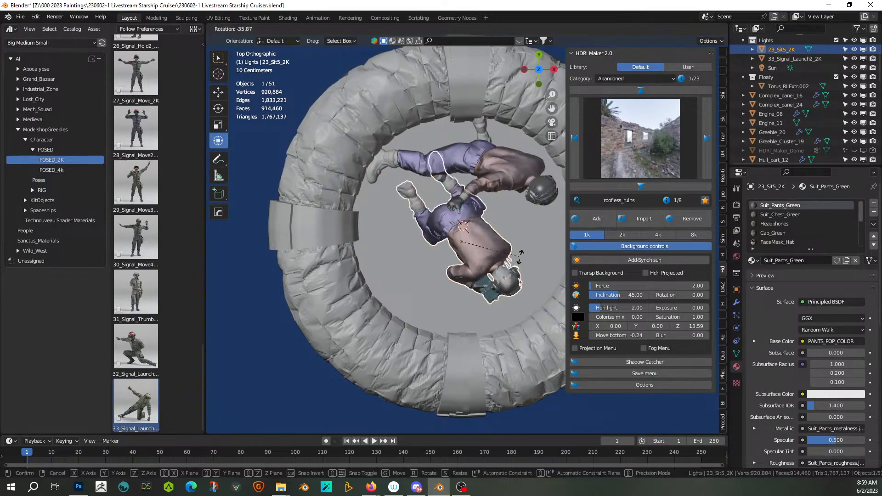
{"action": "left_click", "coordinate": [424, 291]}
- Move the 23_Sit5_2K figure about -0.22 m in X and -0.11 m in Y, and 33_Signal_Launch2_2K 0.043 m in X and -0.086 m in Y
{"action": "key", "text": "g"}
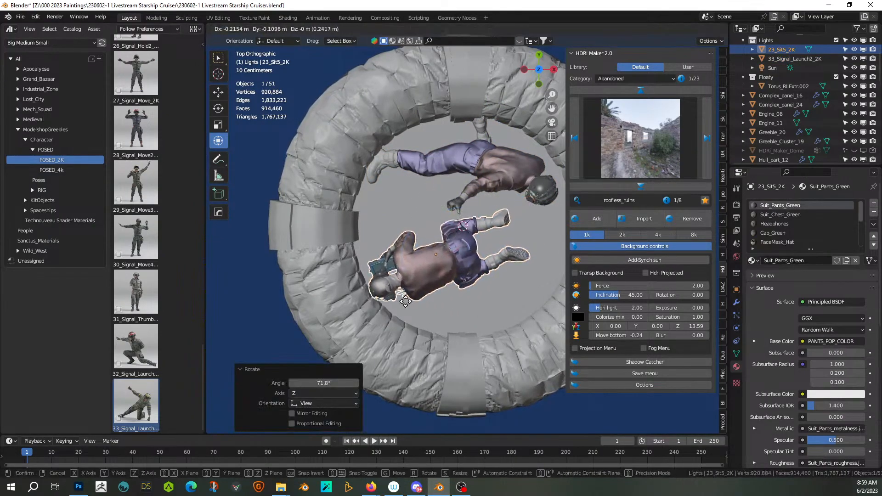
{"action": "left_click", "coordinate": [405, 301]}
{"action": "right_click", "coordinate": [477, 179]}
{"action": "key", "text": "g"}
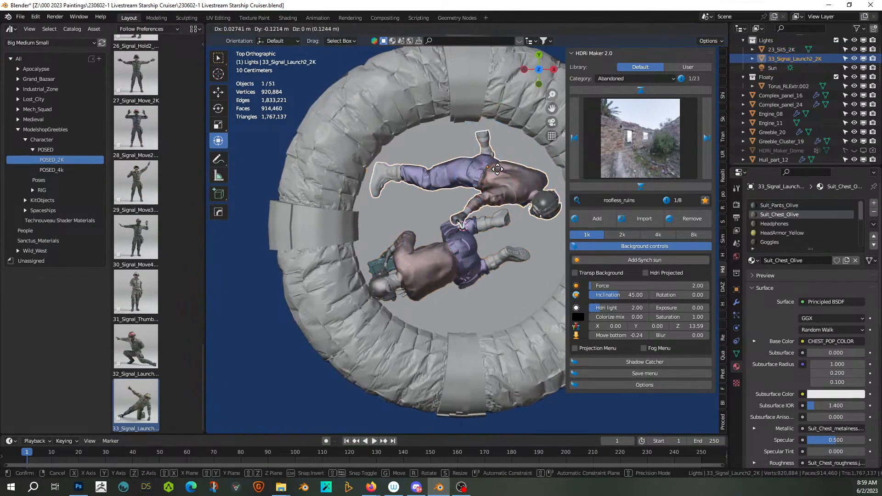
{"action": "left_click", "coordinate": [501, 169]}
- Check the two figures on the raft from the camera view and save the file
{"action": "middle_click_drag", "start_coordinate": [501, 168], "coordinate": [500, 71]}
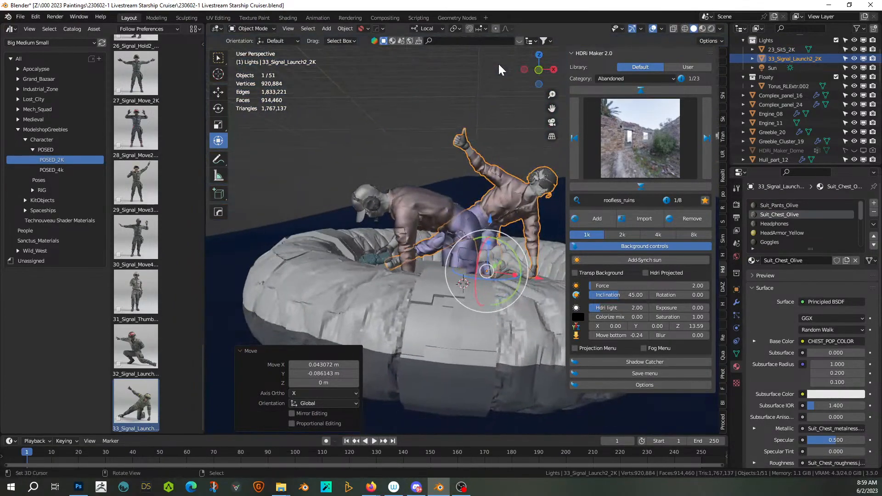
{"action": "key", "text": "KP_0"}
{"action": "scroll", "coordinate": [421, 177], "scroll_direction": "down", "scroll_amount": 1}
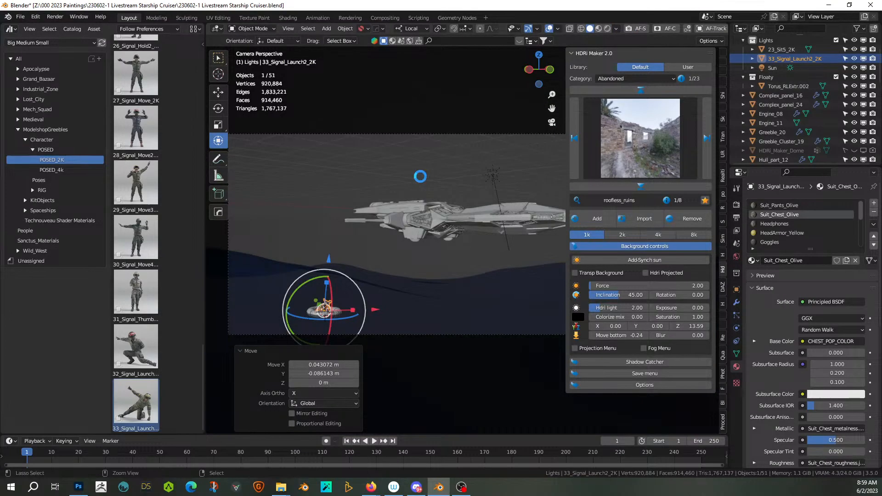
{"action": "key", "text": "ctrl+s"}
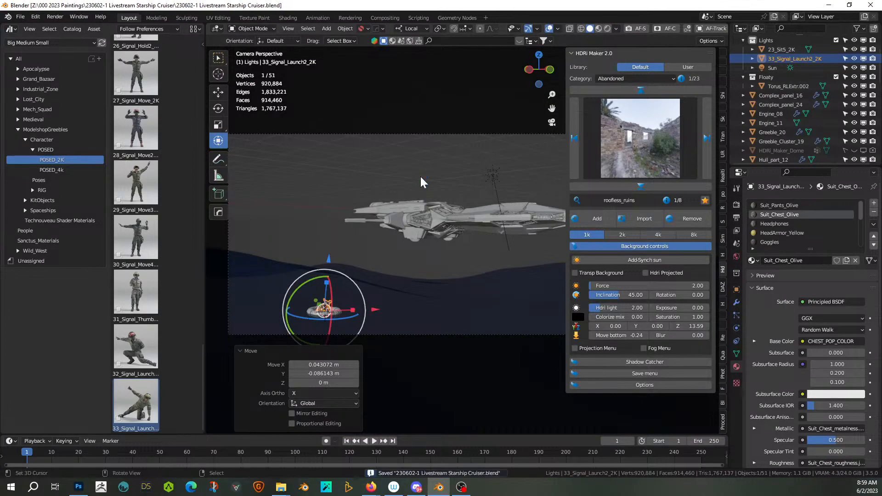
- Add a cylinder at the signalling figure's raised hand and scale it uniformly to 0.01
{"action": "middle_click_drag", "start_coordinate": [400, 235], "coordinate": [443, 182]}
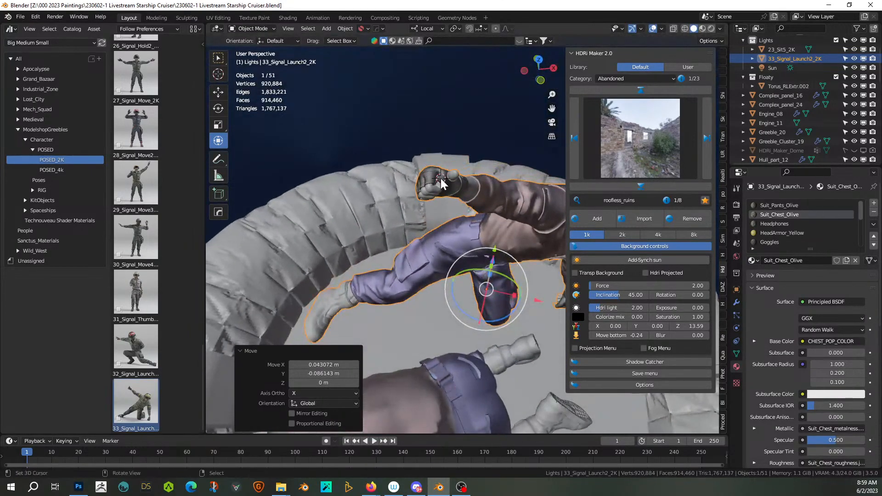
{"action": "key", "text": "shift+a"}
{"action": "mouse_move", "coordinate": [440, 178]}
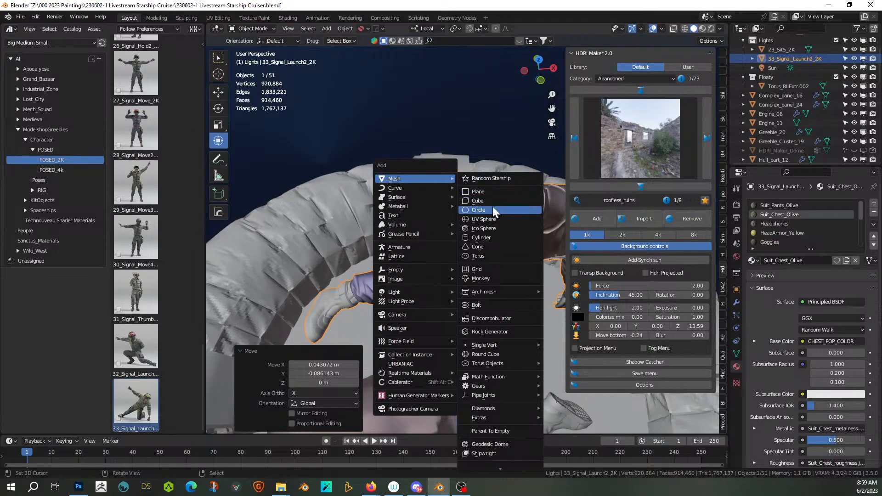
{"action": "left_click", "coordinate": [489, 236]}
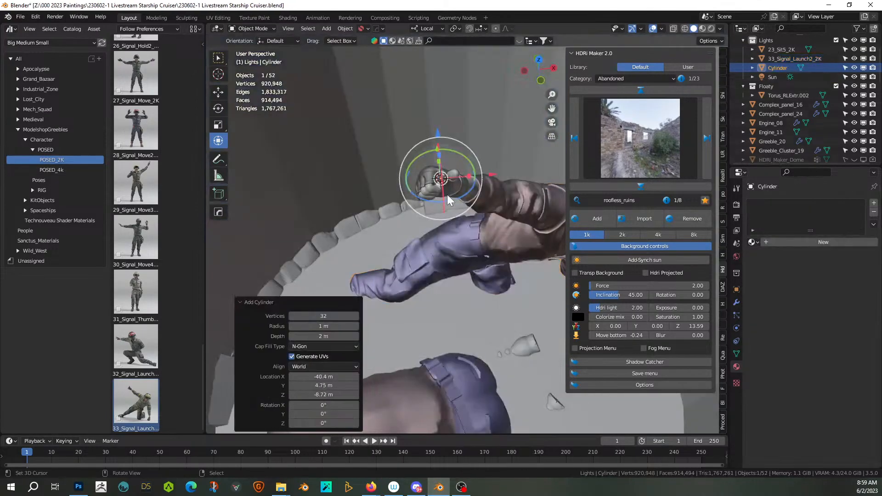
{"action": "type", "text": "s.01"}
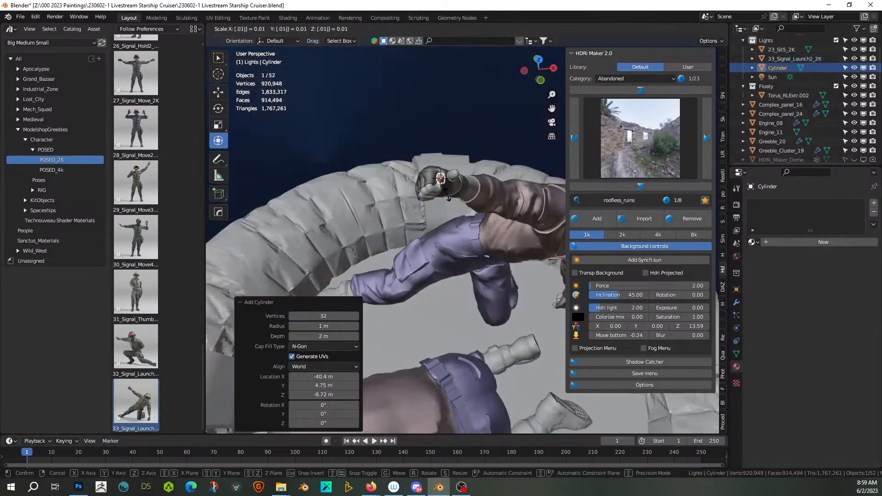
{"action": "key", "text": "Return"}
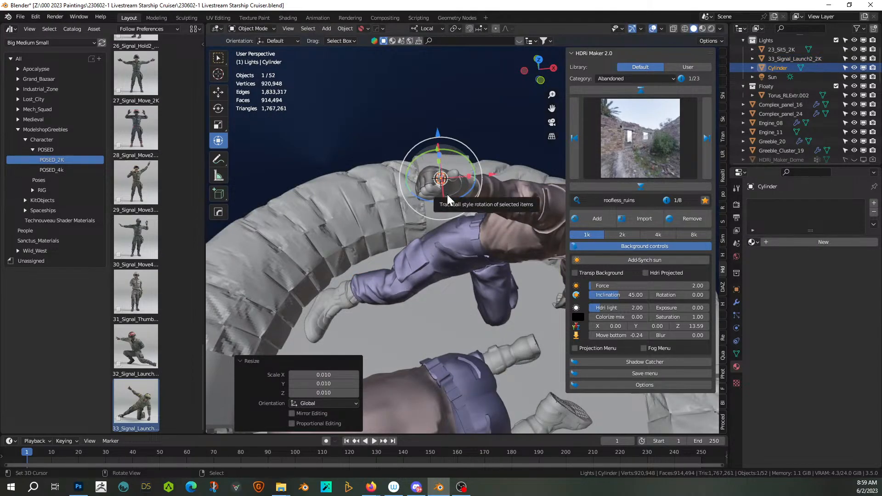
- Stretch the cylinder by about 14.25 along its local Z axis and thicken it slightly across the other two axes
{"action": "key", "text": "s"}
{"action": "key", "text": "z"}
{"action": "key", "text": "z"}
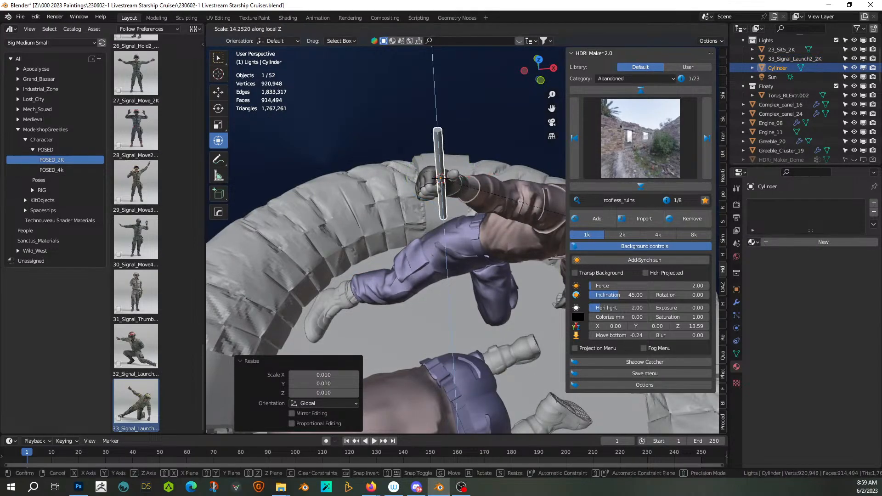
{"action": "key", "text": "Return"}
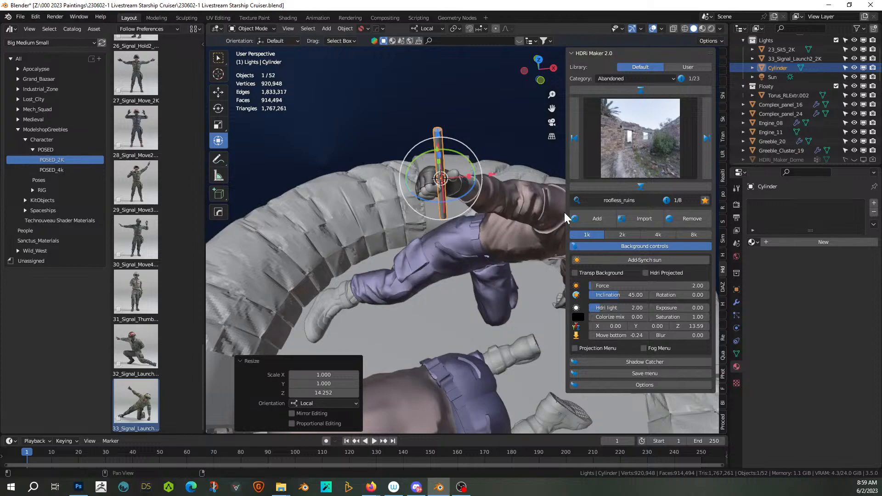
{"action": "key", "text": "s"}
{"action": "key", "text": "shift+z"}
{"action": "key", "text": "shift+z"}
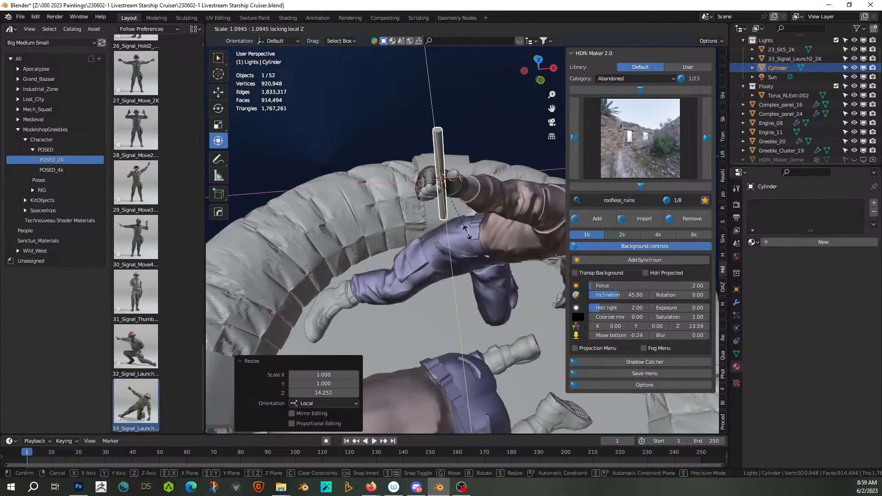
{"action": "left_click", "coordinate": [470, 221]}
- Tilt the cylinder to fit the figure's grip, including about 16.5° around local X, and slide it about 0.047 m along local Z
{"action": "middle_click_drag", "start_coordinate": [469, 222], "coordinate": [424, 288]}
{"action": "left_click_drag", "start_coordinate": [397, 177], "coordinate": [412, 189]}
{"action": "middle_click_drag", "start_coordinate": [412, 189], "coordinate": [461, 211]}
{"action": "left_click_drag", "start_coordinate": [531, 250], "coordinate": [528, 264]}
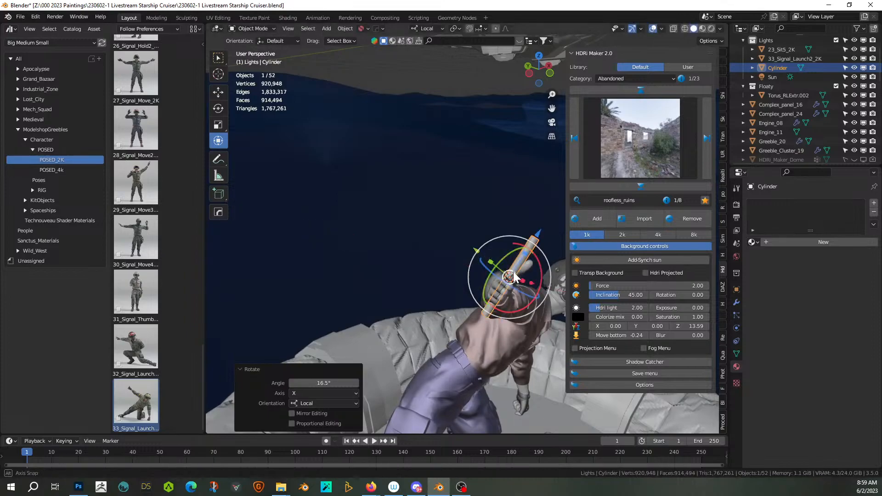
{"action": "middle_click_drag", "start_coordinate": [513, 272], "coordinate": [472, 247]}
{"action": "left_click_drag", "start_coordinate": [429, 182], "coordinate": [443, 170]}
{"action": "middle_click_drag", "start_coordinate": [442, 170], "coordinate": [457, 232]}
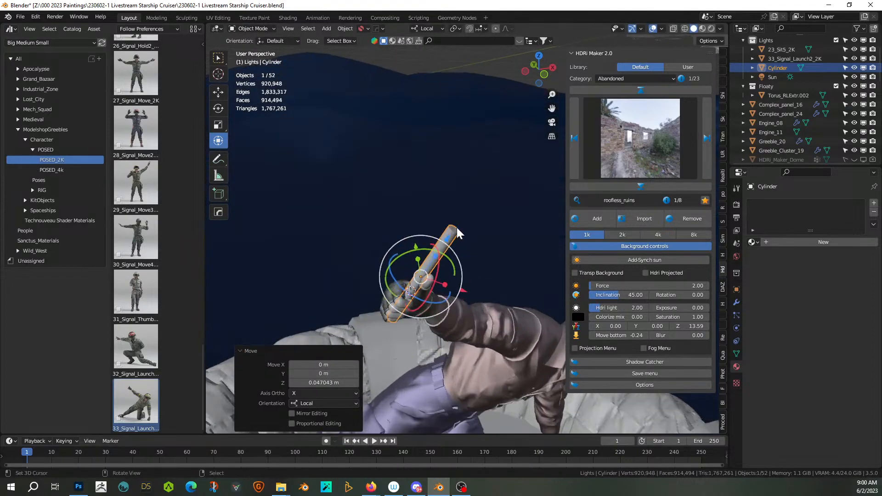
- Extrude the cylinder's upper end face outward to lengthen the flare with a new end section
{"action": "key", "text": "Tab"}
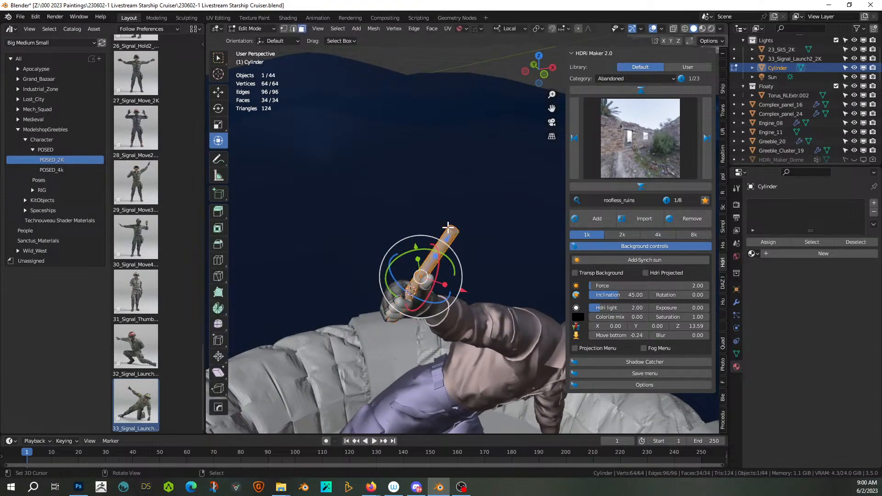
{"action": "left_click", "coordinate": [450, 225]}
{"action": "key", "text": "e"}
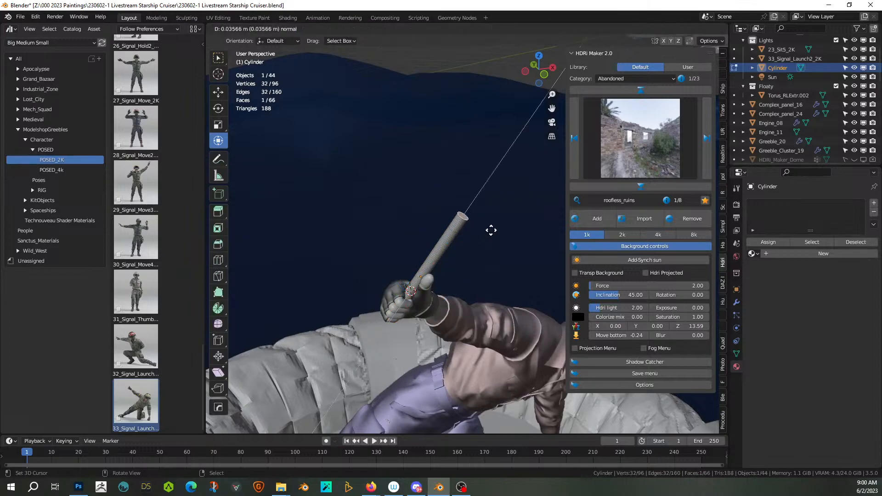
{"action": "left_click", "coordinate": [502, 222]}
- Thicken the new end section by extruding its faces along normals with an offset of about 0.301 m, and leave mesh editing
{"action": "key", "text": "ctrl+KP_Add"}
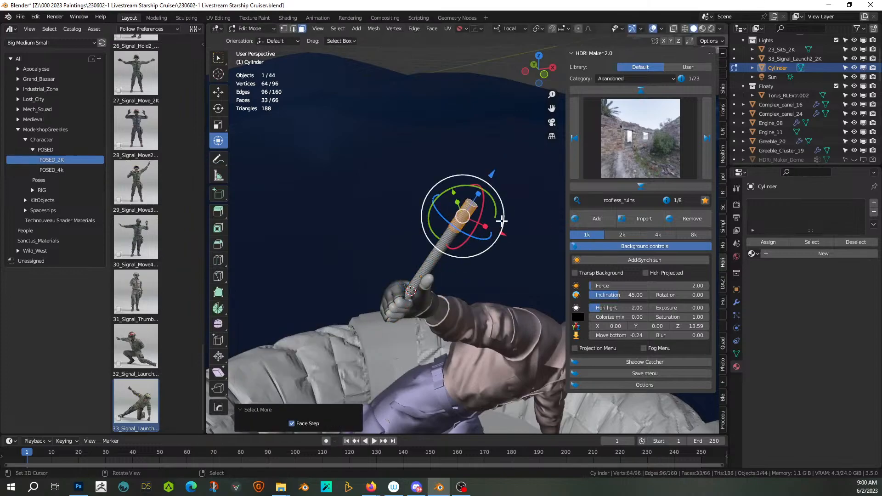
{"action": "key", "text": "alt+e"}
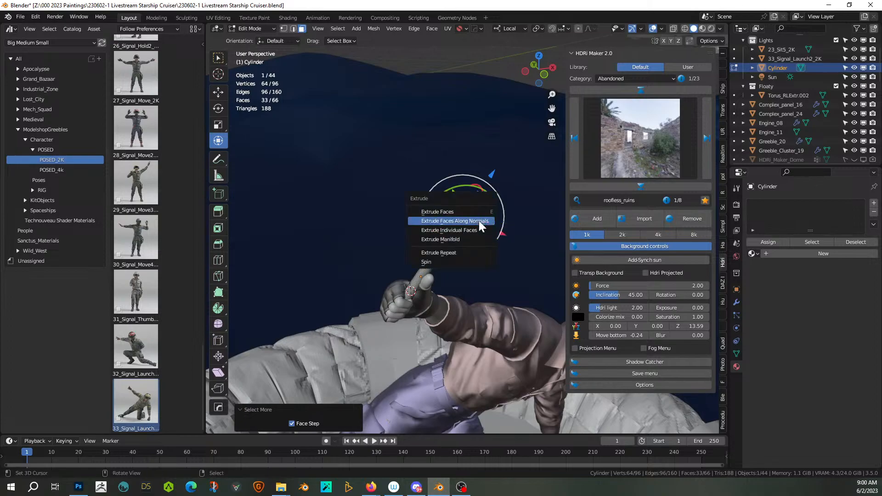
{"action": "left_click", "coordinate": [479, 222]}
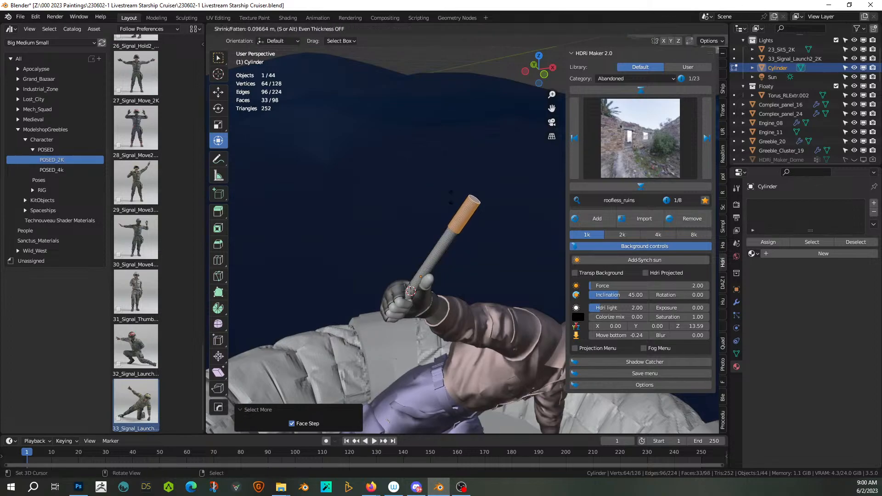
{"action": "left_click", "coordinate": [412, 147]}
{"action": "middle_click_drag", "start_coordinate": [412, 147], "coordinate": [415, 117]}
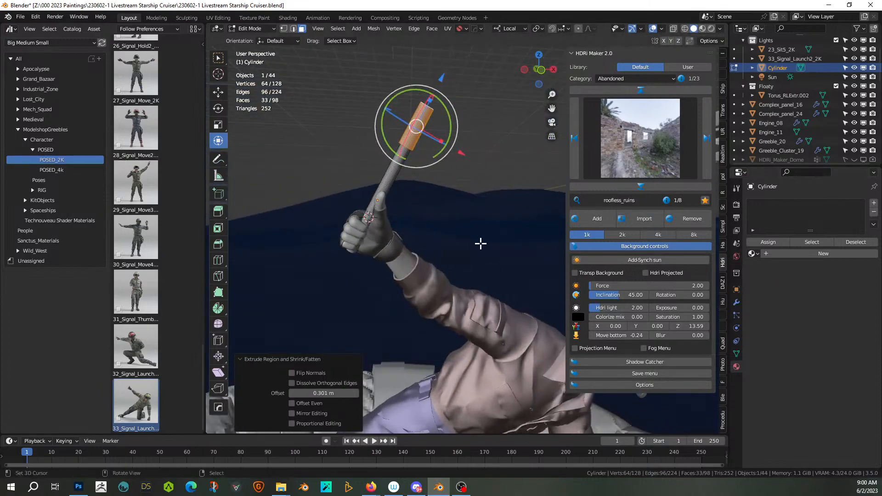
{"action": "key", "text": "Tab"}
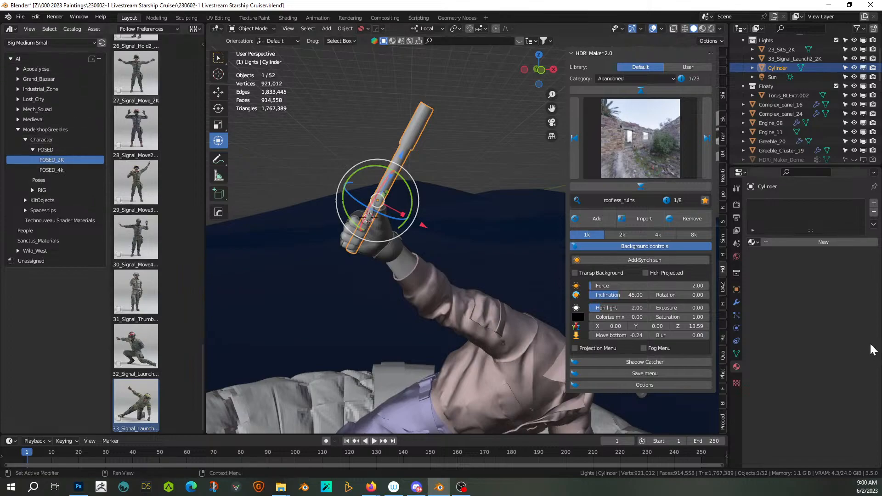
- Apply the sy_alum_shiny material from the KIT OPS KO-Metal pack to the flare cylinder
{"action": "left_click", "coordinate": [42, 46]}
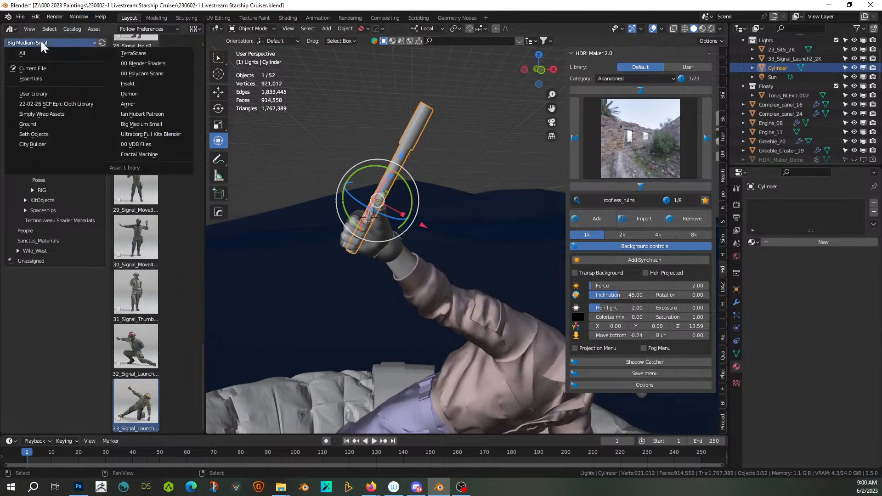
{"action": "left_click", "coordinate": [722, 322]}
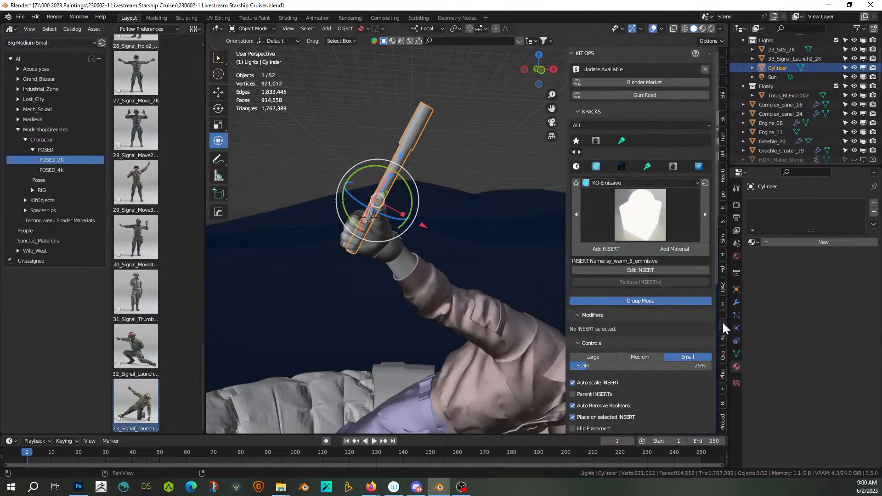
{"action": "left_click", "coordinate": [632, 183]}
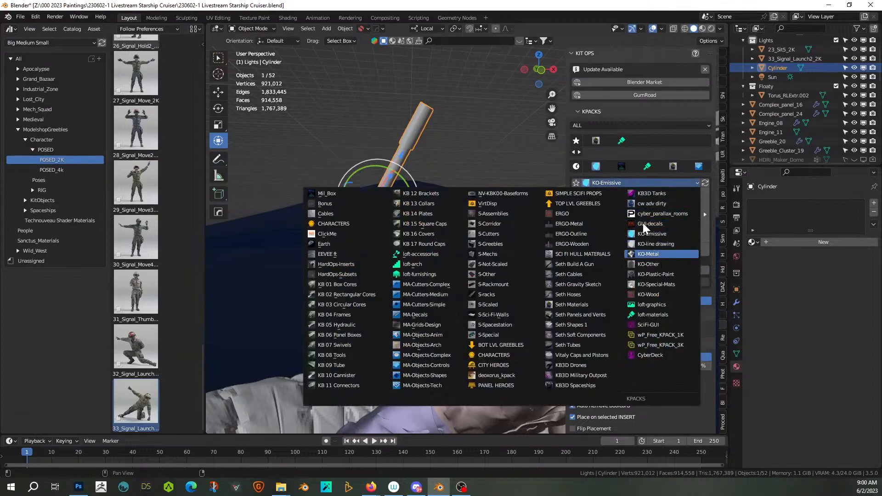
{"action": "left_click", "coordinate": [648, 254]}
{"action": "left_click", "coordinate": [643, 221]}
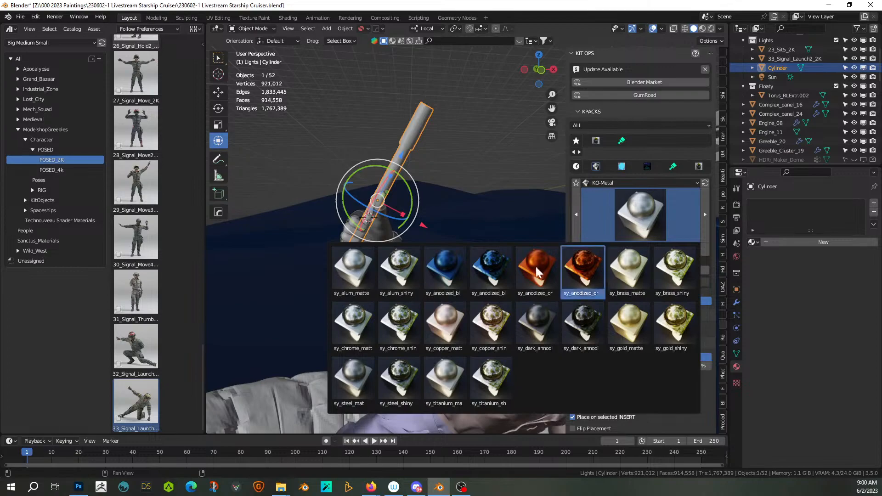
{"action": "left_click", "coordinate": [409, 272]}
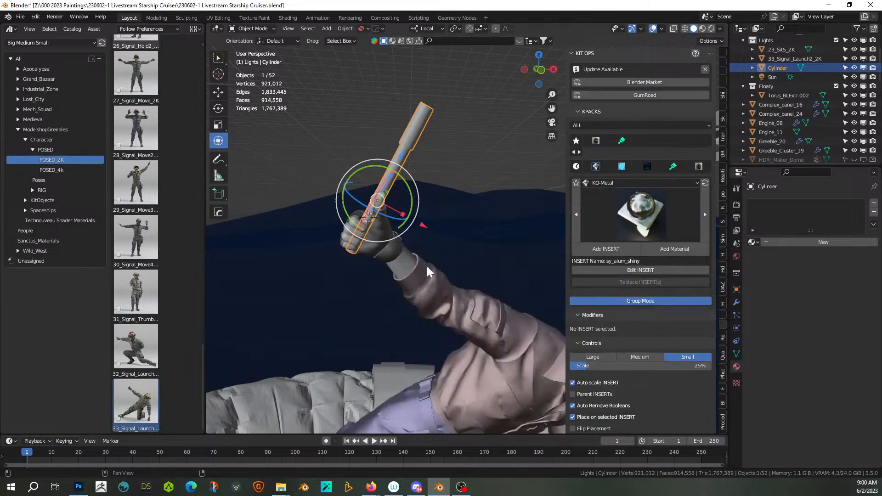
{"action": "left_click", "coordinate": [664, 248]}
- Expand the face selection on the flare's thick tip in mesh editing and add an empty second material slot
{"action": "key", "text": "Tab"}
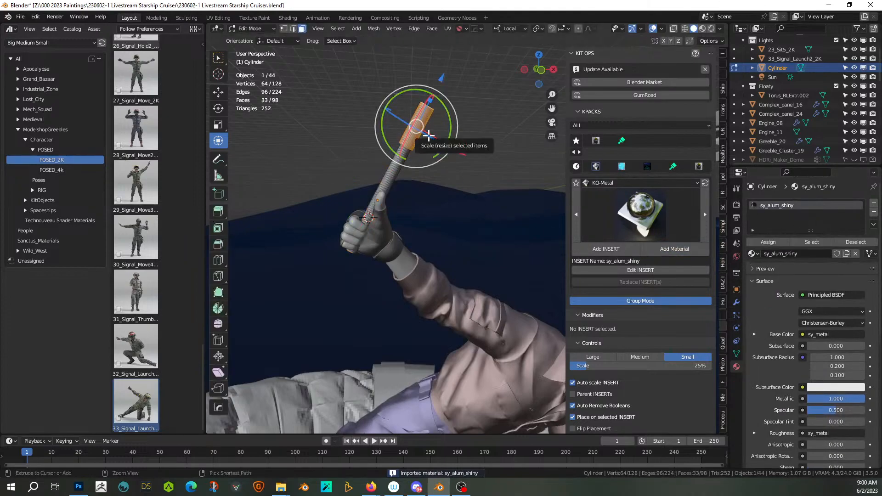
{"action": "key", "text": "ctrl+KP_Add"}
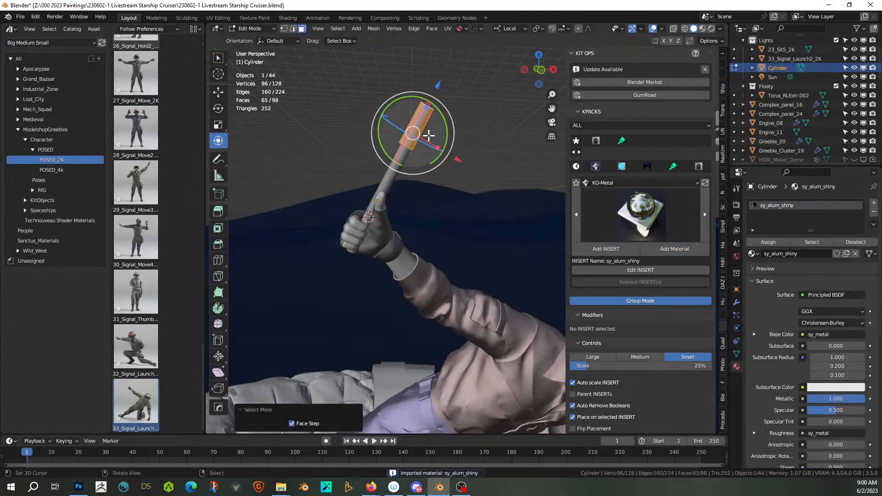
{"action": "left_click", "coordinate": [873, 204]}
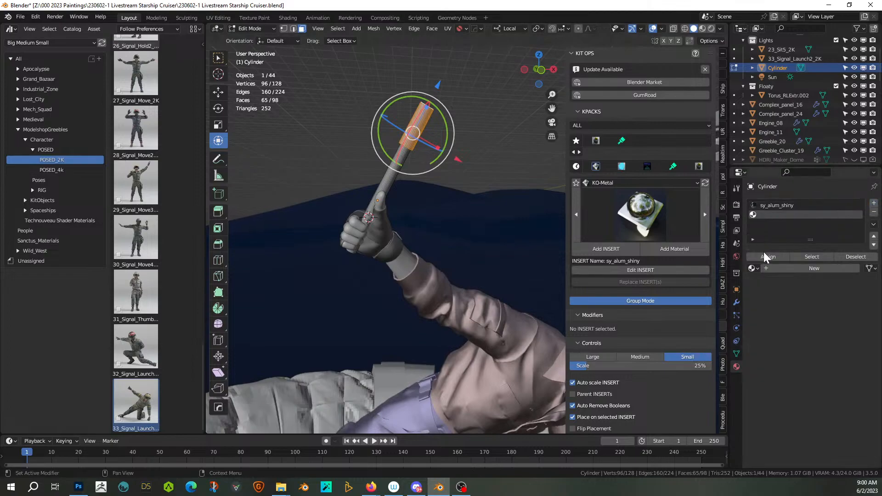
- Add the sy_yellow_5_emmisive material from the KIT OPS KO-Emissive pack to the flare's empty second material slot
{"action": "left_click", "coordinate": [622, 166]}
{"action": "left_click", "coordinate": [643, 212]}
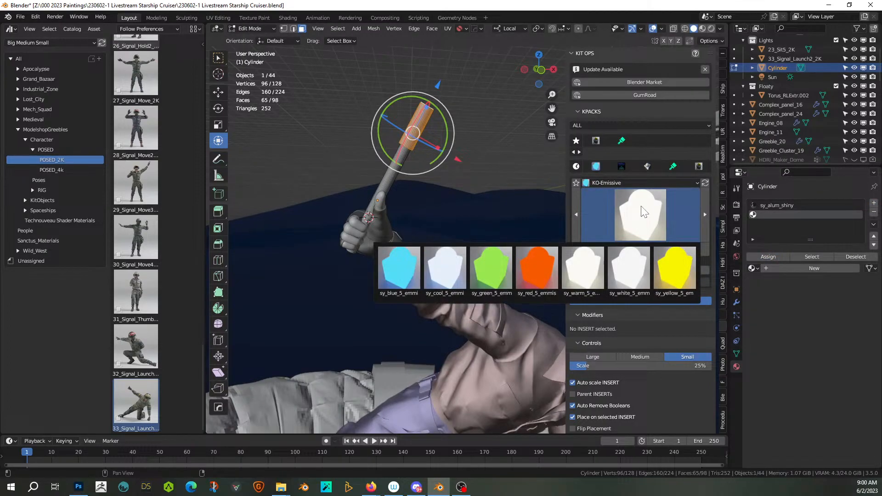
{"action": "left_click", "coordinate": [532, 271]}
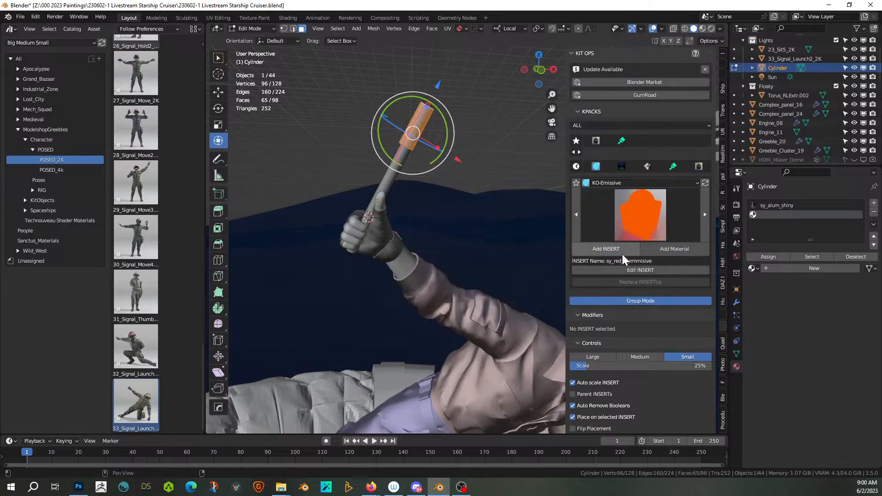
{"action": "left_click", "coordinate": [641, 209]}
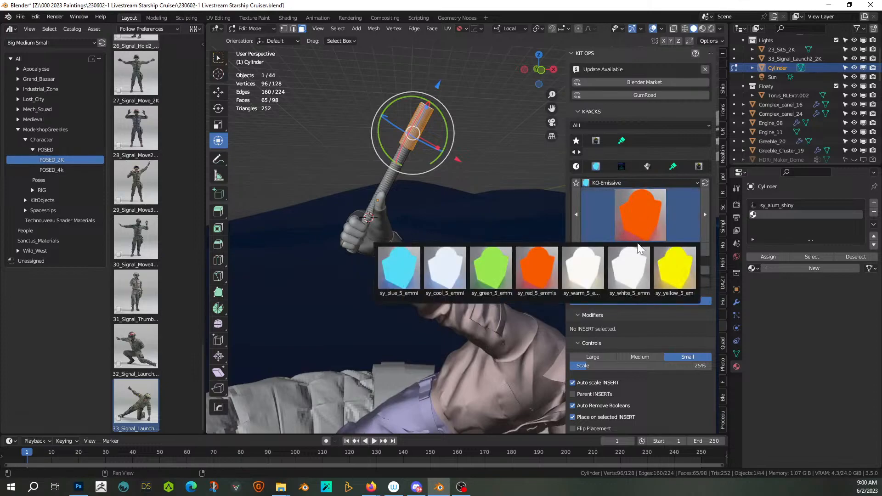
{"action": "left_click", "coordinate": [673, 278]}
{"action": "left_click", "coordinate": [607, 248]}
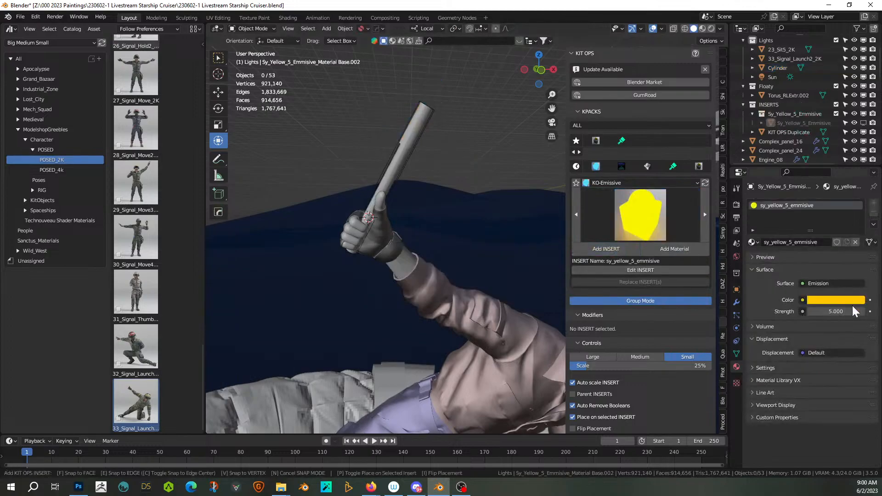
{"action": "key", "text": "Escape"}
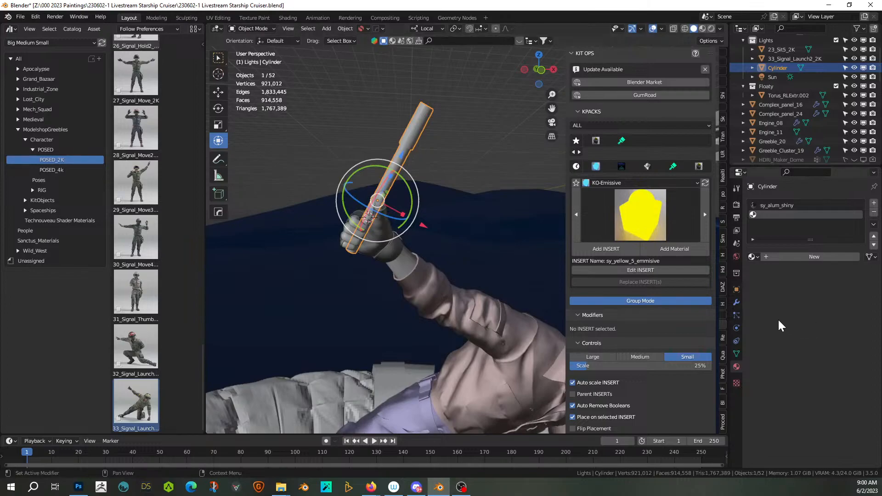
{"action": "left_click", "coordinate": [677, 246]}
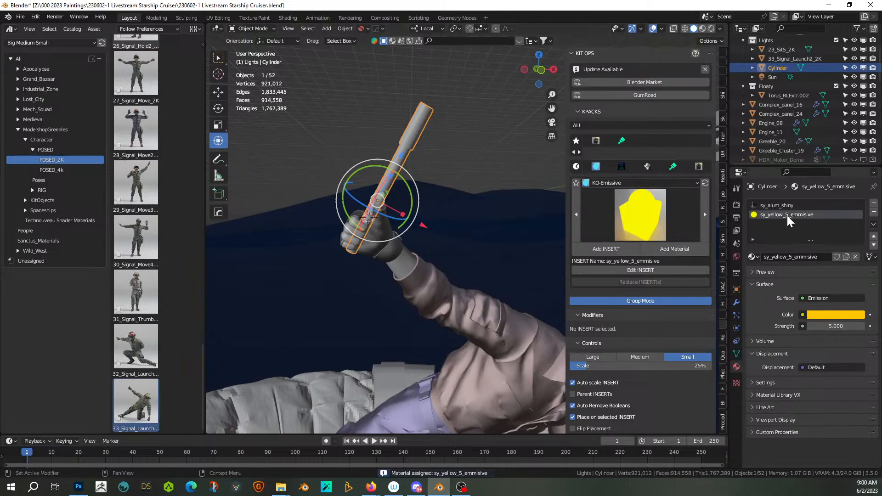
- Set the yellow material's emission strength to 50 and clear the flare's face selection in mesh editing
{"action": "left_click", "coordinate": [822, 327]}
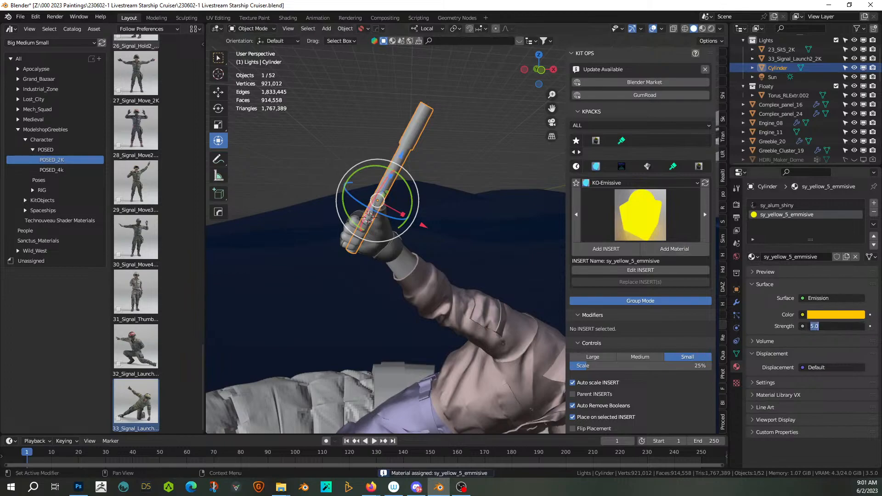
{"action": "type", "text": "50"}
{"action": "key", "text": "Return"}
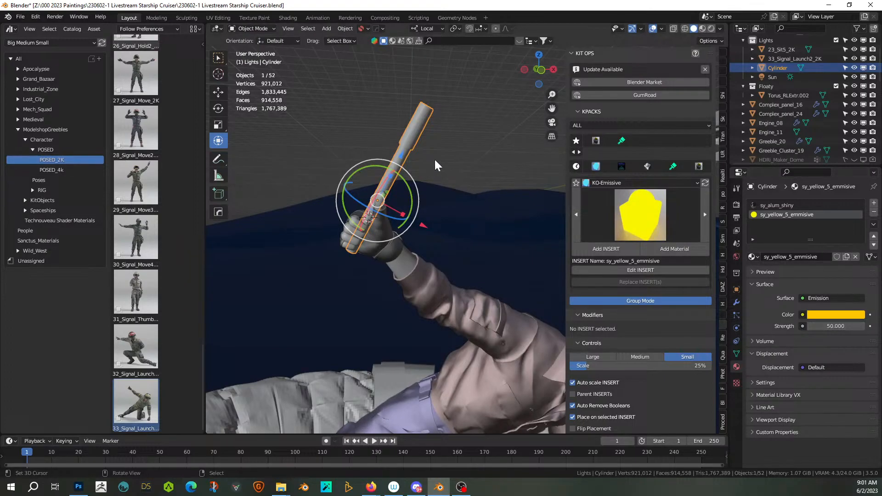
{"action": "key", "text": "Tab"}
{"action": "left_click", "coordinate": [474, 202]}
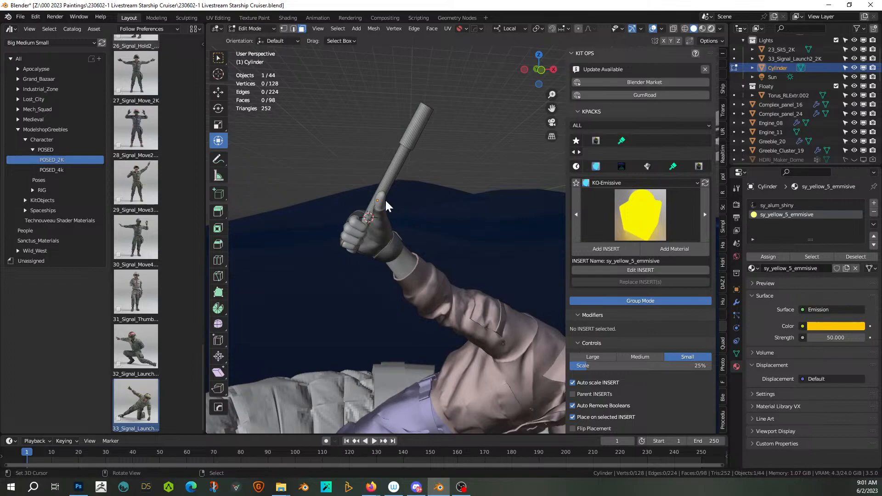
- Switch to rendered shading through the scene camera and leave mesh editing on the flare
{"action": "key", "text": "z"}
{"action": "key", "text": "8"}
{"action": "key", "text": "KP_0"}
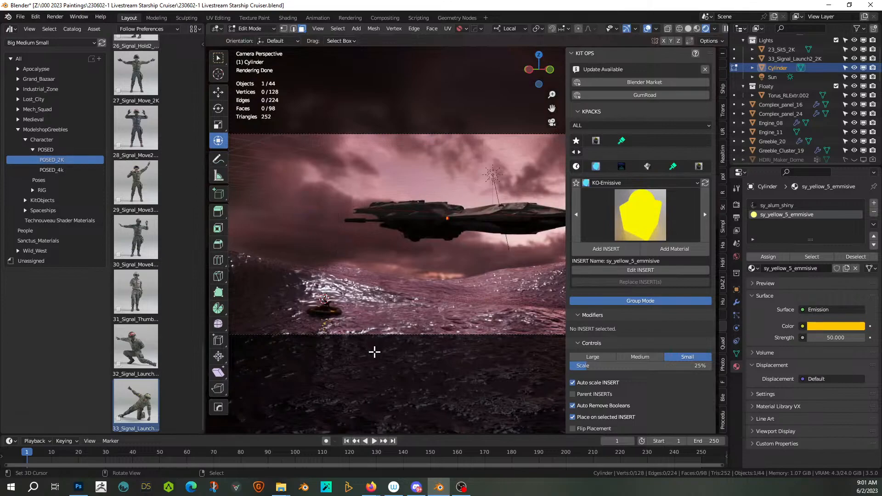
{"action": "left_click", "coordinate": [448, 321]}
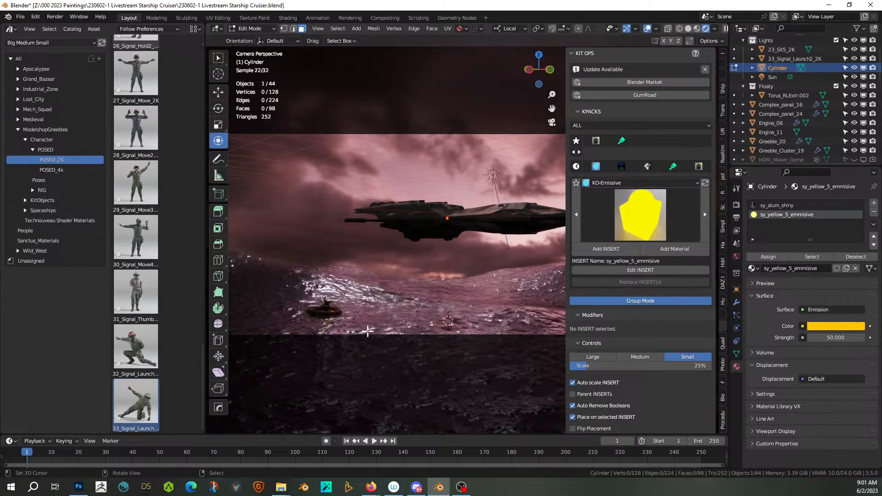
{"action": "key", "text": "Tab"}
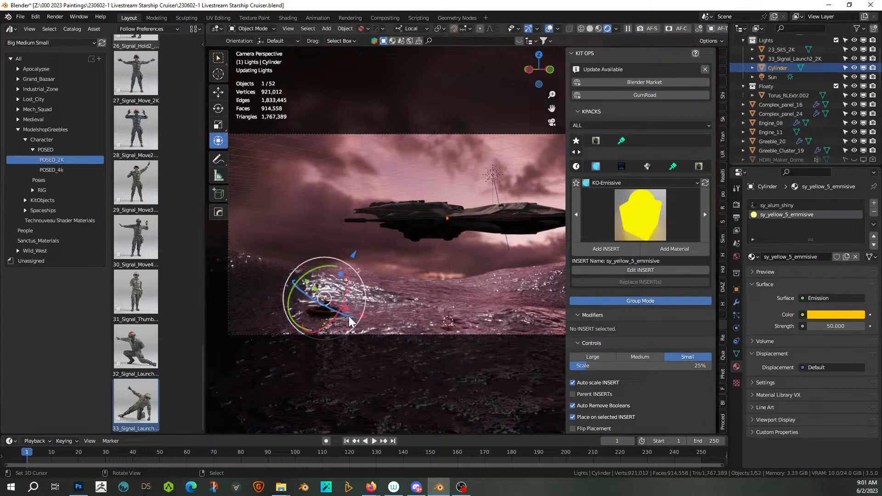
- Add a point light at the glowing tip of the flare
{"action": "key", "text": "KP_Decimal"}
{"action": "middle_click_drag", "start_coordinate": [388, 334], "coordinate": [327, 368]}
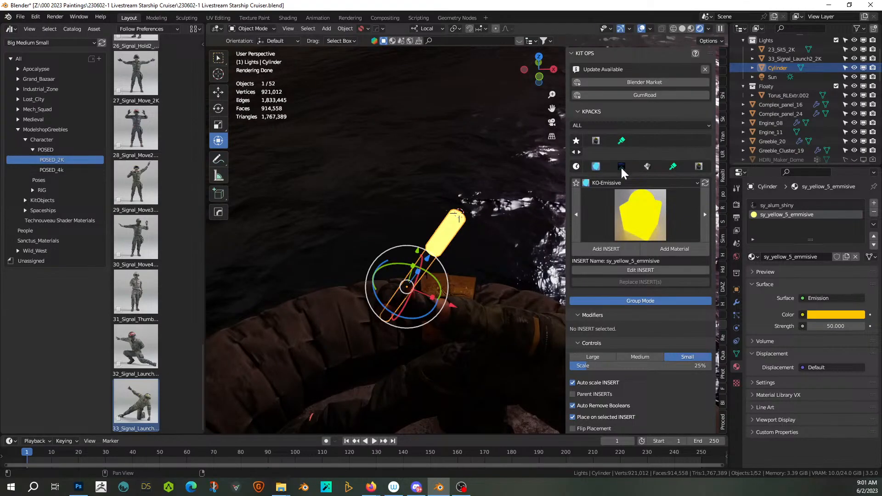
{"action": "key", "text": "shift+a"}
{"action": "mouse_move", "coordinate": [544, 226]}
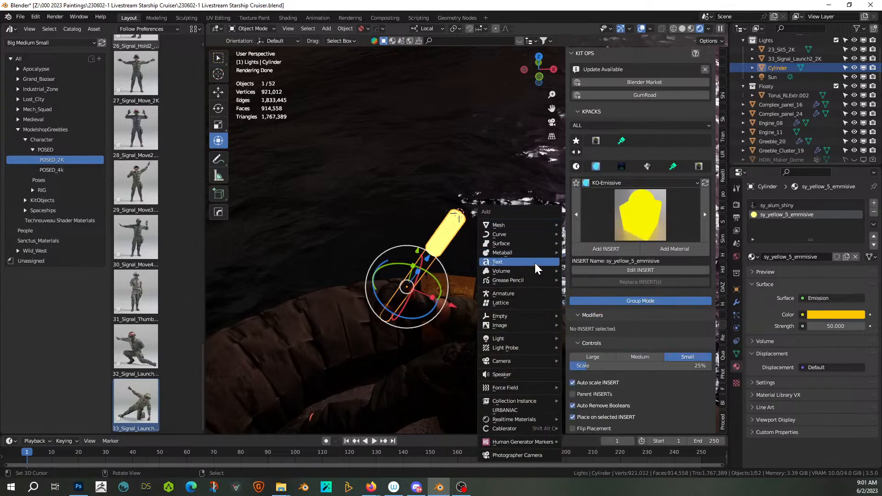
{"action": "mouse_move", "coordinate": [502, 338]}
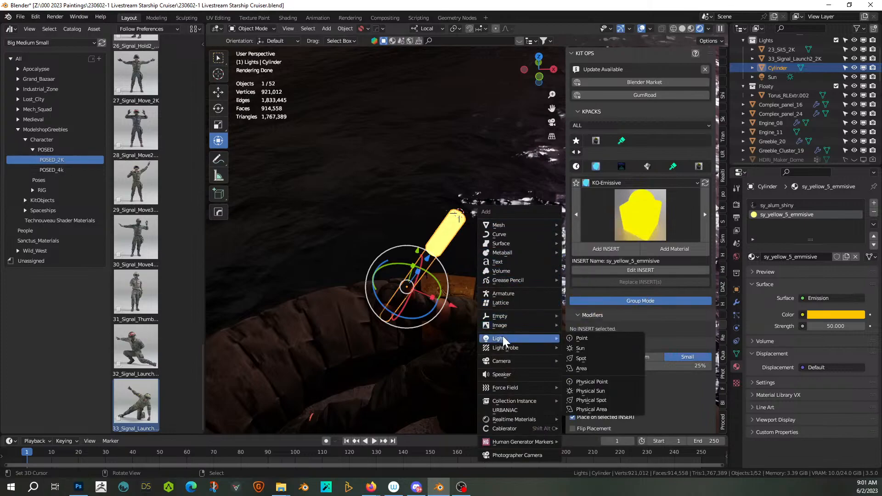
{"action": "left_click", "coordinate": [588, 339]}
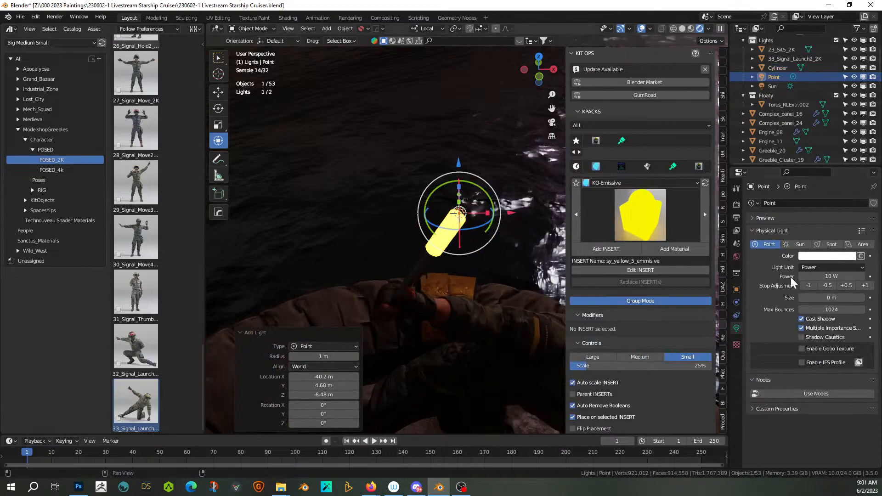
- Sample the flare's pale yellow glow as the point light's color
{"action": "left_click", "coordinate": [841, 256]}
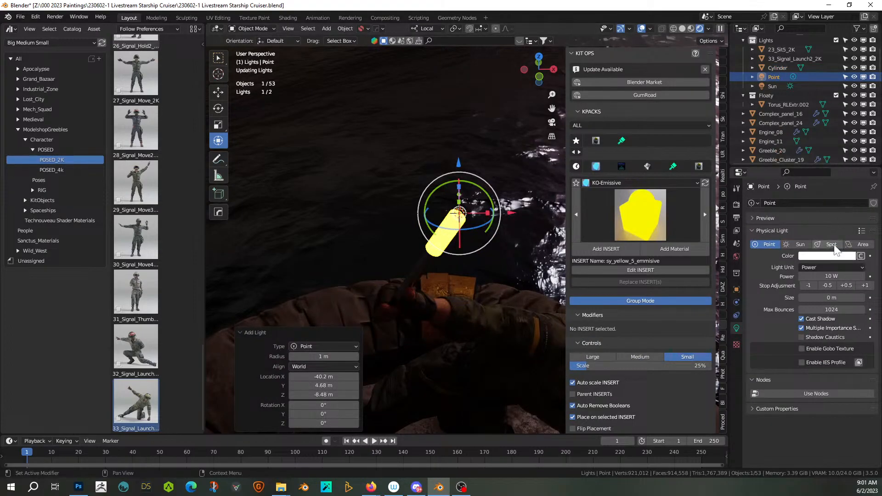
{"action": "left_click", "coordinate": [832, 260]}
{"action": "left_click", "coordinate": [845, 222]}
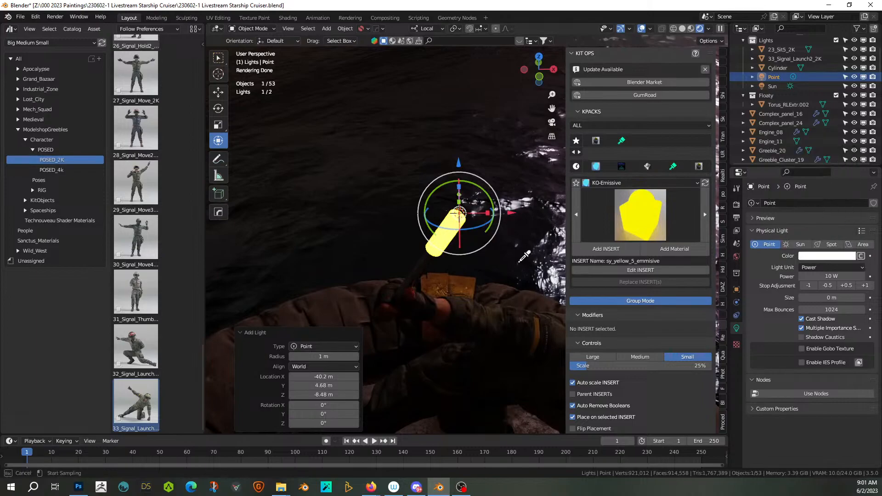
{"action": "left_click", "coordinate": [442, 237]}
- Set the point light's power to 50 W and raise it to 5000 W
{"action": "left_click", "coordinate": [827, 276]}
{"action": "type", "text": "50"}
{"action": "key", "text": "Return"}
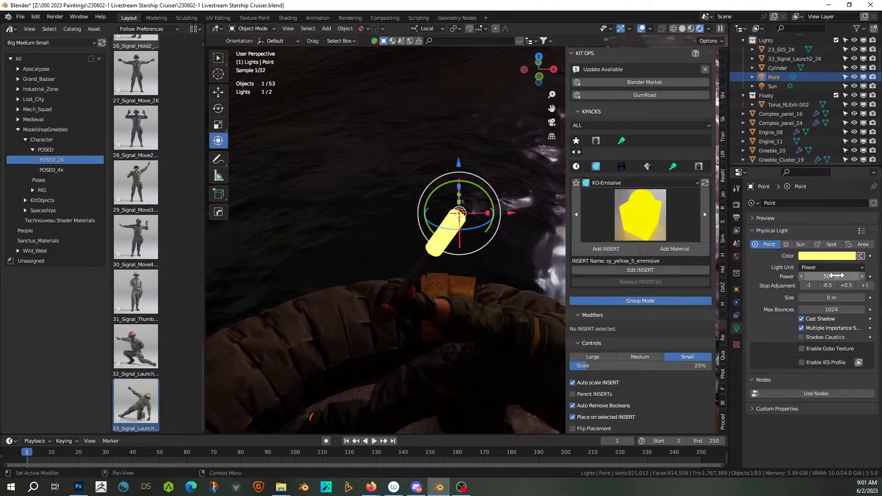
{"action": "middle_click_drag", "start_coordinate": [426, 281], "coordinate": [500, 221]}
{"action": "left_click", "coordinate": [828, 276]}
{"action": "type", "text": "5000"}
{"action": "key", "text": "Return"}
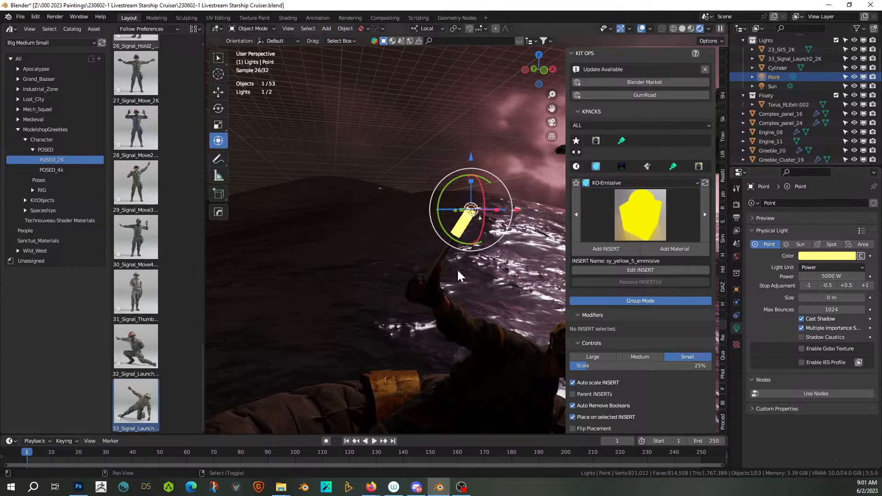
- Move the point light just off the flare's tip, about 0.022 m in X, -0.007 m in Y and 0.025 m in Z
{"action": "middle_click_drag", "start_coordinate": [462, 271], "coordinate": [402, 285], "text": "shift"}
{"action": "left_click", "coordinate": [404, 289]}
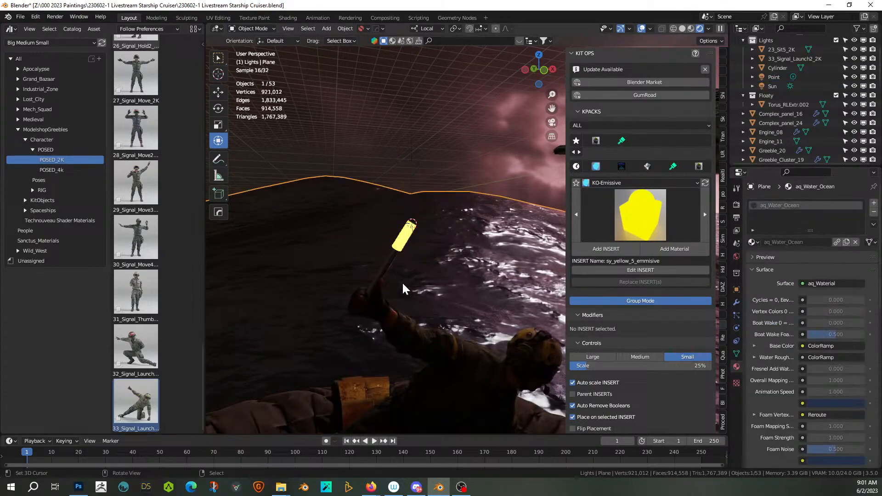
{"action": "left_click", "coordinate": [412, 232]}
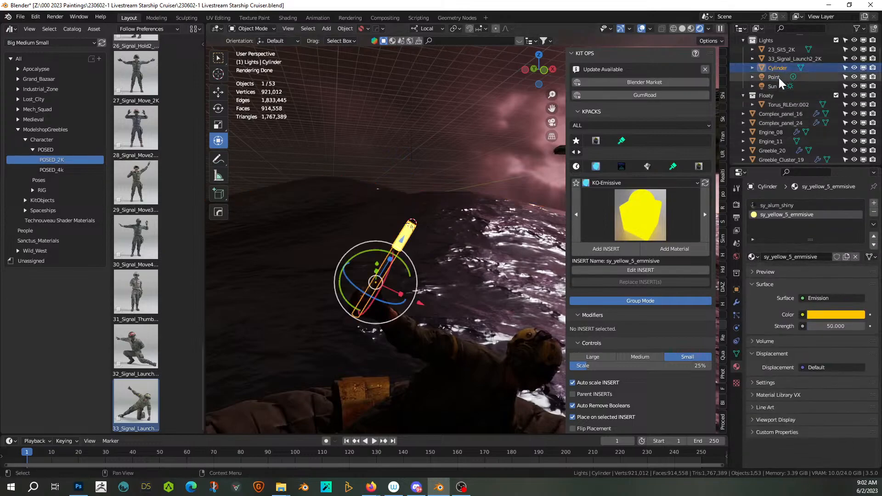
{"action": "key", "text": "g"}
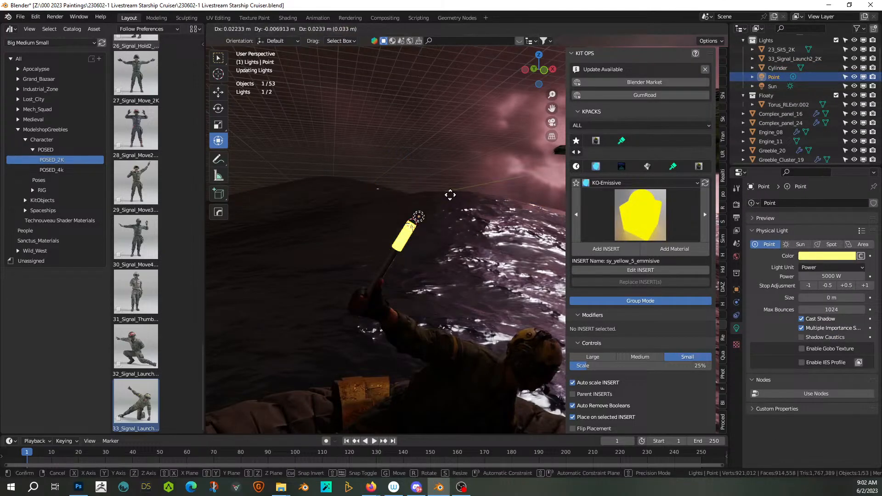
{"action": "left_click", "coordinate": [450, 201]}
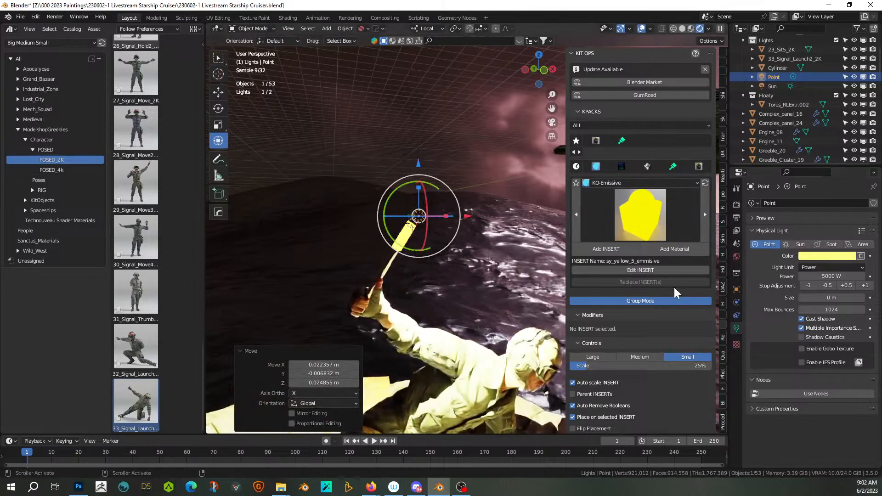
- Lower the point light's power to 500 W and further to 200 W
{"action": "scroll", "coordinate": [463, 296], "scroll_direction": "down", "scroll_amount": 2}
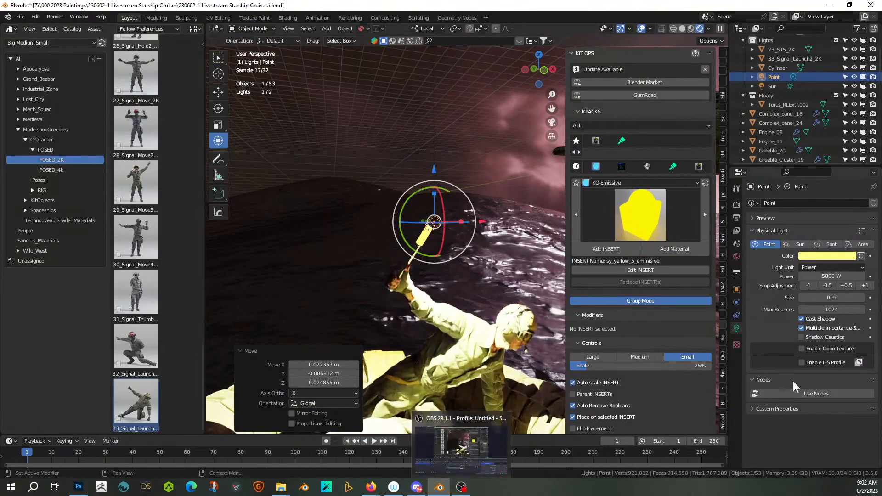
{"action": "left_click", "coordinate": [825, 278]}
{"action": "type", "text": "500"}
{"action": "key", "text": "Return"}
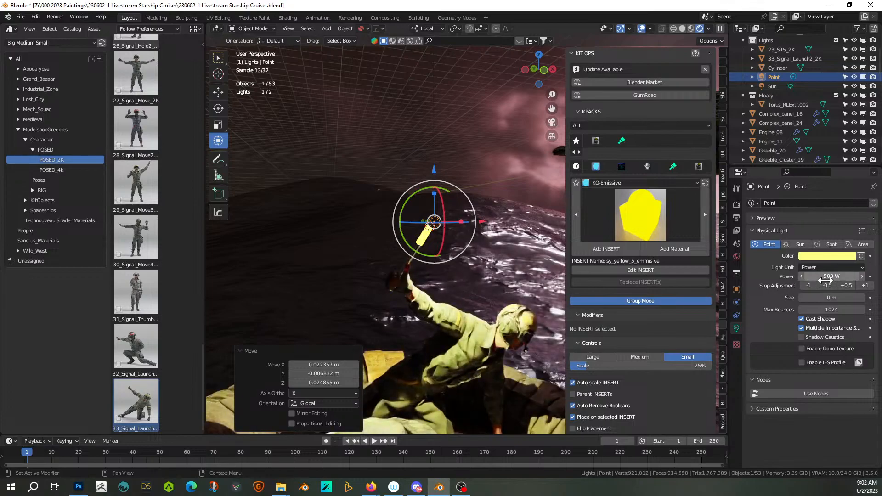
{"action": "left_click", "coordinate": [825, 276]}
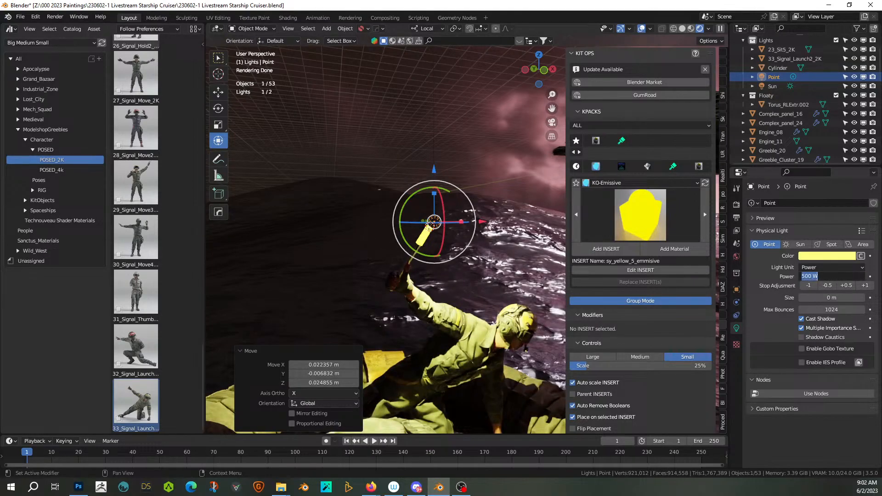
{"action": "key", "text": "Return"}
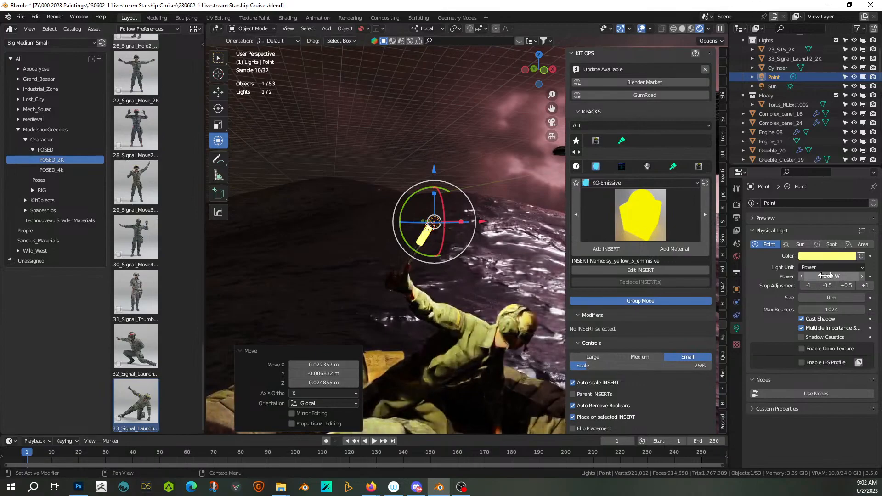
- Set the point light's power to 100 W while judging it through the camera, and save the file
{"action": "key", "text": "KP_0"}
{"action": "left_click", "coordinate": [343, 156]}
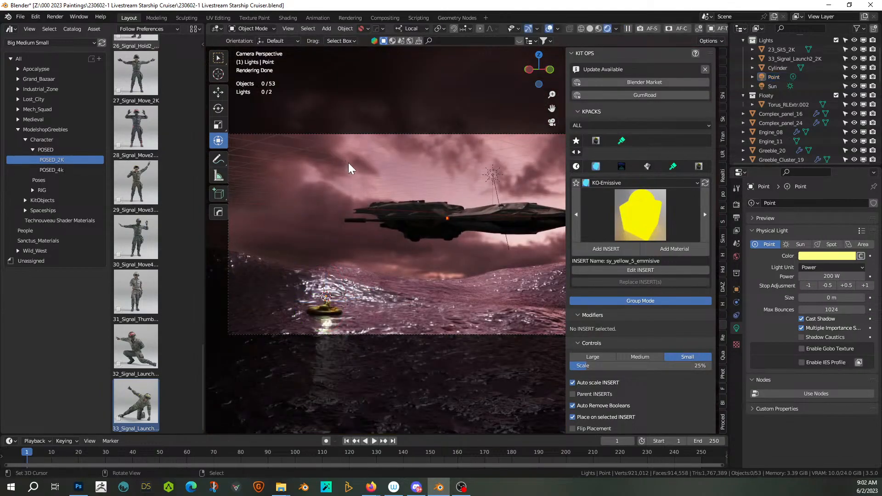
{"action": "left_click", "coordinate": [832, 276]}
{"action": "type", "text": "100"}
{"action": "key", "text": "Return"}
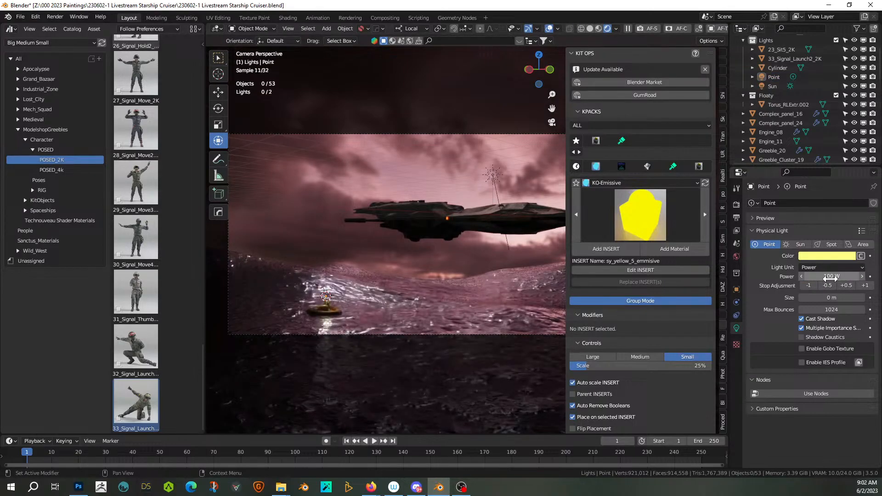
{"action": "key", "text": "ctrl+s"}
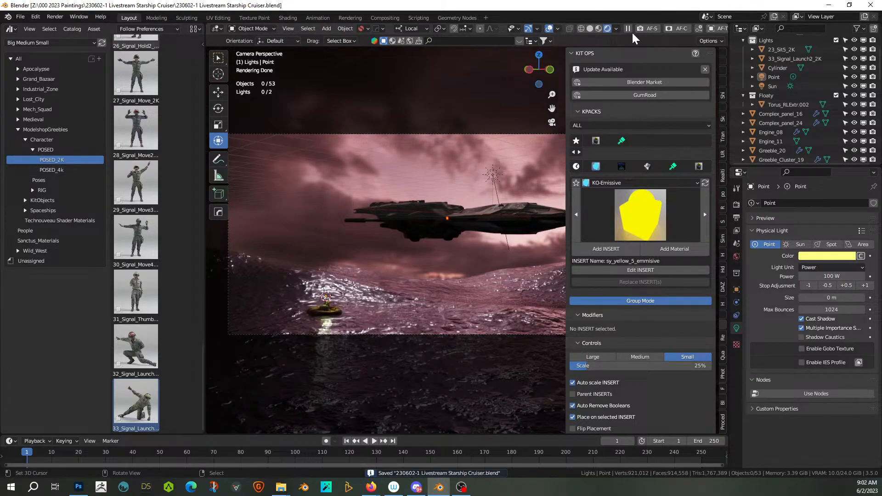
- Set the viewport compositor to Camera so compositing effects show in the rendered camera view
{"action": "left_click", "coordinate": [616, 29]}
{"action": "left_click", "coordinate": [614, 137]}
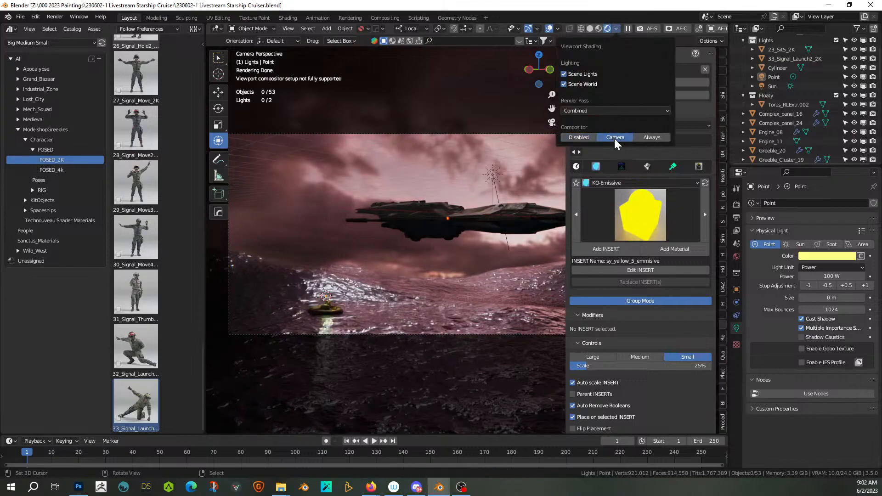
{"action": "scroll", "coordinate": [412, 379], "scroll_direction": "down", "scroll_amount": 1}
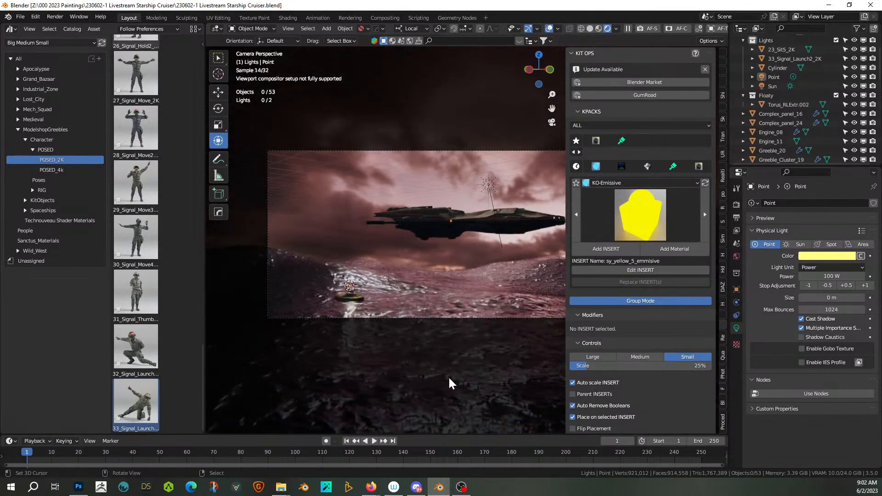
{"action": "middle_click_drag", "start_coordinate": [445, 373], "coordinate": [414, 374], "text": "shift"}
{"action": "scroll", "coordinate": [413, 378], "scroll_direction": "down", "scroll_amount": 2}
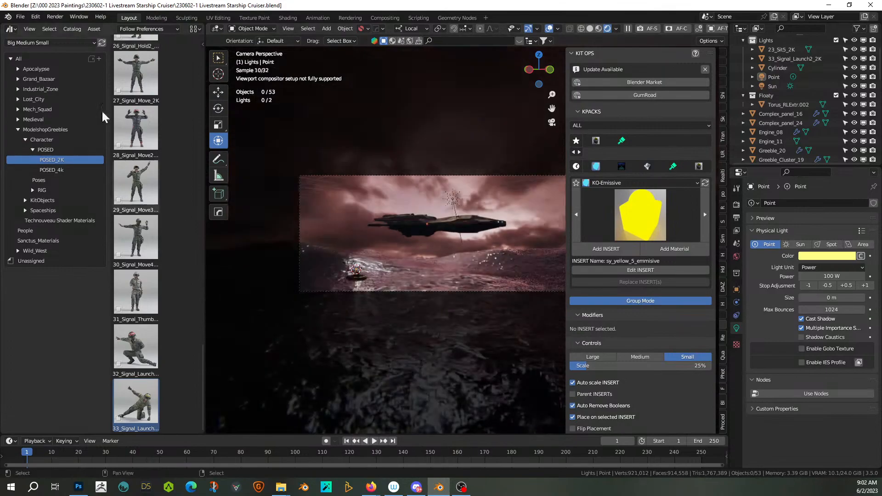
- Close the asset browser area to enlarge the 3D viewport around the camera frame
{"action": "right_click", "coordinate": [113, 28]}
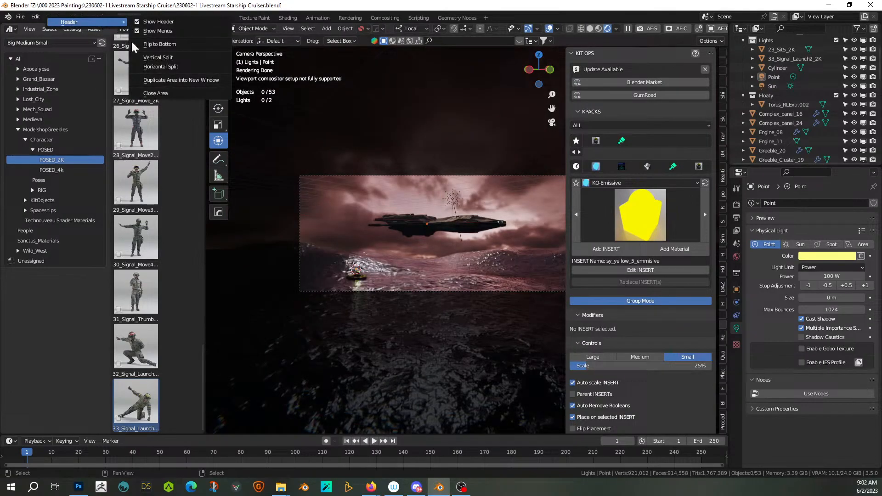
{"action": "left_click", "coordinate": [158, 93]}
{"action": "scroll", "coordinate": [340, 264], "scroll_direction": "up", "scroll_amount": 1}
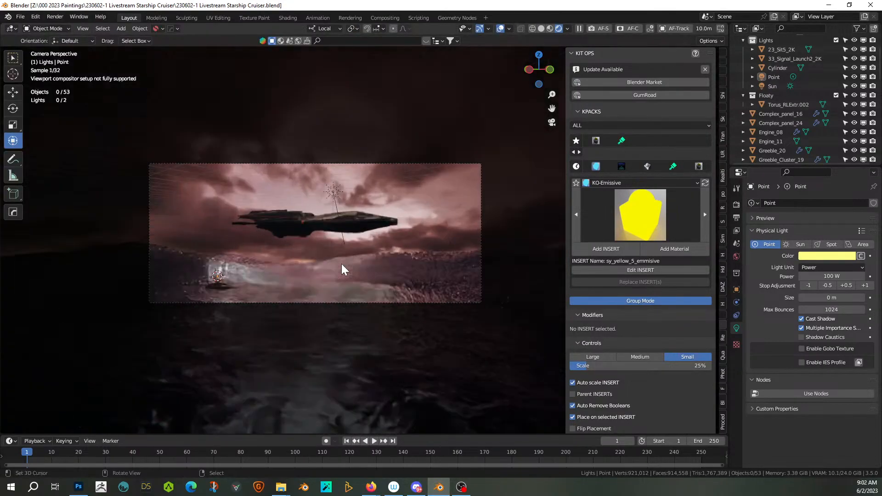